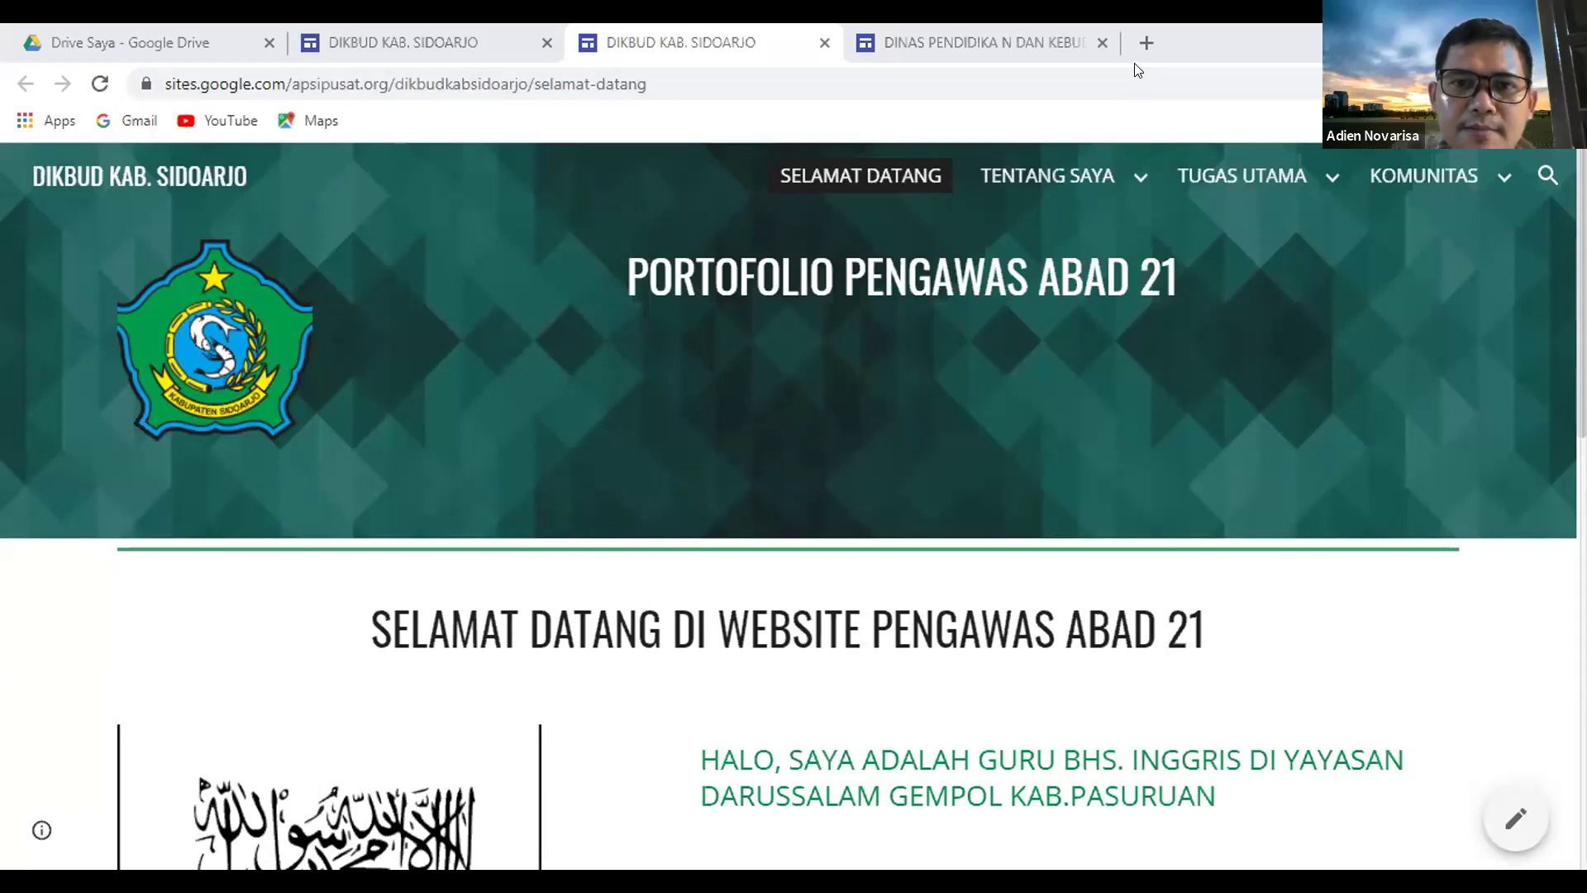
# Open a new browser tab and launch Google Forms from the Google apps grid.
pyautogui.hotkey('ctrl', 't')
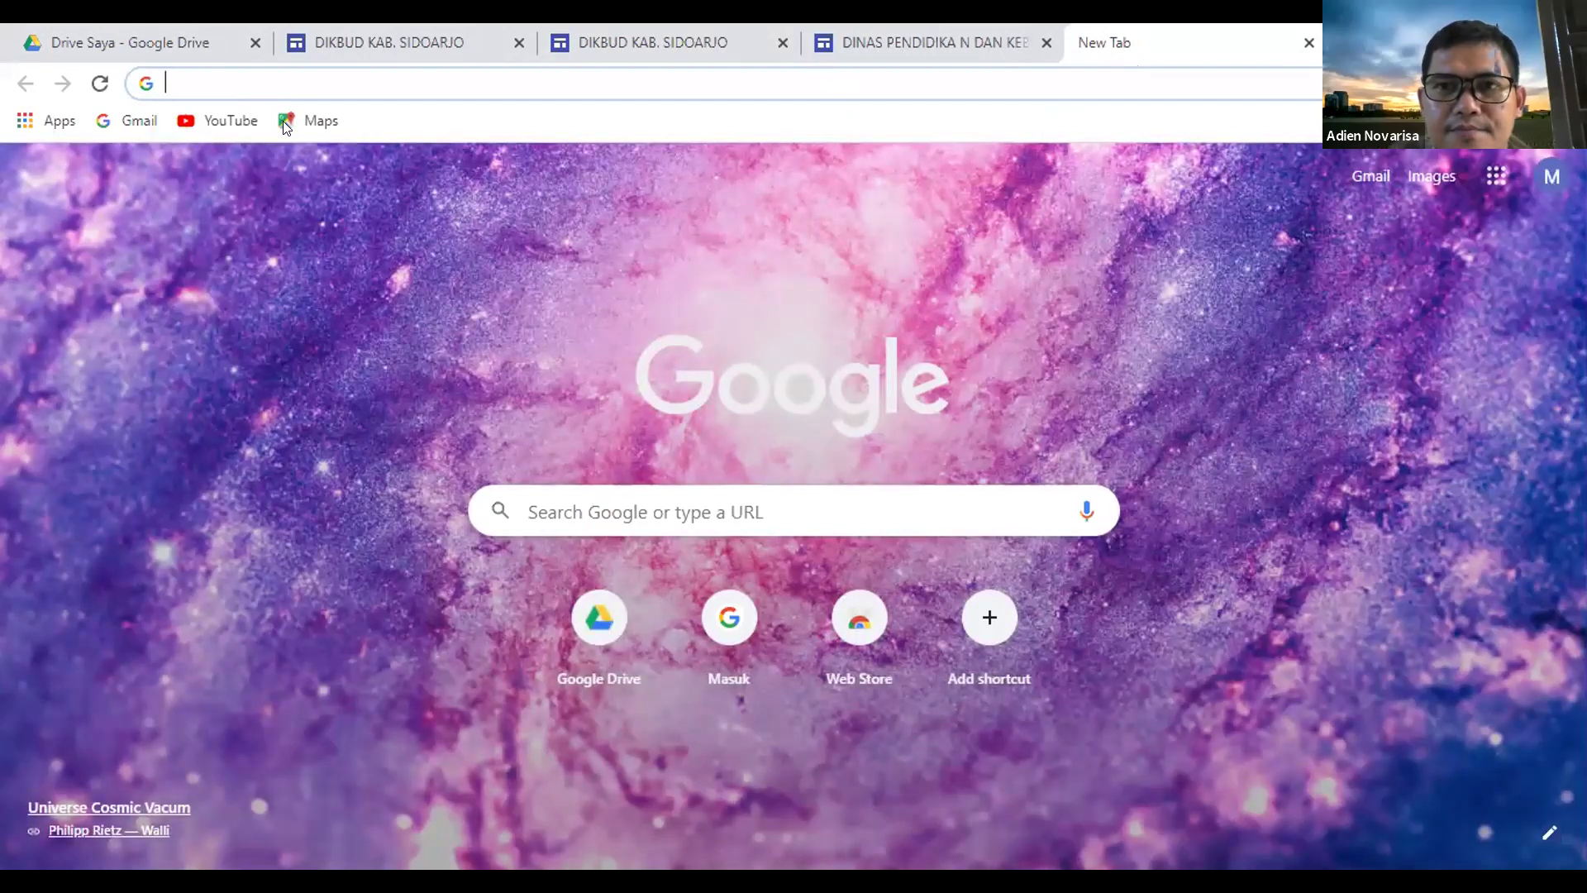
pyautogui.click(1497, 183)
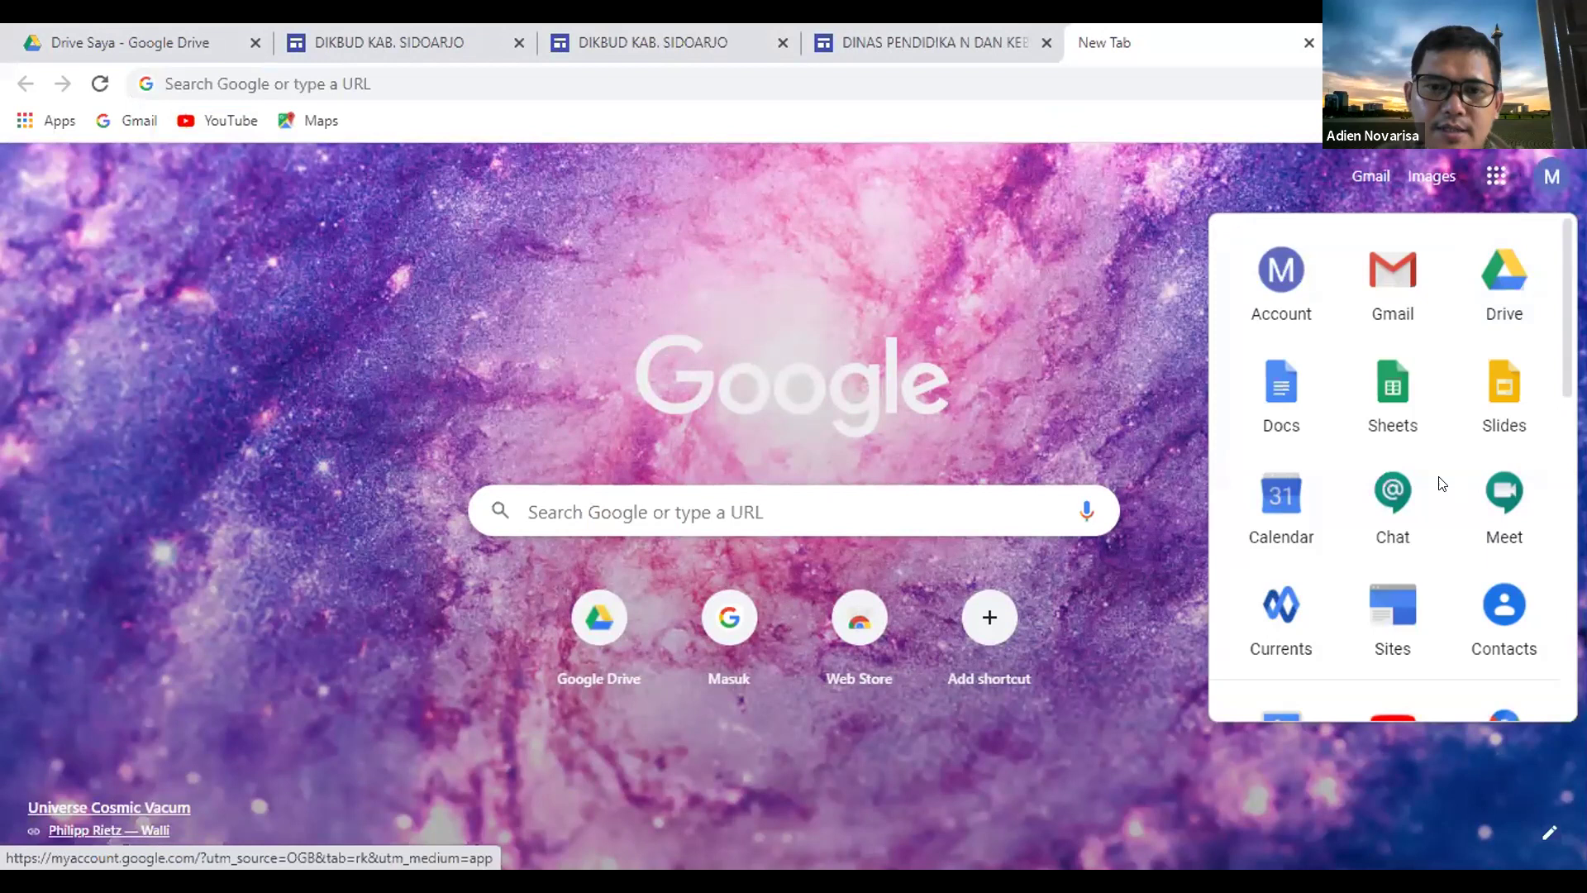
pyautogui.scroll(-5, 1435, 483)
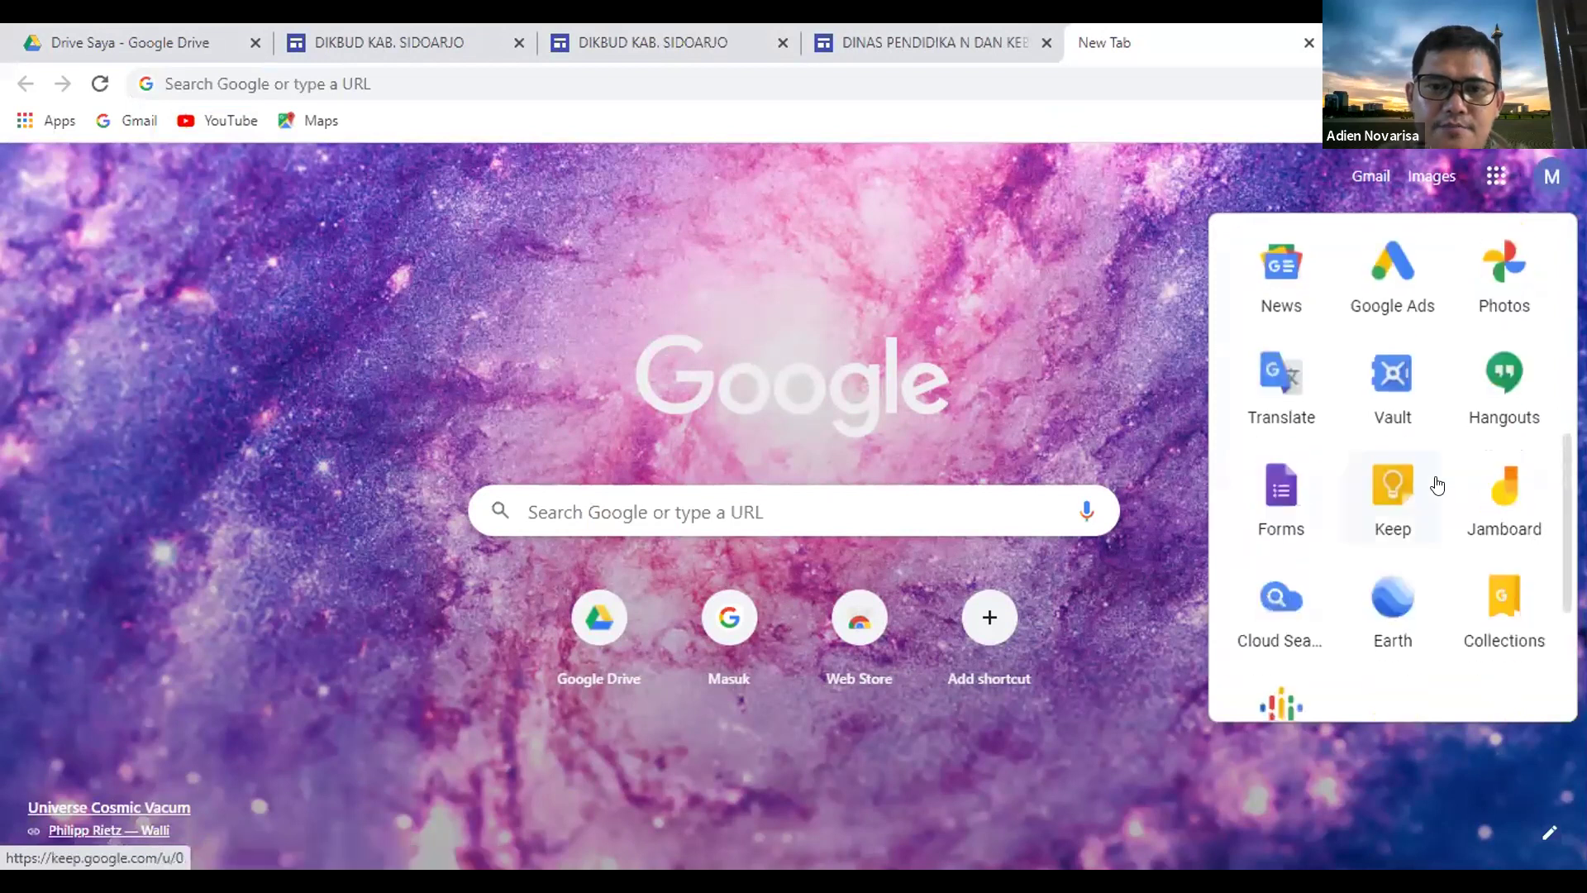
pyautogui.click(1294, 500)
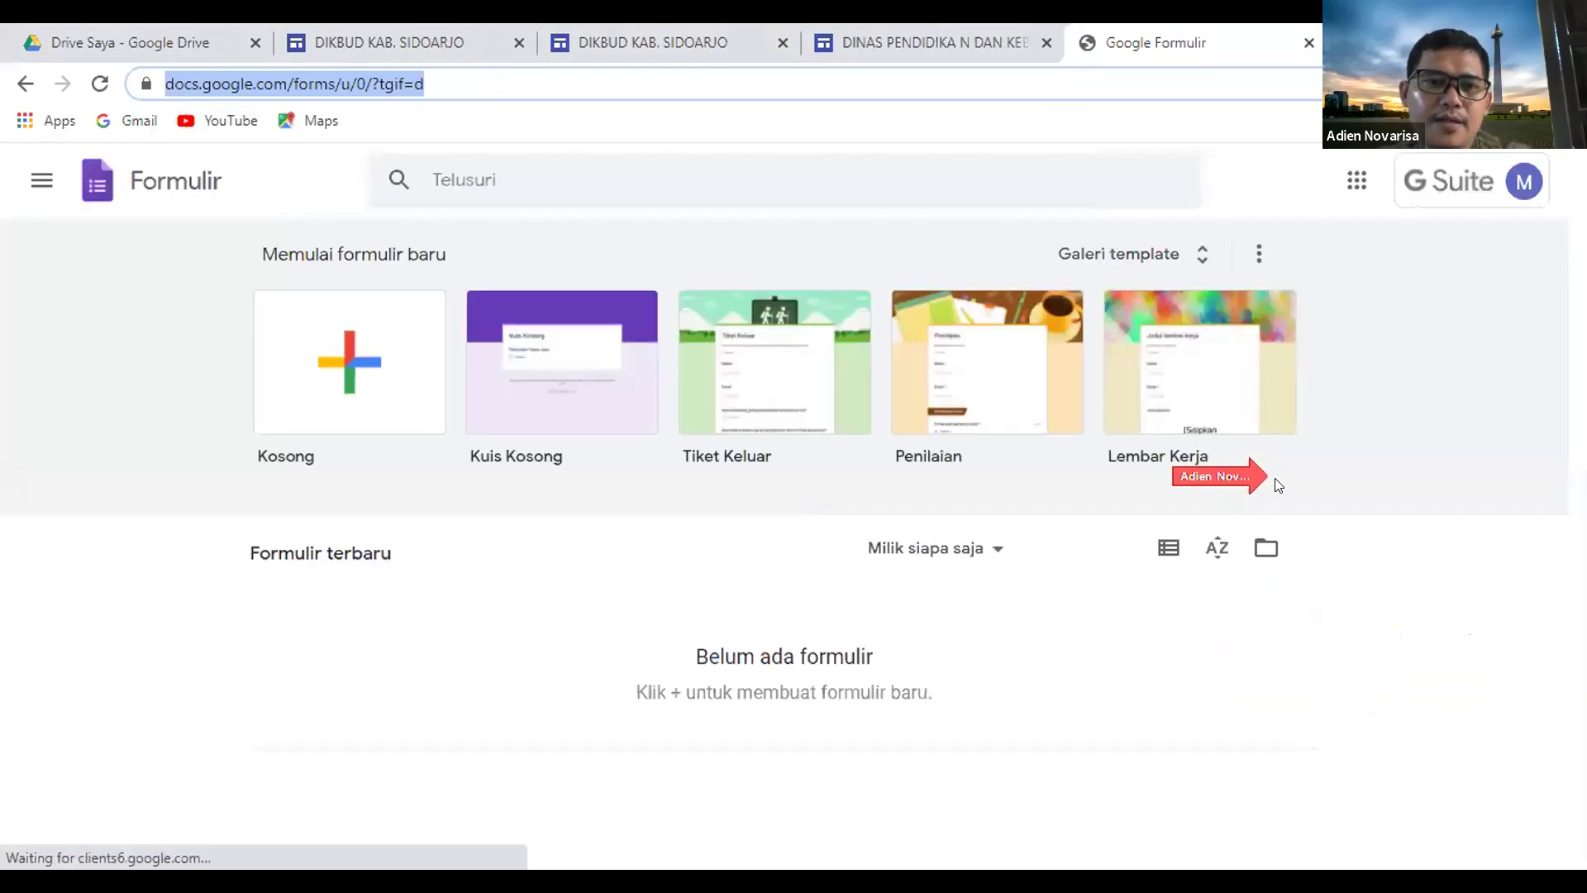
# Create a blank form and start its description with 'BU'.
pyautogui.click(357, 380)
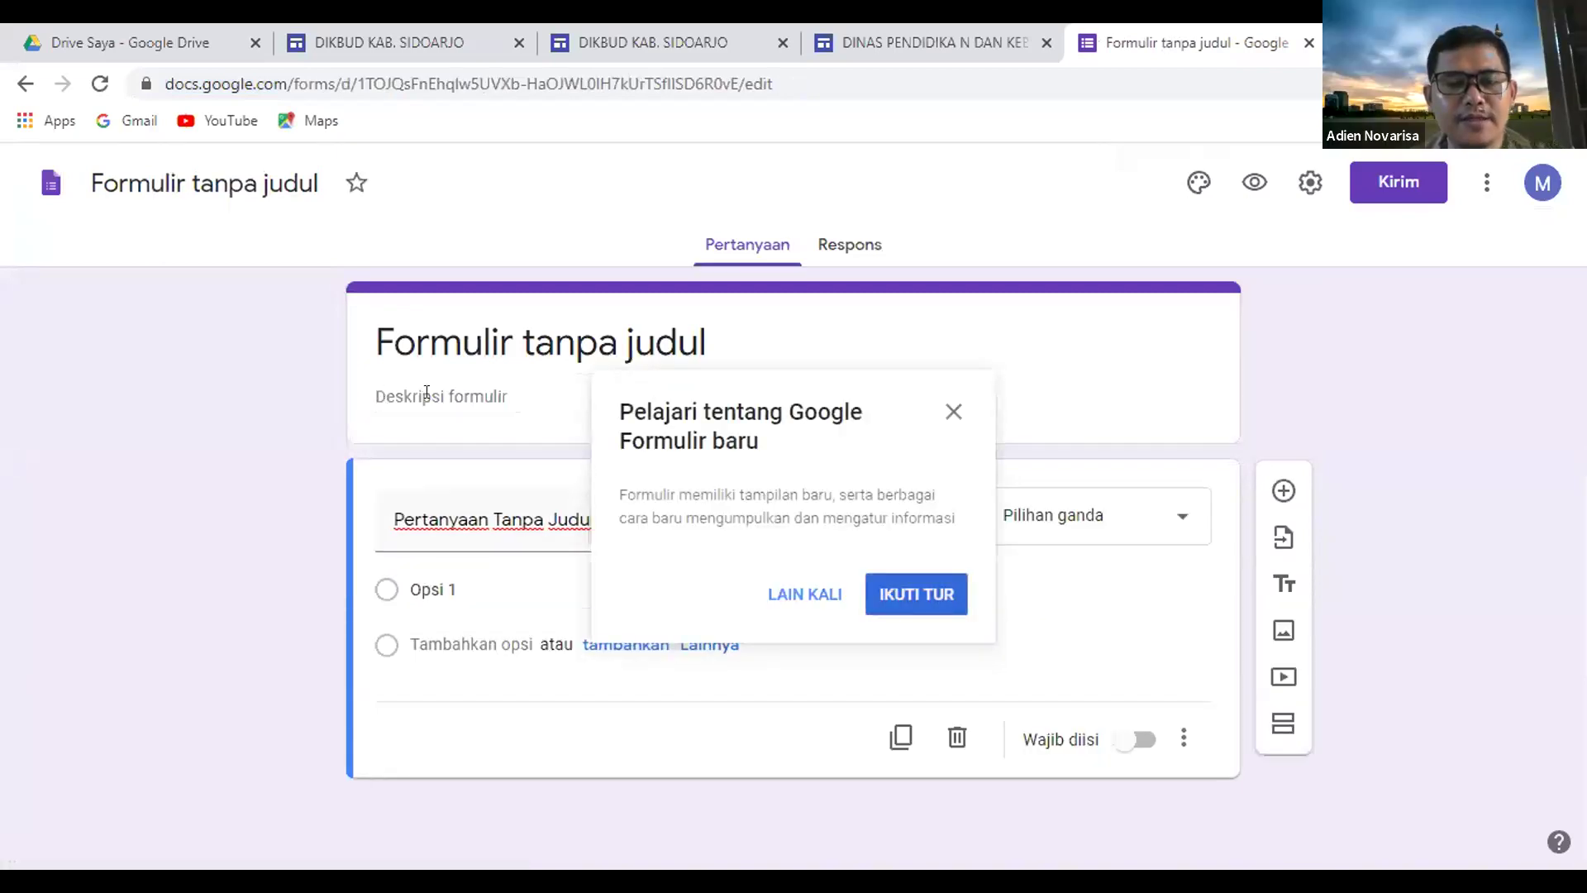
pyautogui.click(501, 394)
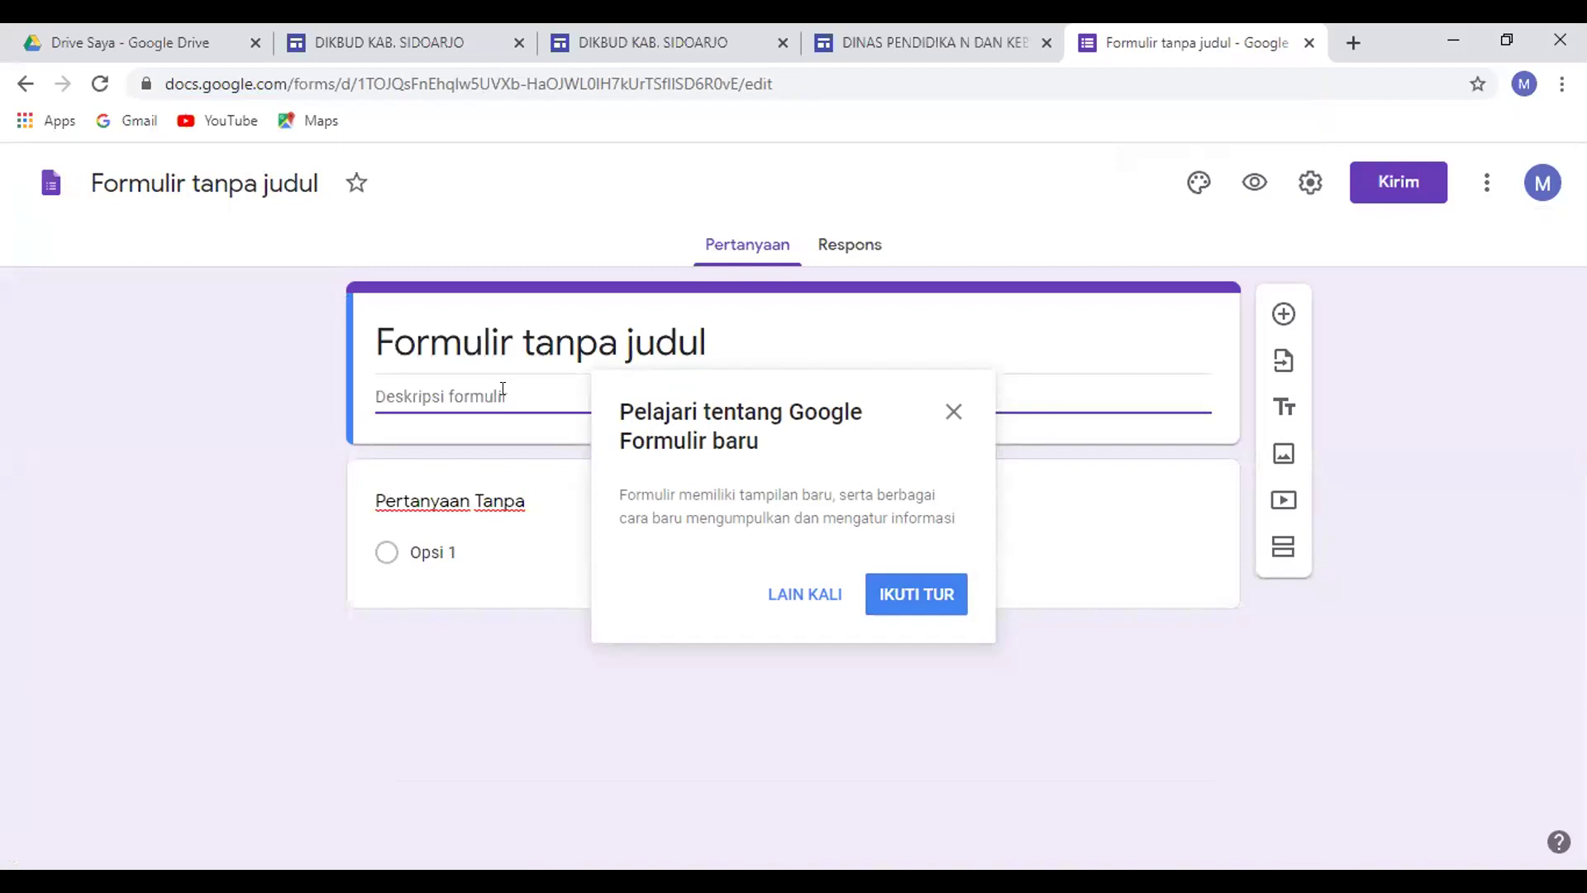
pyautogui.write('BU')
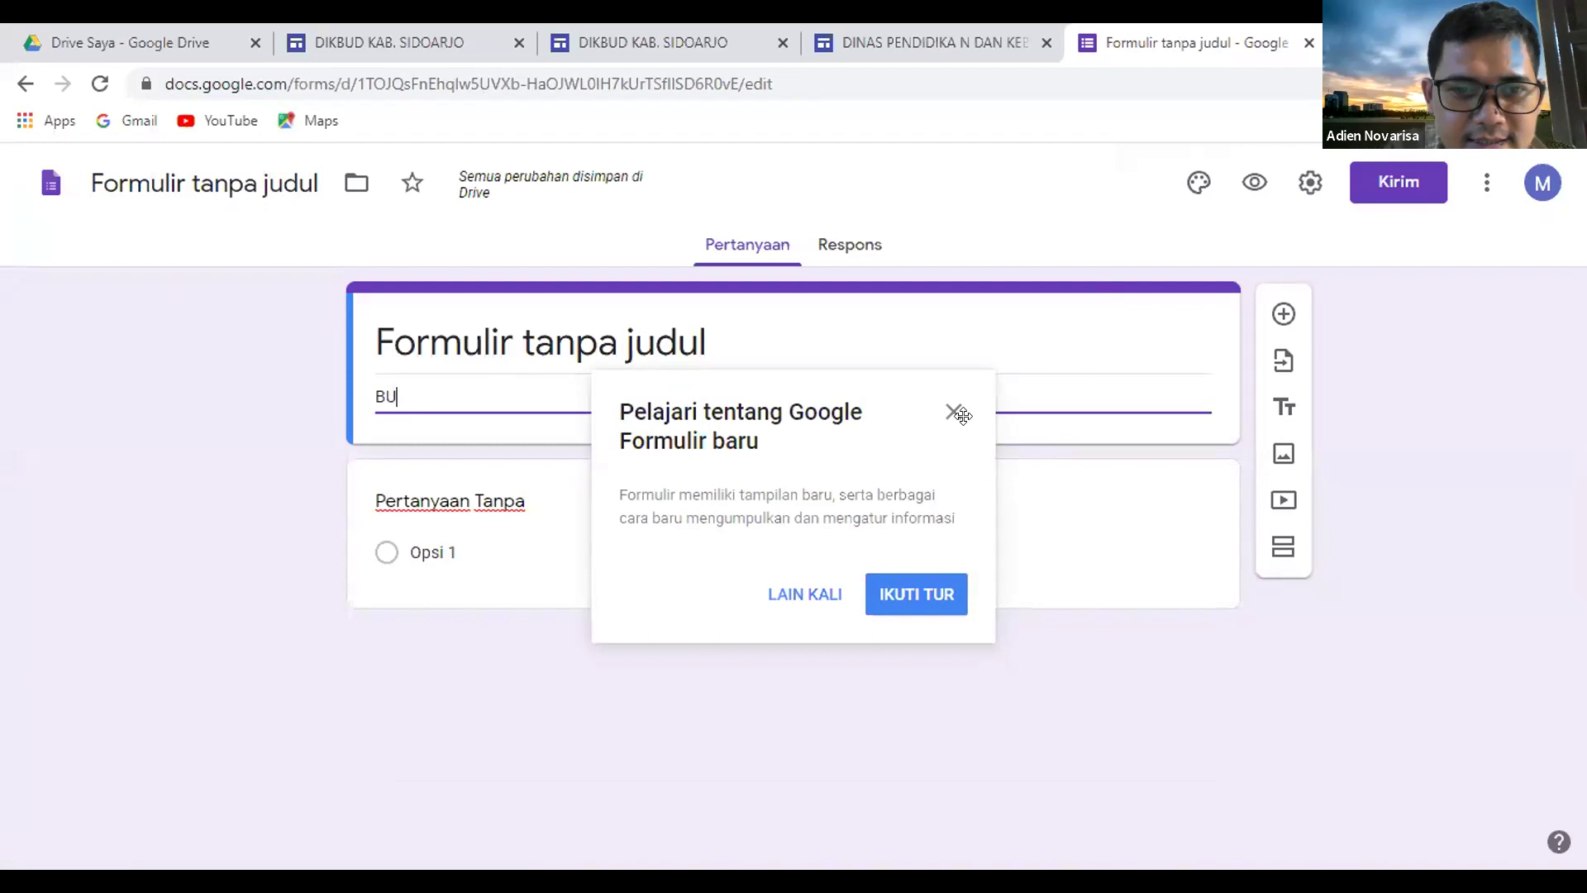
# Dismiss the tour prompt and complete the form description as 'BUKU'.
pyautogui.click(802, 595)
pyautogui.click(422, 386)
pyautogui.write('BUKU')
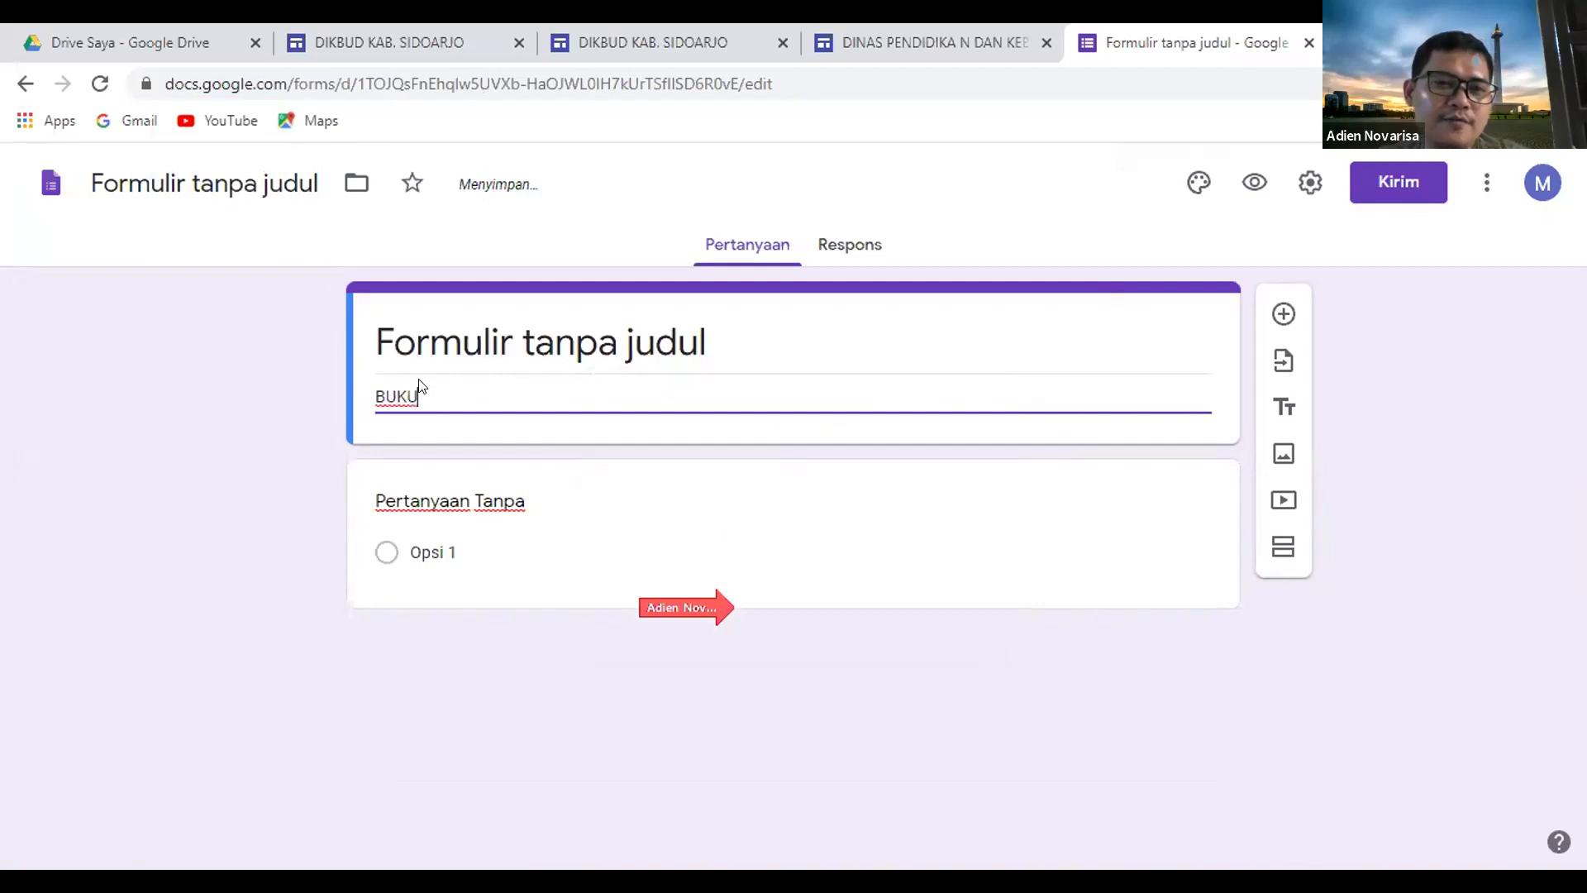
# Title the form 'BUKU TAMU' and rename the saved form file to 'BUKU TAMU'.
pyautogui.click(380, 335)
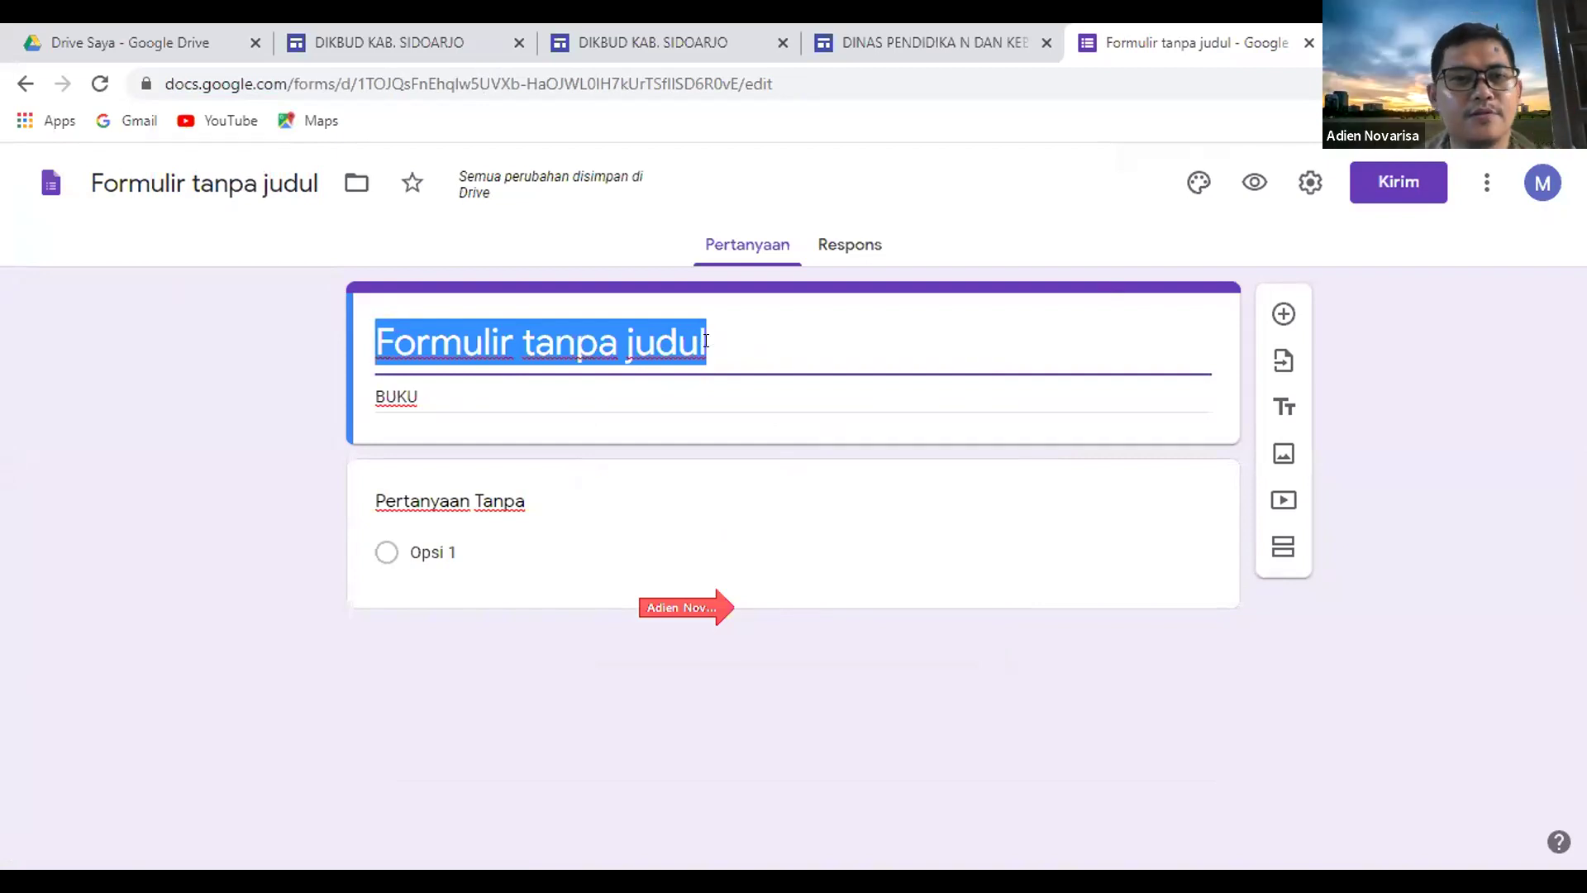
pyautogui.write('BU')
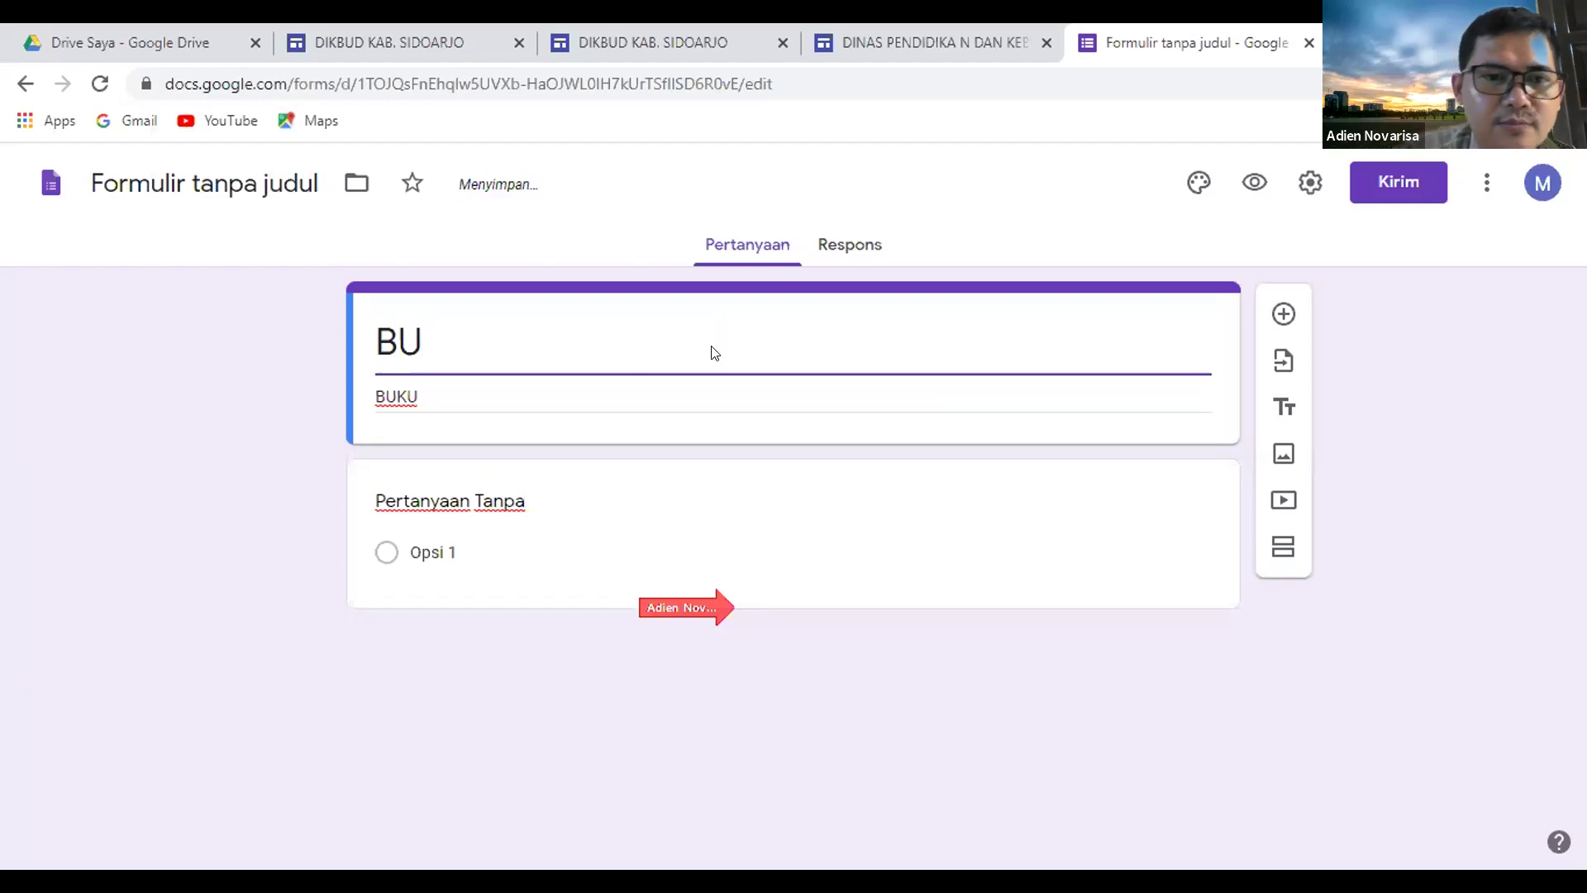
pyautogui.write('KU ')
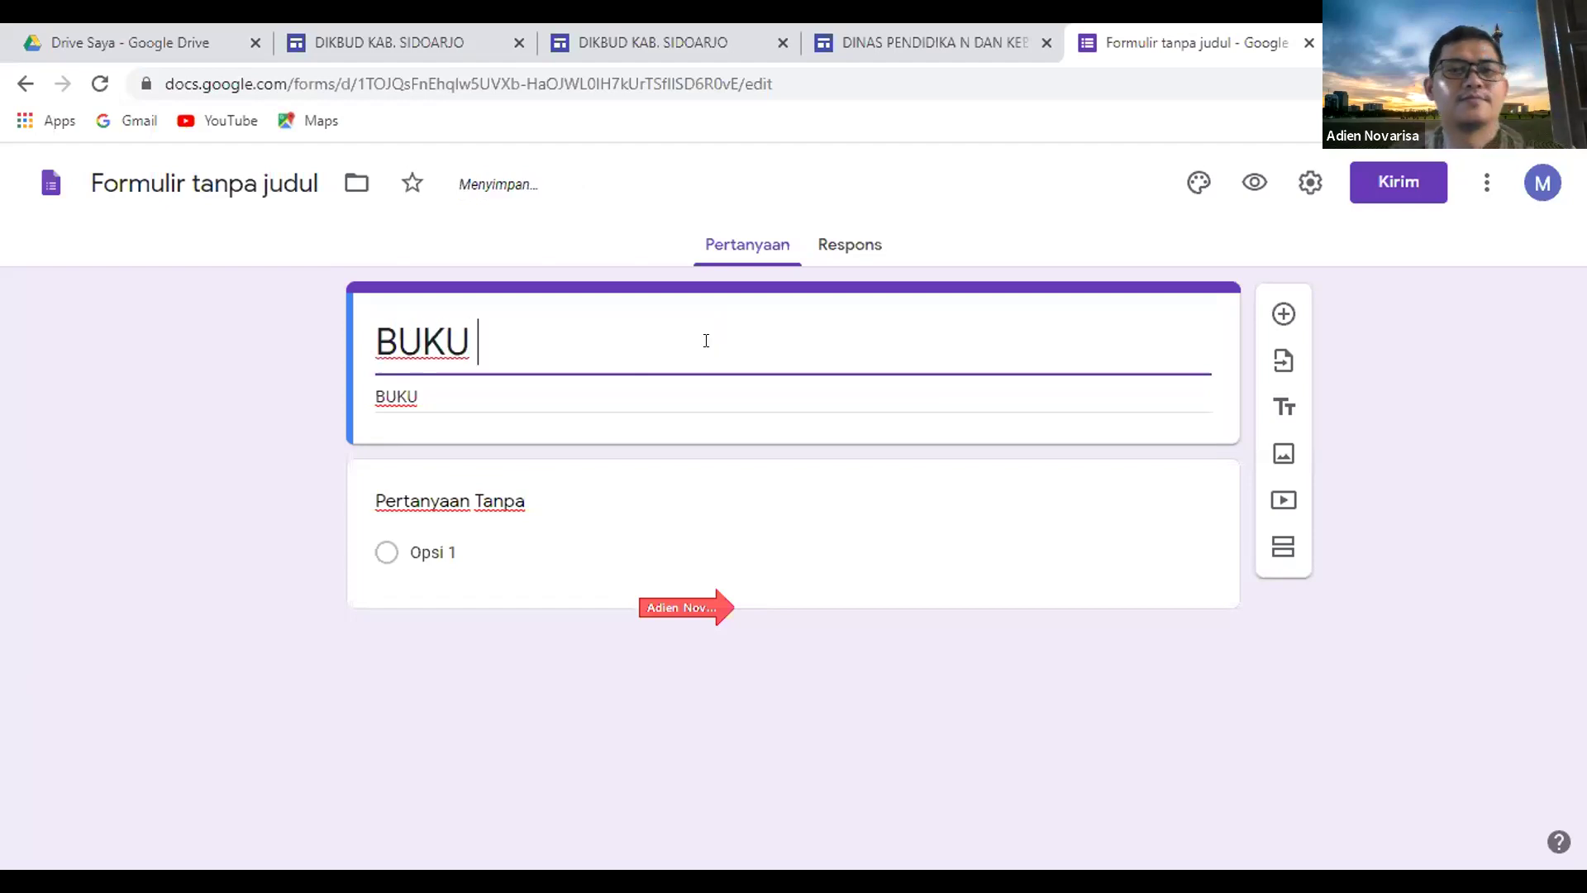
pyautogui.write('TAMU')
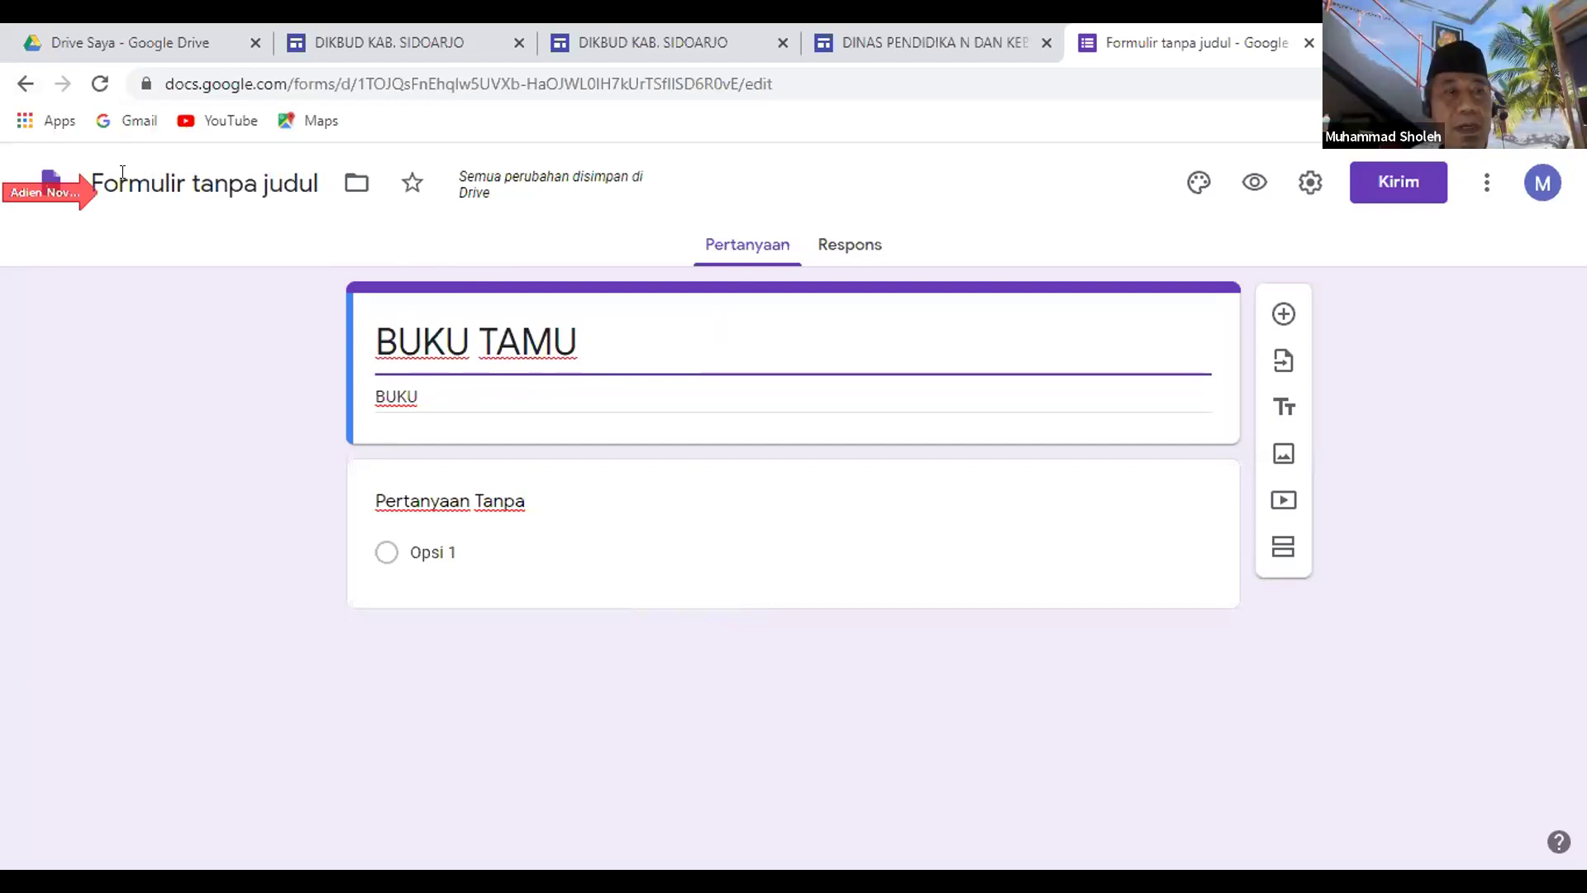
pyautogui.click(51, 186)
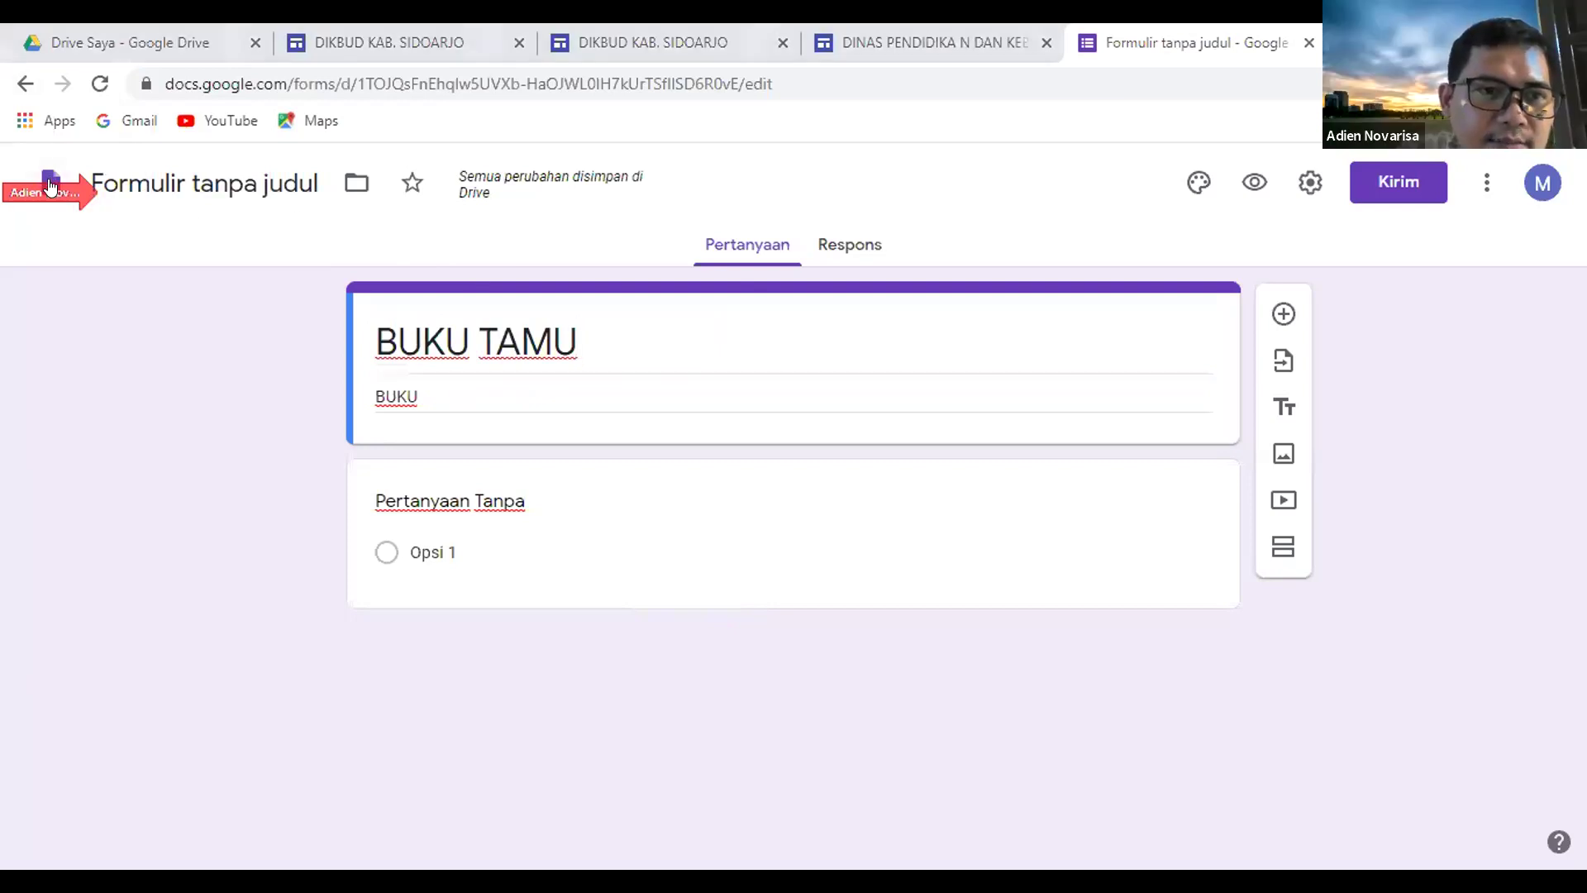
pyautogui.click(129, 181)
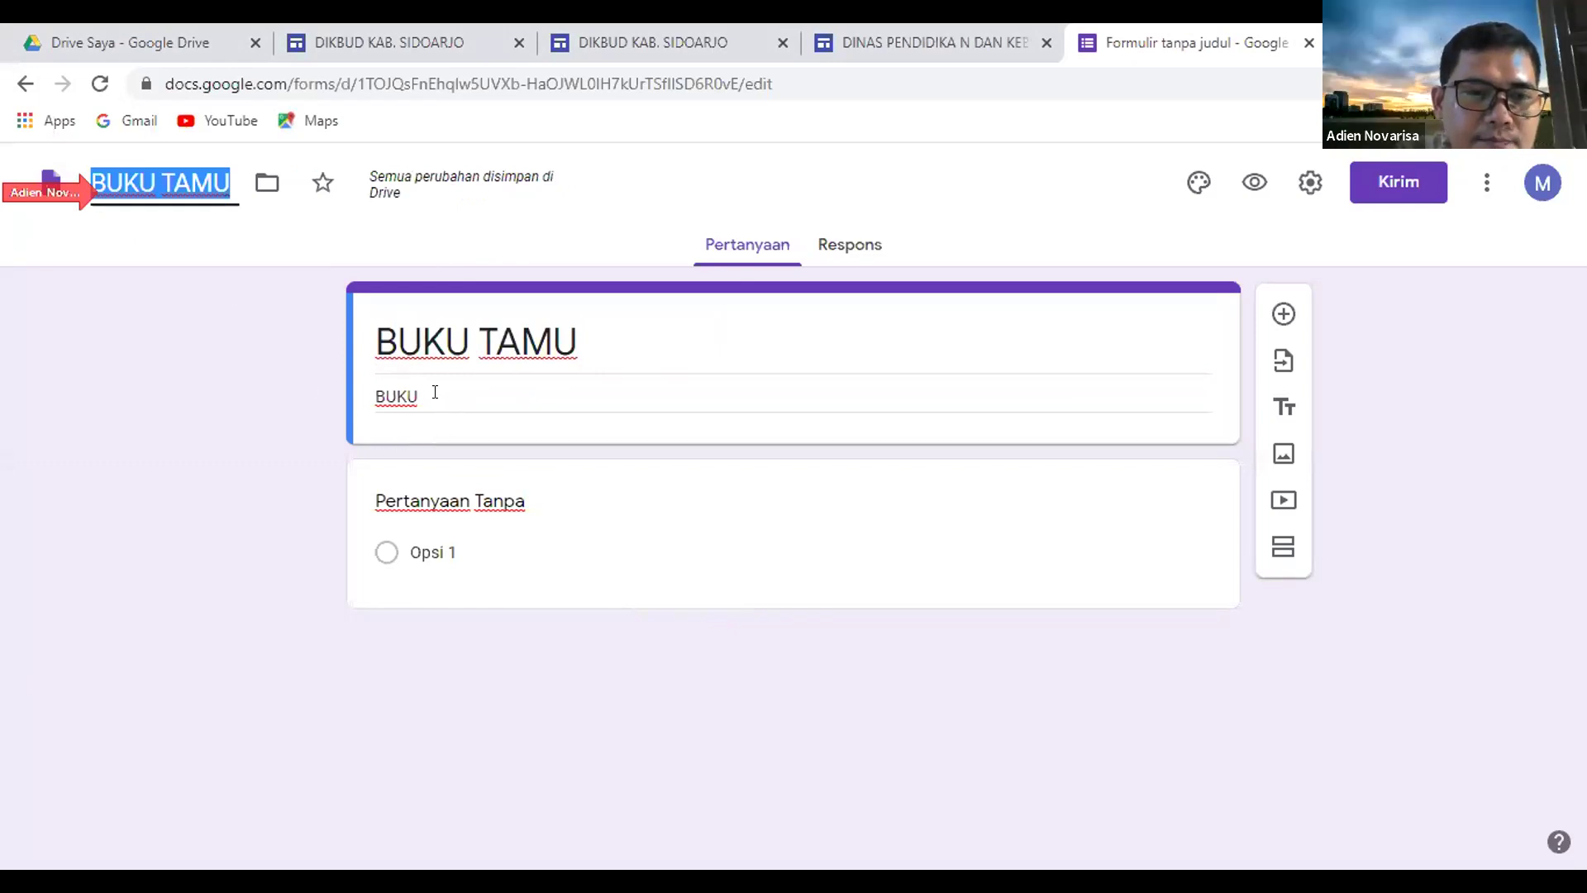
# Retitle the first question 'NAMA LENGKAP', make it required, and duplicate it.
pyautogui.click(379, 496)
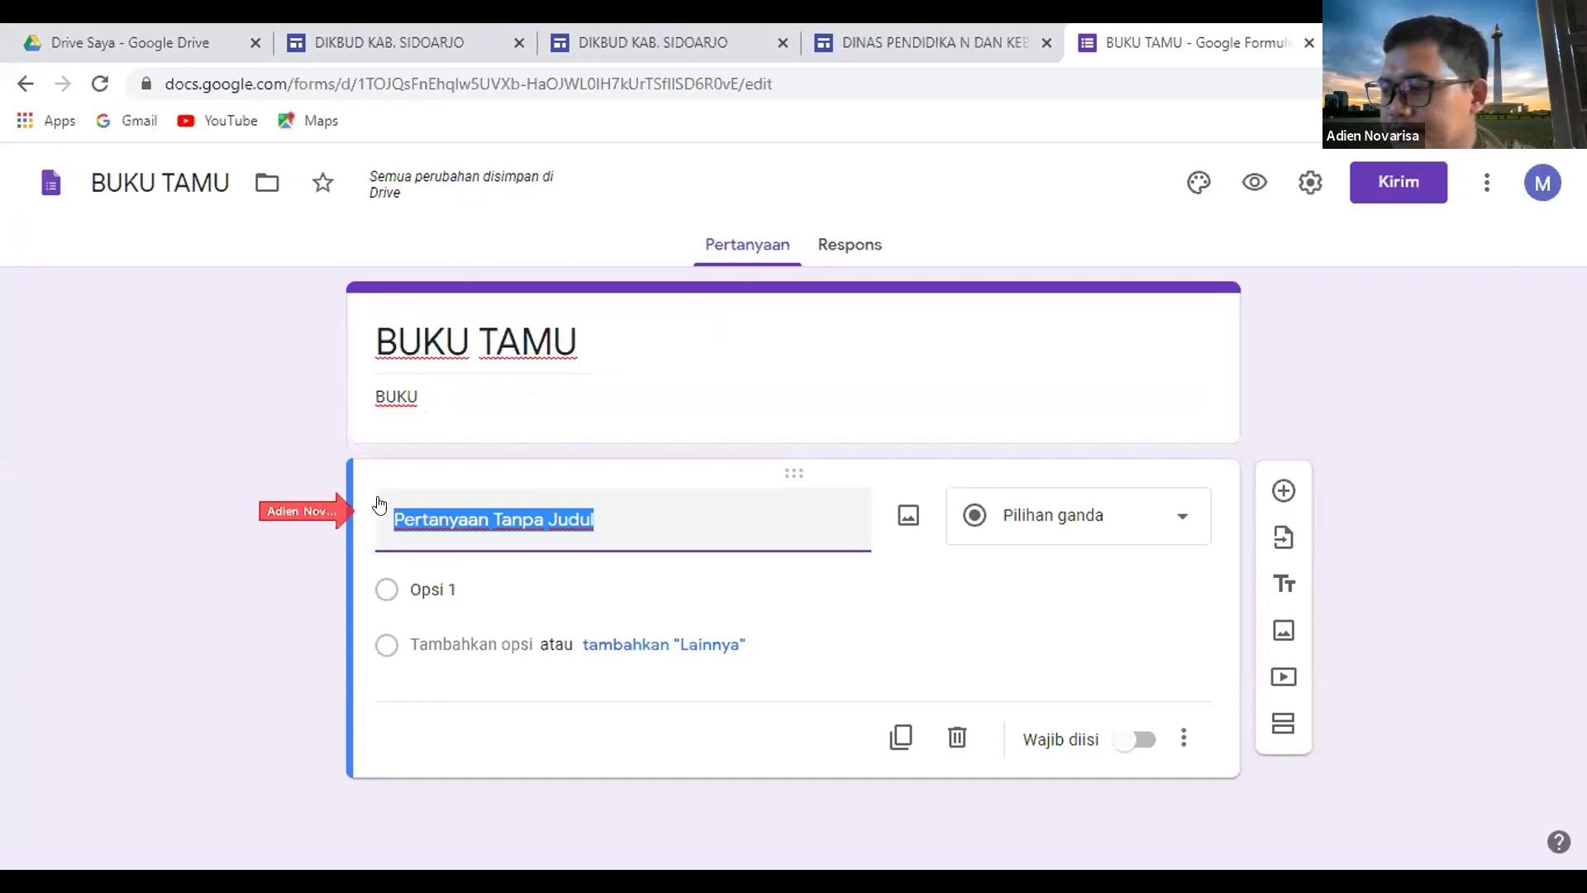
pyautogui.write('NAM')
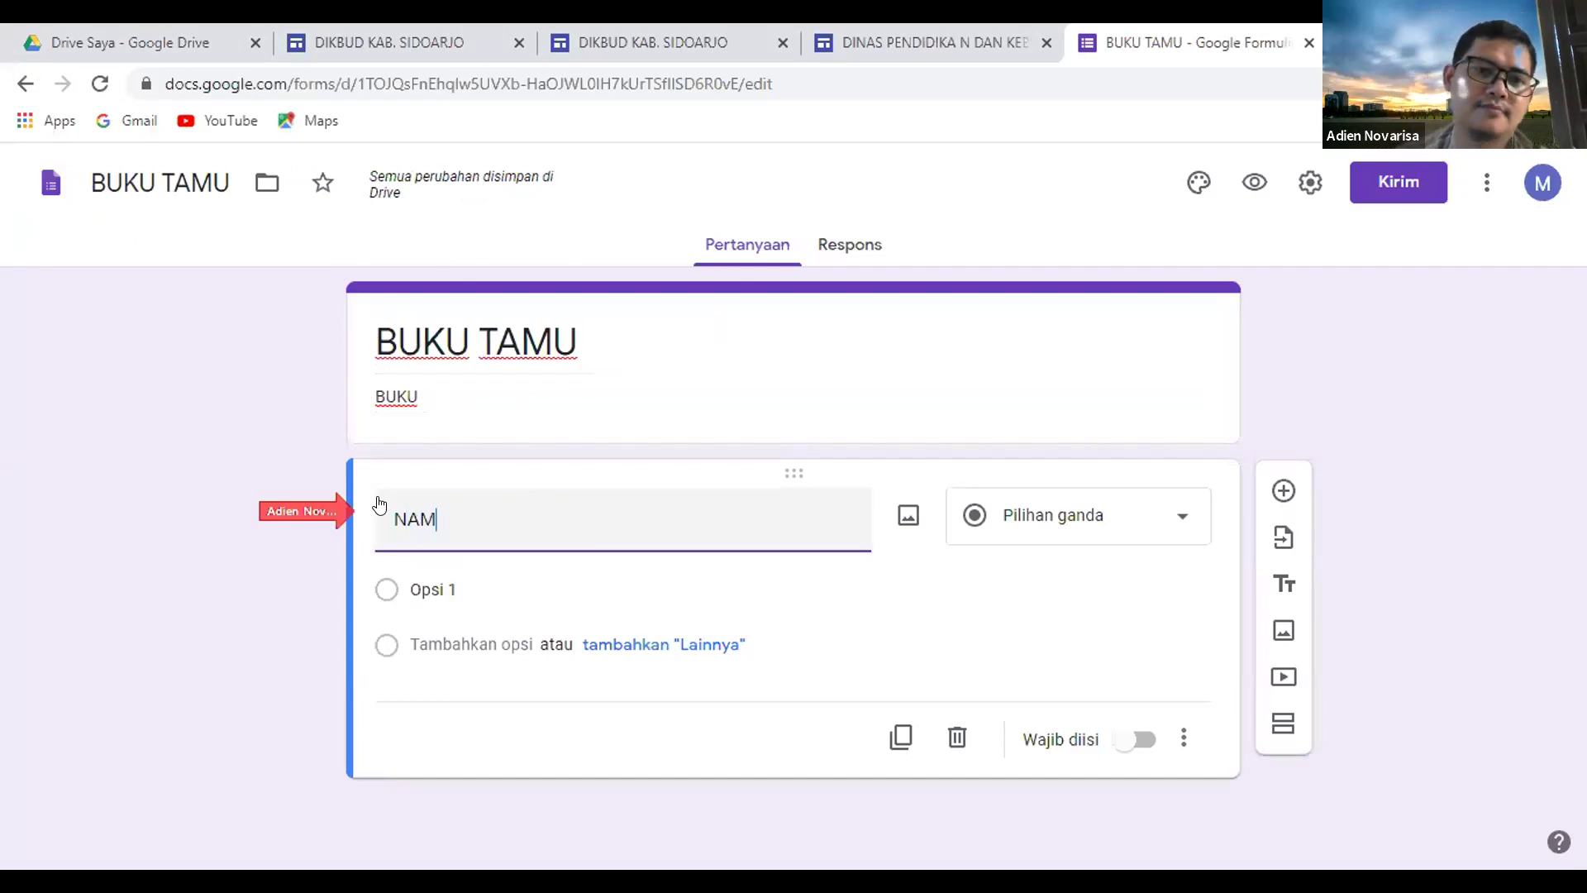
pyautogui.write('A LEN')
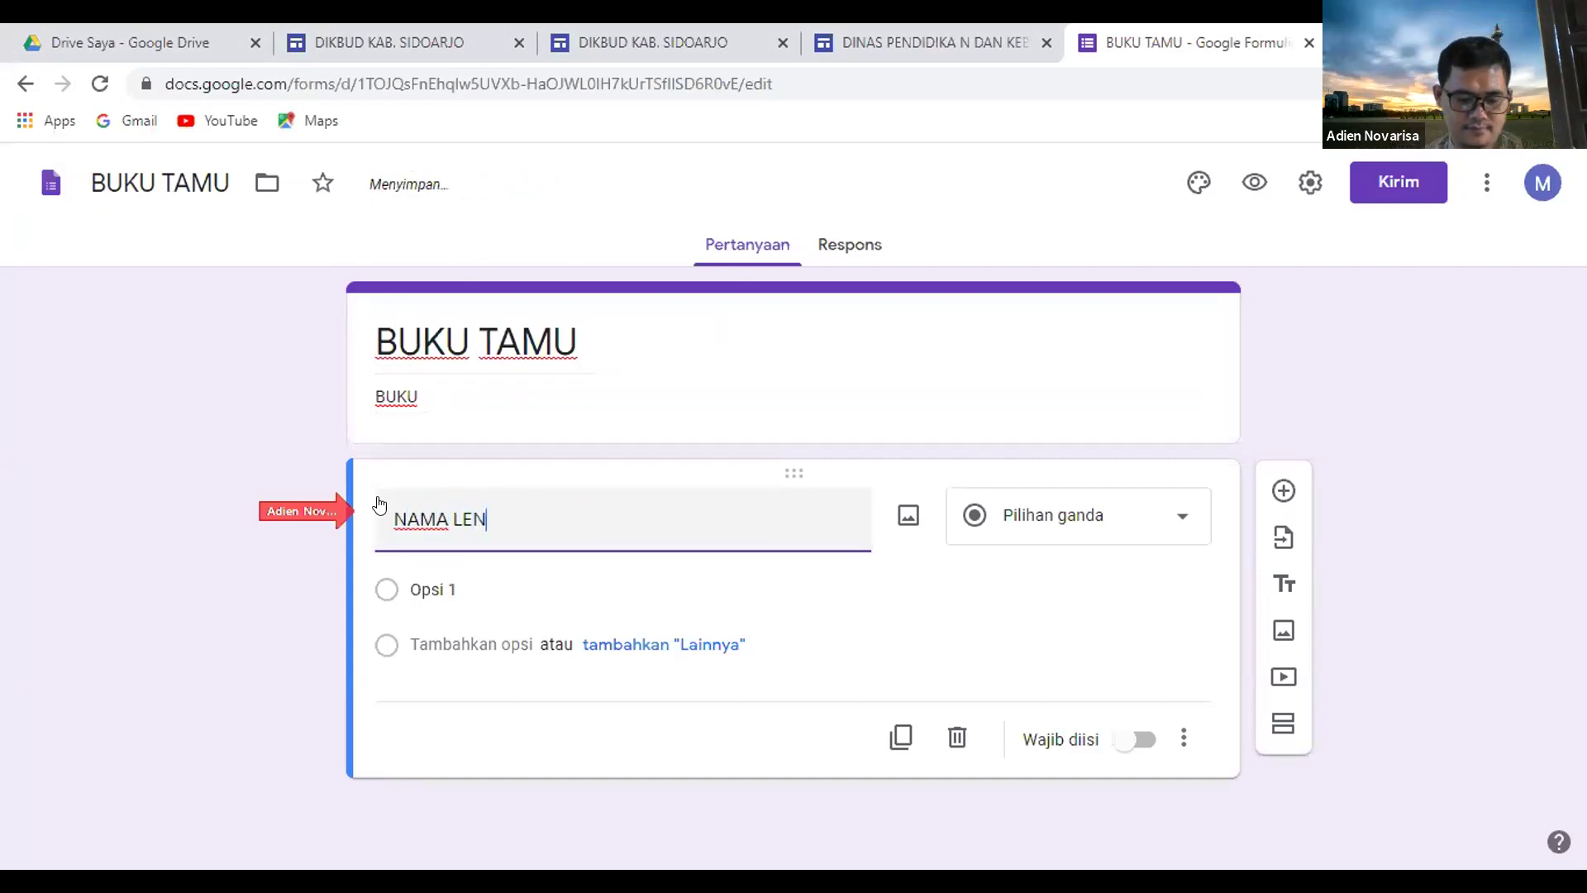
pyautogui.write('GKAP')
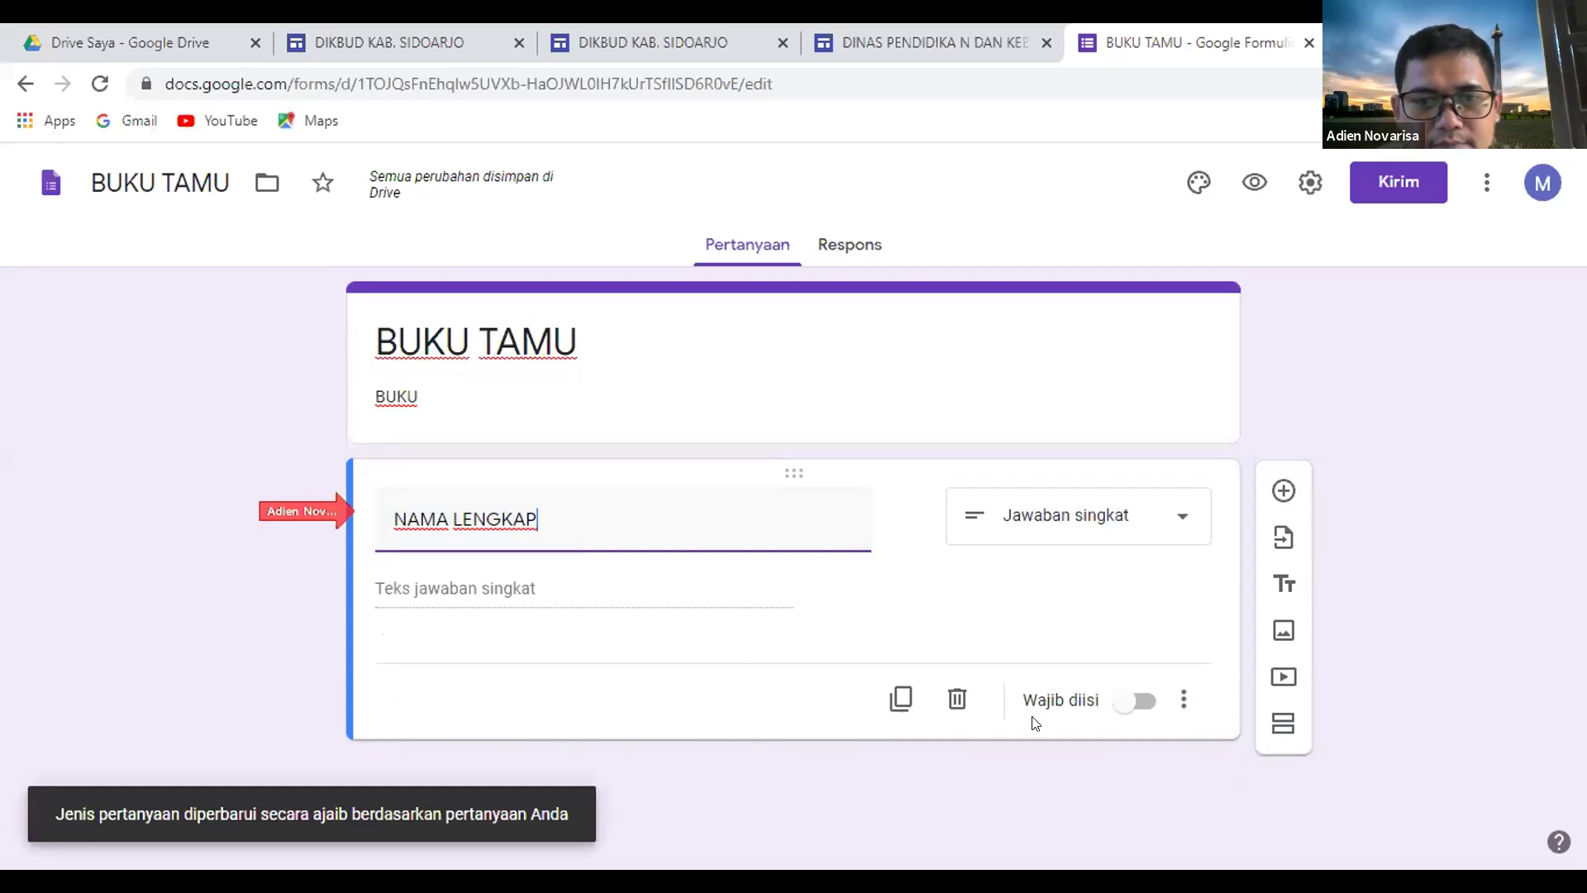
pyautogui.click(1142, 703)
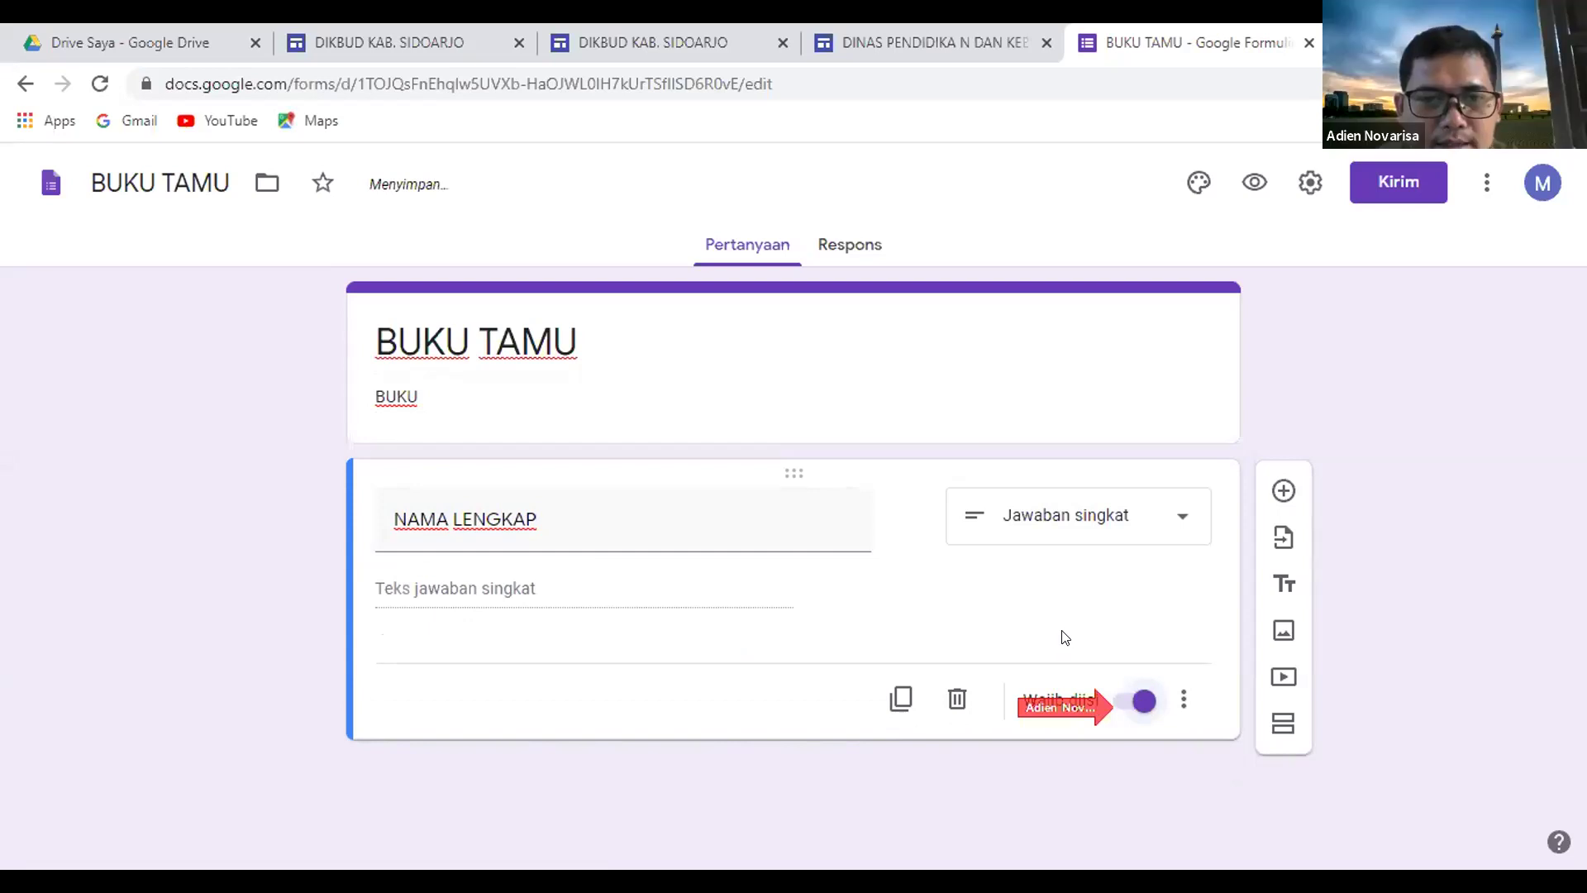
pyautogui.click(901, 701)
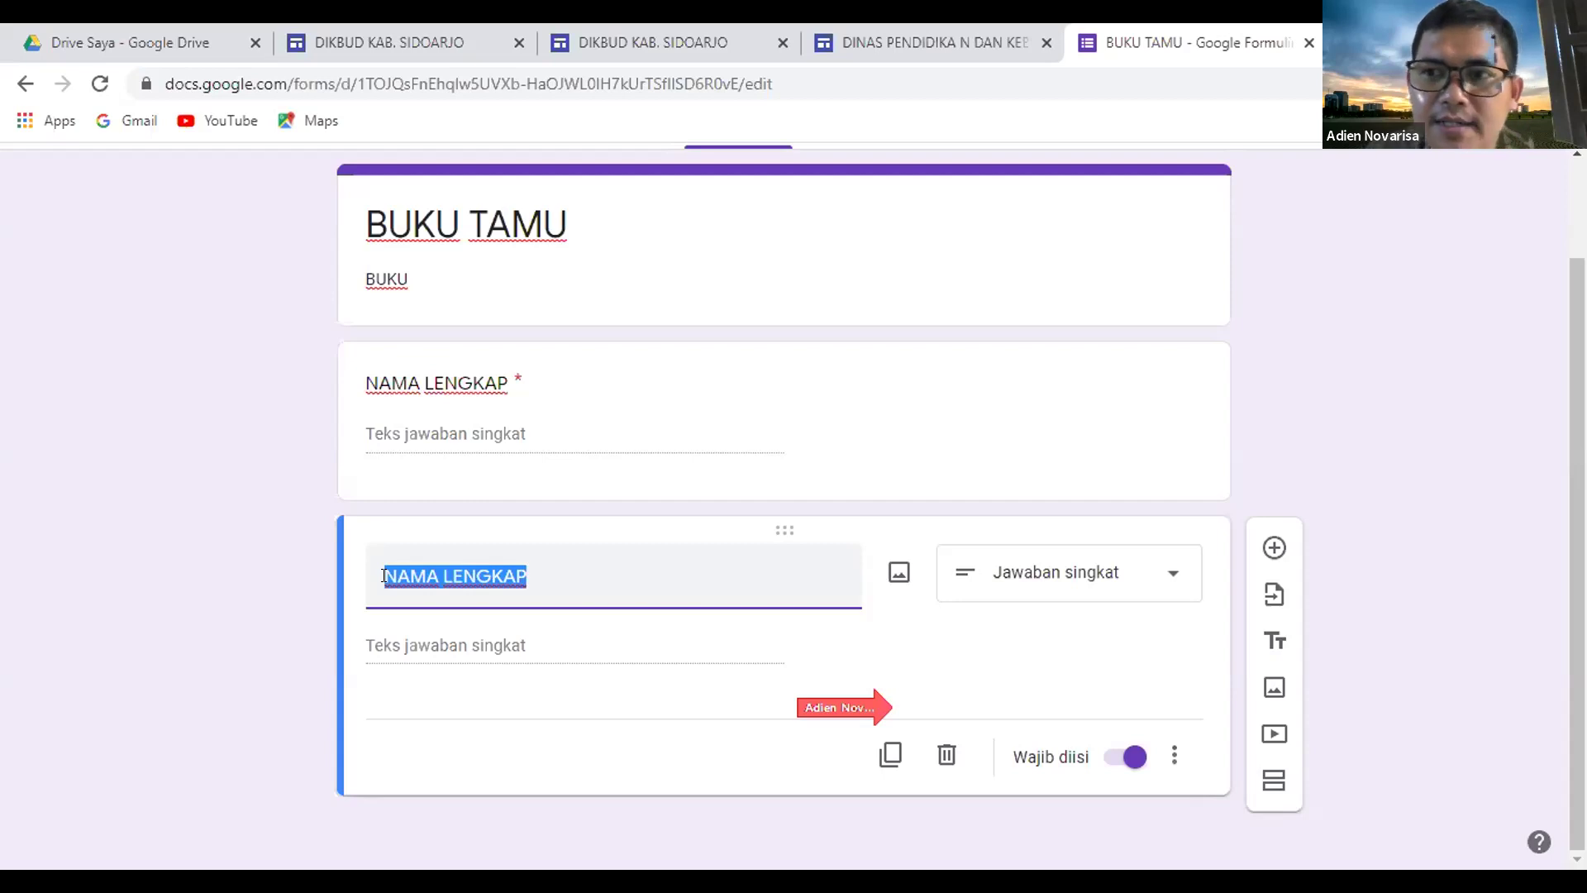
# Retitle the copied question 'ASAL LEMBAGA', fixing the typo, and duplicate it.
pyautogui.write('DIKBUD S')
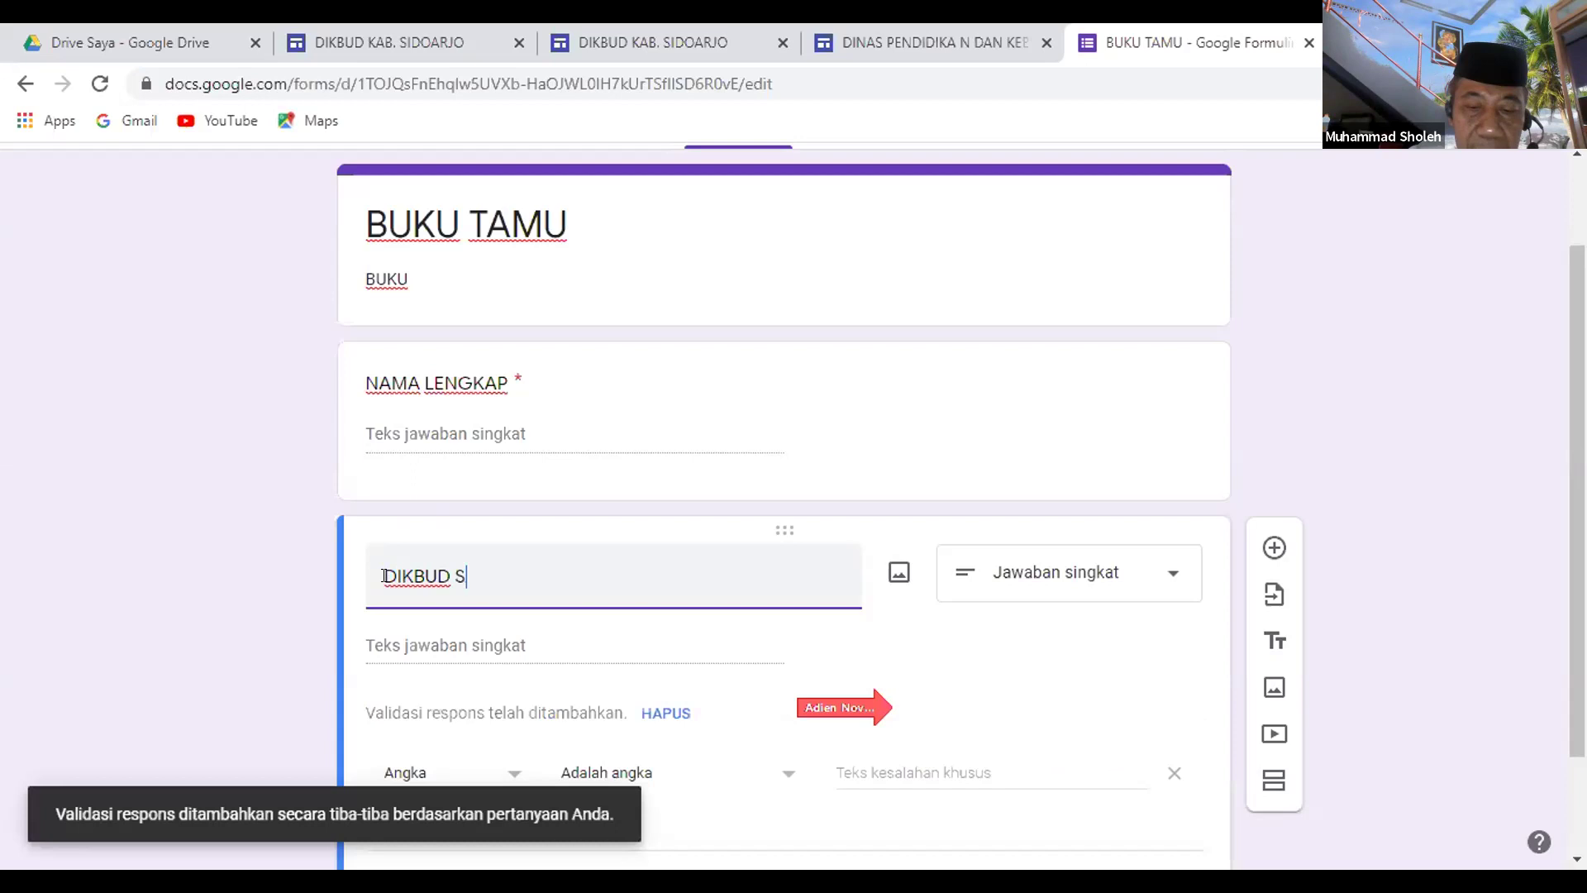
pyautogui.write('IDOAR')
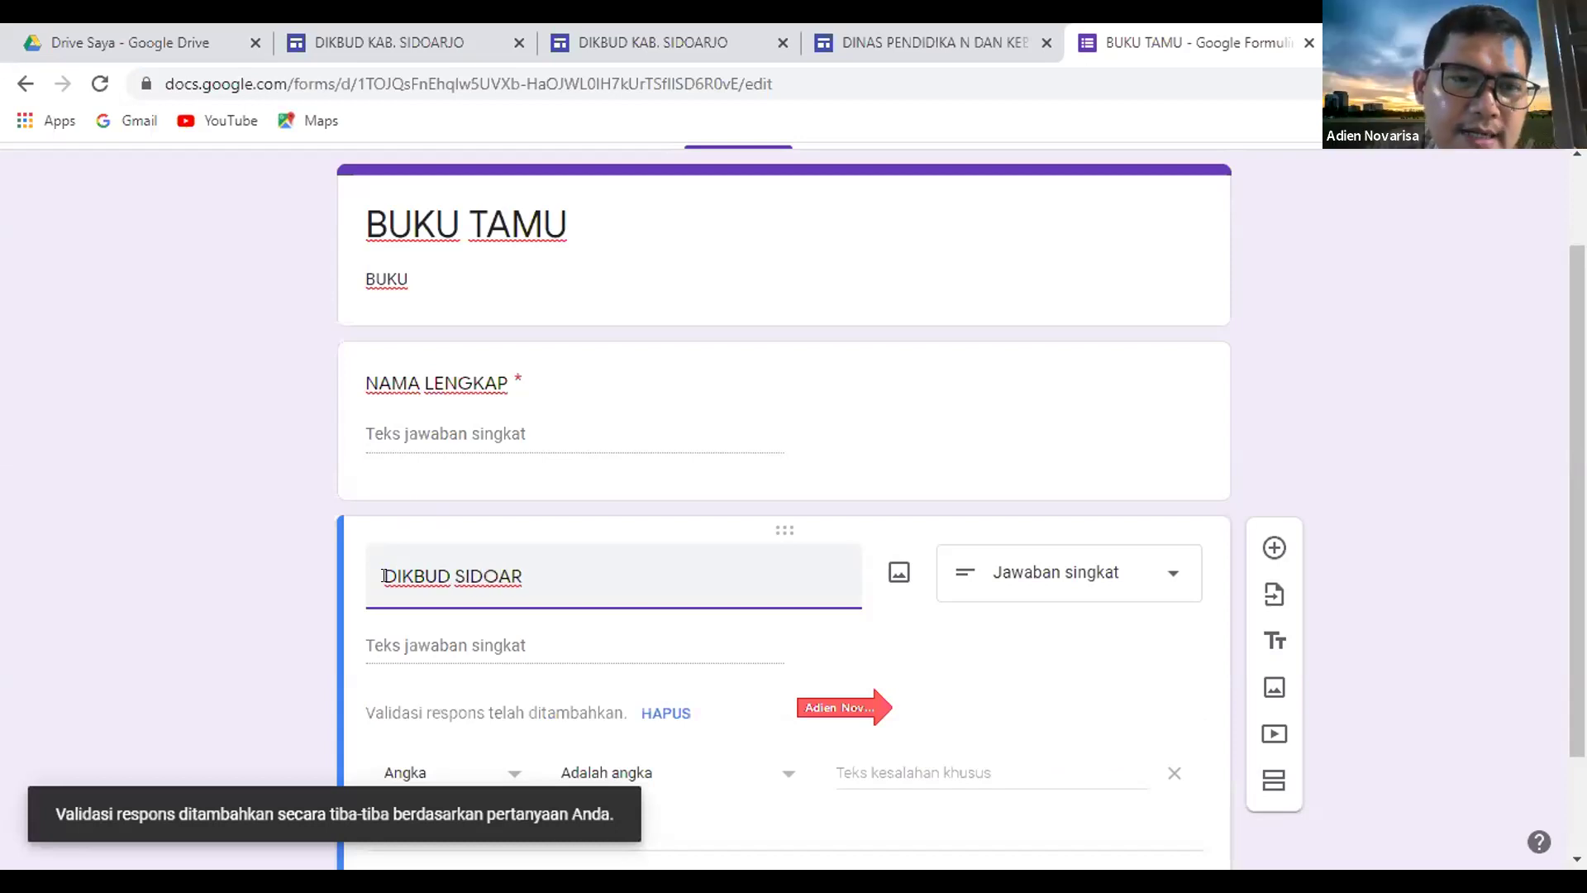
pyautogui.press('BackSpace')
pyautogui.press('BackSpace')
pyautogui.press('BackSpace')
pyautogui.press('BackSpace')
pyautogui.press('BackSpace')
pyautogui.press('BackSpace')
pyautogui.press('BackSpace')
pyautogui.press('BackSpace')
pyautogui.press('BackSpace')
pyautogui.press('BackSpace')
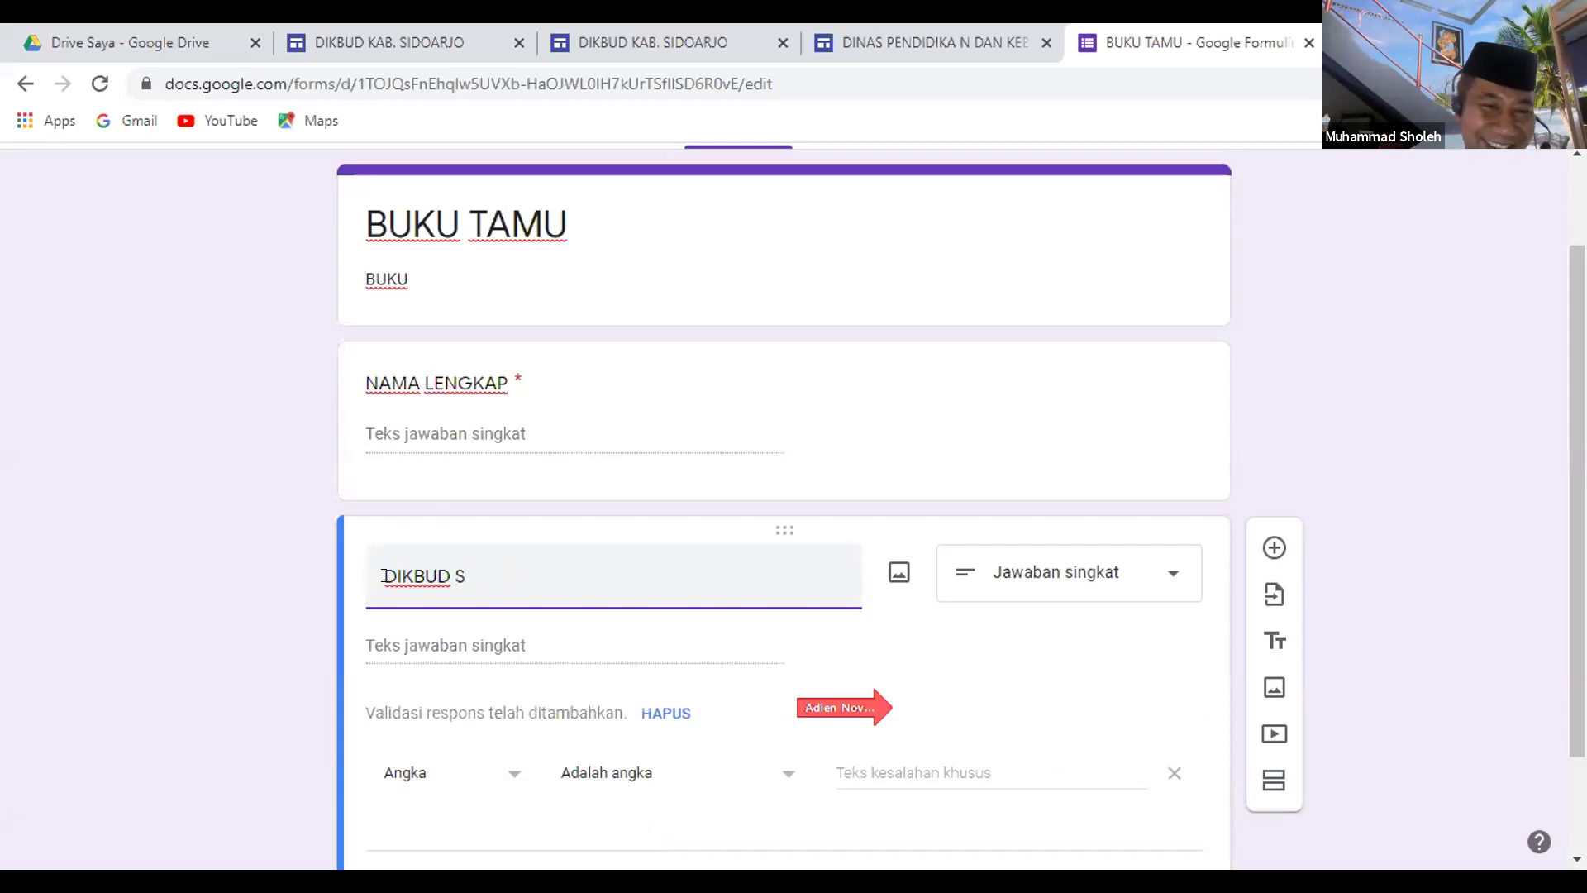
pyautogui.press('BackSpace')
pyautogui.press('BackSpace')
pyautogui.press('BackSpace')
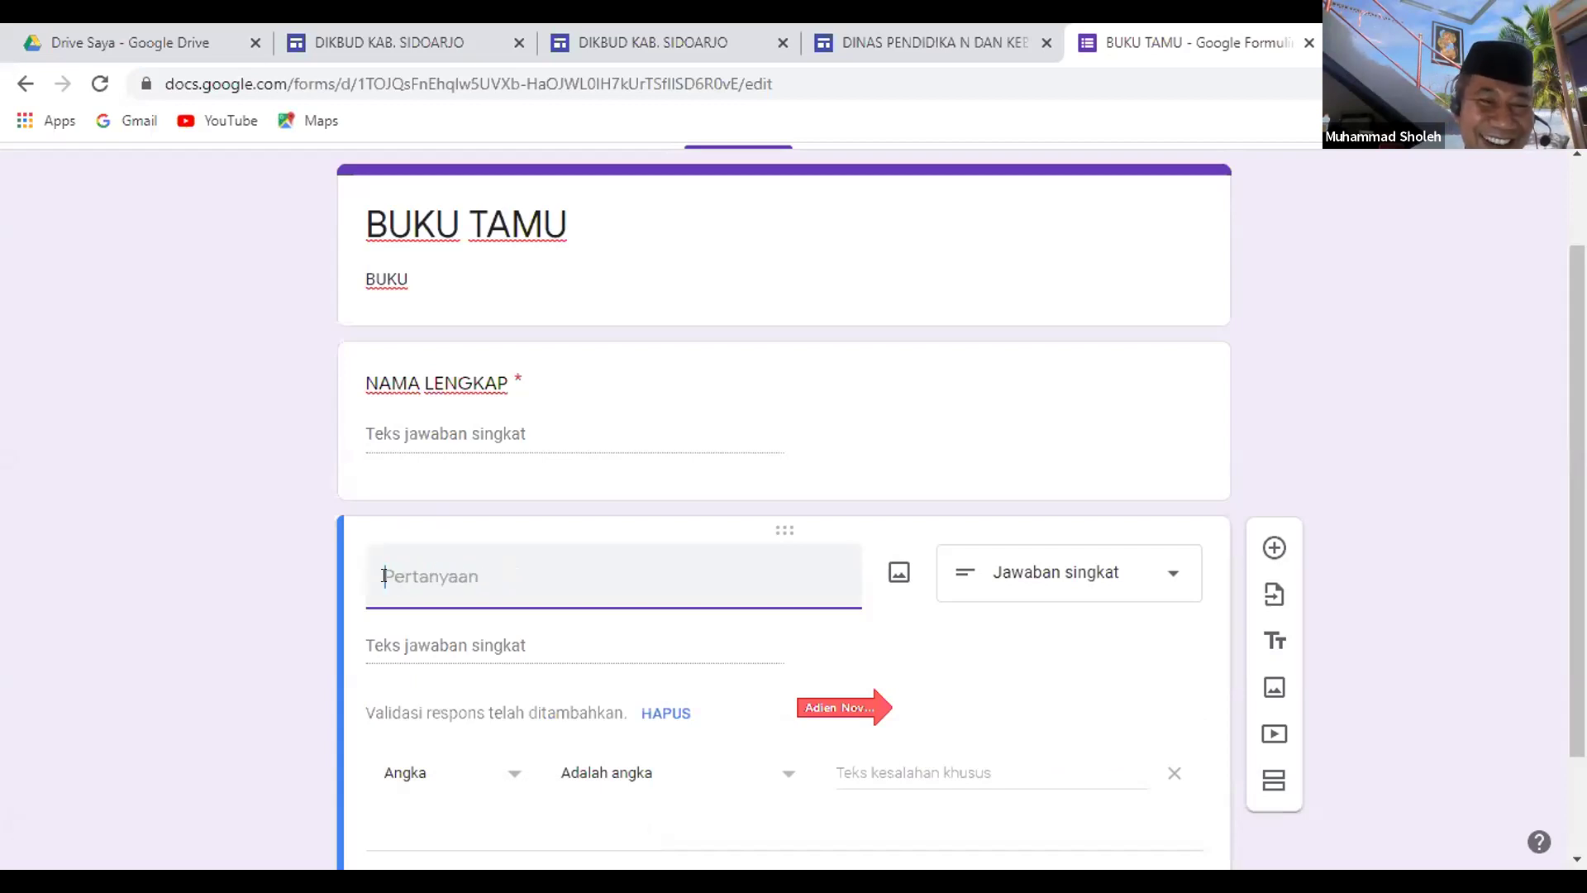
pyautogui.write('A')
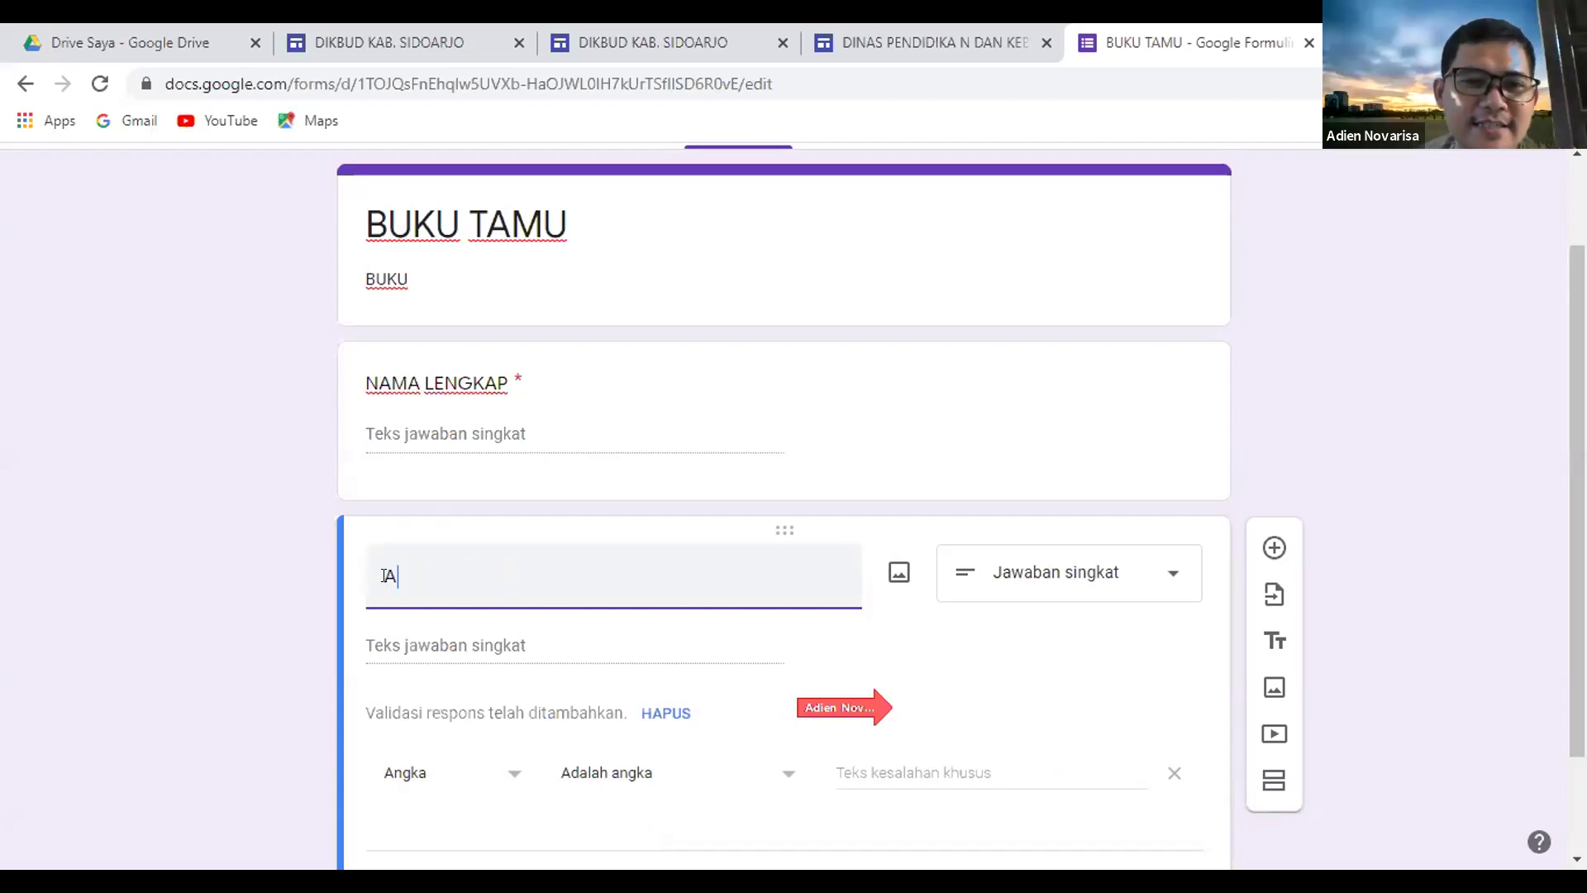
pyautogui.write('SAL ')
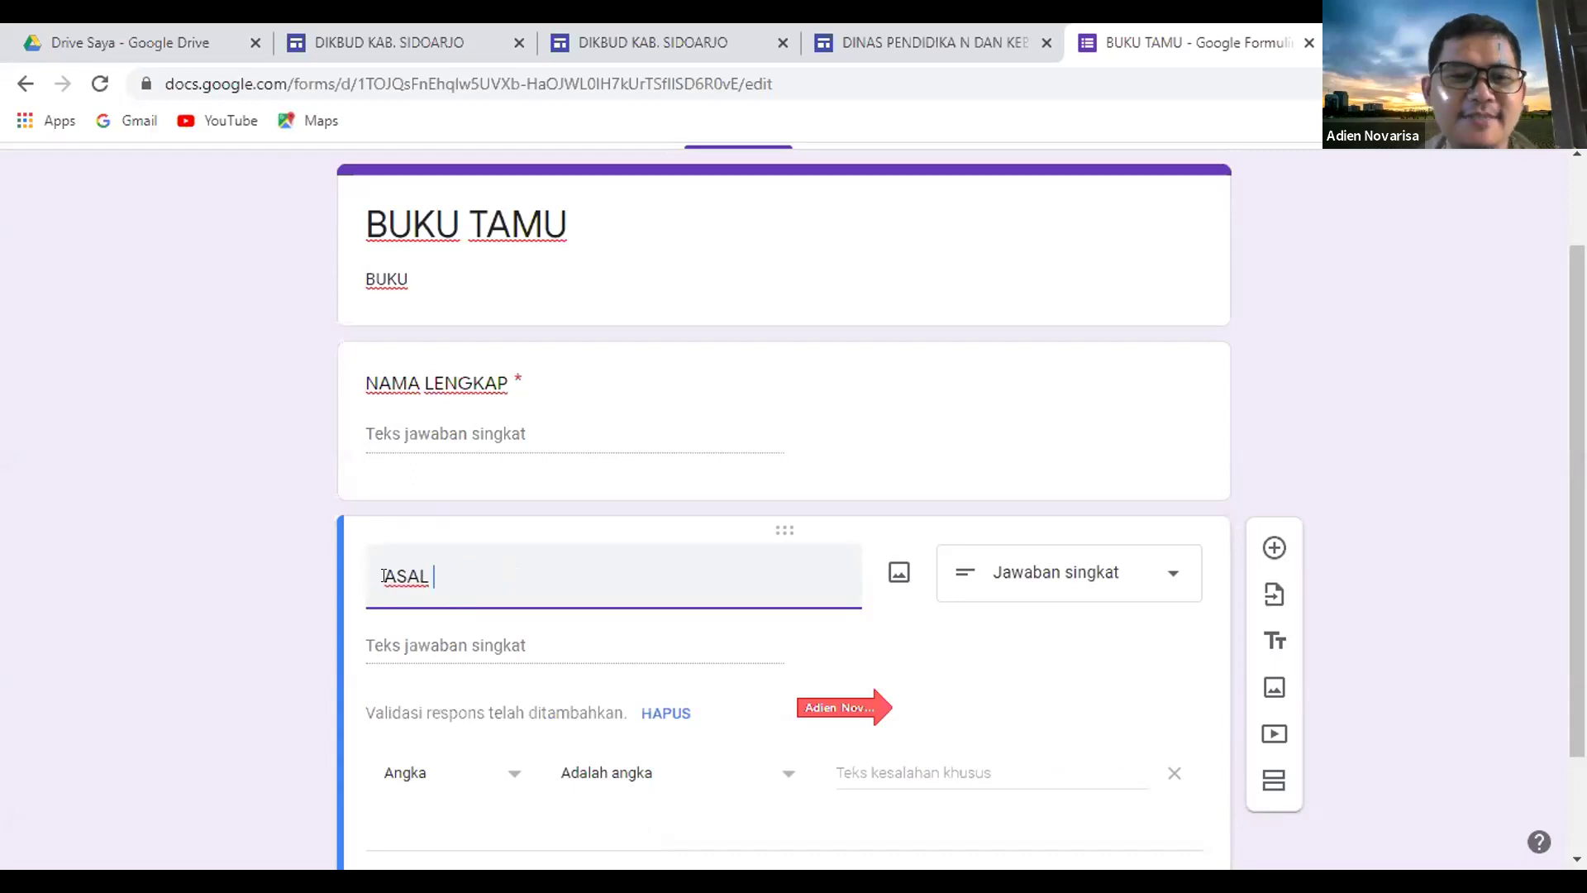
pyautogui.write('LEBAGA')
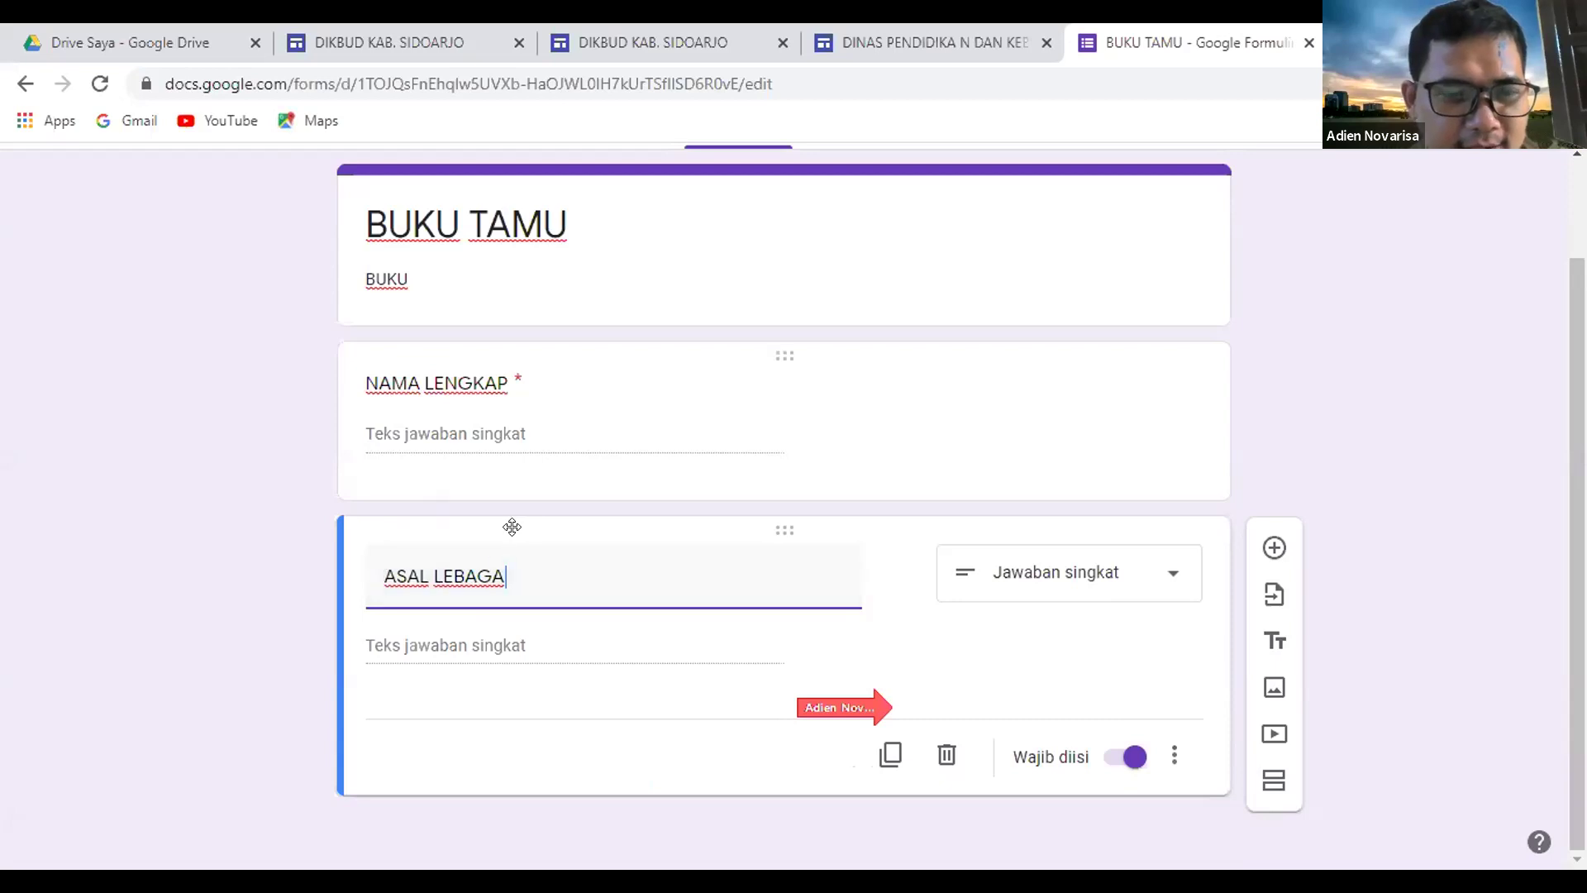
pyautogui.click(453, 574)
pyautogui.write('M')
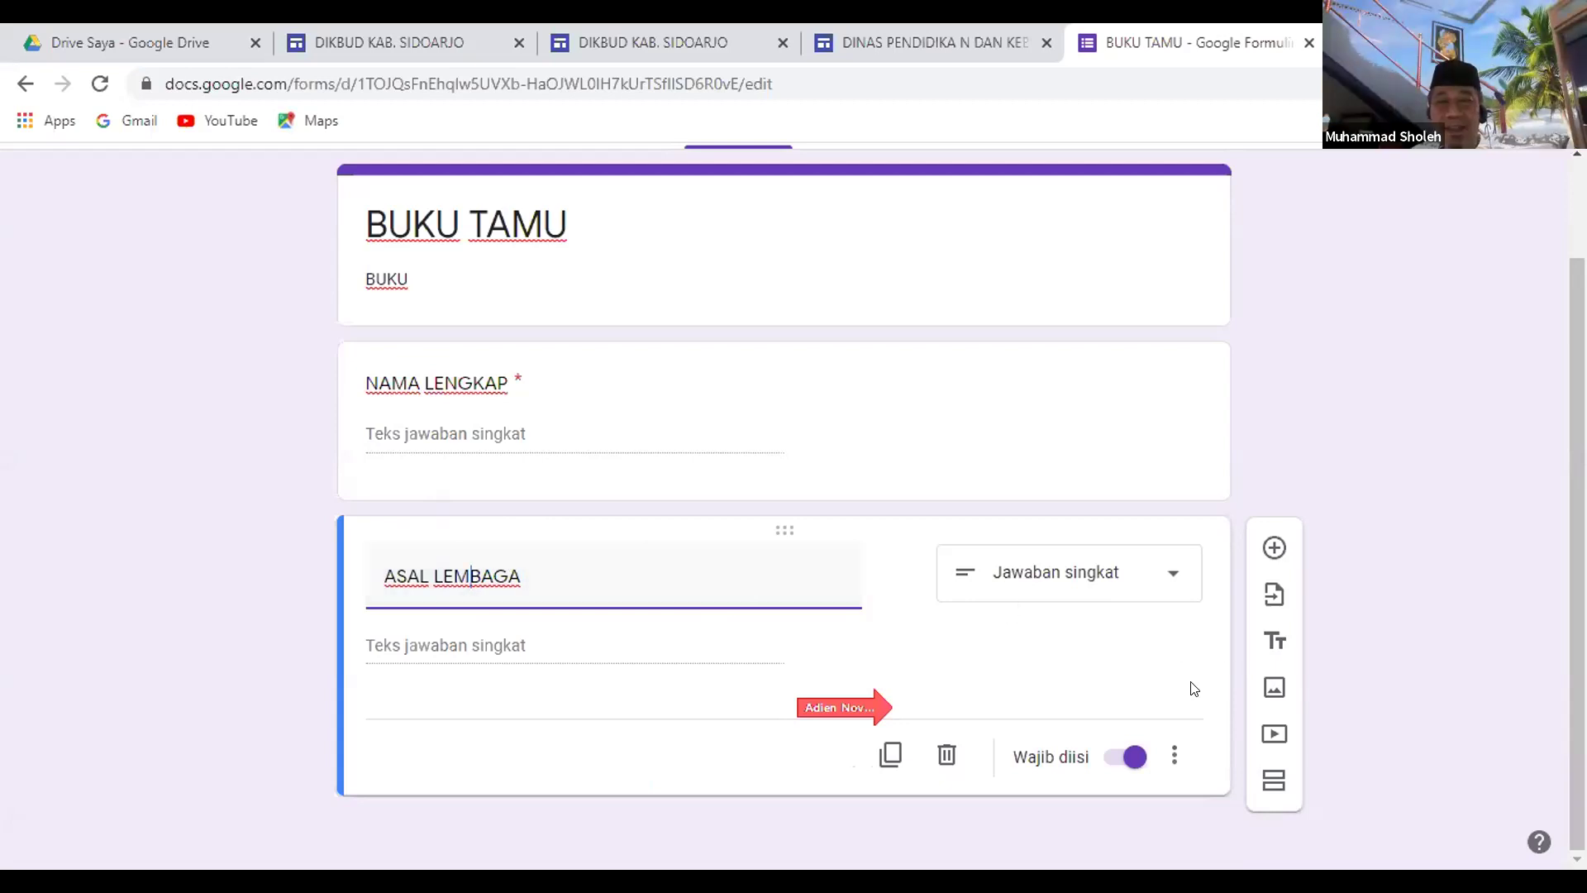
pyautogui.click(887, 755)
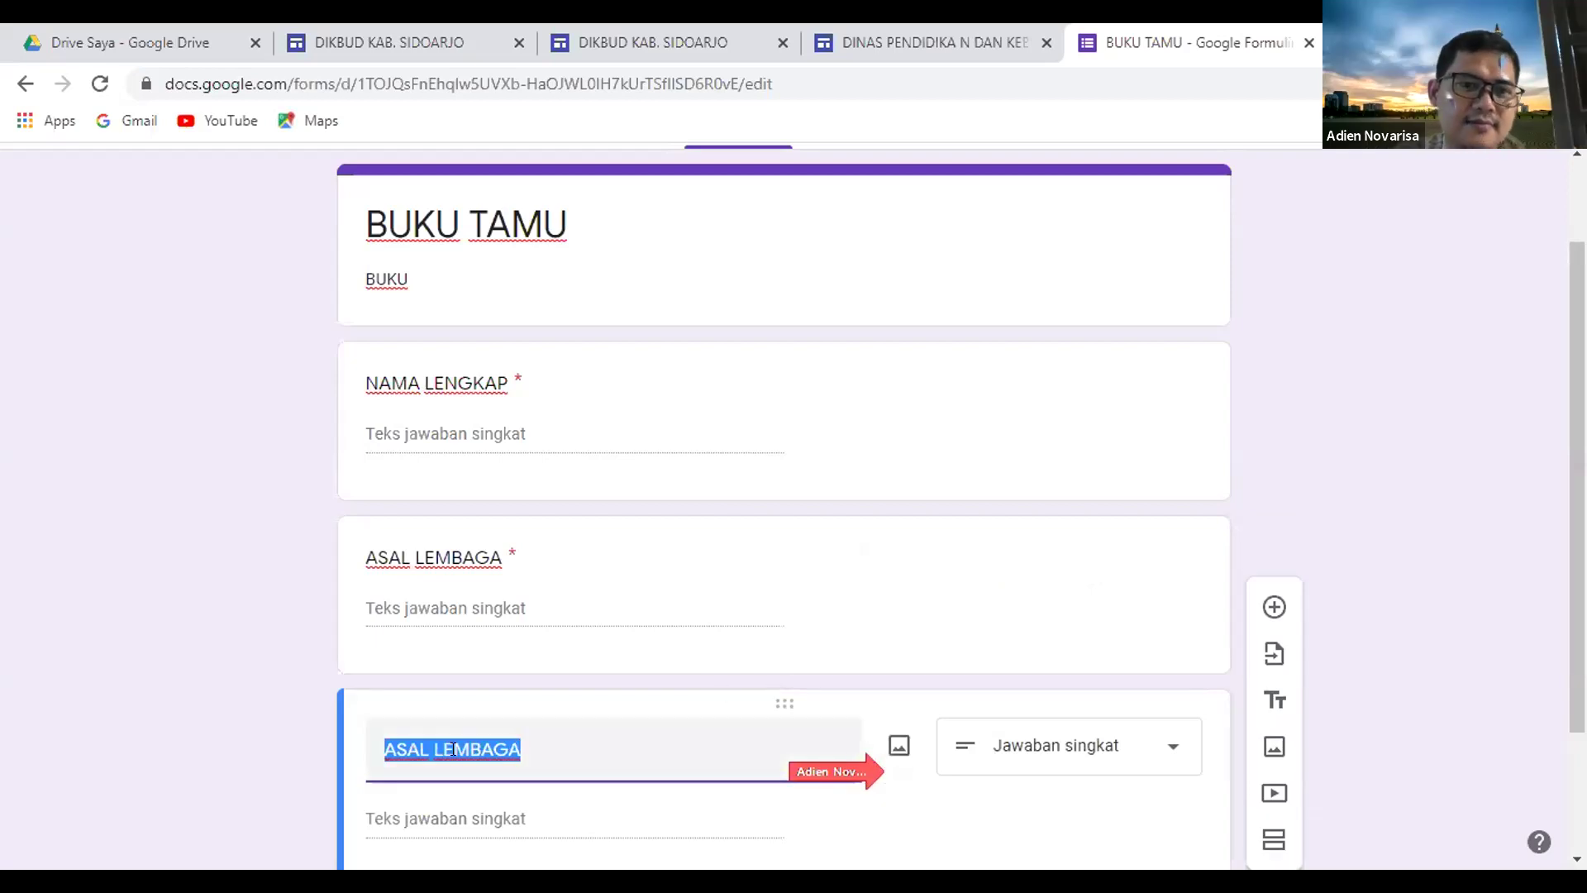
# Correct the third question's title to 'PESAN', removing the leftover and mistyped letters.
pyautogui.click(369, 738)
pyautogui.write('OESAN')
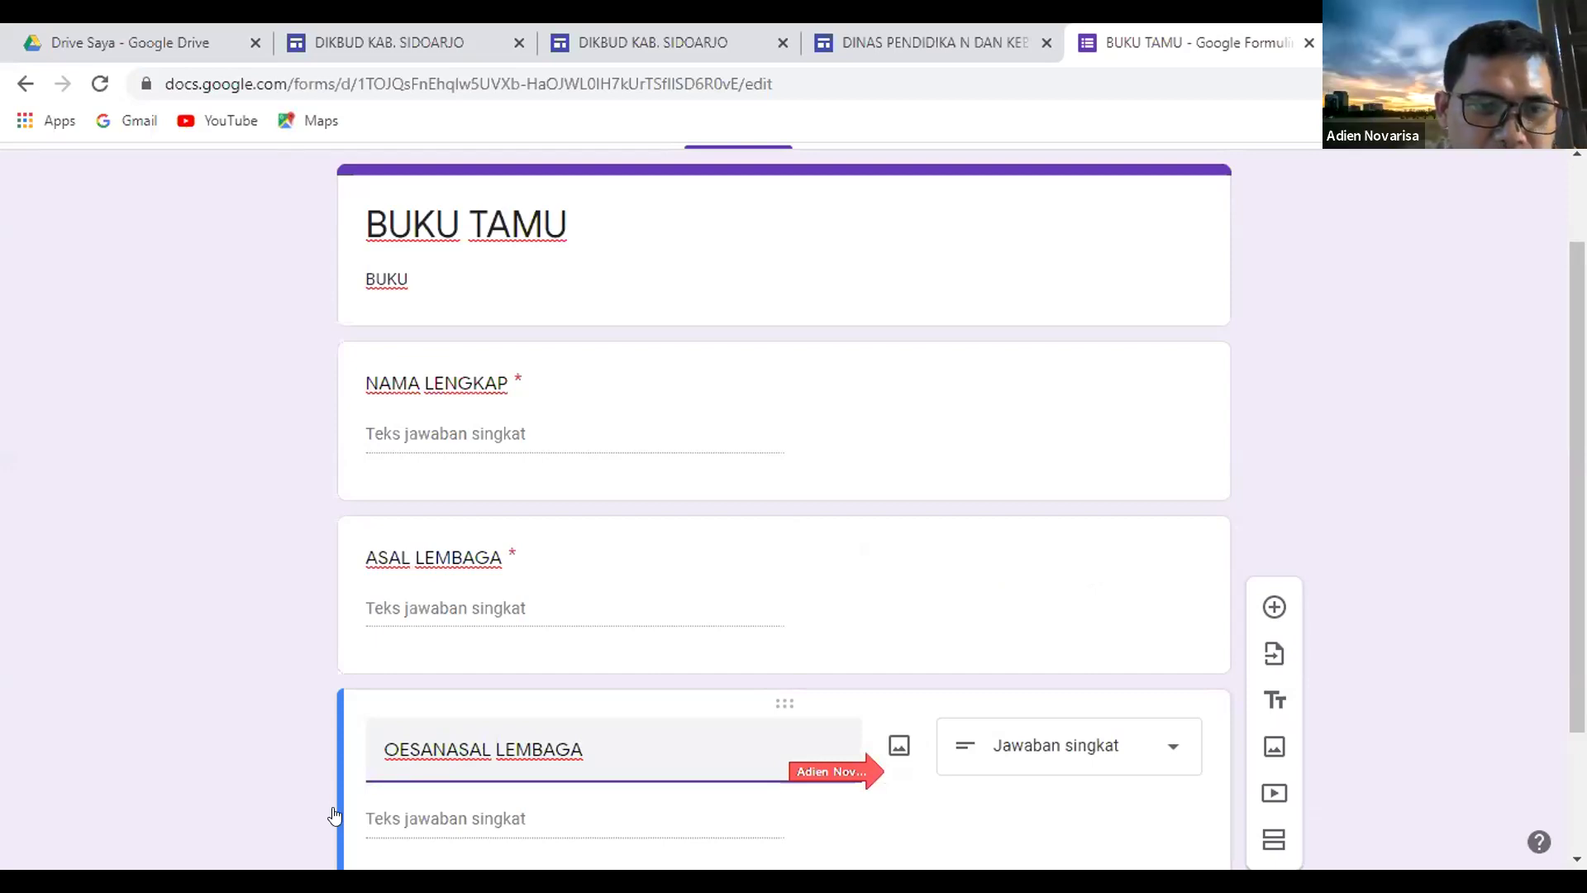
pyautogui.press('BackSpace')
pyautogui.press('BackSpace')
pyautogui.press('BackSpace')
pyautogui.press('BackSpace')
pyautogui.press('BackSpace')
pyautogui.press('BackSpace')
pyautogui.press('BackSpace')
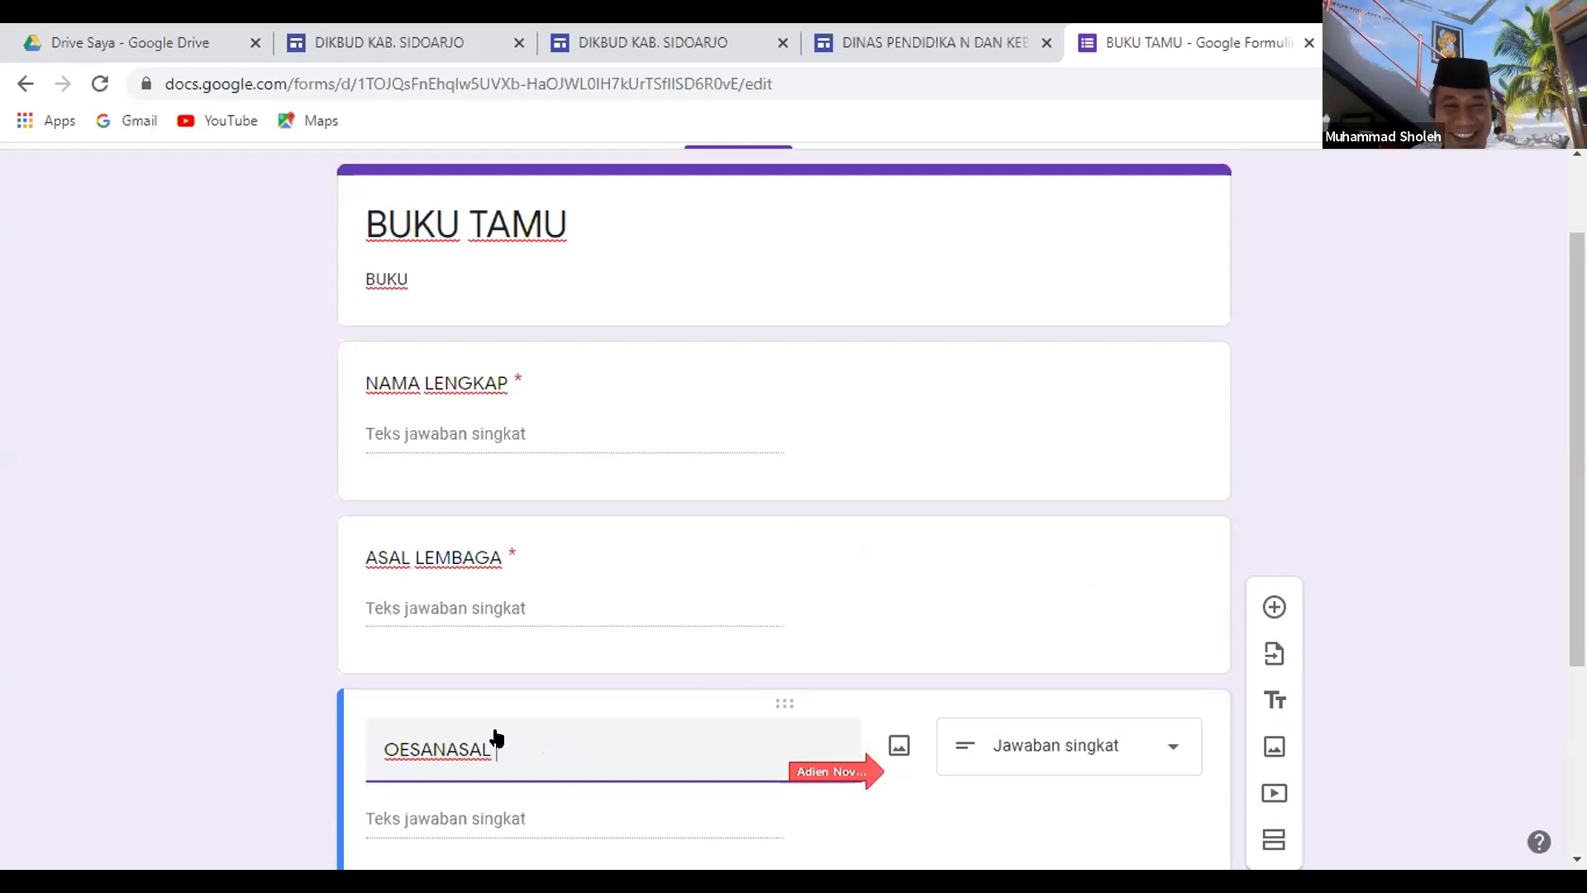
pyautogui.click(389, 748)
pyautogui.press('Delete')
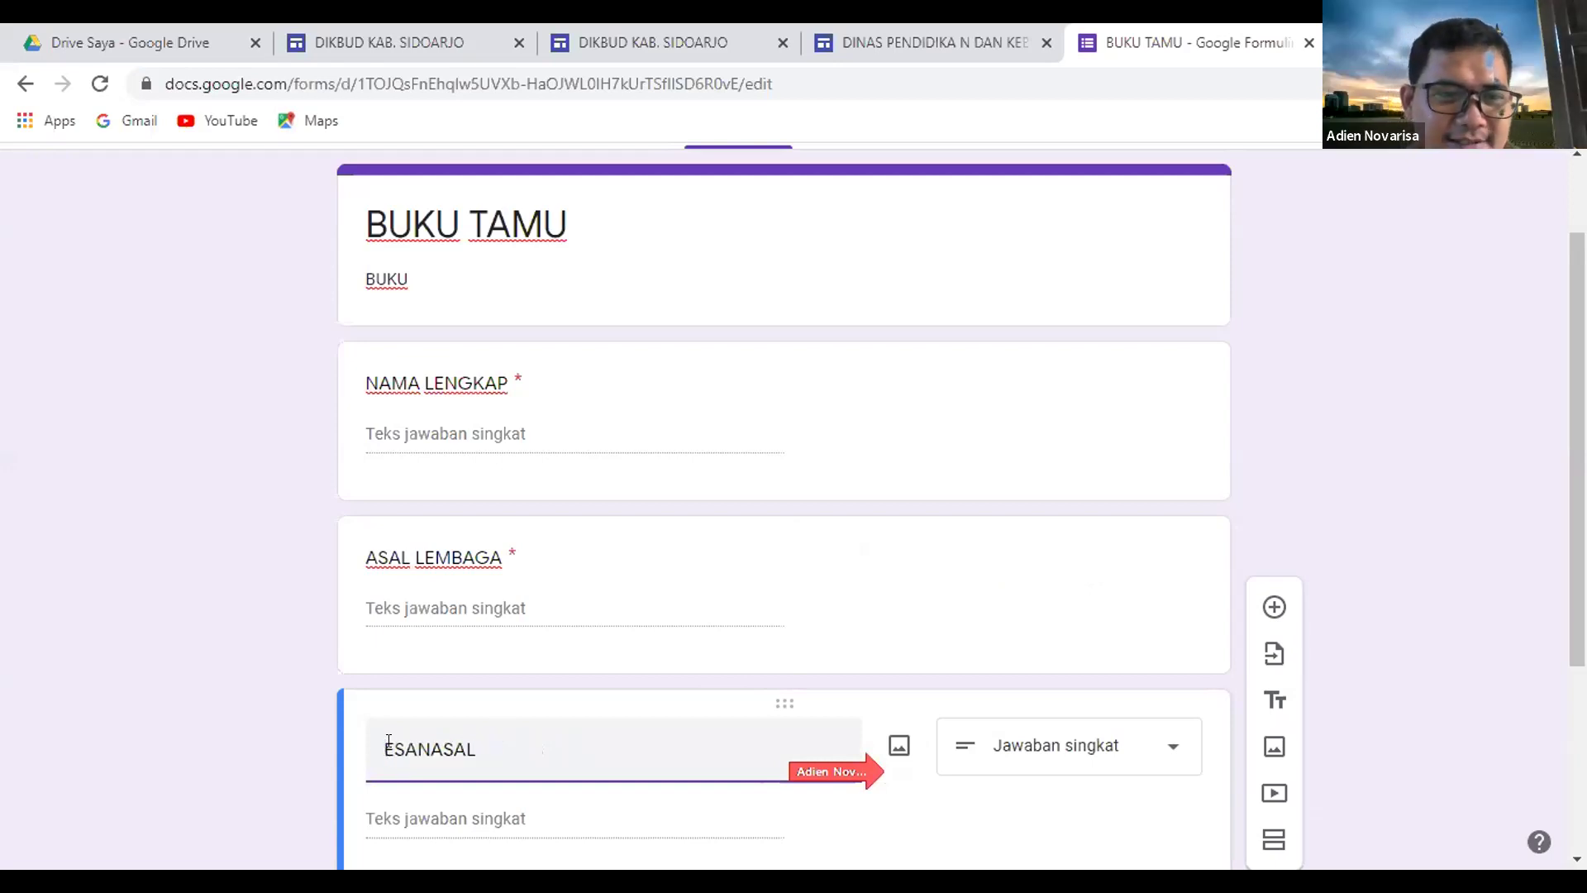
pyautogui.write('P')
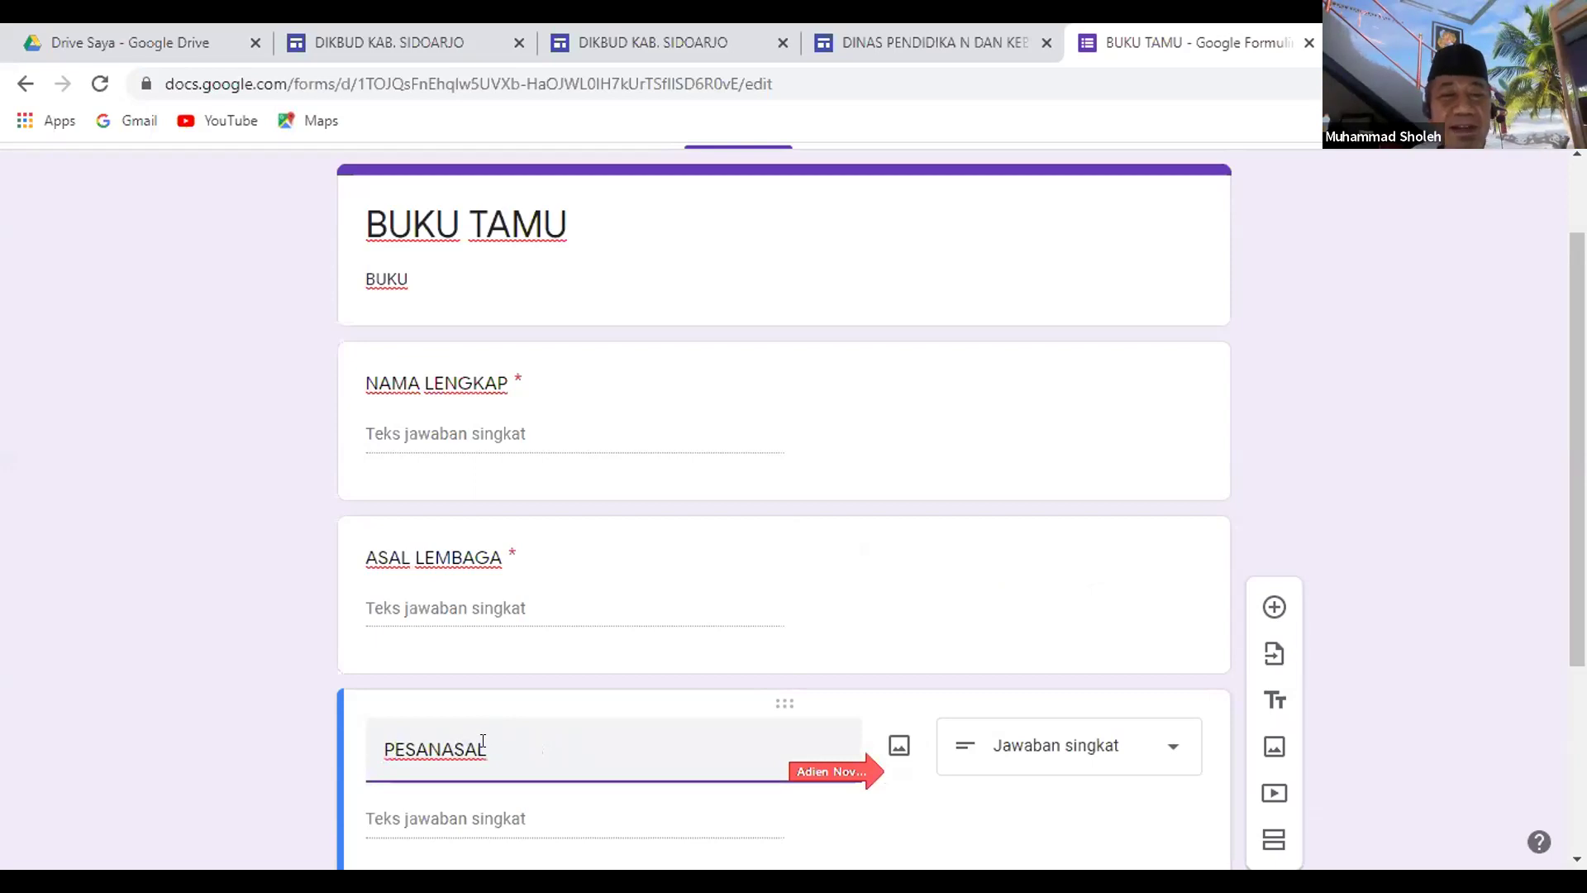
pyautogui.click(482, 744)
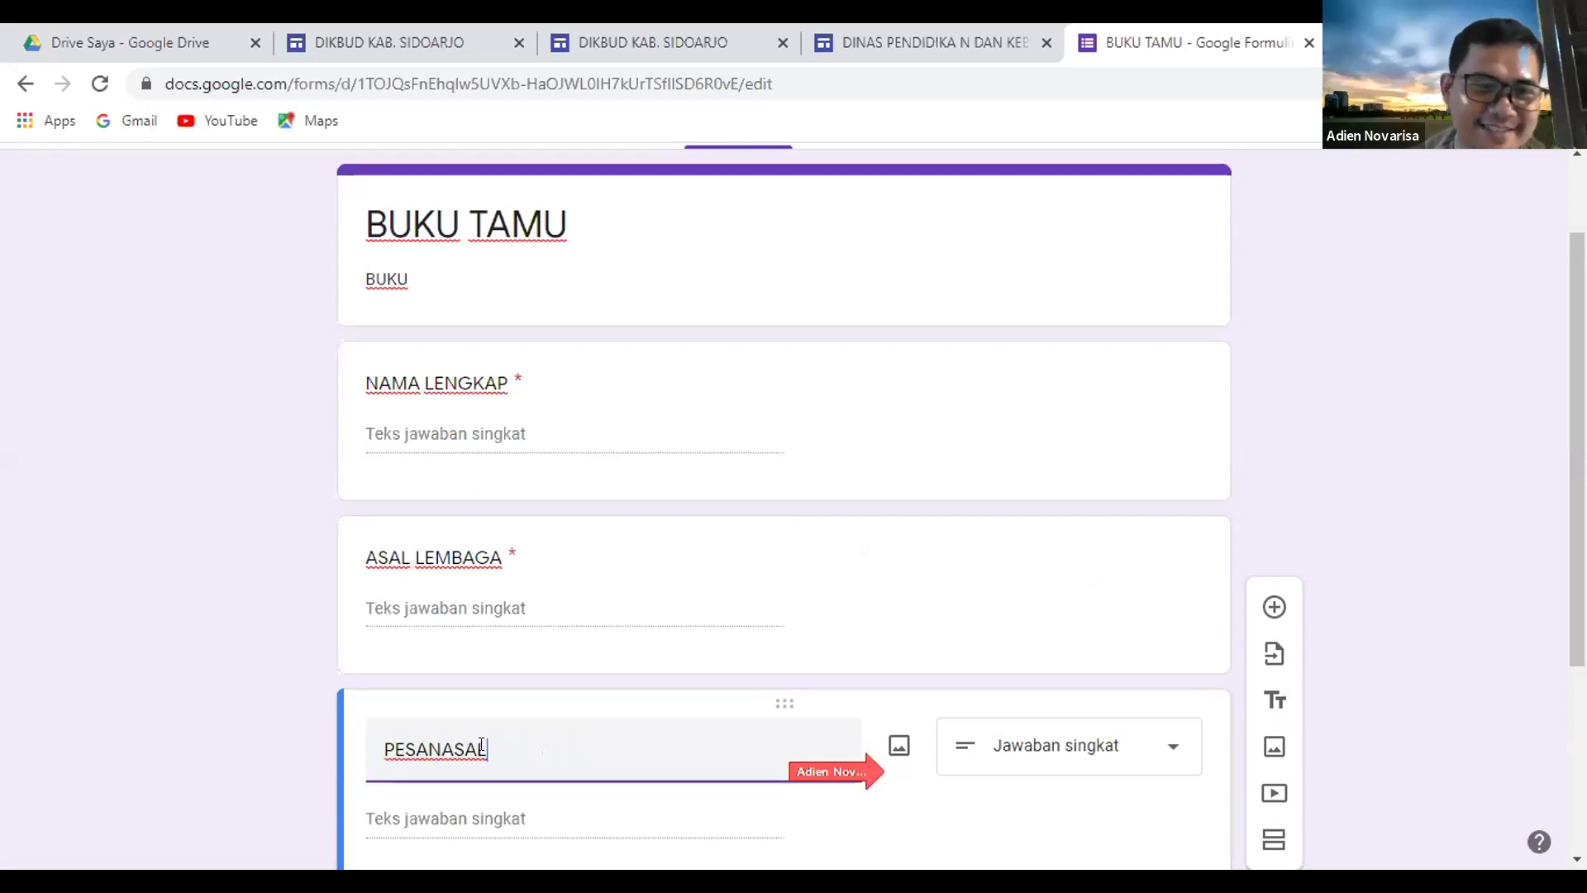
pyautogui.press('BackSpace')
pyautogui.press('BackSpace')
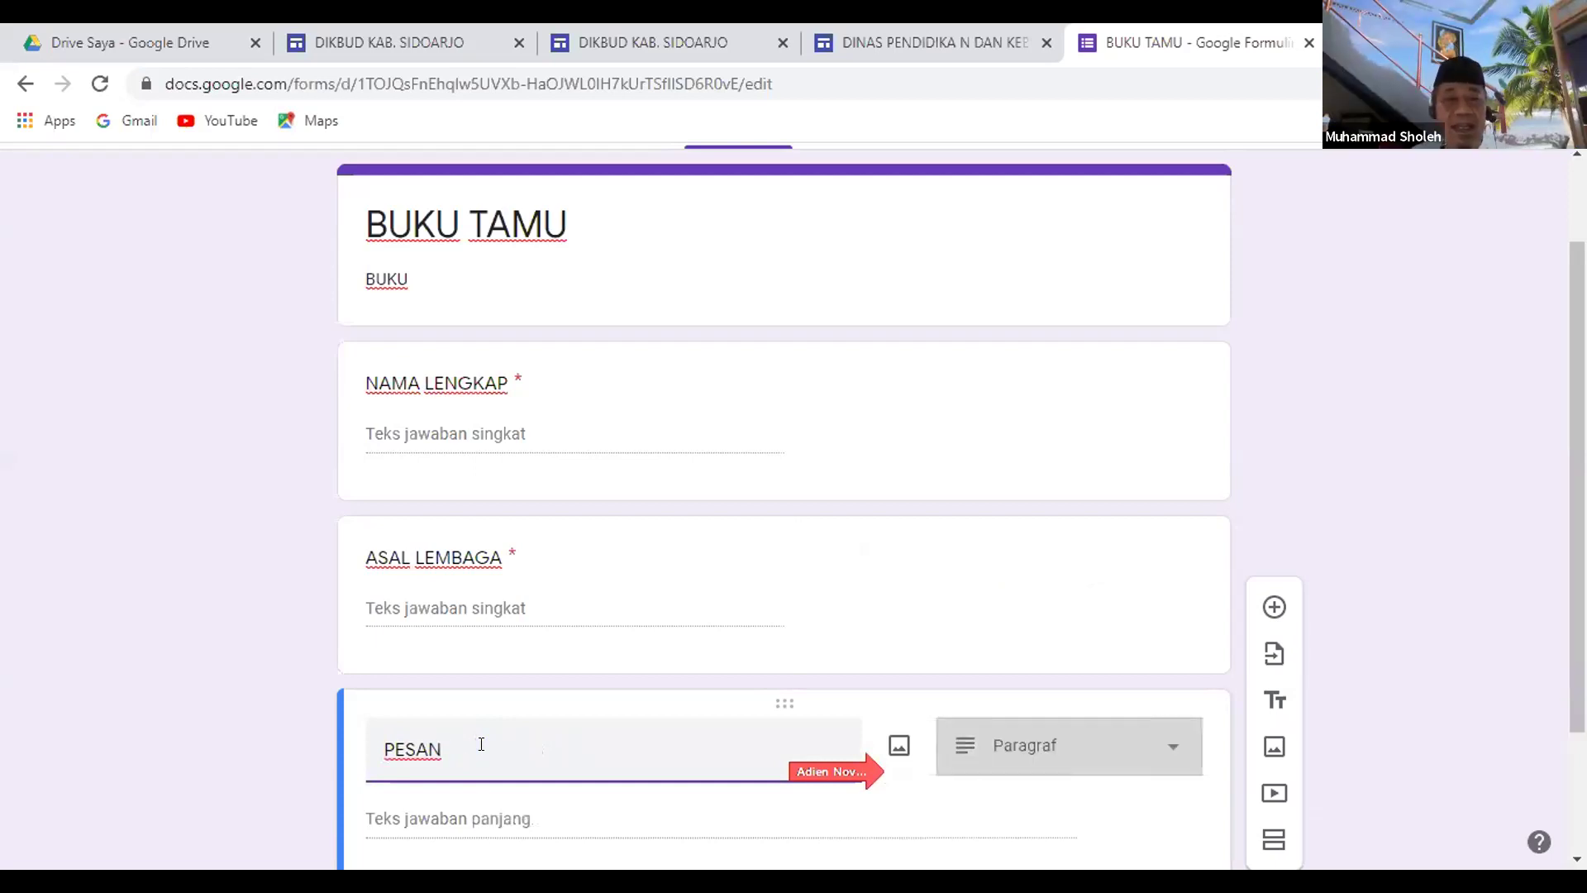
pyautogui.scroll(-3, 856, 827)
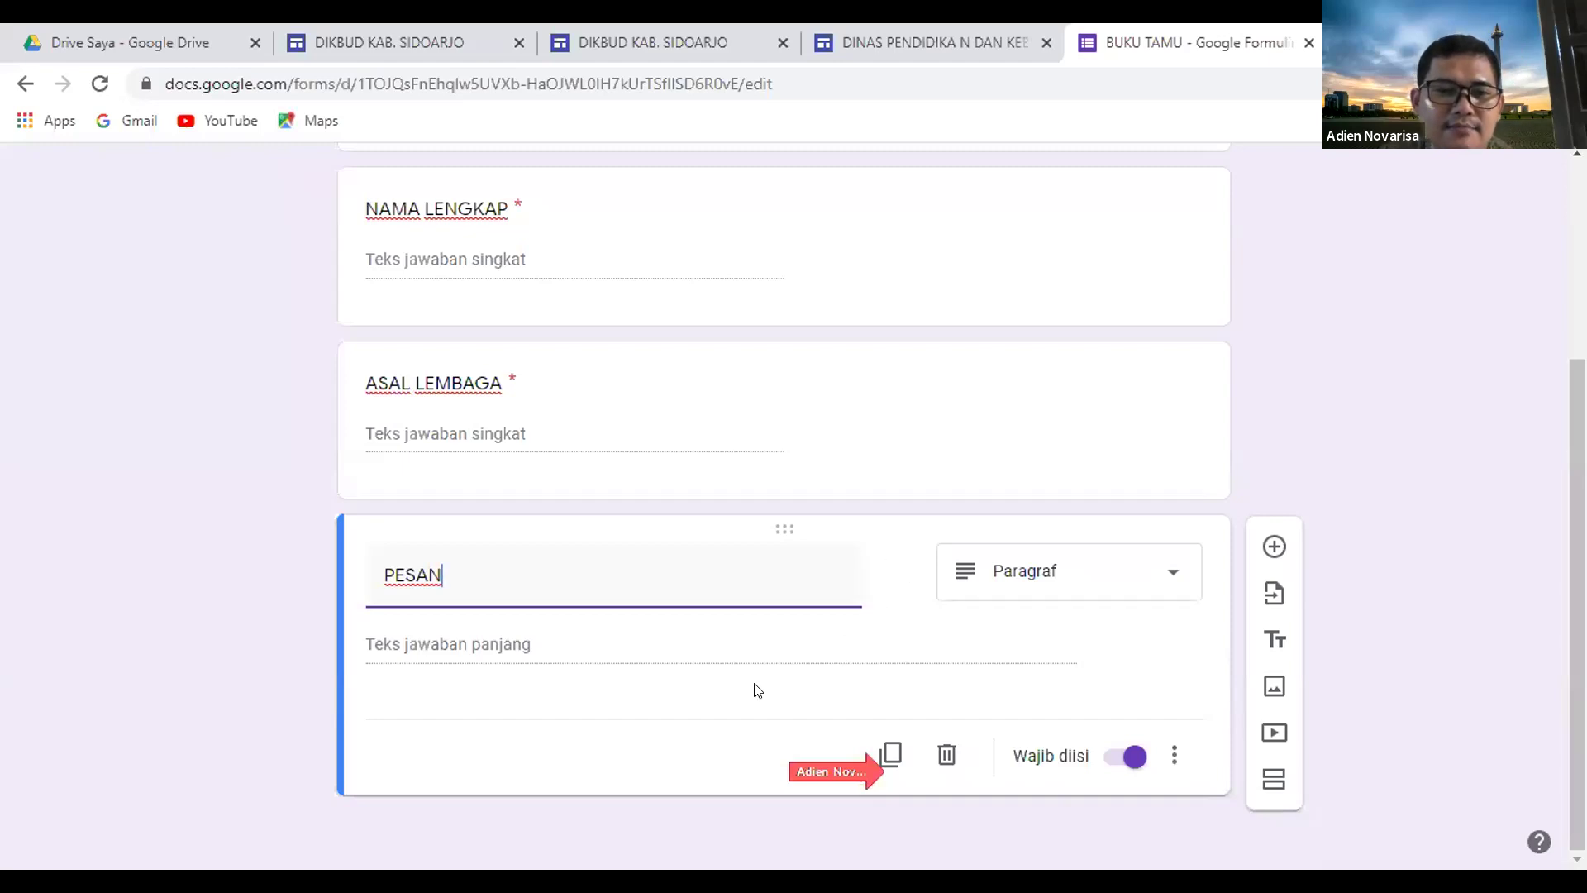
pyautogui.scroll(4, 995, 637)
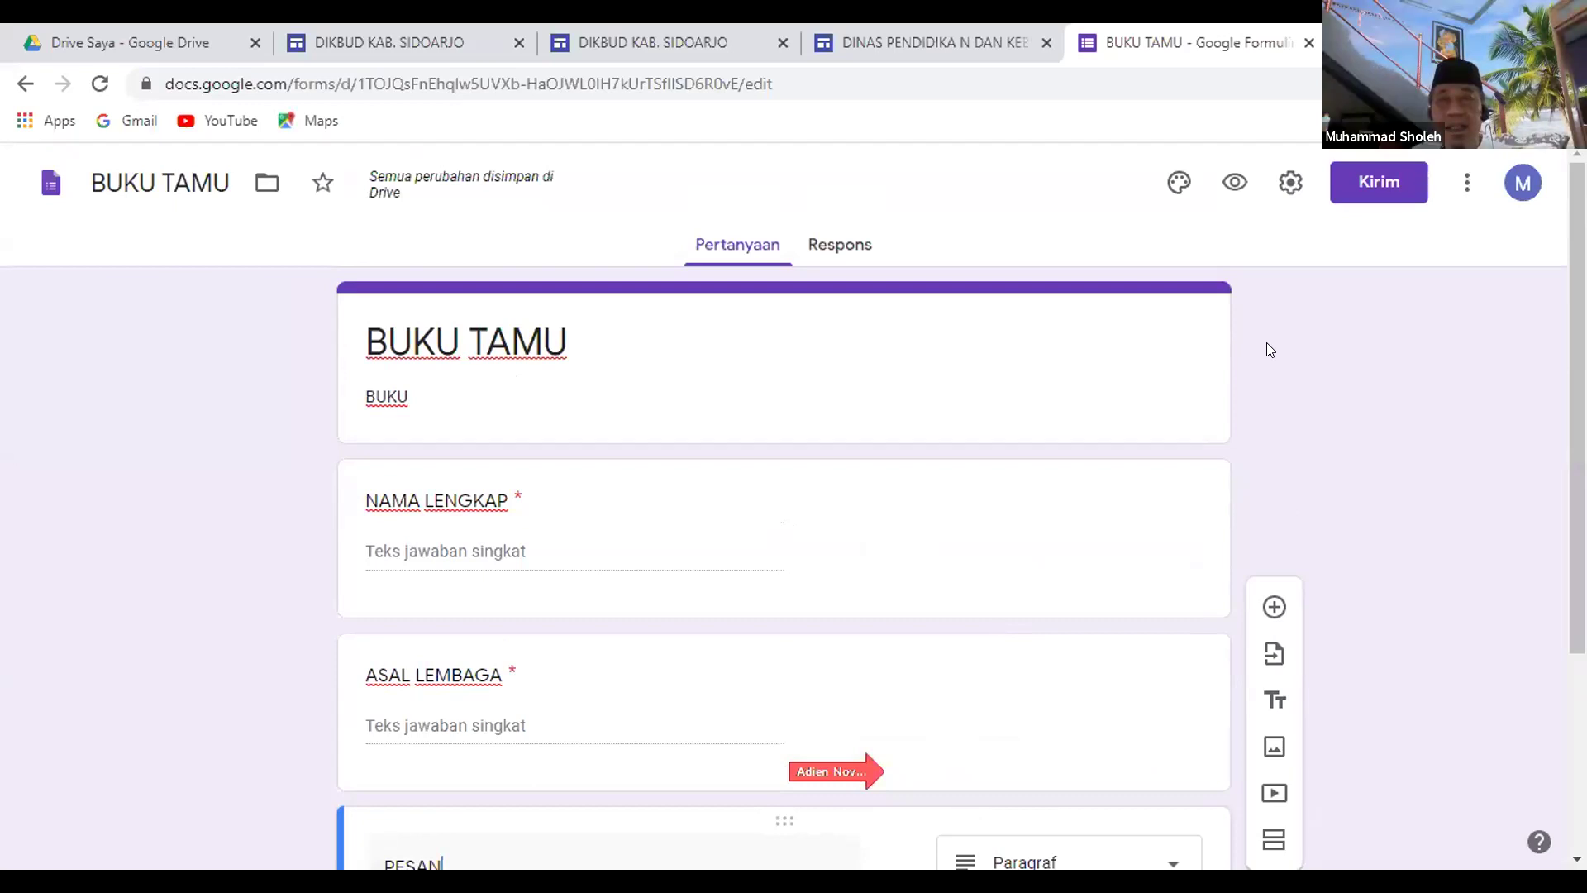
# Remove the organisation-only response restriction and open the response destination choice under Responses.
pyautogui.click(1290, 182)
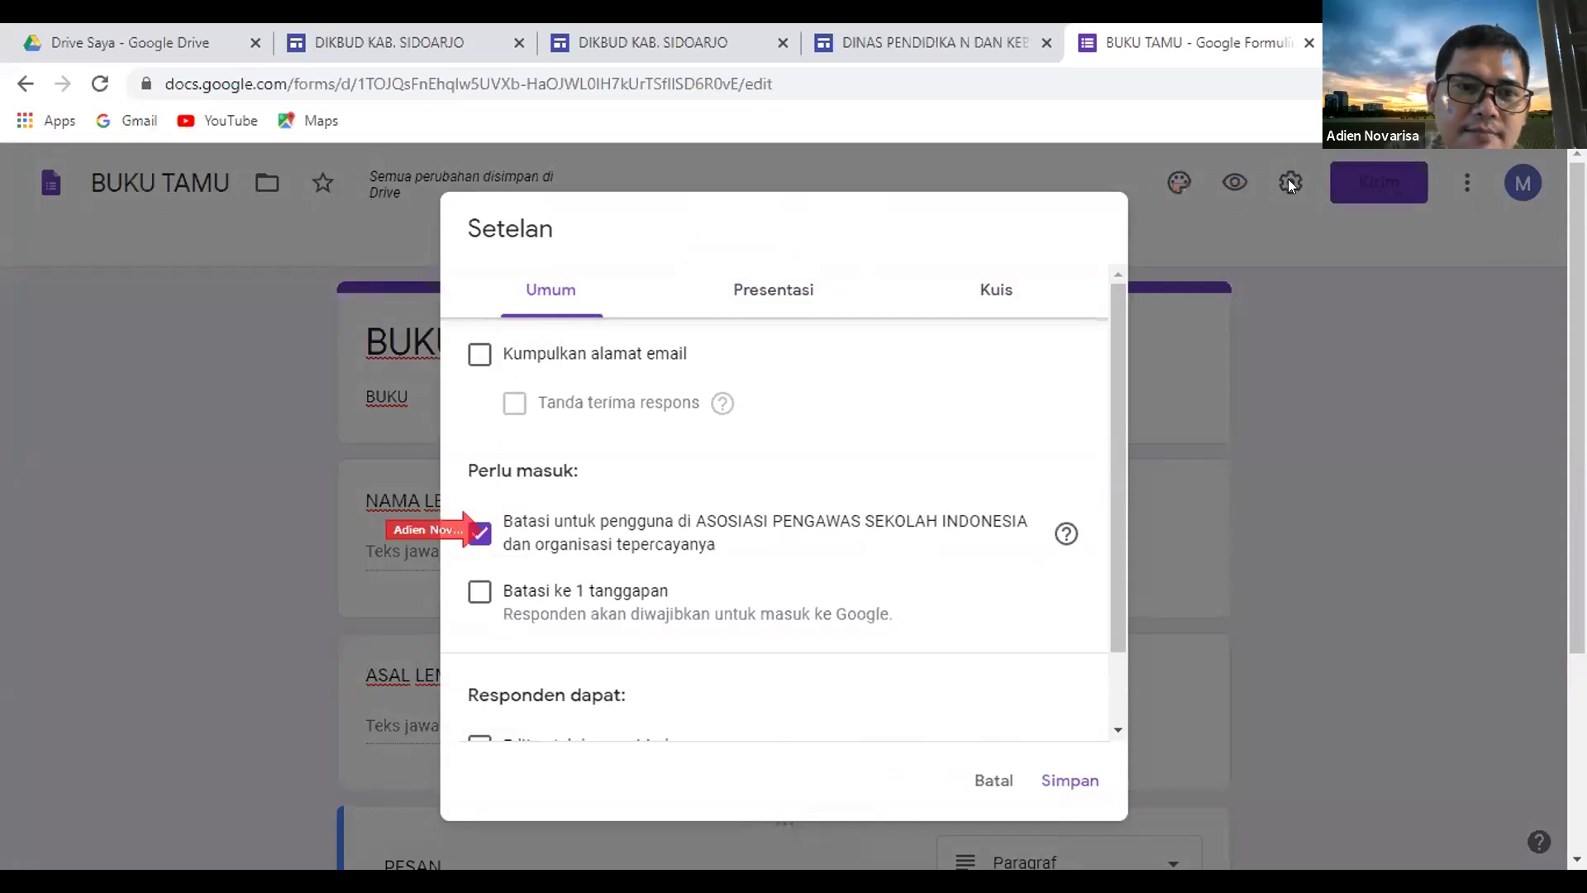
pyautogui.click(481, 536)
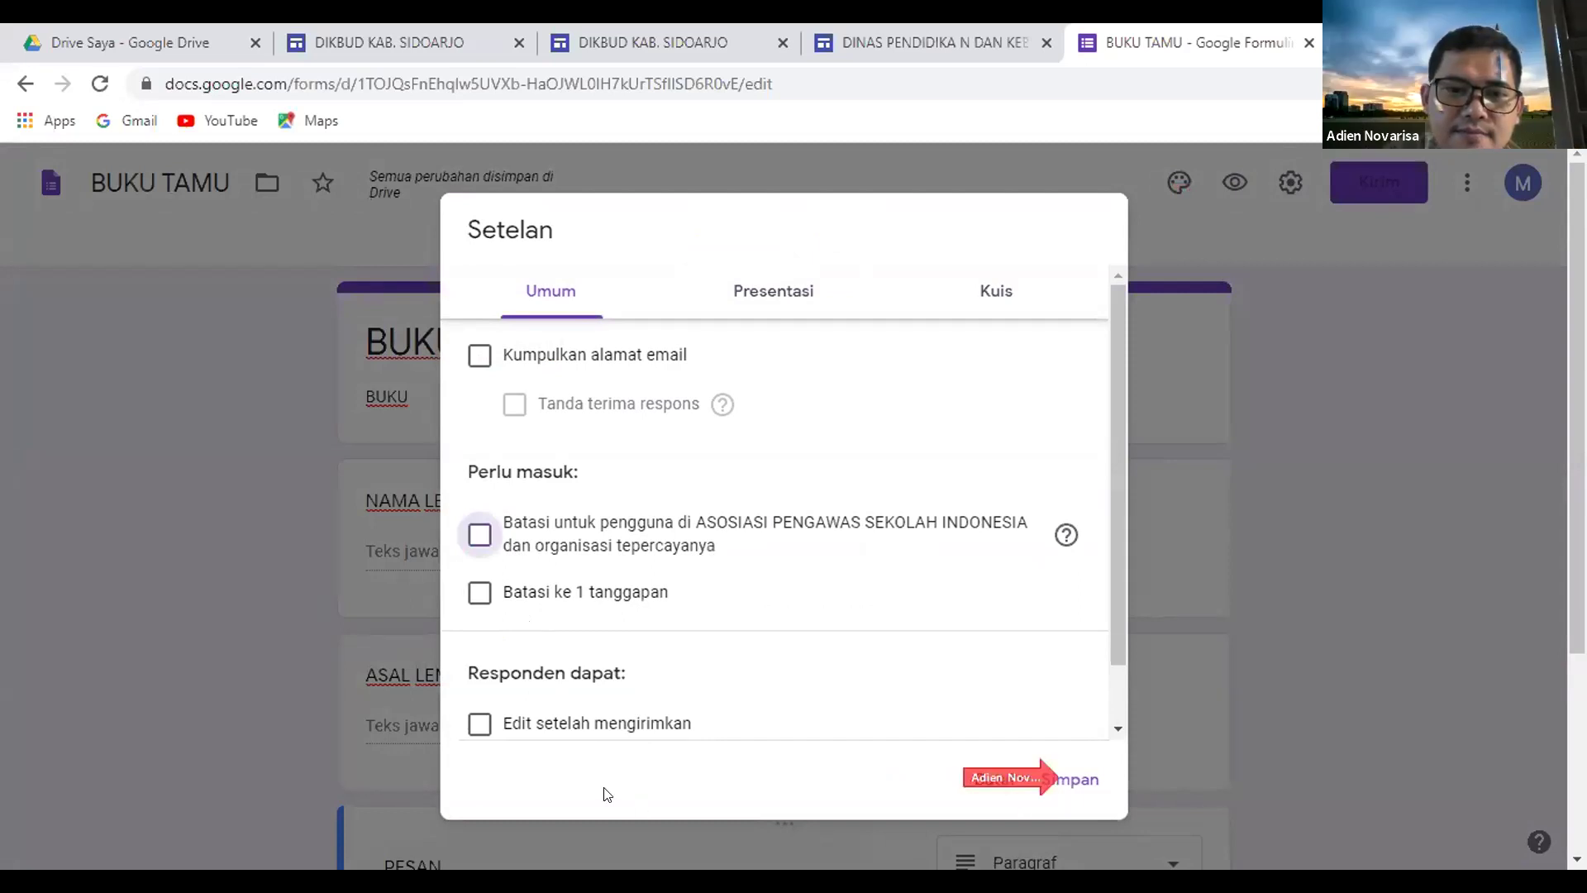
pyautogui.click(1065, 784)
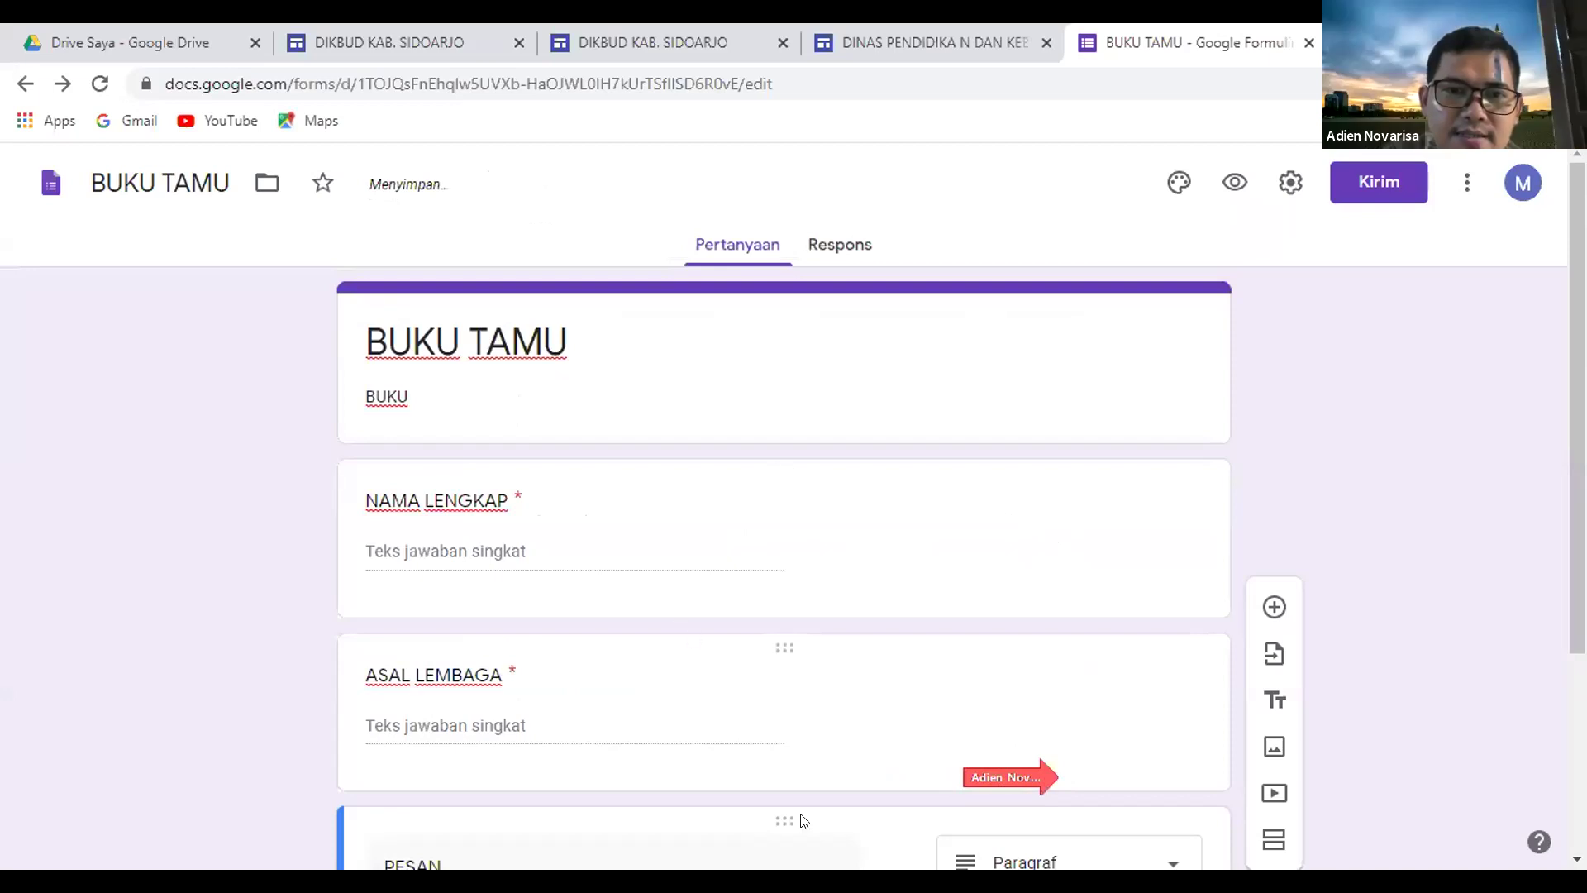
pyautogui.click(843, 244)
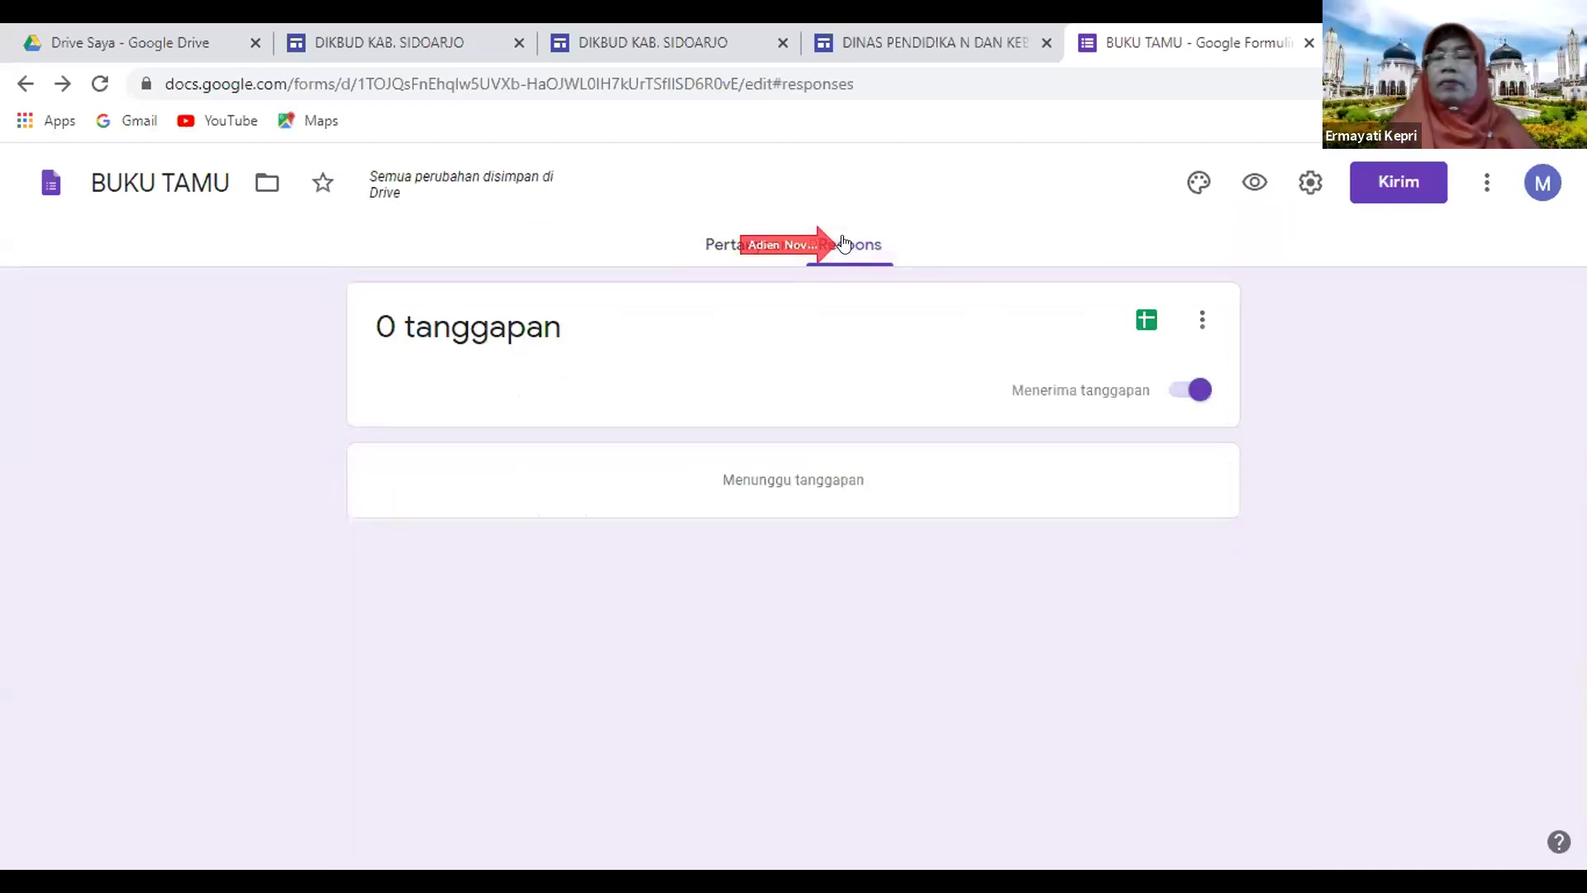
pyautogui.click(1145, 319)
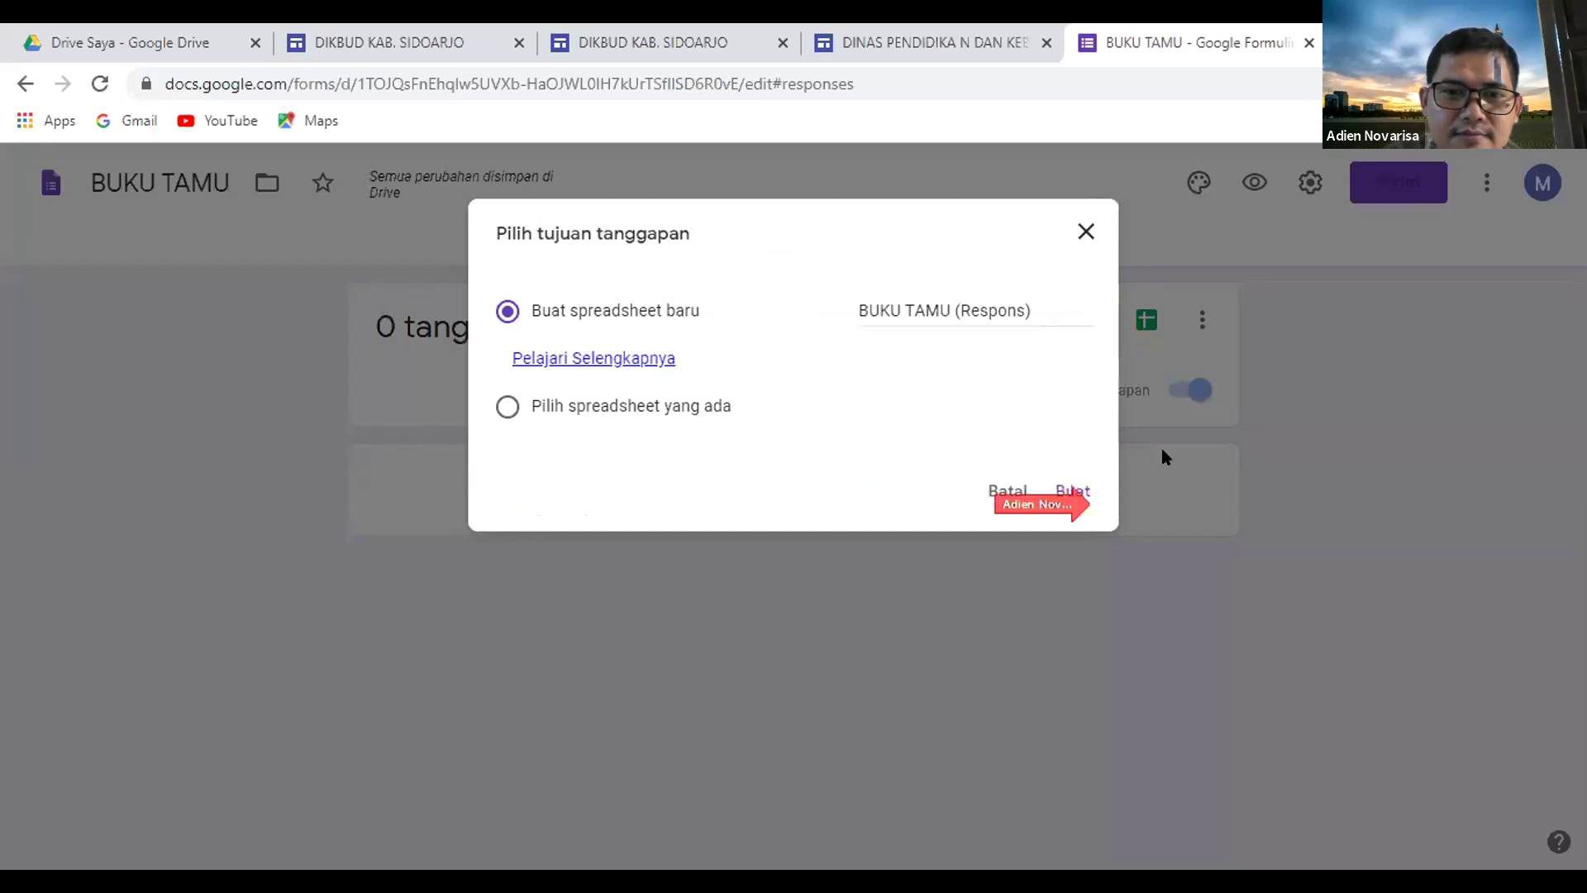
# Create the new linked response spreadsheet 'BUKU TAMU (Respons)'.
pyautogui.click(1075, 493)
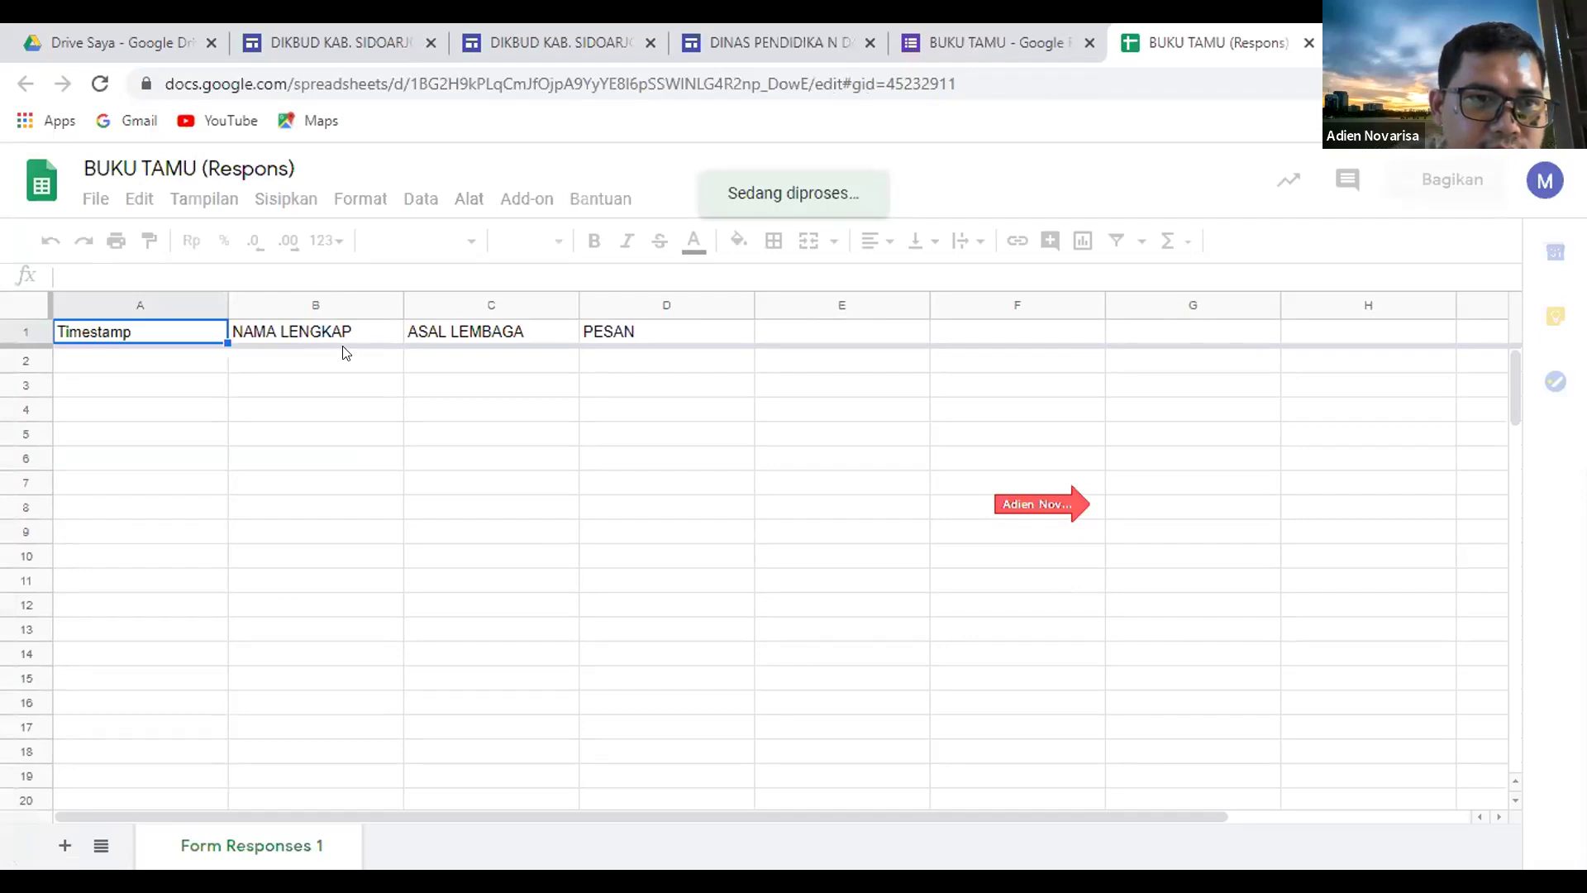
pyautogui.click(169, 312)
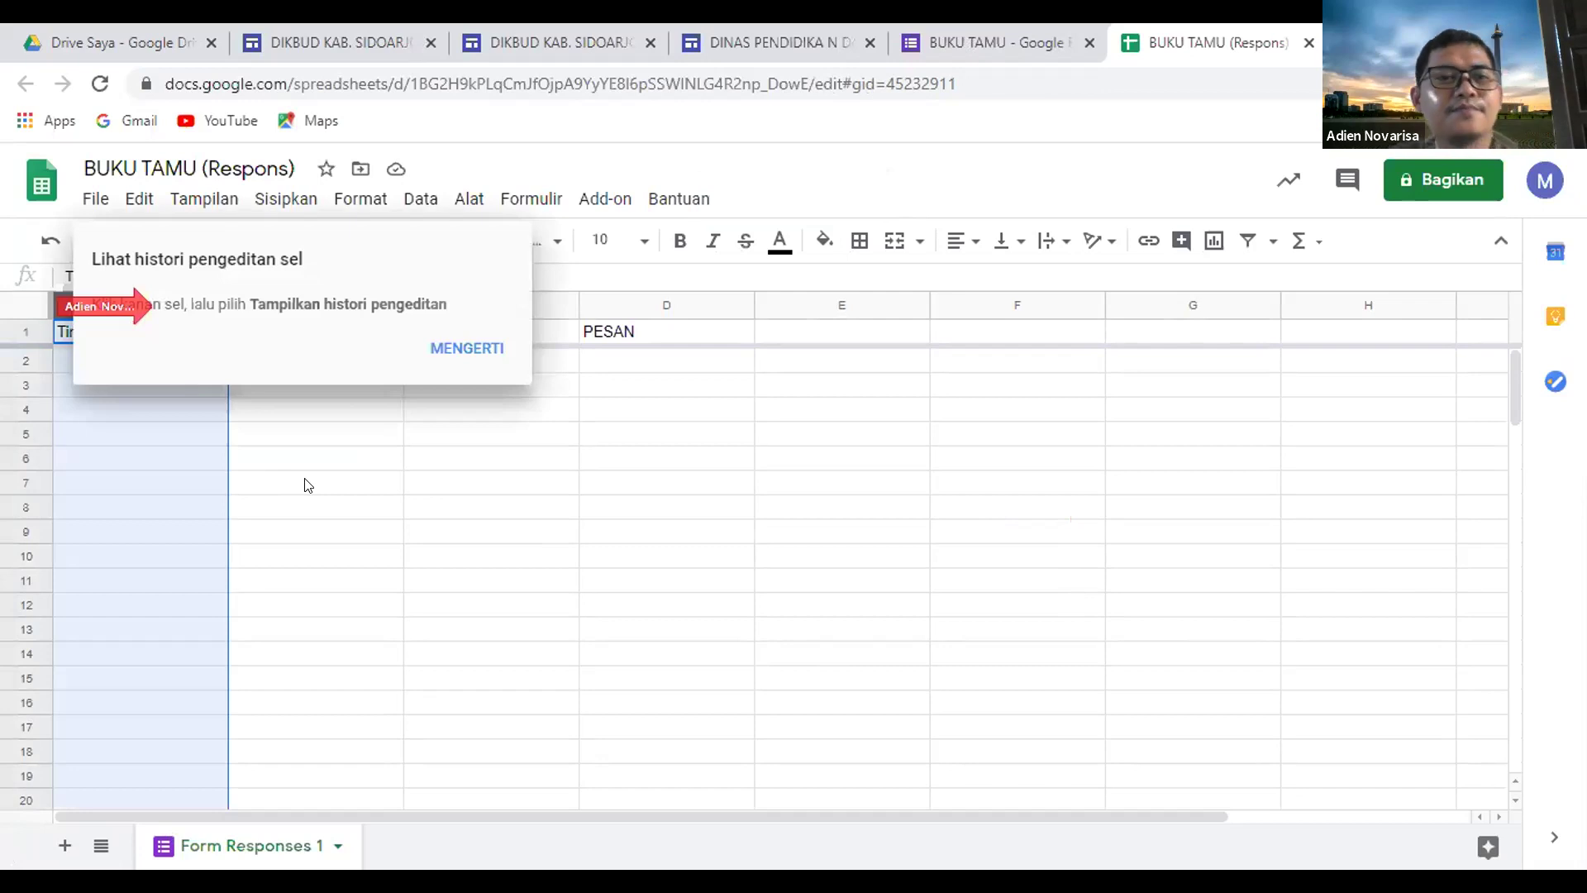
pyautogui.click(463, 348)
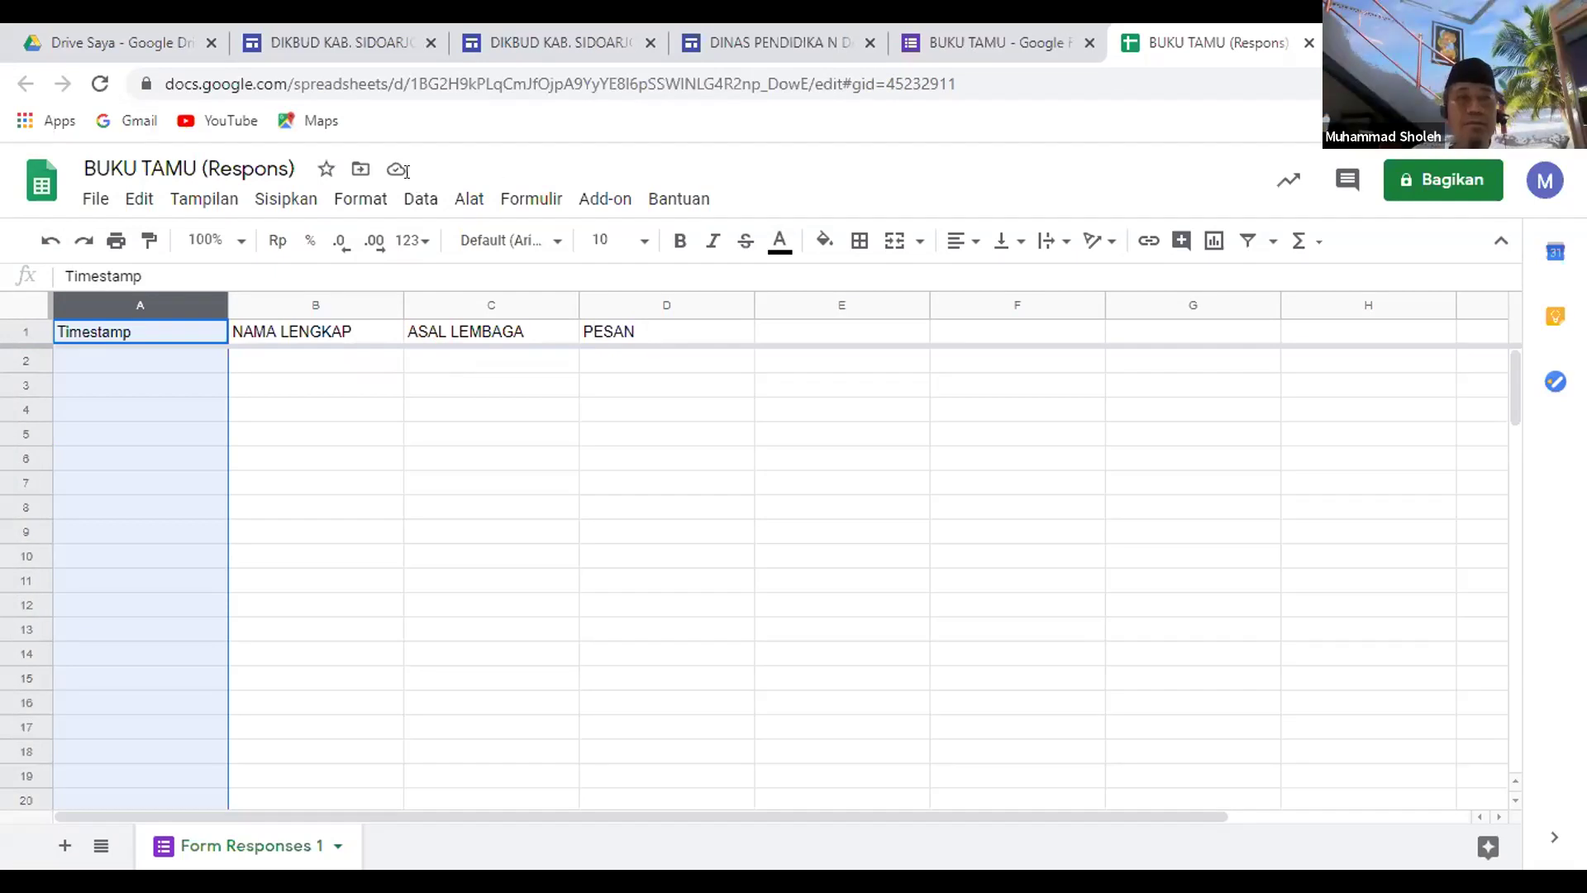
pyautogui.click(117, 338)
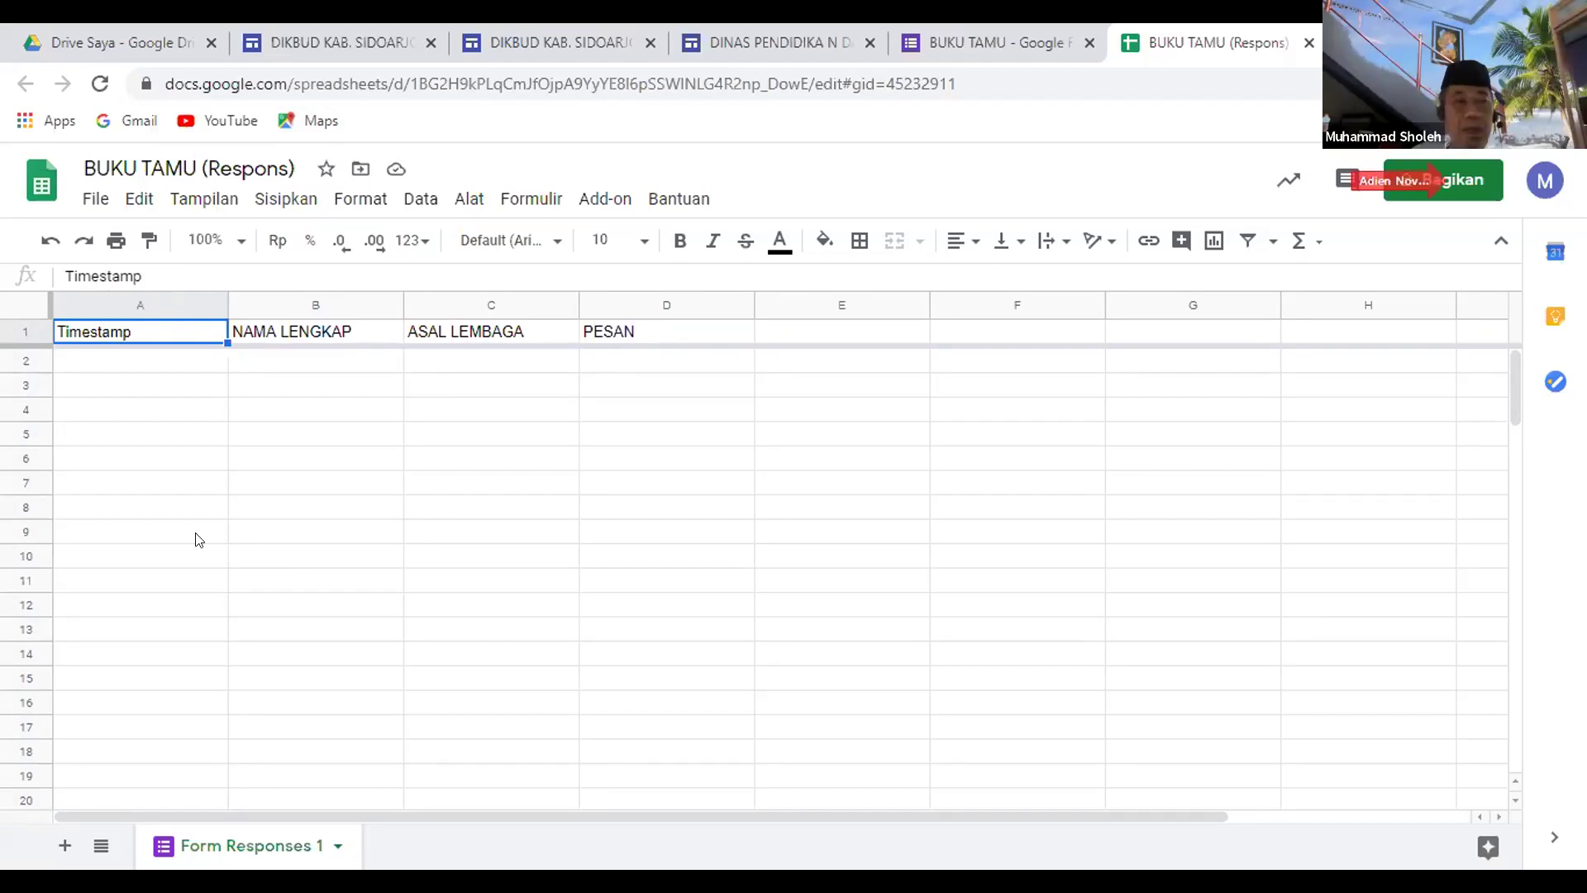
pyautogui.scroll(-4, 198, 521)
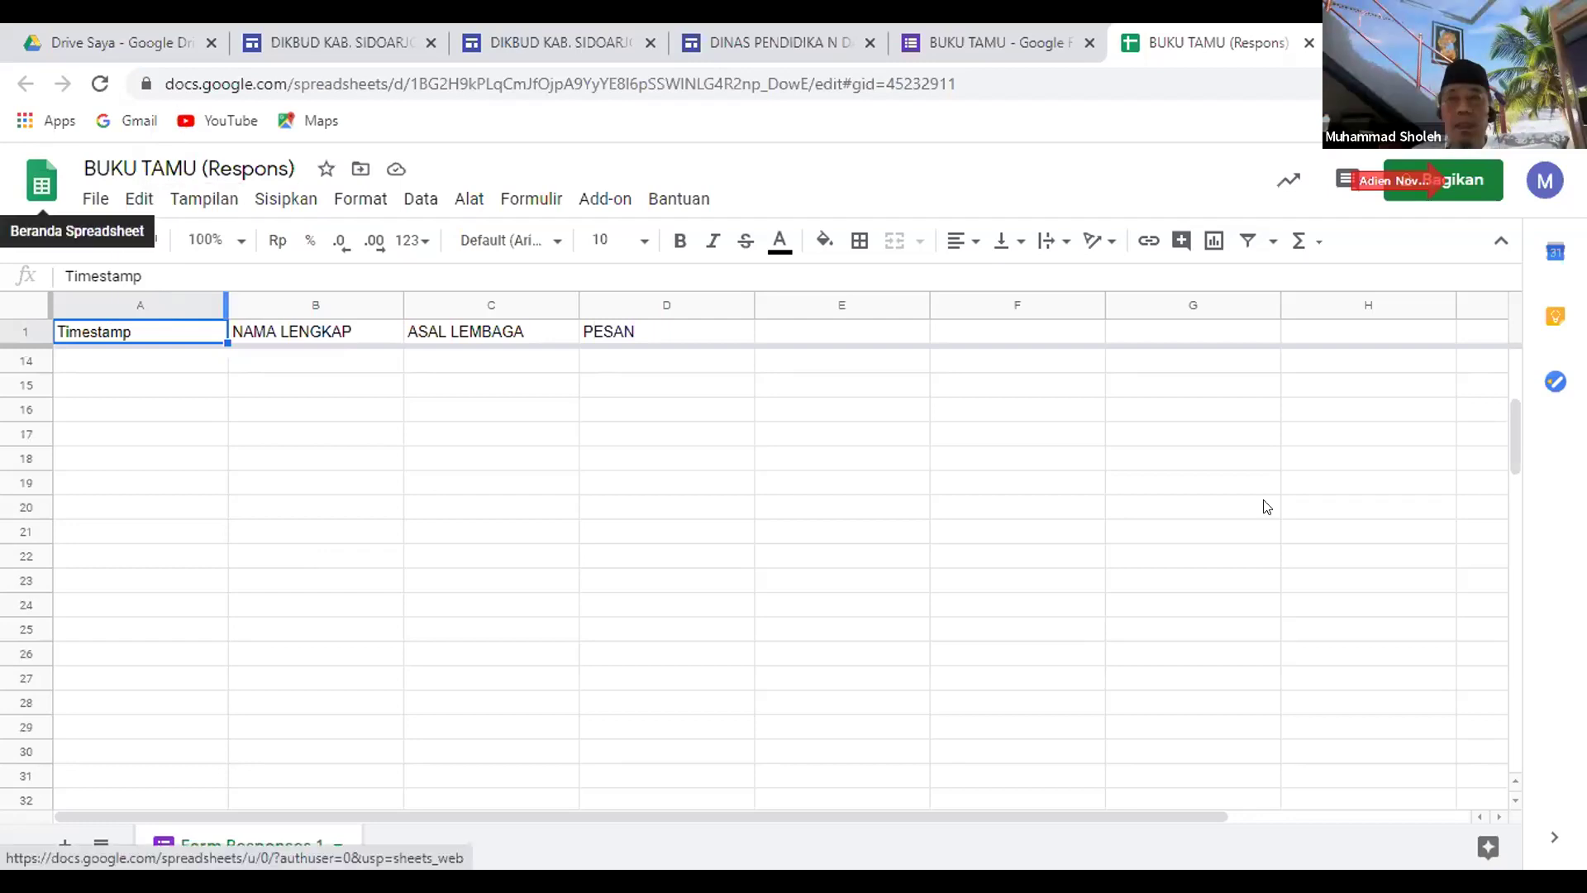
# Set the response sheet's link access to anyone with the link, as viewer.
pyautogui.click(1460, 179)
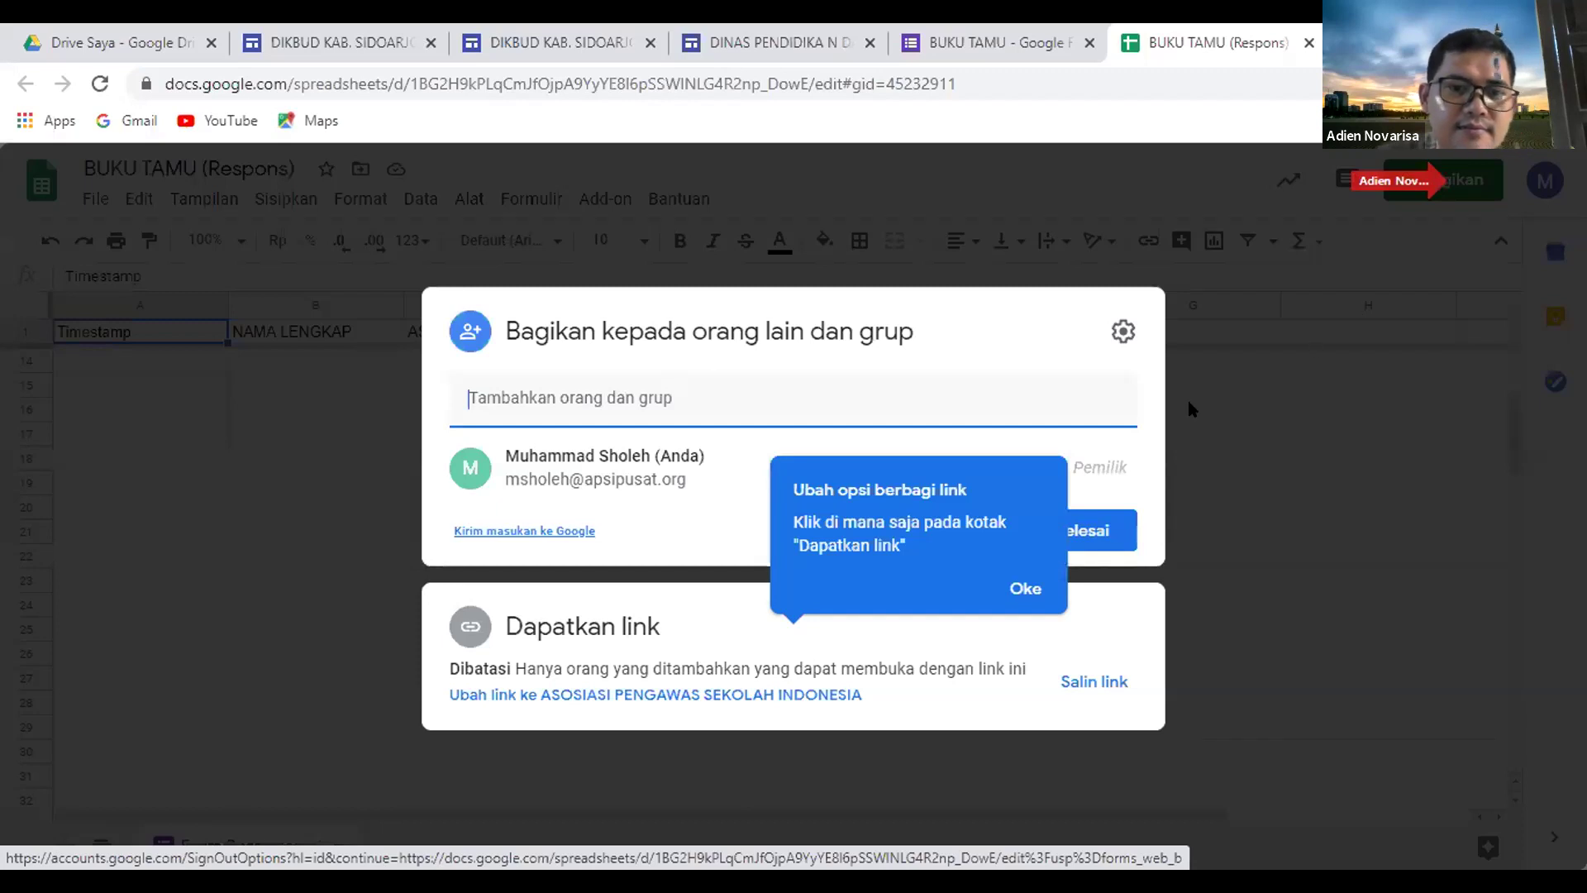
pyautogui.click(520, 692)
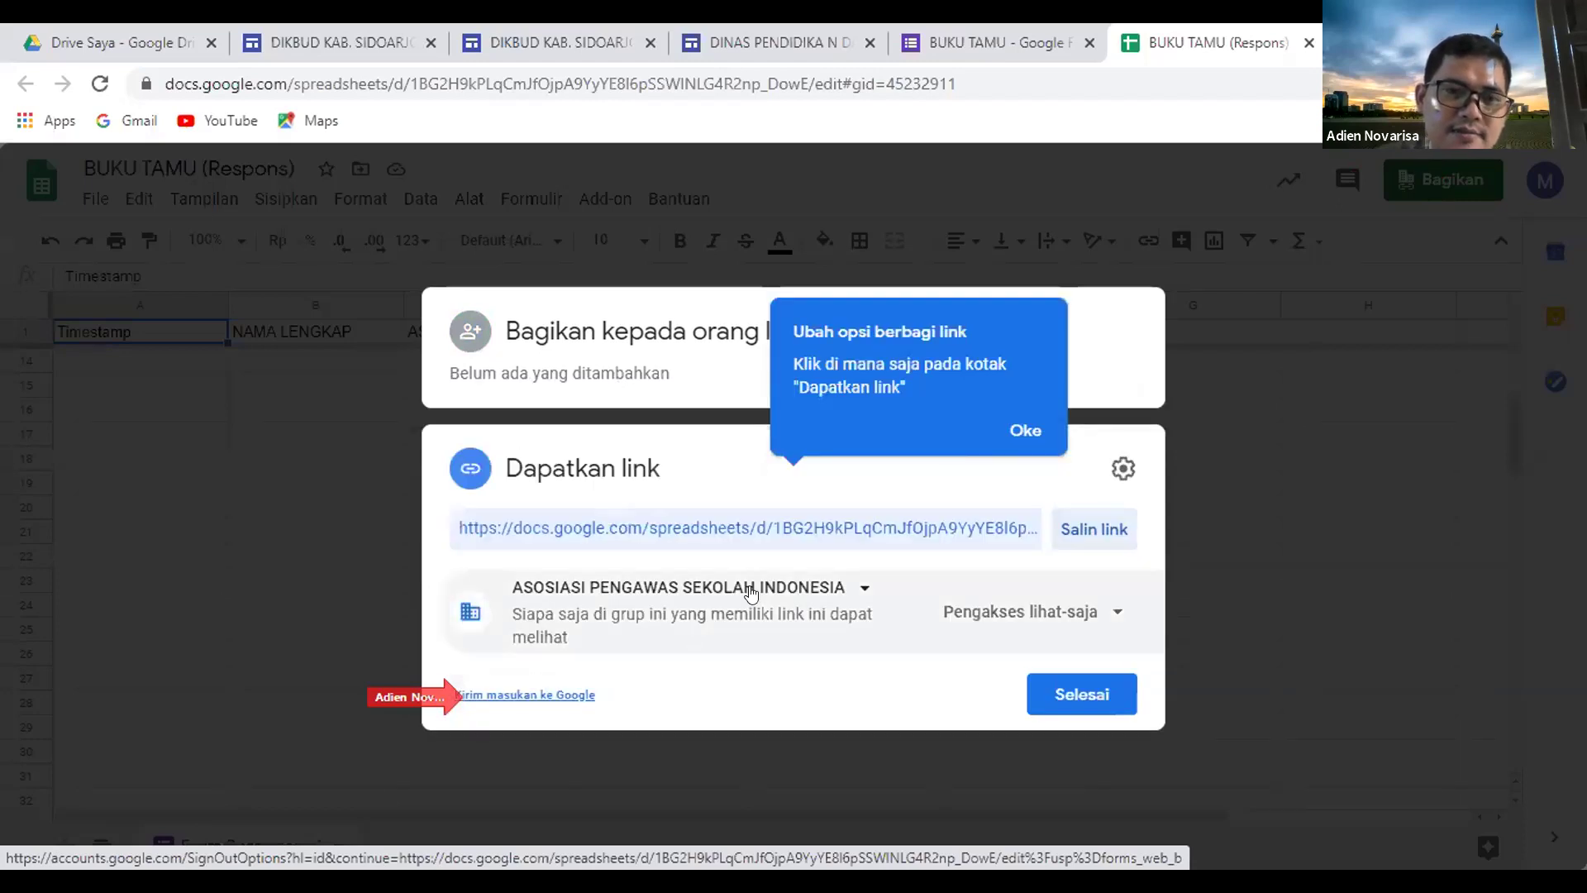
pyautogui.click(792, 589)
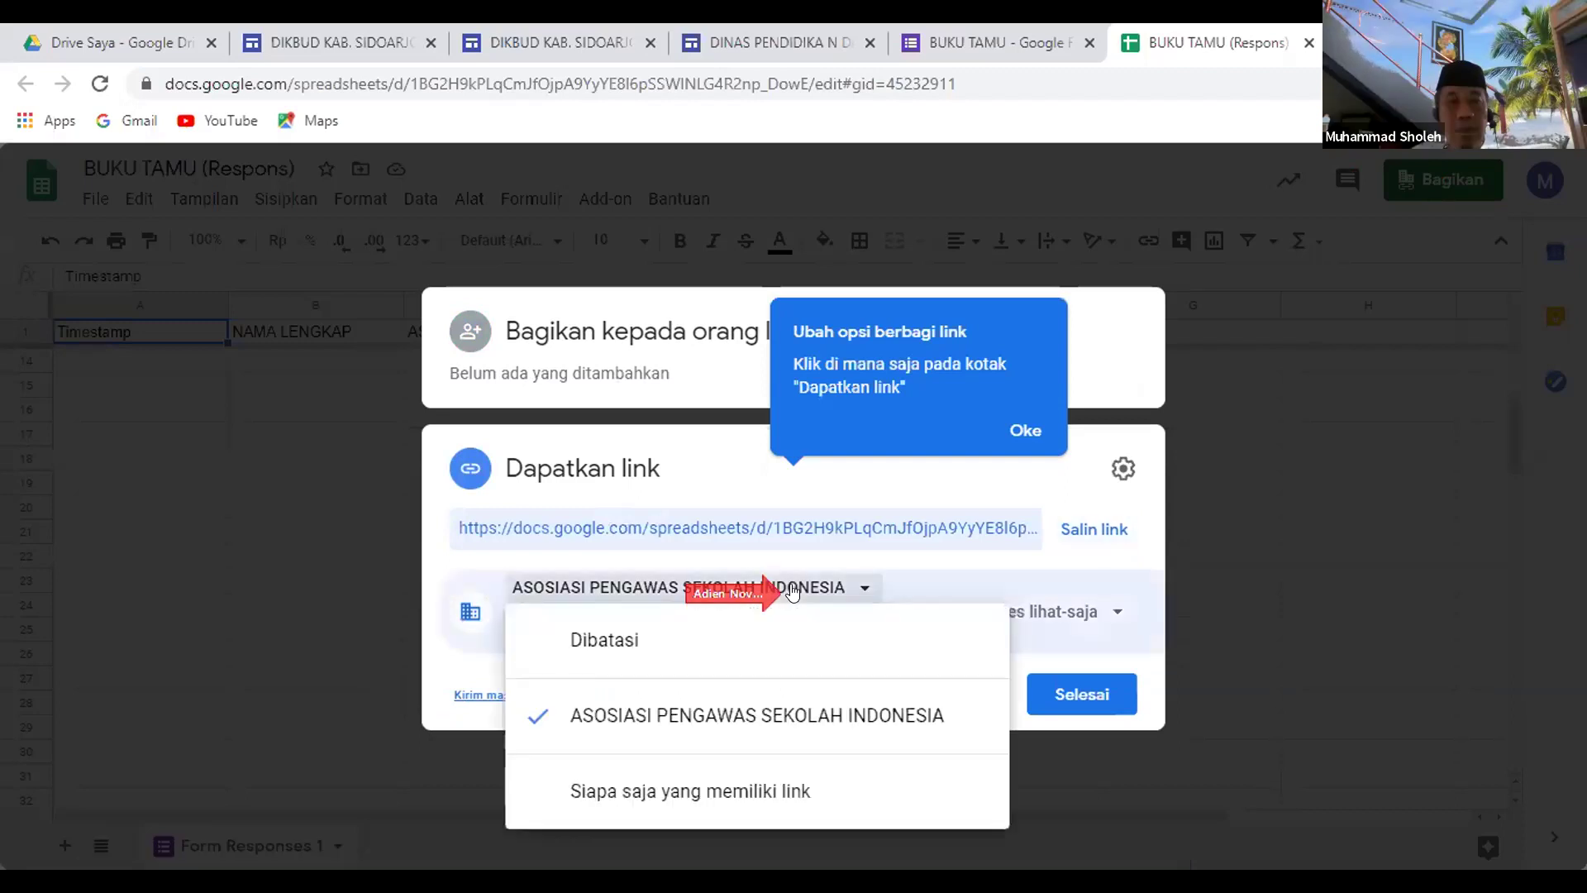
pyautogui.click(566, 718)
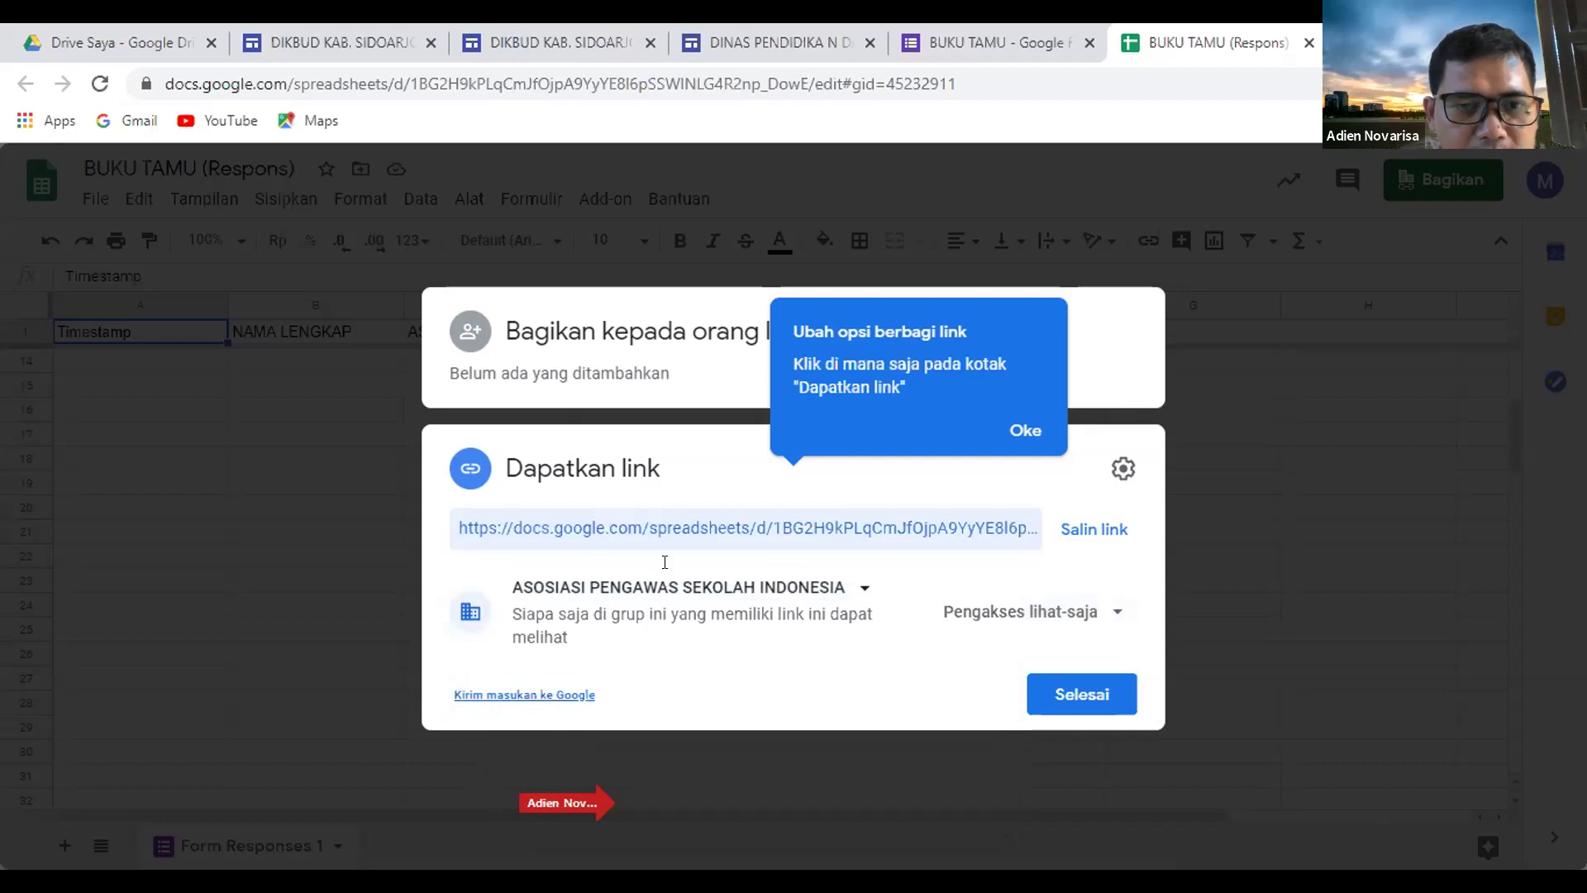
pyautogui.click(668, 523)
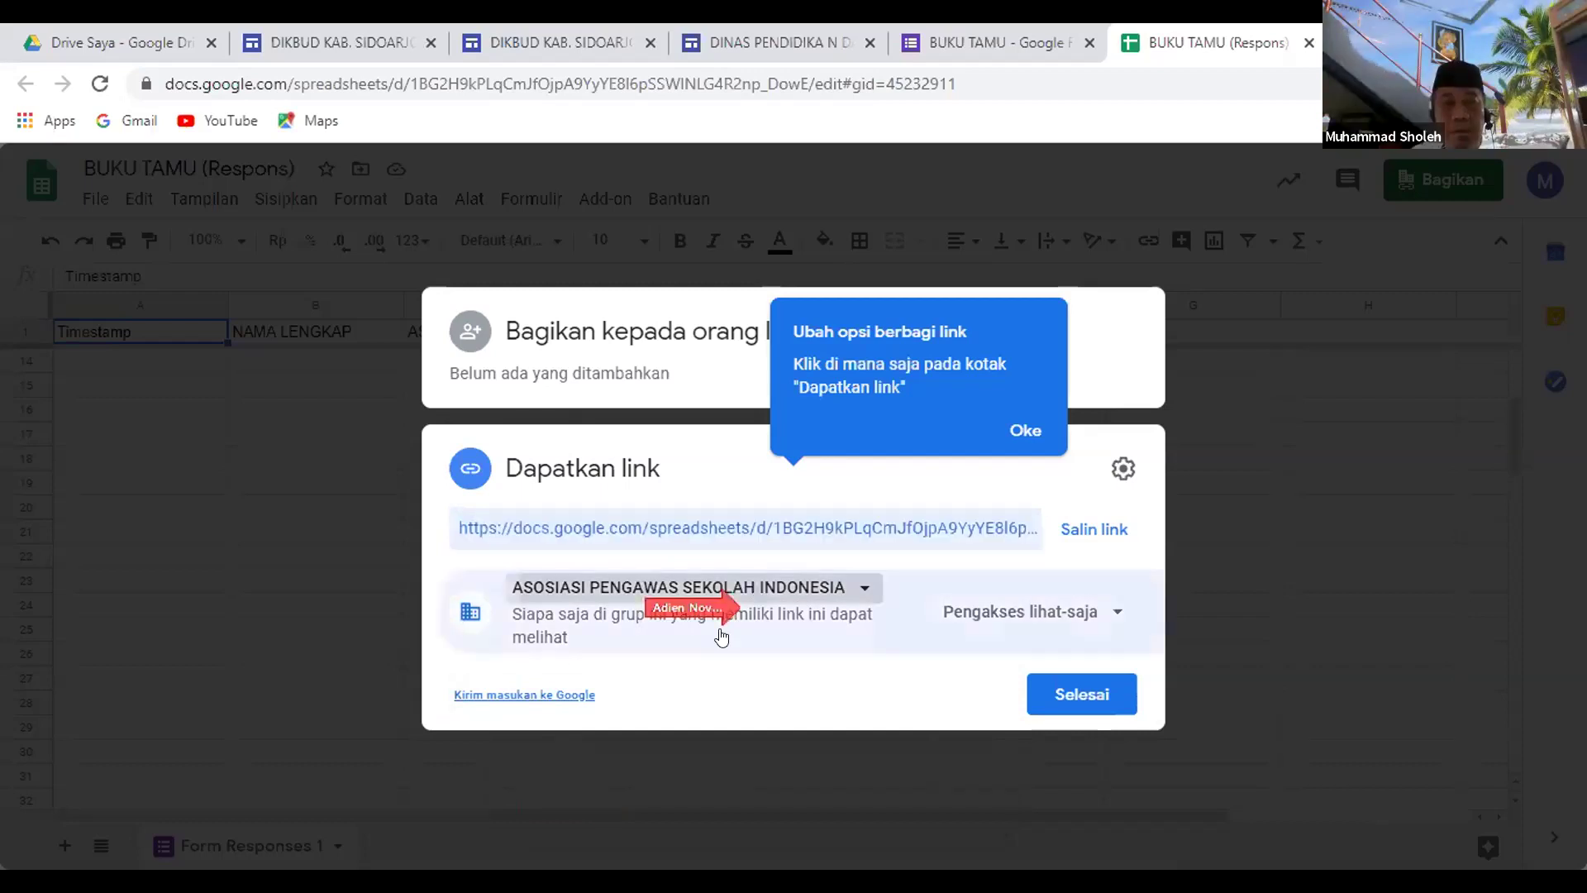
pyautogui.click(721, 590)
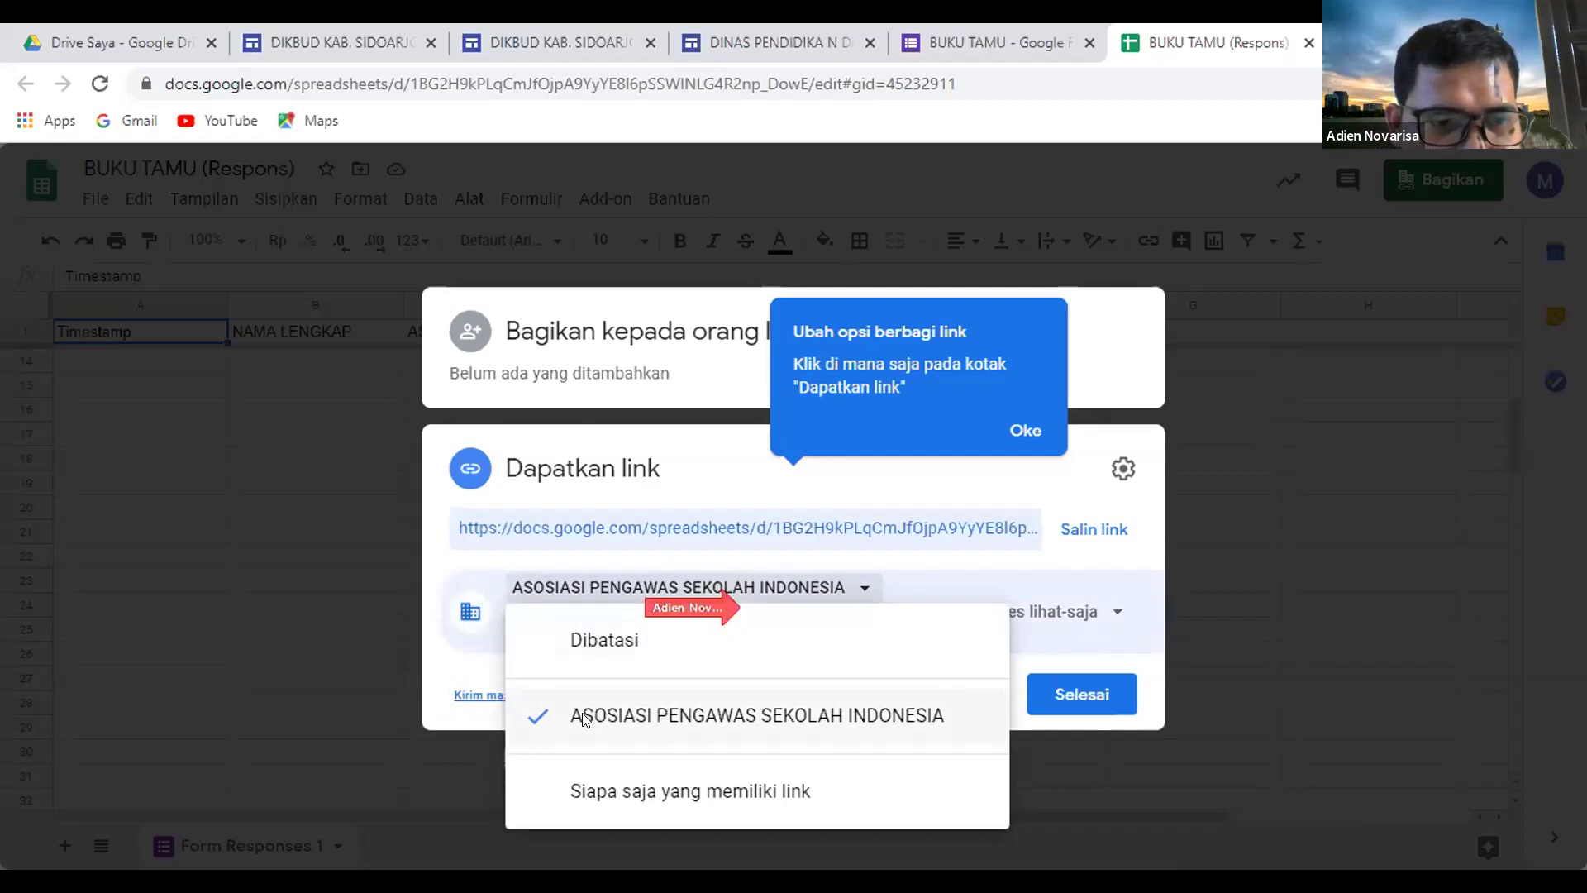
pyautogui.click(584, 719)
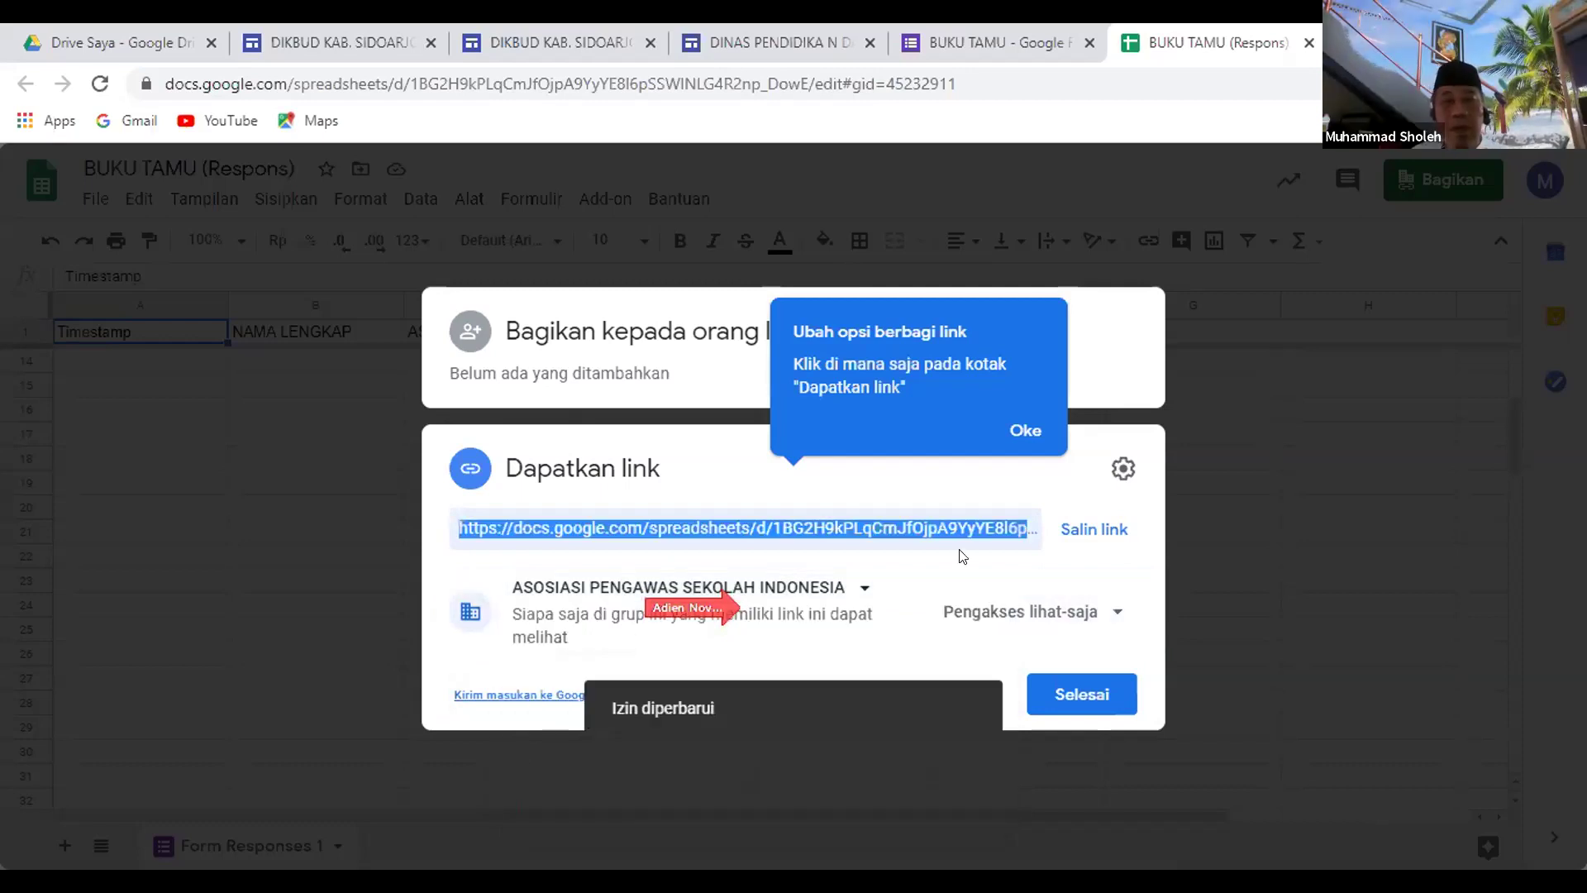
pyautogui.click(790, 592)
pyautogui.click(795, 650)
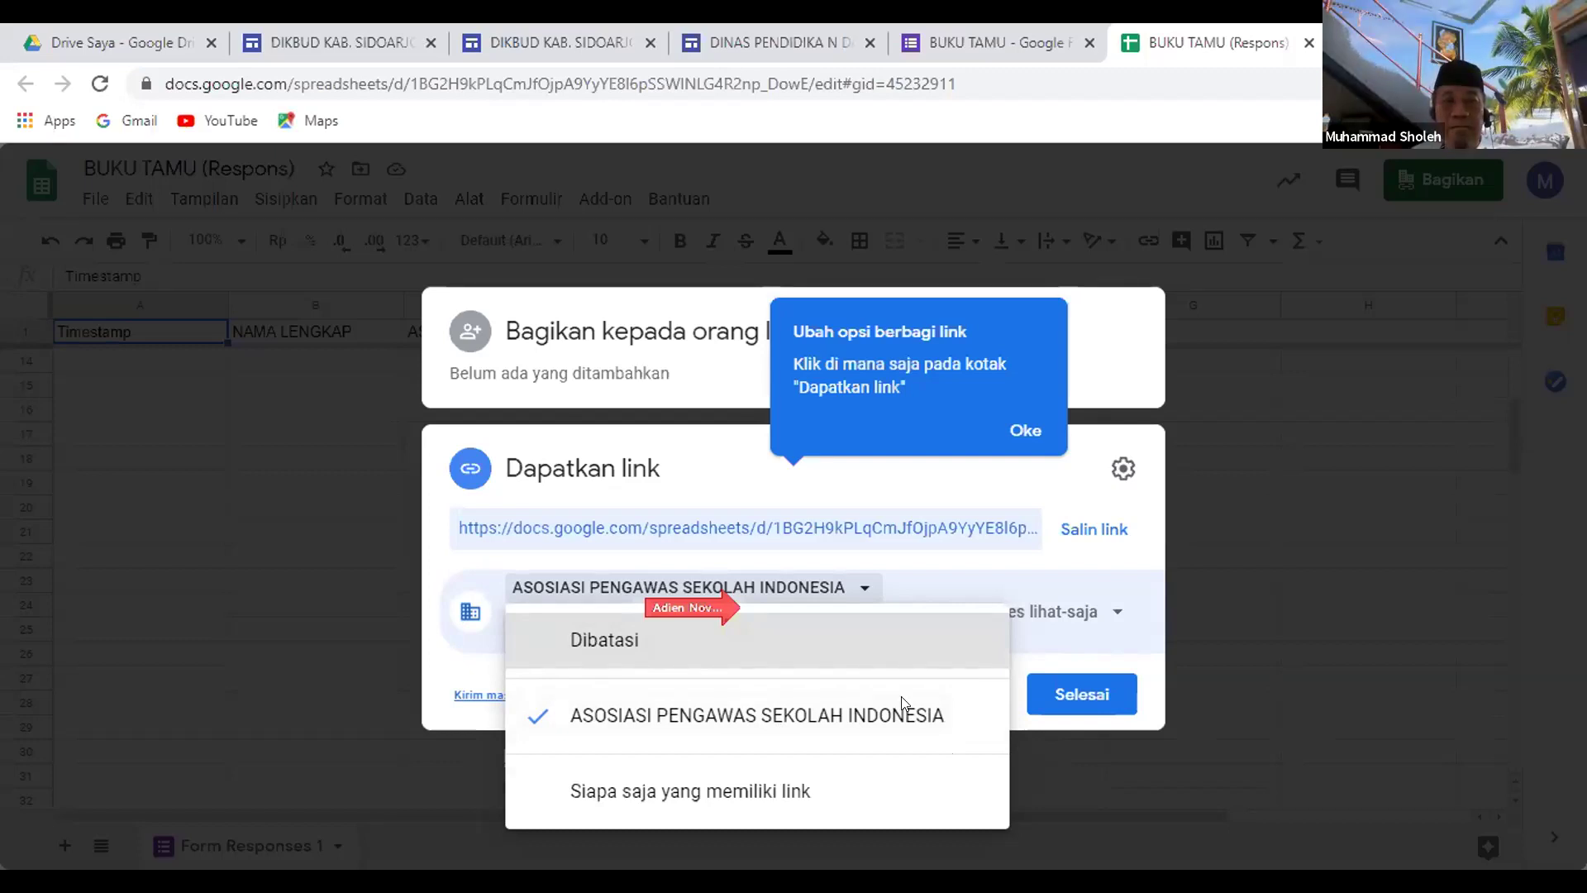
pyautogui.click(770, 794)
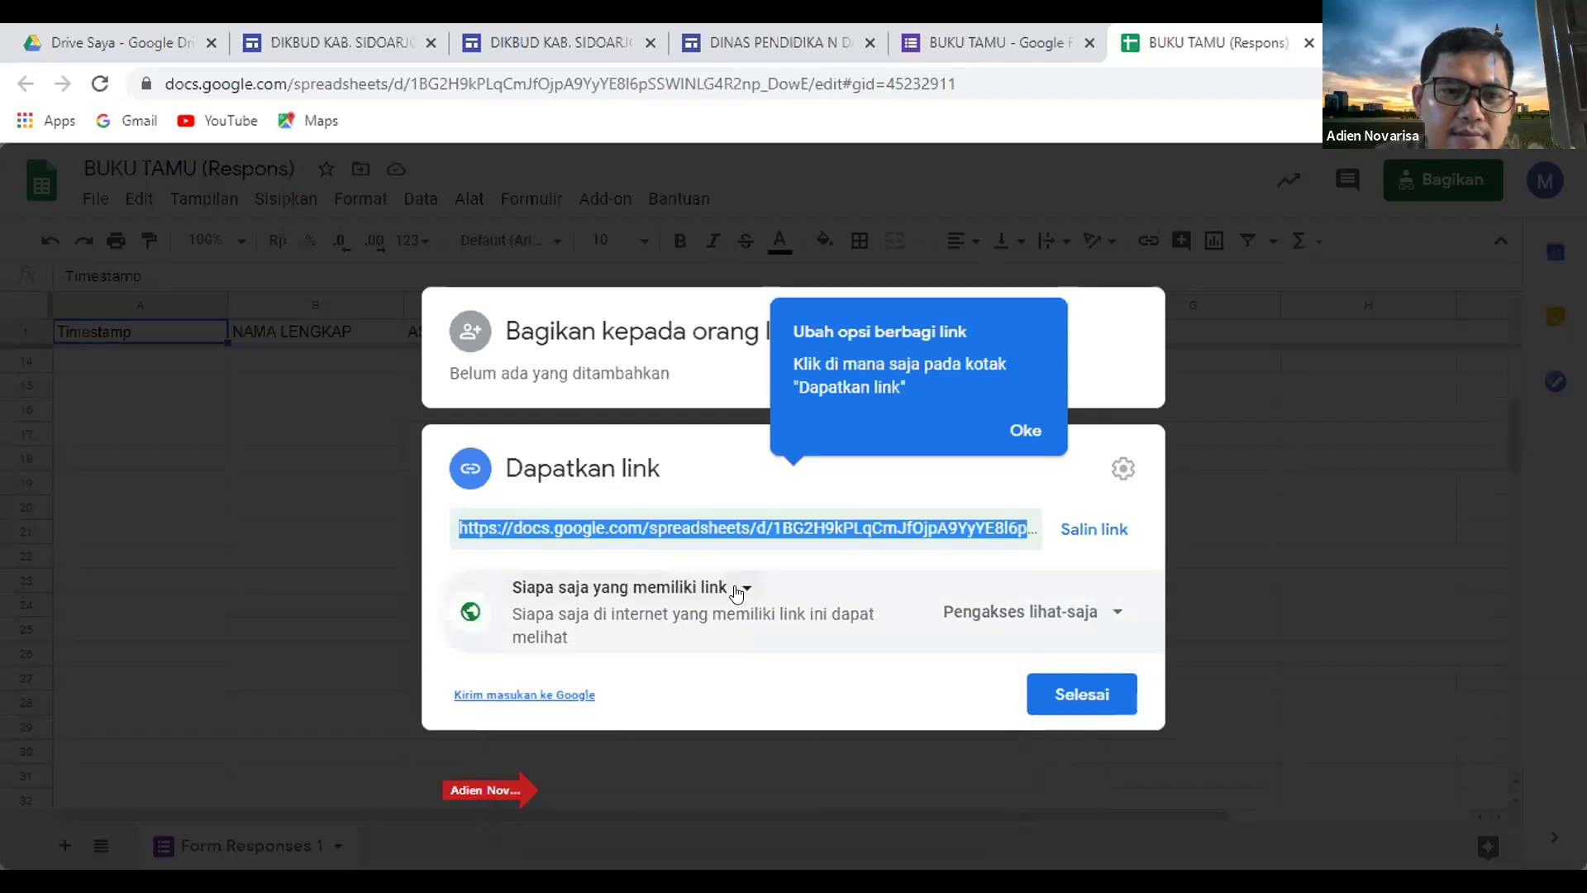
pyautogui.click(1088, 698)
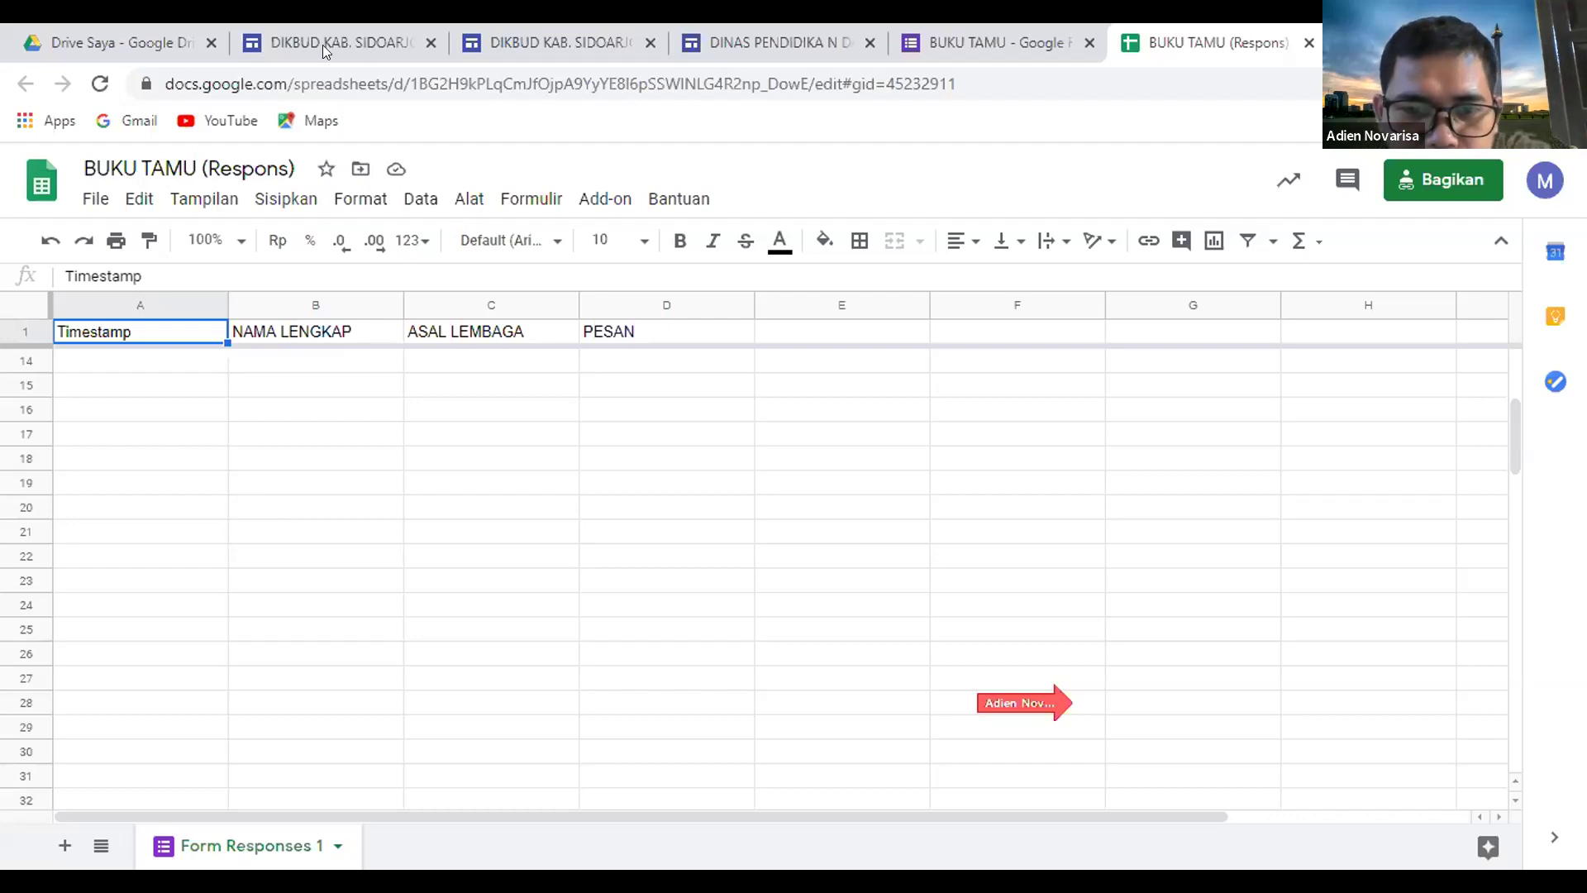
# Return to the site, open the TENTANG SAYA page, and show the Drive files to insert.
pyautogui.click(263, 40)
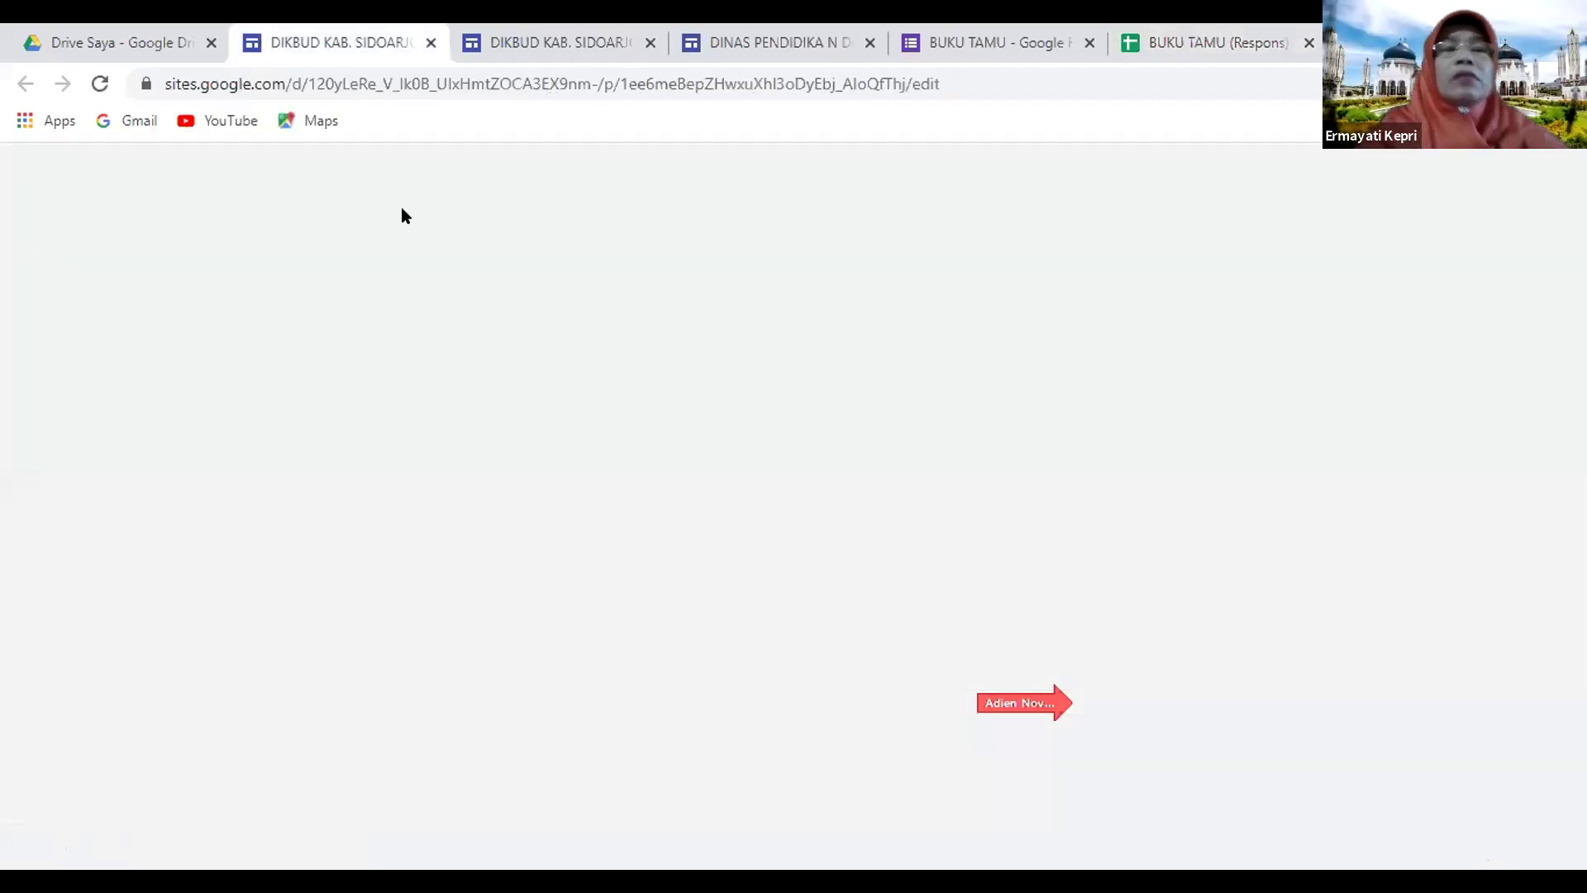
pyautogui.scroll(-7, 423, 295)
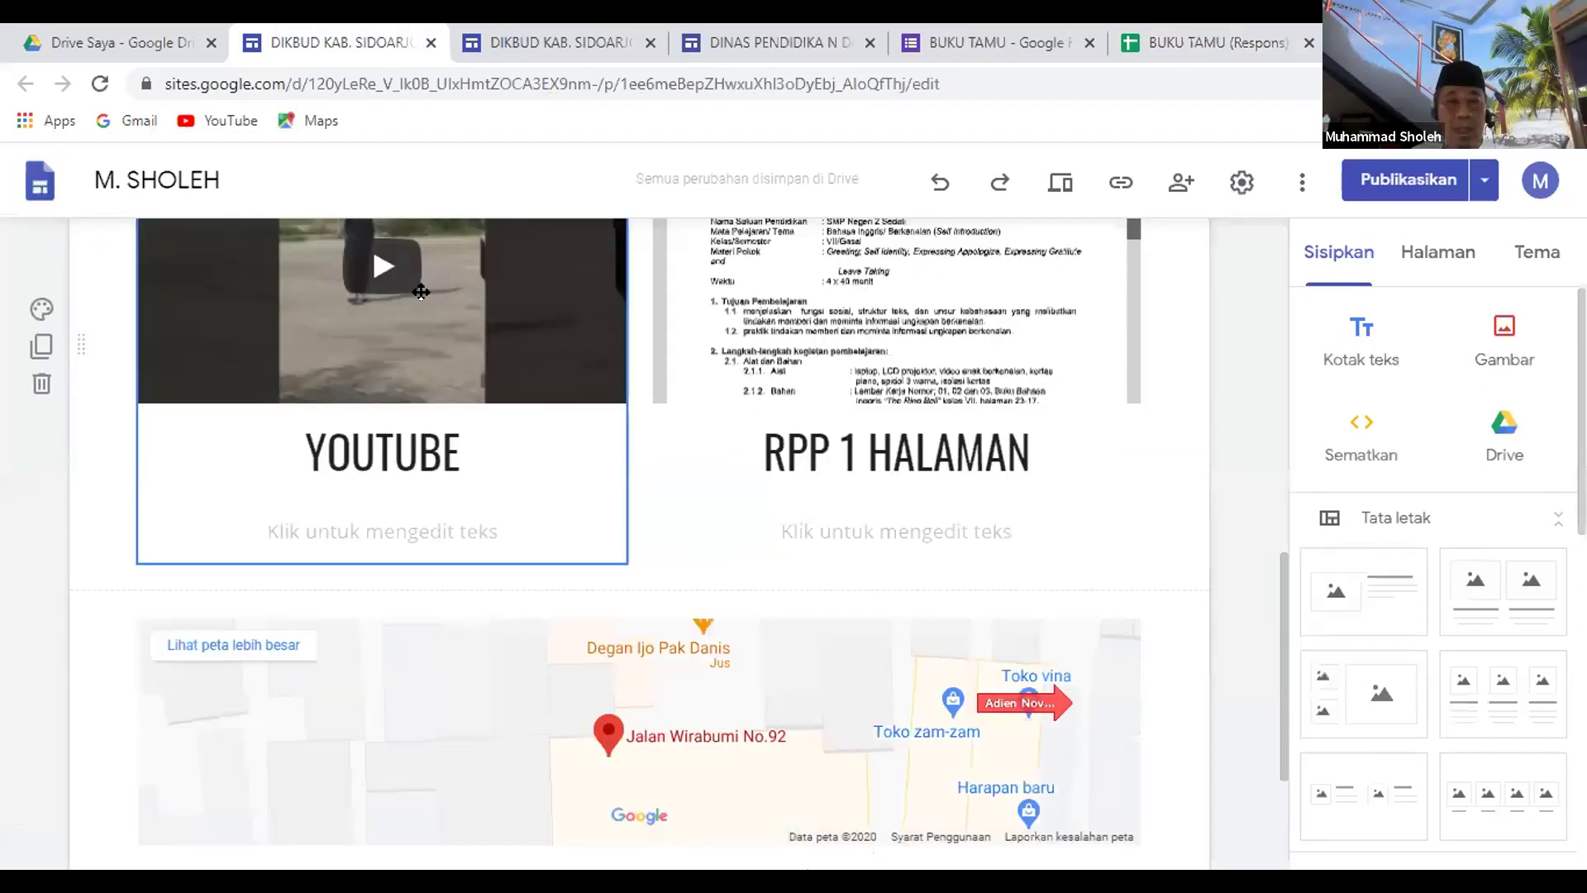
pyautogui.scroll(2, 421, 281)
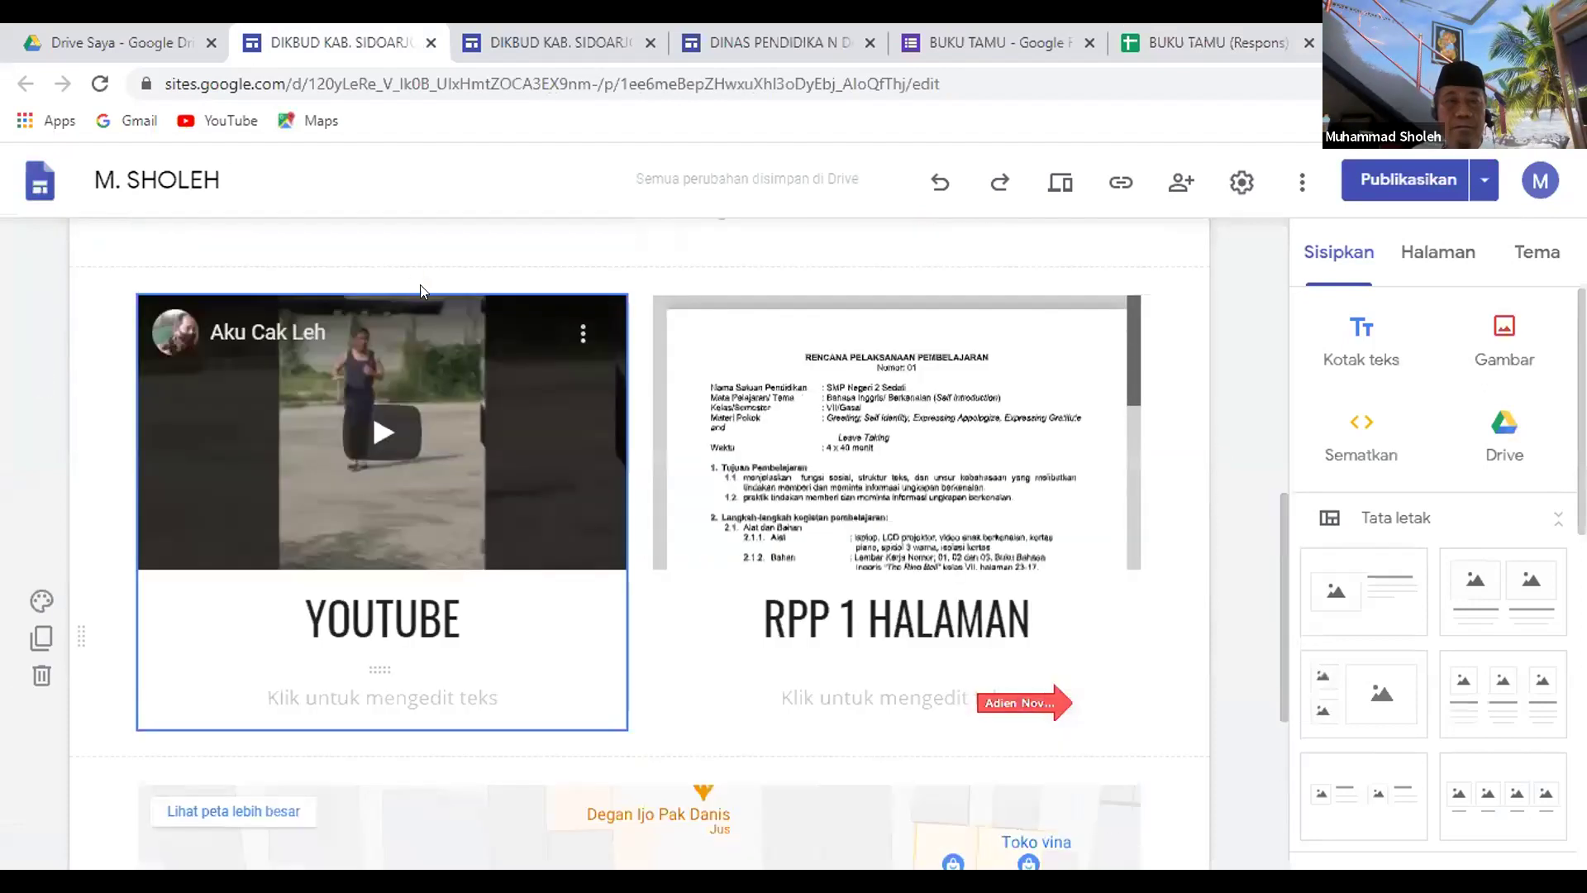
pyautogui.scroll(5, 420, 284)
pyautogui.scroll(-4, 422, 293)
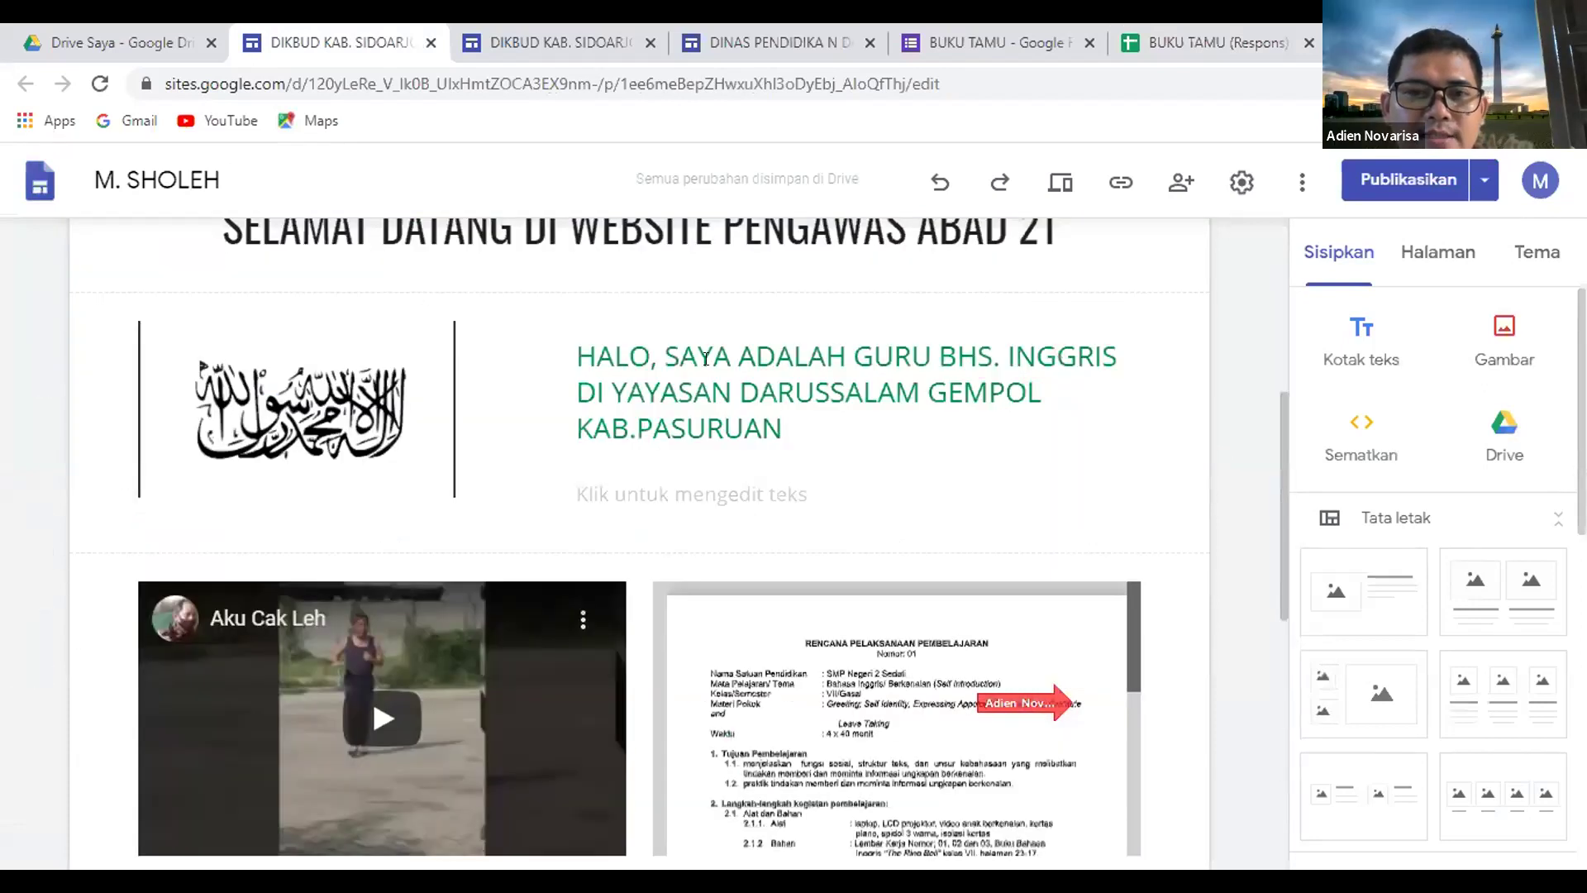
pyautogui.scroll(6, 705, 357)
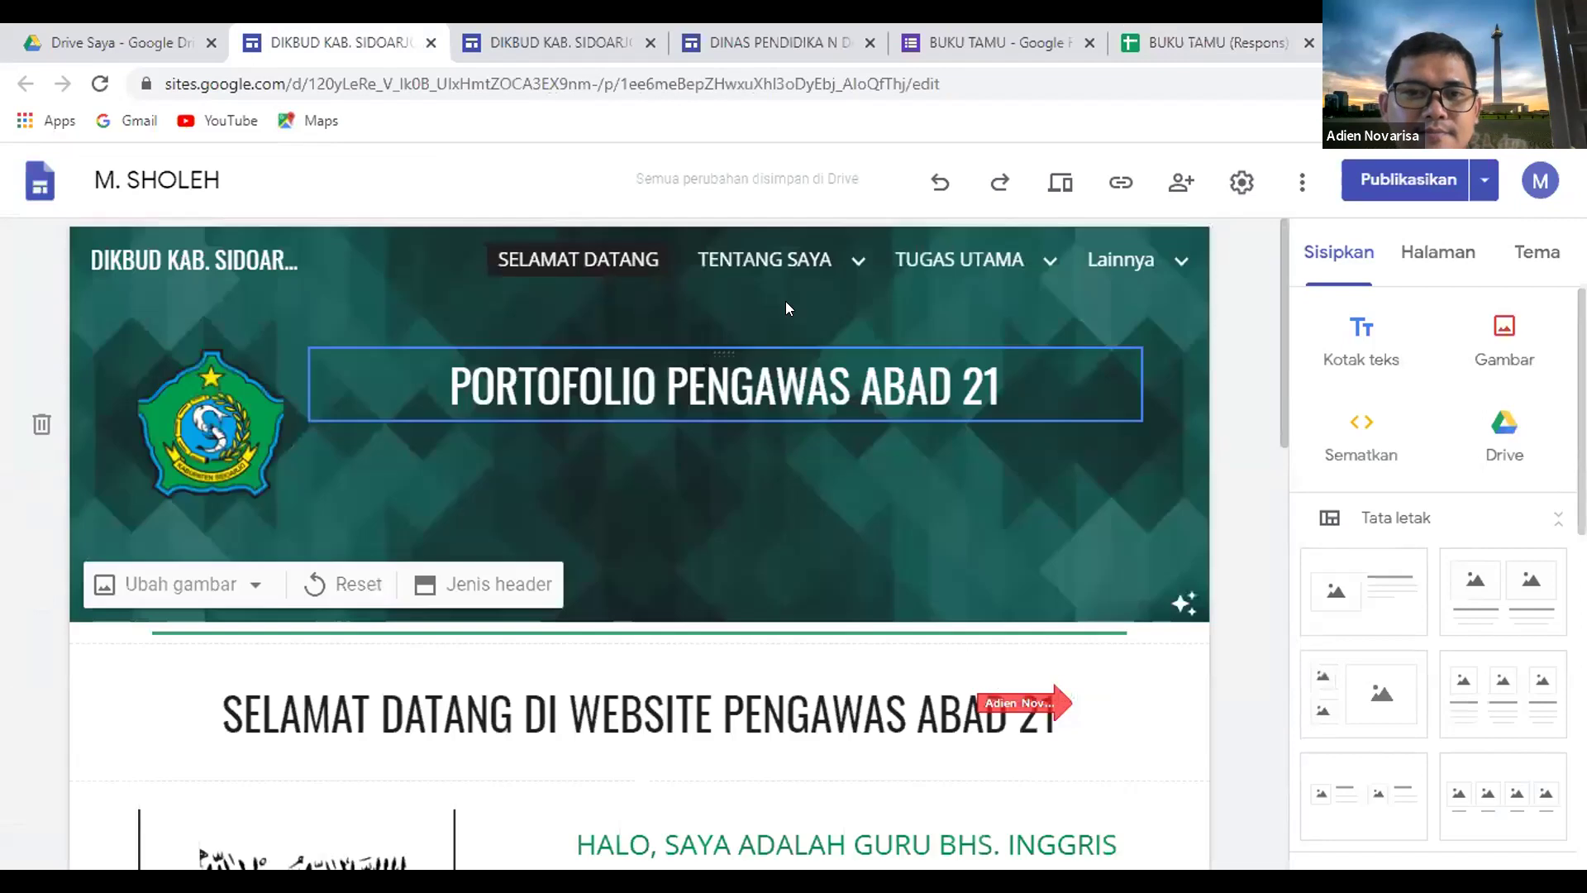
pyautogui.click(861, 269)
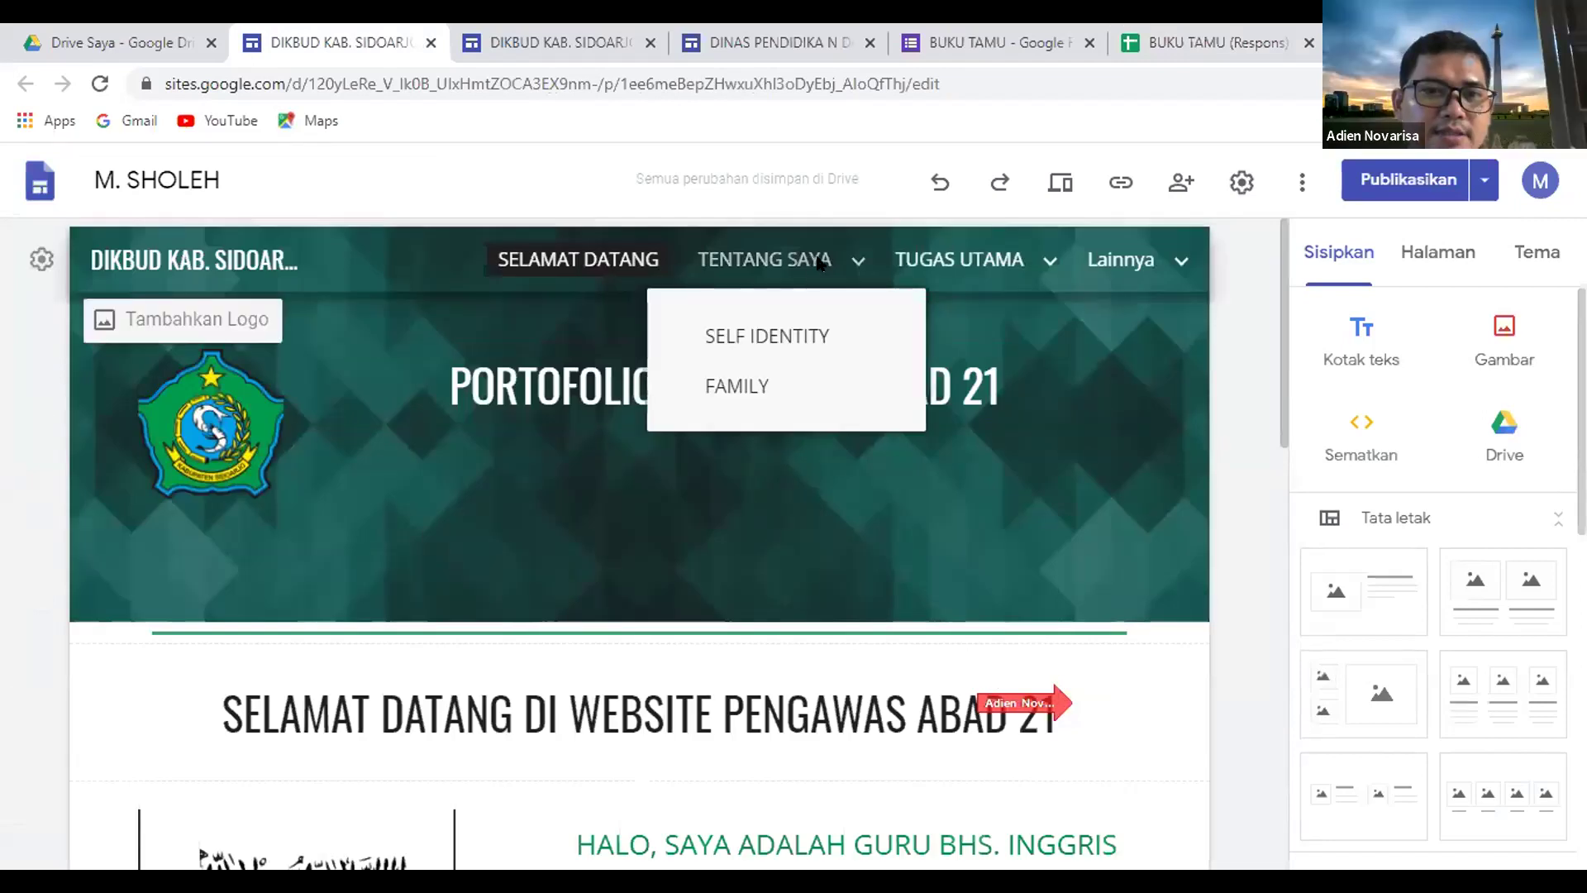
pyautogui.click(818, 263)
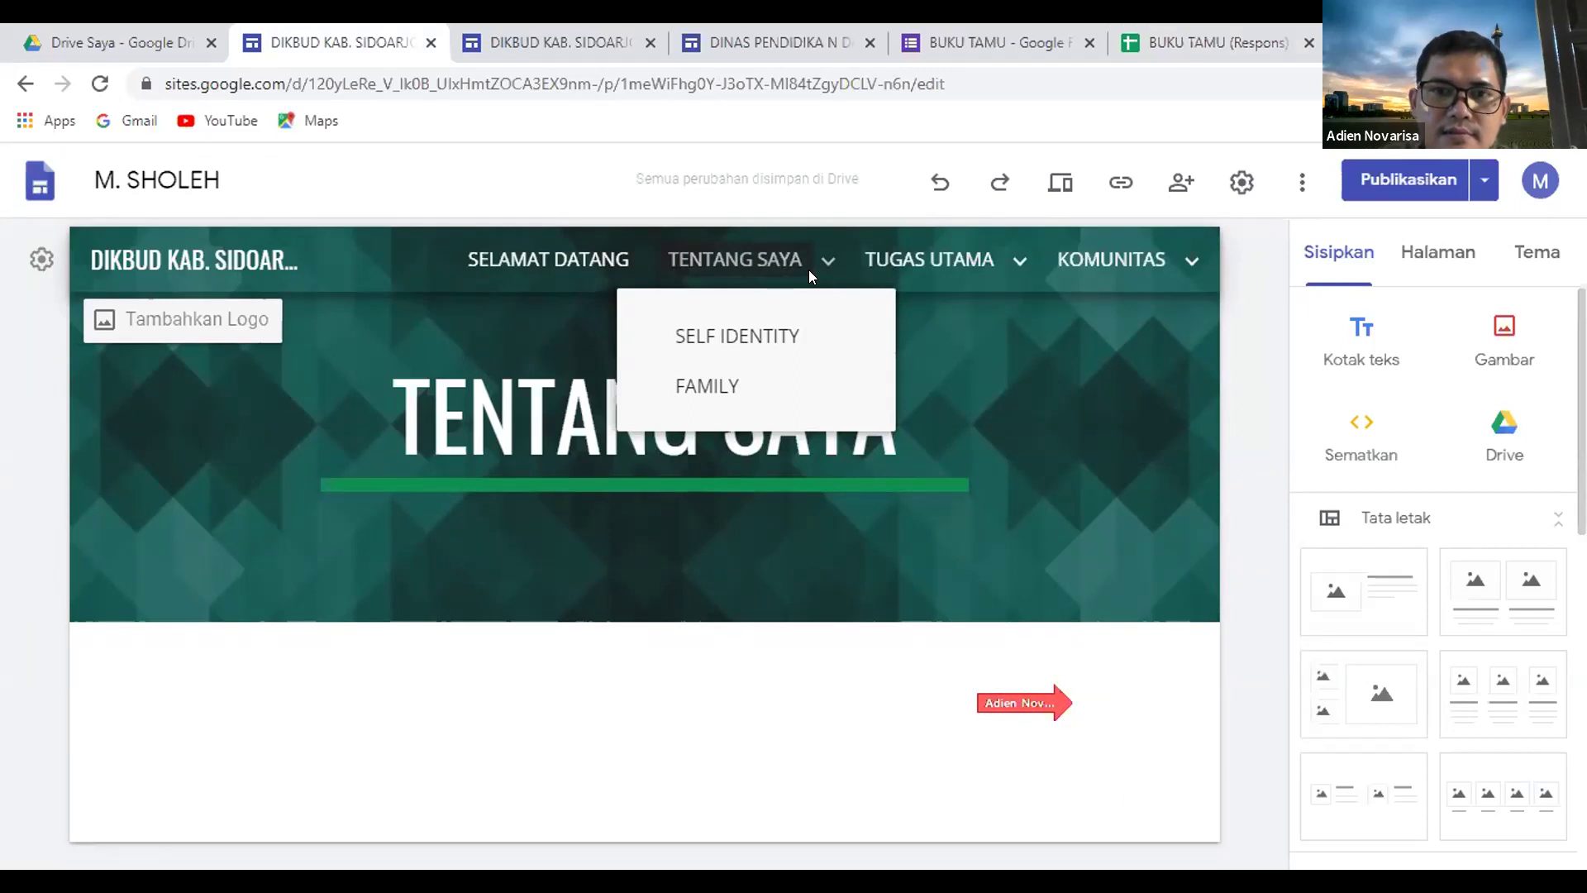
pyautogui.click(1512, 438)
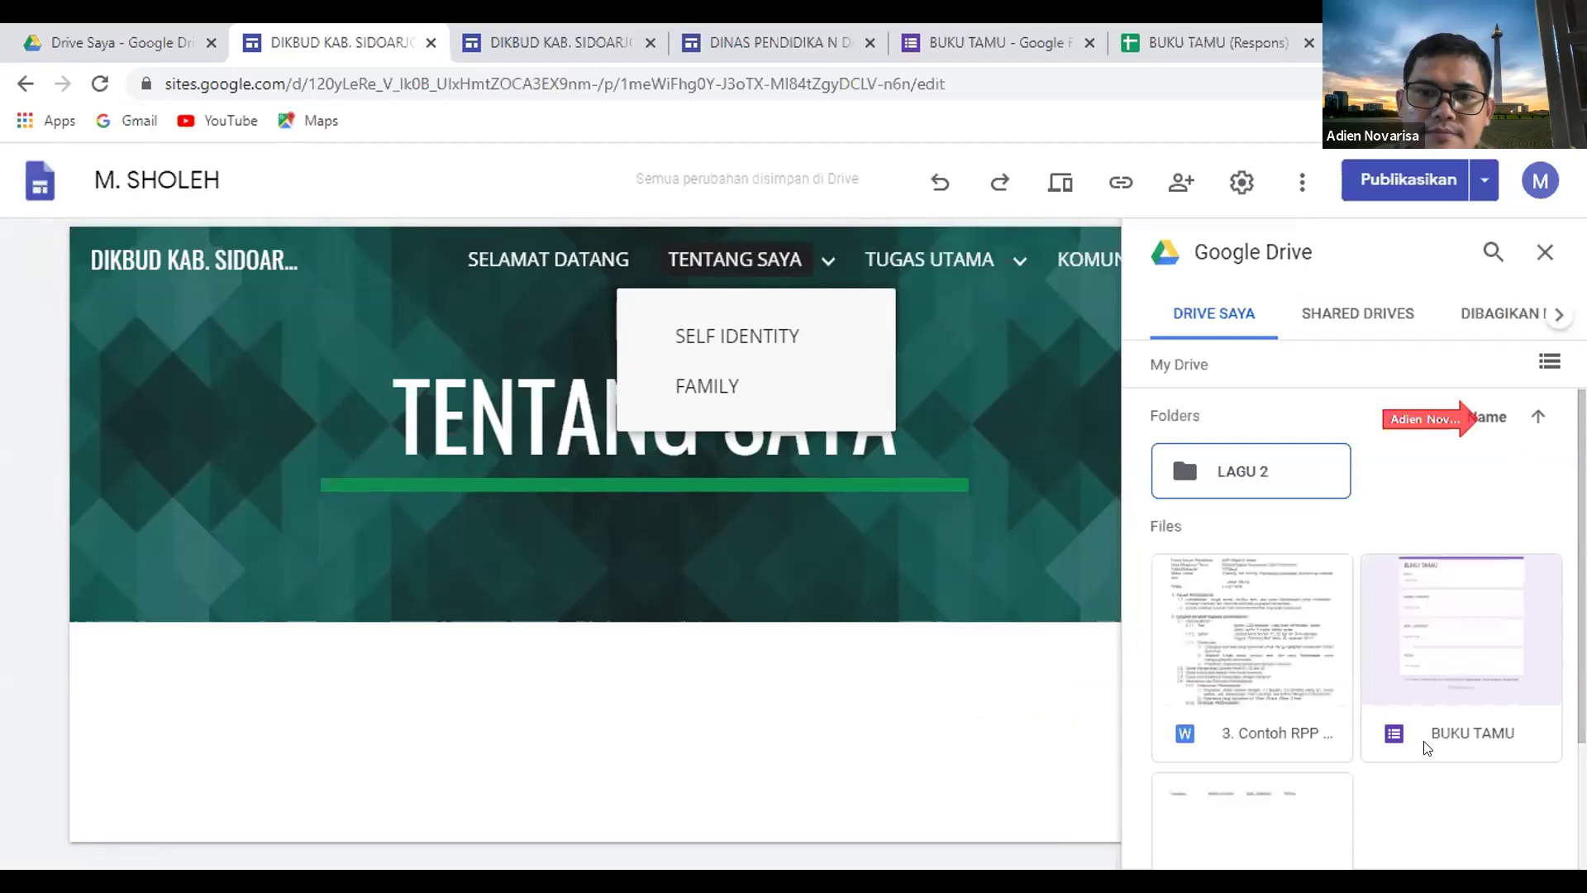
# Embed the BUKU TAMU form from Drive on the TENTANG SAYA page.
pyautogui.click(1484, 664)
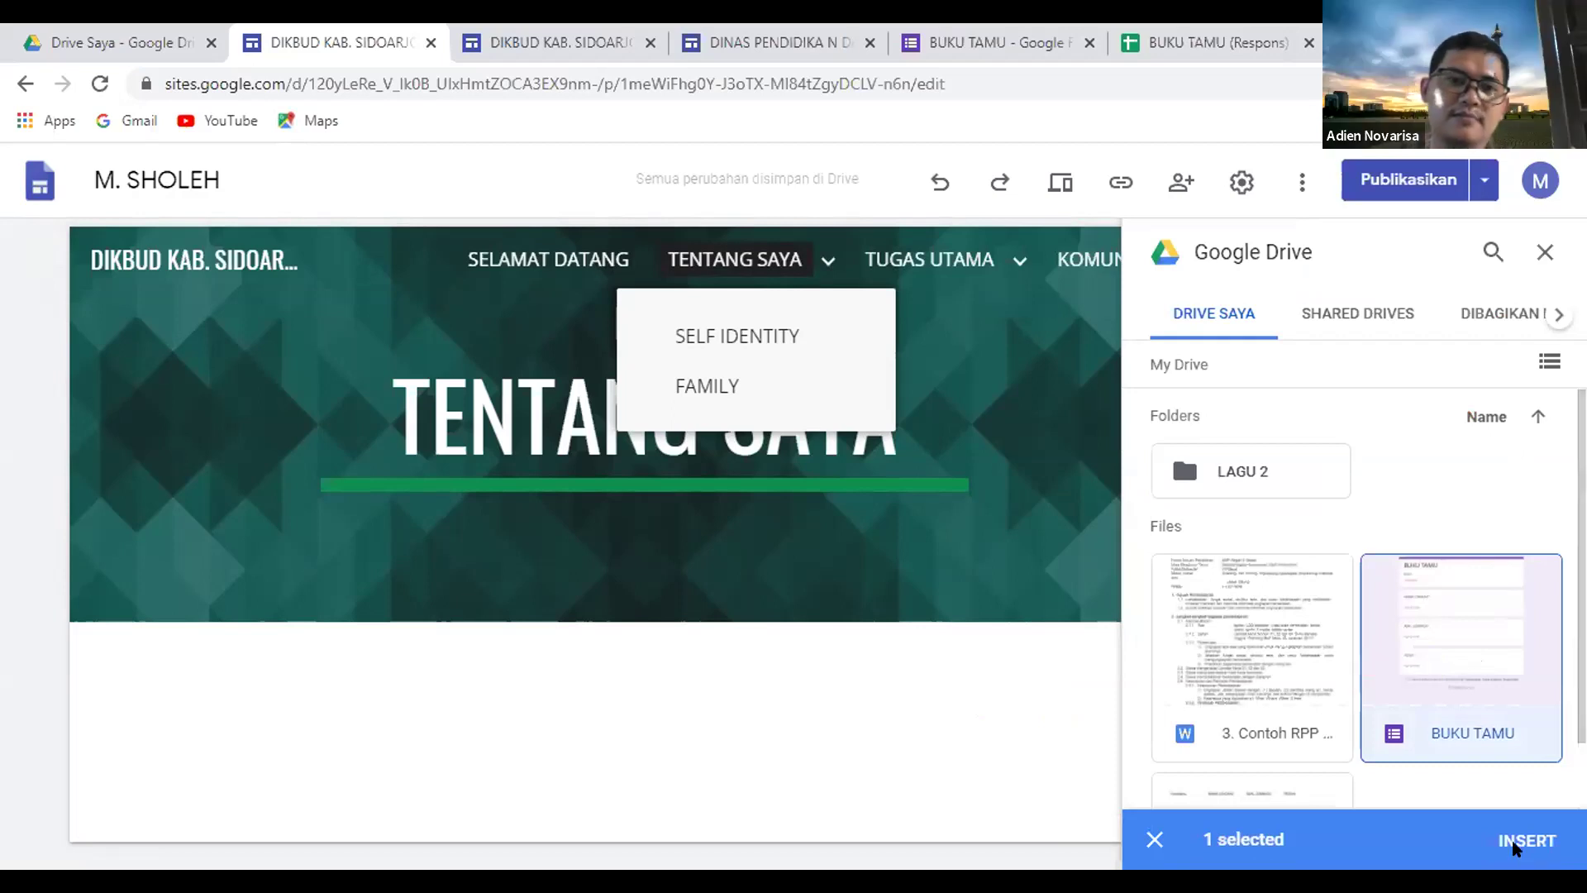
pyautogui.click(1512, 842)
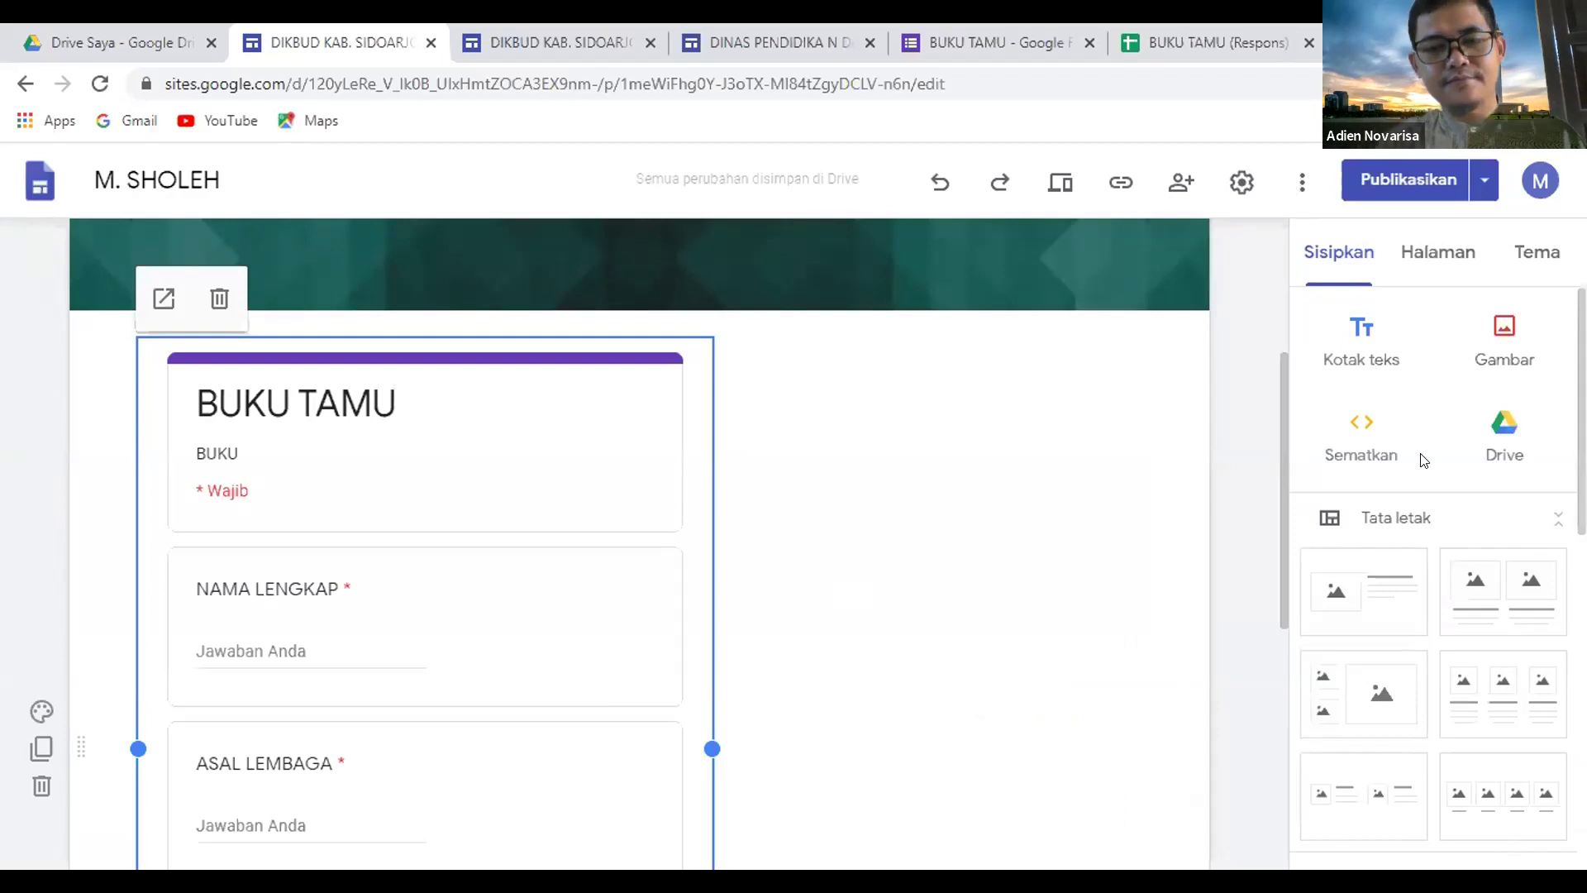
pyautogui.click(1500, 422)
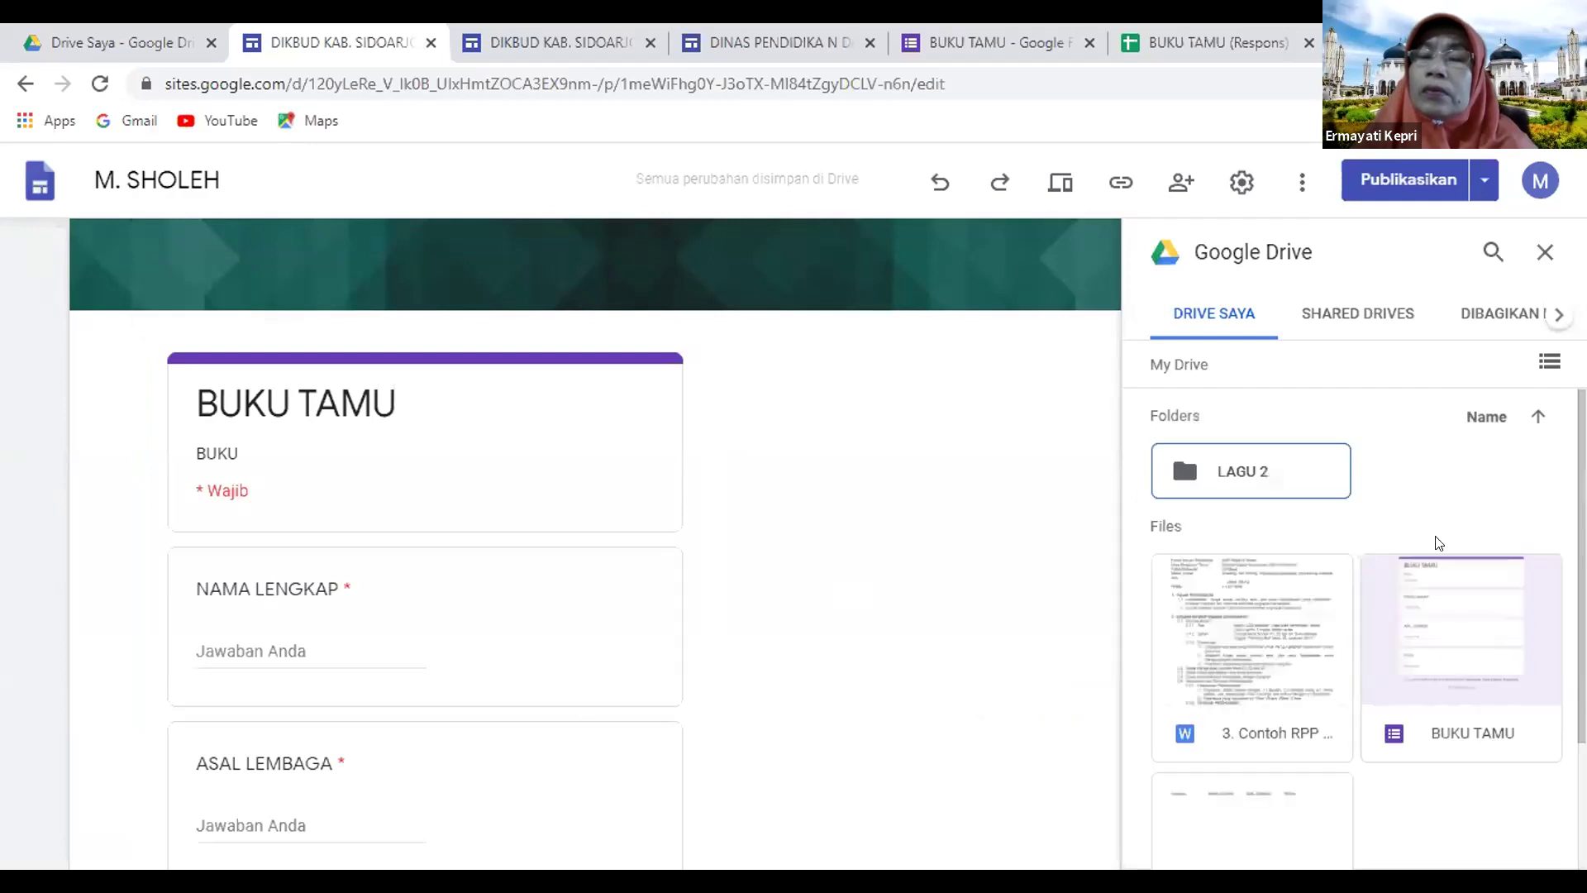
# Insert the BUKU TAMU (Respons) responses sheet from Drive and select its new section.
pyautogui.scroll(-2, 1438, 542)
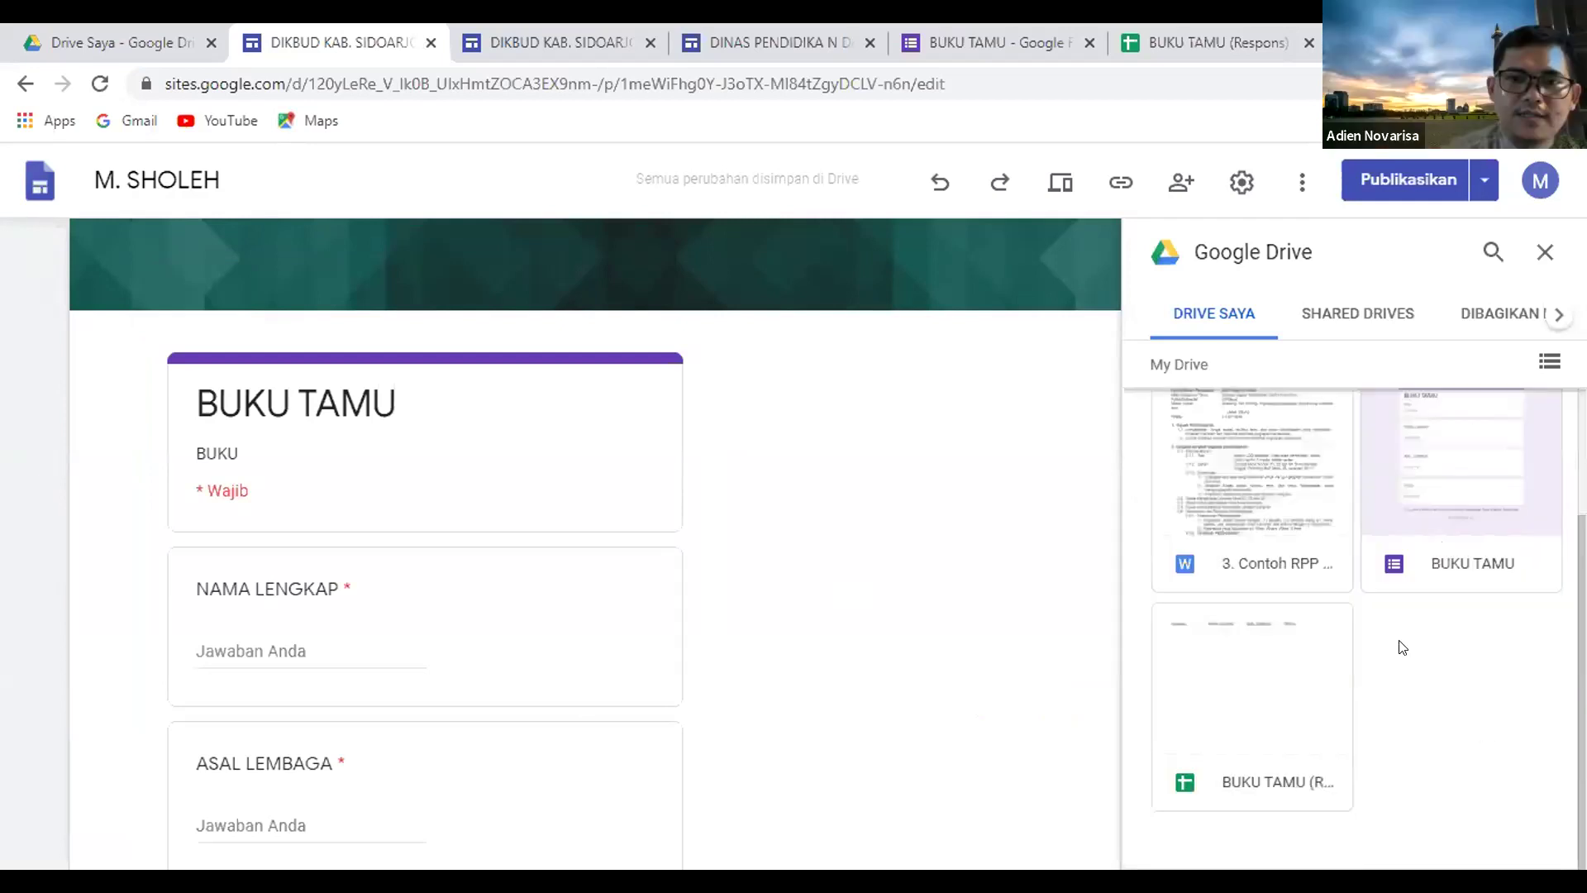
pyautogui.click(1216, 782)
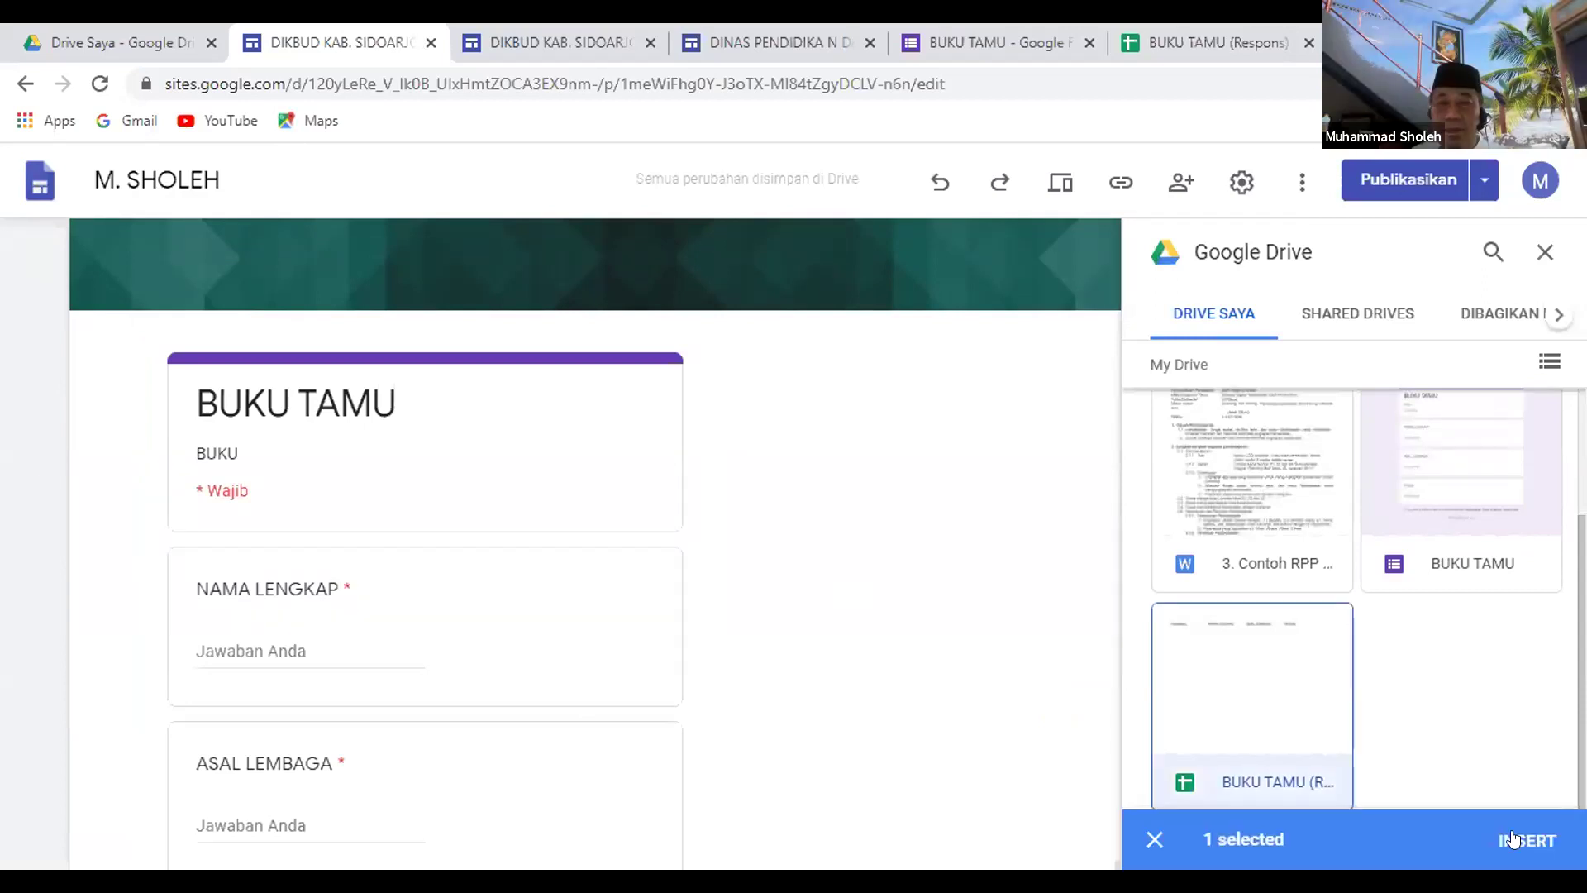
pyautogui.click(1511, 832)
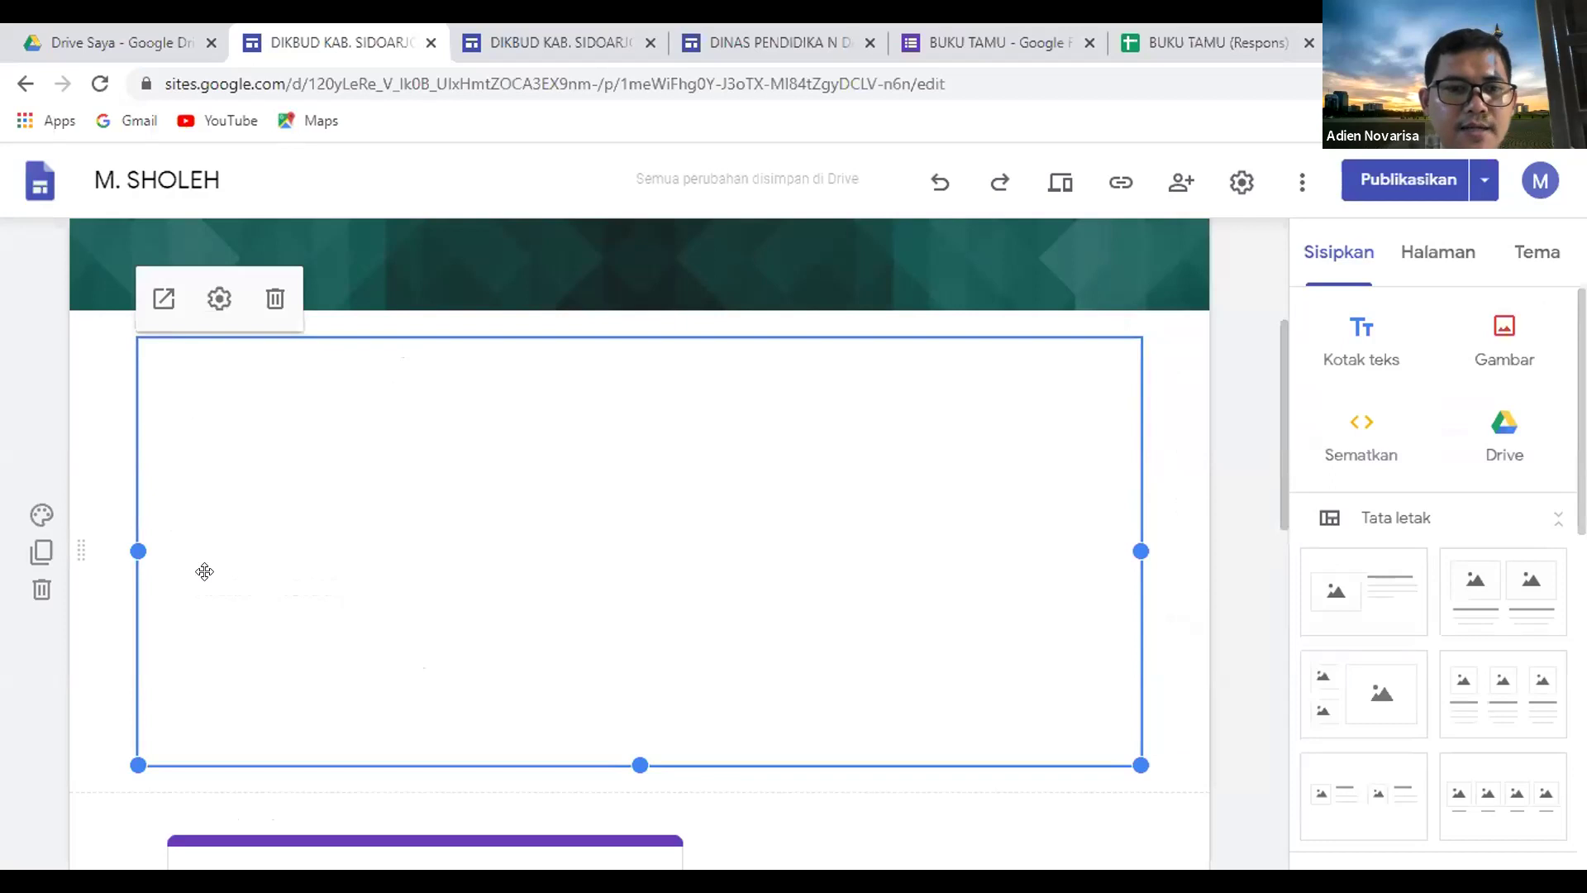
pyautogui.click(138, 533)
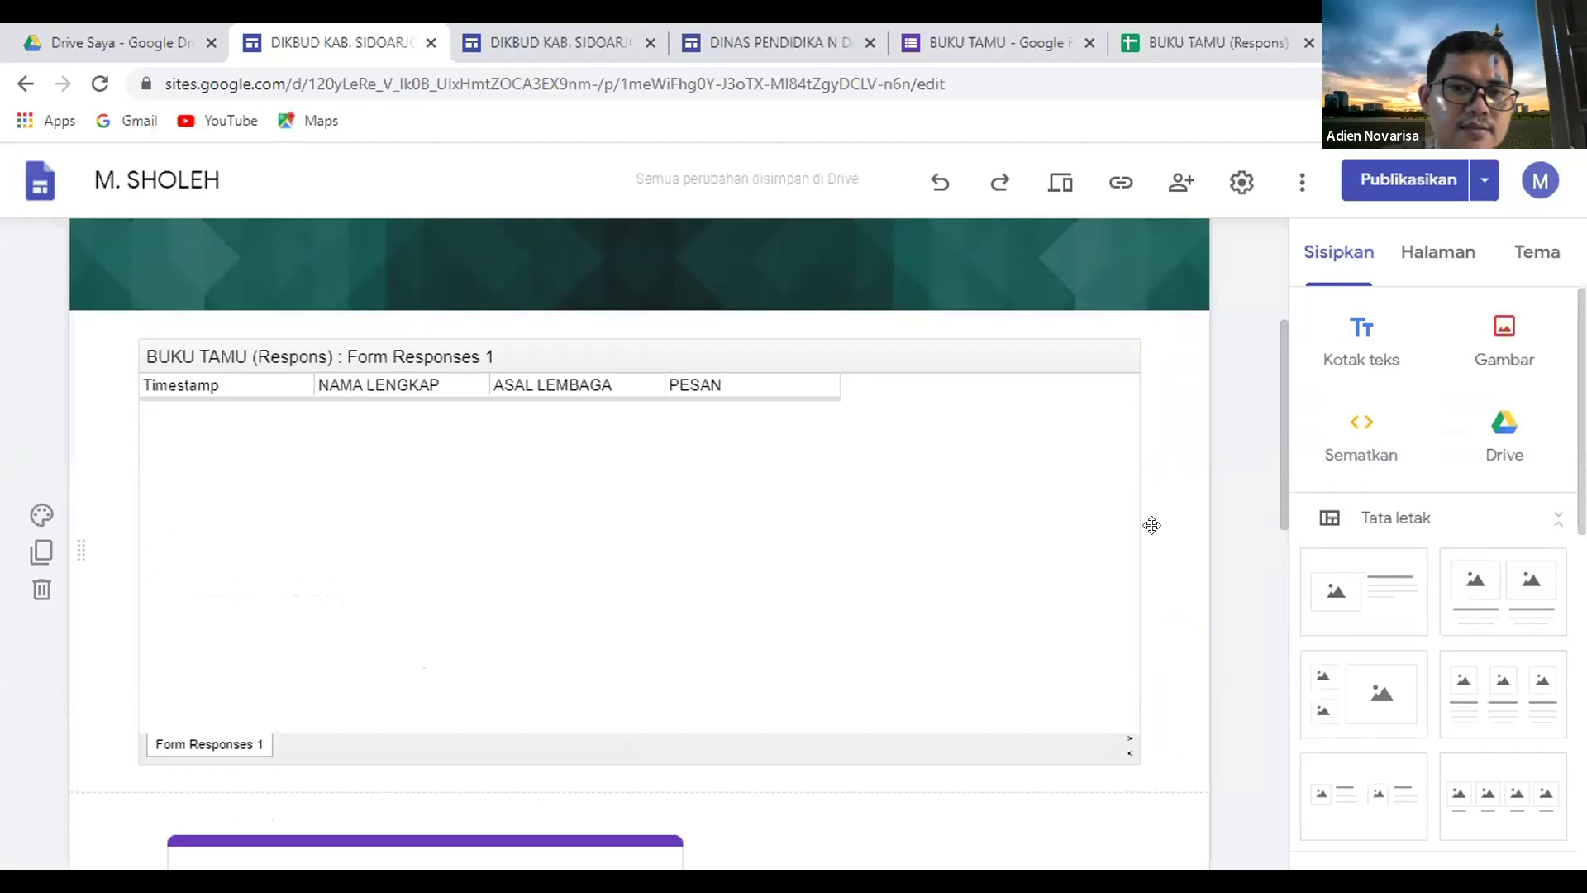
# Shrink the responses sheet to half width and place the guest-book form beside it.
pyautogui.click(723, 524)
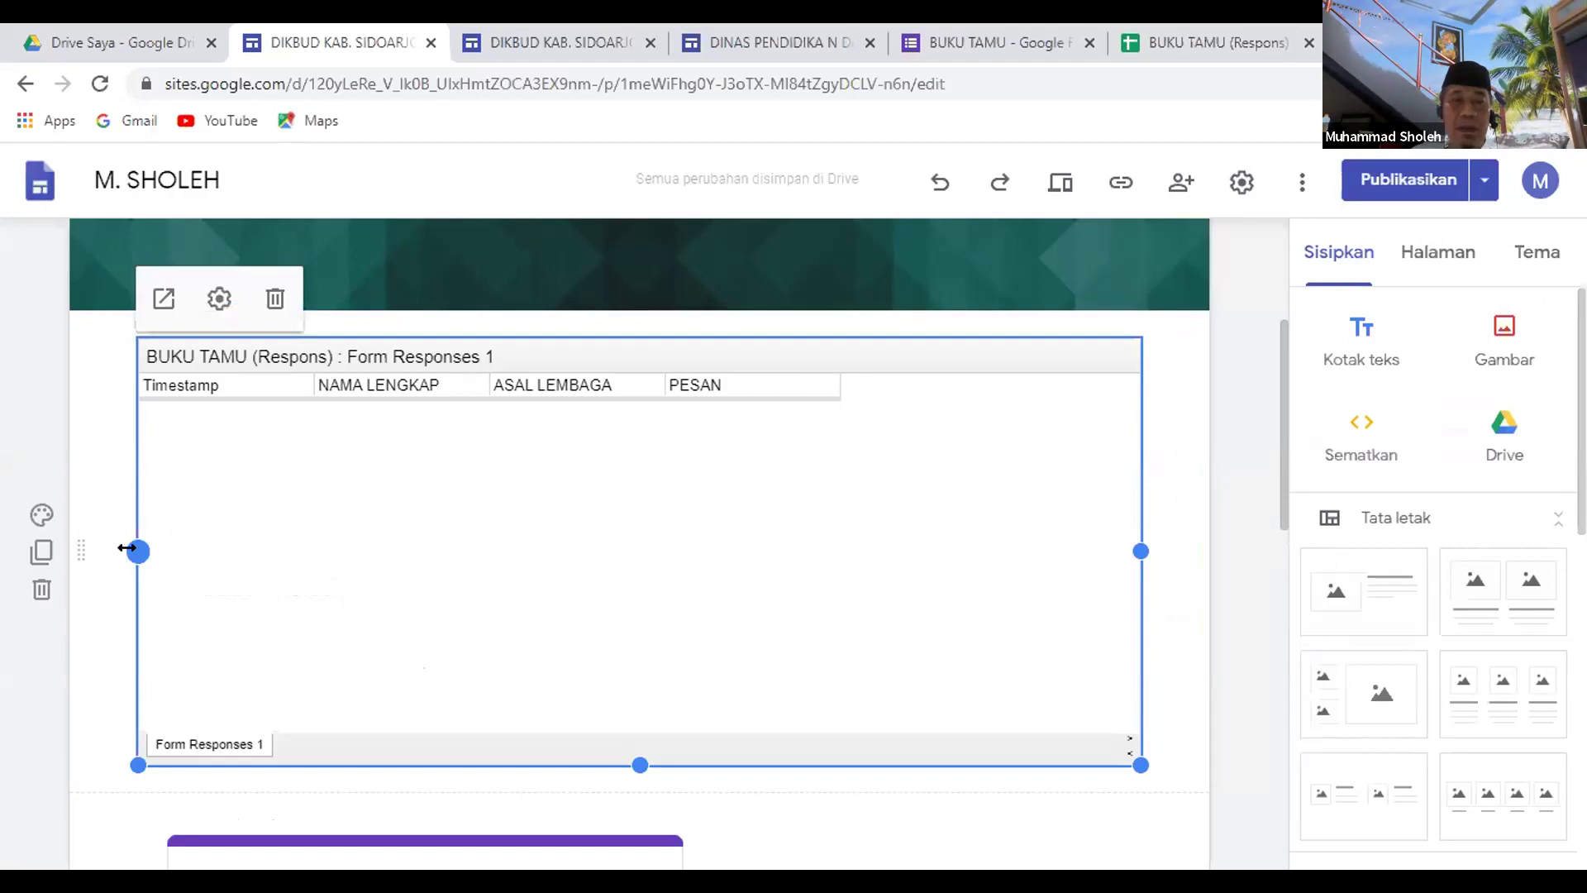
pyautogui.moveTo(126, 547); pyautogui.dragTo(136, 674)
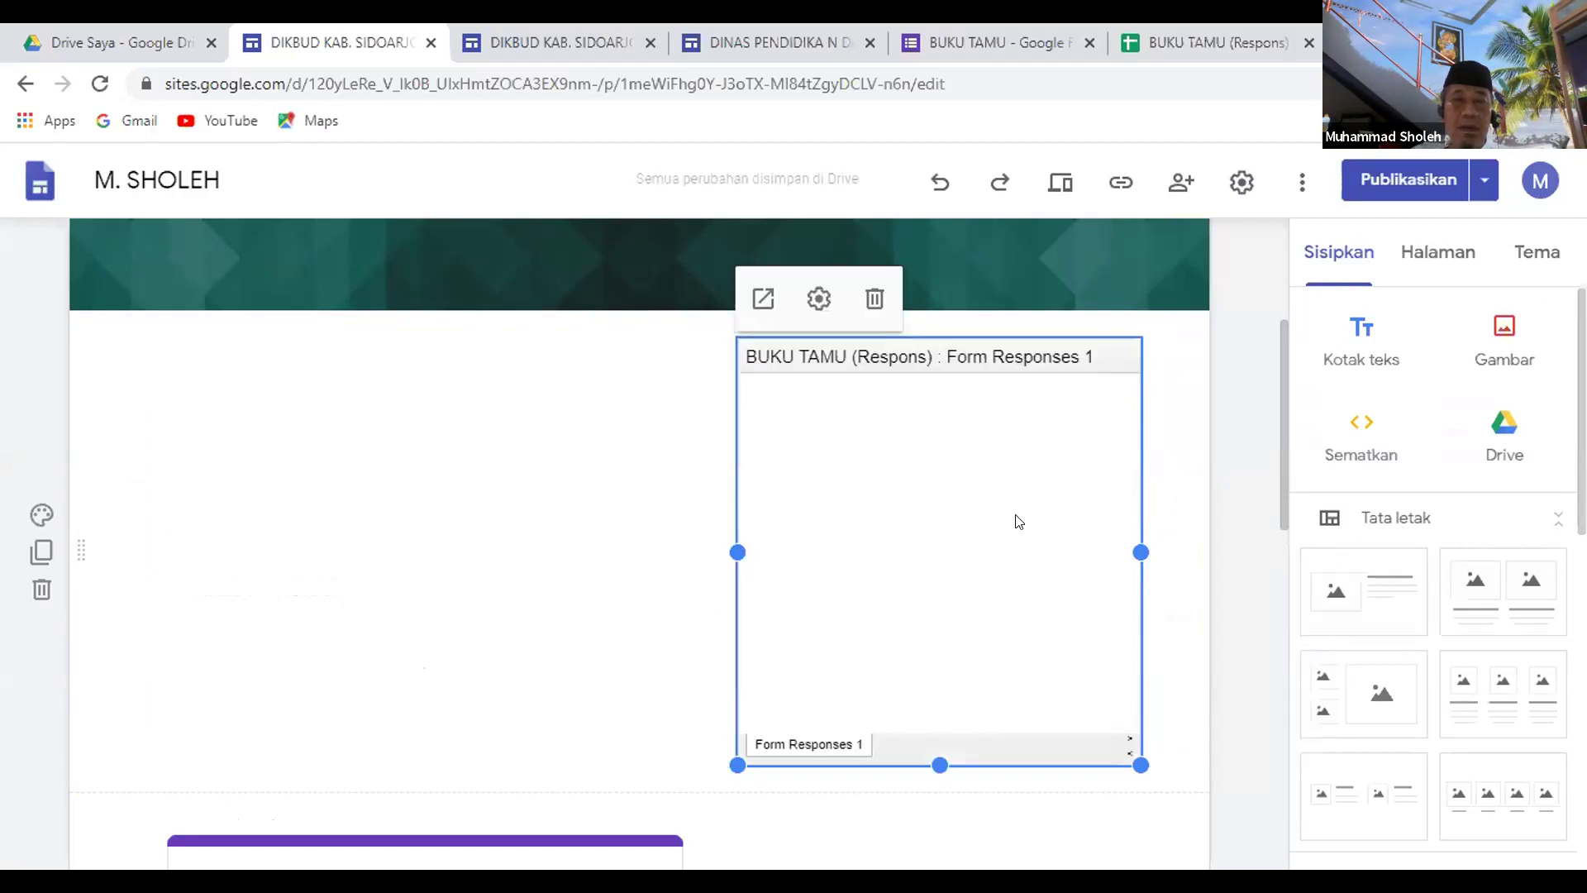
pyautogui.scroll(-4, 995, 499)
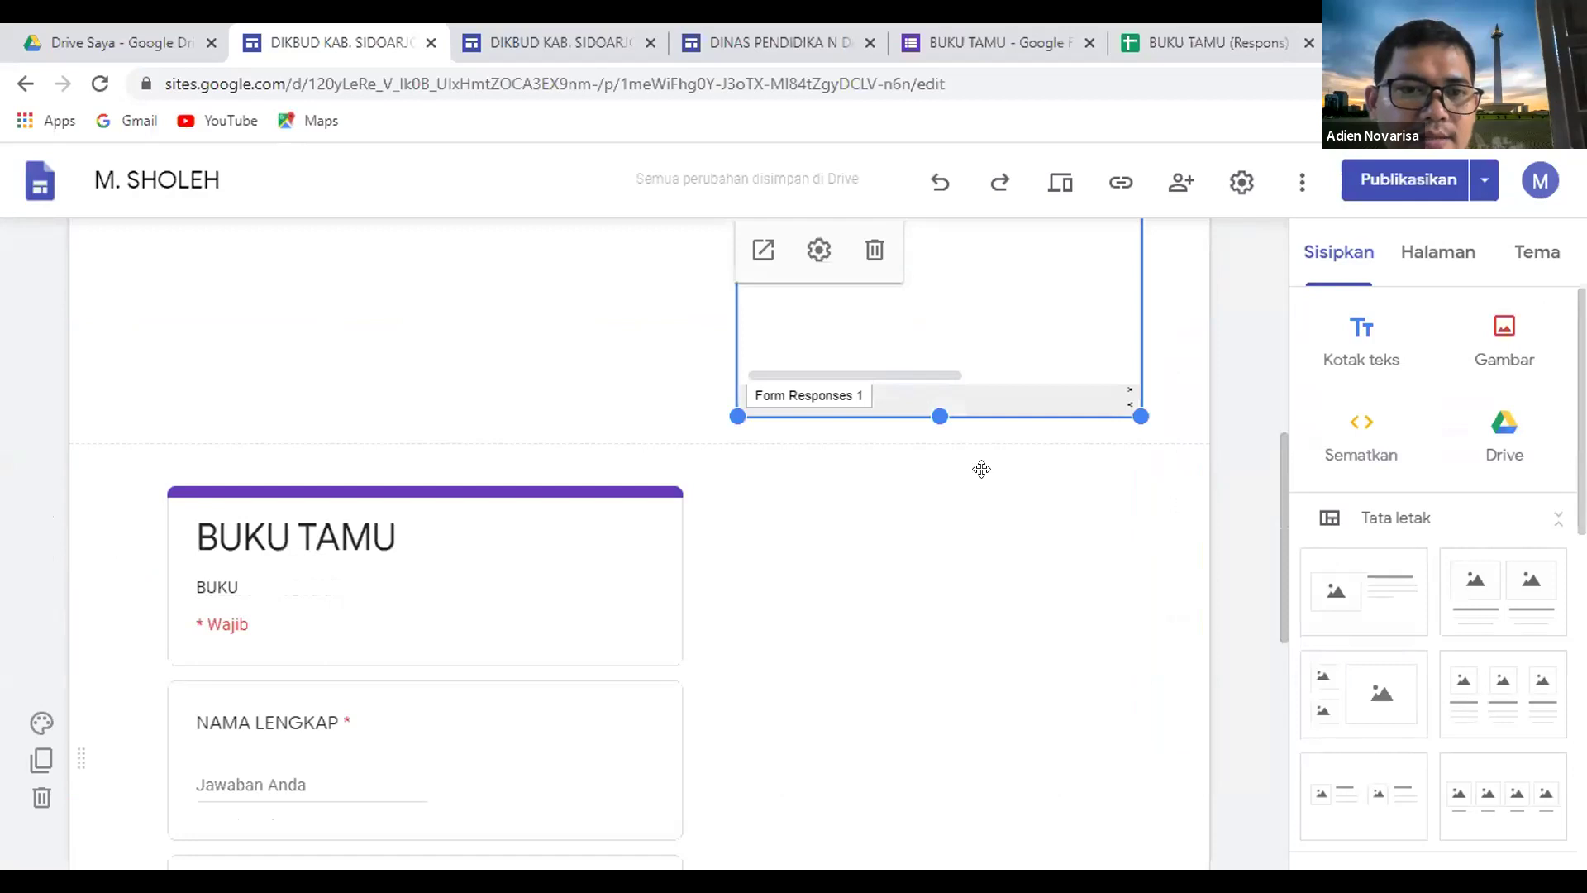
pyautogui.scroll(4, 981, 468)
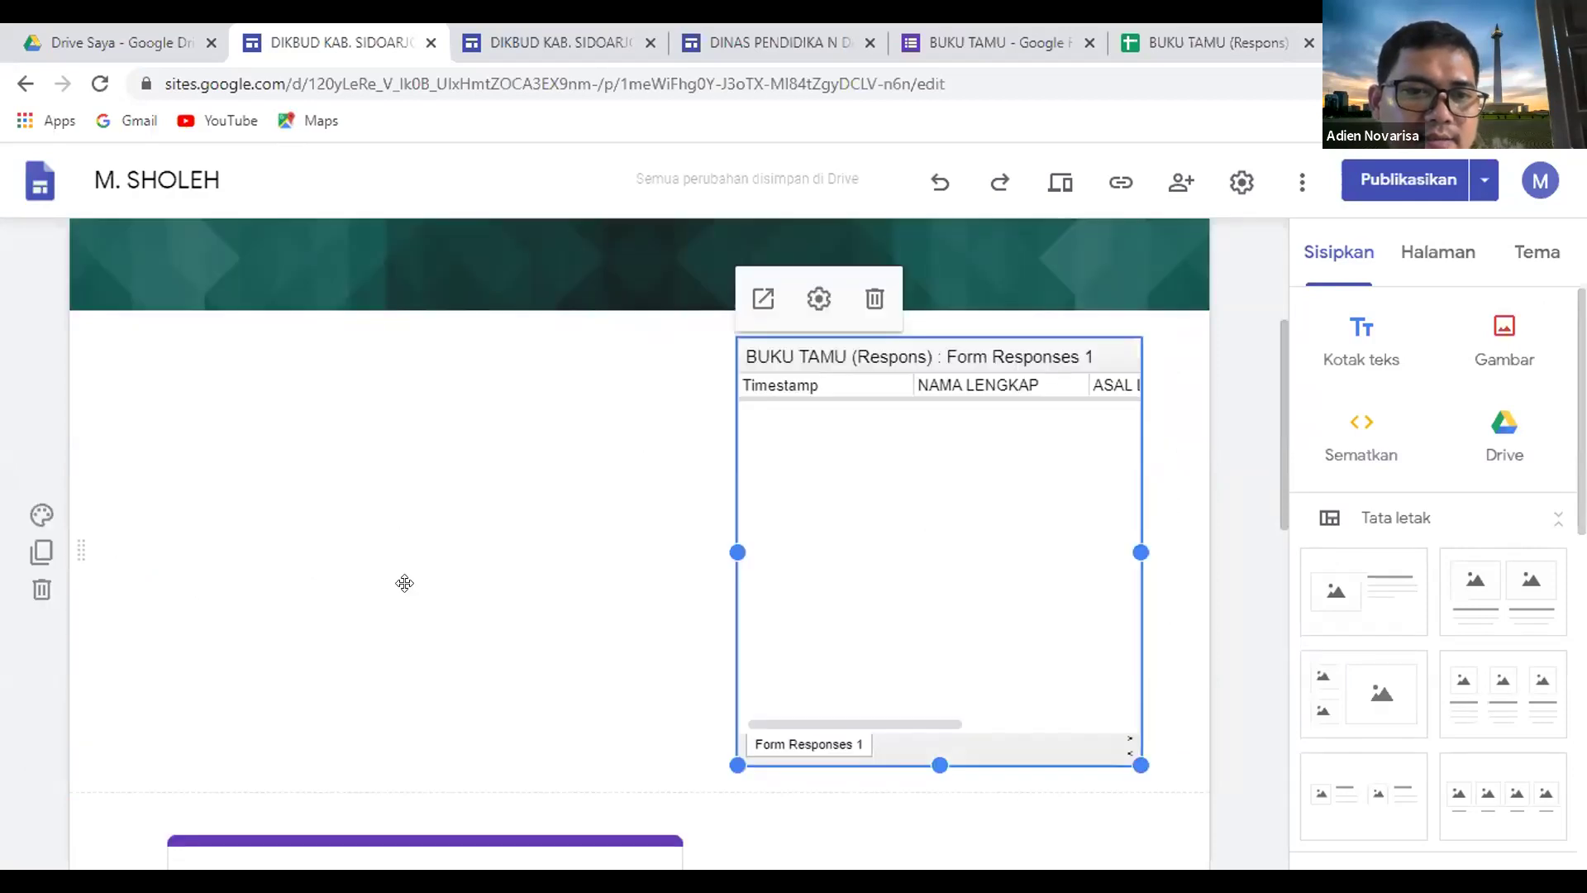
pyautogui.scroll(-4, 414, 546)
pyautogui.moveTo(471, 400); pyautogui.dragTo(369, 258)
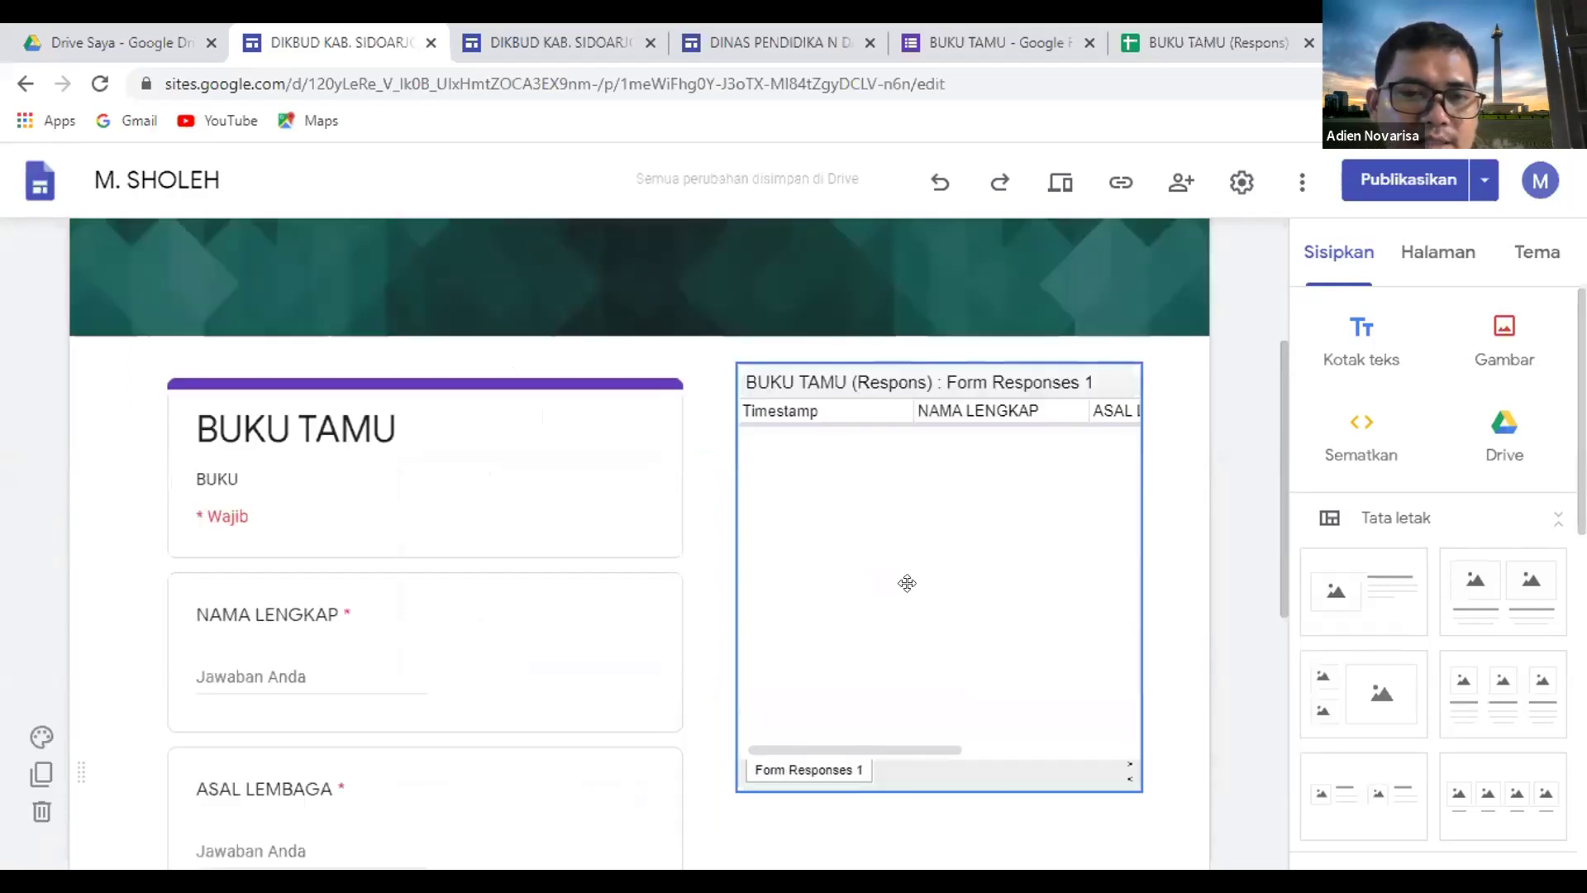
# Make the embedded responses sheet taller by dragging its bottom edge down.
pyautogui.scroll(-1, 943, 557)
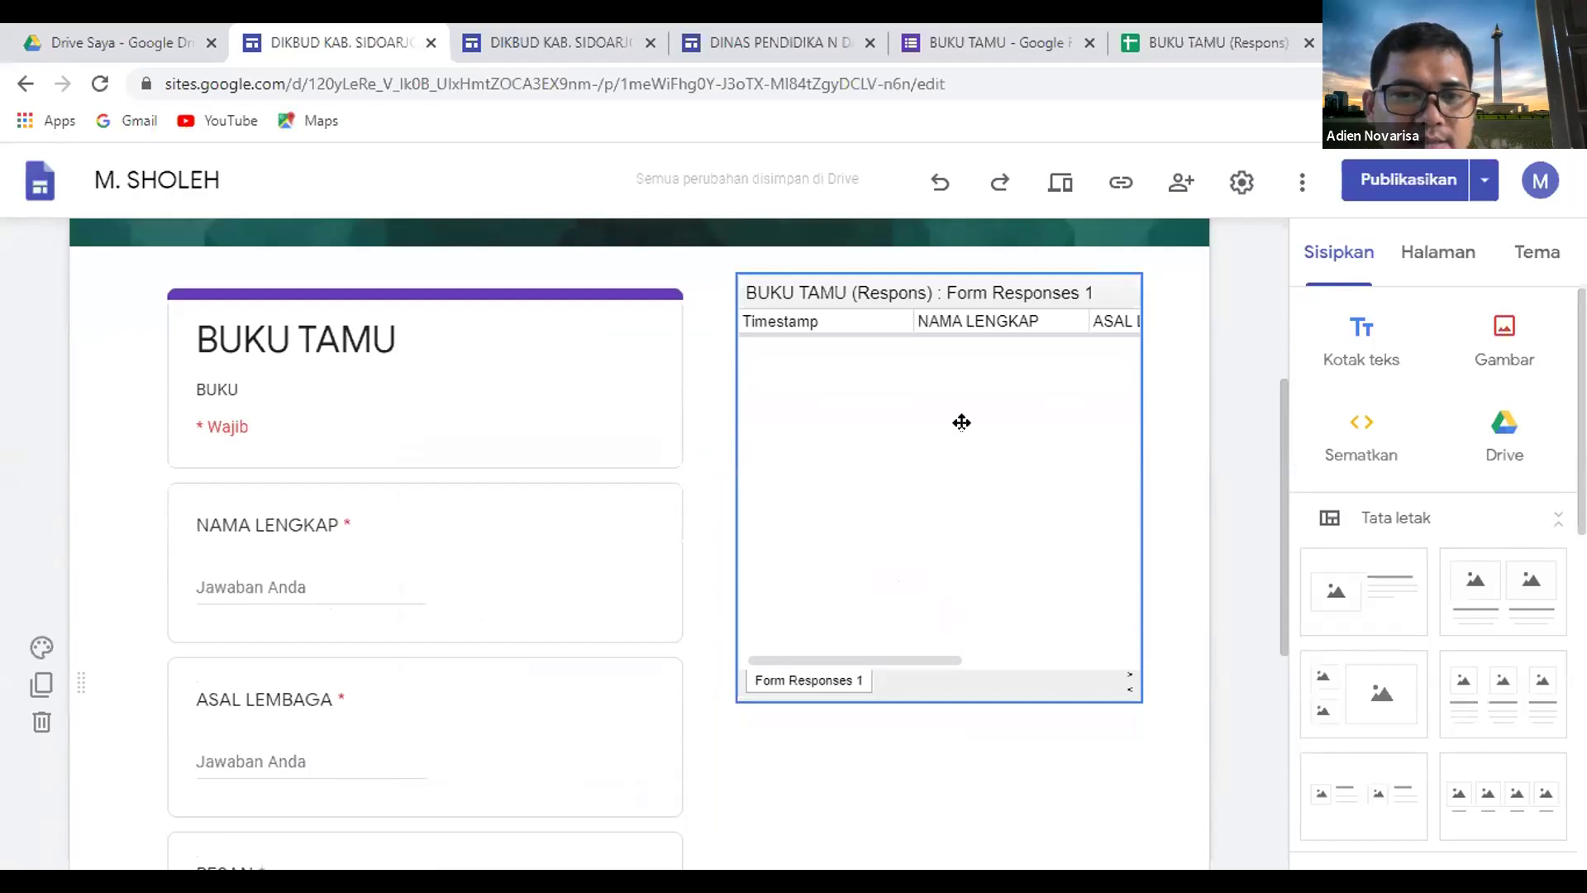
pyautogui.scroll(-3, 940, 447)
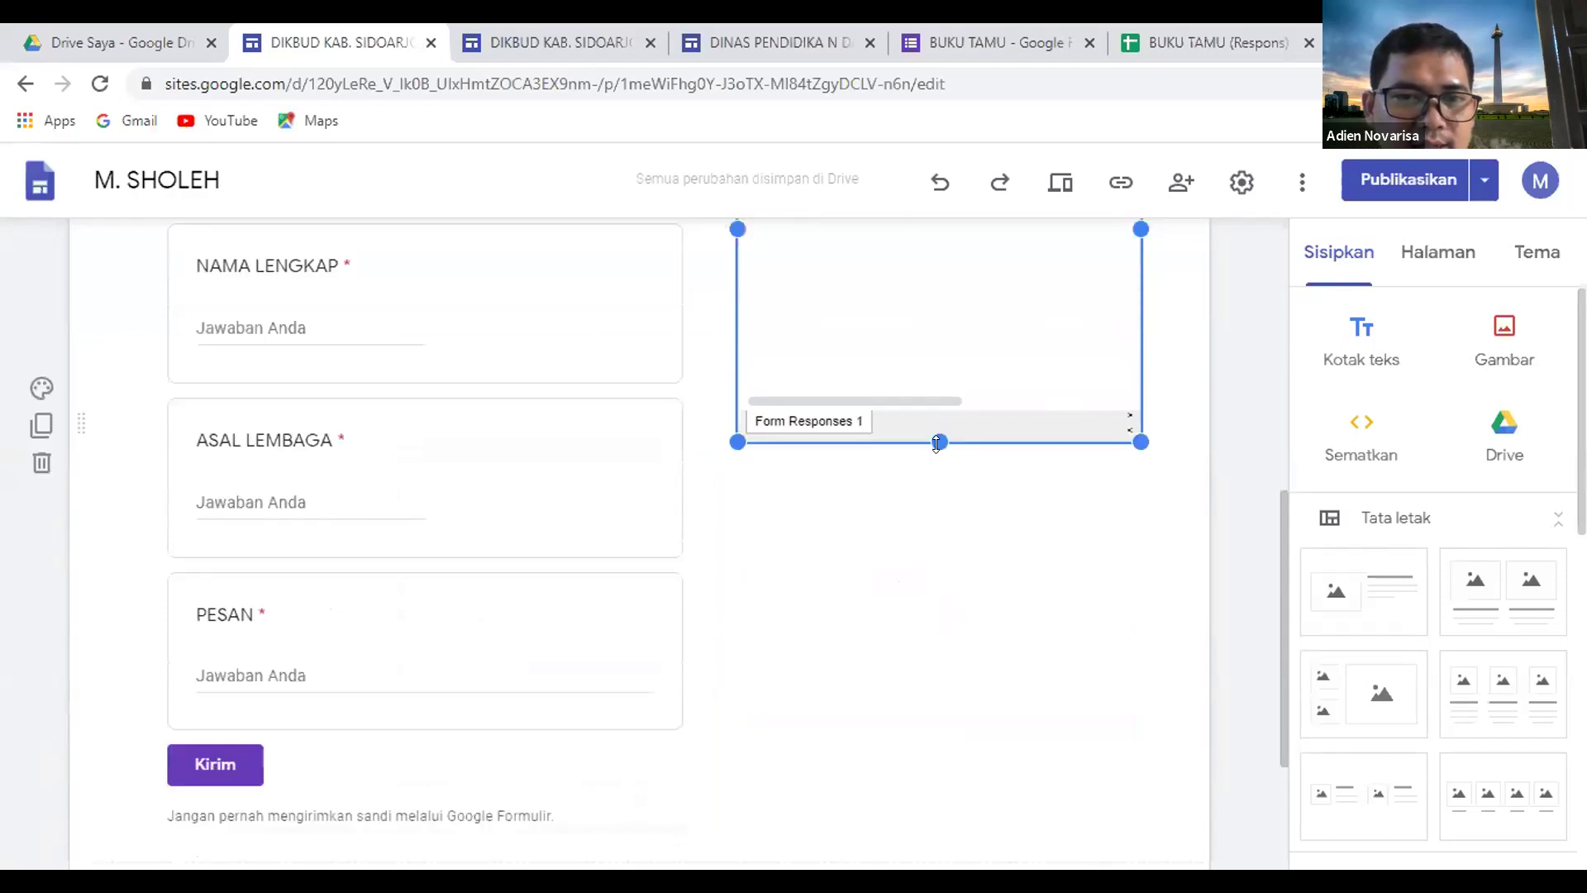
pyautogui.click(937, 444)
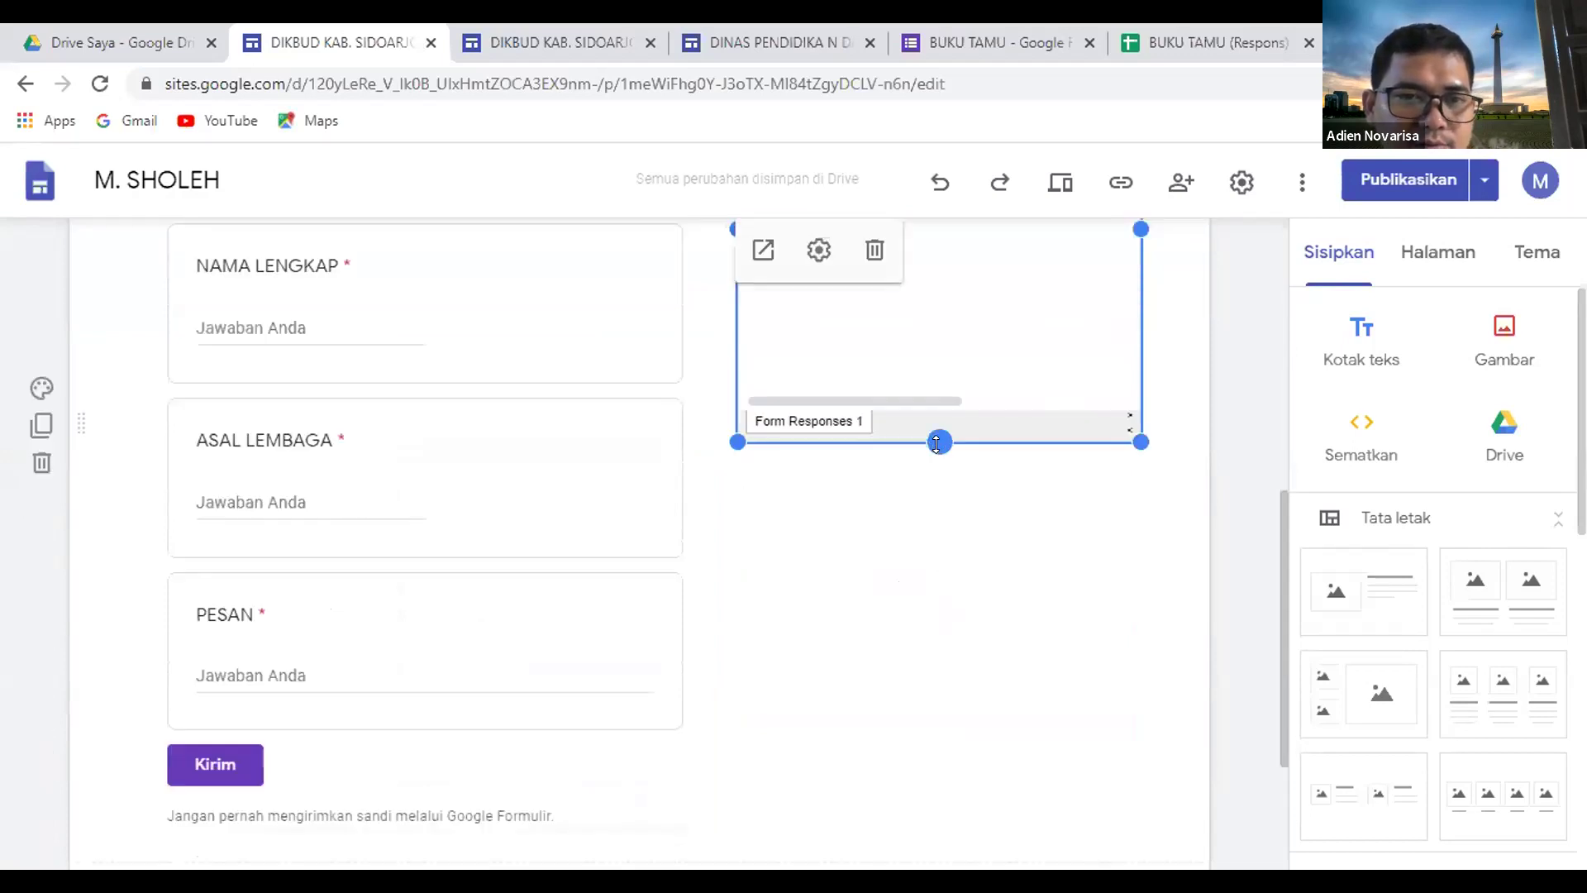
pyautogui.moveTo(937, 444); pyautogui.dragTo(942, 807)
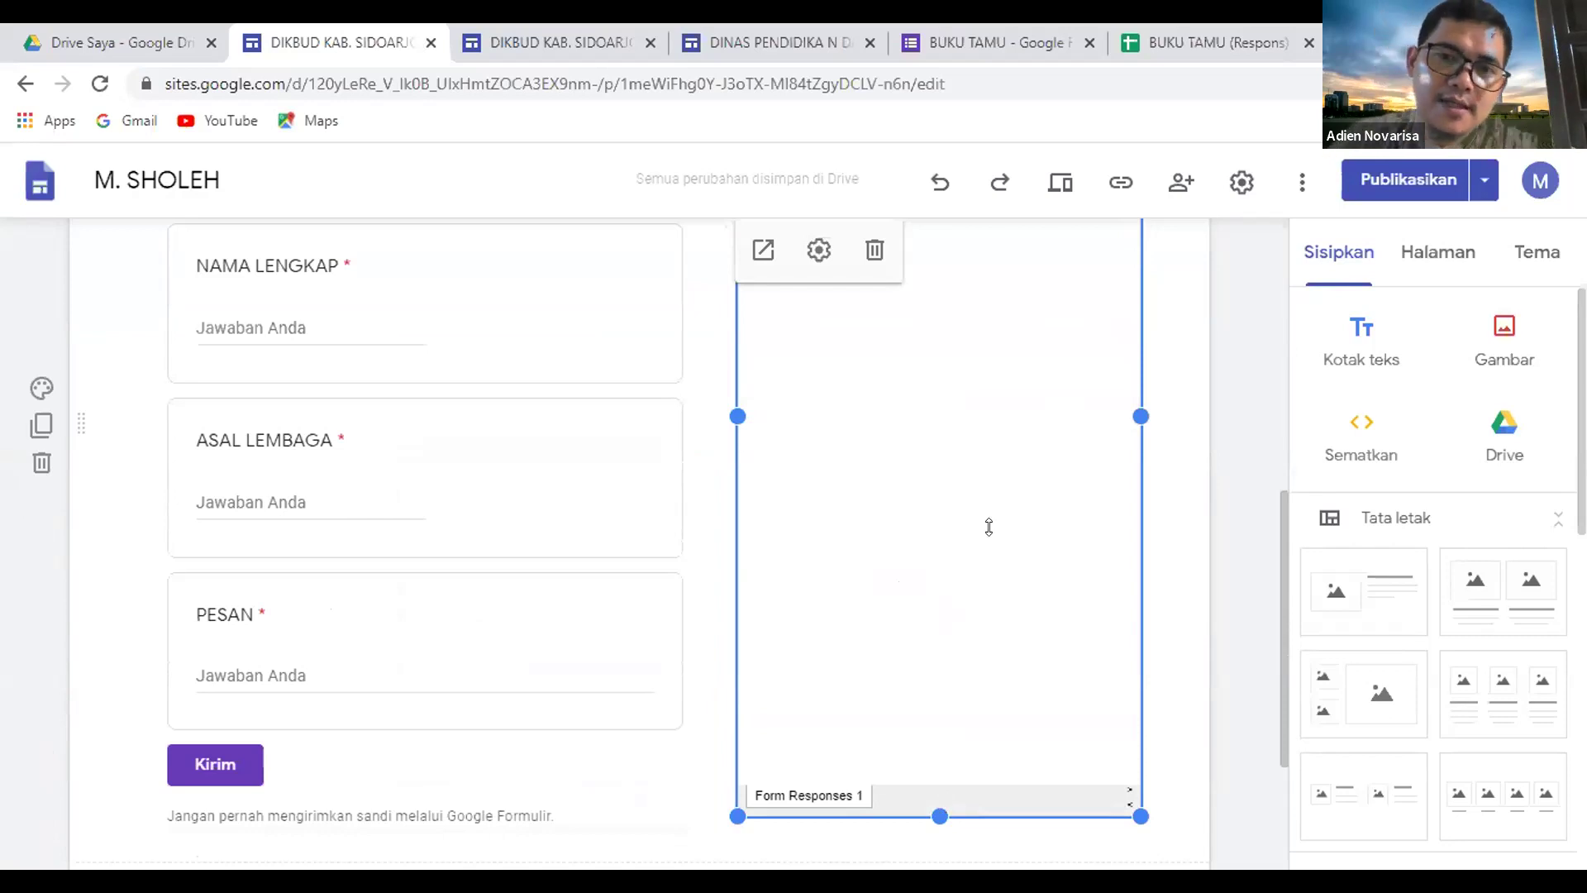
# Start publishing the site with Publikasikan.
pyautogui.scroll(5, 982, 527)
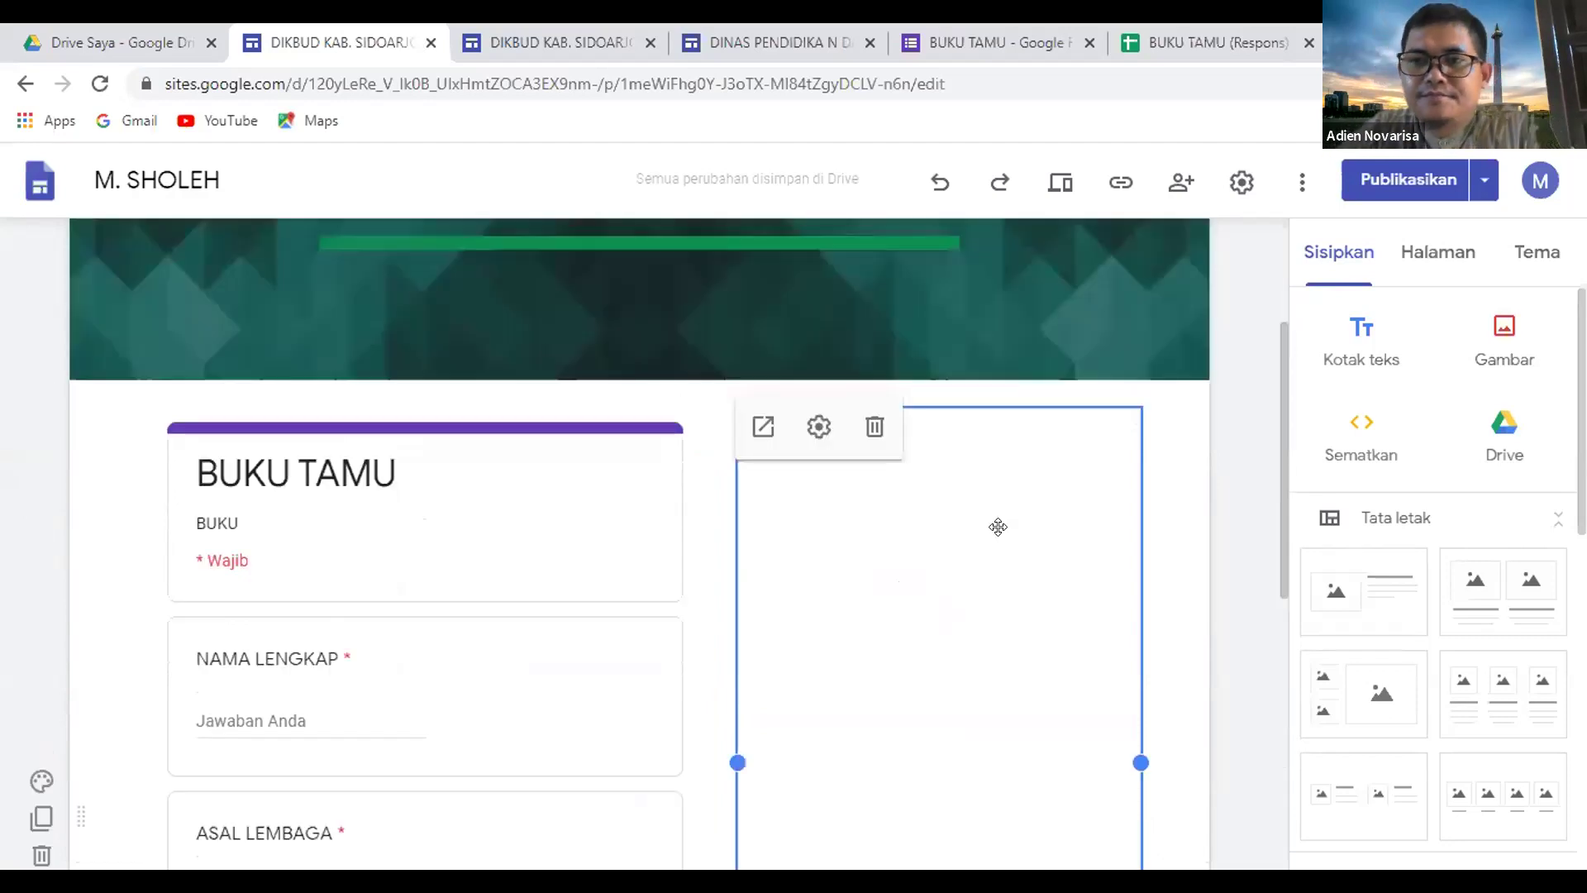
pyautogui.scroll(1, 995, 524)
pyautogui.scroll(2, 1117, 371)
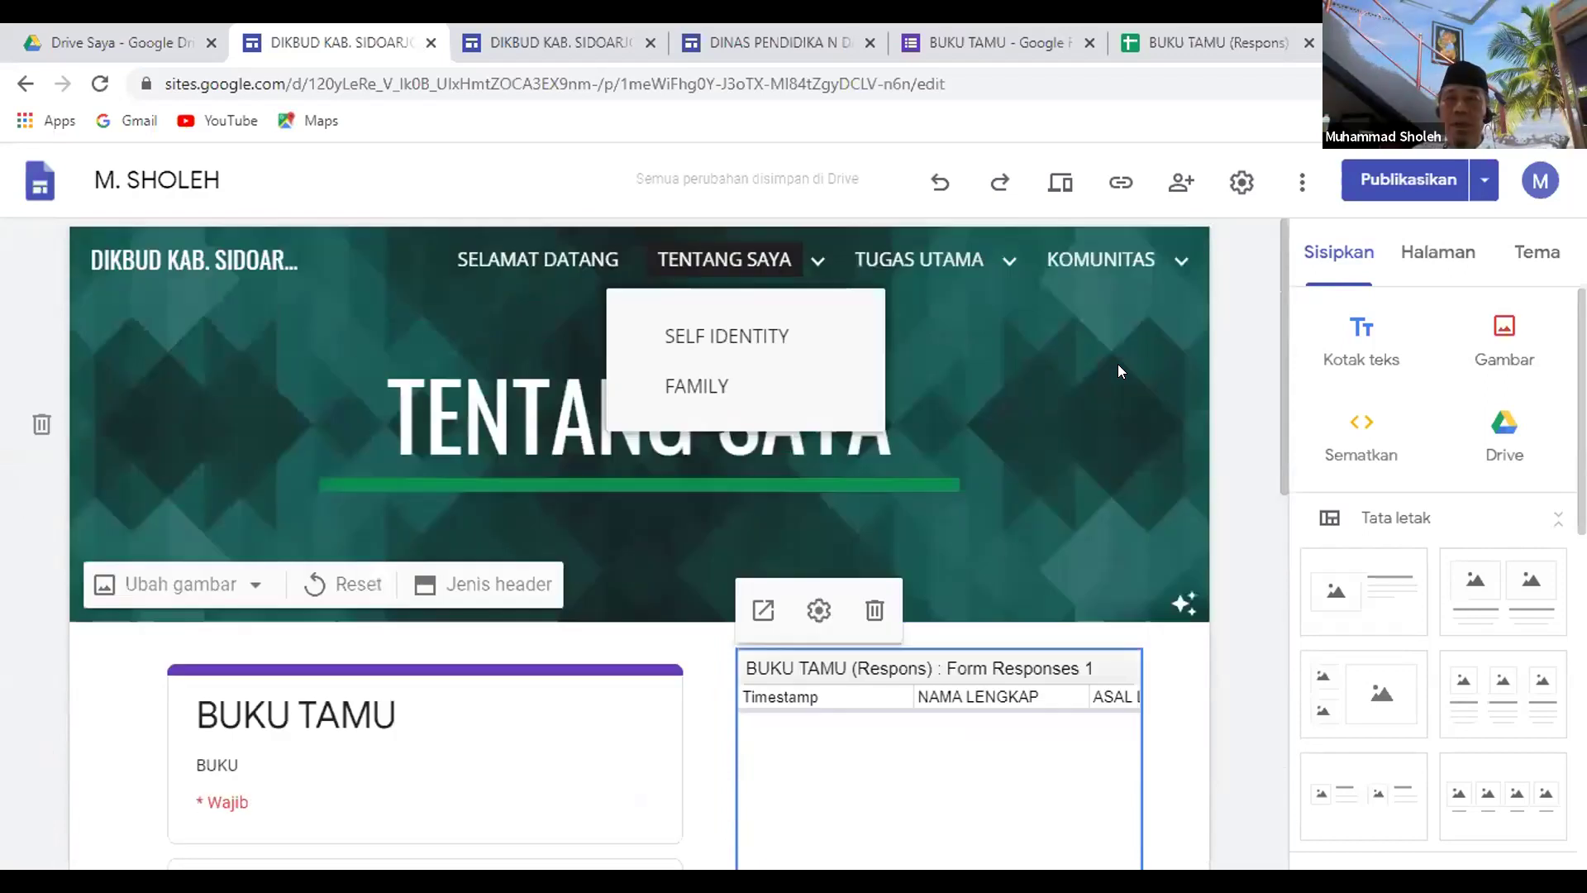
pyautogui.click(1417, 179)
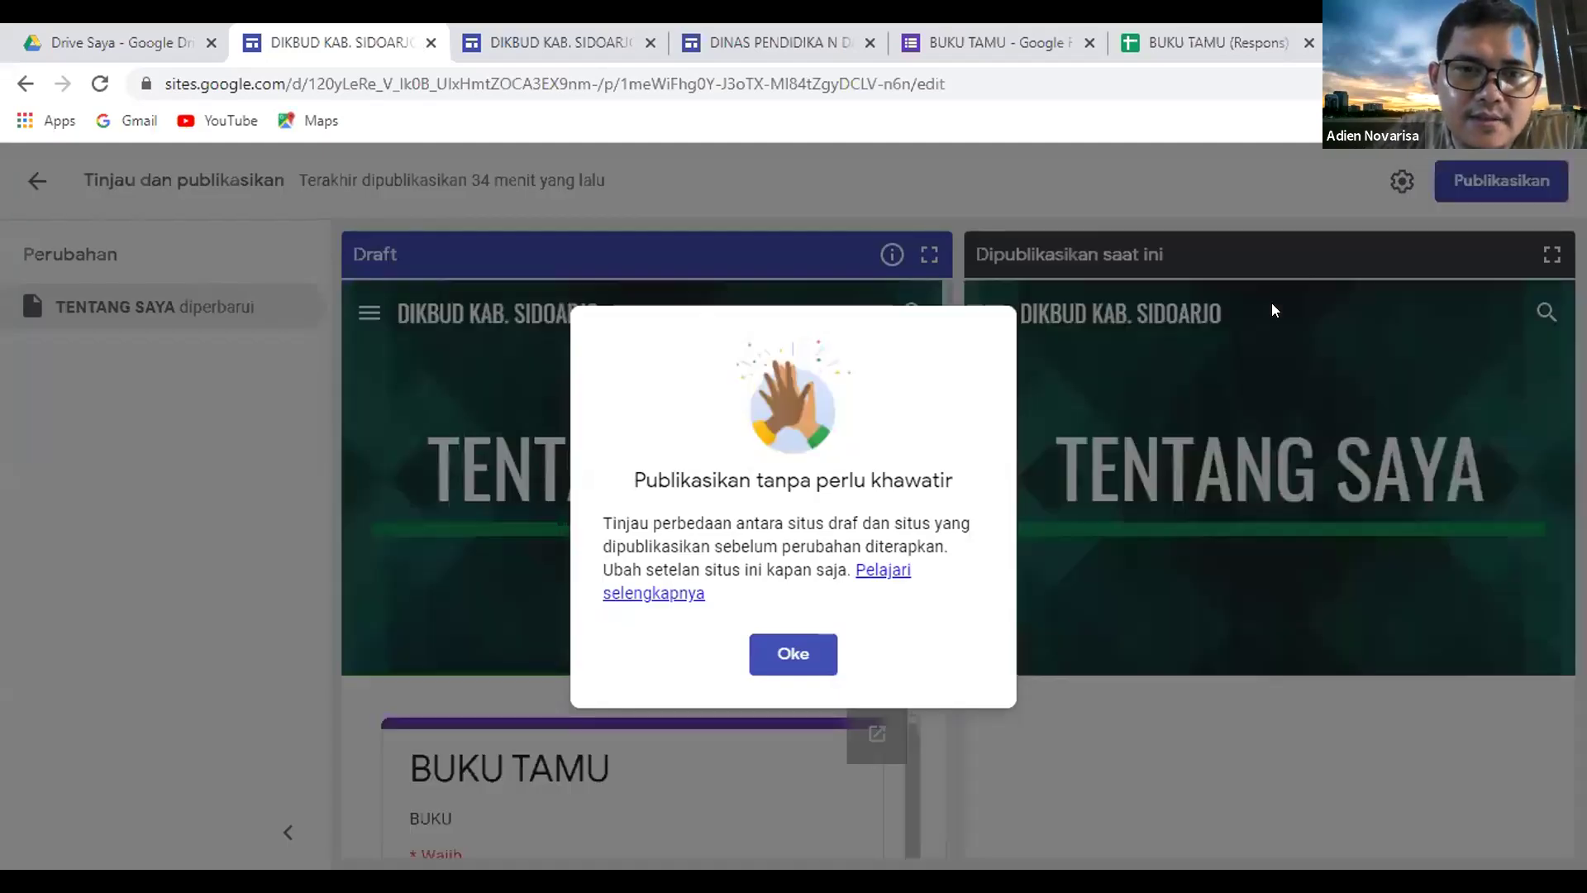
# Dismiss the publishing intro and publish the TENTANG SAYA changes to the live site.
pyautogui.click(781, 643)
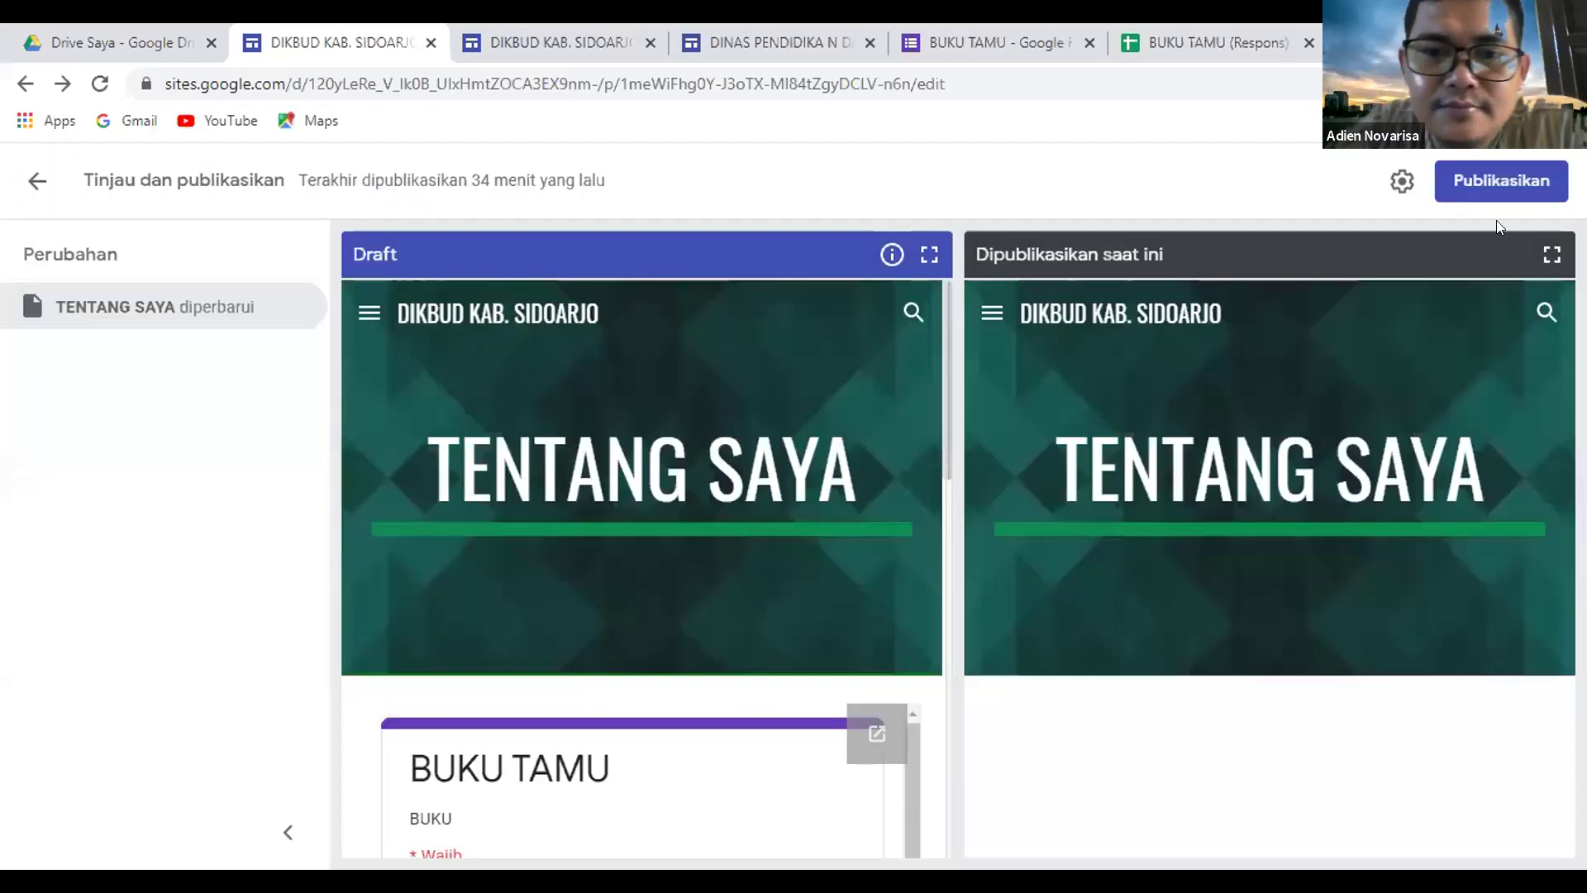
pyautogui.click(1481, 180)
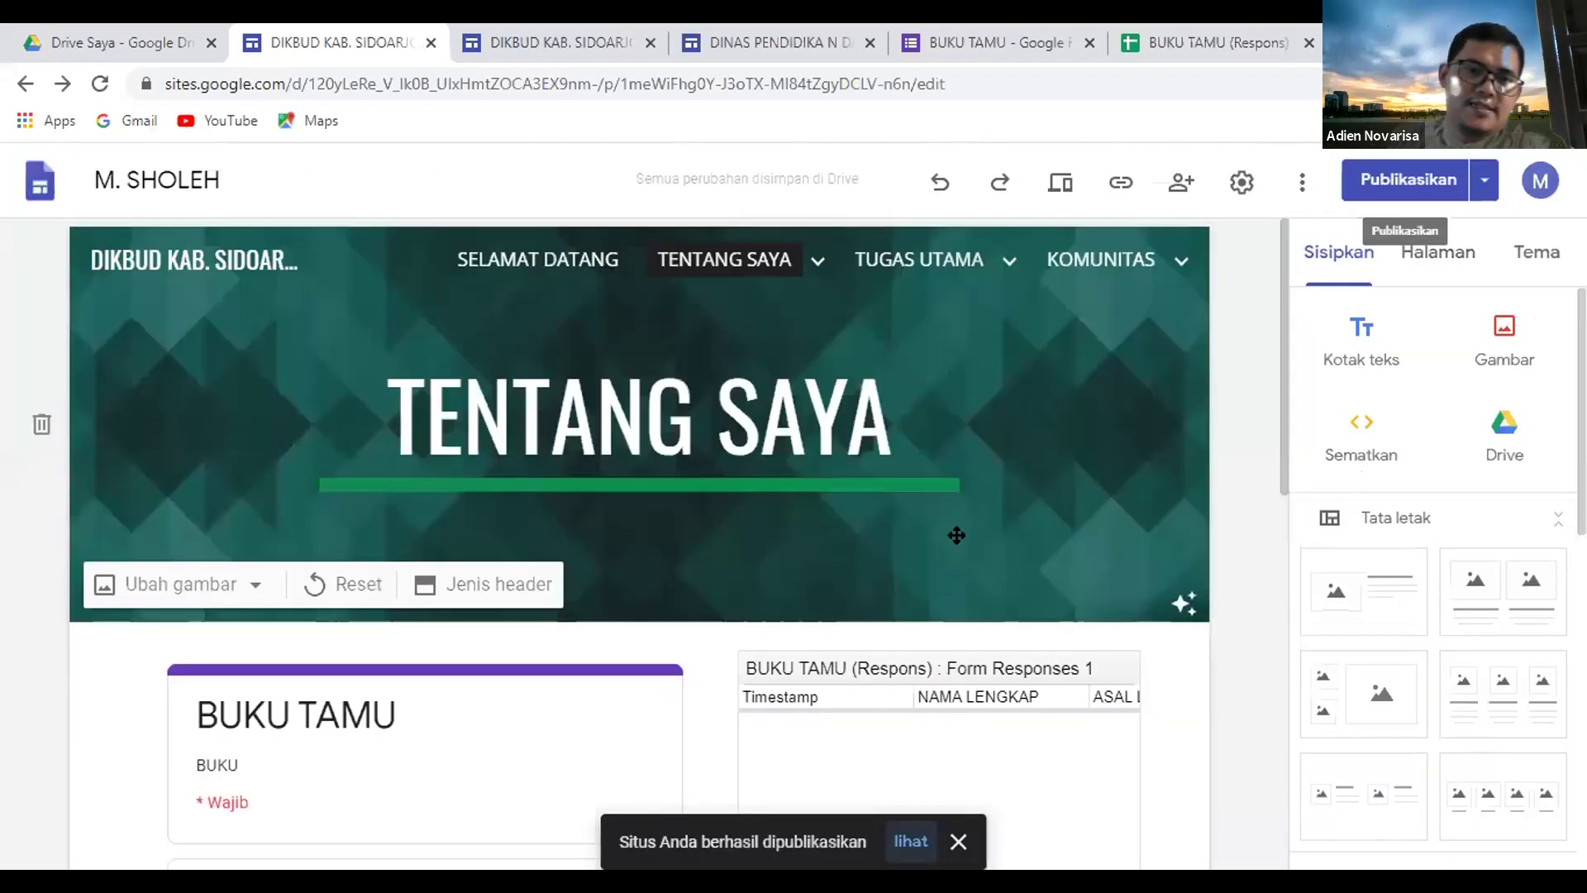
# Open the dropdown menu beside Publikasikan for the DIKBUD KAB. SIDOARJO site.
pyautogui.scroll(-4, 953, 546)
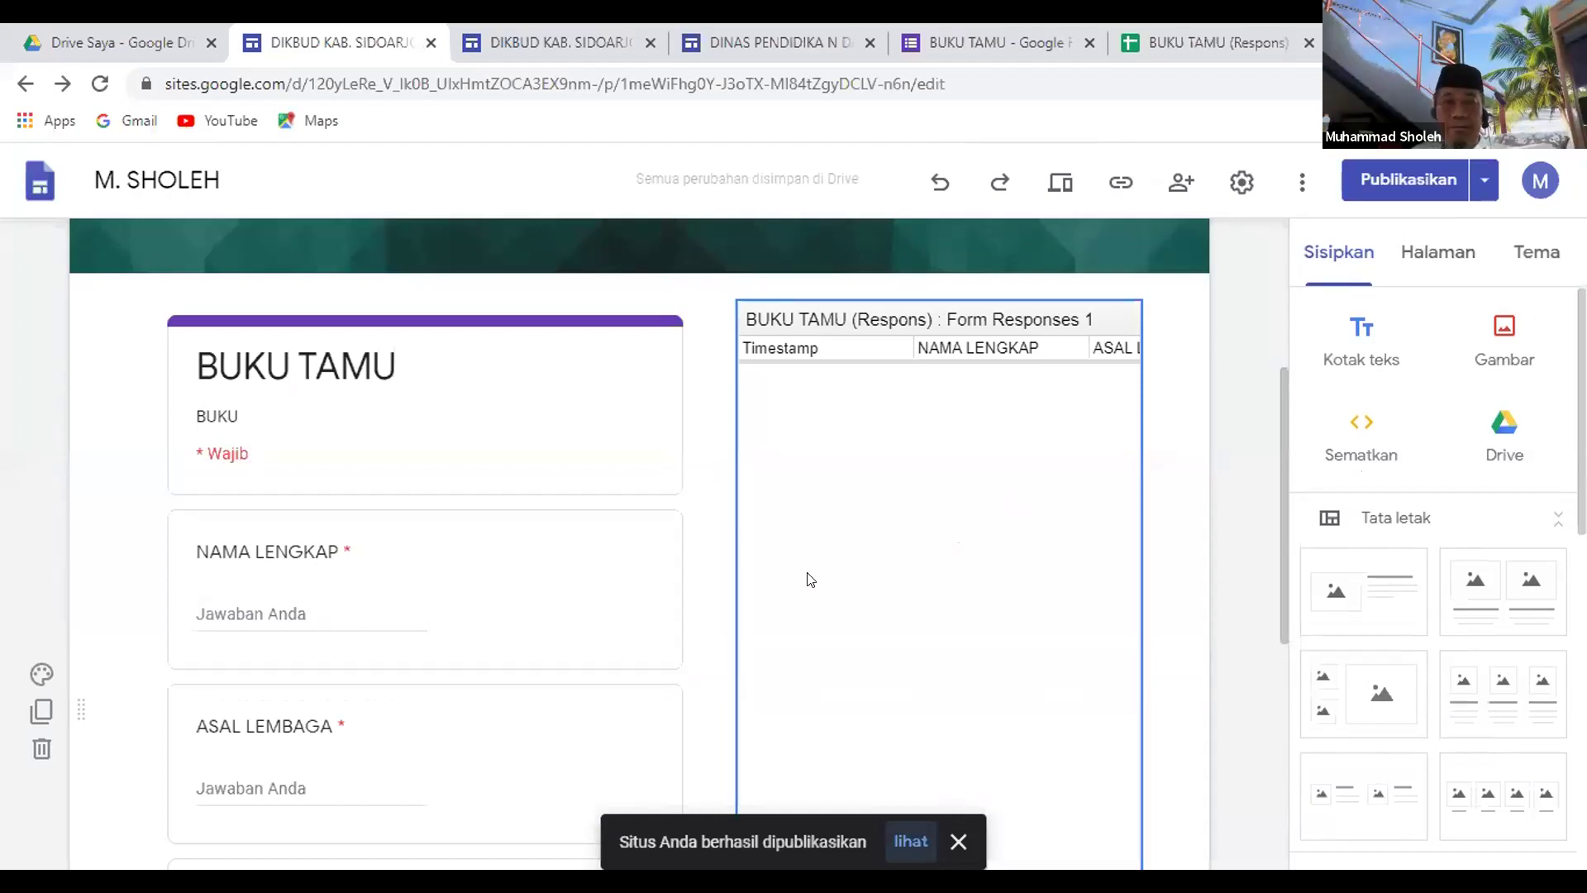
pyautogui.scroll(4, 743, 304)
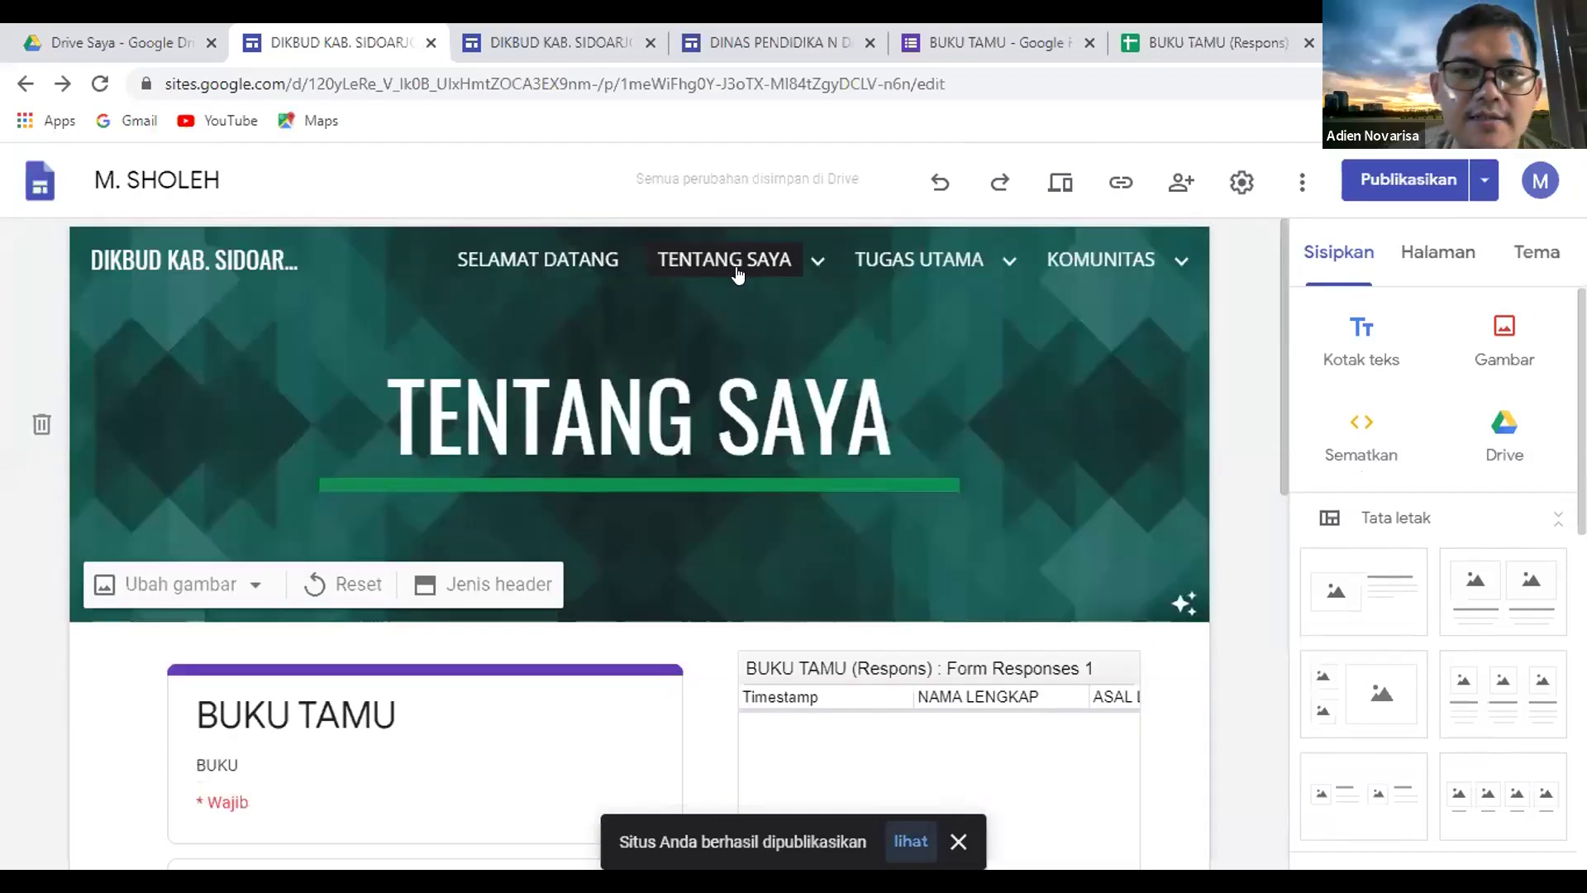
pyautogui.moveTo(738, 274)
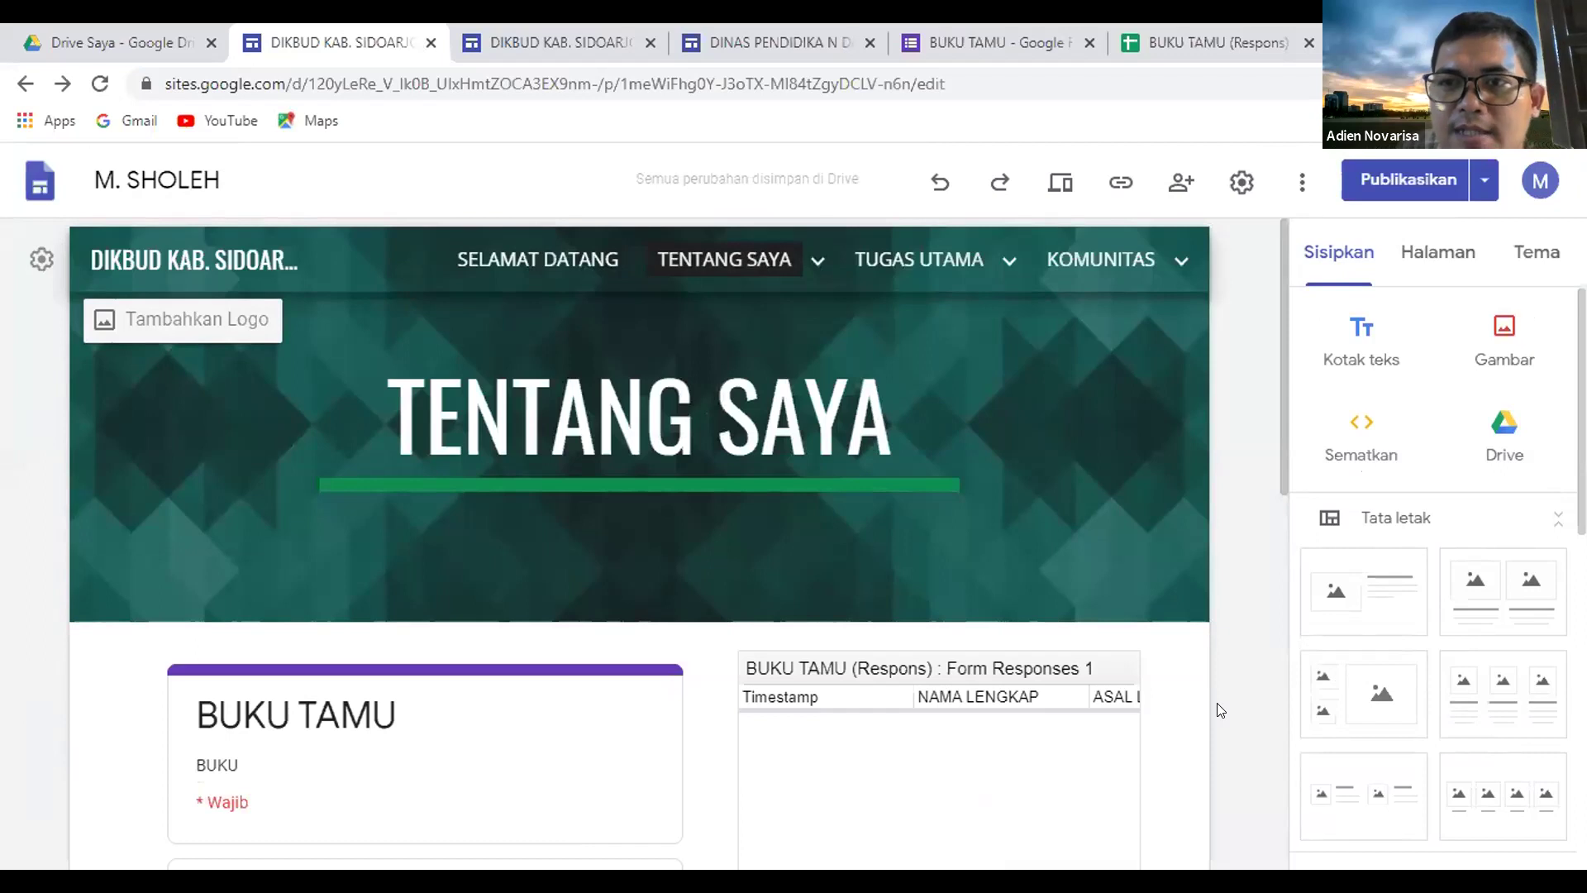
pyautogui.click(1480, 184)
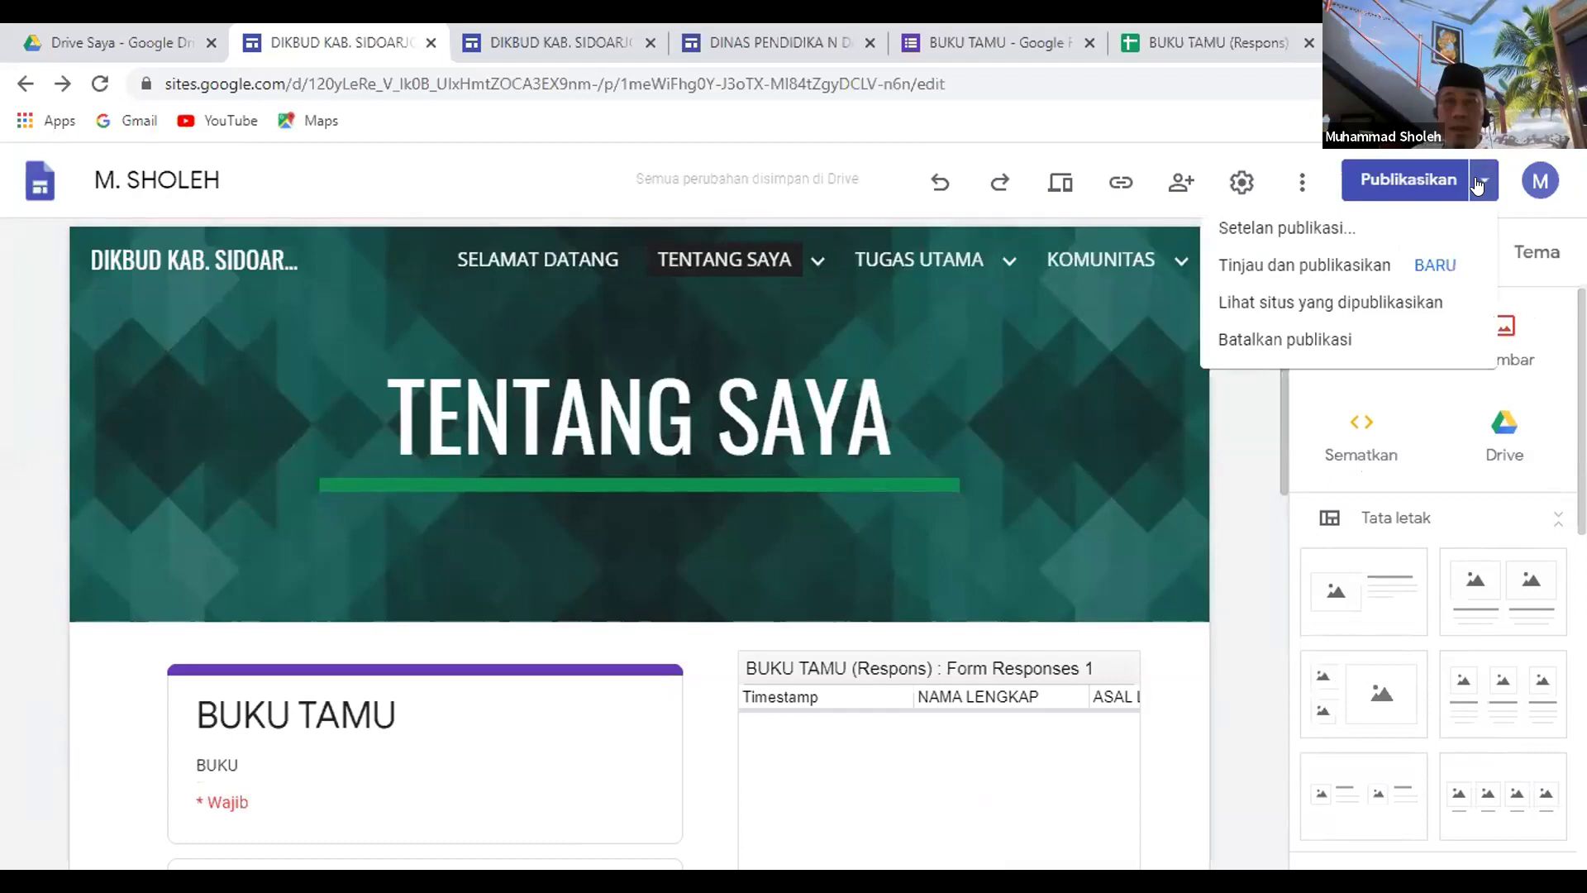
# View the published site and scroll through TENTANG SAYA's form and responses sheet.
pyautogui.click(1324, 303)
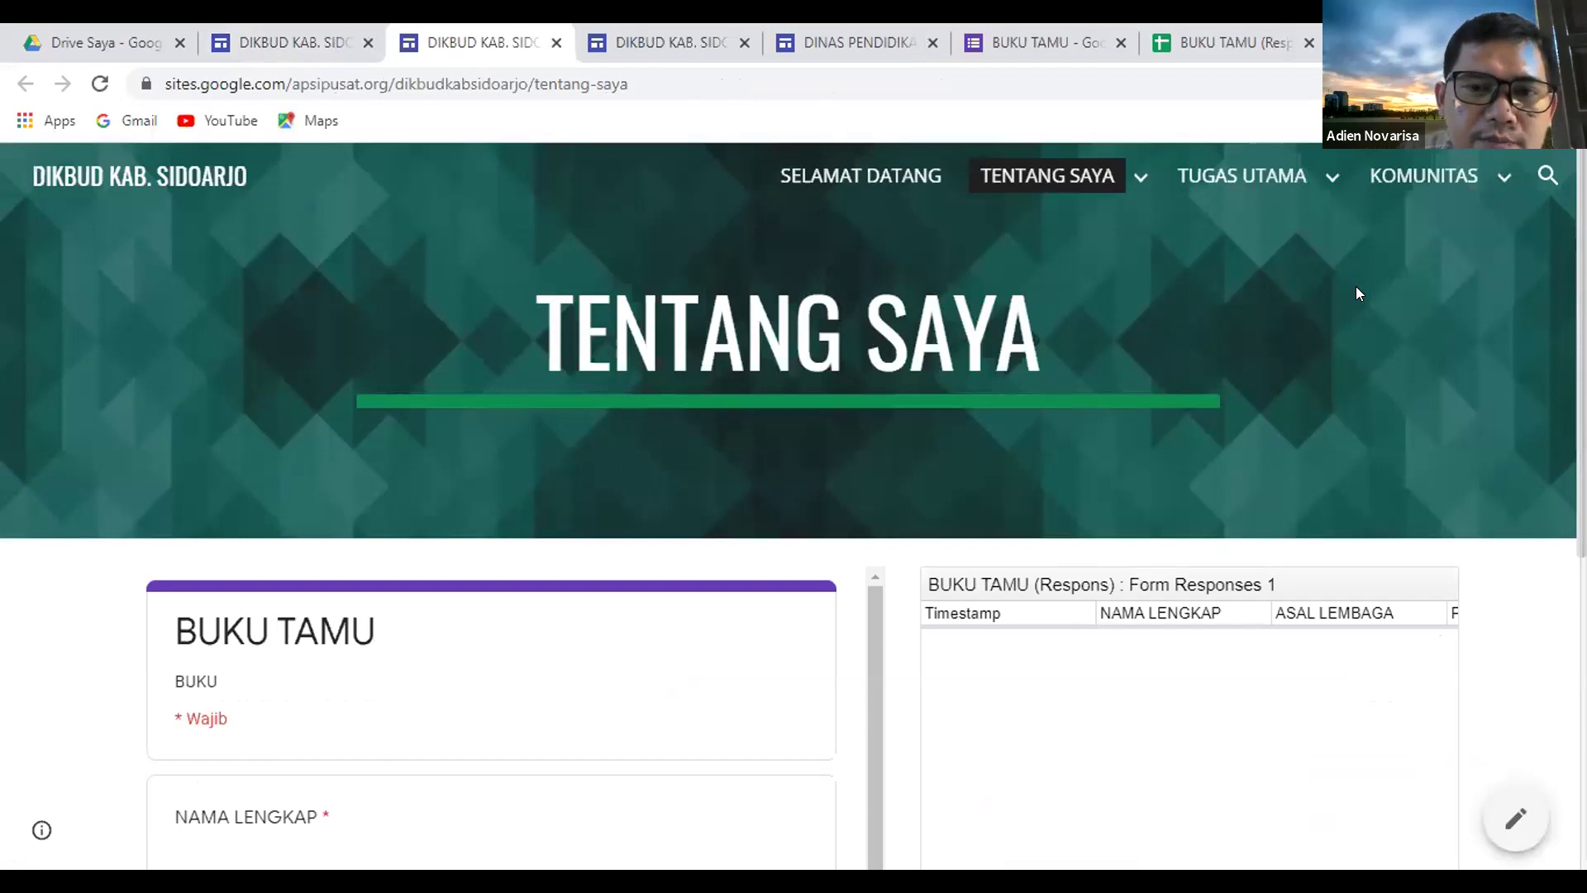
pyautogui.scroll(-3, 1355, 287)
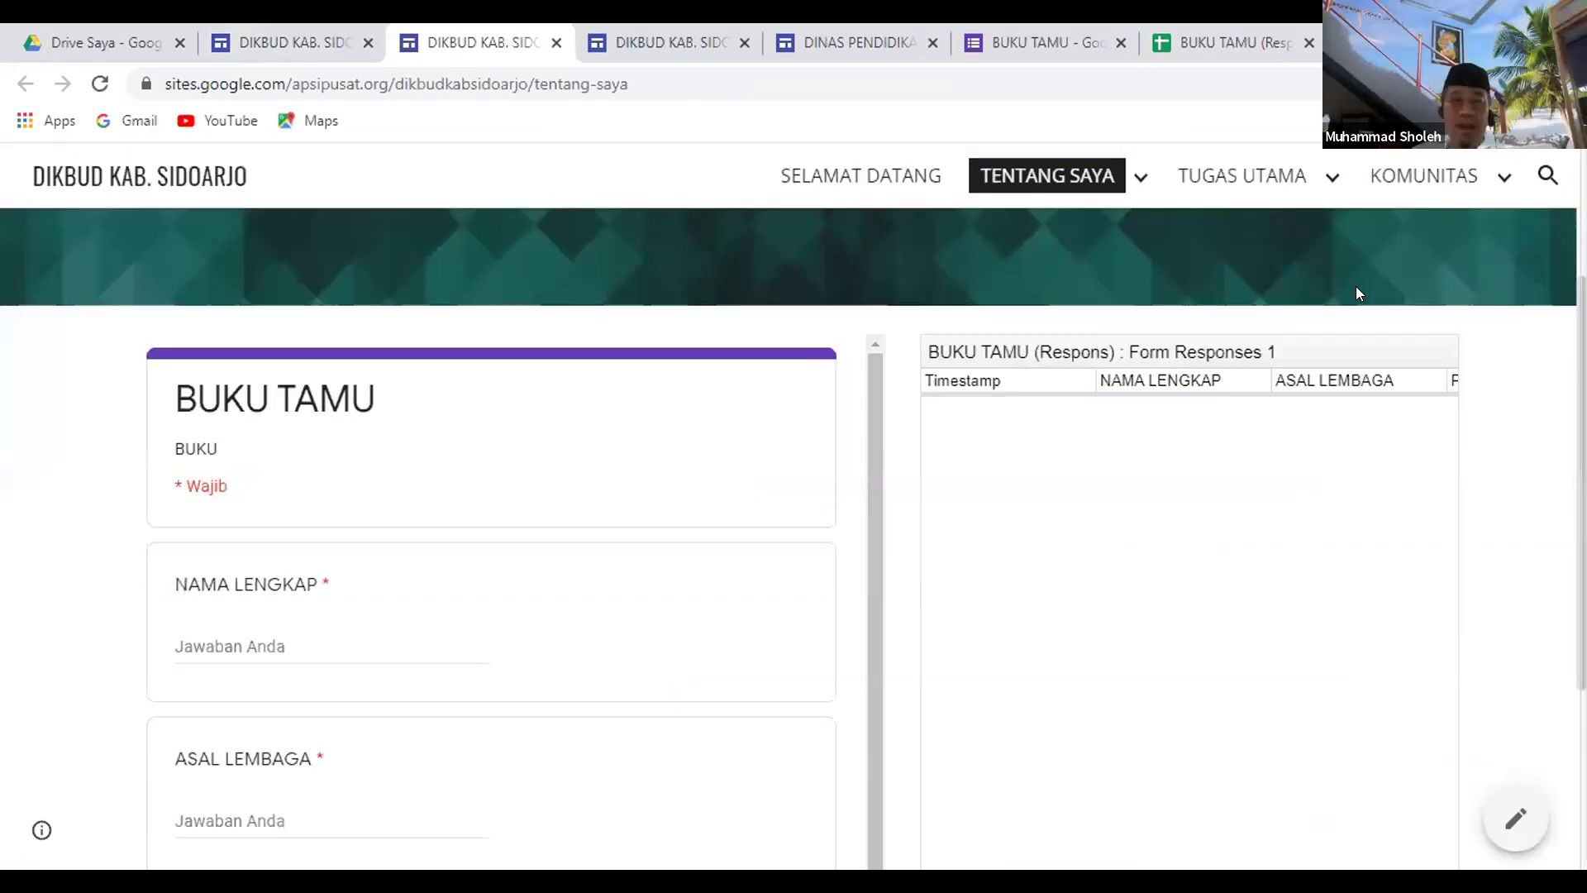
pyautogui.scroll(-4, 1356, 286)
pyautogui.scroll(7, 1359, 293)
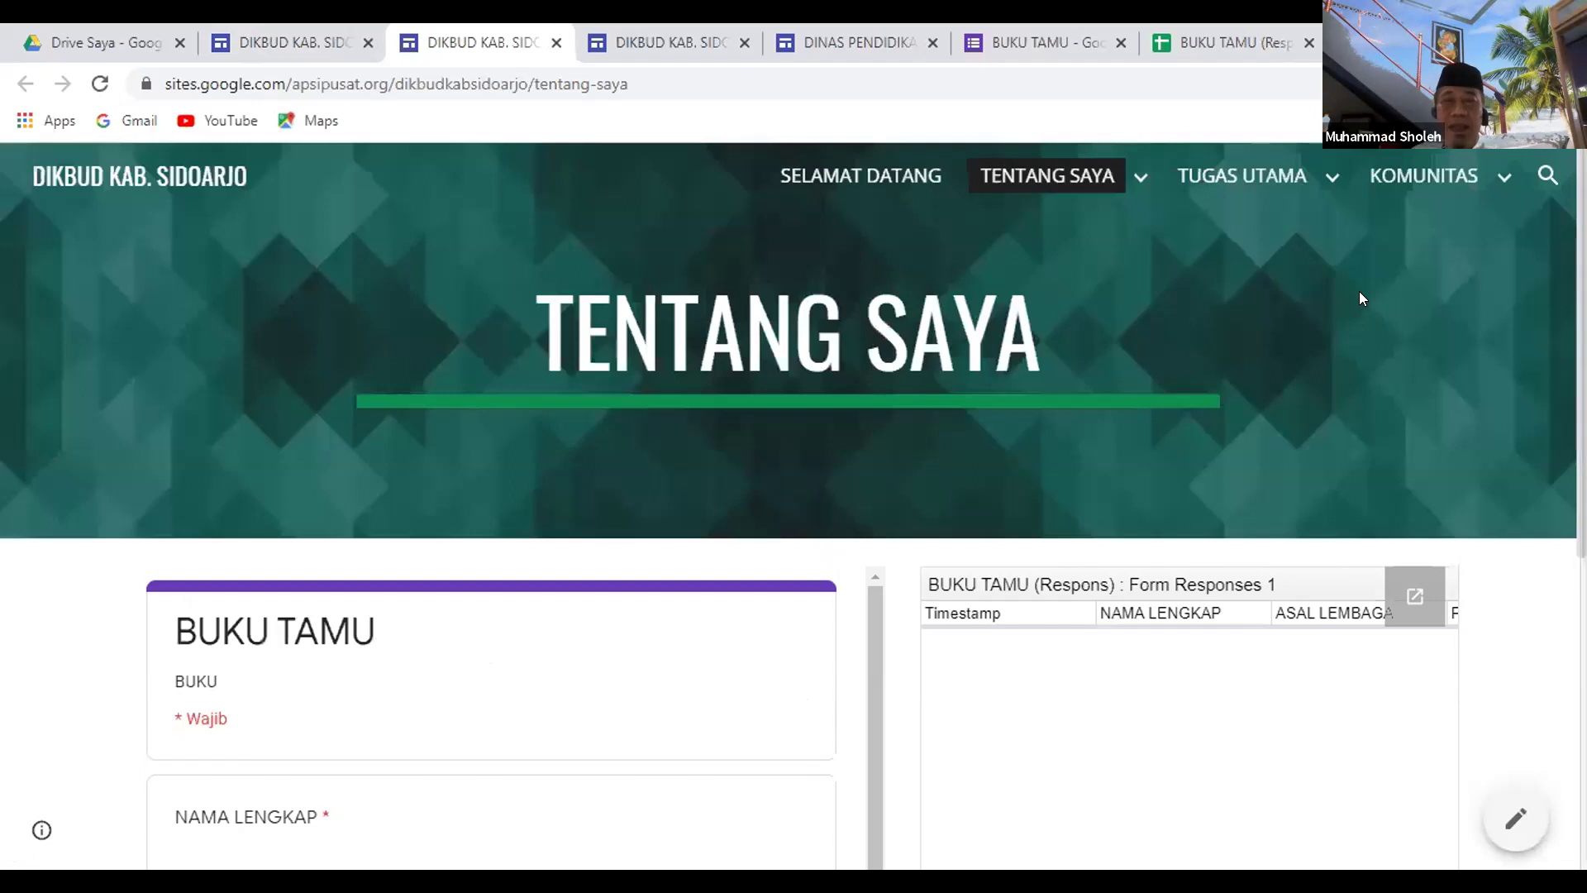
pyautogui.scroll(-4, 1359, 291)
pyautogui.scroll(4, 1363, 300)
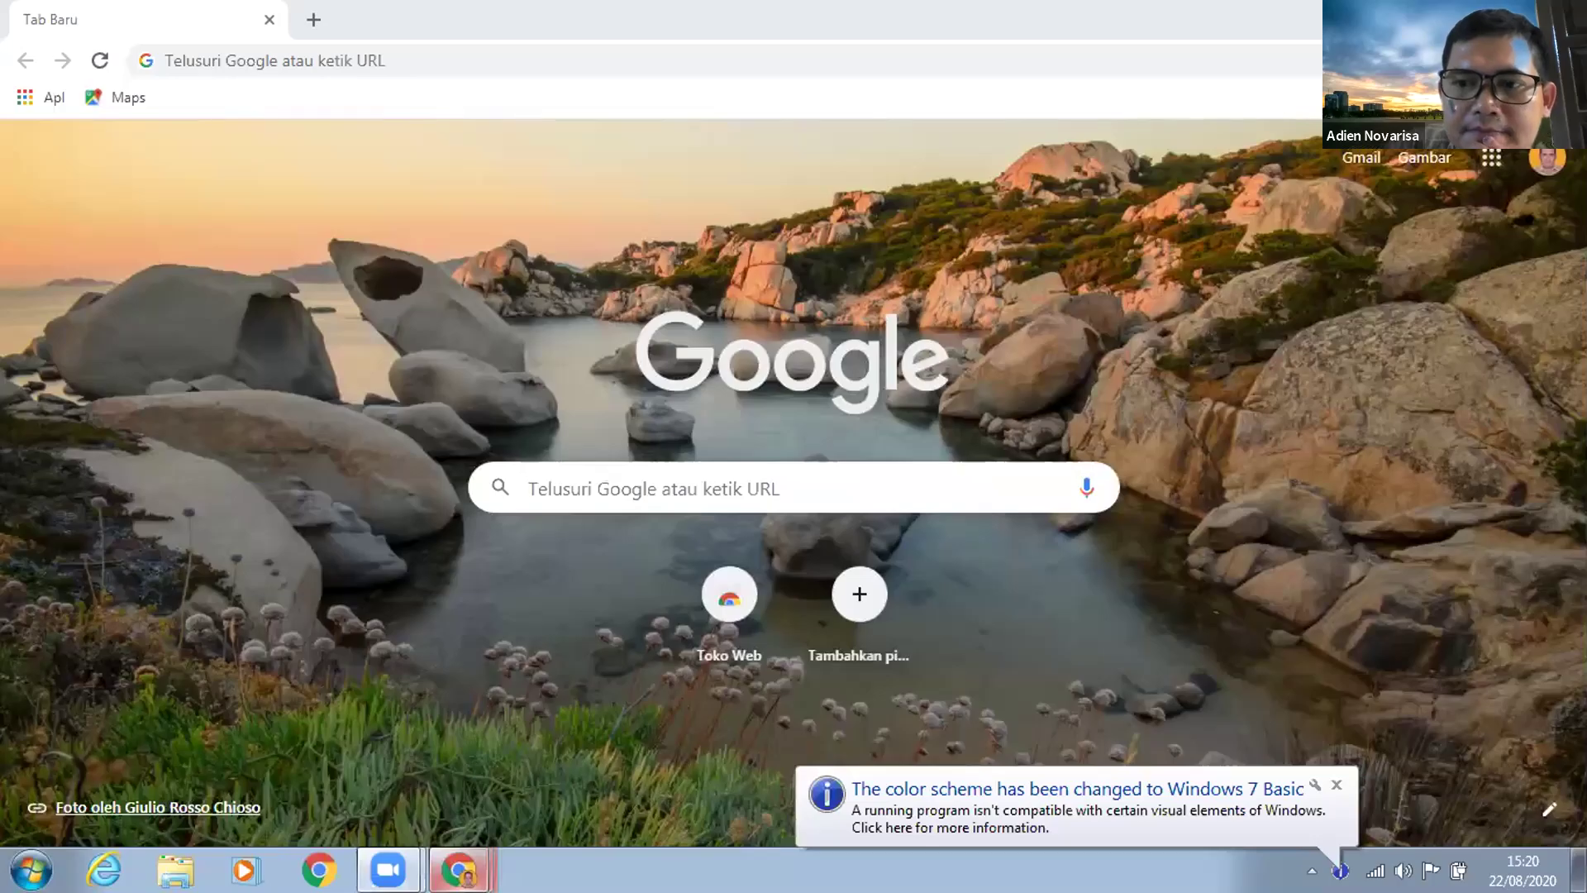
# Switch to the PORTOFOLIO DIGITAL editor, select its page ID in the address, then go to My Drive.
pyautogui.moveTo(459, 869)
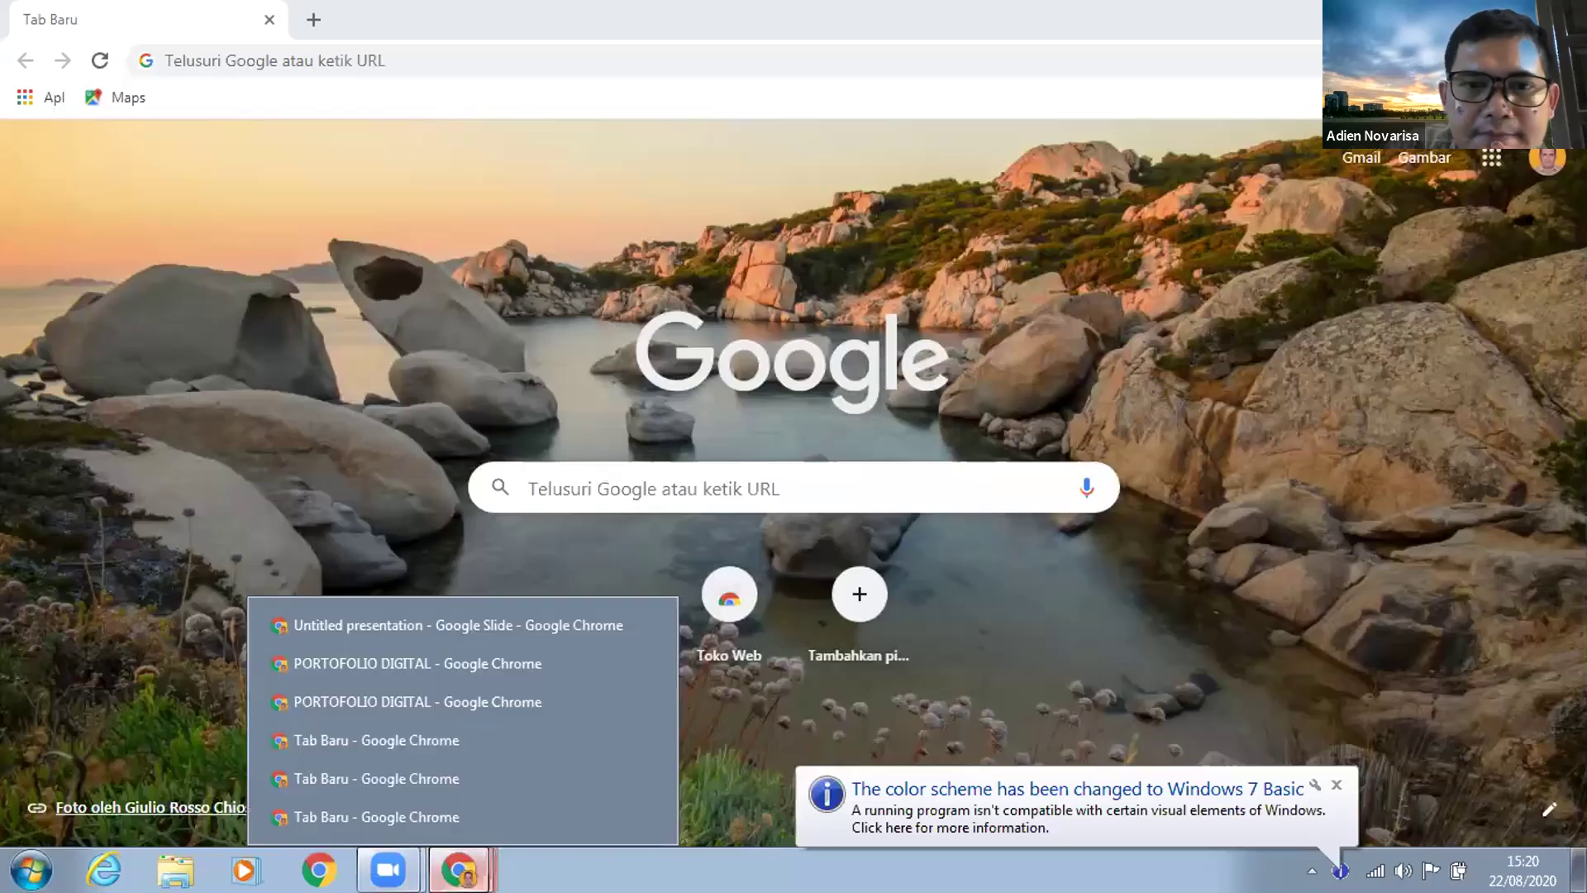
pyautogui.click(307, 659)
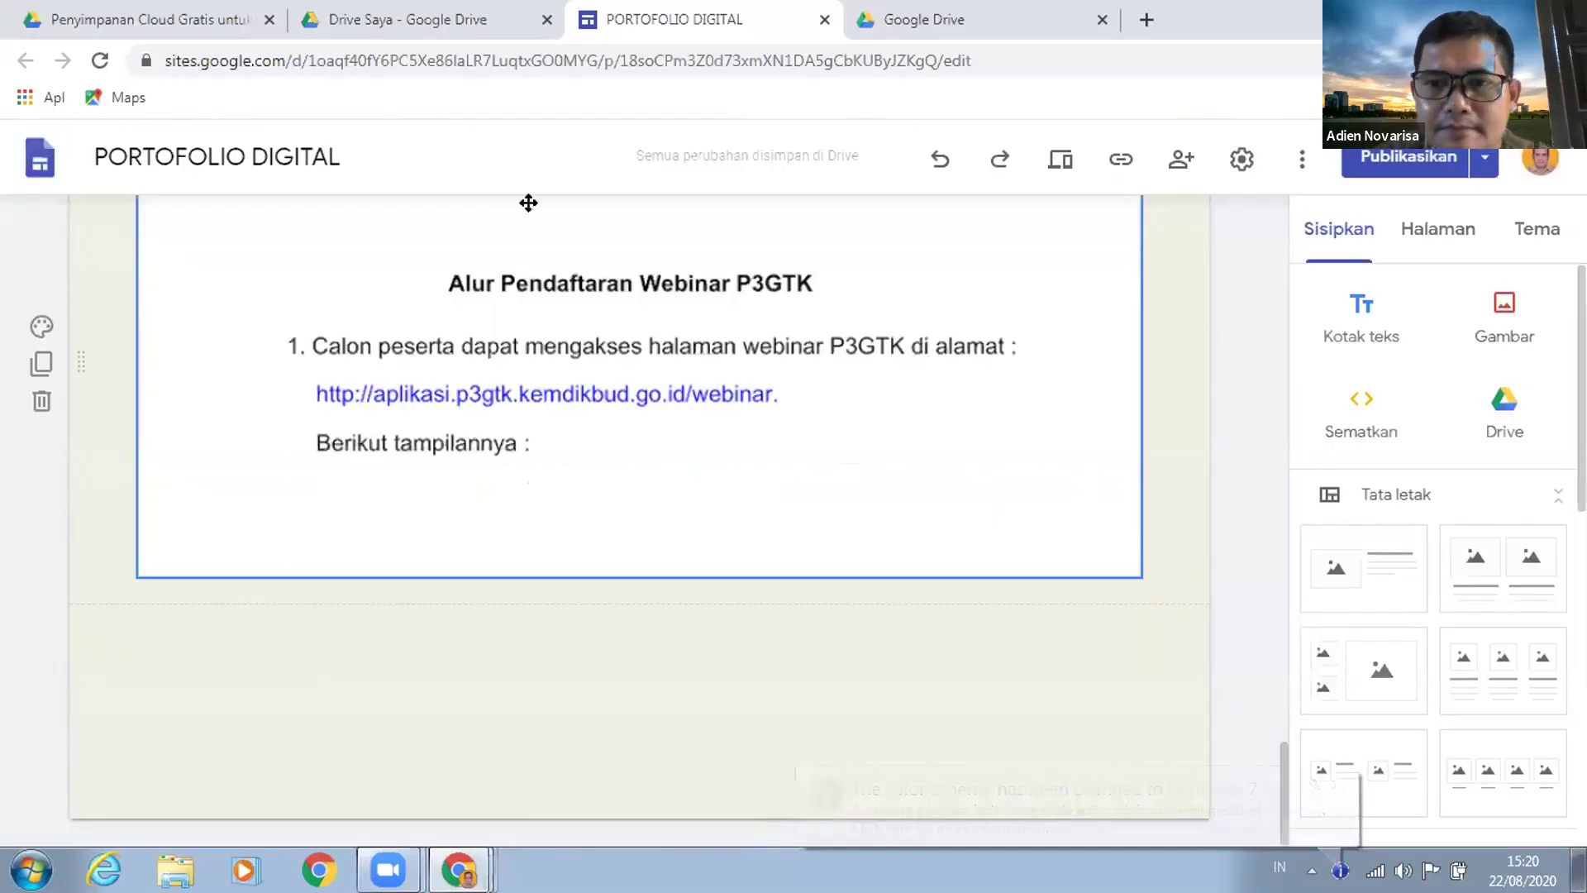
pyautogui.click(734, 65)
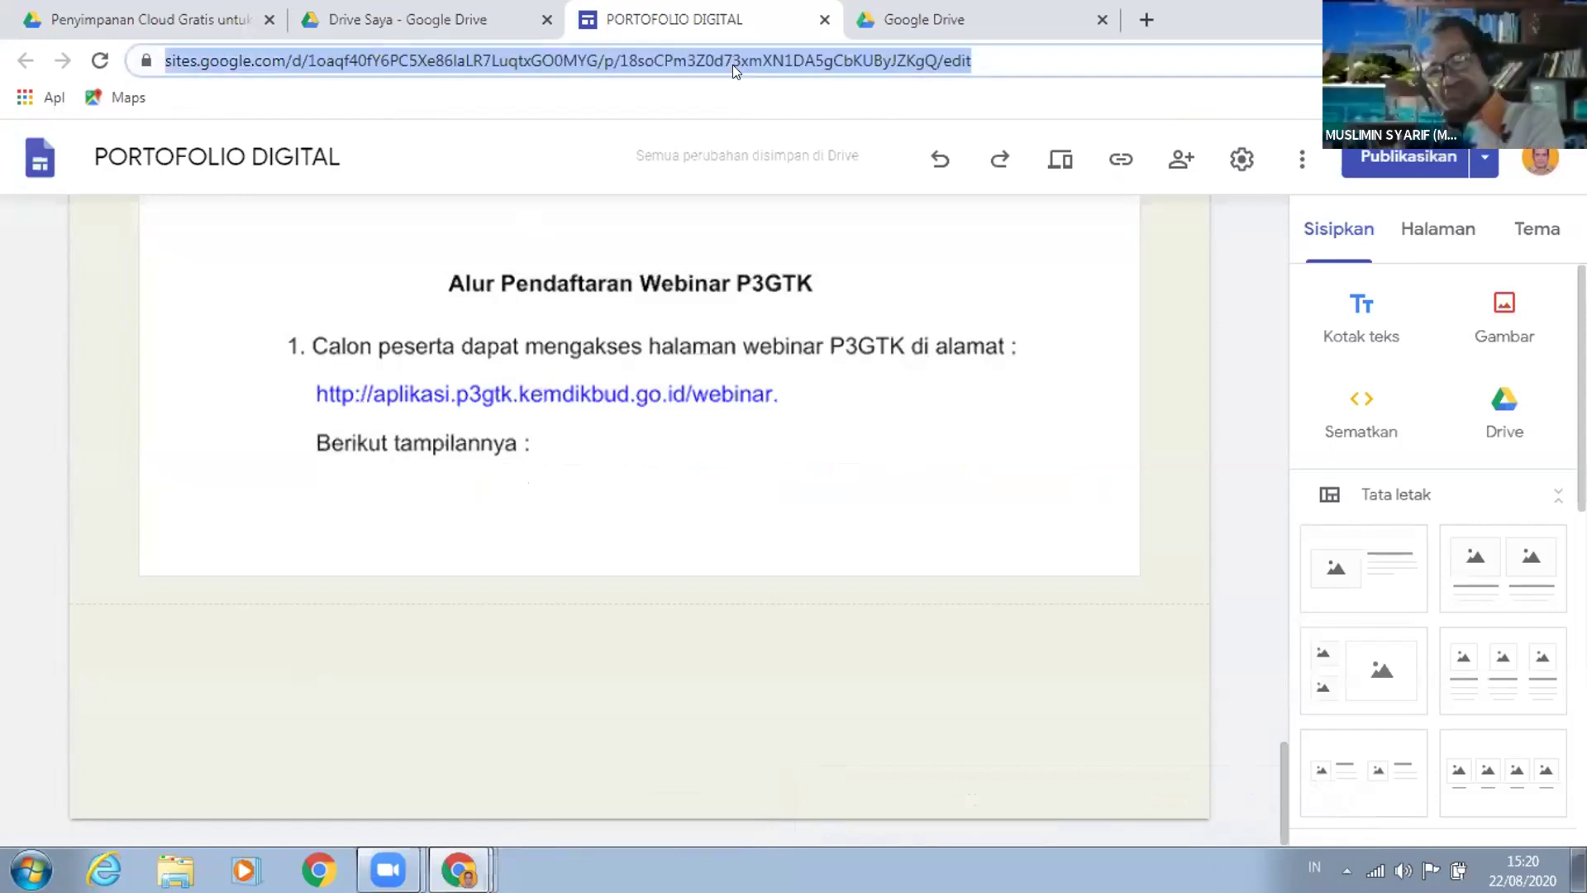
pyautogui.doubleClick(733, 65)
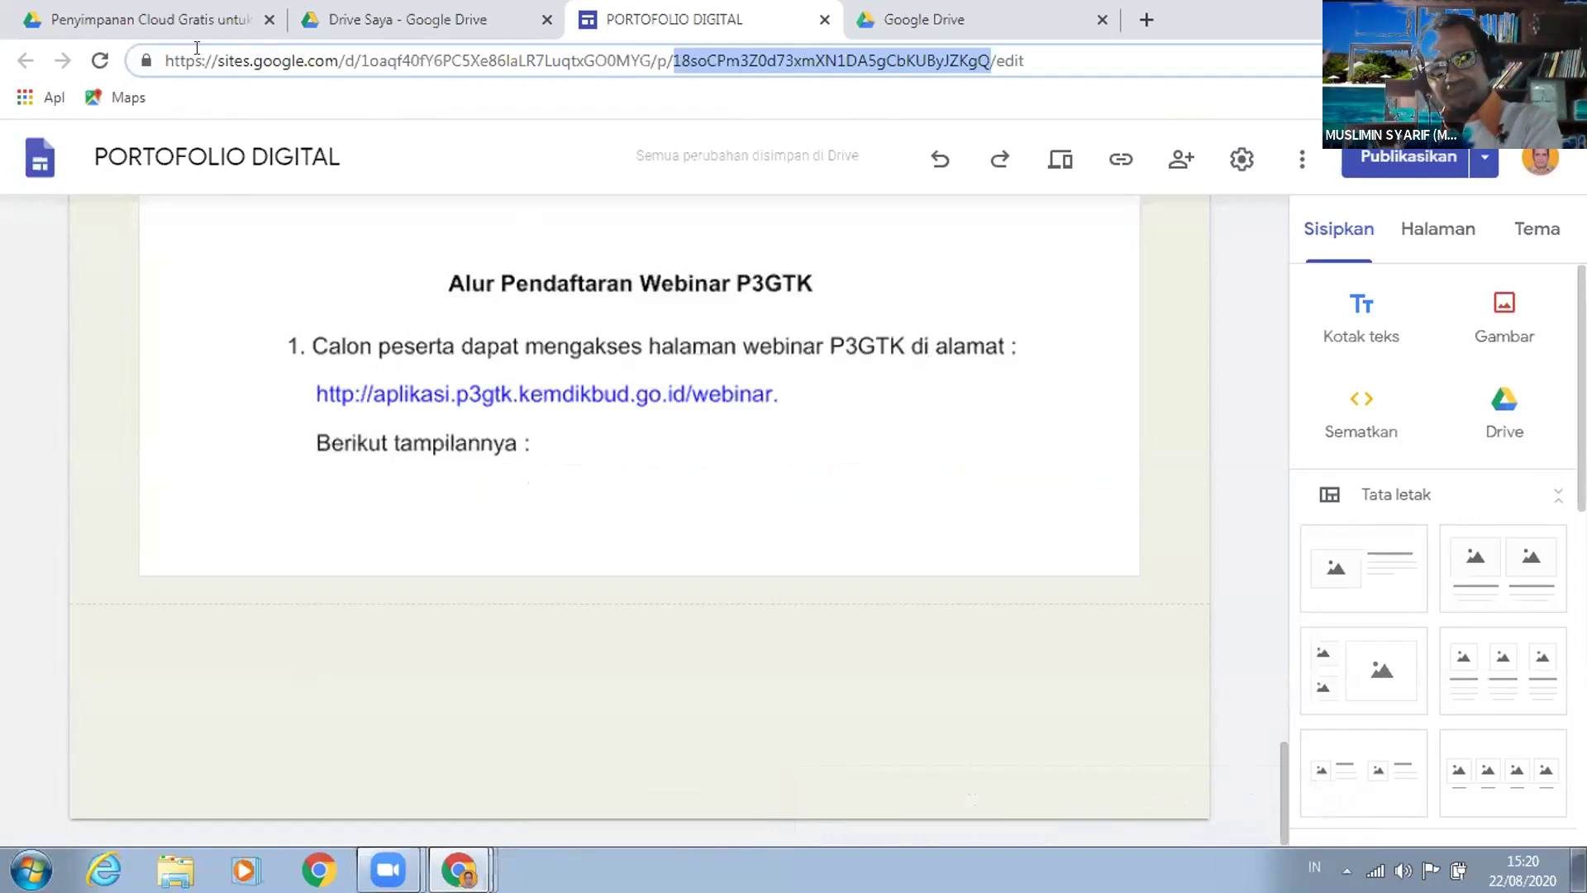
pyautogui.click(348, 25)
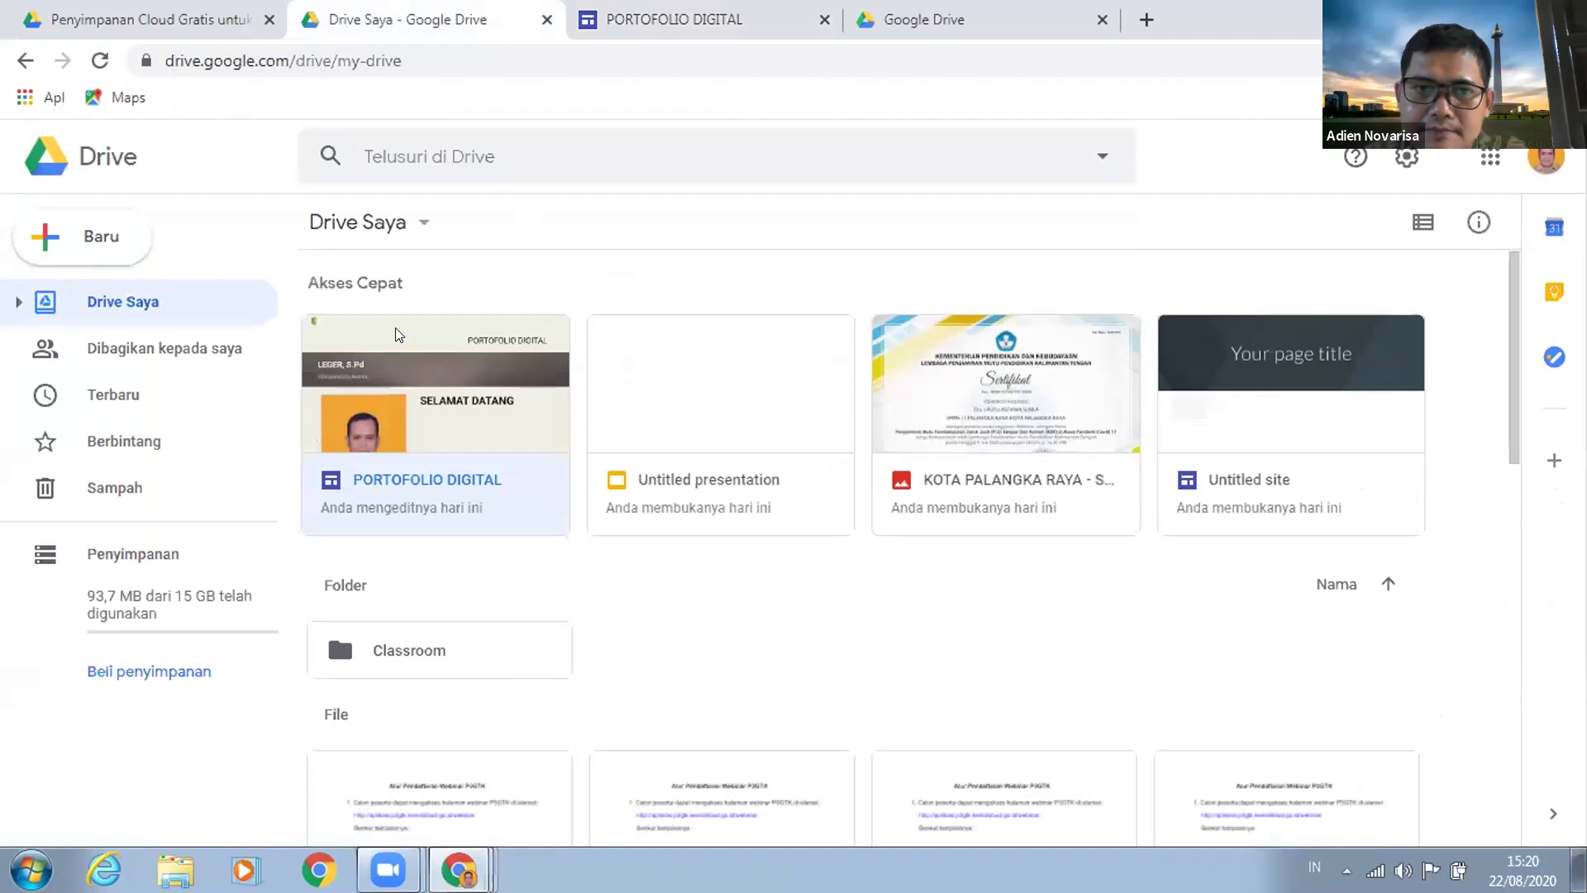
# Open the PORTOFOLIO DIGITAL site from its Akses Cepat card in My Drive.
pyautogui.click(391, 422)
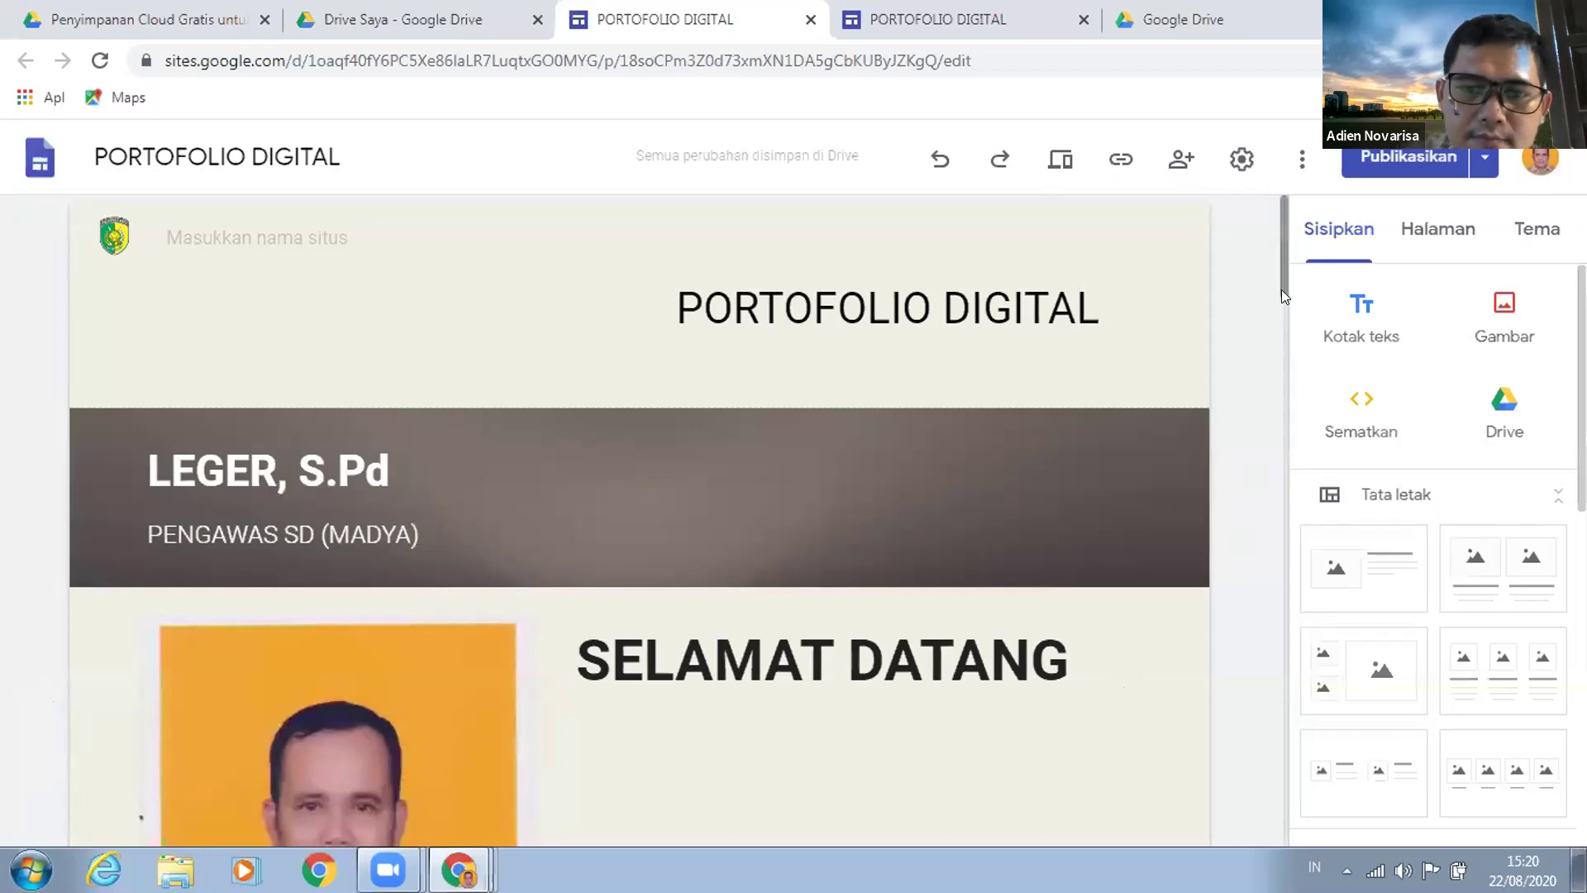
pyautogui.scroll(-1, 1275, 309)
pyautogui.scroll(-10, 1273, 392)
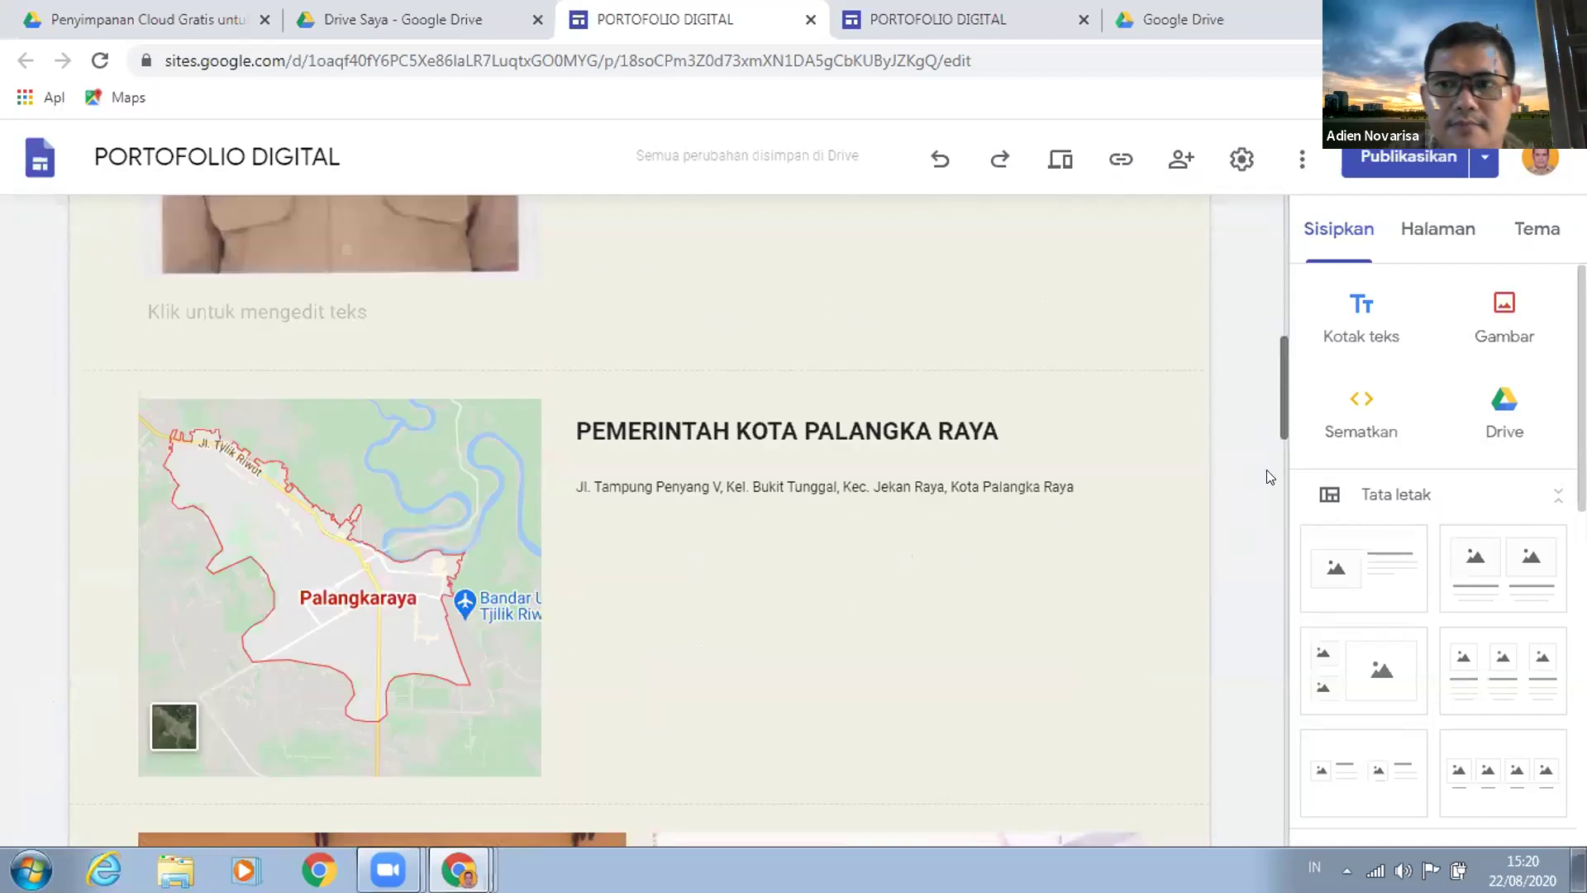
pyautogui.scroll(-3, 1266, 496)
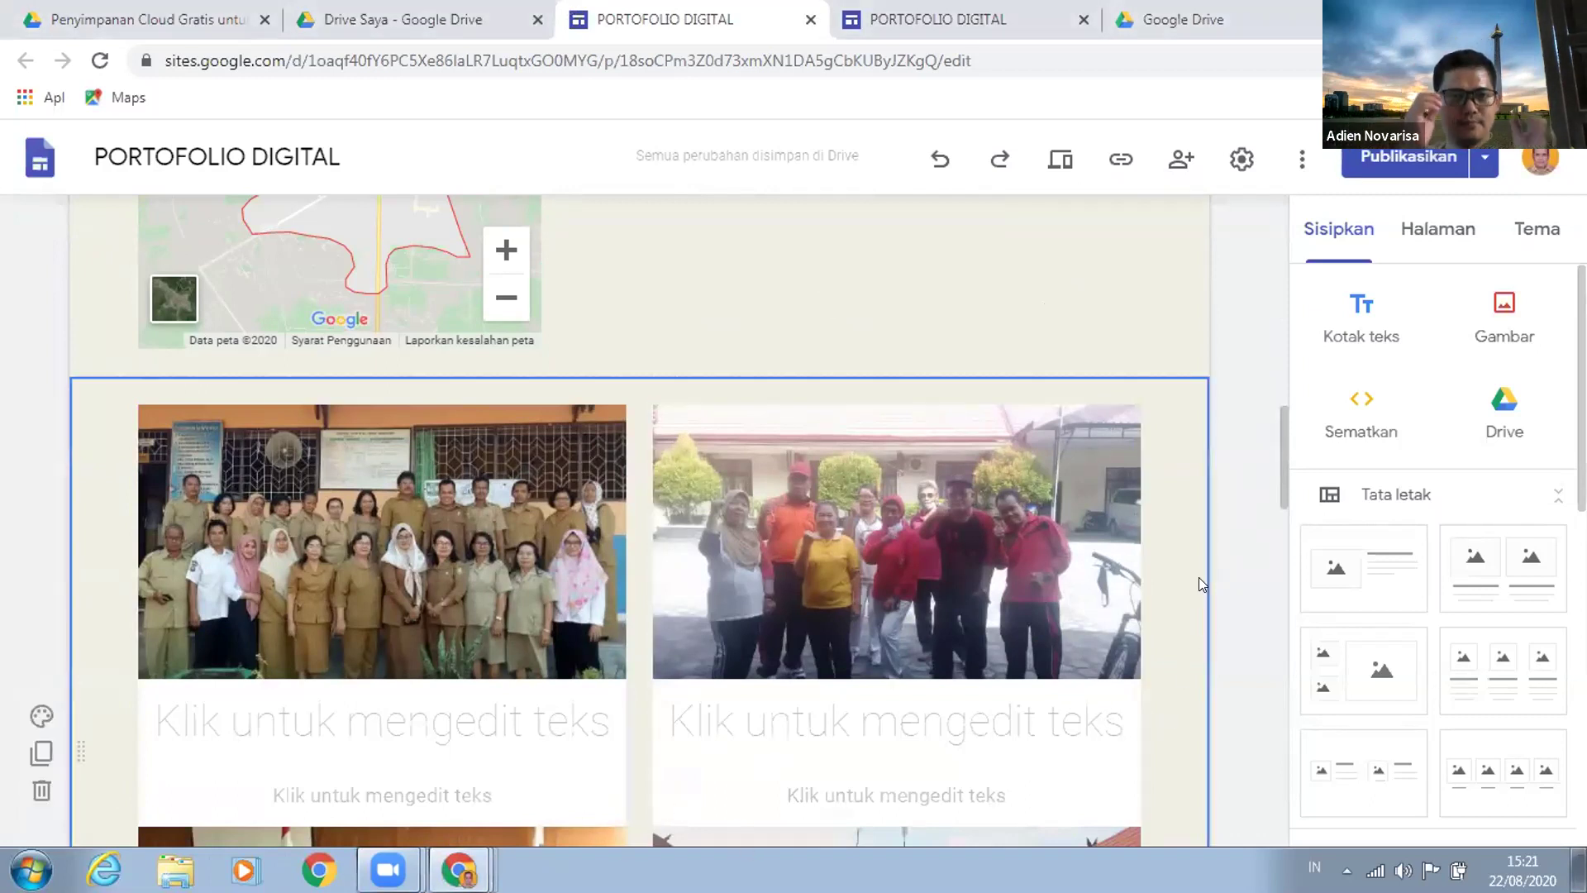
pyautogui.moveTo(1275, 490); pyautogui.dragTo(1287, 716)
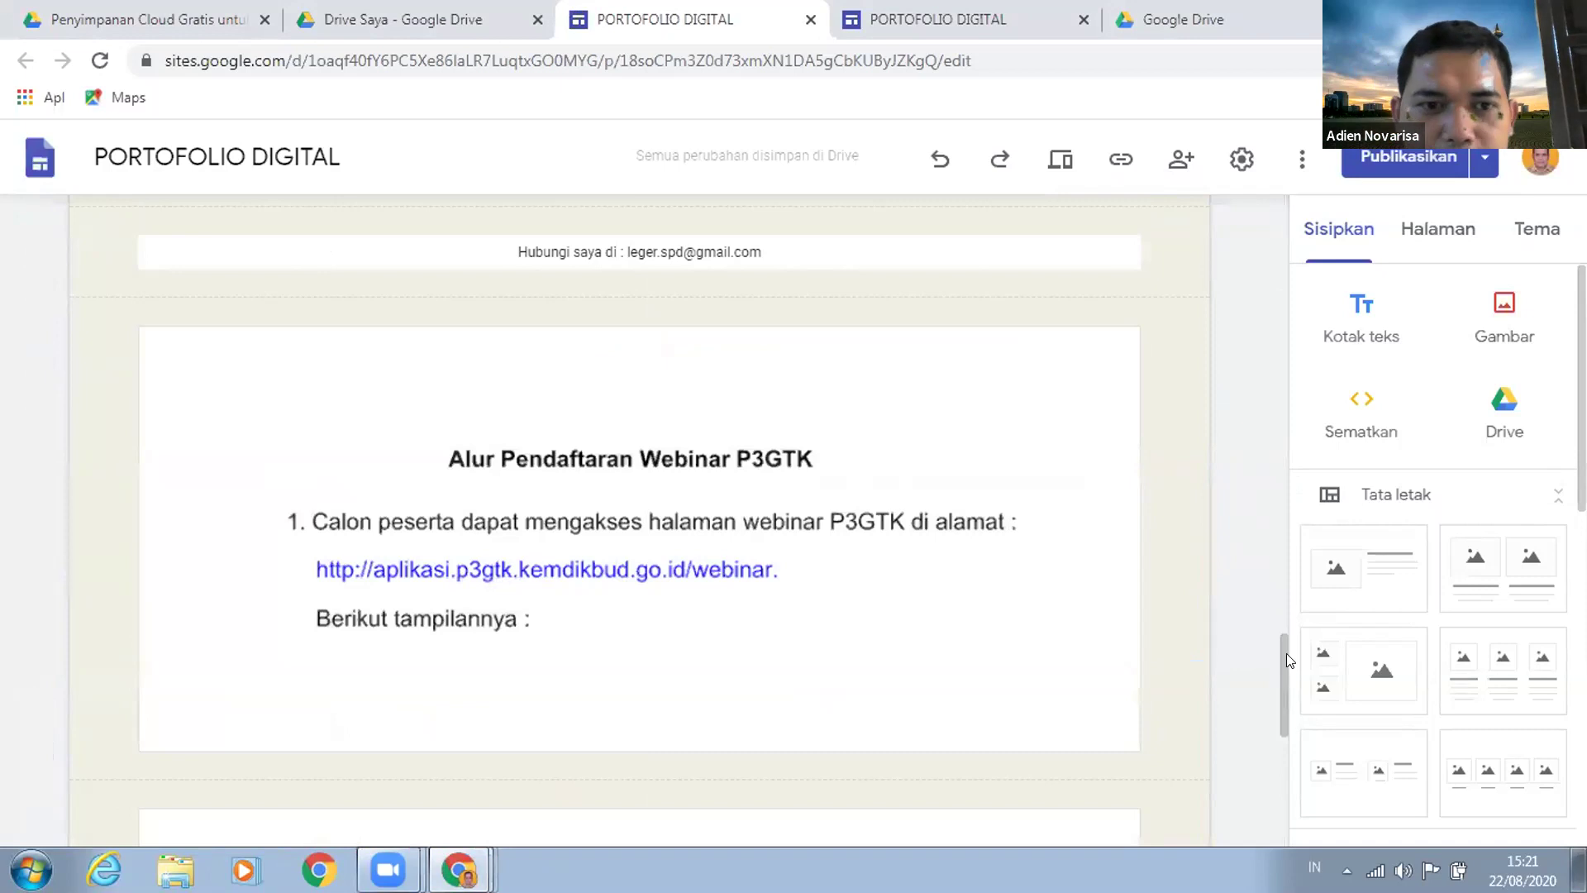
pyautogui.moveTo(1282, 621); pyautogui.dragTo(1274, 585)
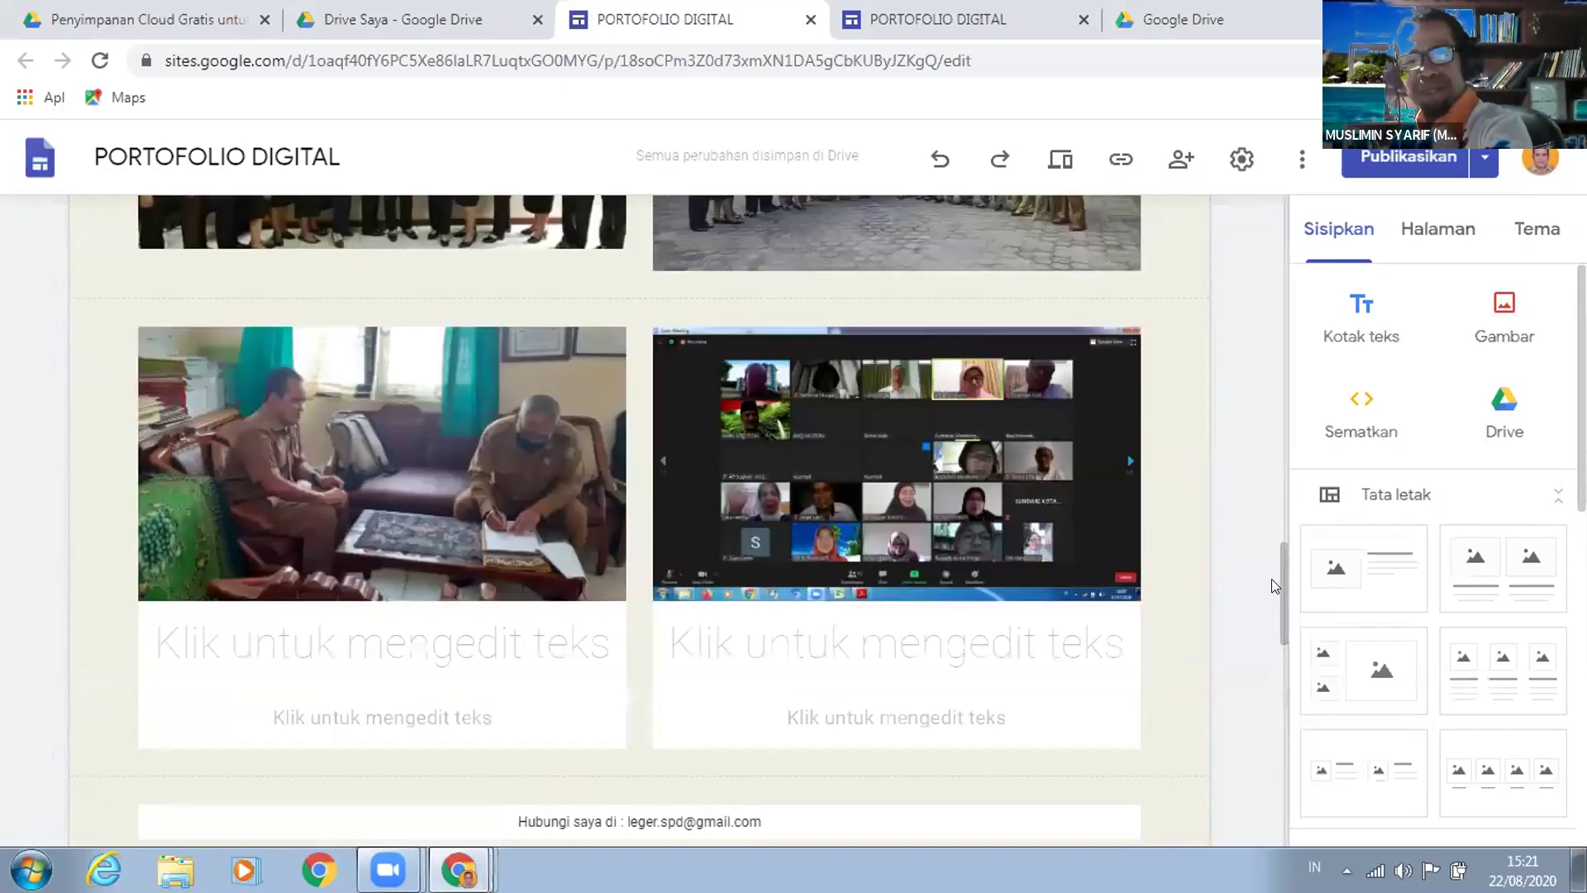
pyautogui.click(626, 814)
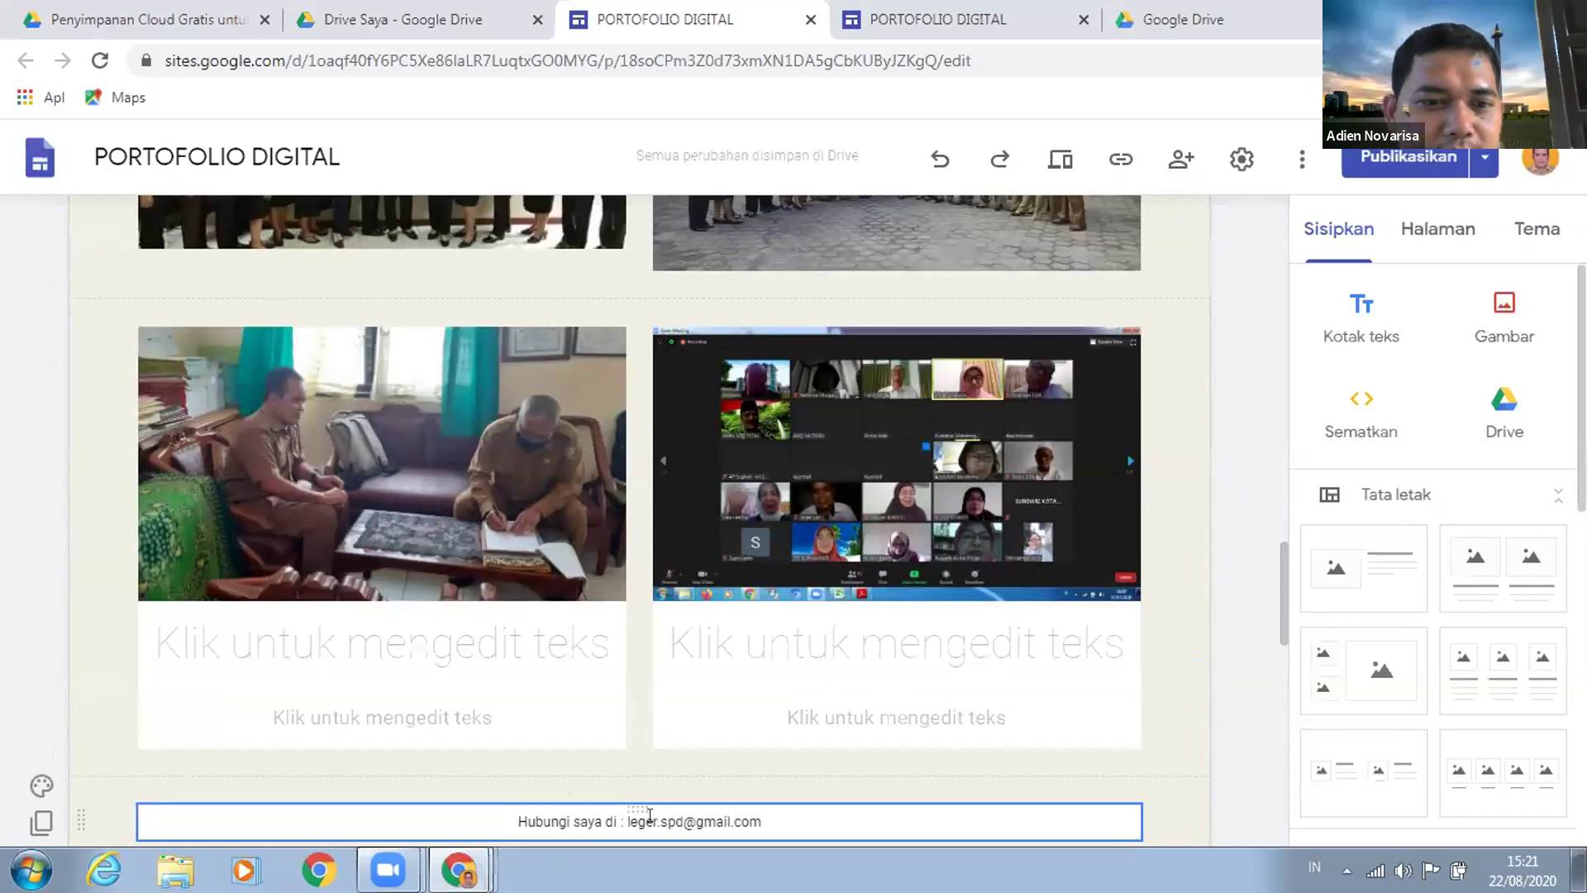
pyautogui.click(660, 760)
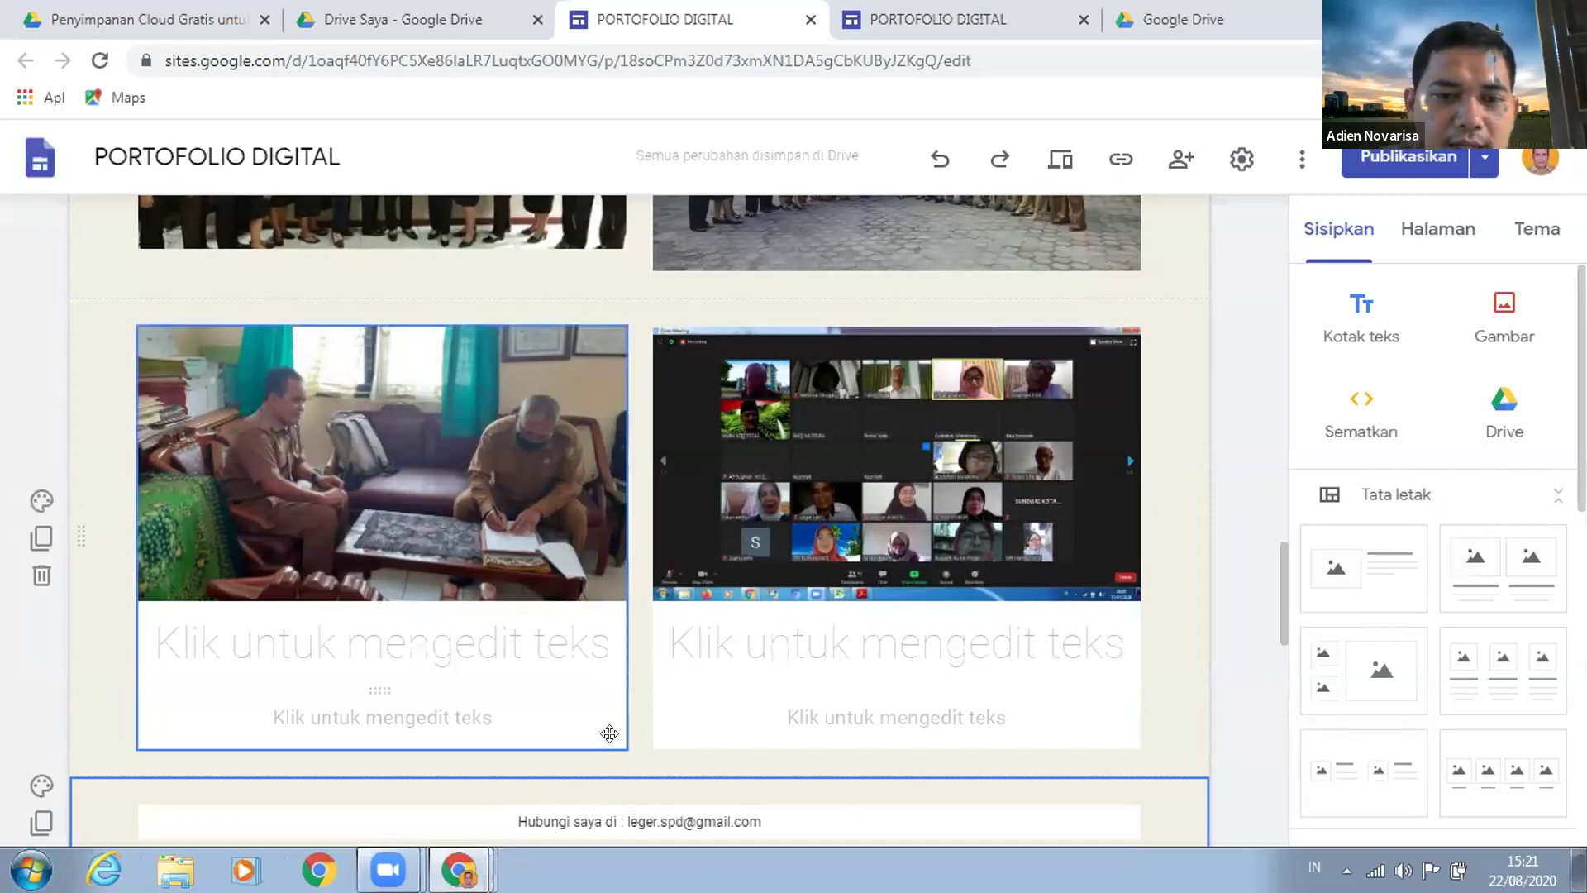
pyautogui.moveTo(387, 870)
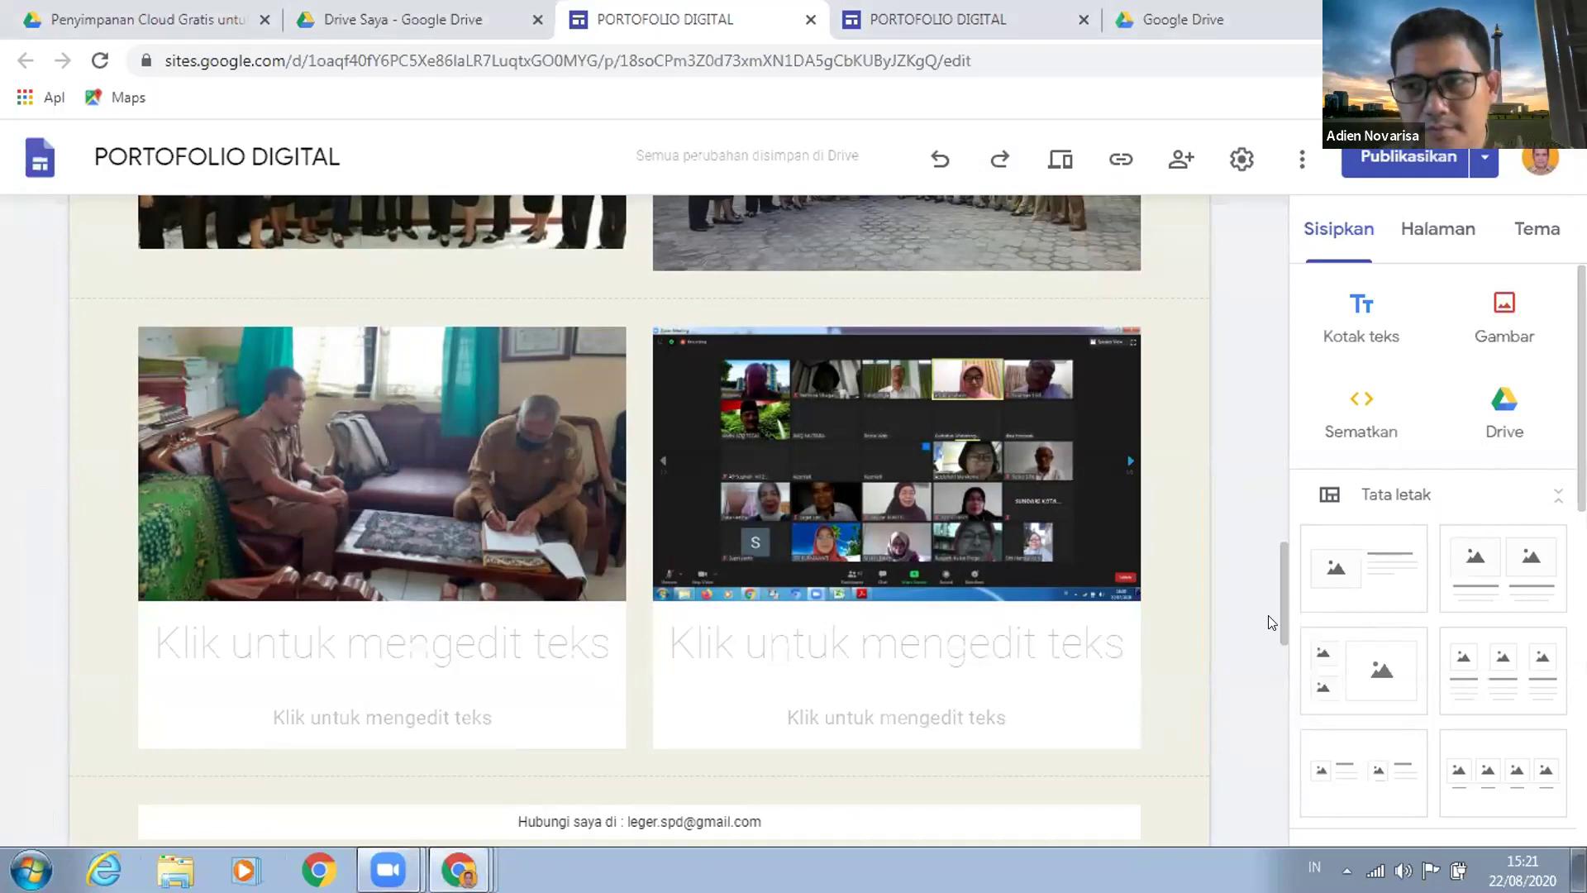
pyautogui.moveTo(1284, 613); pyautogui.dragTo(1273, 130)
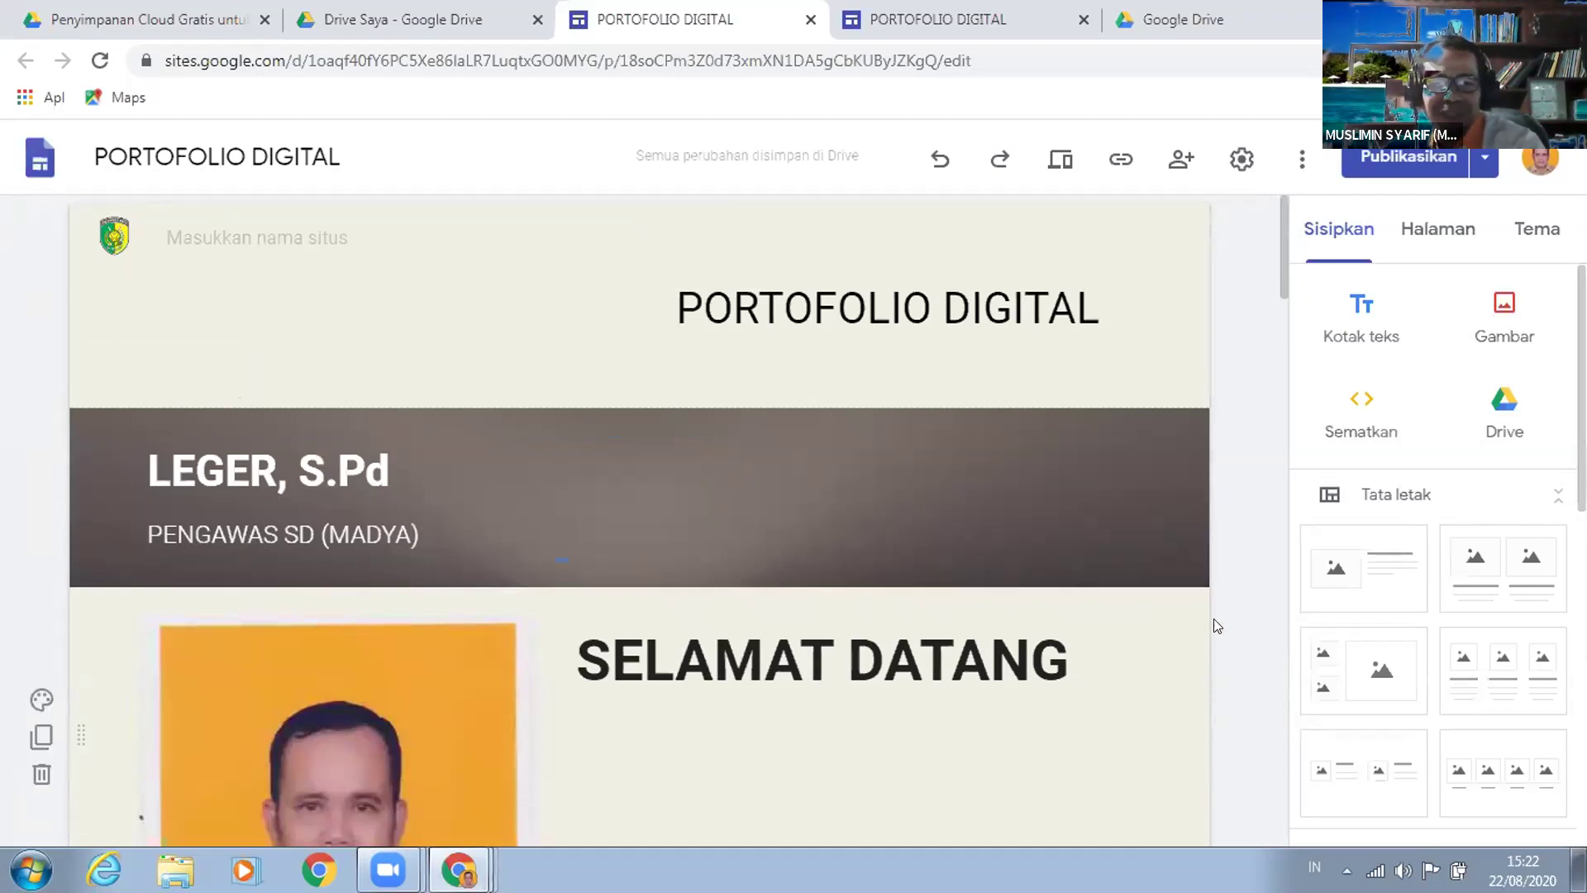
pyautogui.moveTo(1285, 284); pyautogui.dragTo(1286, 558)
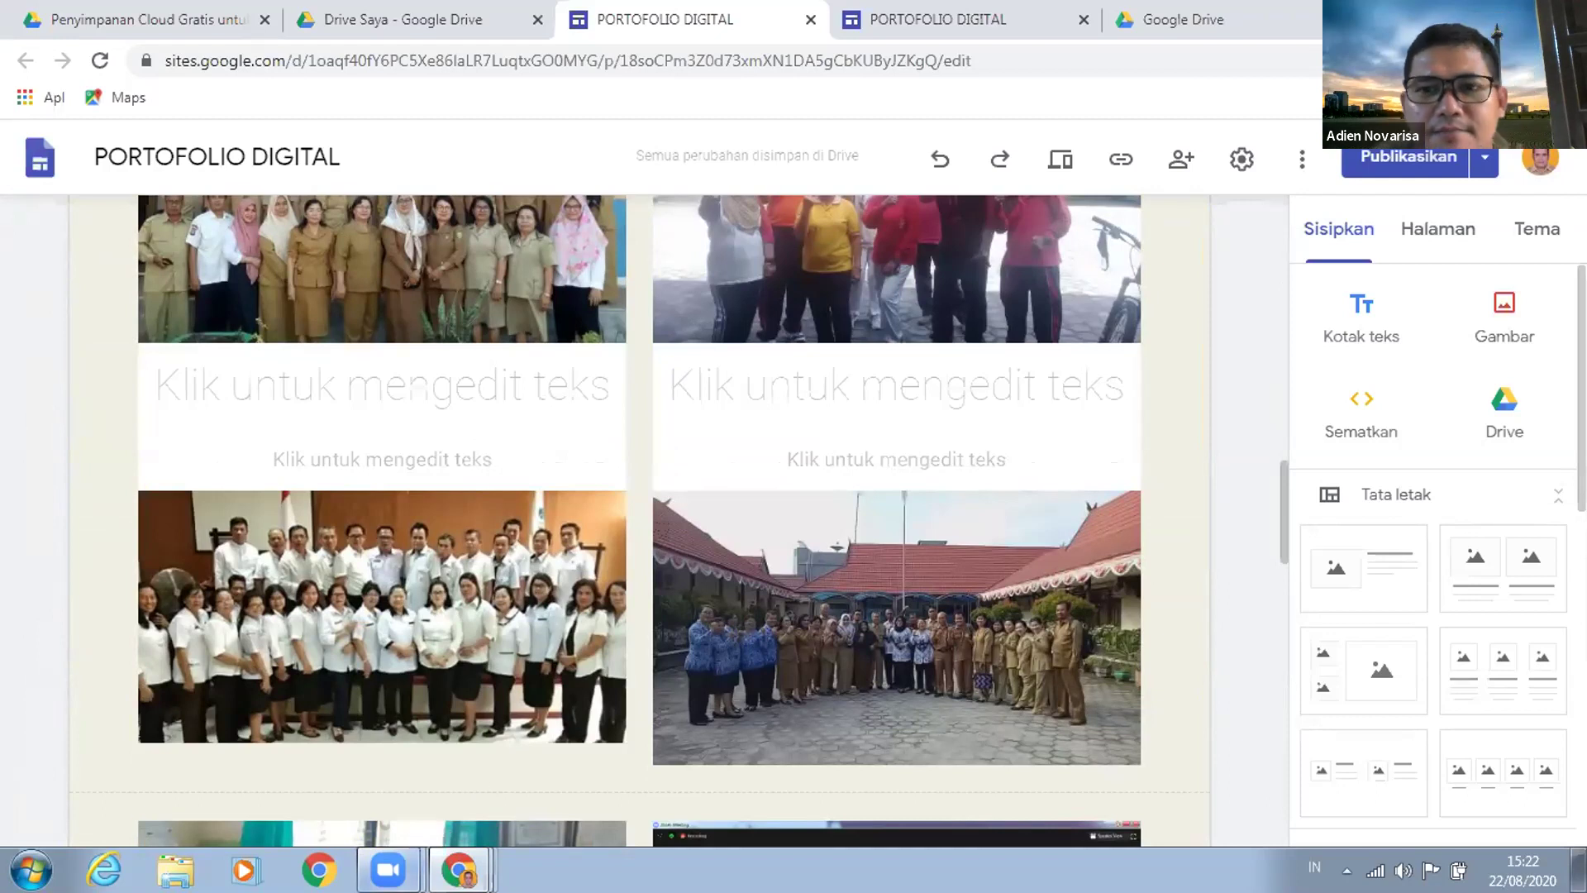
pyautogui.moveTo(387, 868)
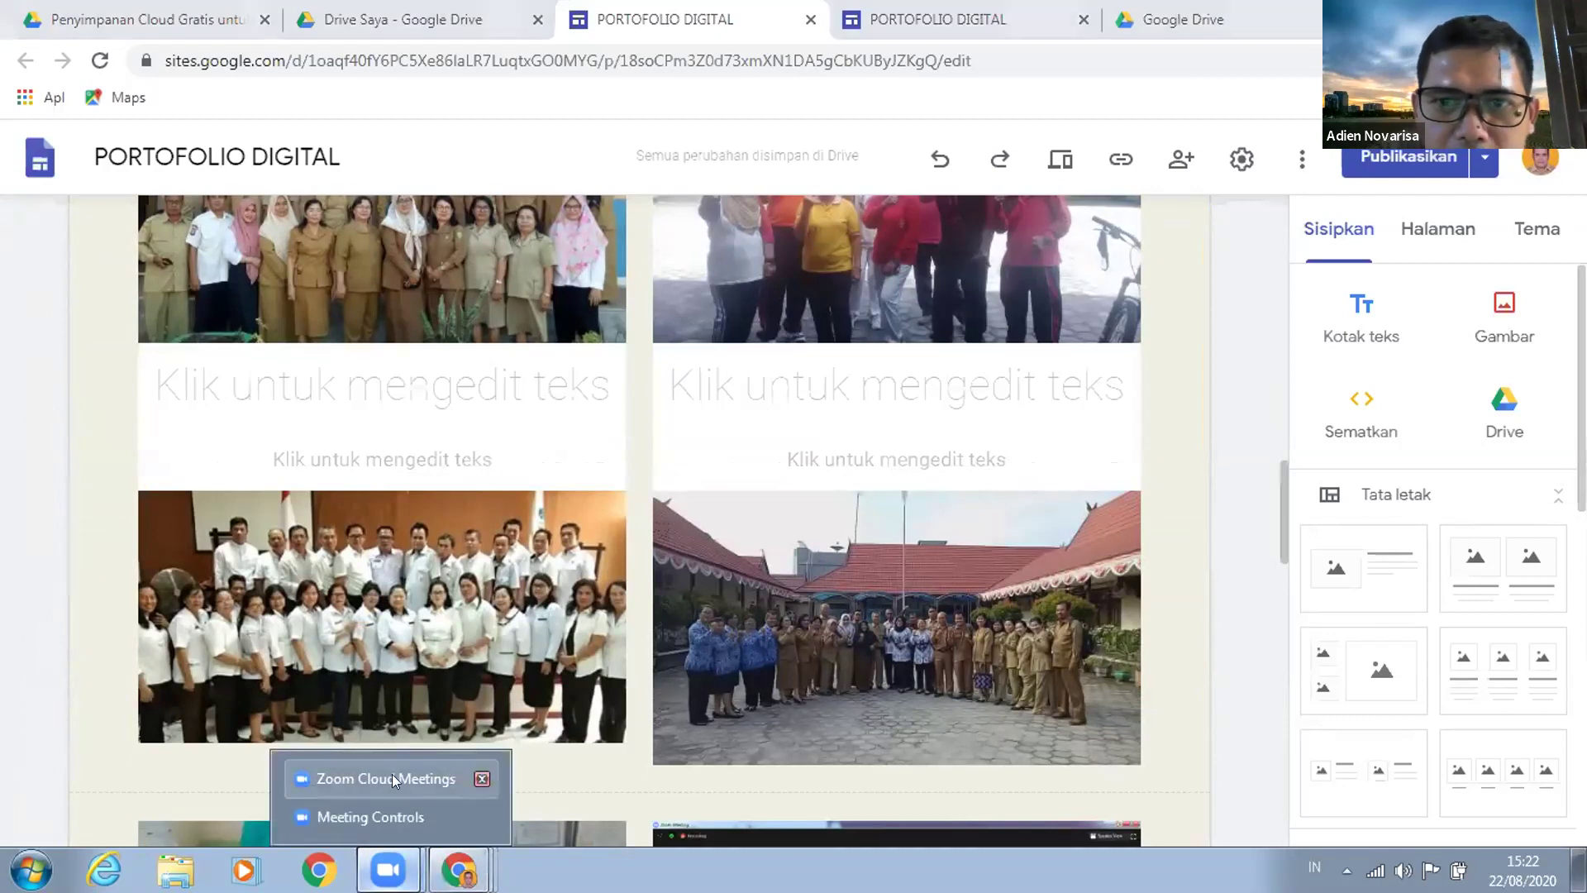
pyautogui.click(372, 819)
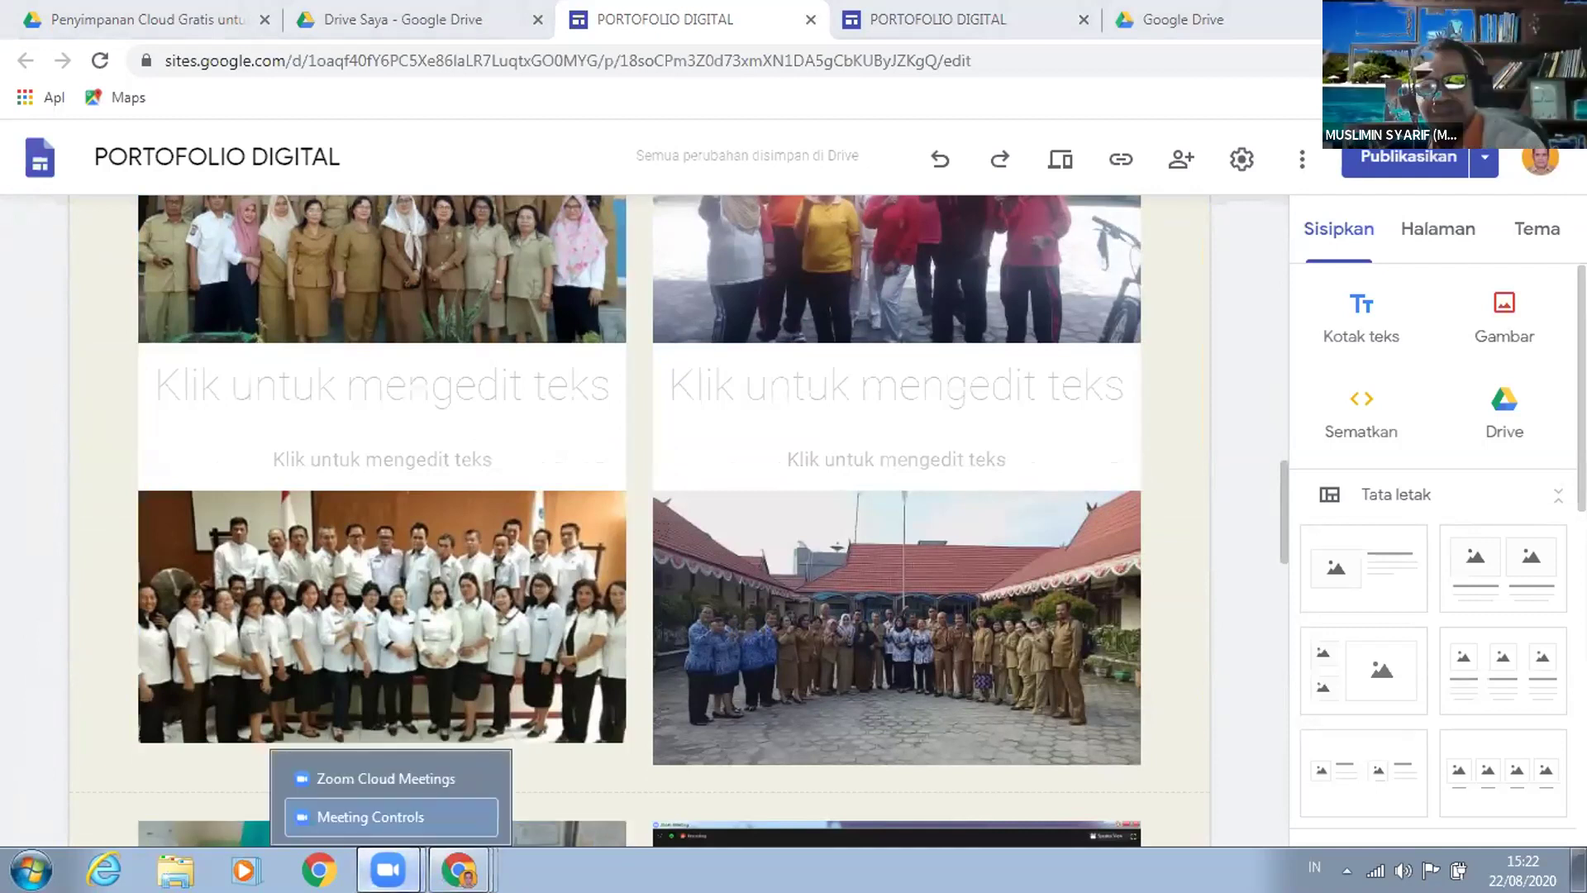
pyautogui.click(372, 781)
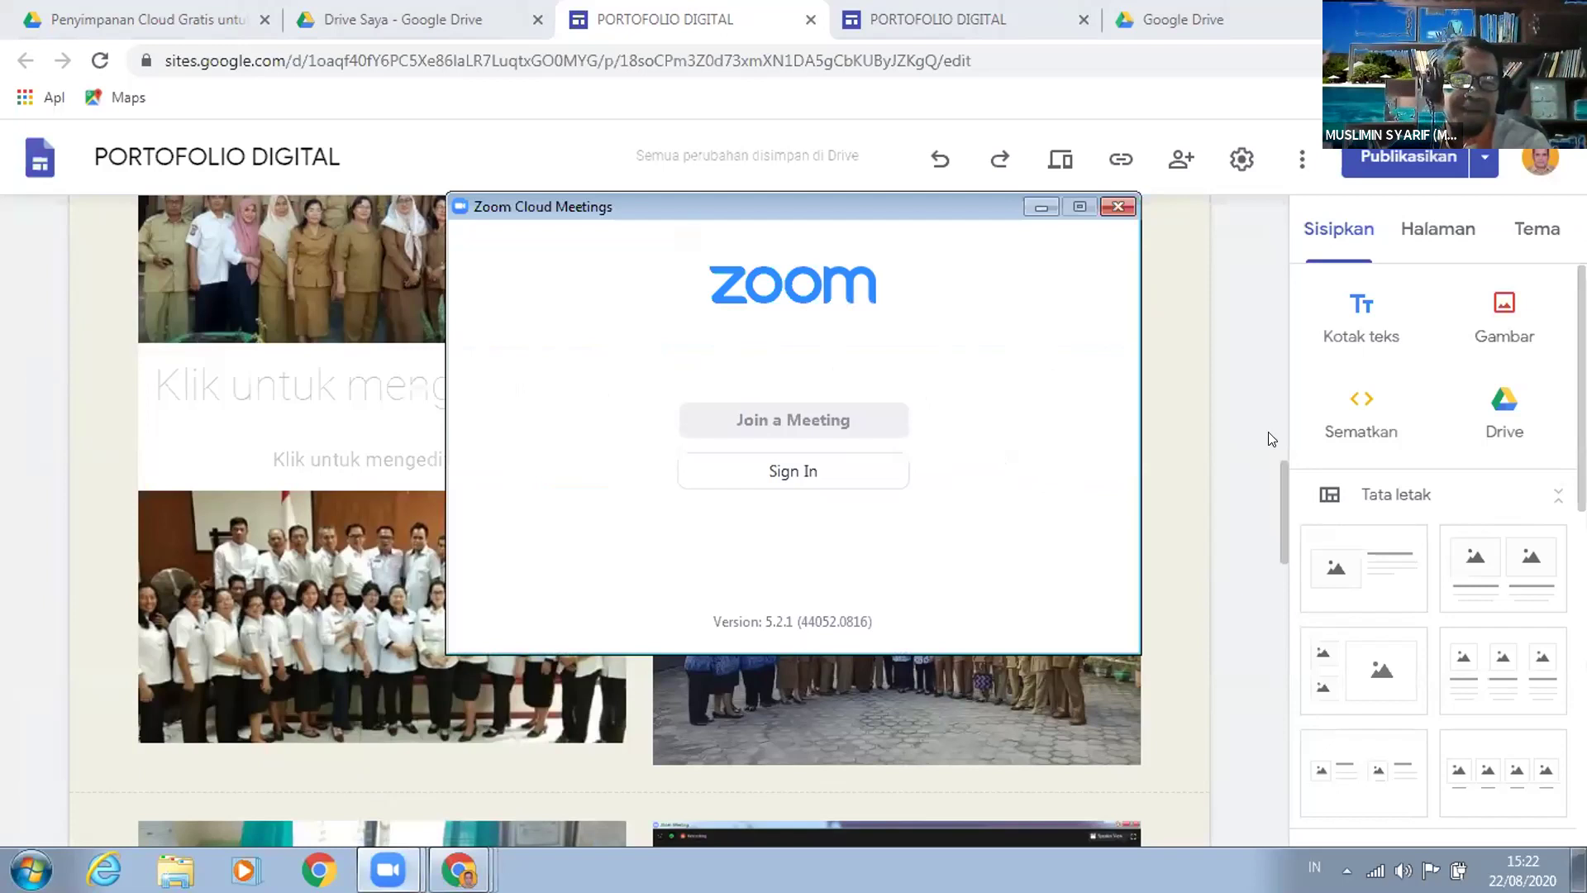
pyautogui.click(1041, 206)
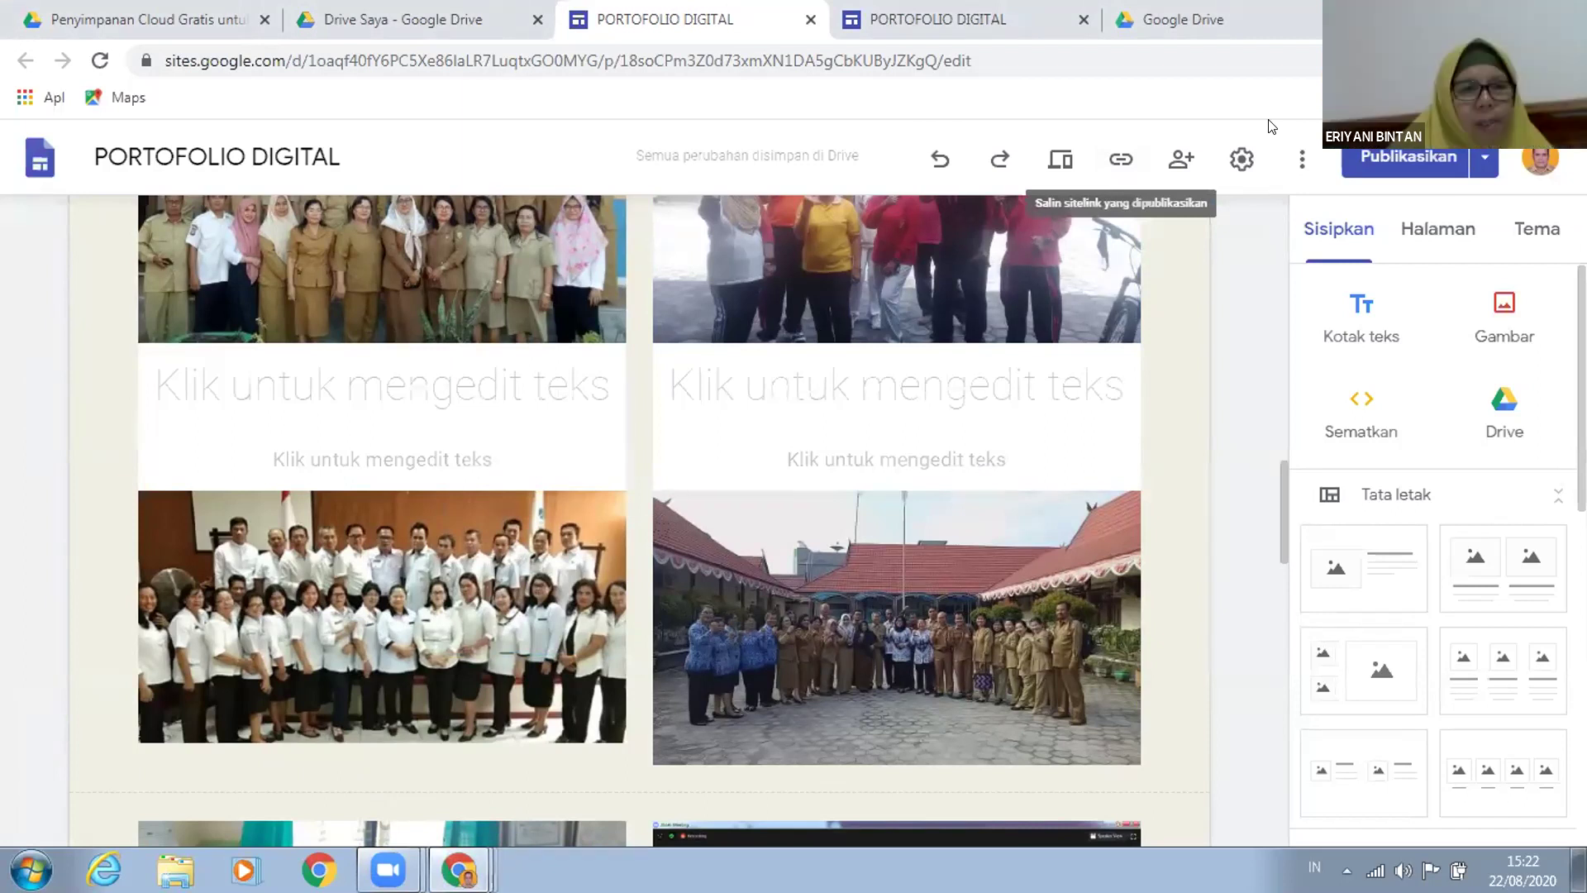
pyautogui.scroll(10, 1284, 511)
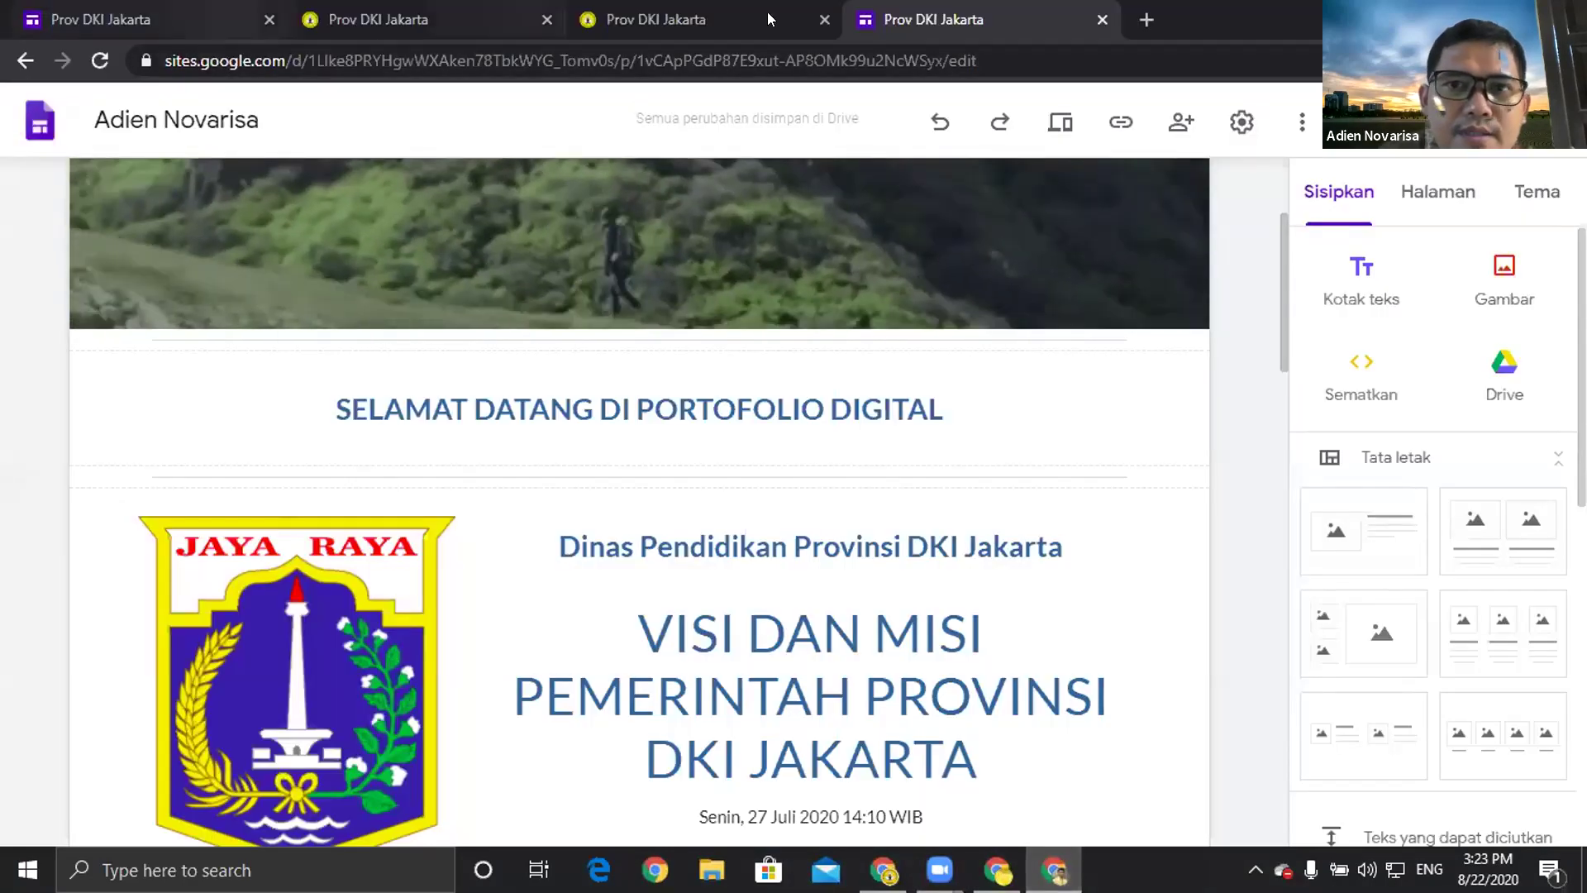
# Open Google Drive in a new tab and open the Buku Tamu Portofolio 5 form.
pyautogui.click(1146, 20)
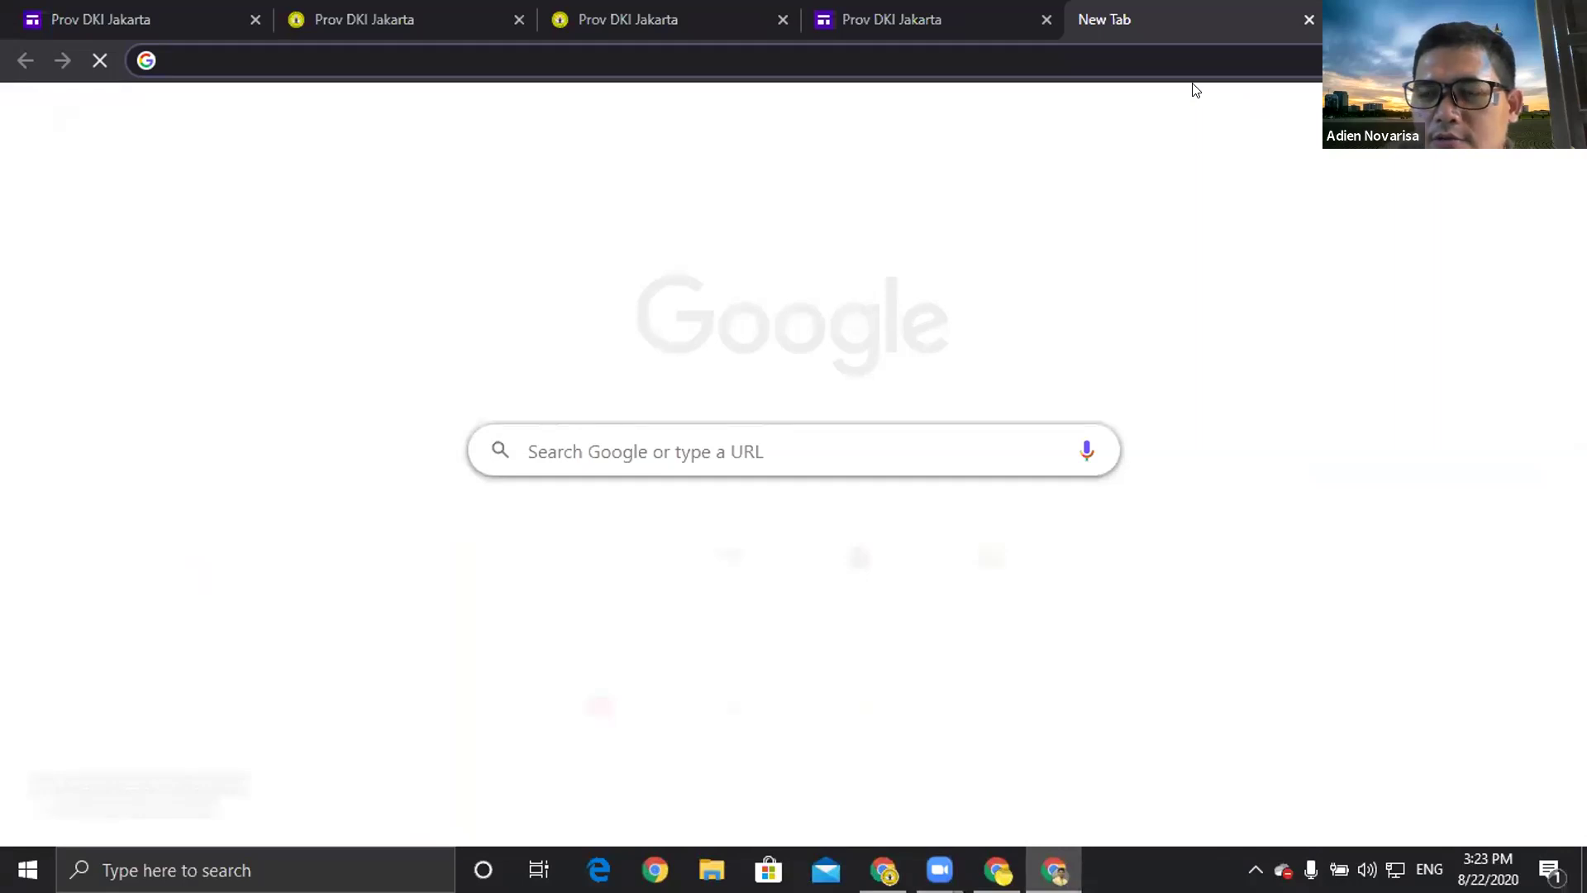
pyautogui.click(1536, 112)
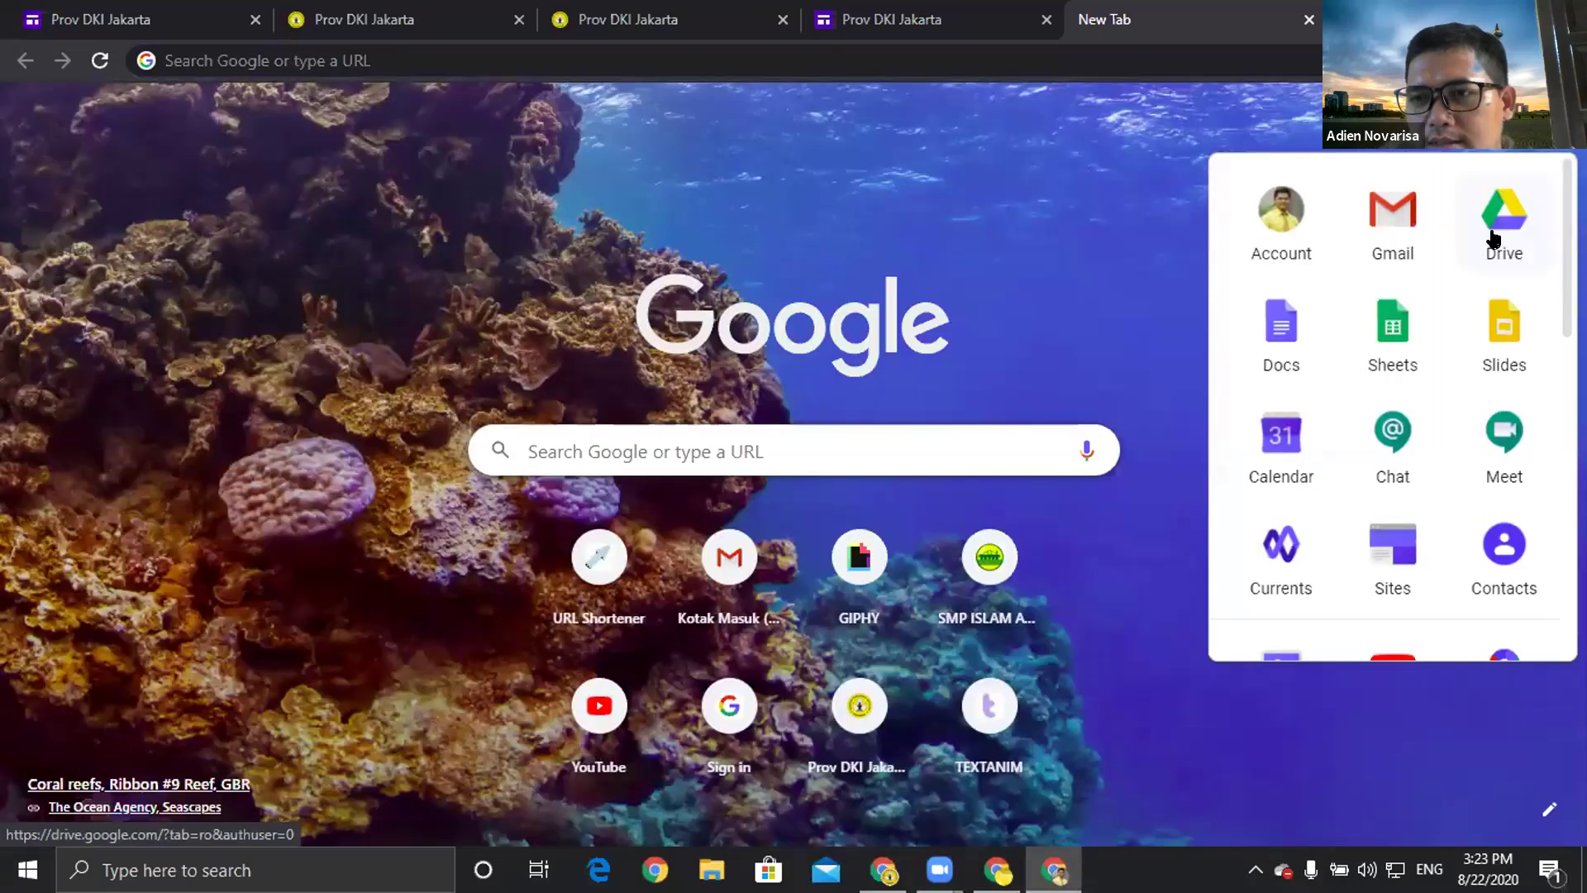
pyautogui.click(1493, 239)
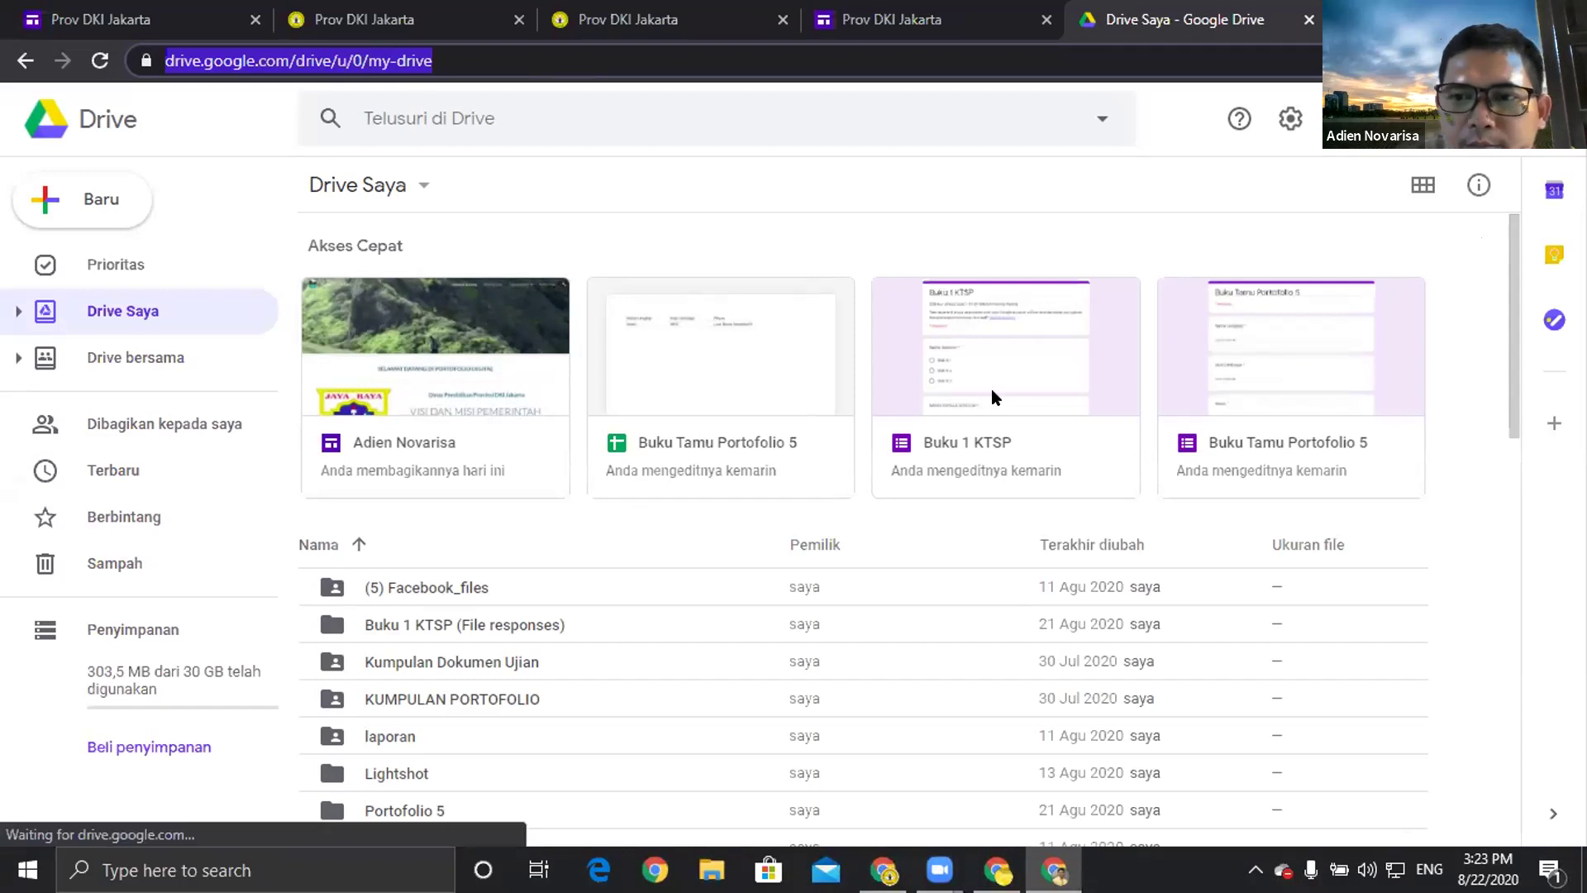
pyautogui.click(1308, 369)
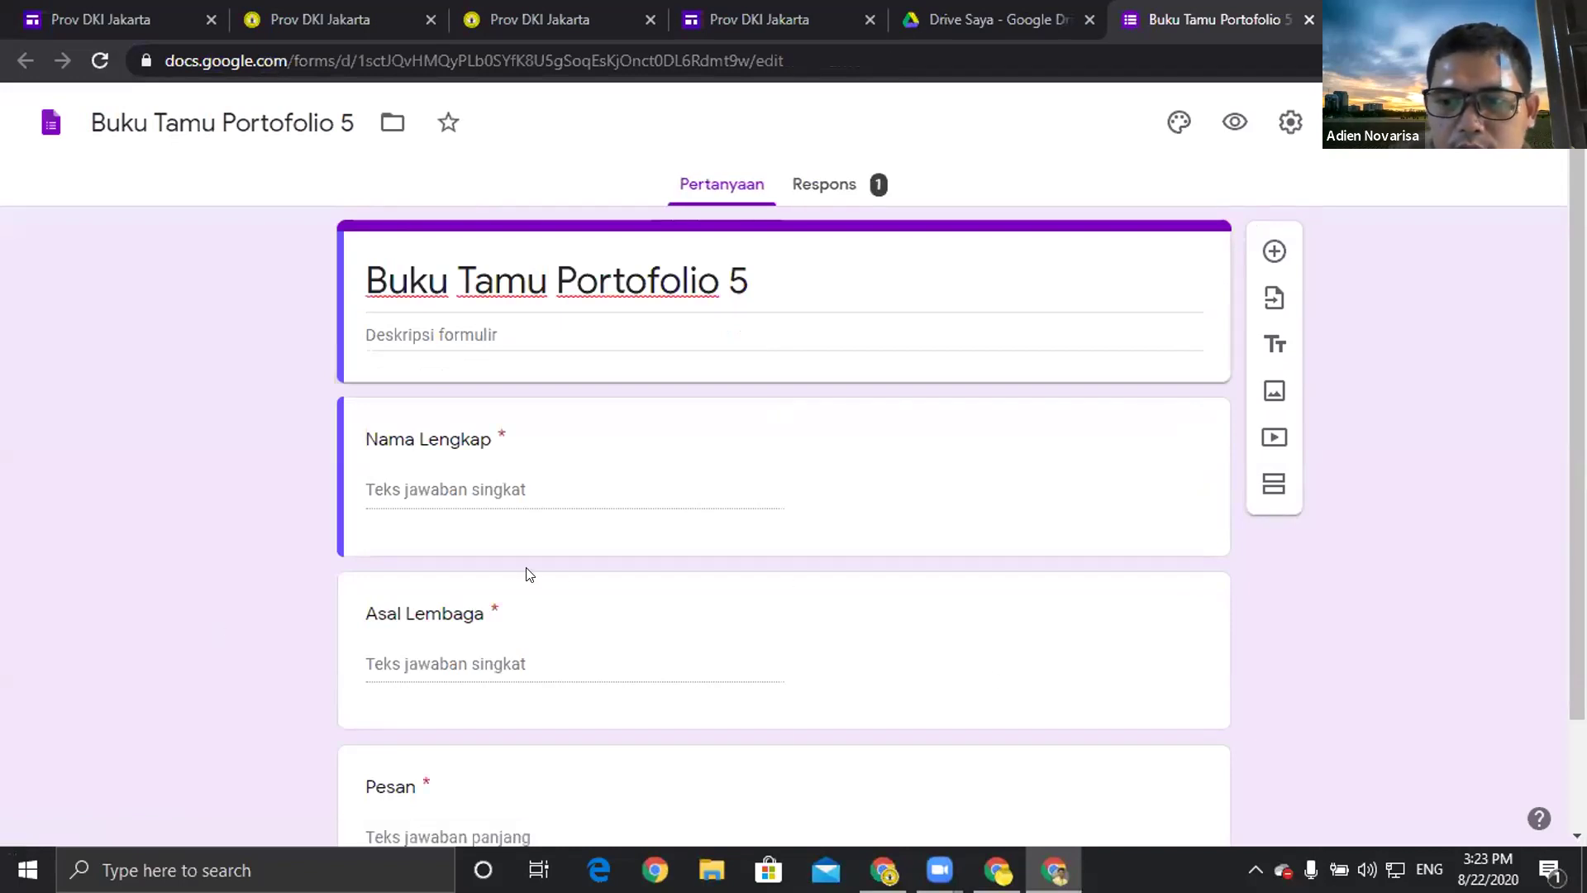
# Set the form header to the pancake photo from Makanan dan bersantap.
pyautogui.click(1180, 124)
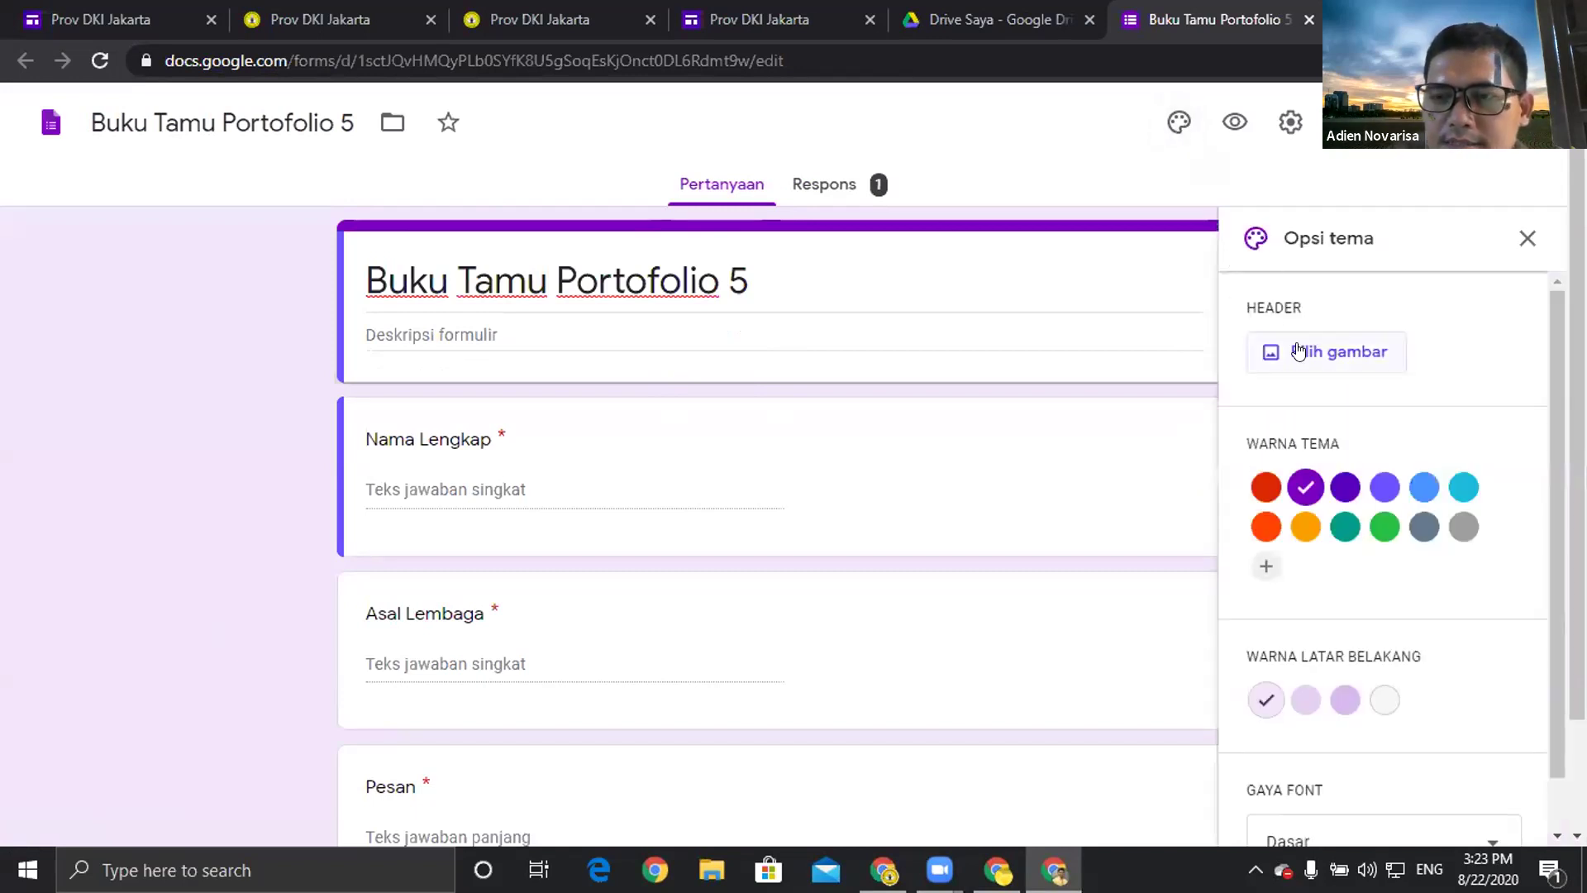
pyautogui.click(1282, 349)
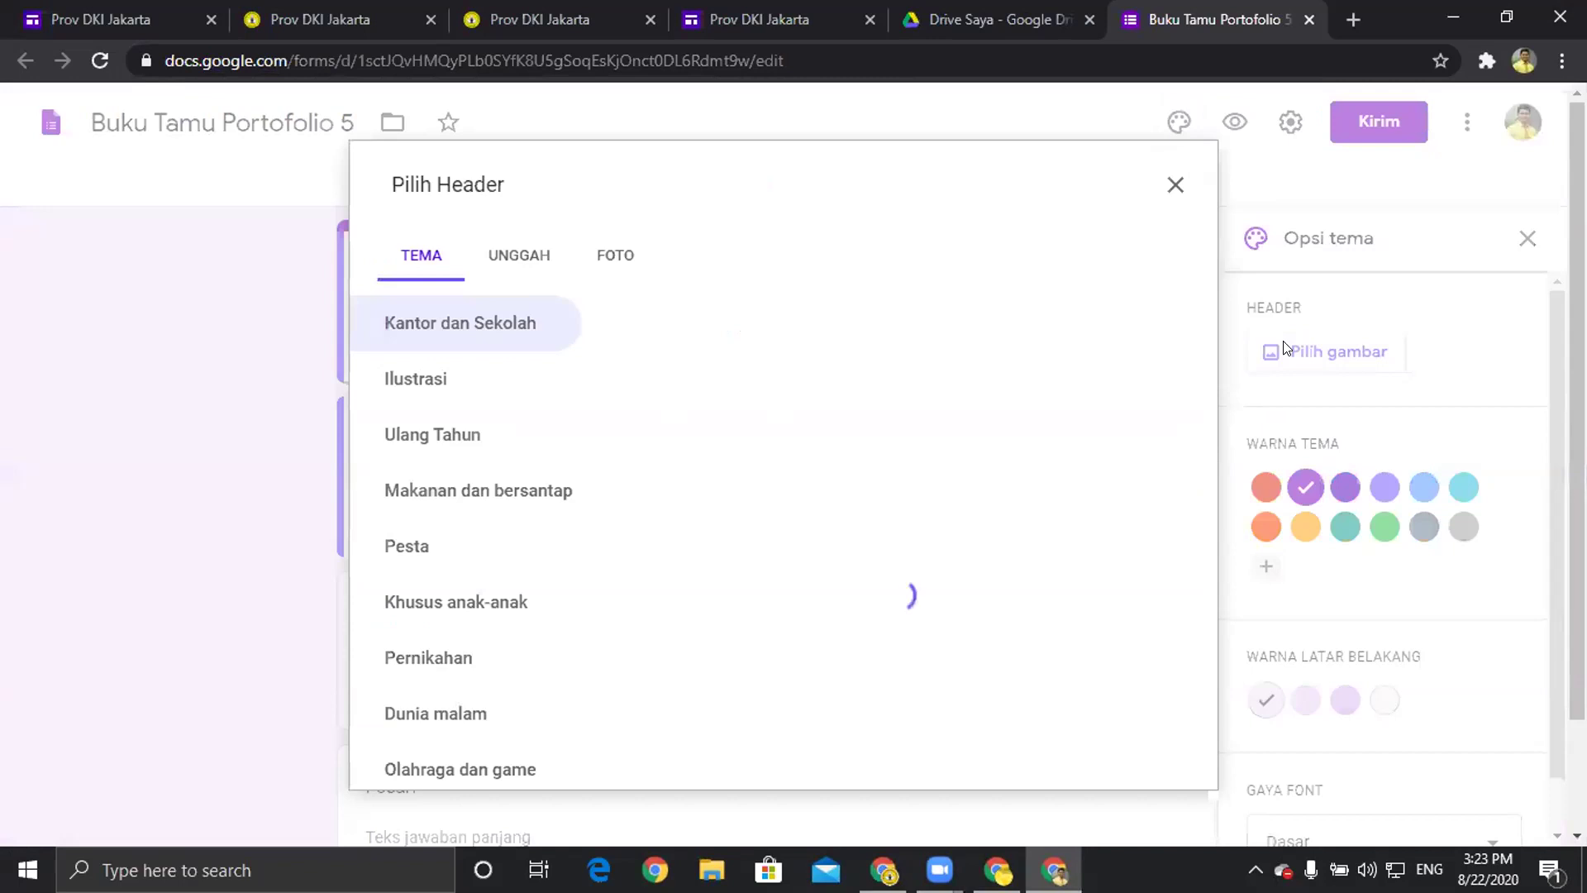
pyautogui.scroll(-4, 940, 516)
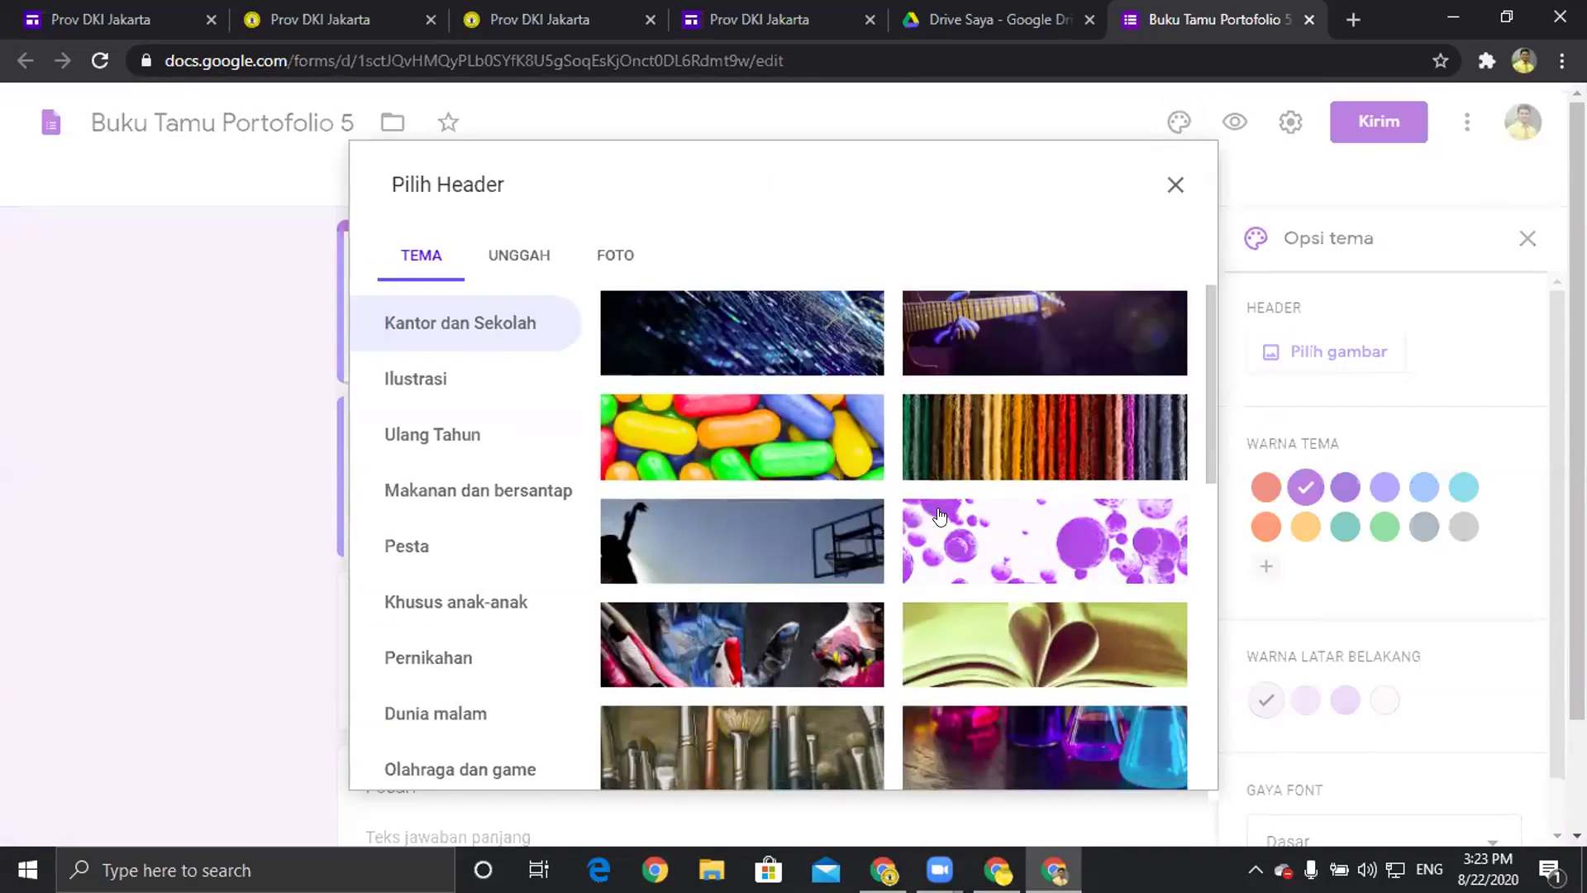
pyautogui.scroll(-3, 940, 517)
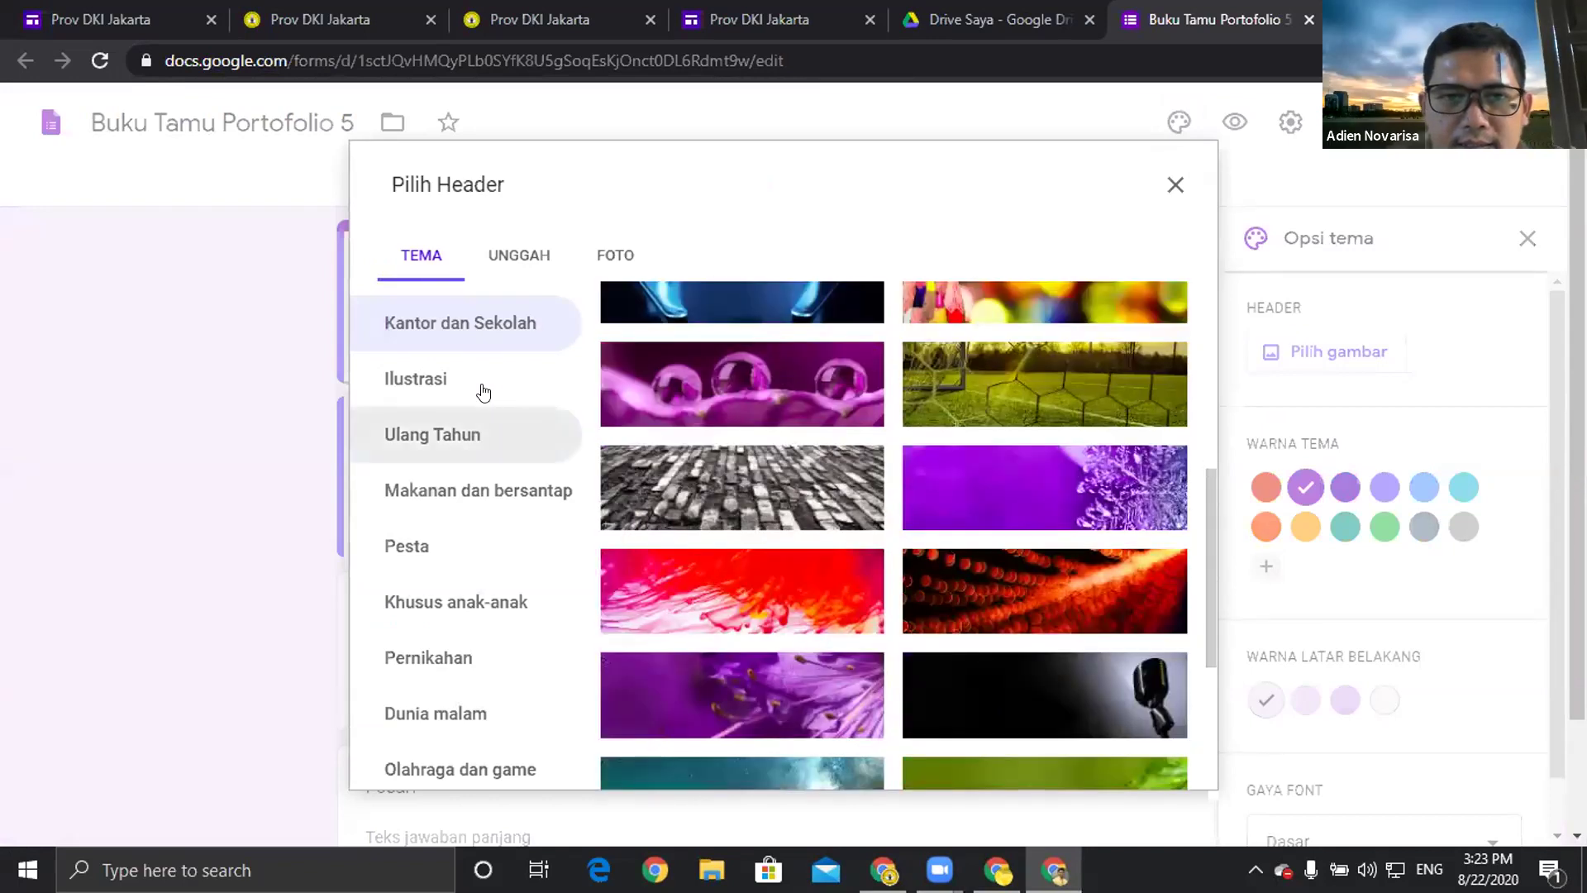
pyautogui.click(475, 389)
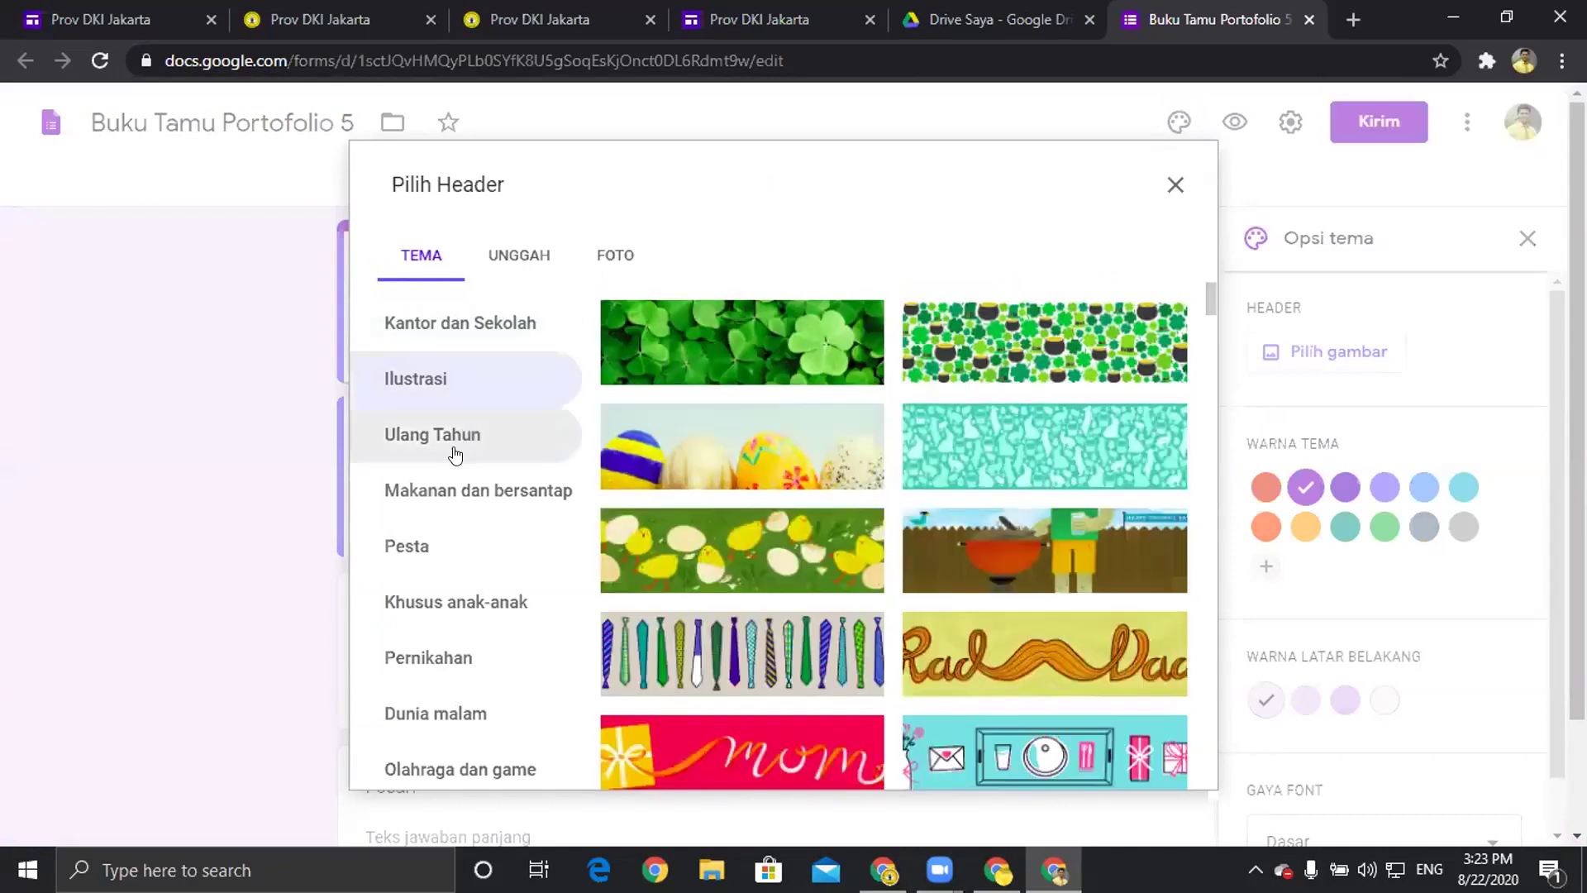
pyautogui.click(454, 453)
pyautogui.click(454, 495)
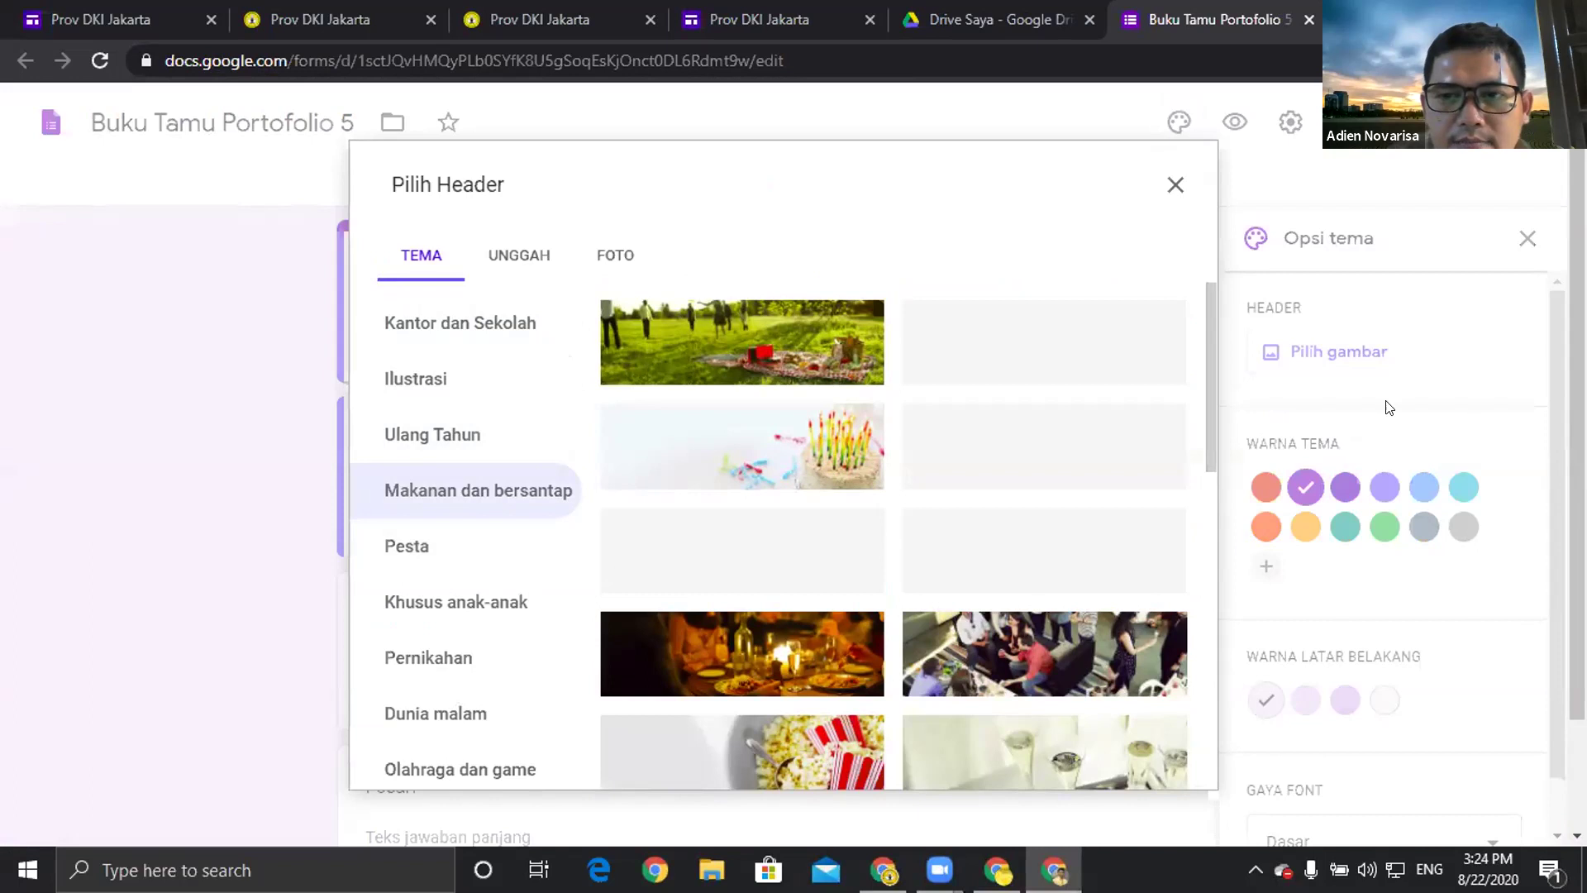
pyautogui.click(1122, 539)
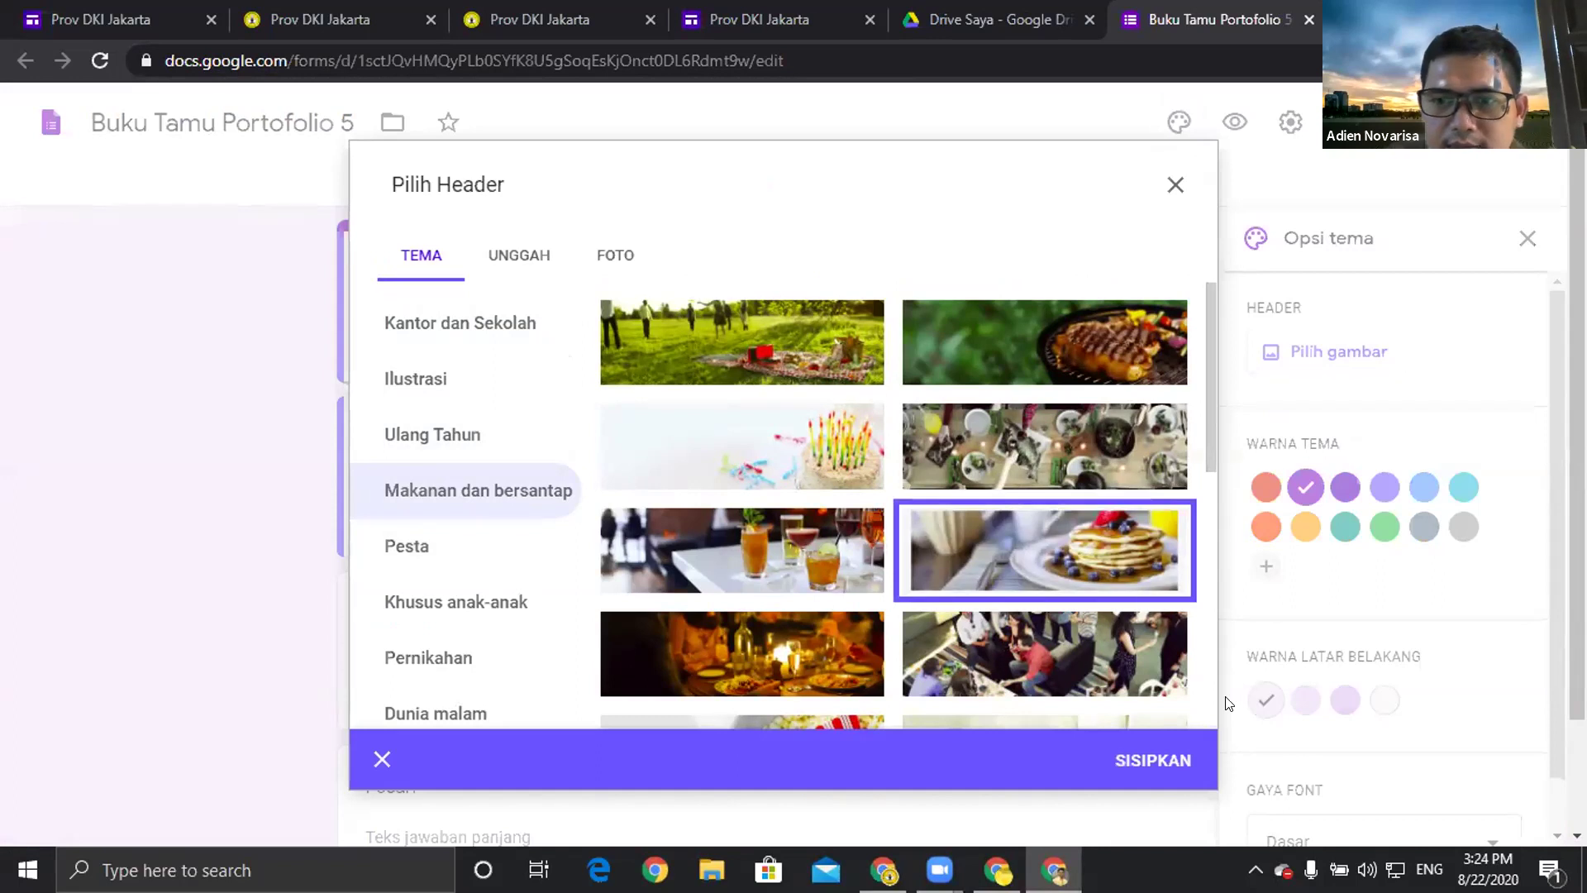
pyautogui.press('Return')
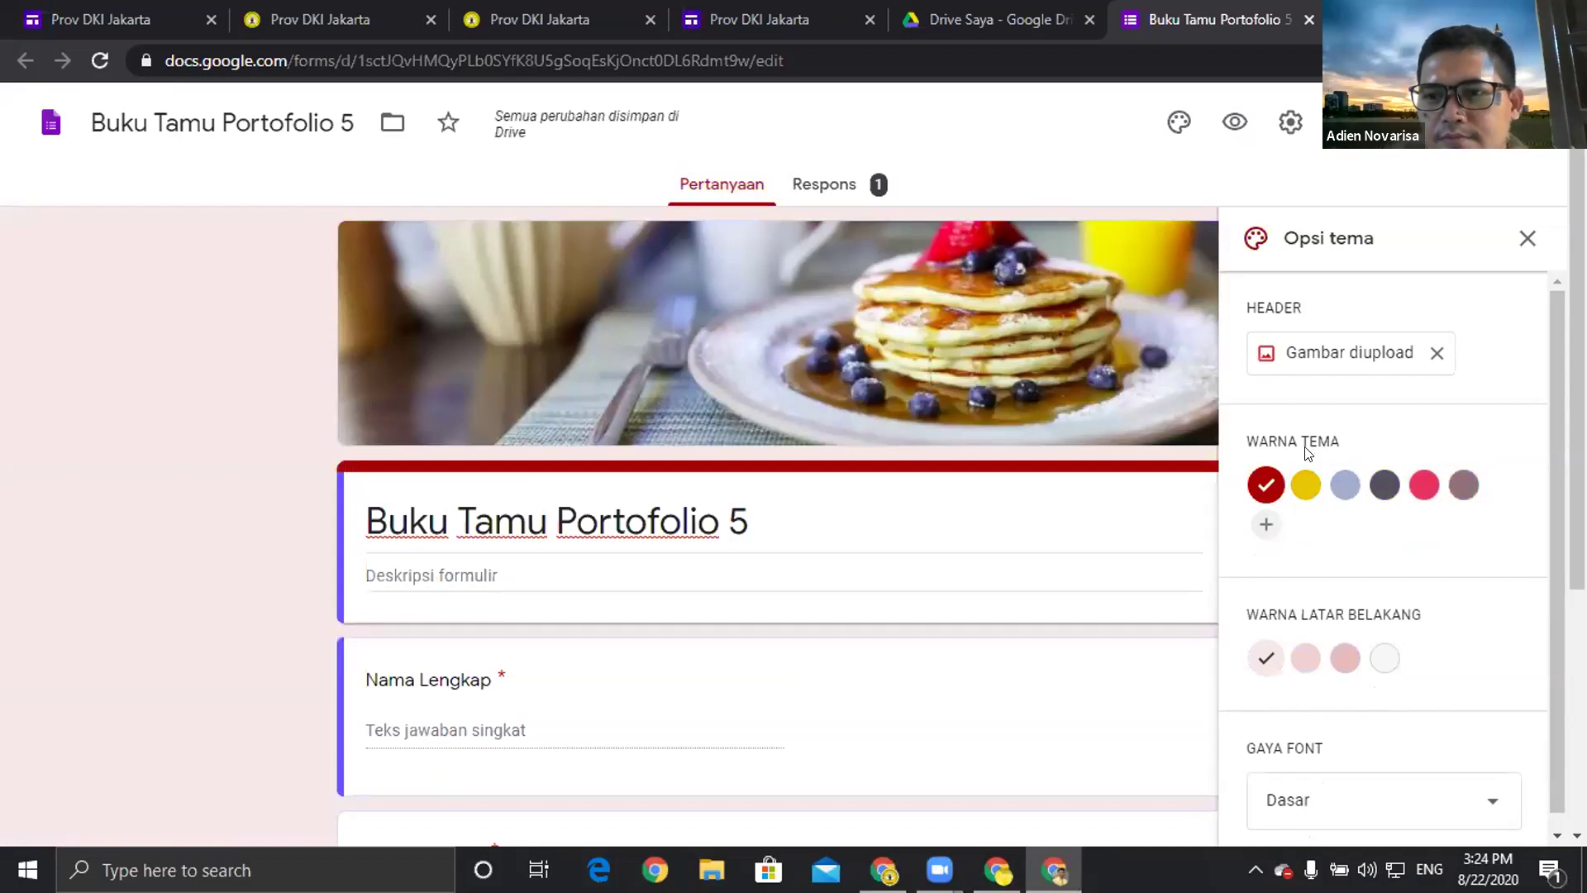
# Try several theme colours and settle on pink.
pyautogui.click(1314, 494)
pyautogui.click(1345, 487)
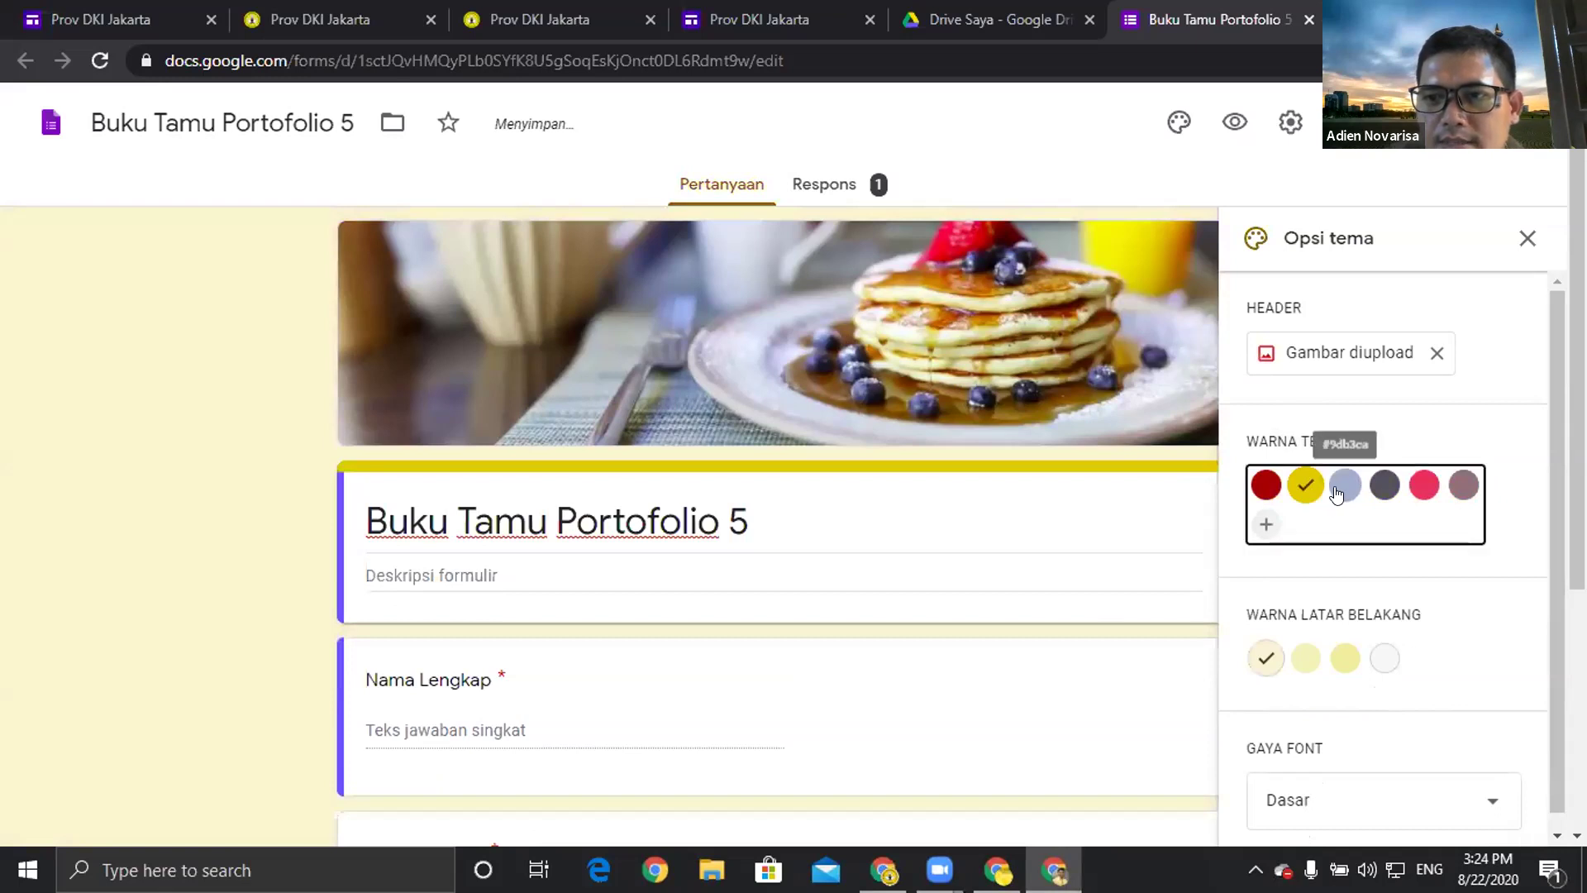
pyautogui.click(1382, 488)
pyautogui.click(1423, 486)
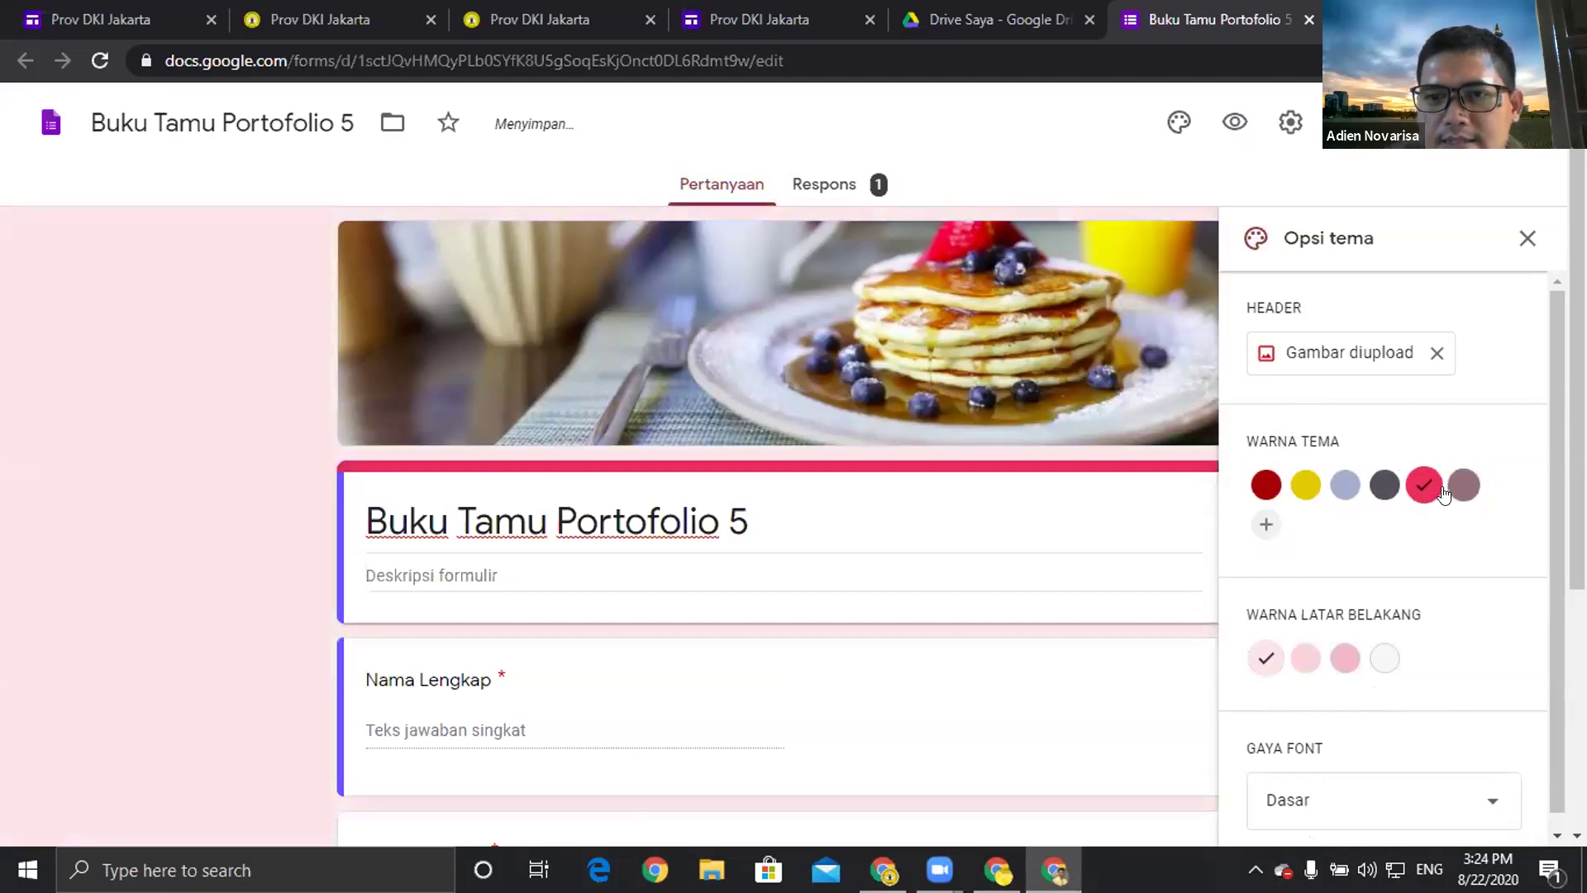
# Keep the Dasar (Basic) font style after trying the others, and close theme options.
pyautogui.scroll(-1, 1257, 698)
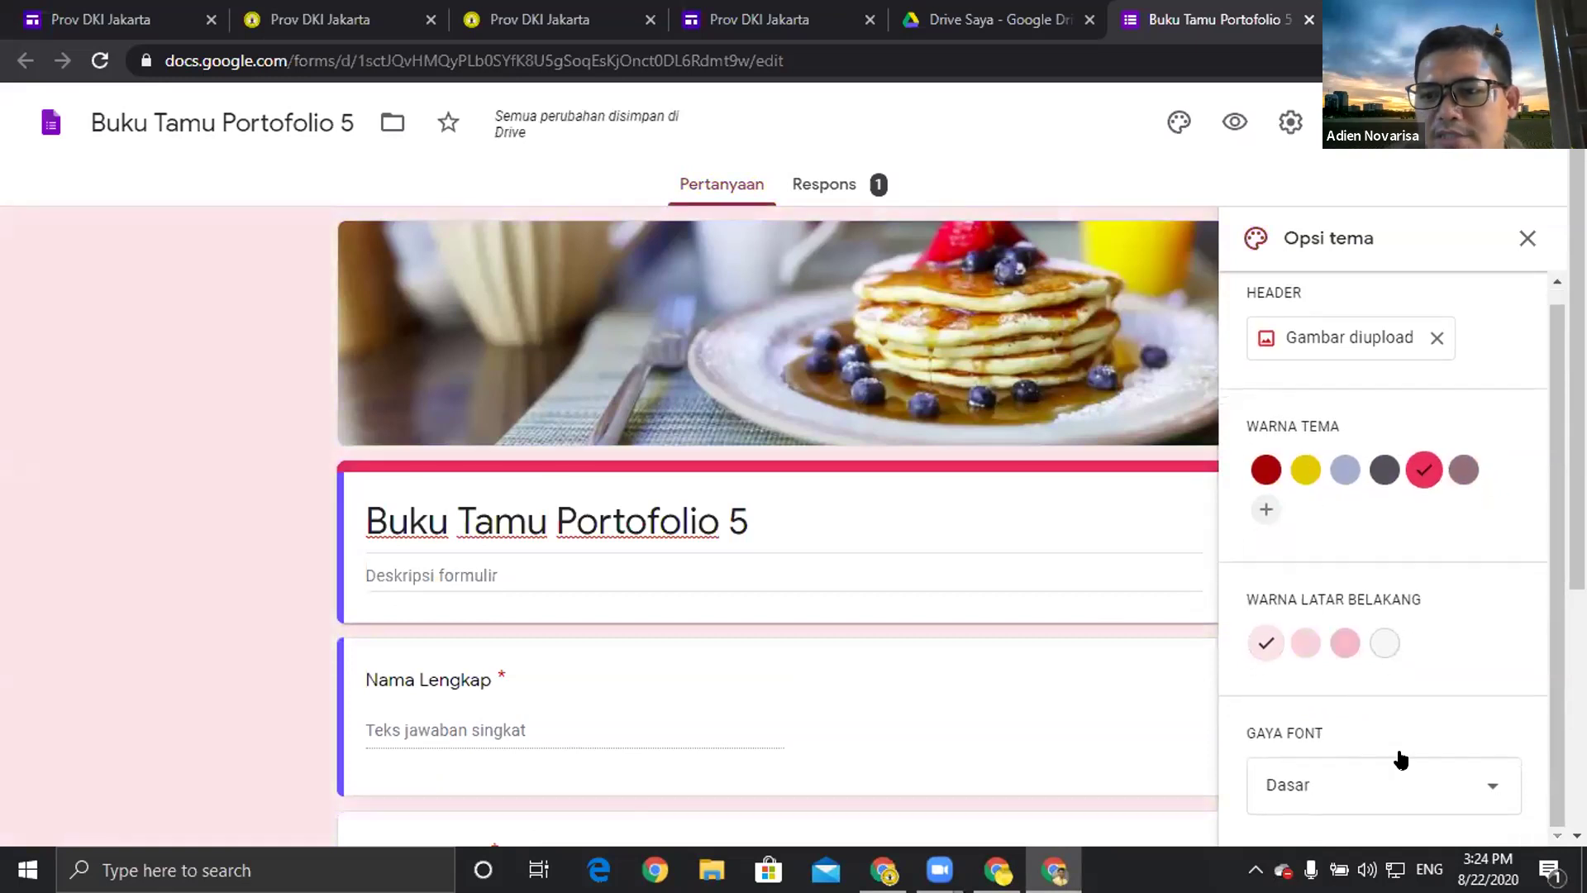
pyautogui.click(1393, 779)
pyautogui.click(1363, 701)
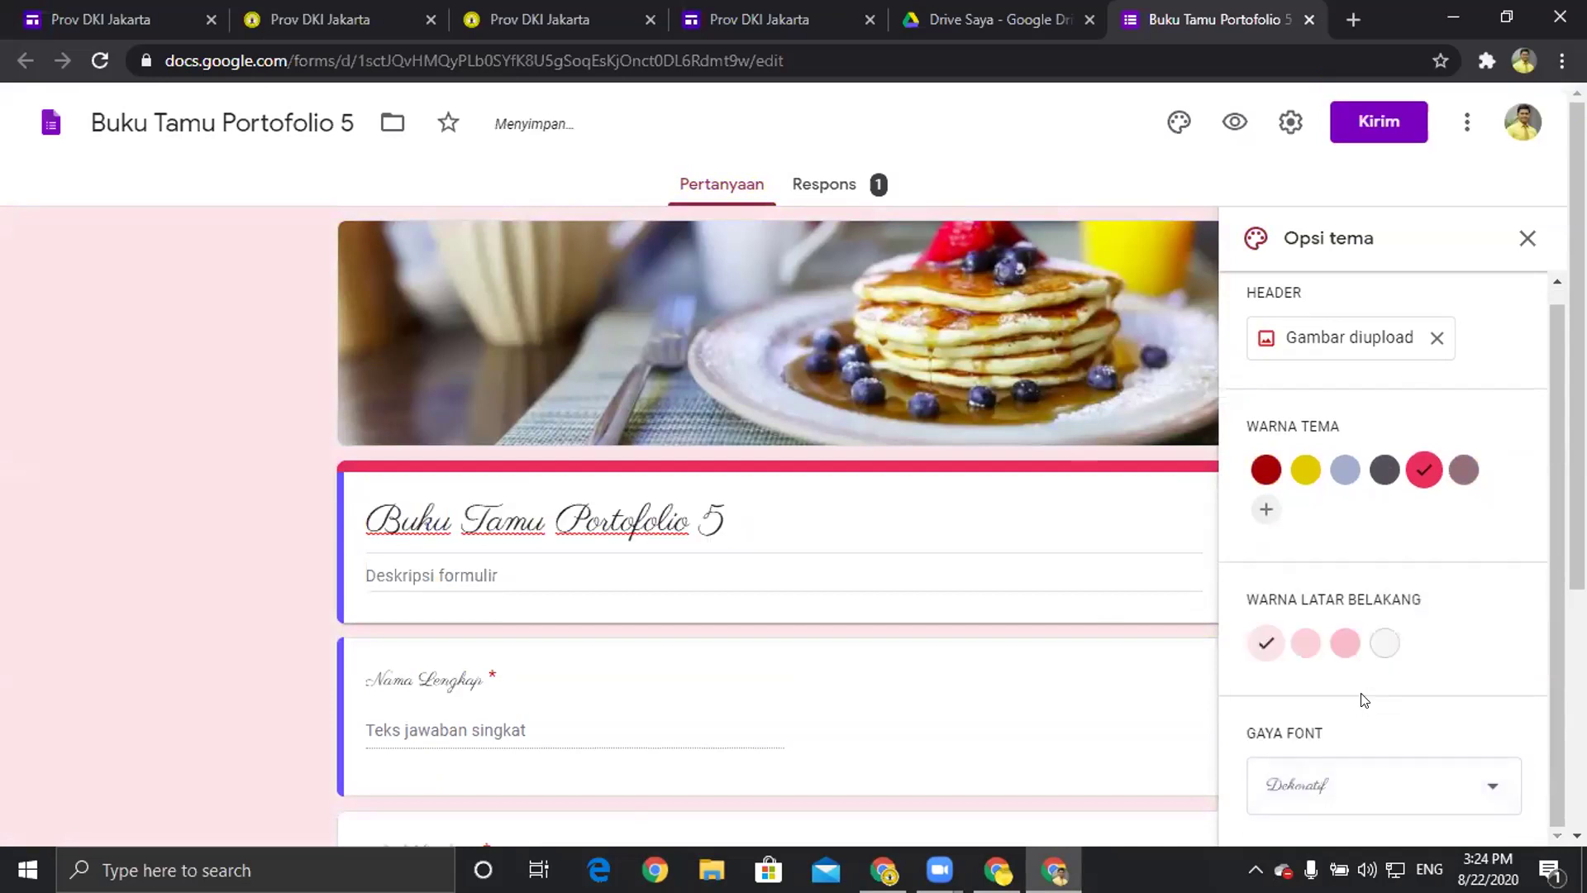
pyautogui.click(1292, 769)
pyautogui.click(1292, 717)
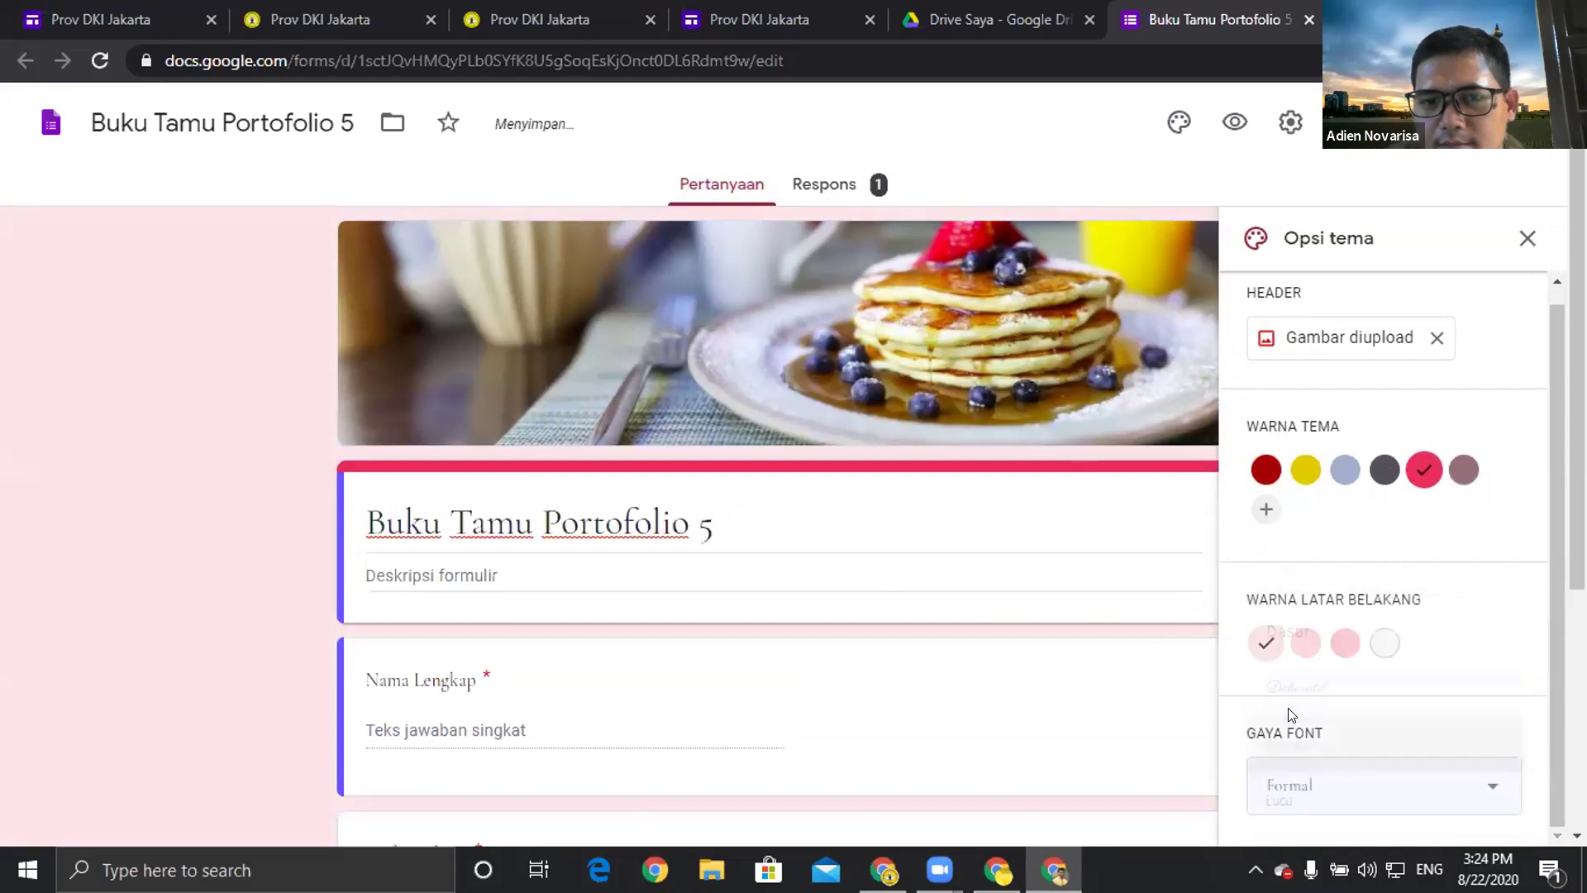
pyautogui.click(1291, 716)
pyautogui.press('Return')
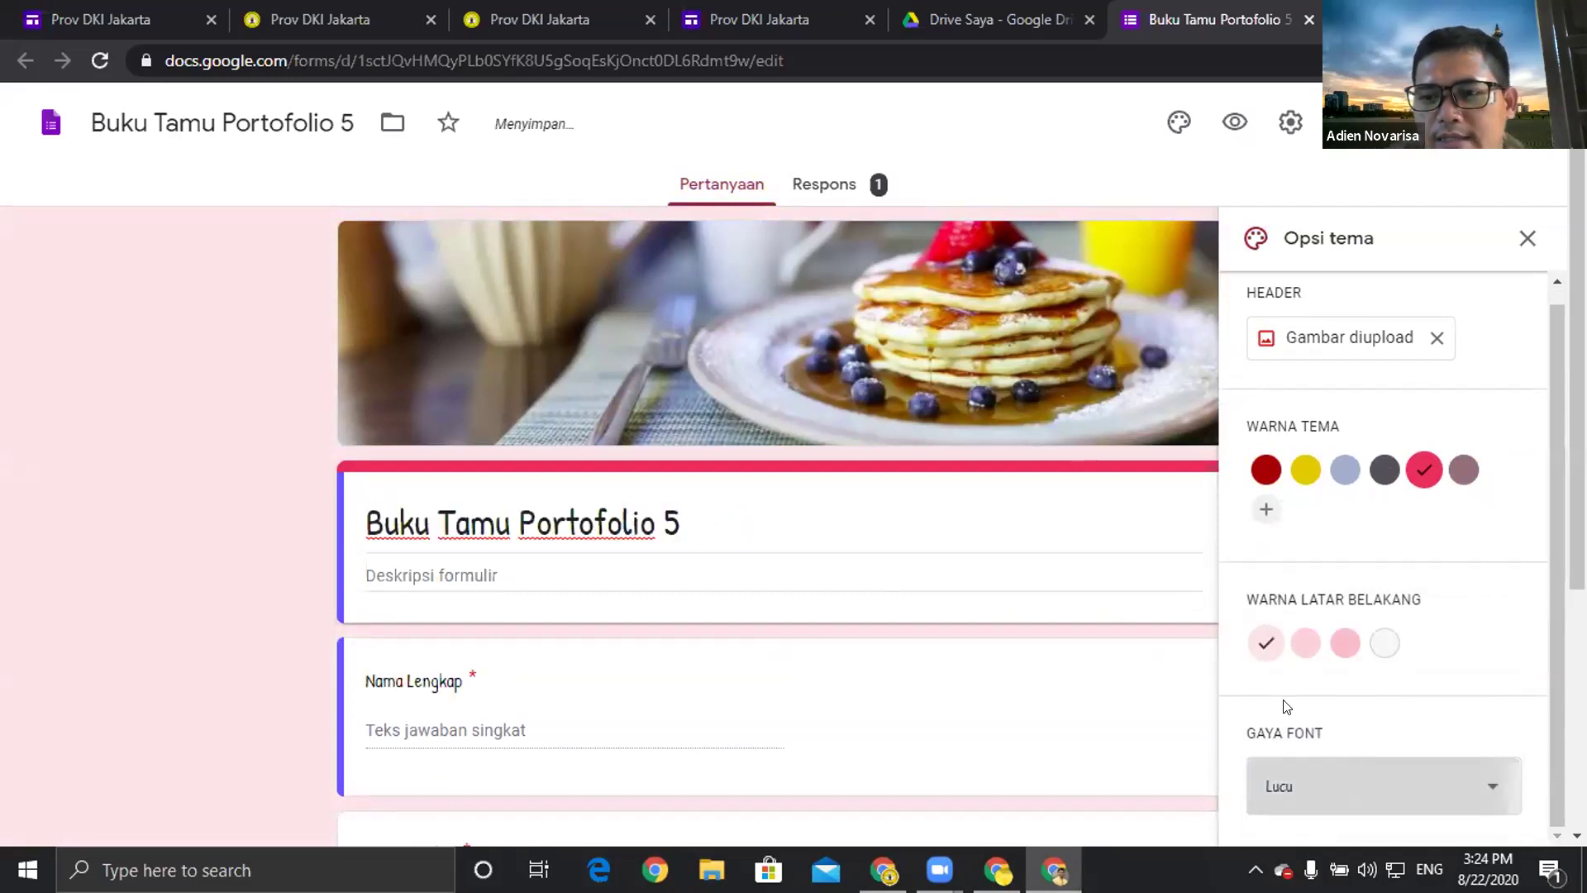
pyautogui.click(1290, 784)
pyautogui.click(1318, 646)
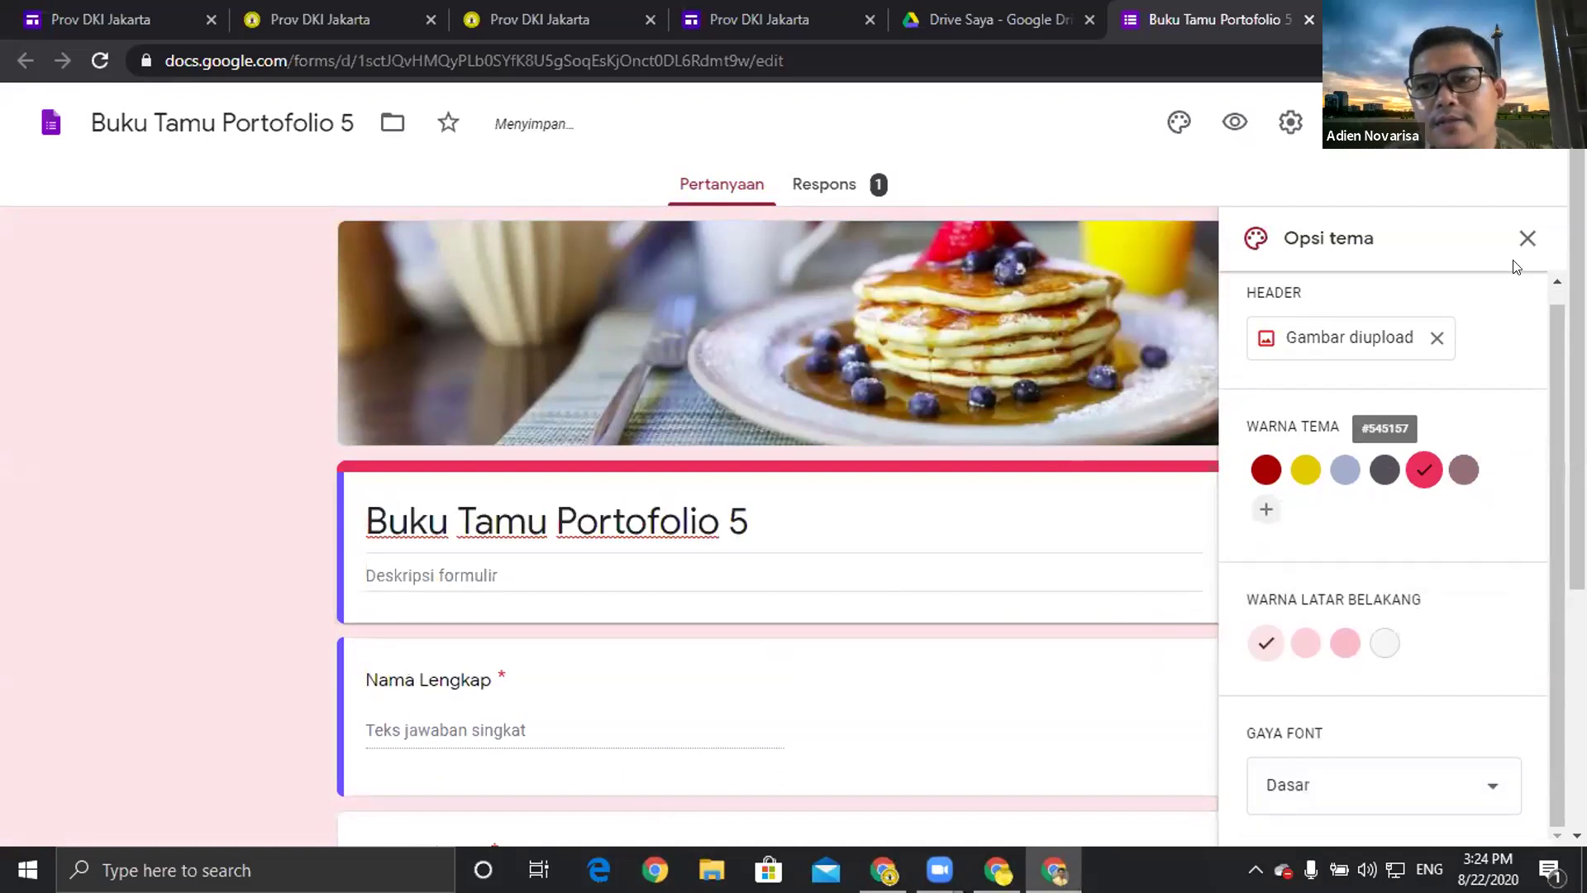
pyautogui.click(1528, 238)
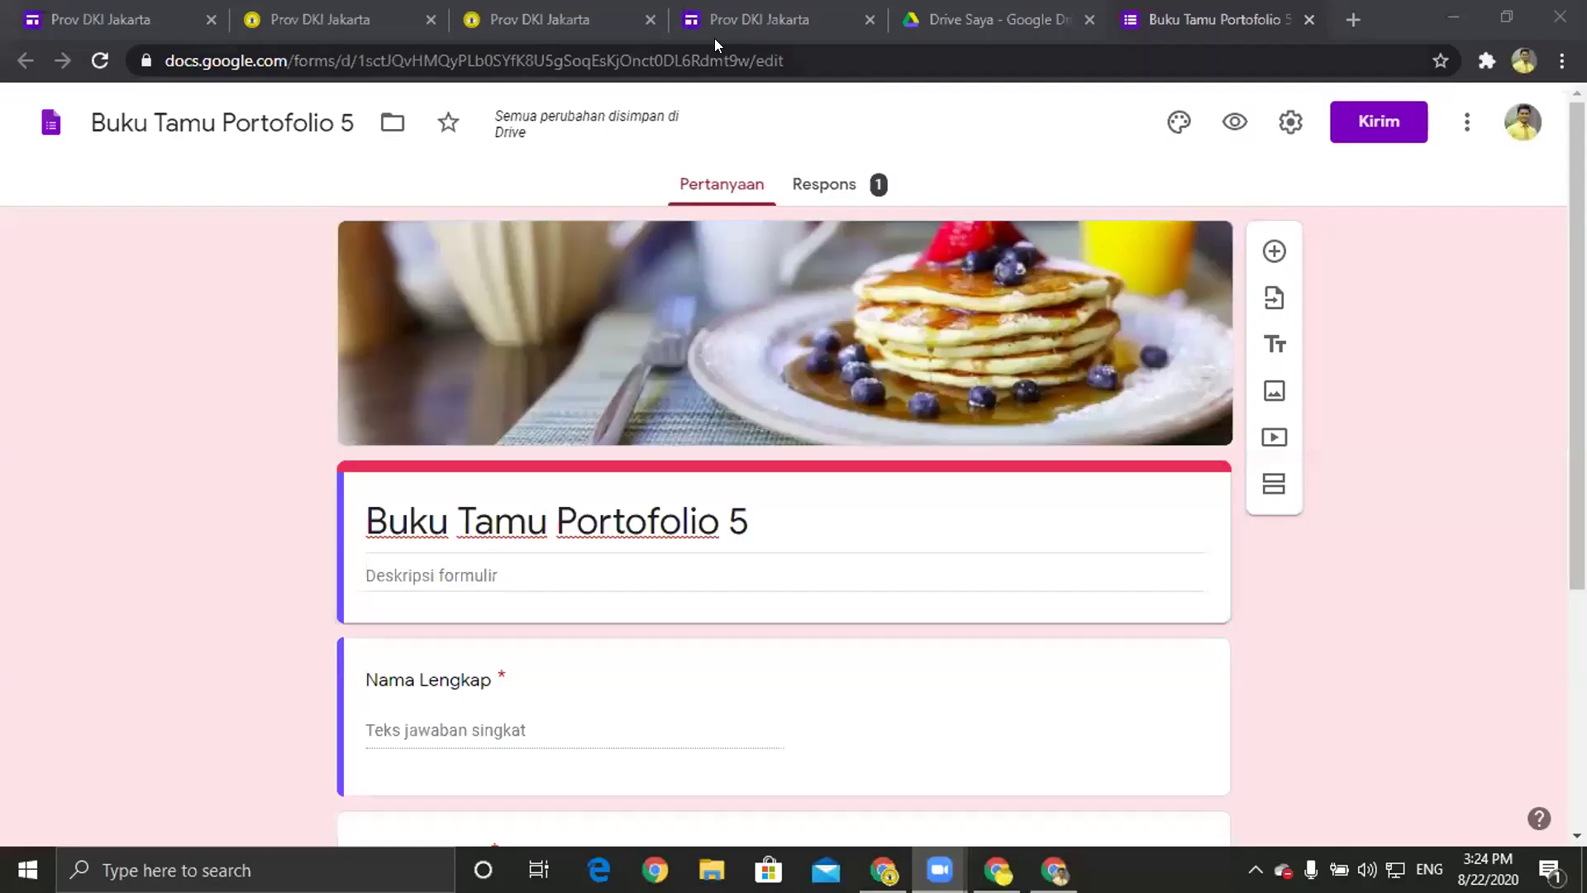
# Switch to the portfolio site editor and open the Tugas Utama page.
pyautogui.click(149, 9)
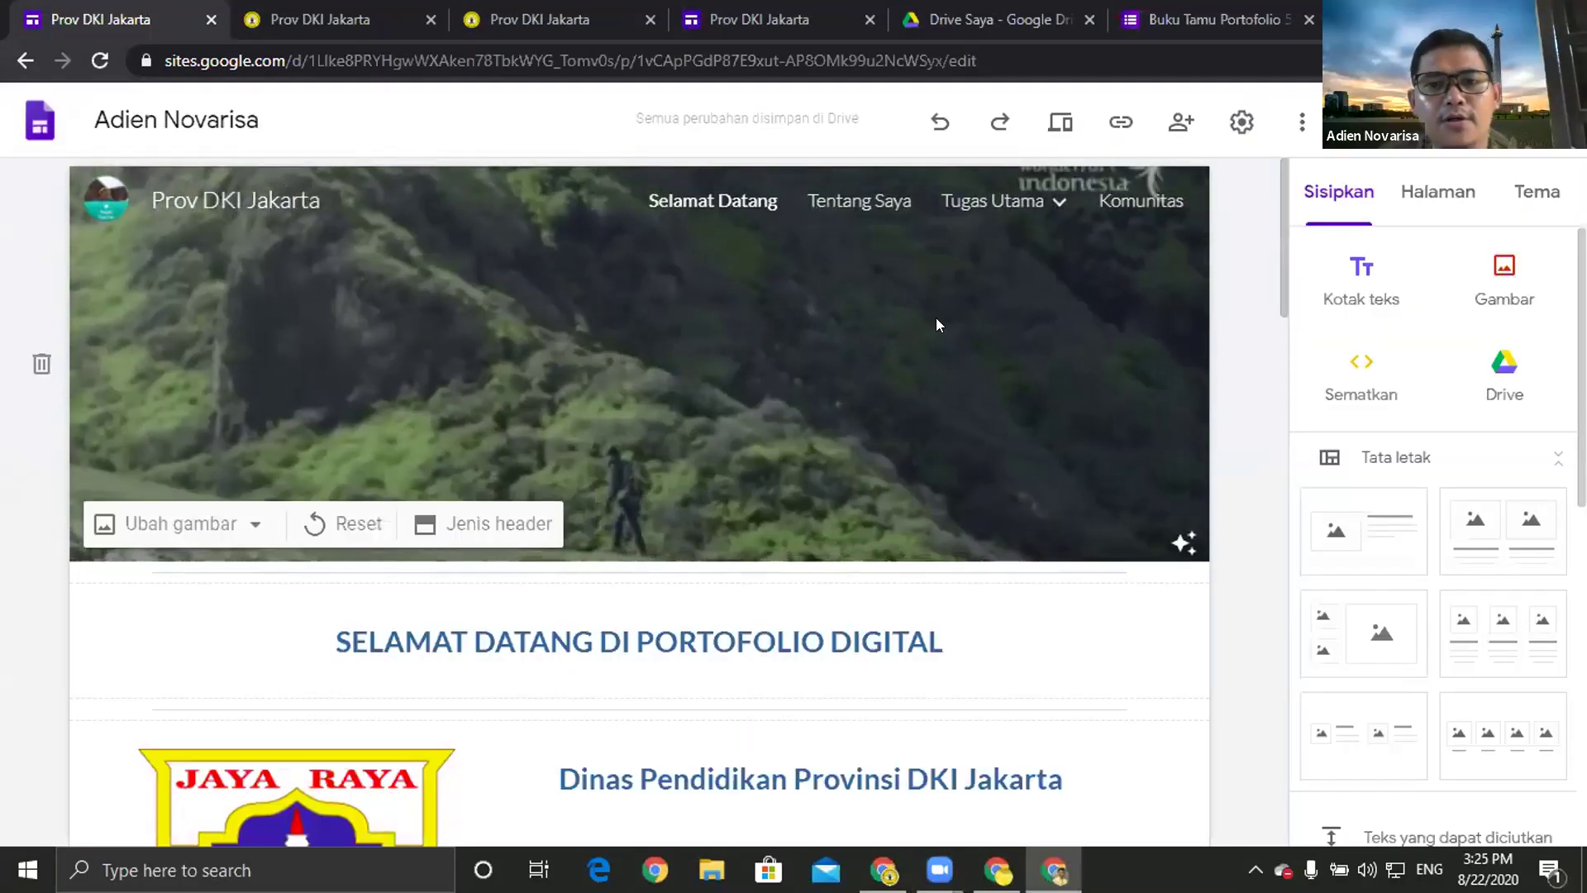
pyautogui.scroll(-8, 935, 318)
pyautogui.scroll(8, 937, 314)
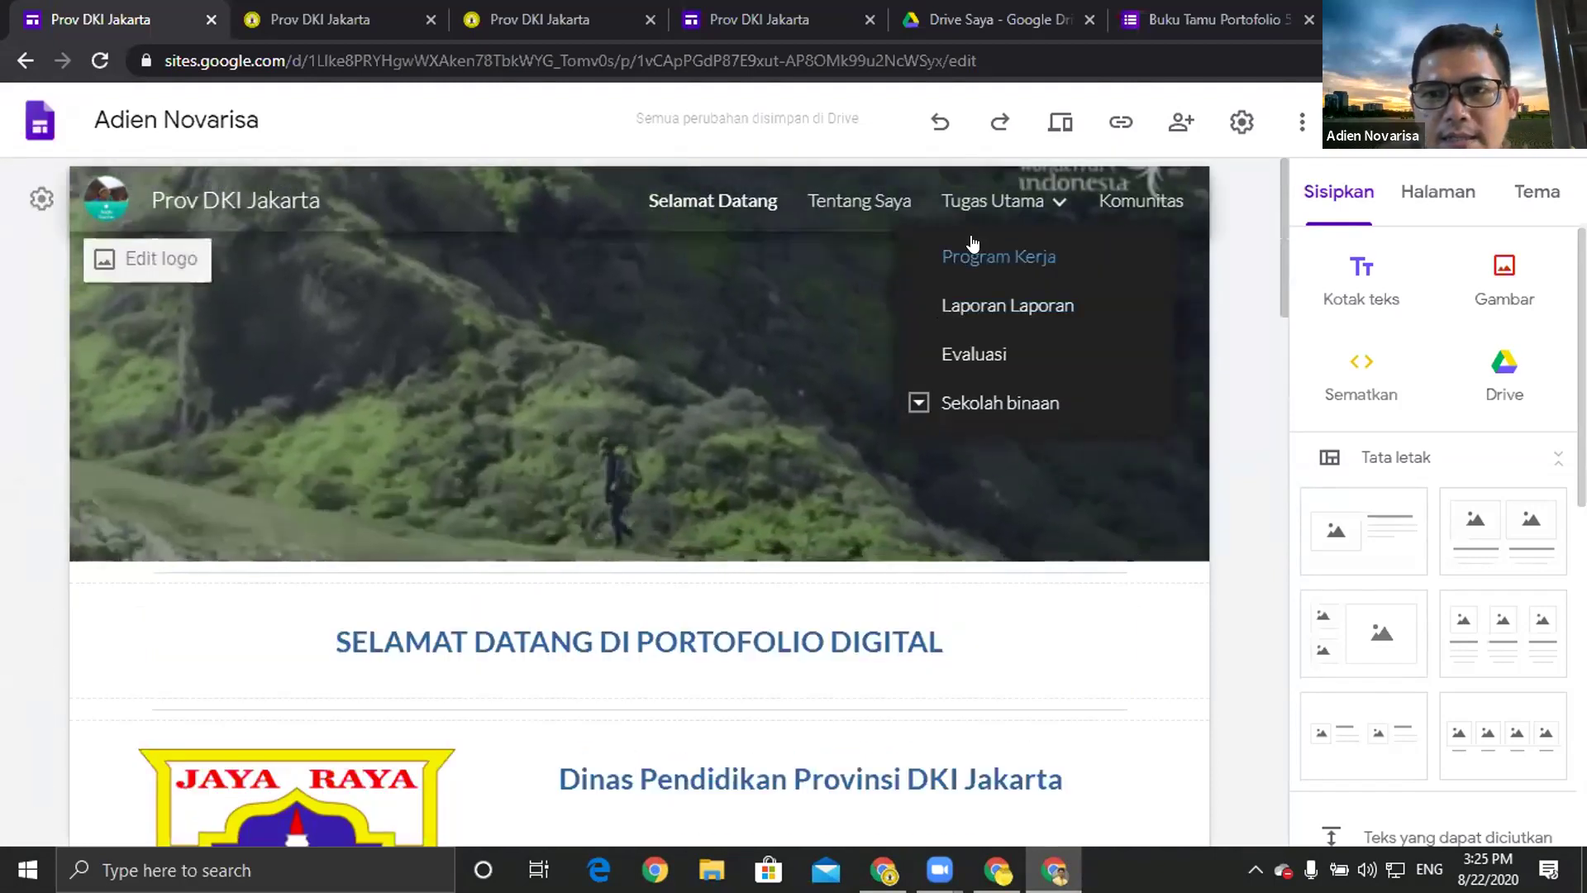
pyautogui.click(986, 193)
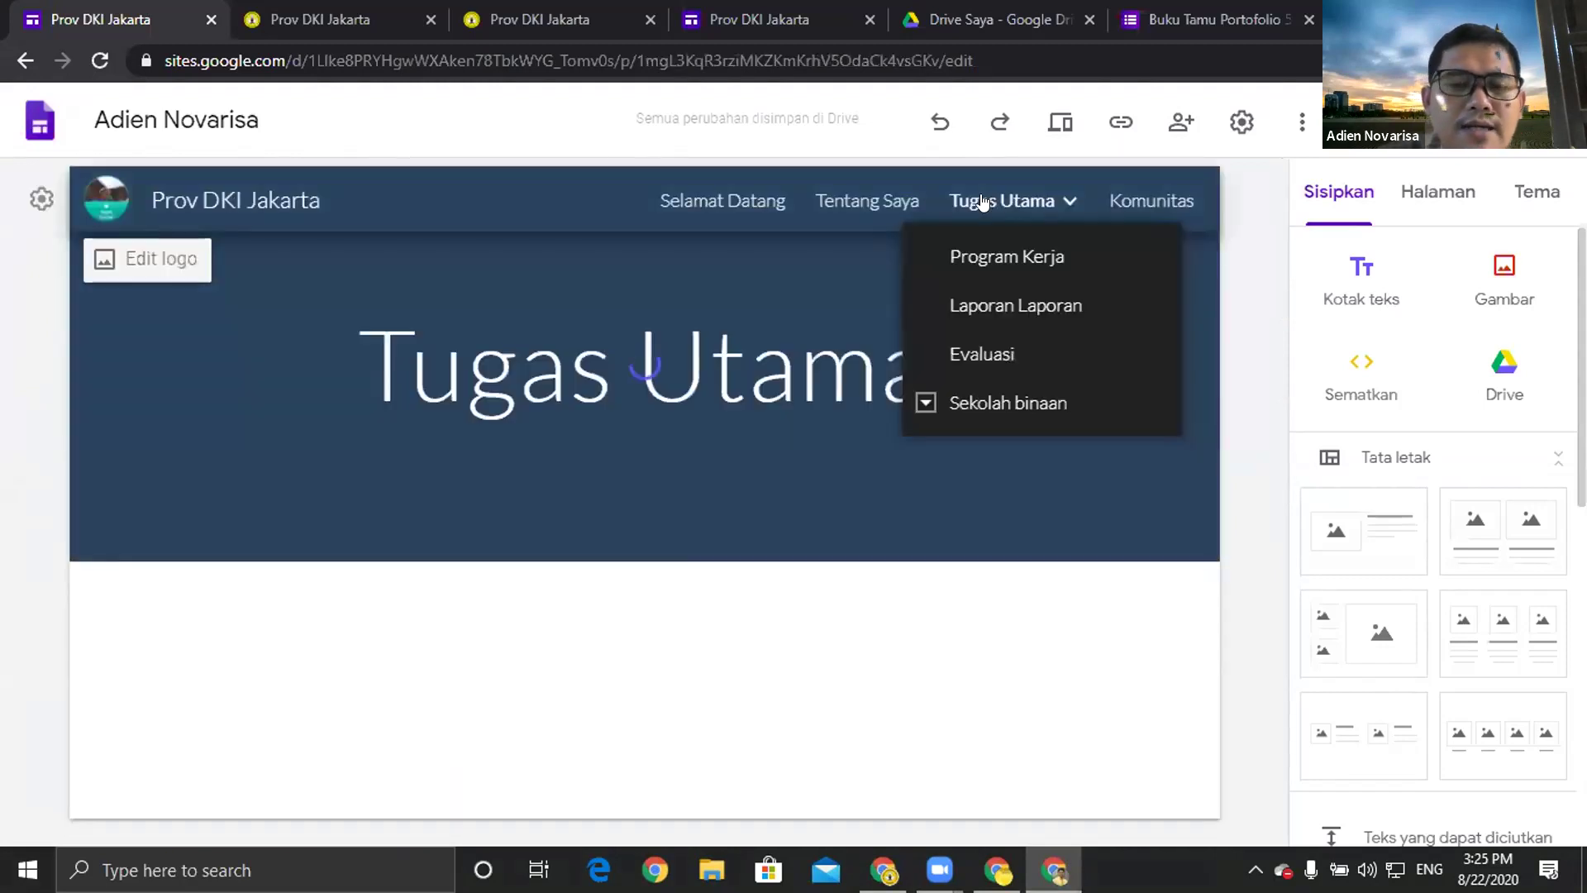
# Collapse and expand the Layouts panel until the other content blocks show.
pyautogui.moveTo(876, 253)
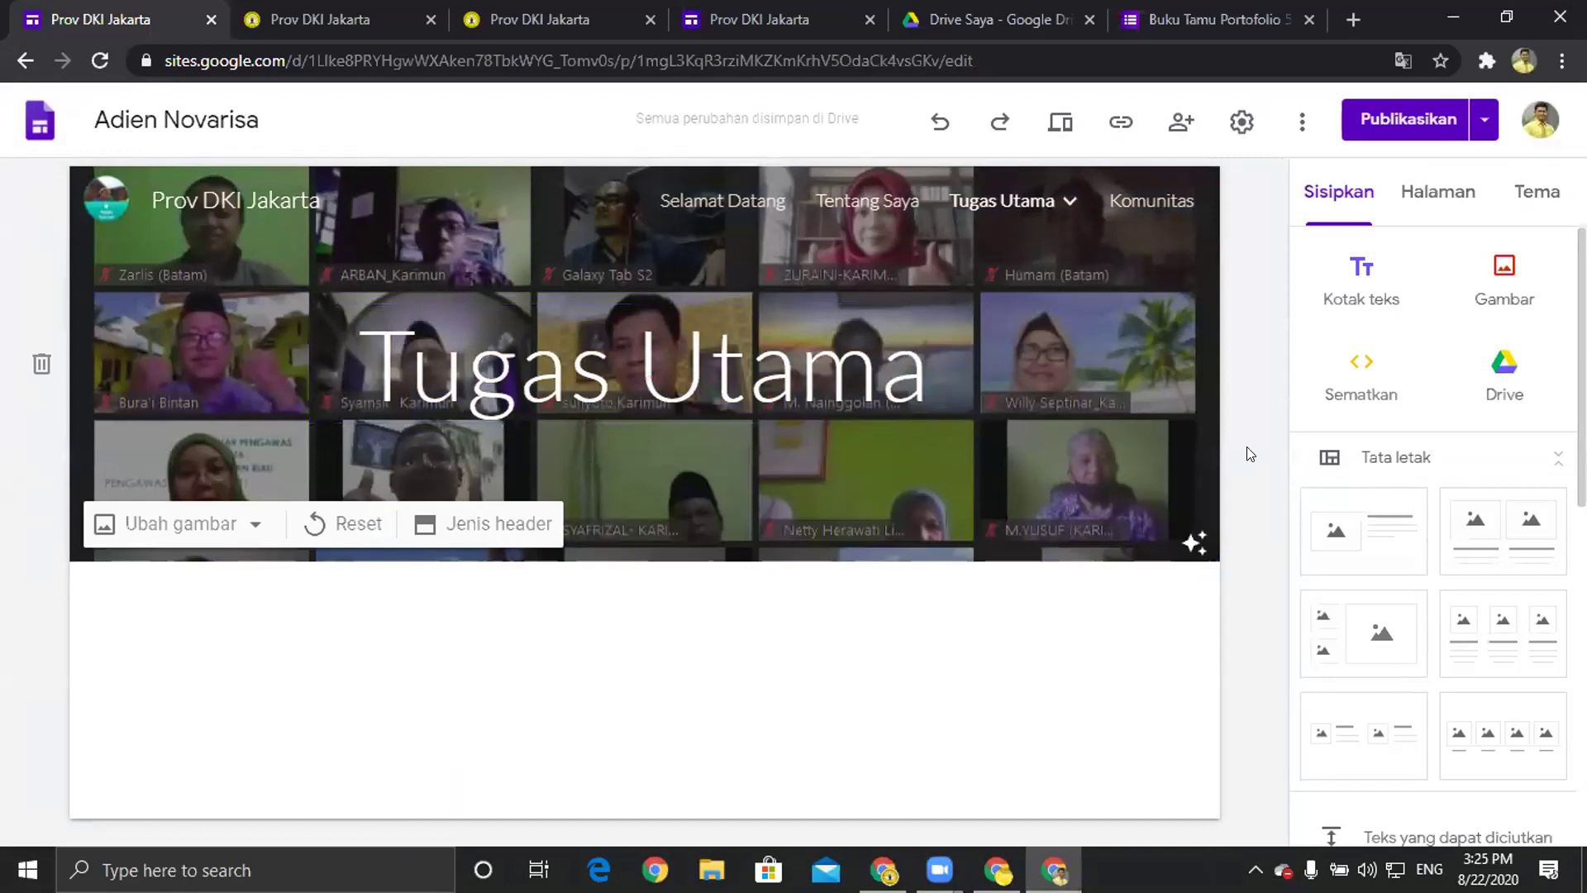
pyautogui.click(1405, 457)
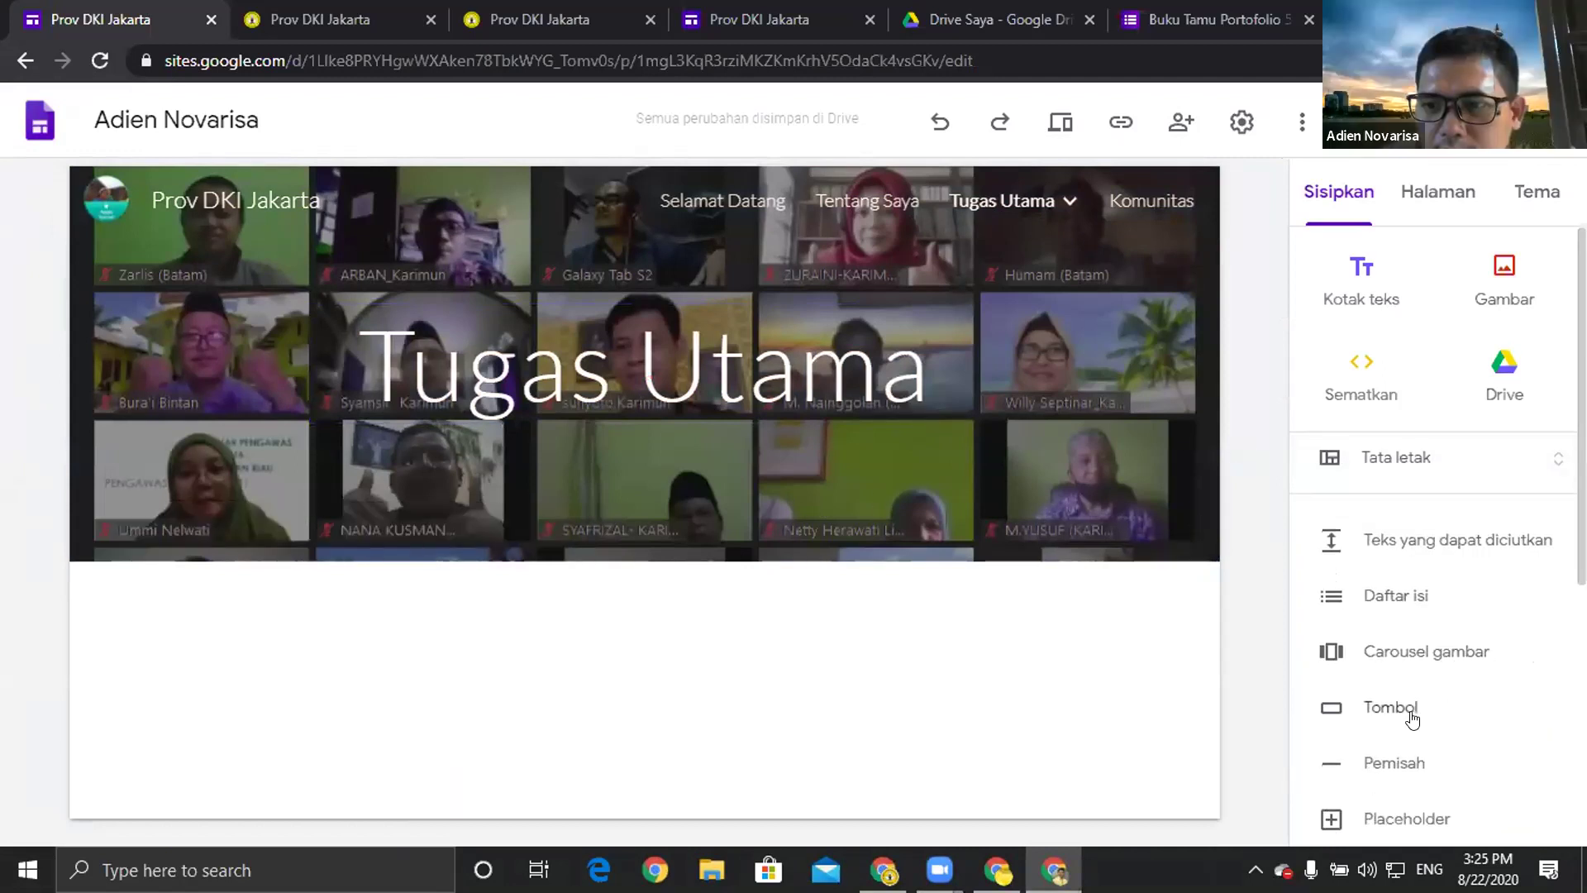
pyautogui.click(1395, 458)
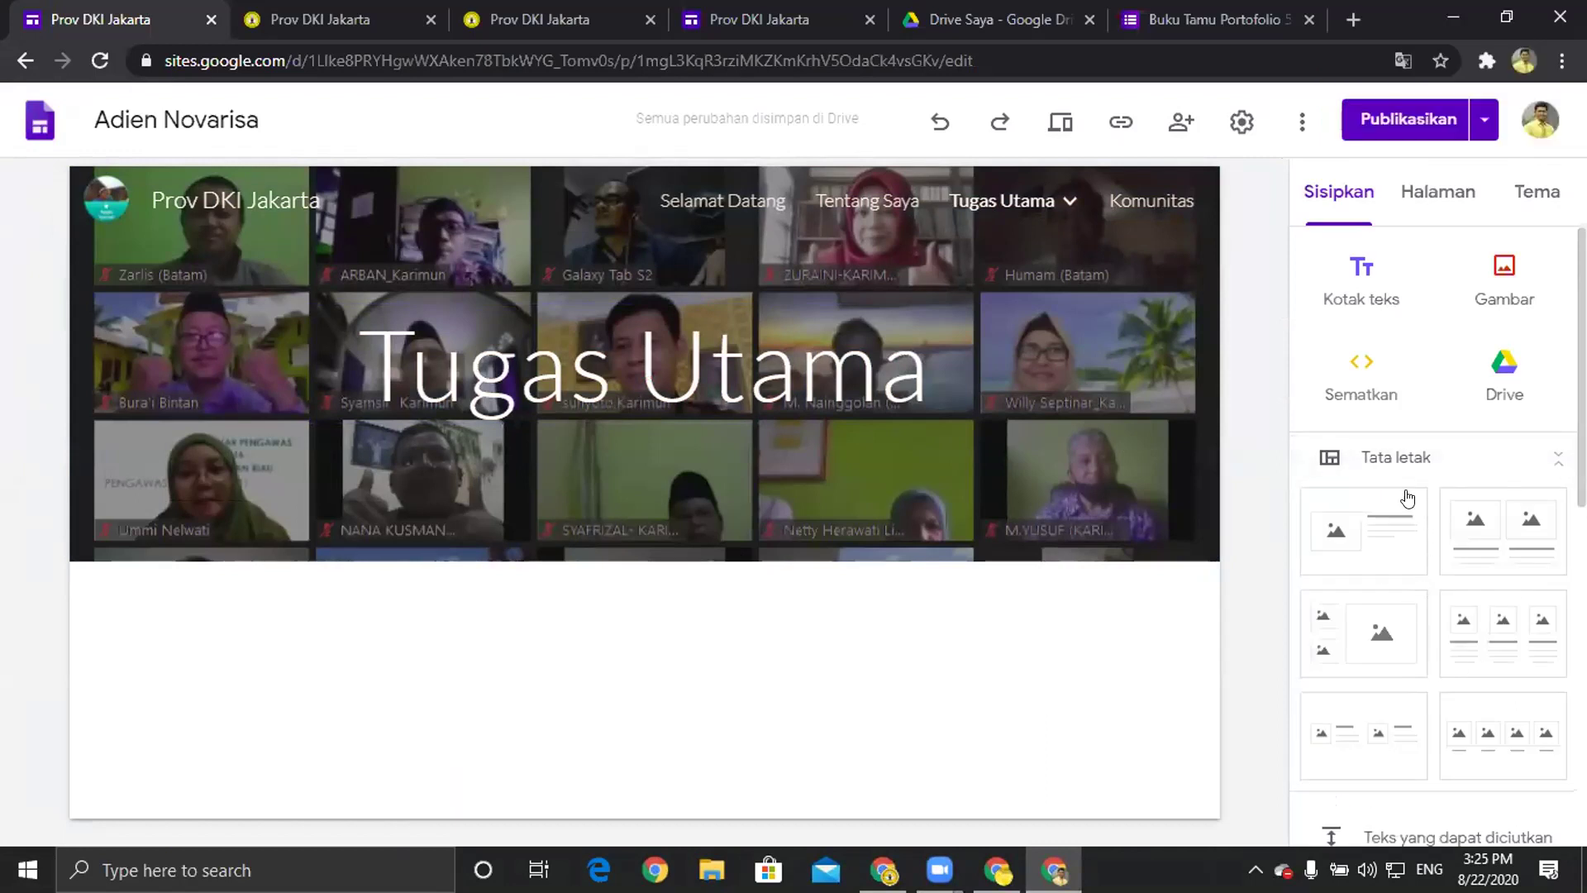
pyautogui.click(1389, 461)
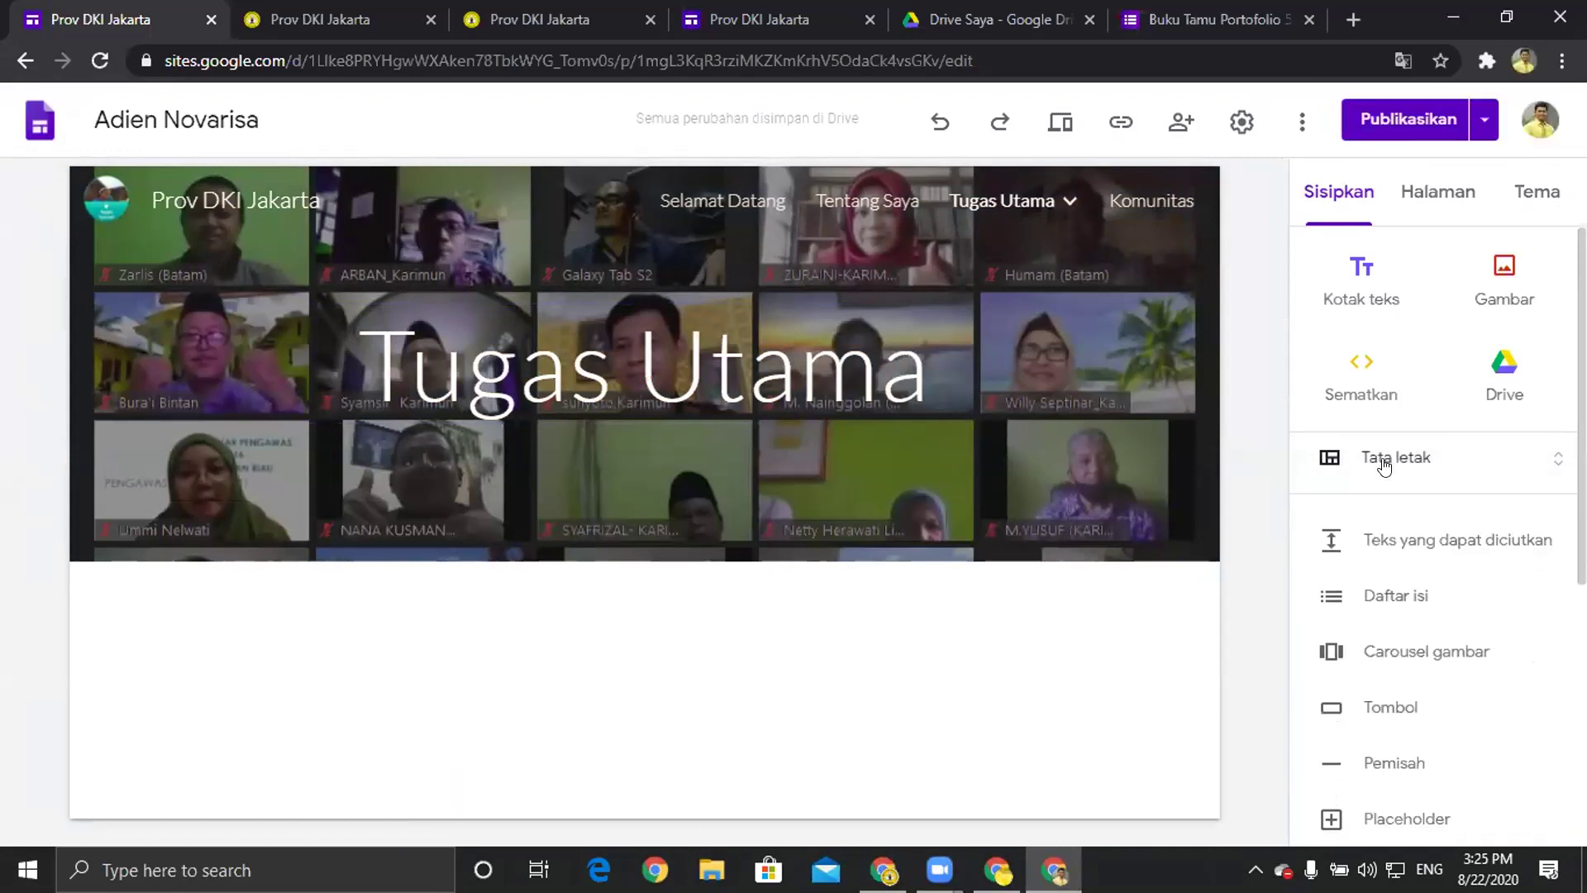
pyautogui.click(1386, 465)
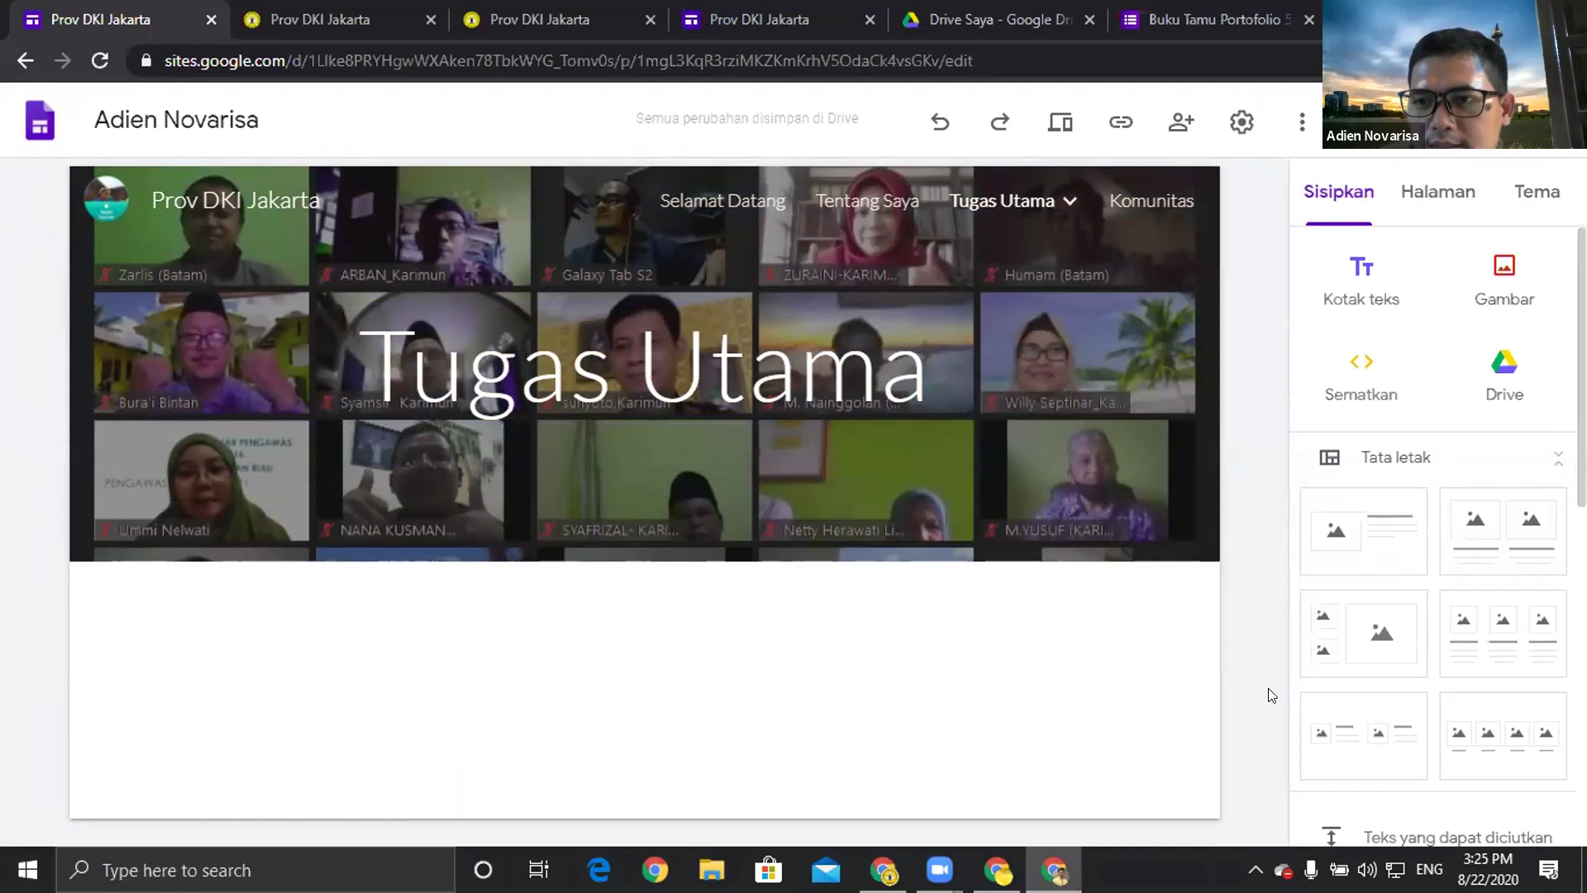
pyautogui.click(1440, 476)
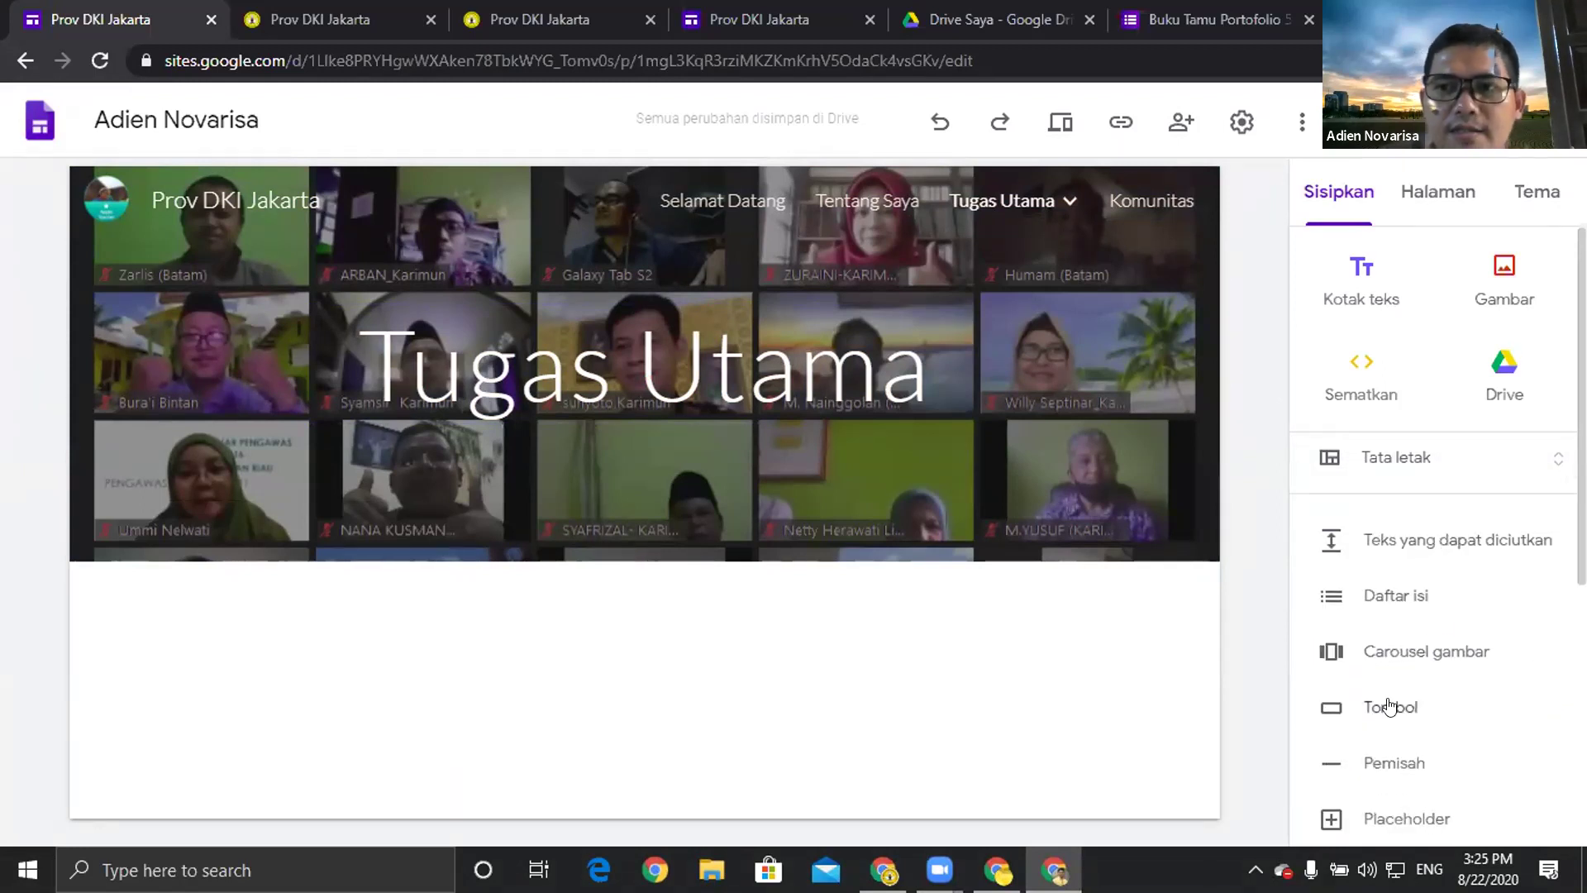
# Insert a KEMBALI button linked to the Selamat Datang page, widen it, and preview the site.
pyautogui.click(1394, 704)
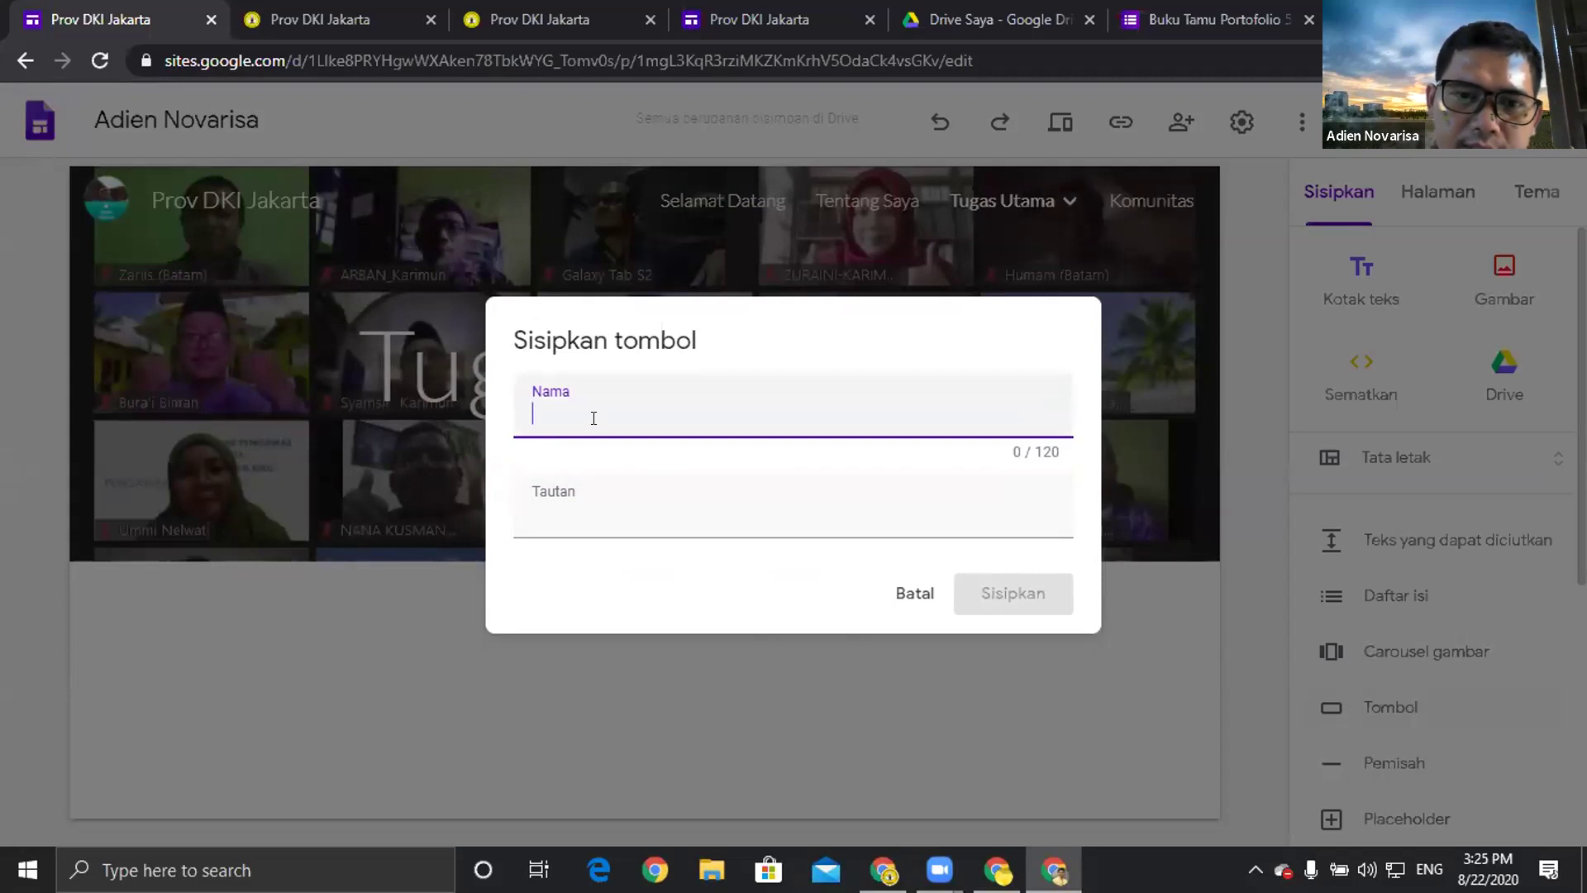
pyautogui.press('capslock')
pyautogui.write('KEMBALI')
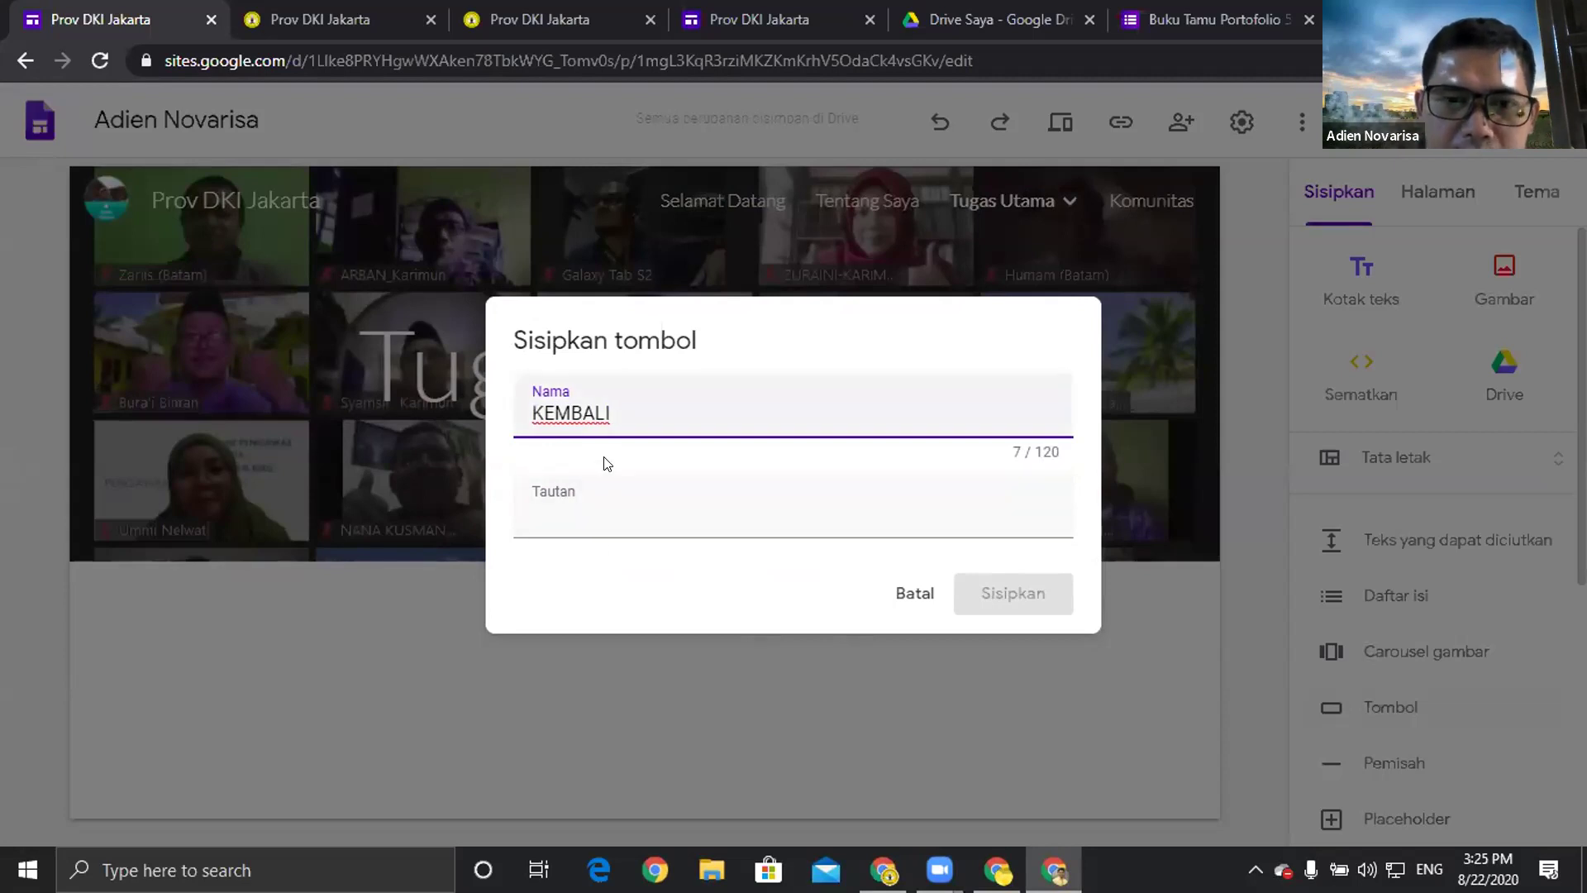
pyautogui.click(592, 512)
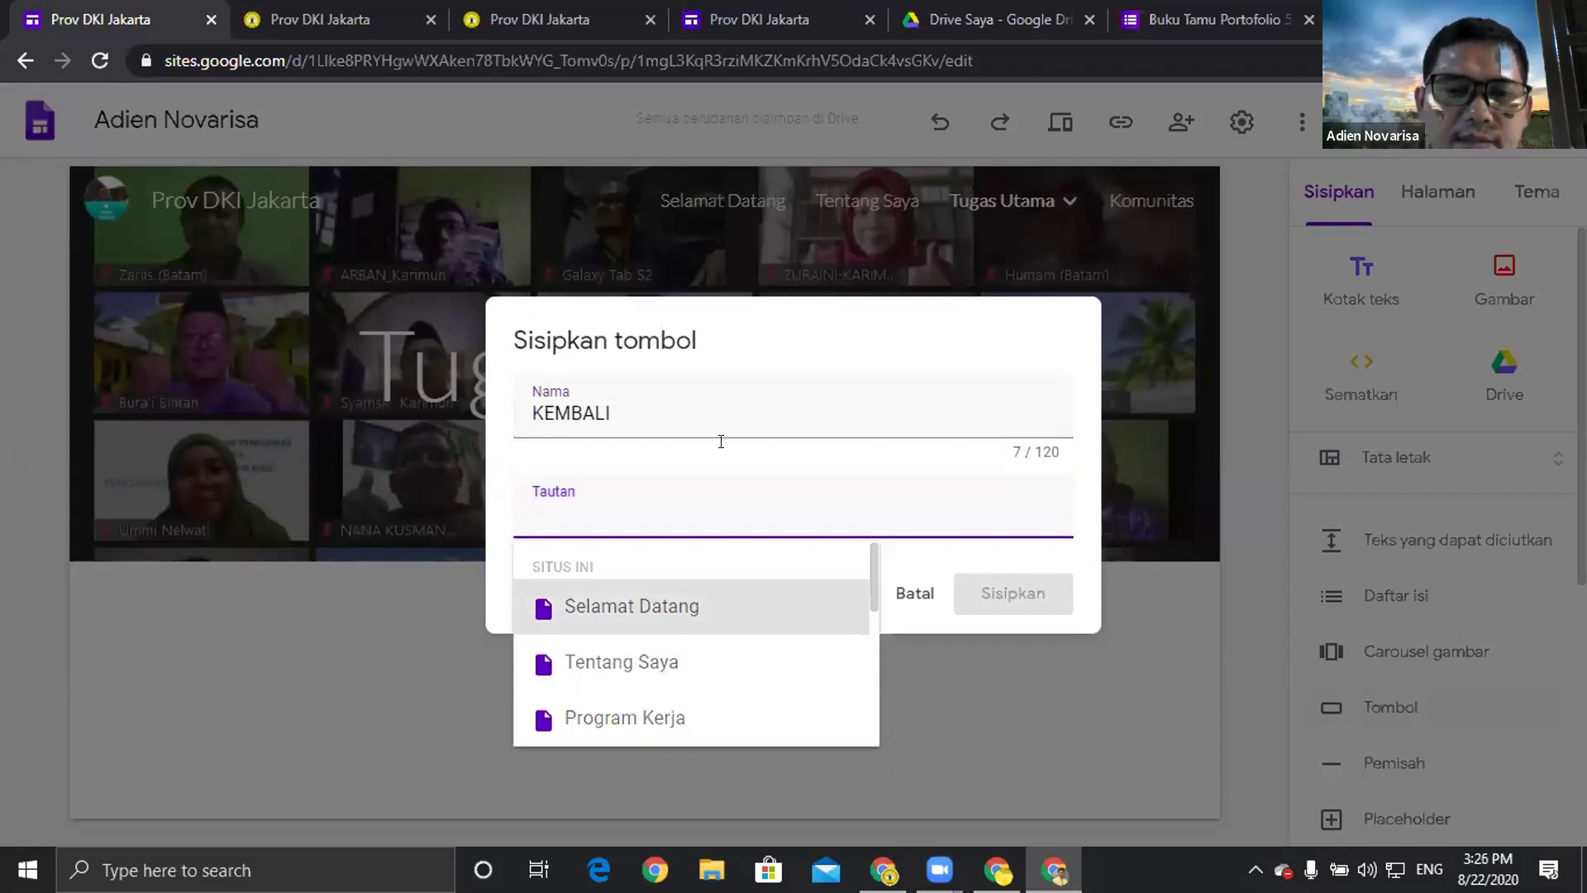
pyautogui.click(666, 630)
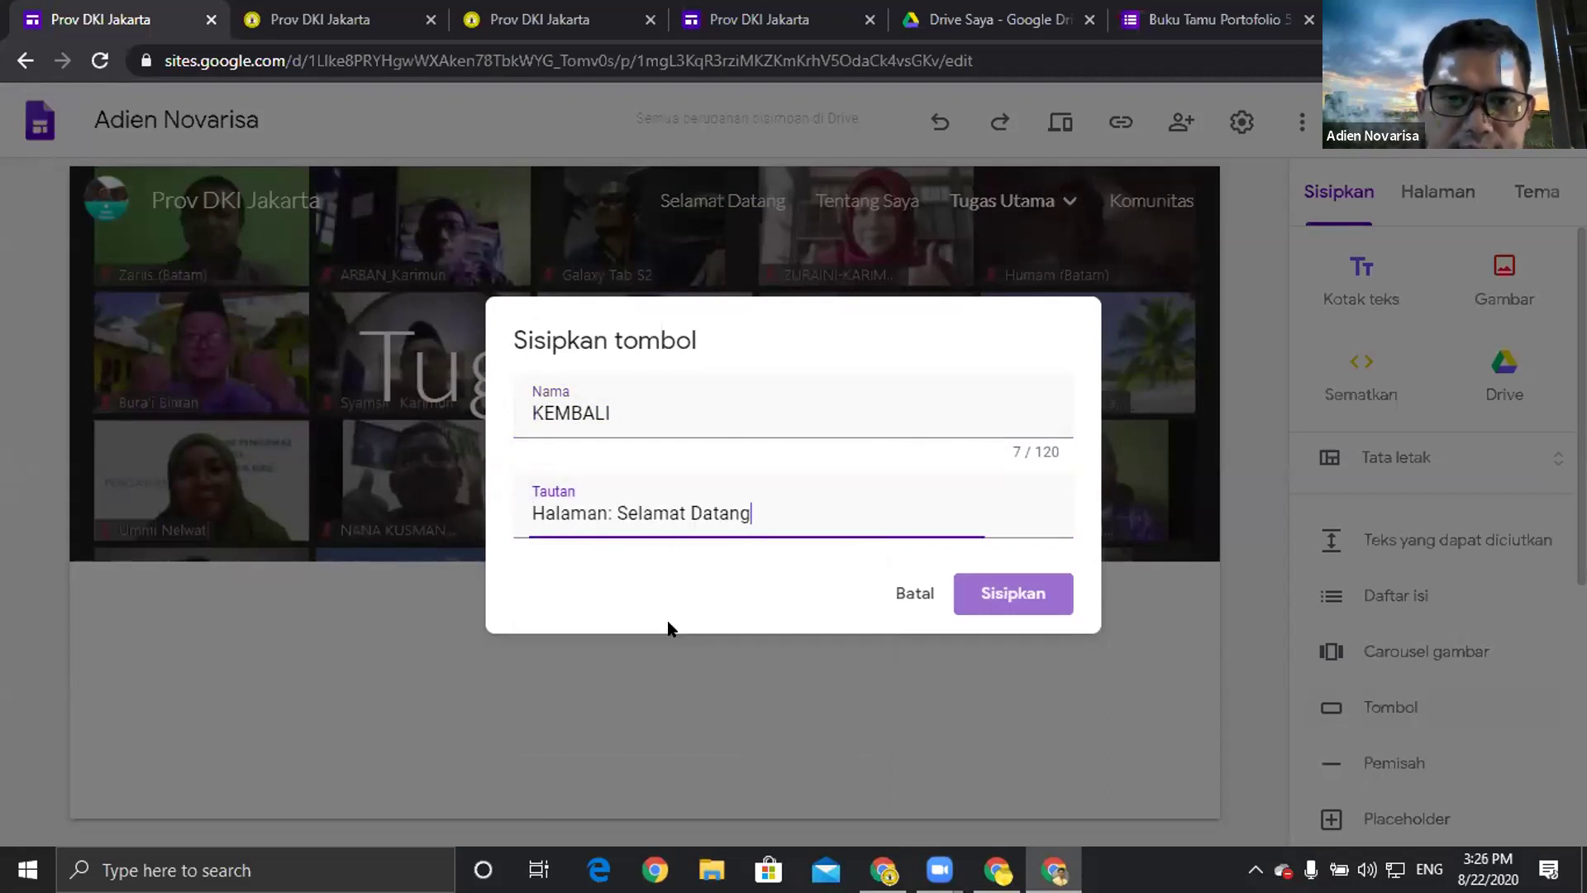
pyautogui.click(1013, 609)
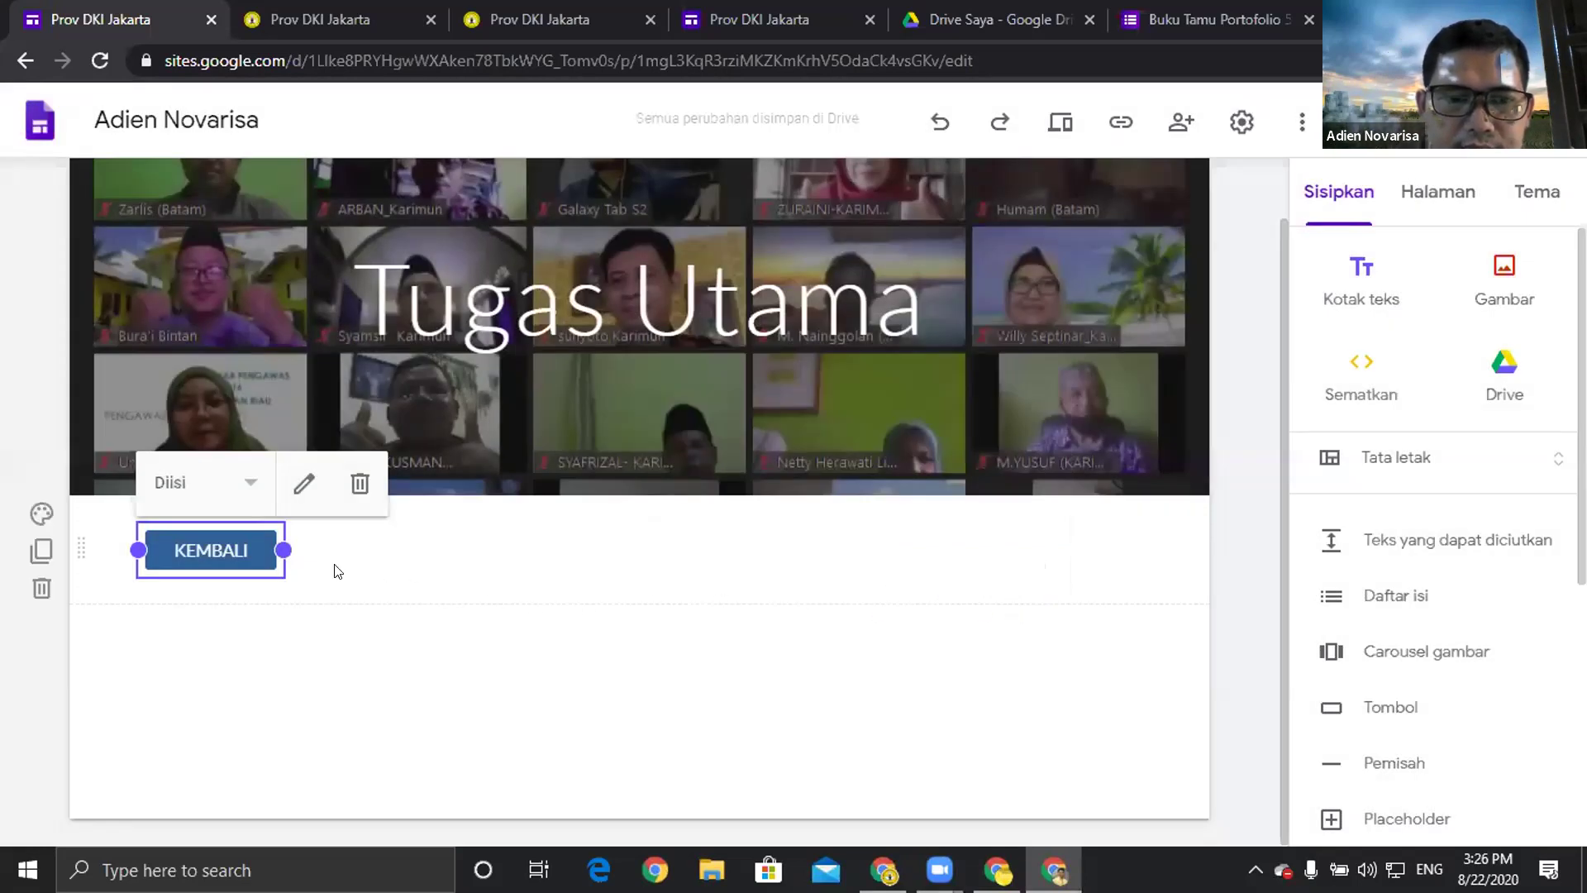
pyautogui.moveTo(283, 552); pyautogui.dragTo(719, 559)
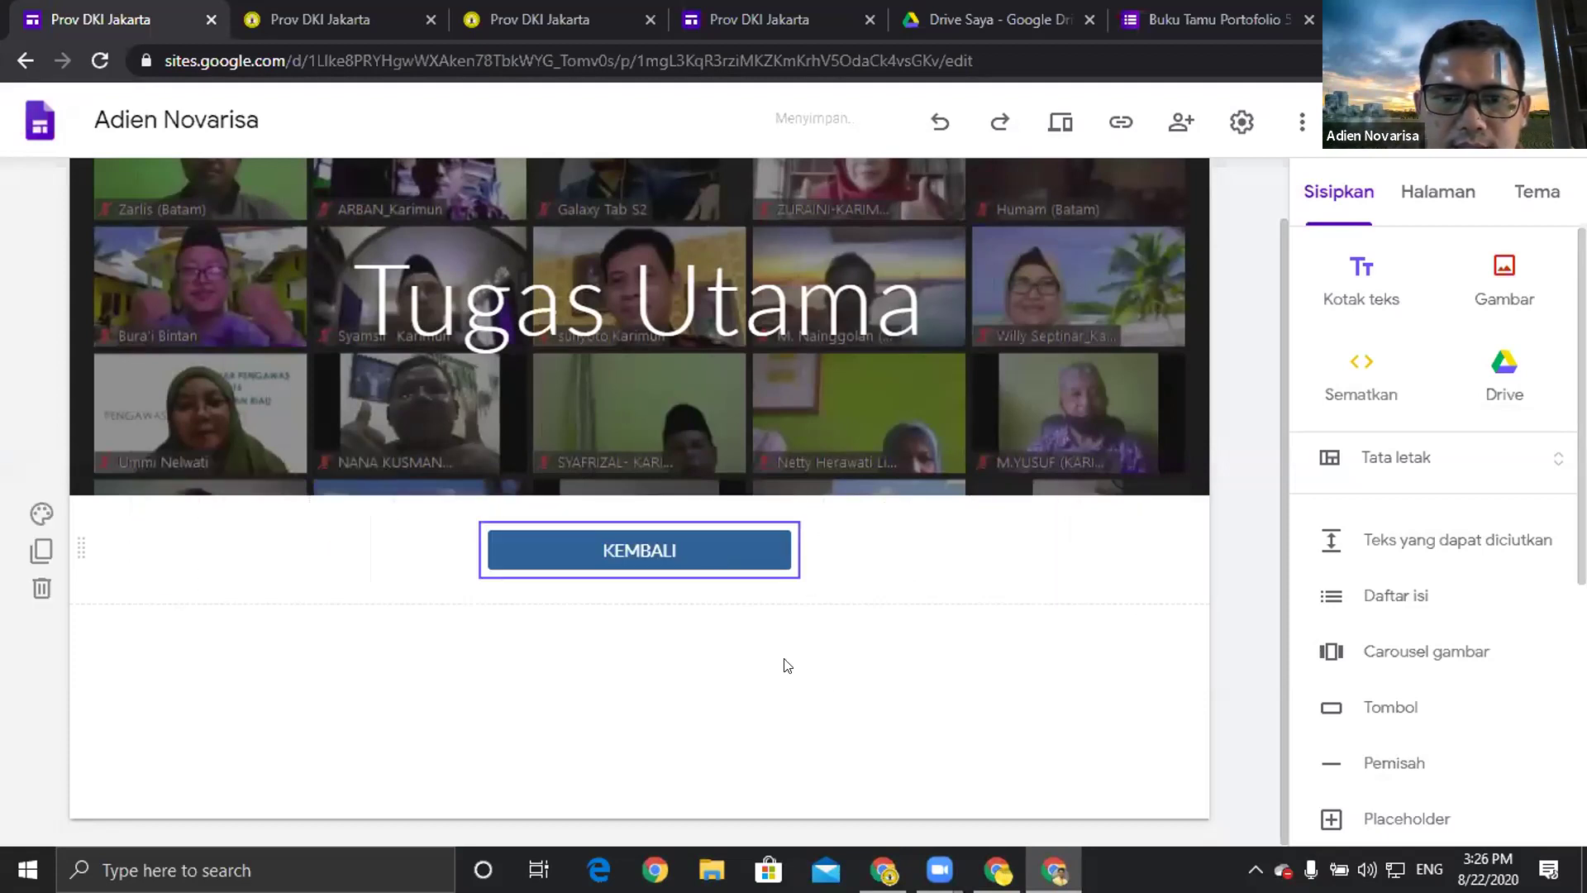
pyautogui.click(1062, 122)
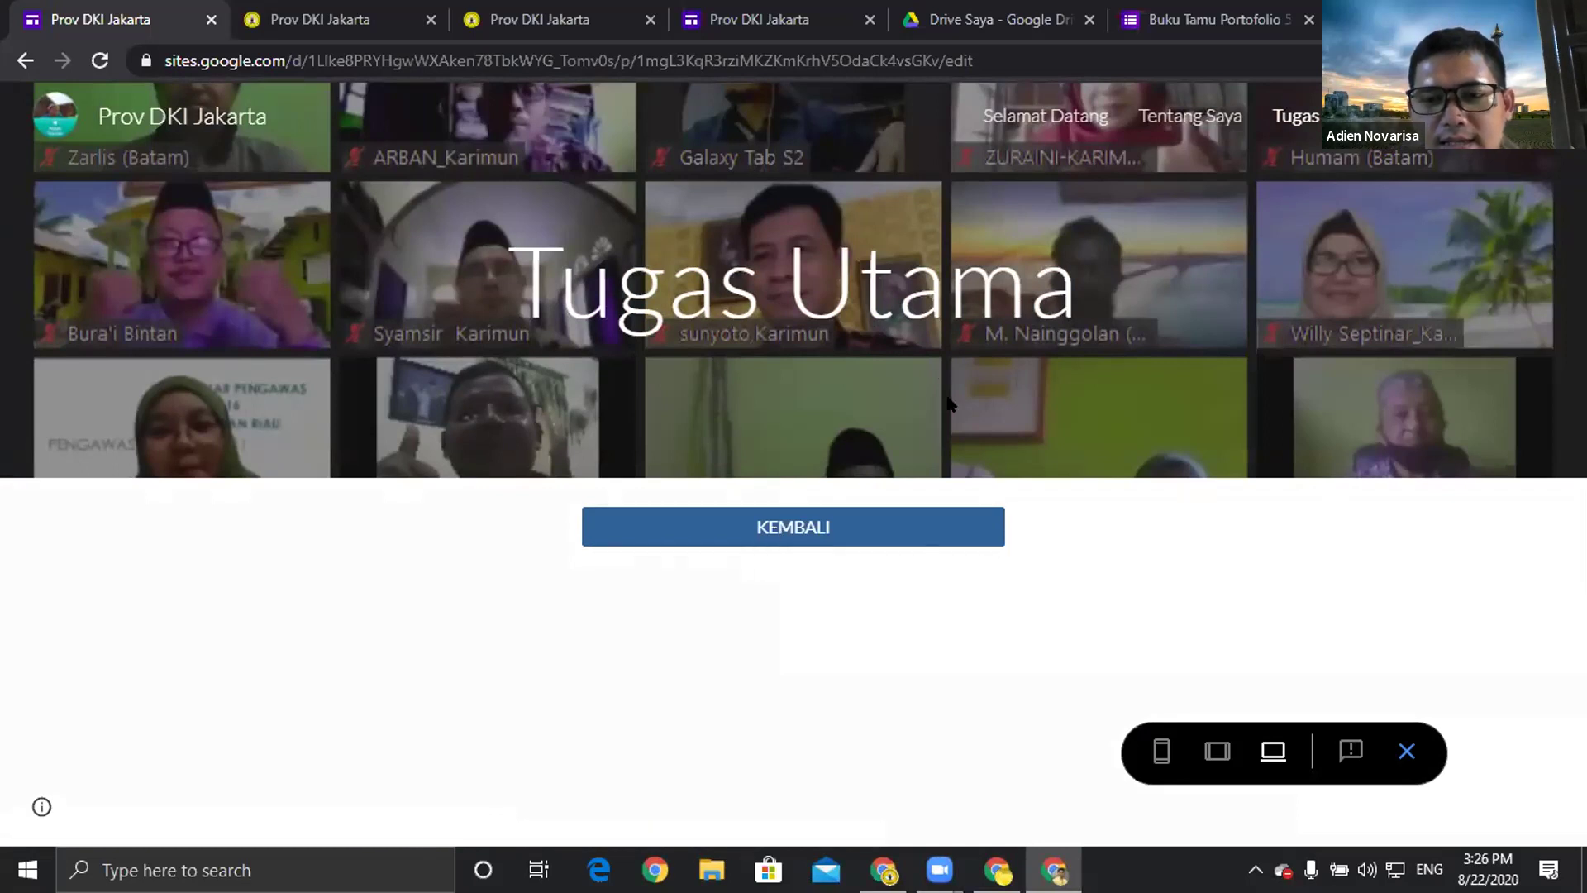
# Exit the preview, reopen Tugas Utama, and drag the KEMBALI button to the left side.
pyautogui.click(796, 539)
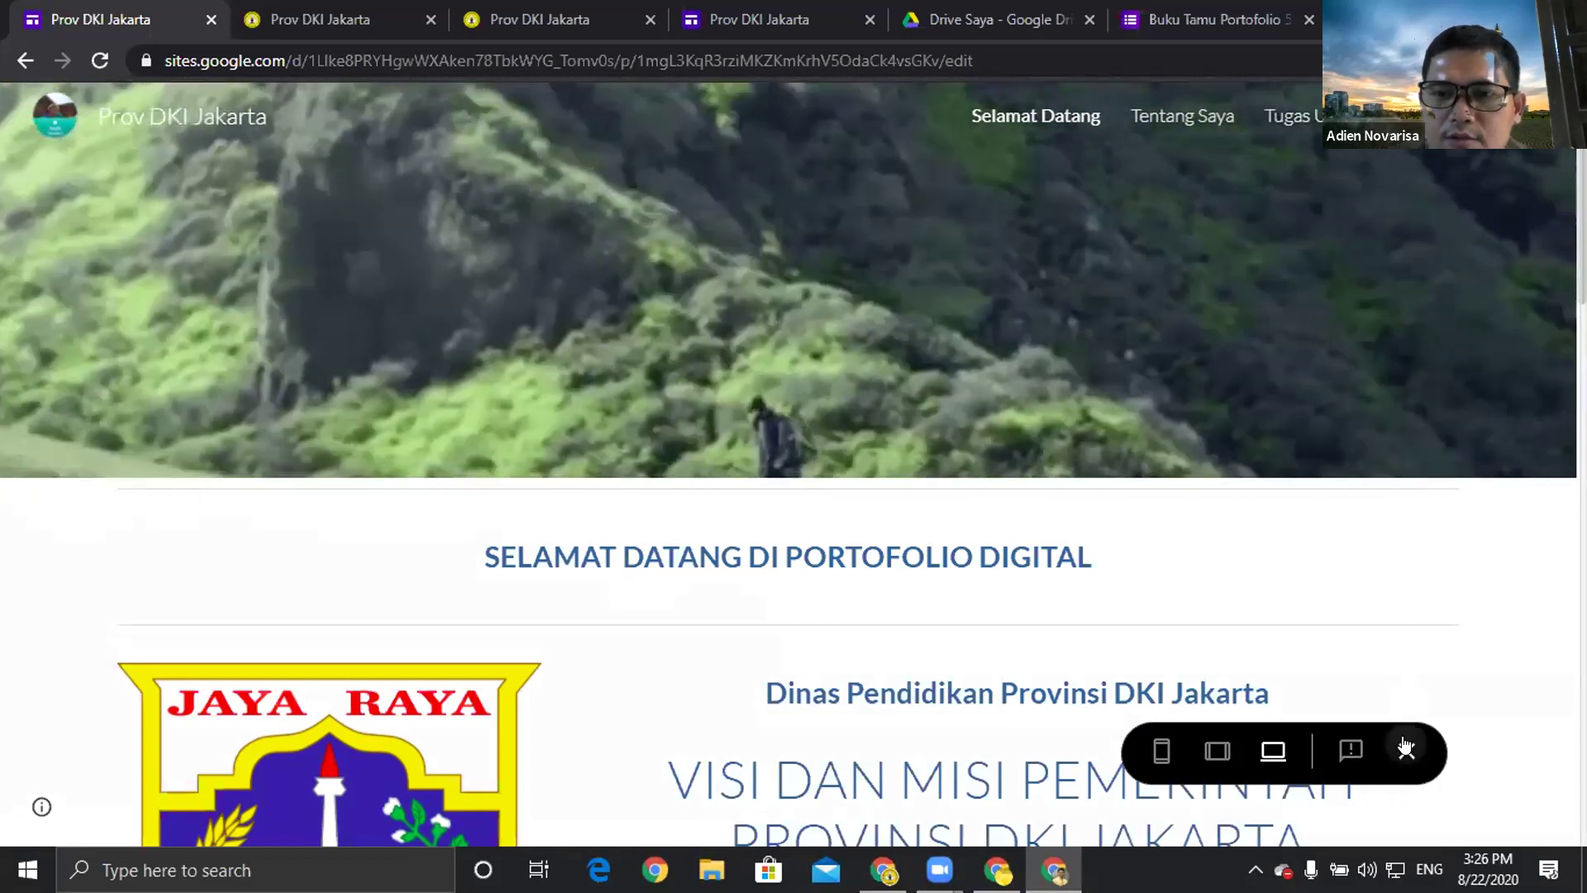
pyautogui.click(1405, 748)
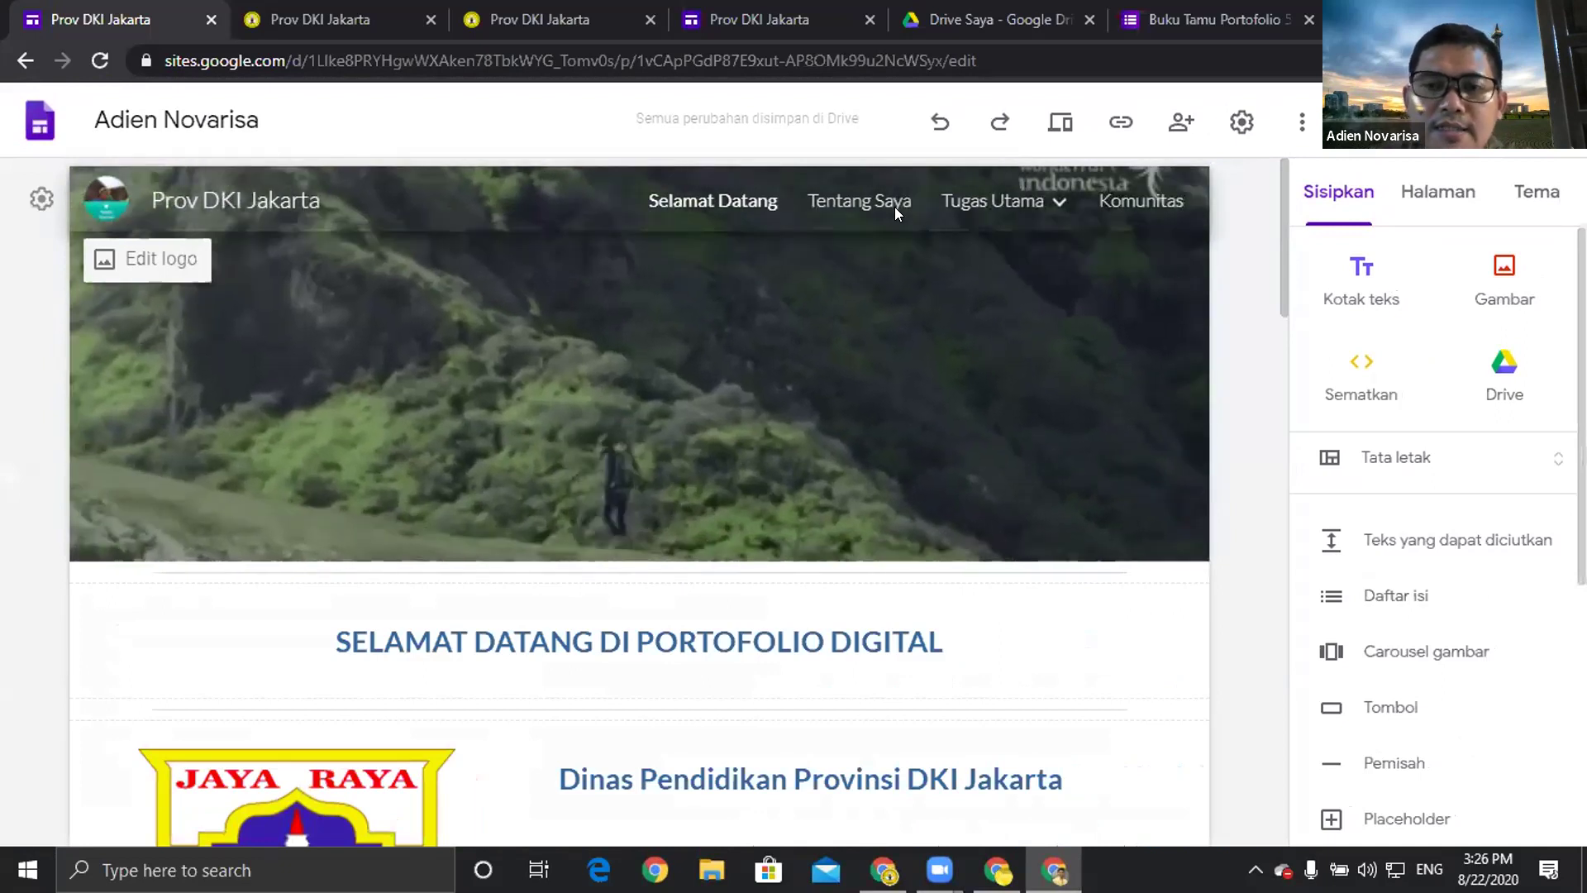
pyautogui.click(894, 207)
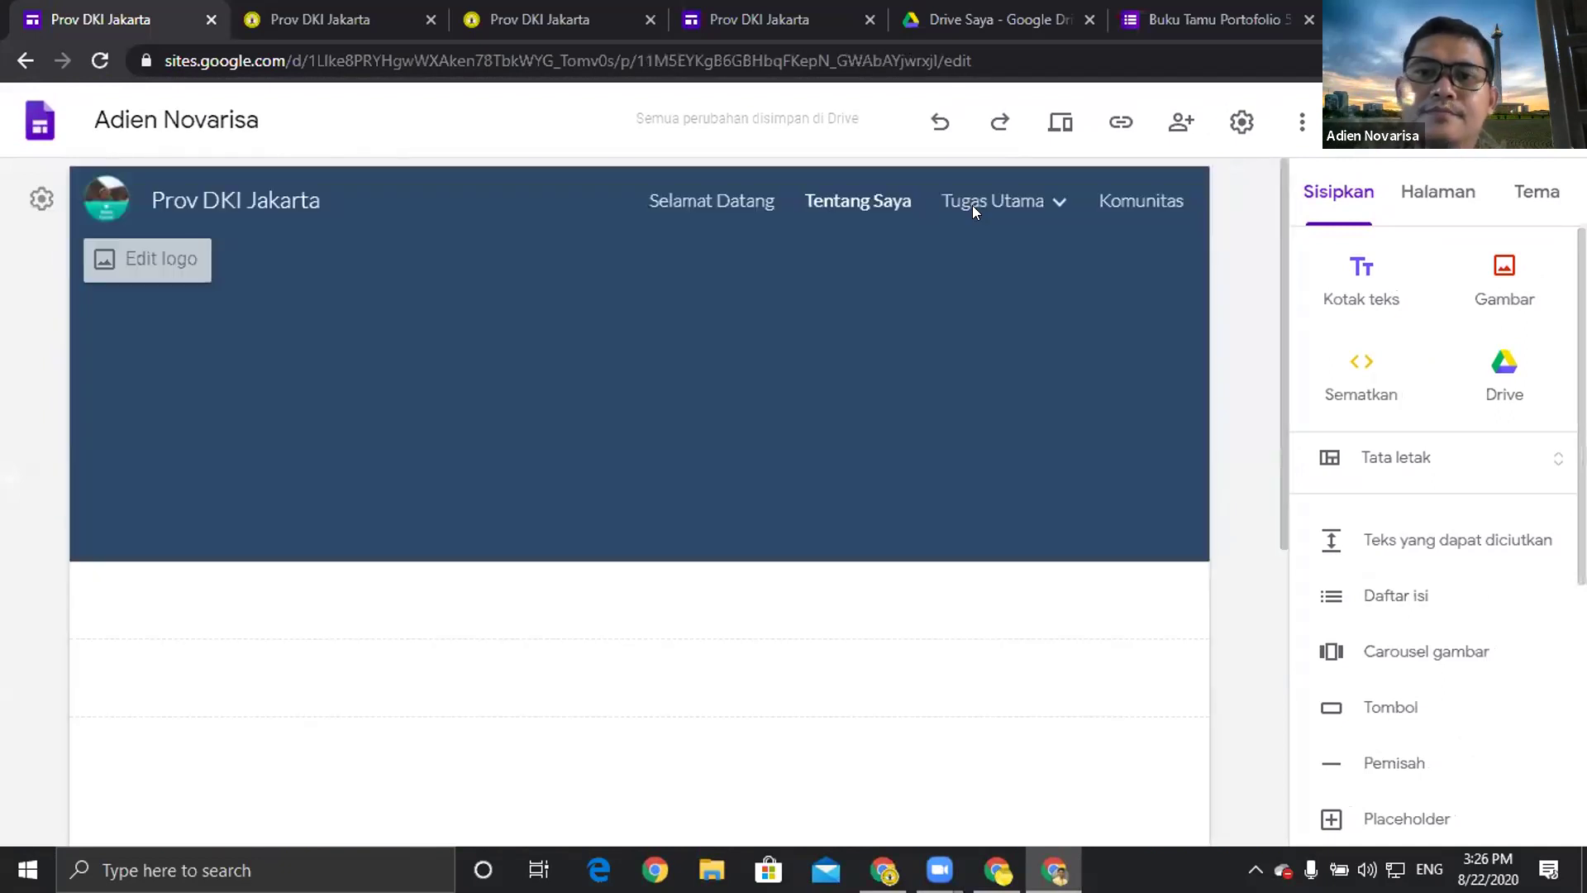
pyautogui.click(978, 206)
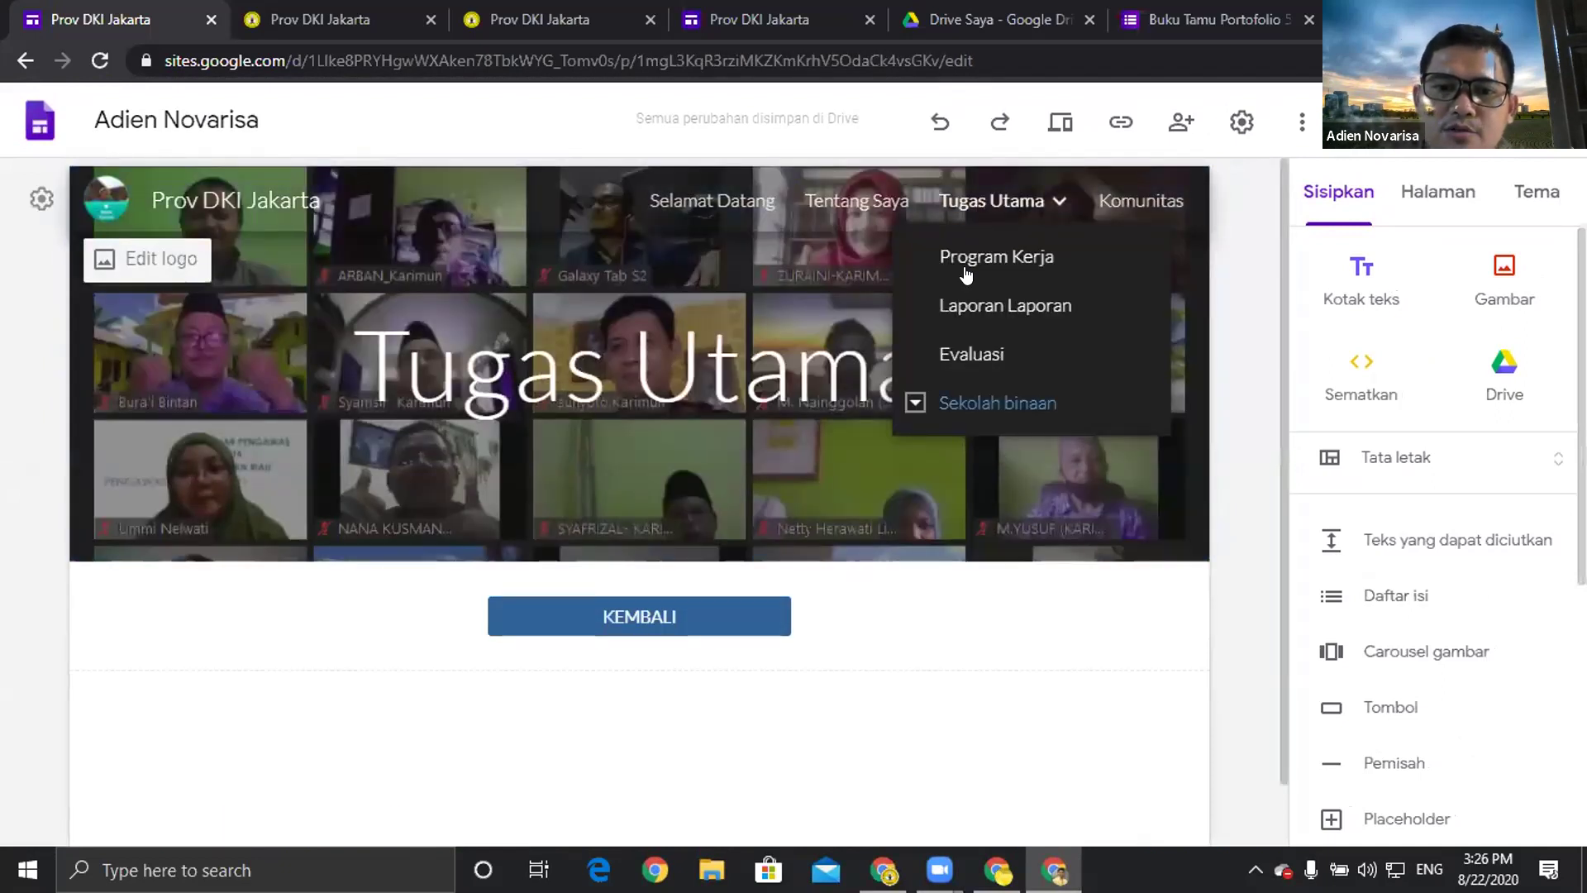
pyautogui.moveTo(711, 612); pyautogui.dragTo(220, 609)
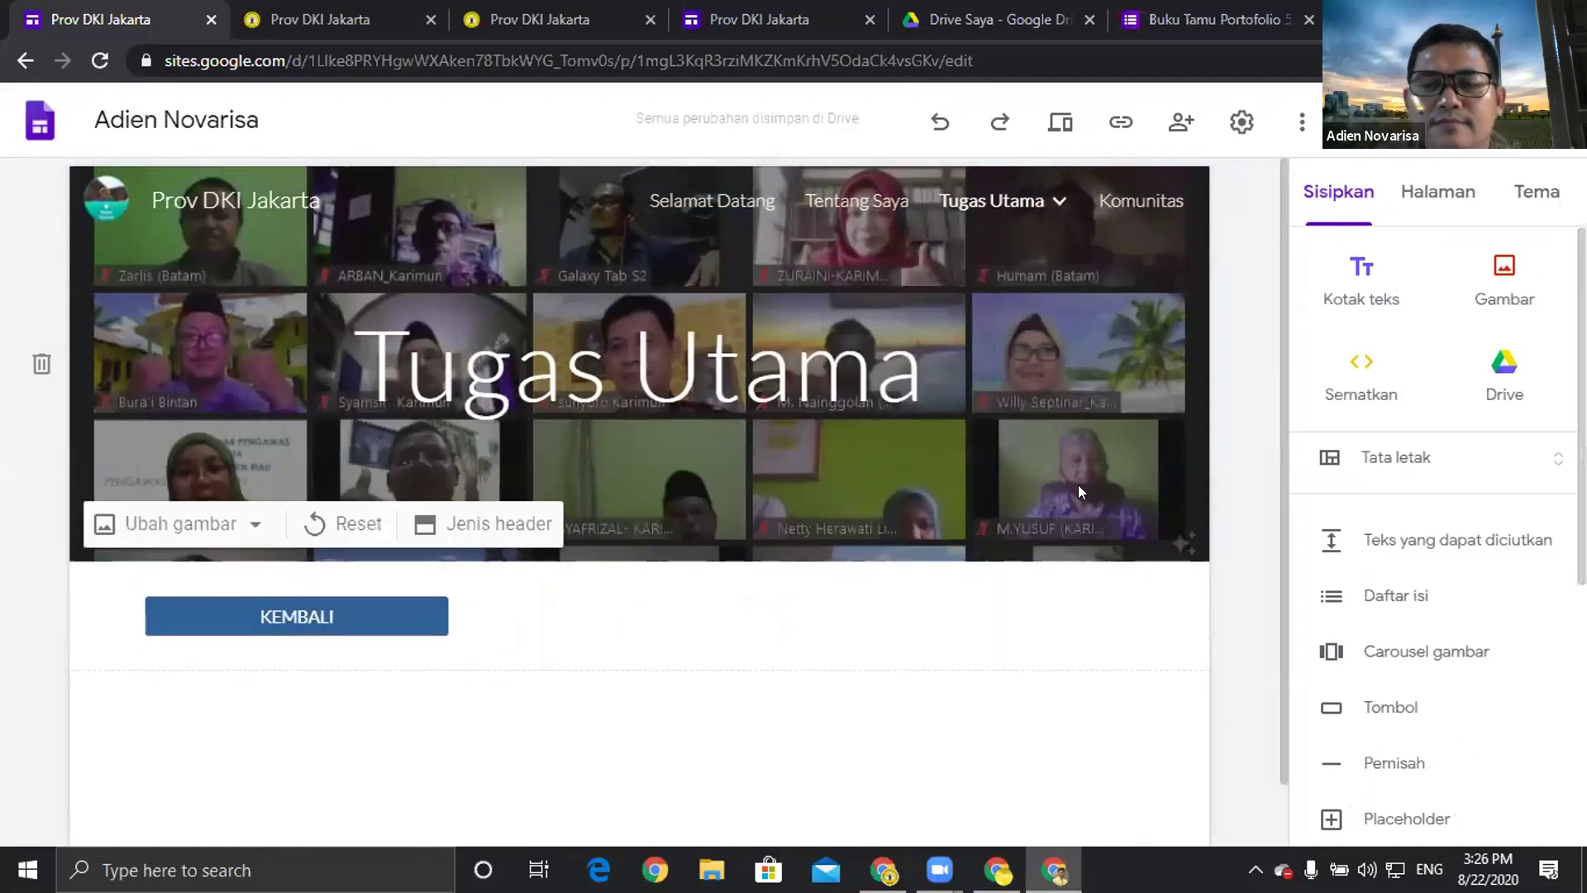
# Share the Buku 1 KTSP folder so anyone with the link can view it, and copy the link.
pyautogui.click(1023, 22)
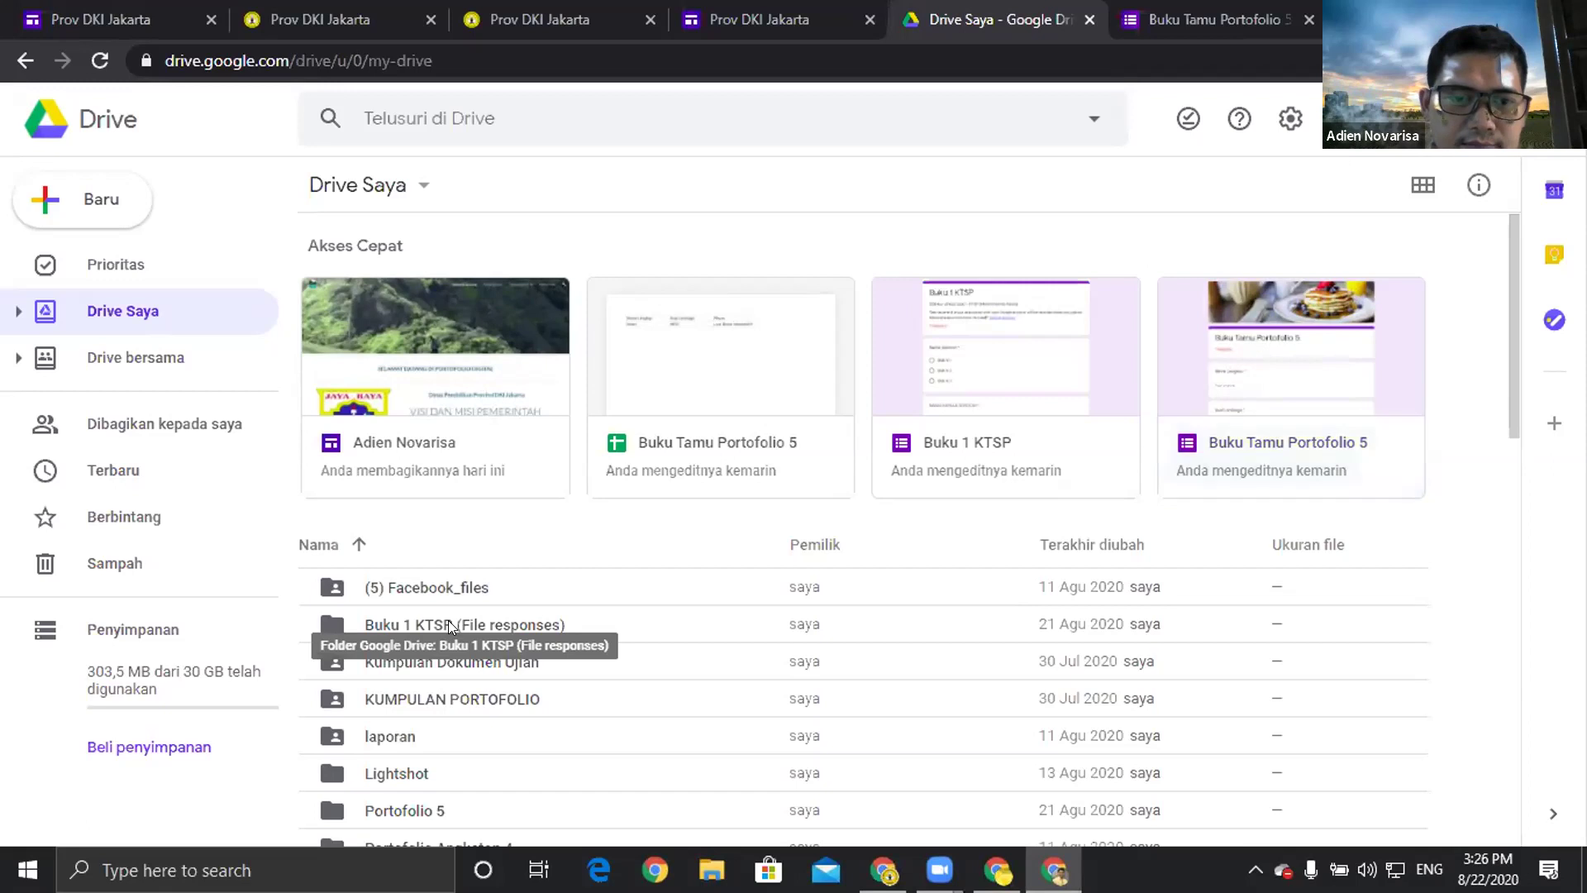
pyautogui.rightClick(448, 620)
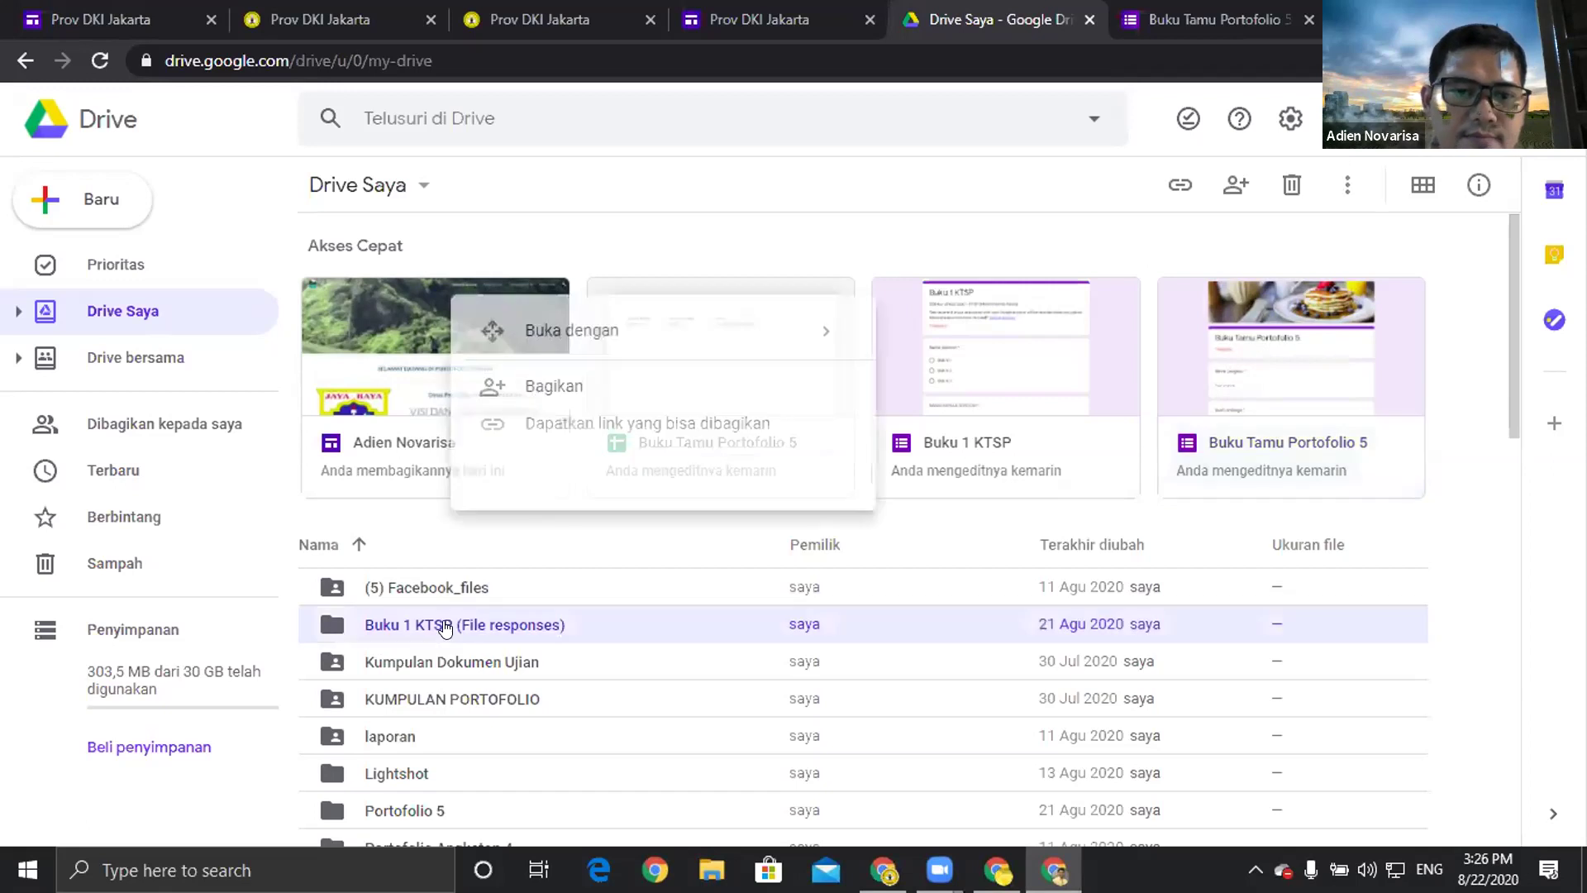
pyautogui.click(573, 395)
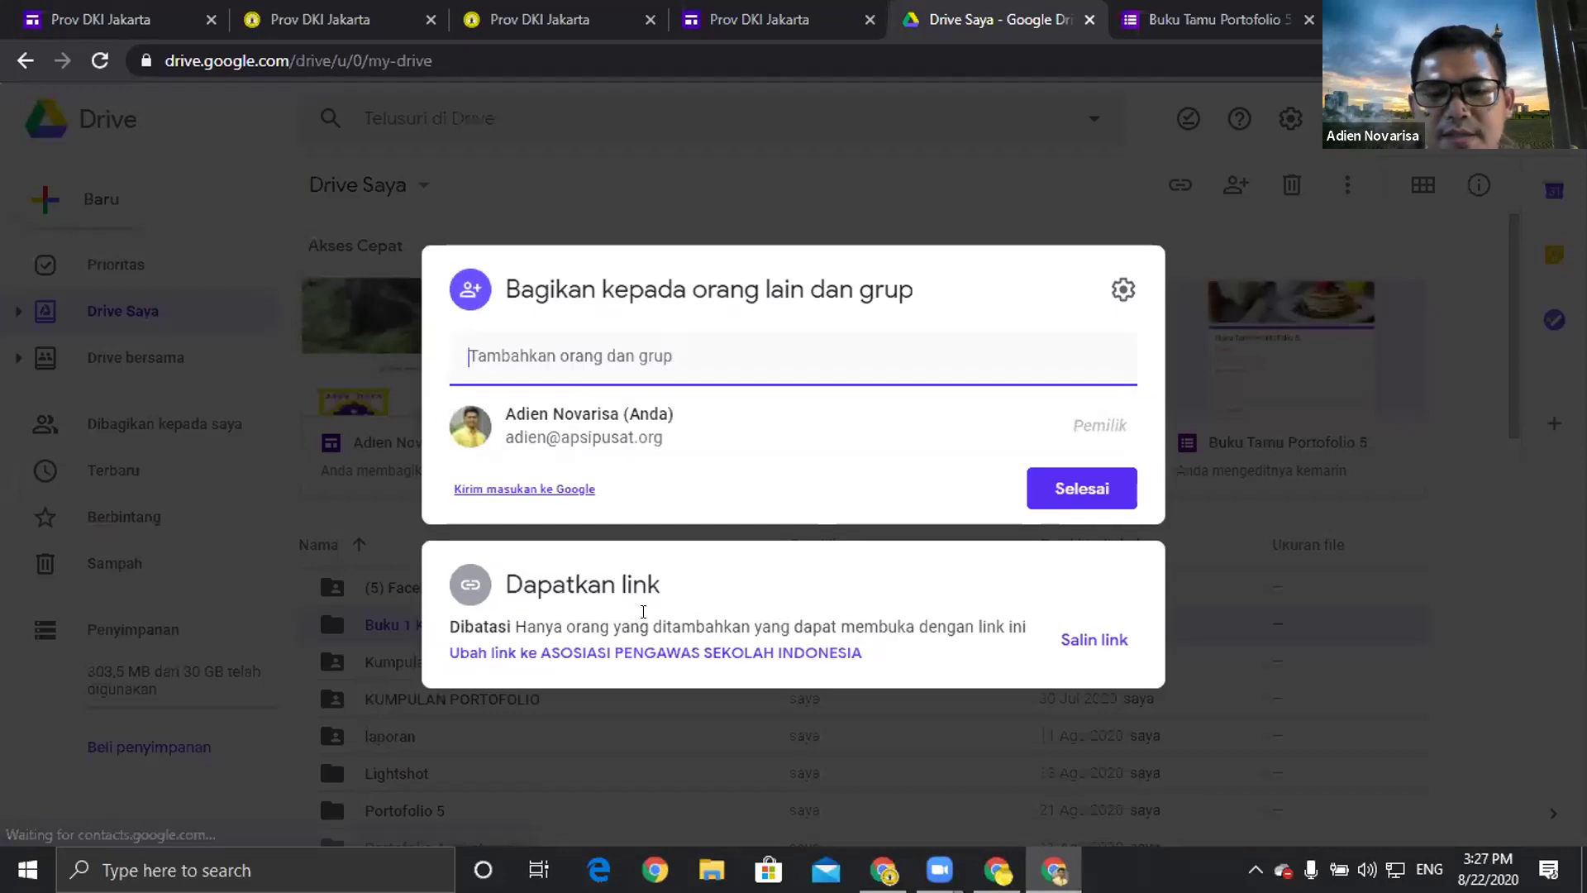
pyautogui.click(608, 654)
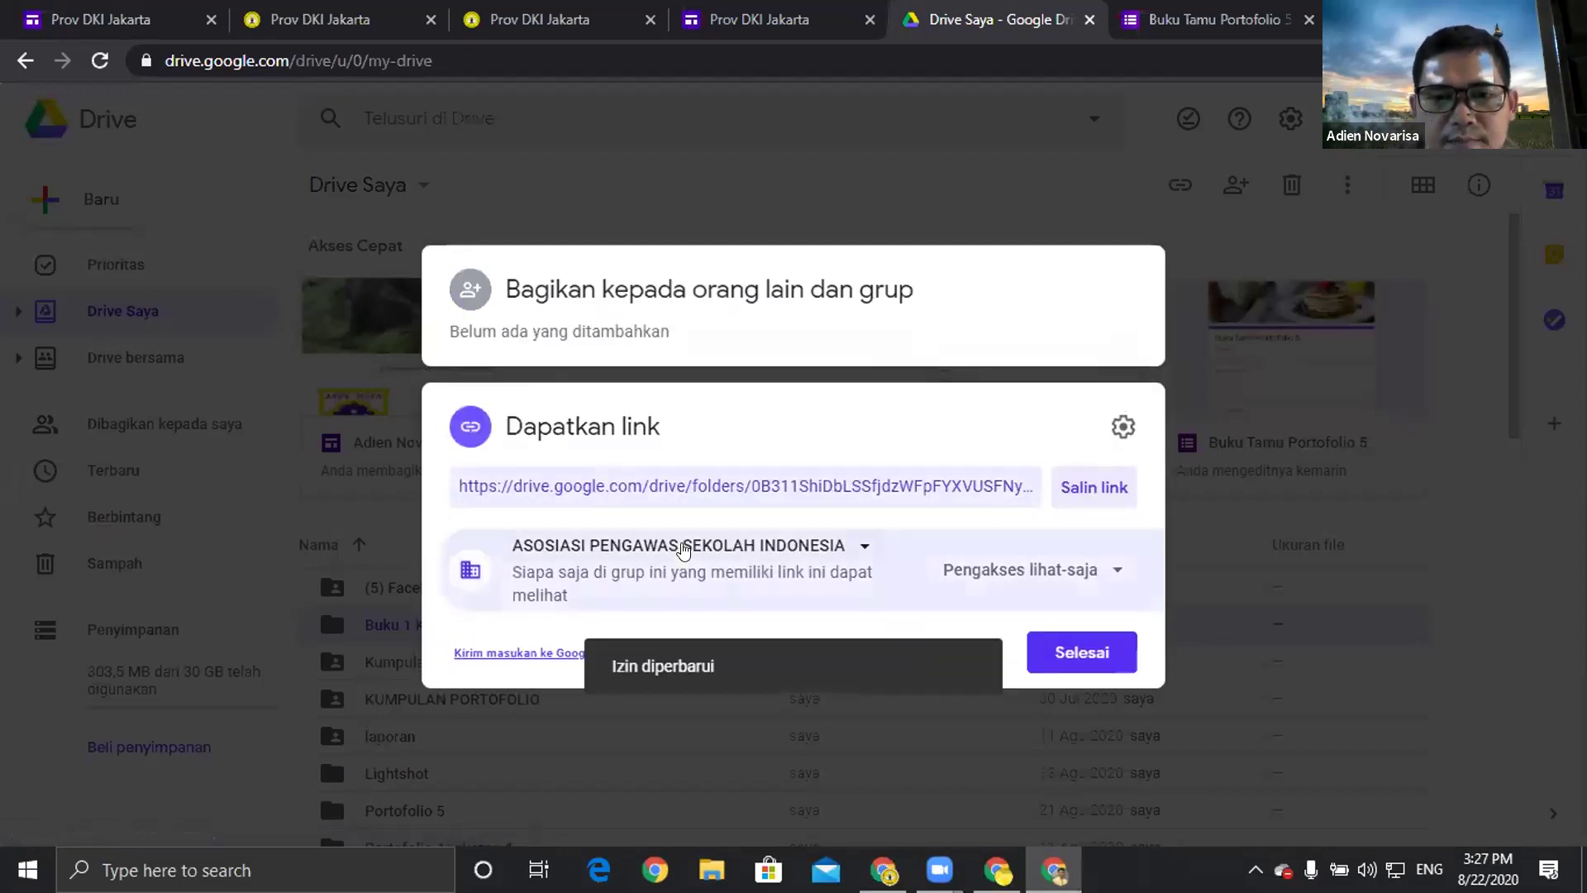
pyautogui.click(682, 549)
pyautogui.click(684, 747)
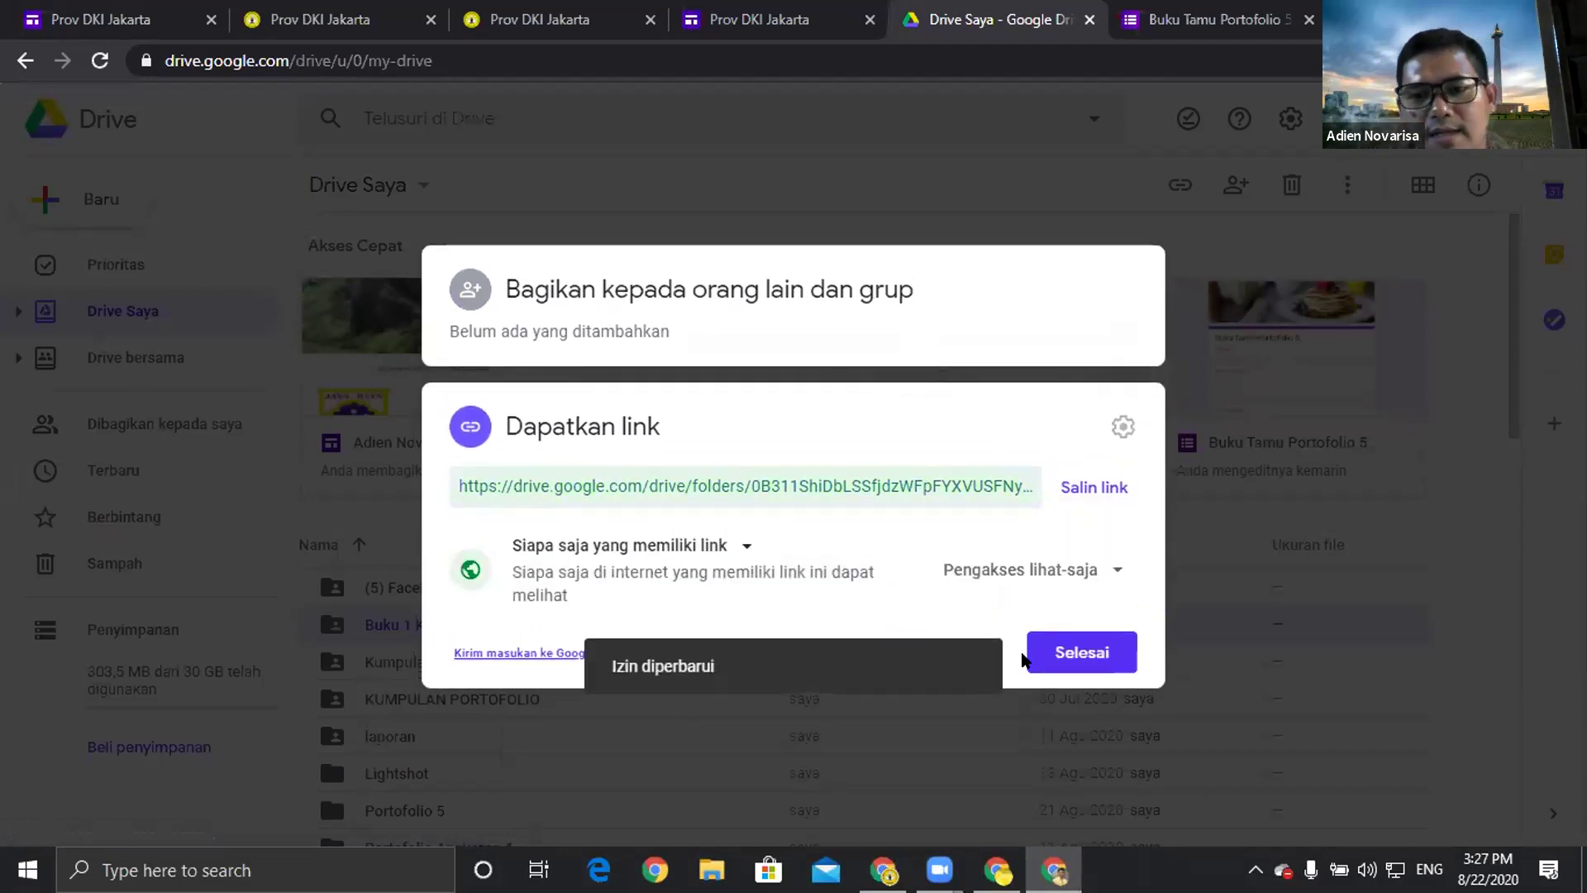
pyautogui.click(1086, 490)
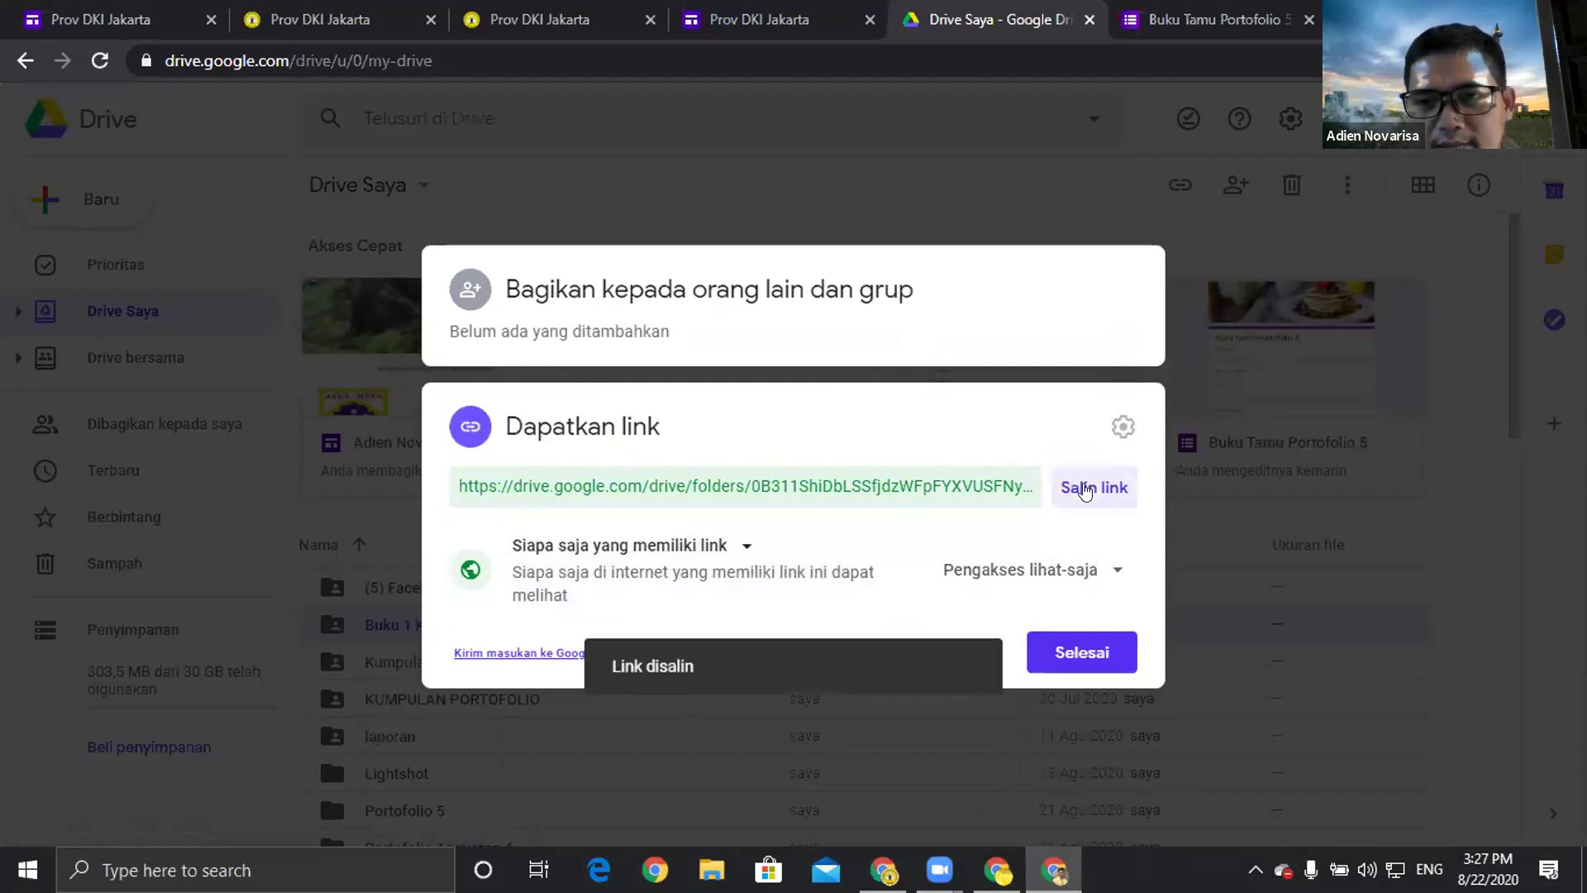
pyautogui.click(1088, 661)
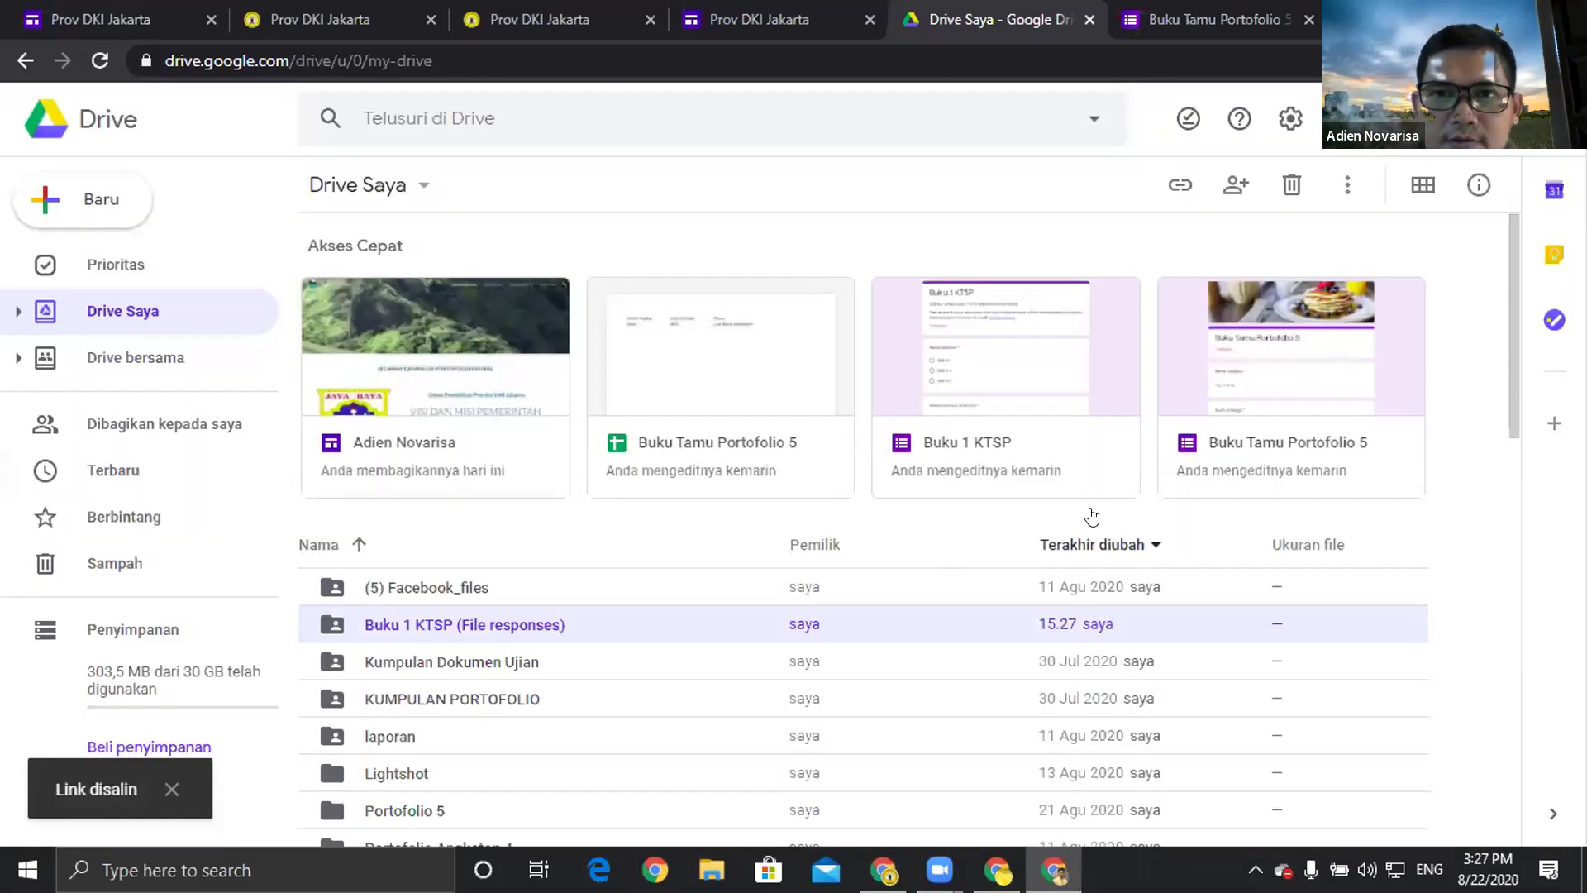
# Insert a 'Buku 1 KTSP' button on Tugas Utama linked to the copied Drive folder link.
pyautogui.click(765, 19)
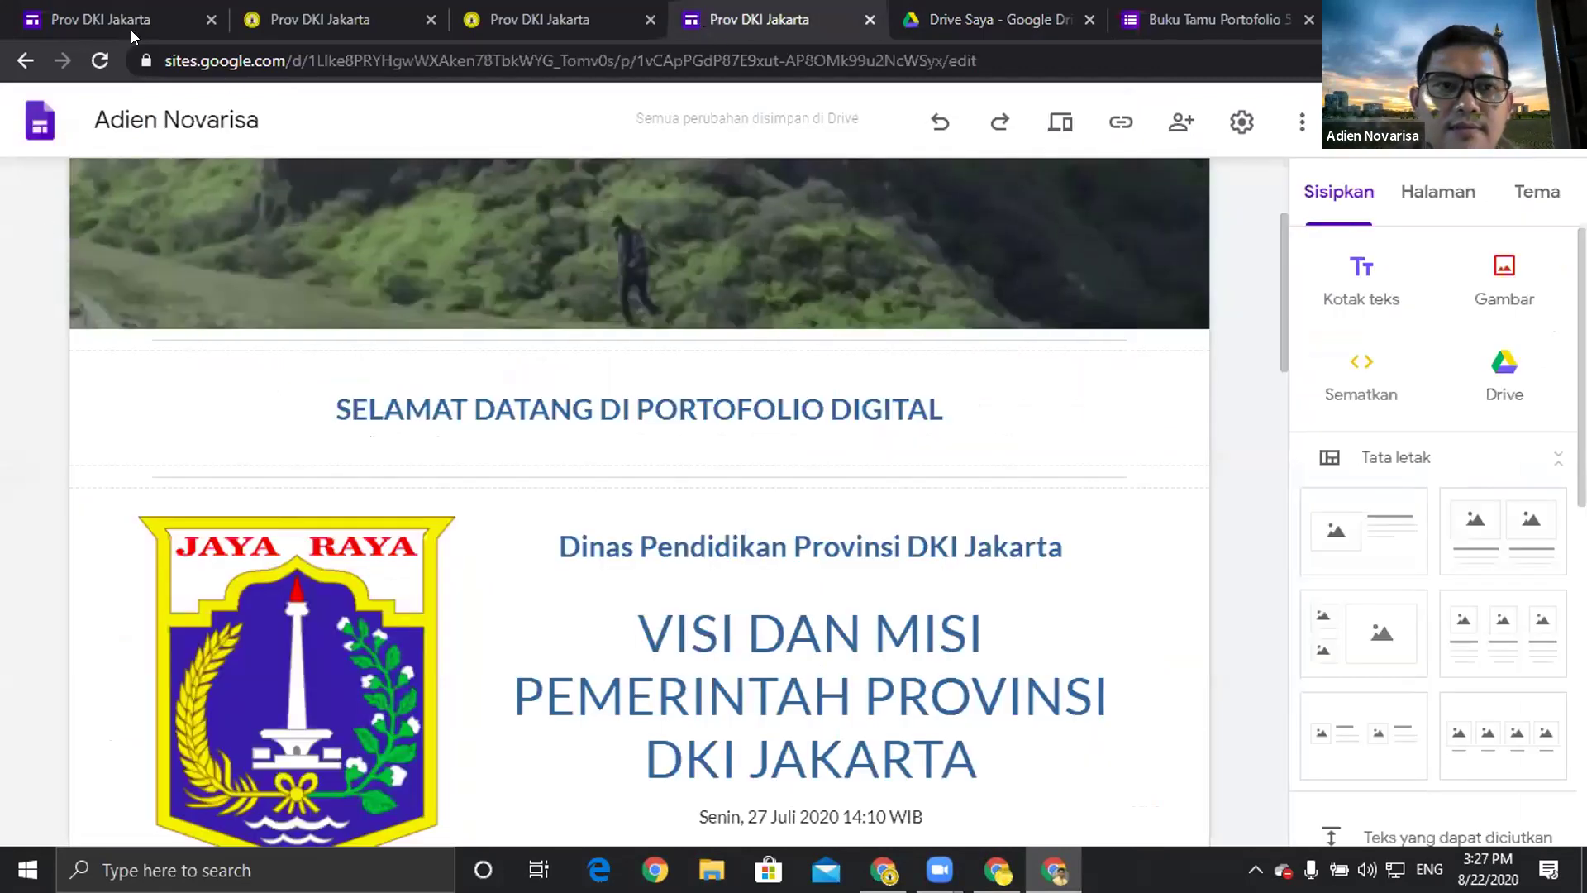
pyautogui.click(82, 17)
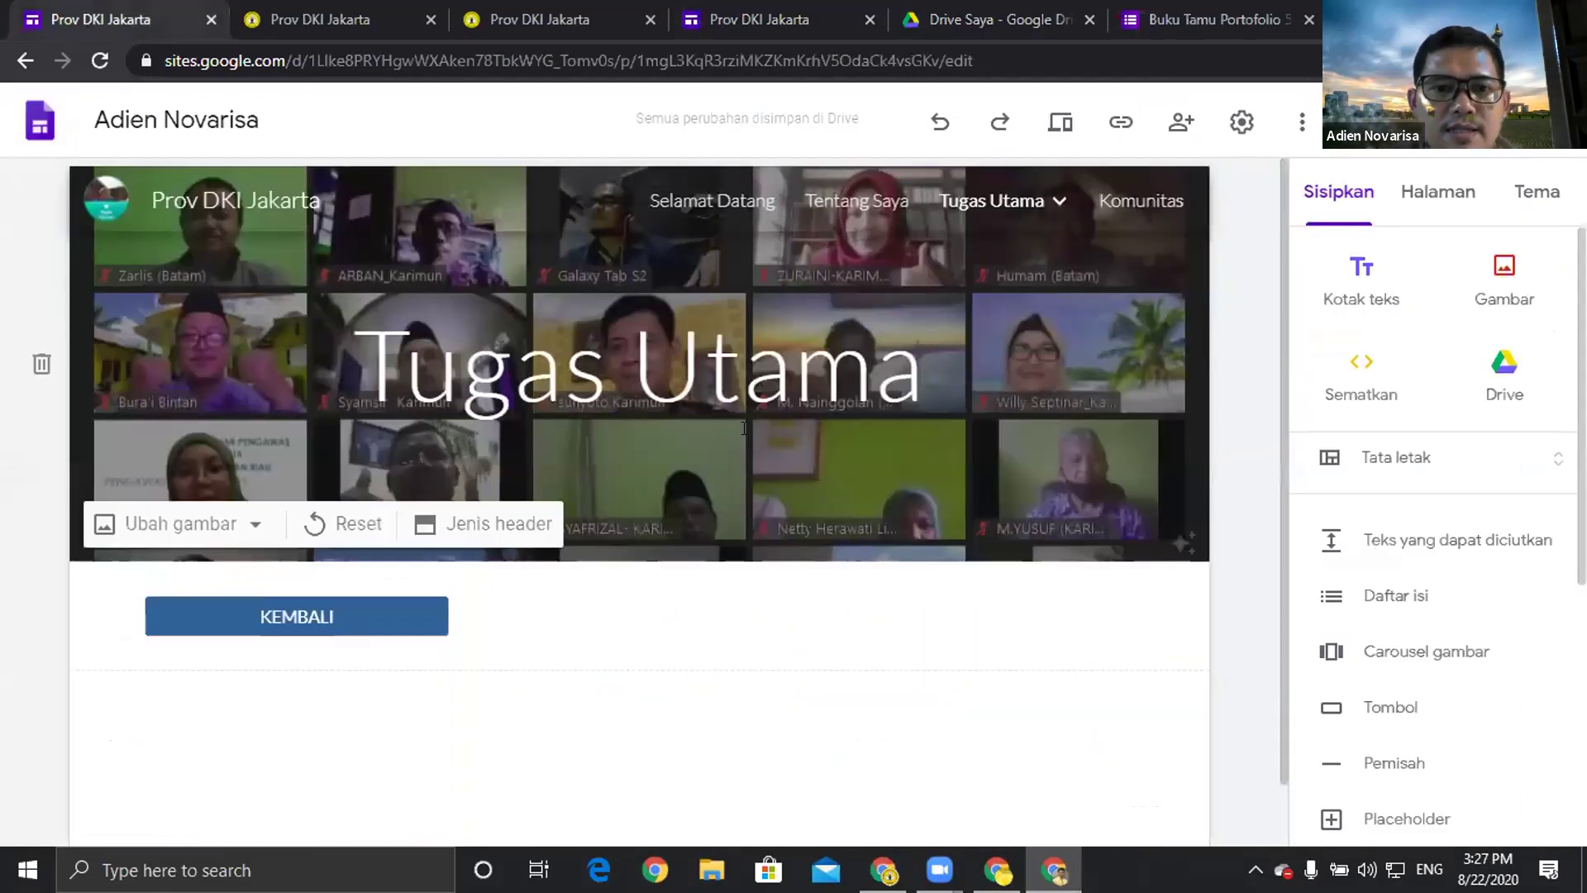
pyautogui.click(1387, 713)
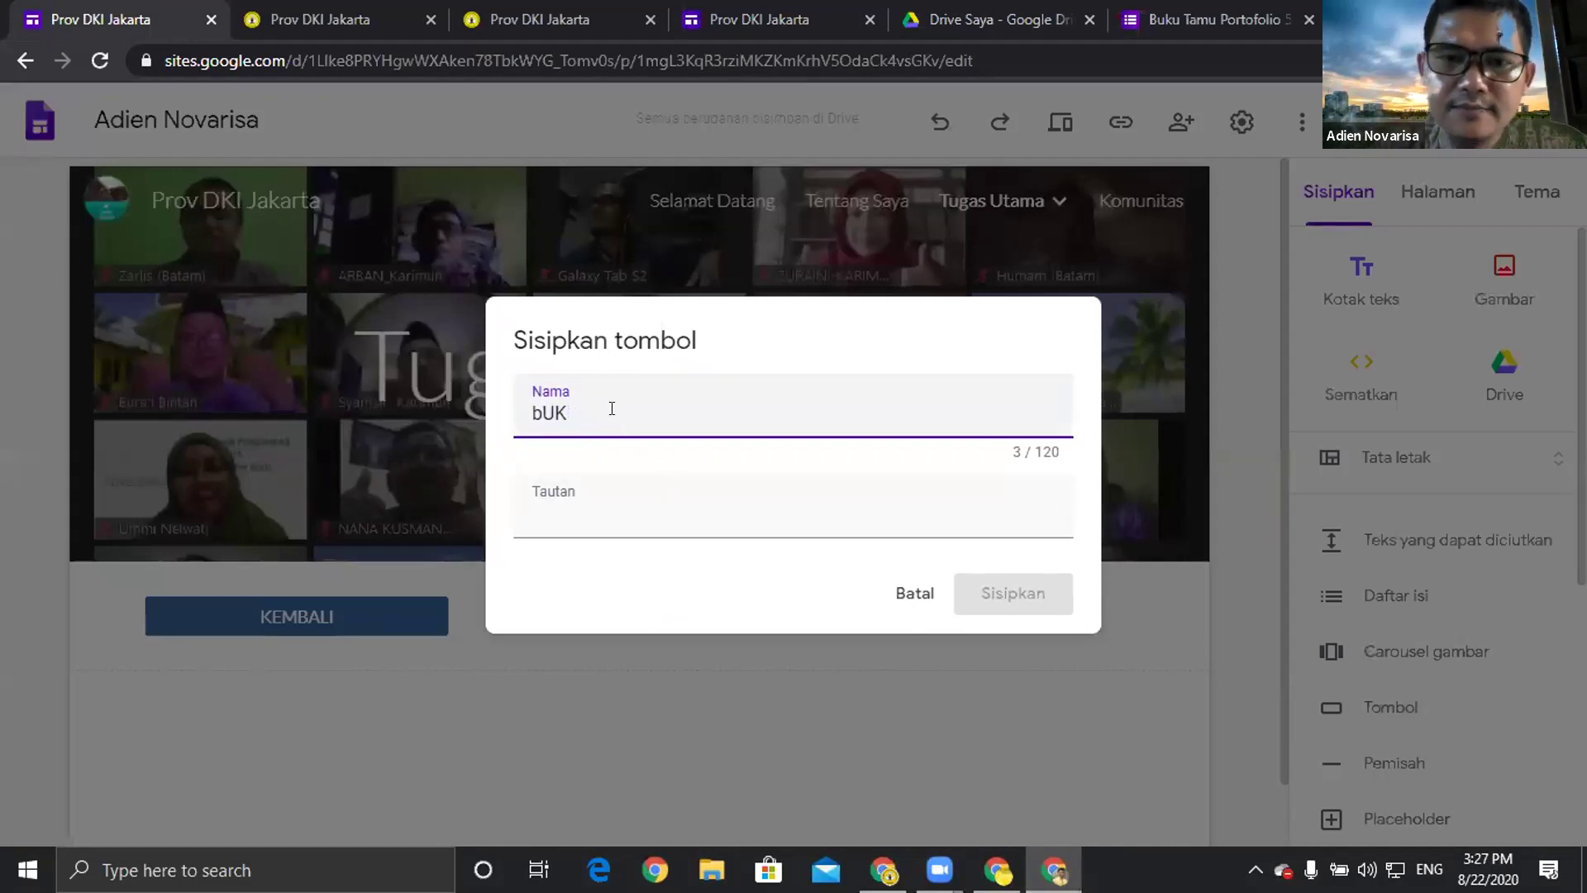
pyautogui.press('capslock')
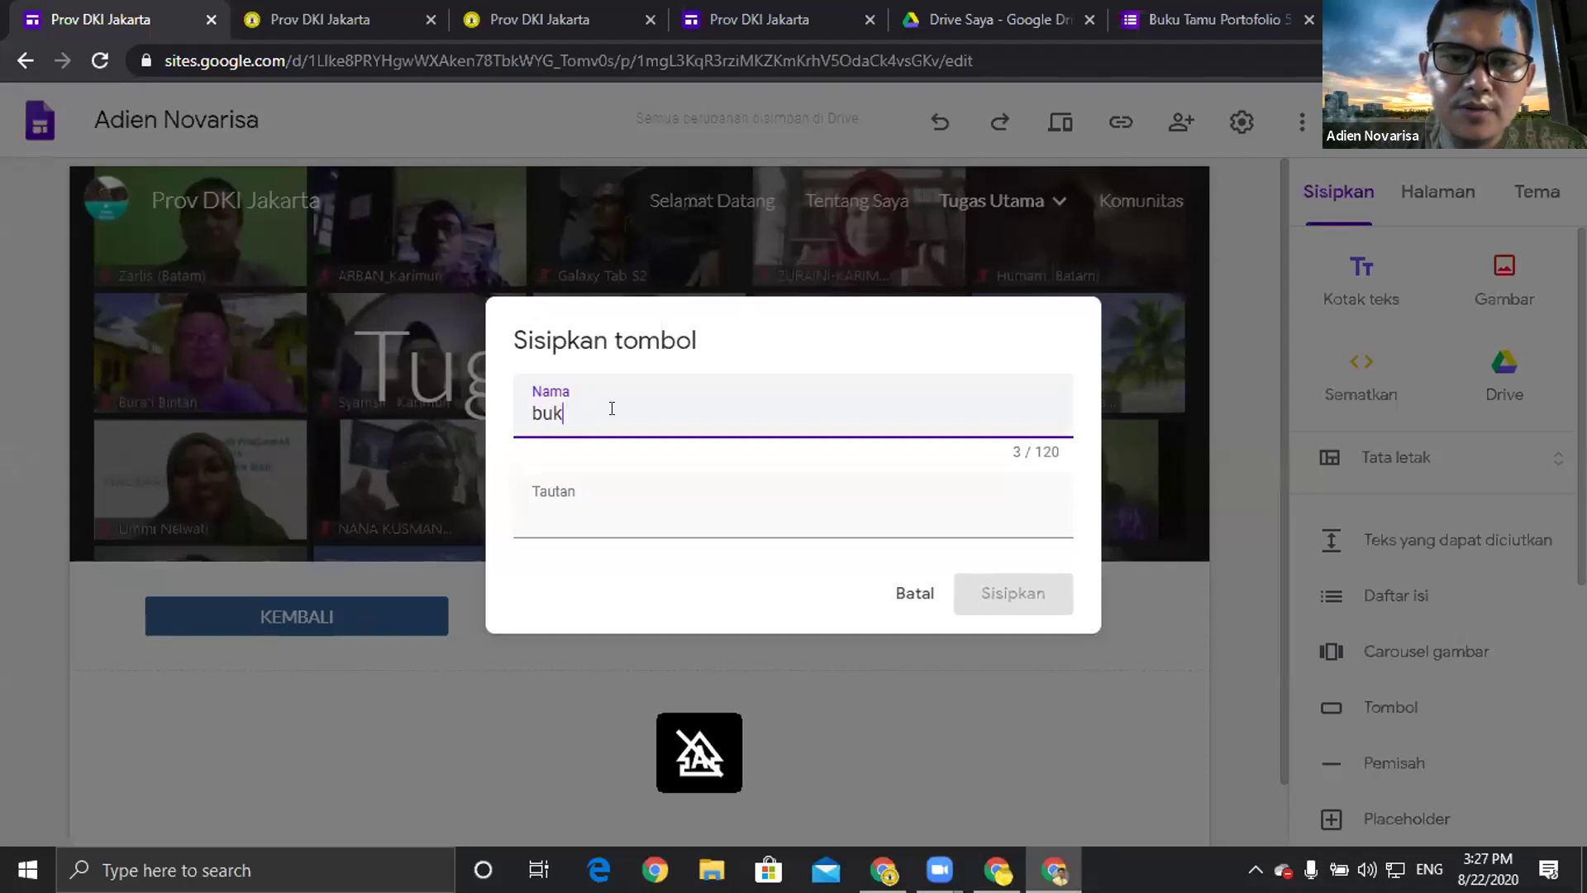
pyautogui.write('Buku')
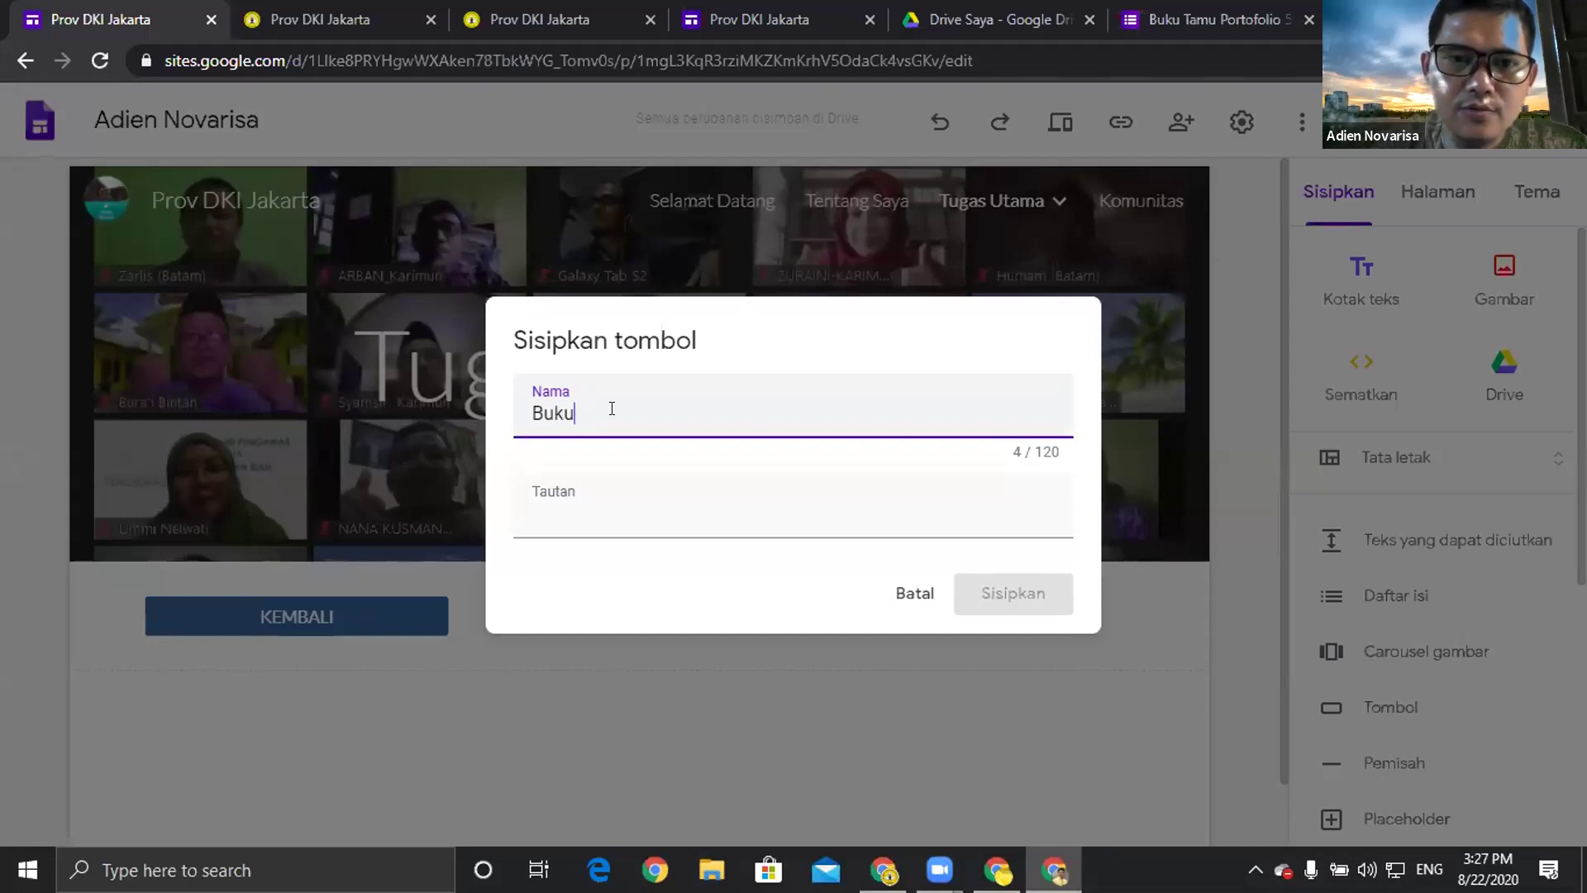
pyautogui.write(' 1 KTSP')
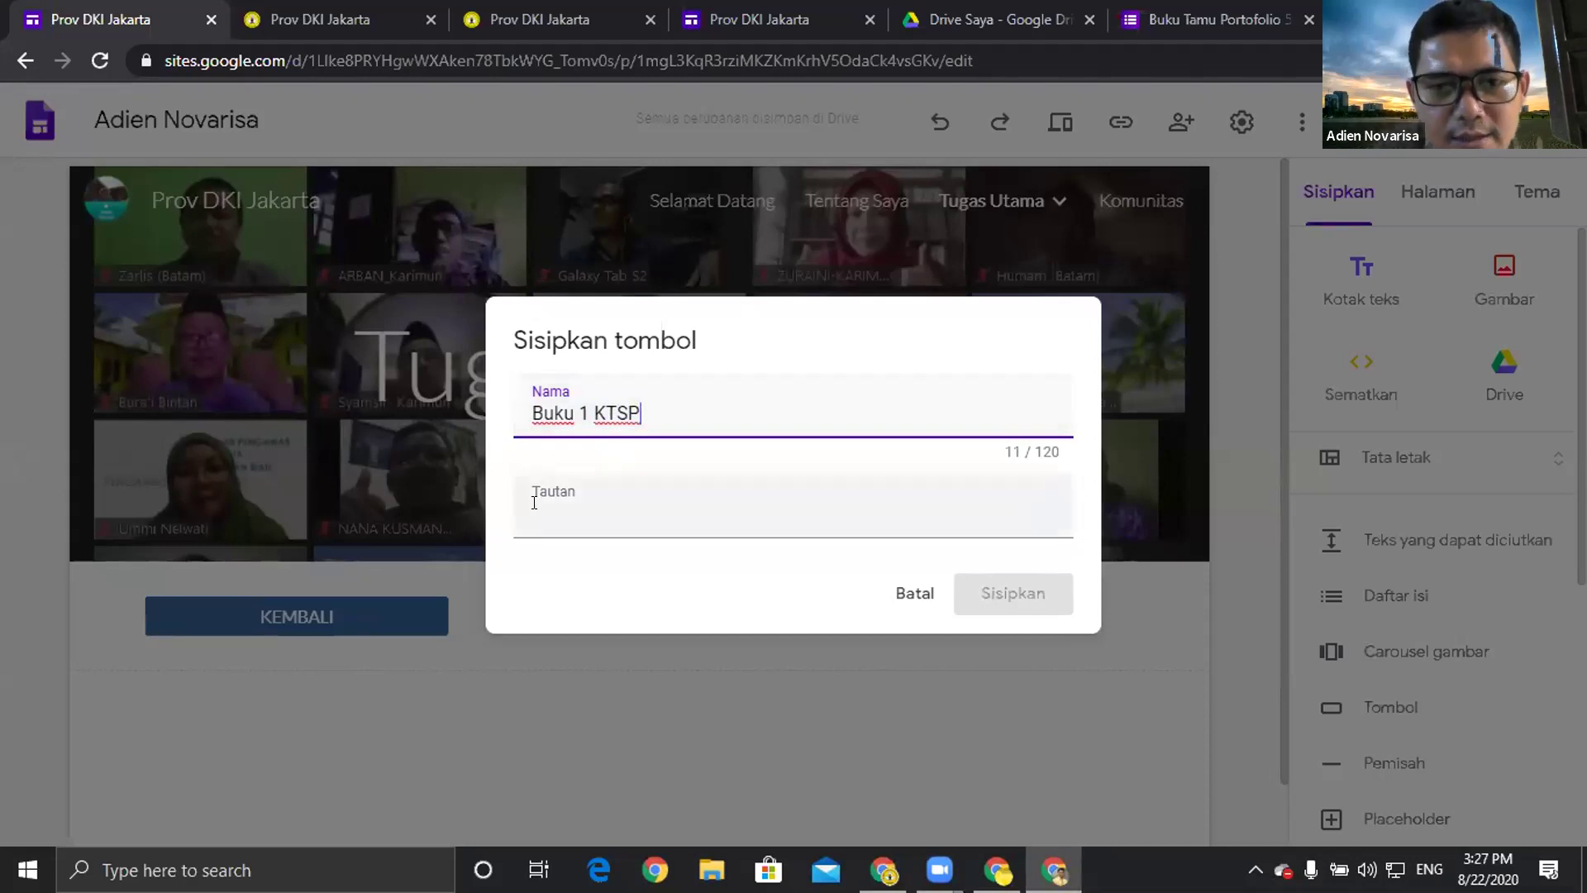
pyautogui.click(534, 501)
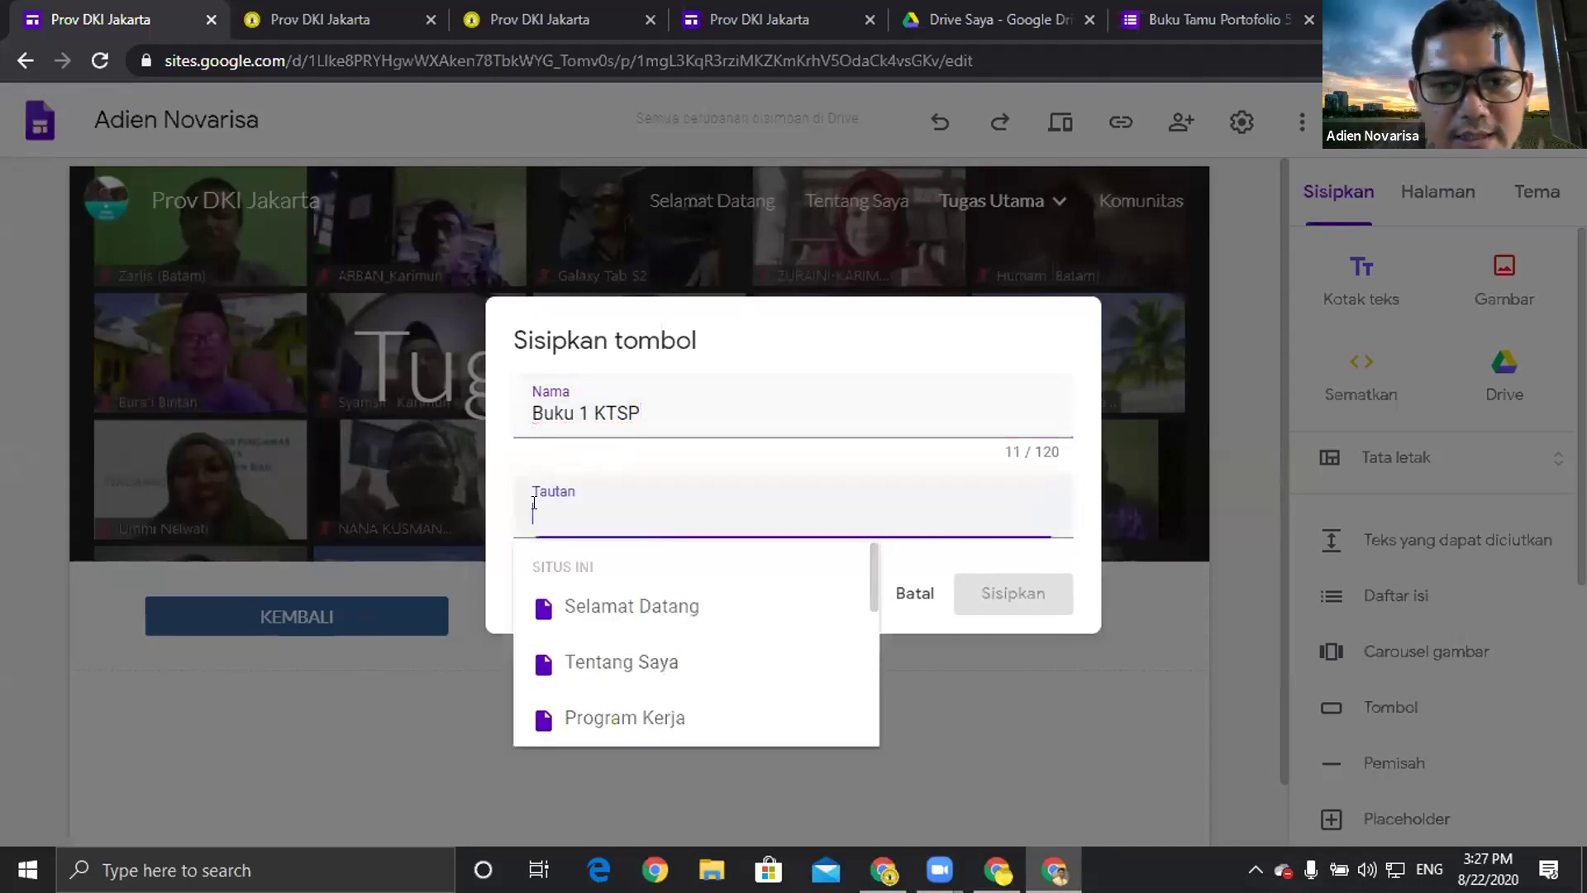
pyautogui.rightClick(534, 502)
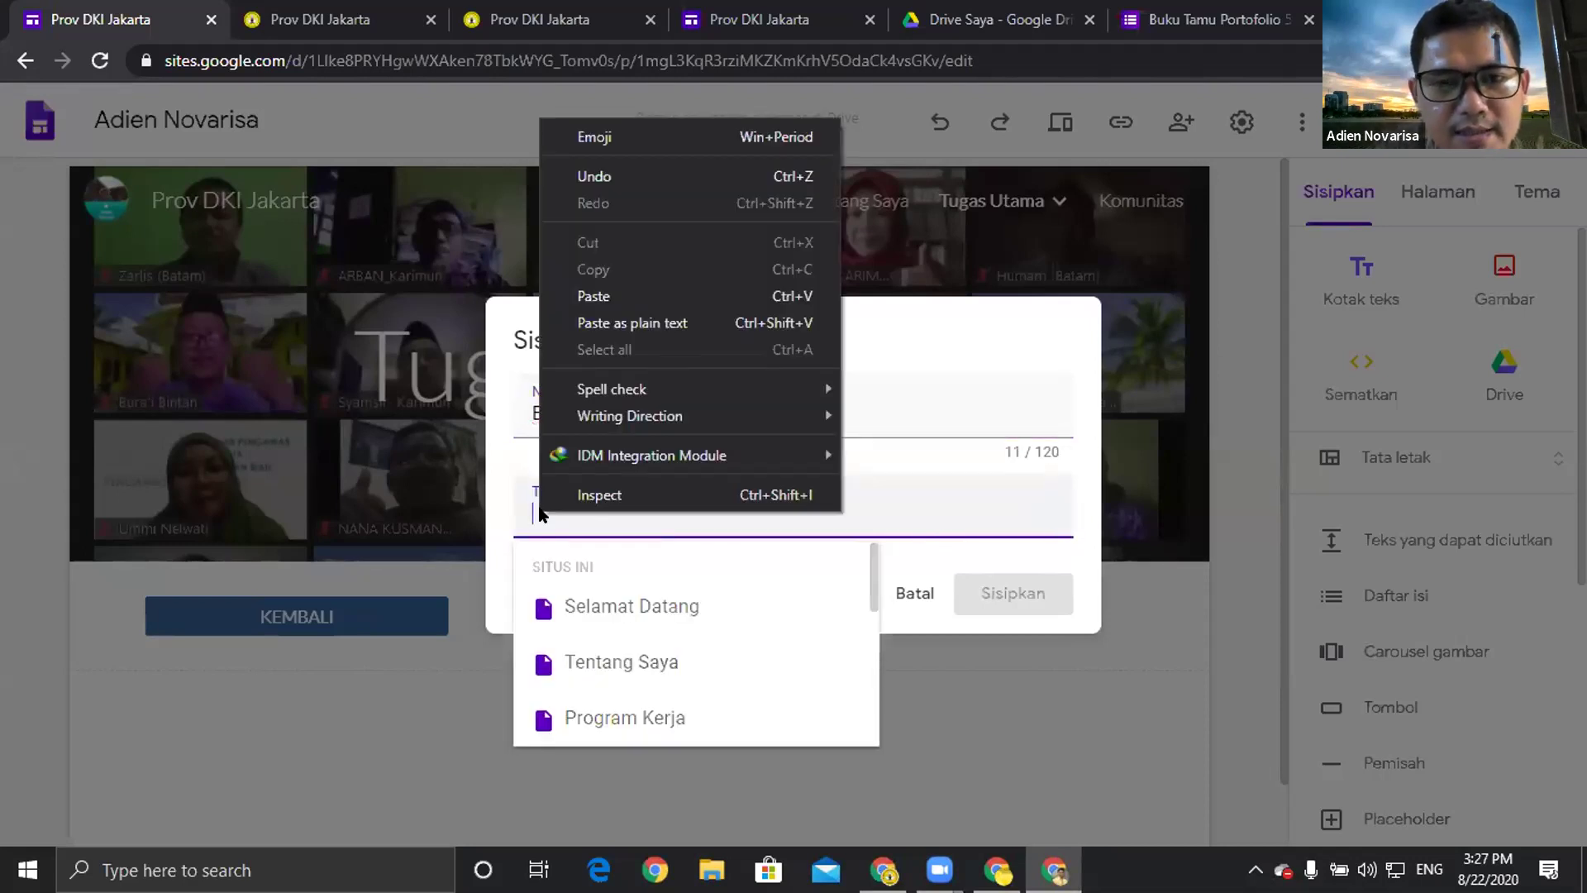
pyautogui.click(597, 298)
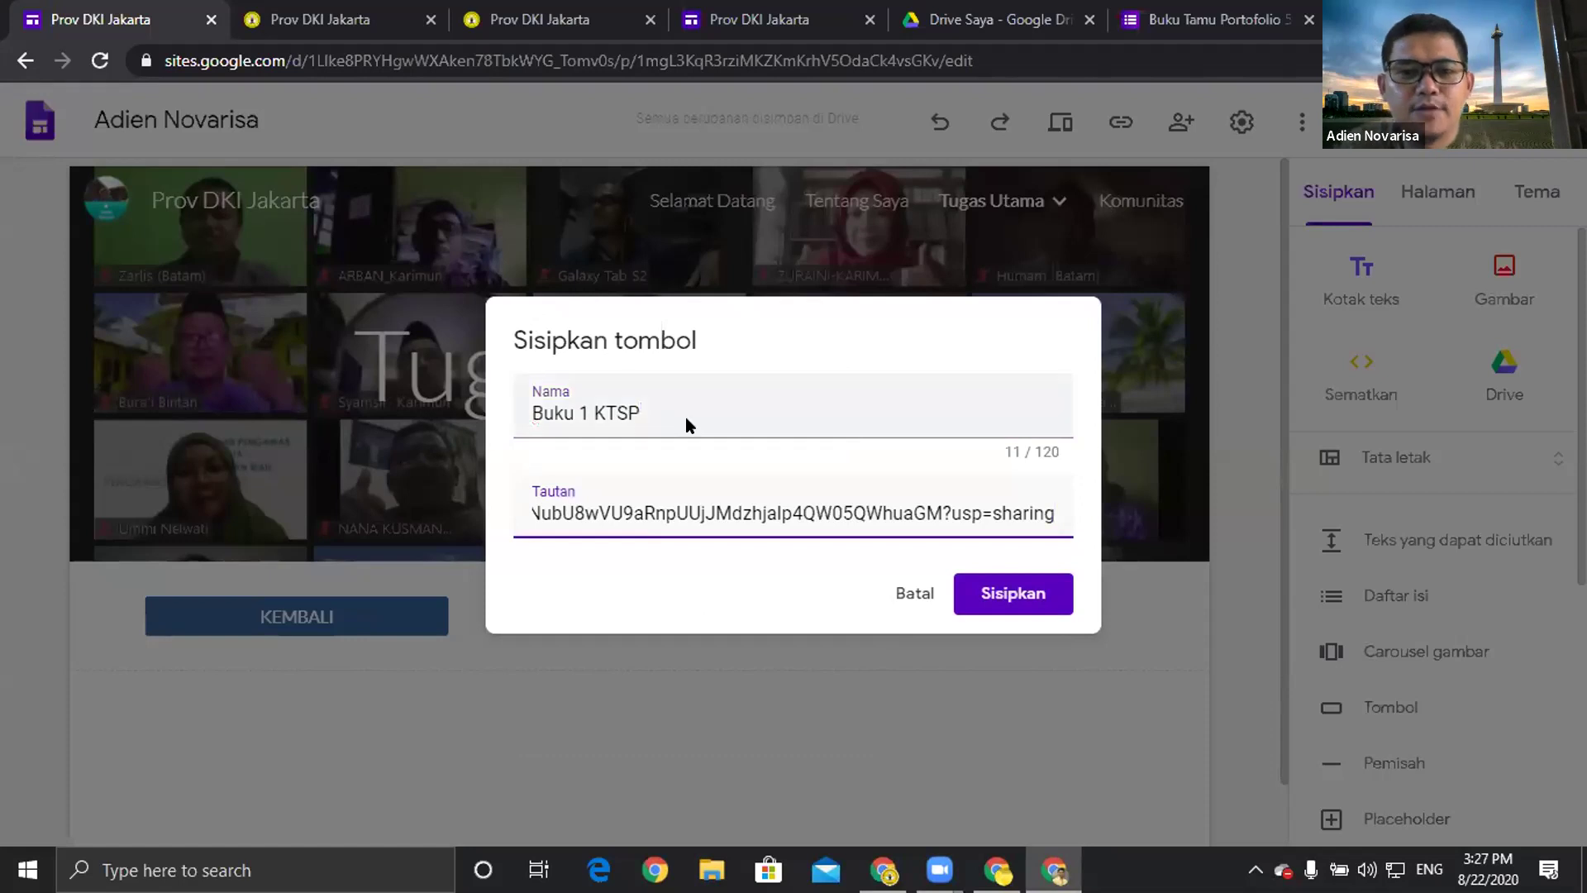
pyautogui.click(986, 594)
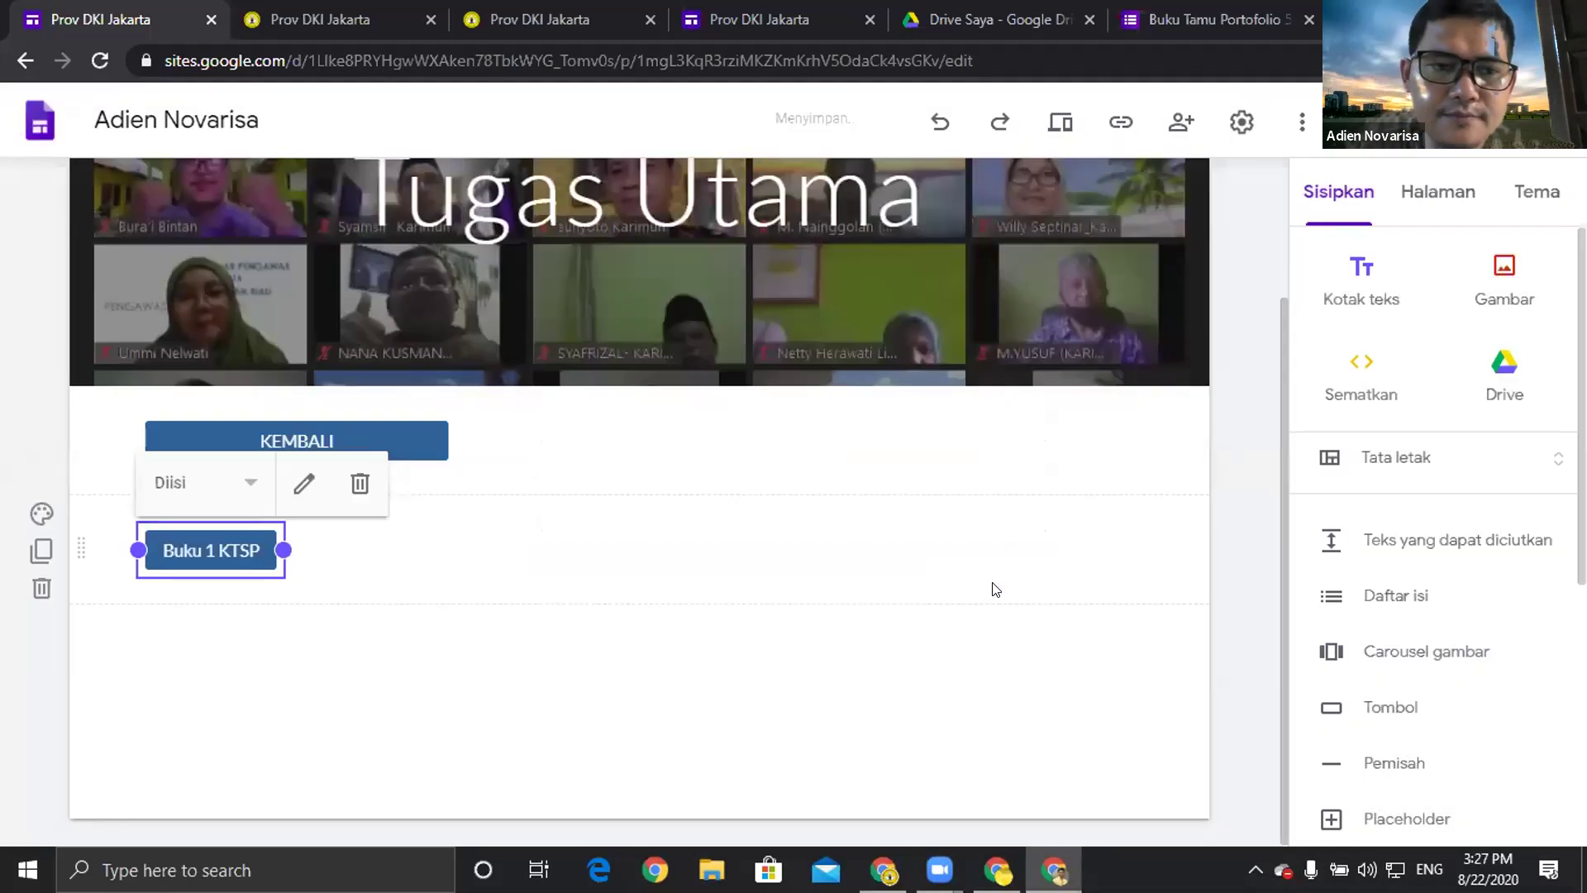
# Drag the Buku 1 KTSP button to the centre of its section.
pyautogui.moveTo(278, 559); pyautogui.dragTo(621, 556)
pyautogui.click(673, 553)
pyautogui.moveTo(532, 532); pyautogui.dragTo(648, 532)
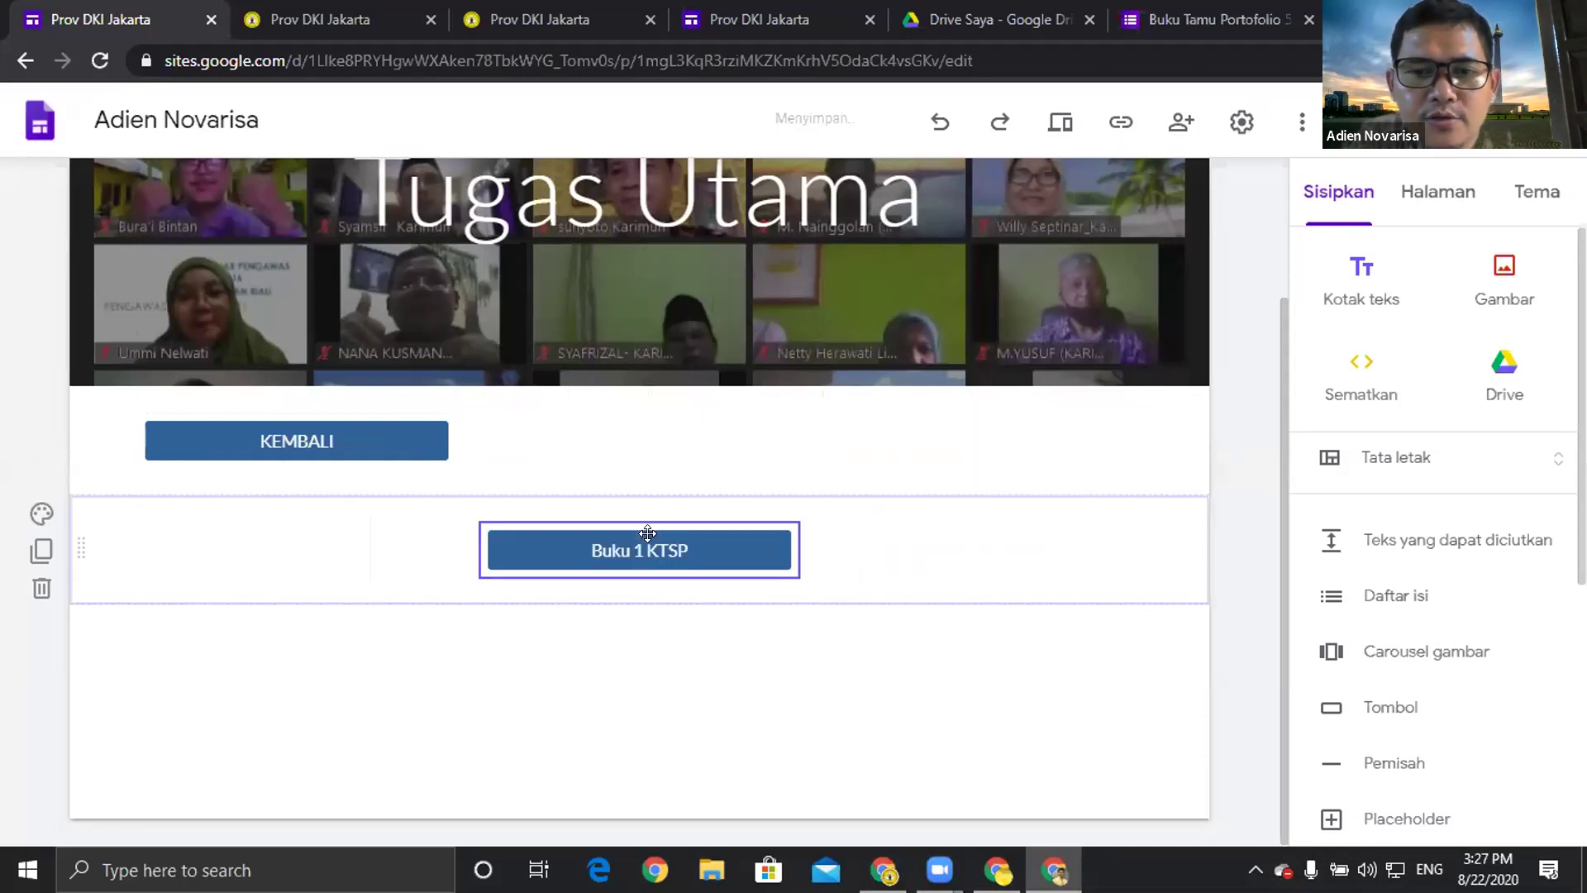
# Preview the site and follow the Buku 1 KTSP button to its Drive folder.
pyautogui.click(1047, 123)
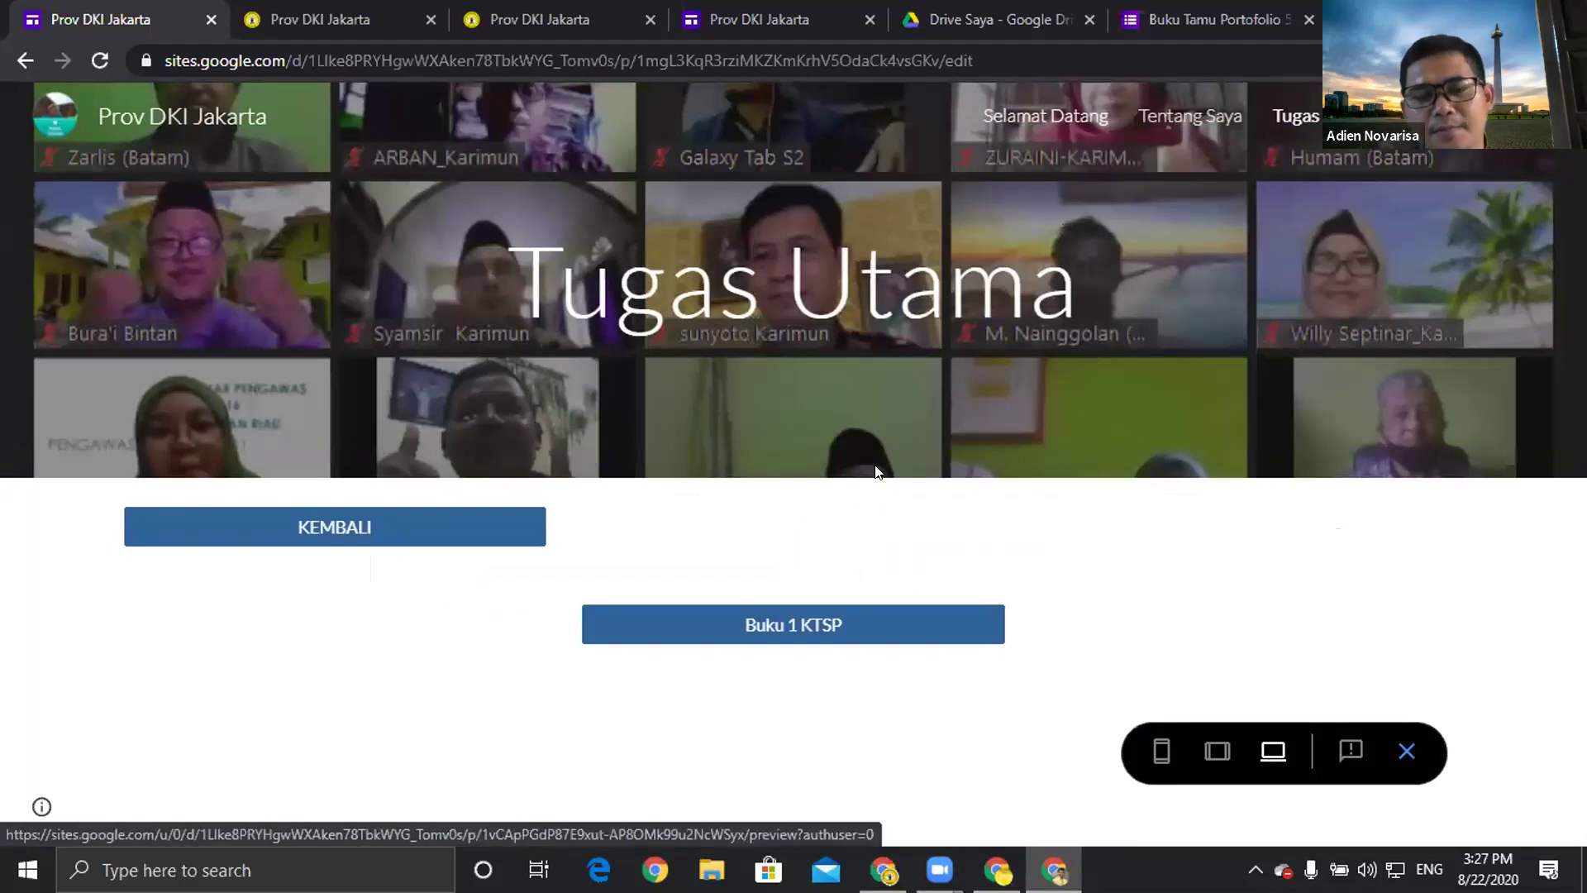
pyautogui.click(770, 626)
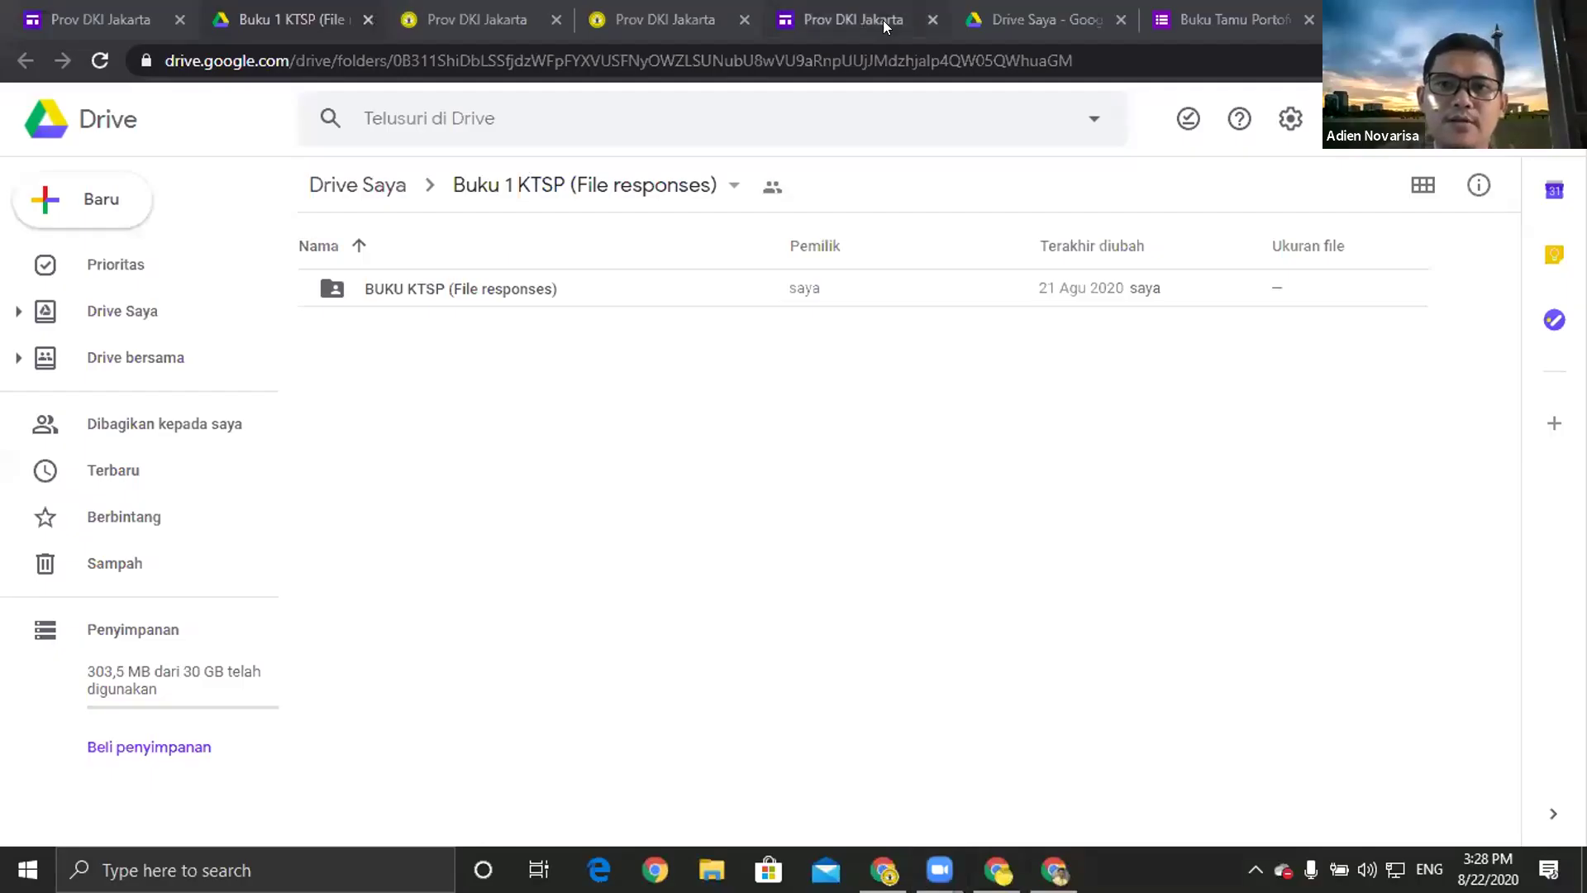
# Open the Komunitas page in the site editor, then start a new browser tab.
pyautogui.click(881, 20)
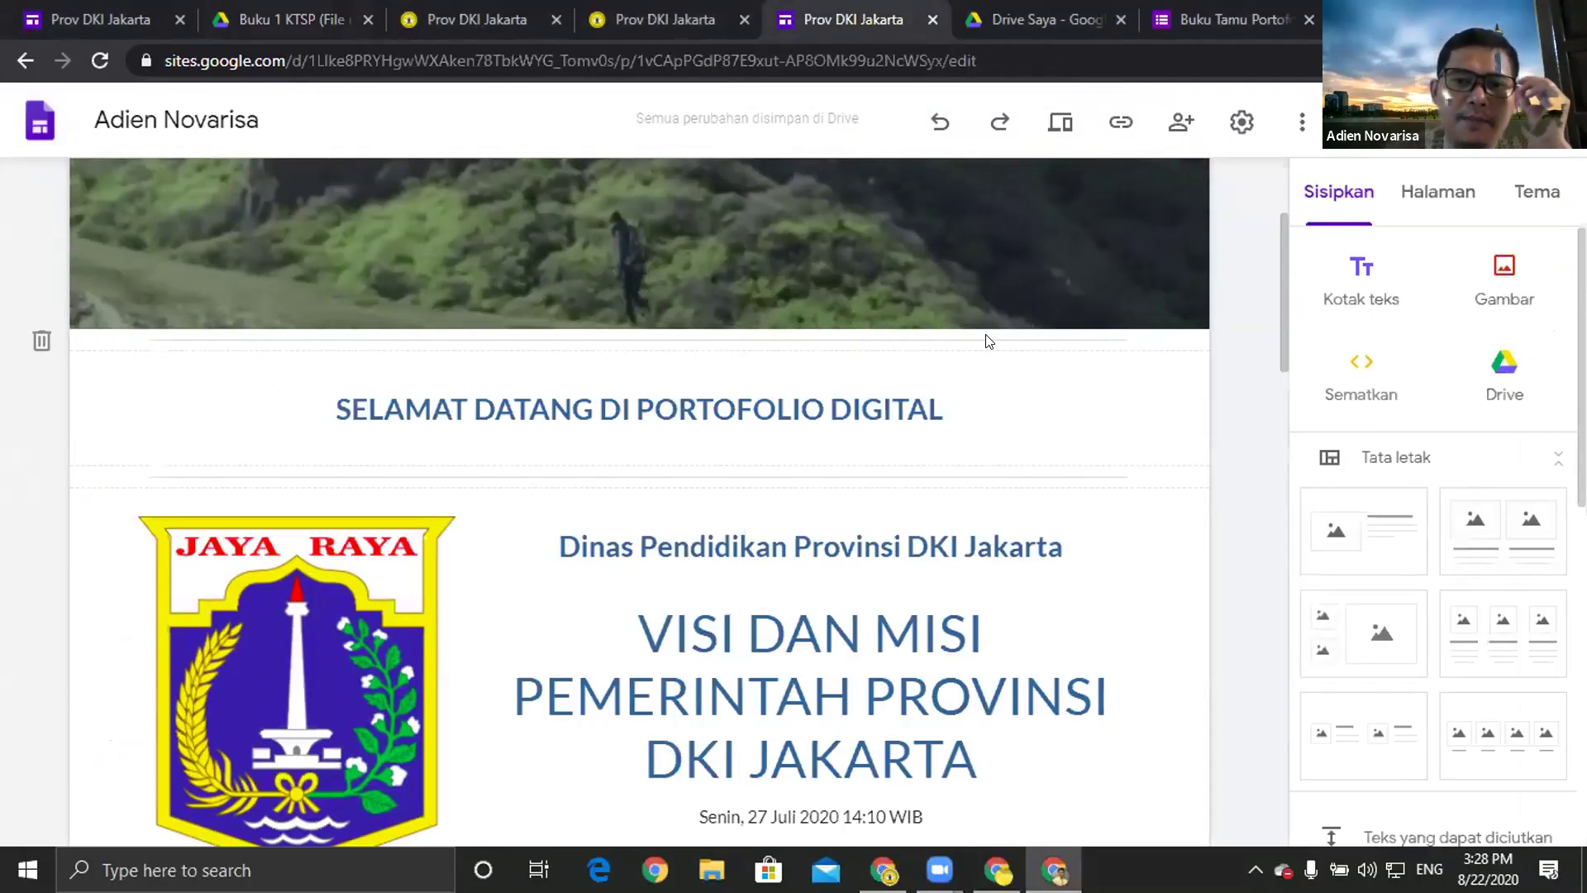
pyautogui.scroll(3, 1087, 287)
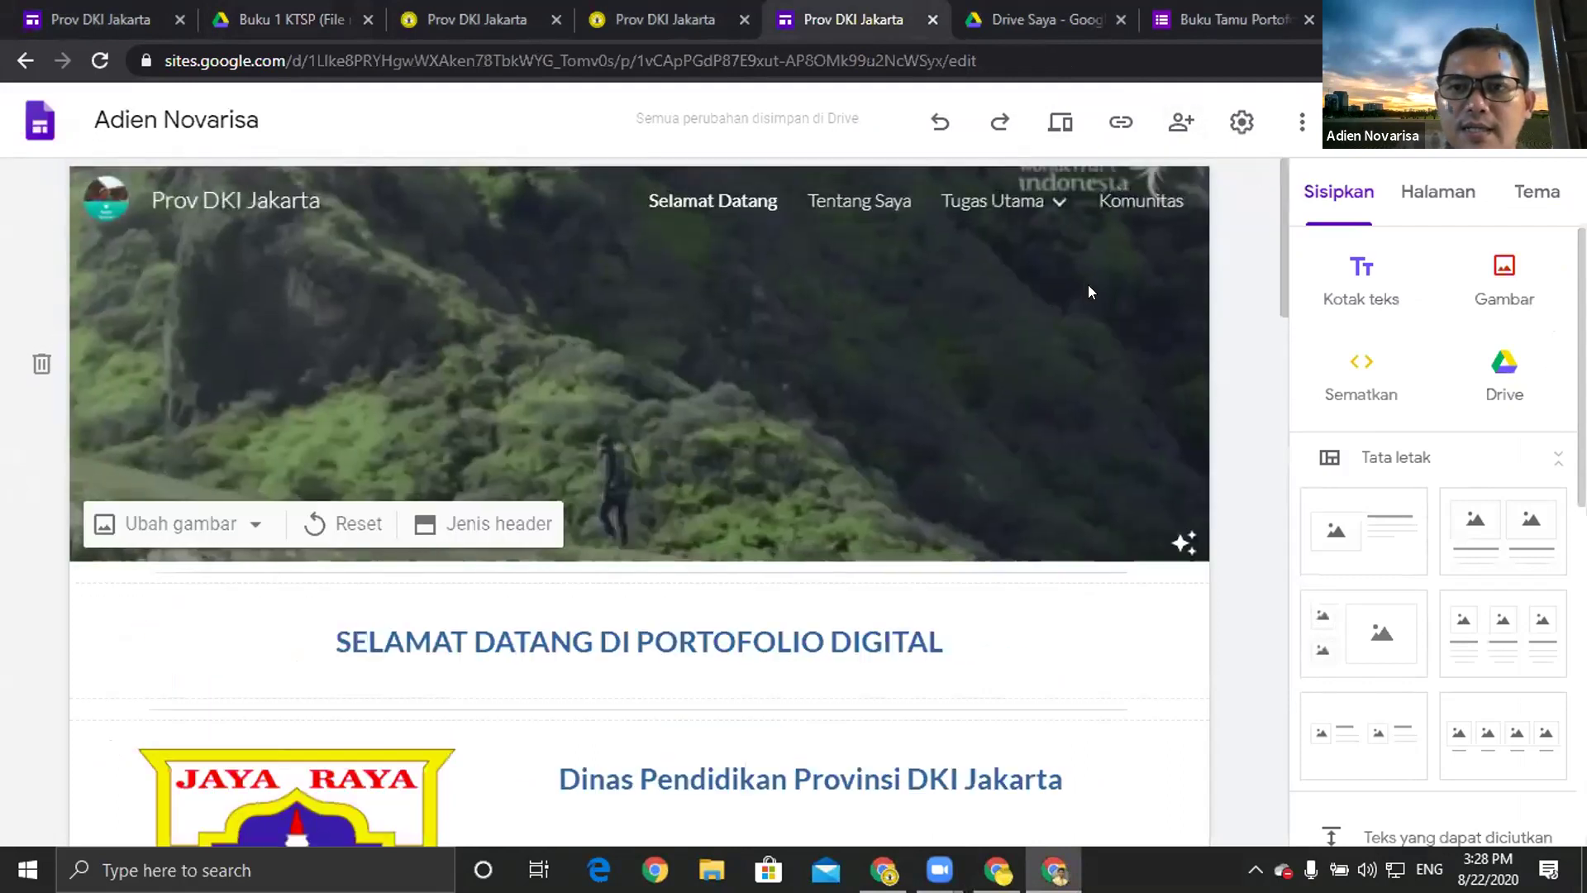
pyautogui.click(1128, 203)
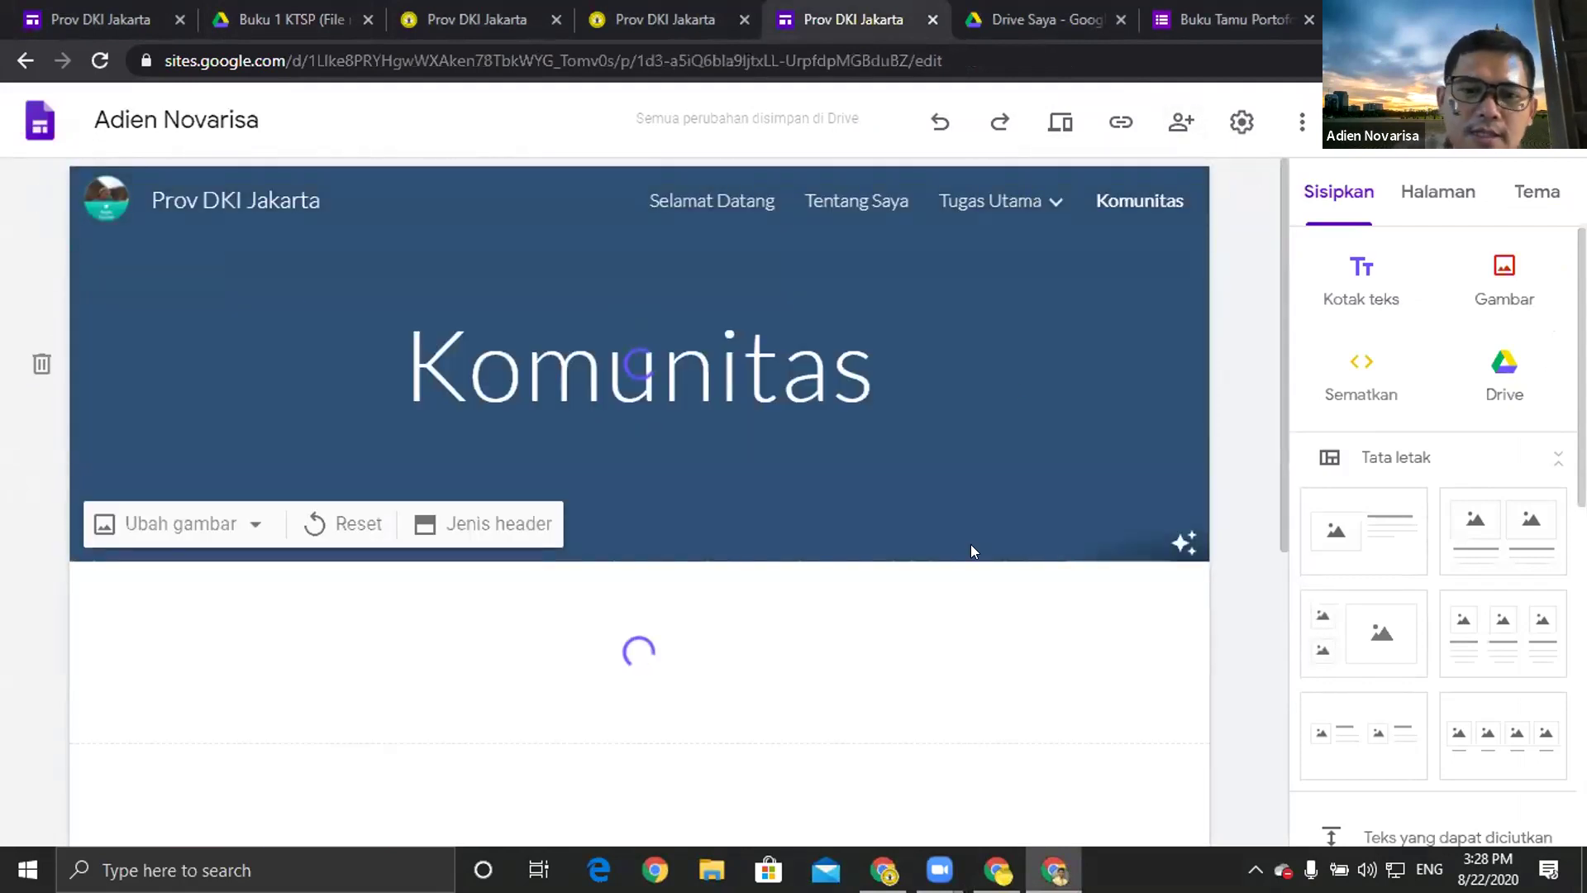
pyautogui.scroll(-5, 971, 550)
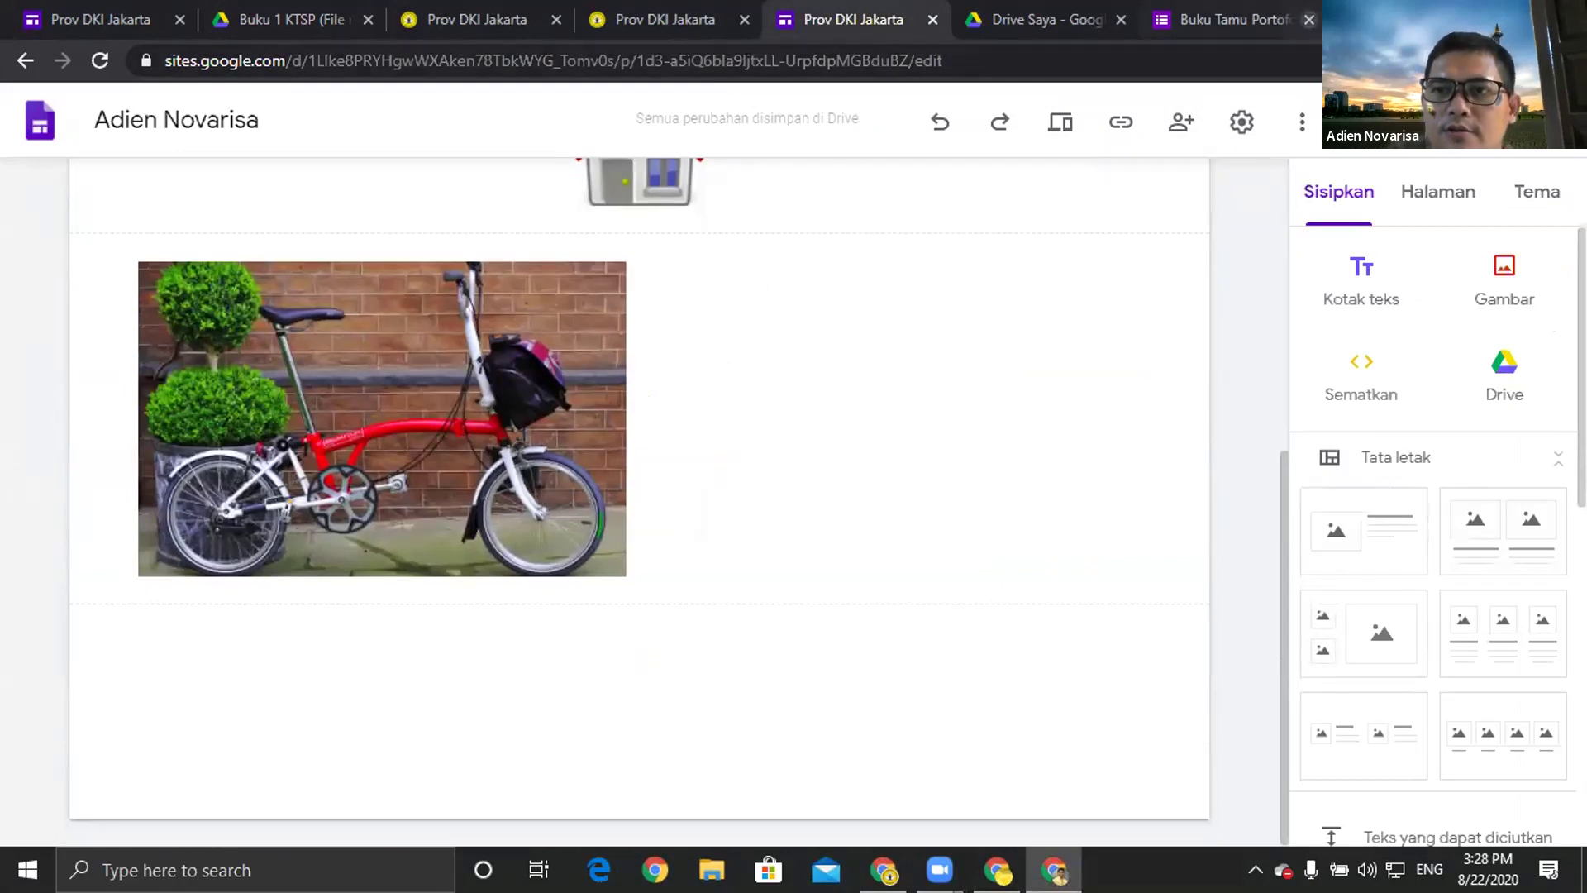
pyautogui.click(1333, 20)
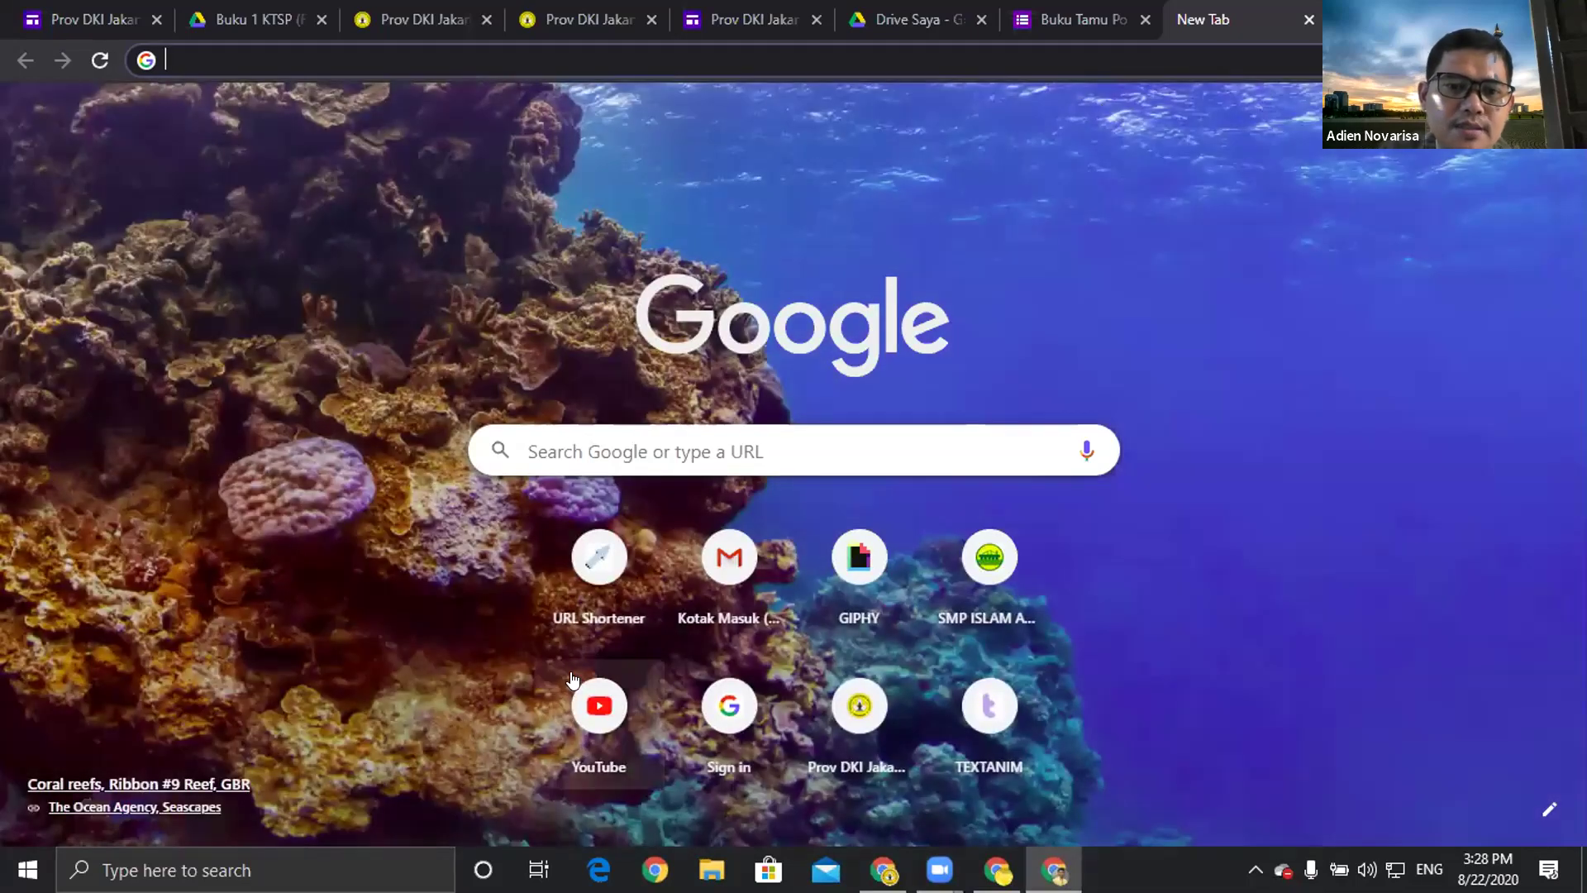
# Copy the URL of YouTube's 'Webinar Pelatihan Google Site untuk Pengawas Sekolah Indonesia Day 1' video.
pyautogui.click(597, 680)
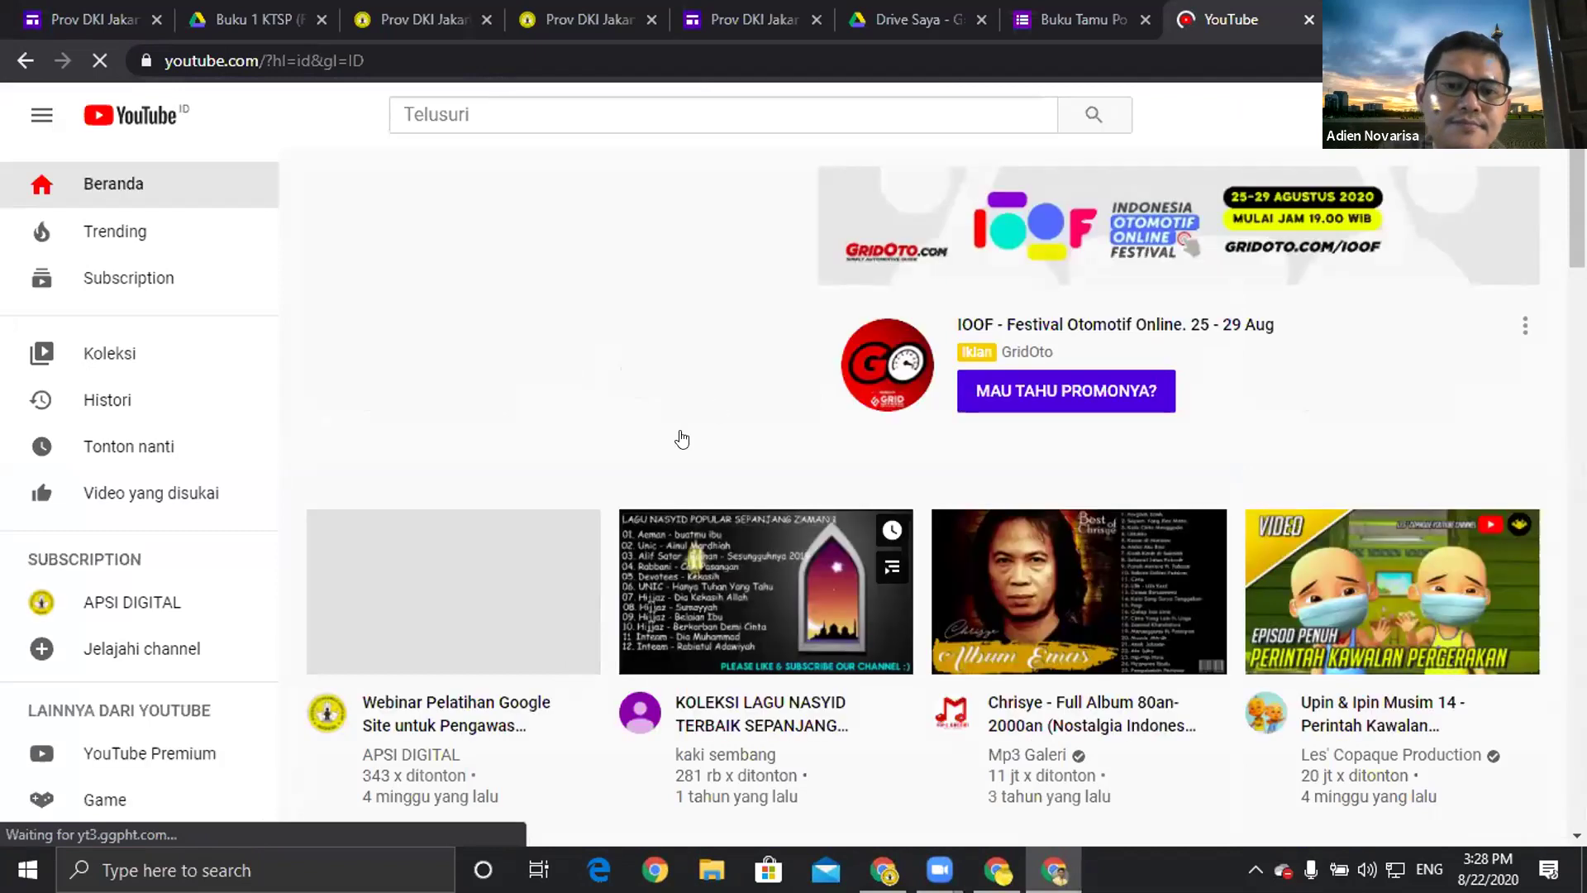
pyautogui.click(418, 703)
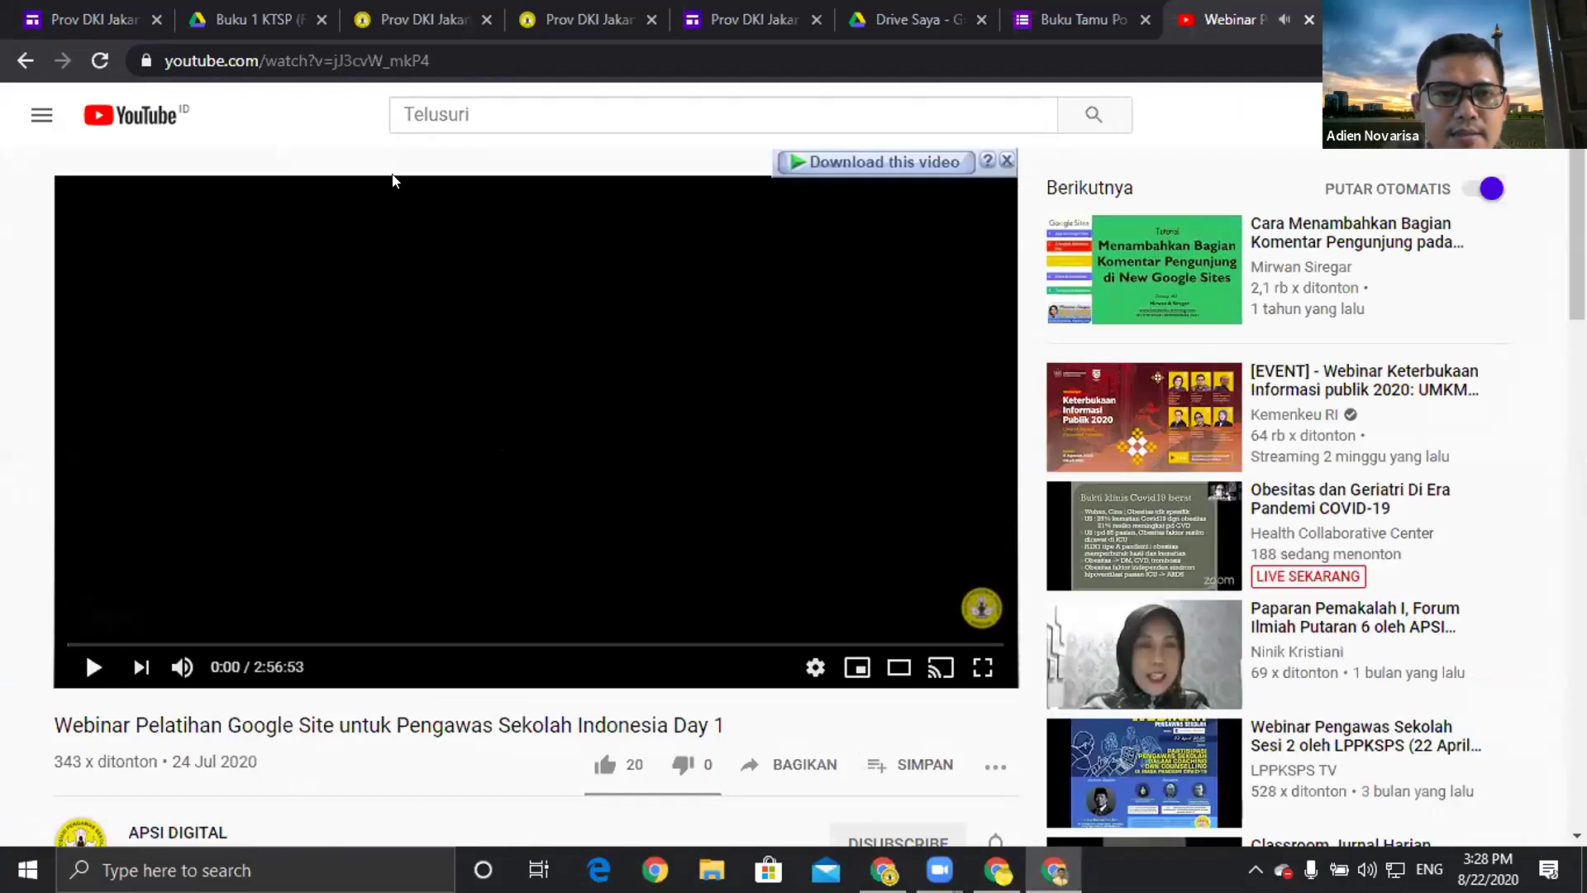
pyautogui.click(384, 62)
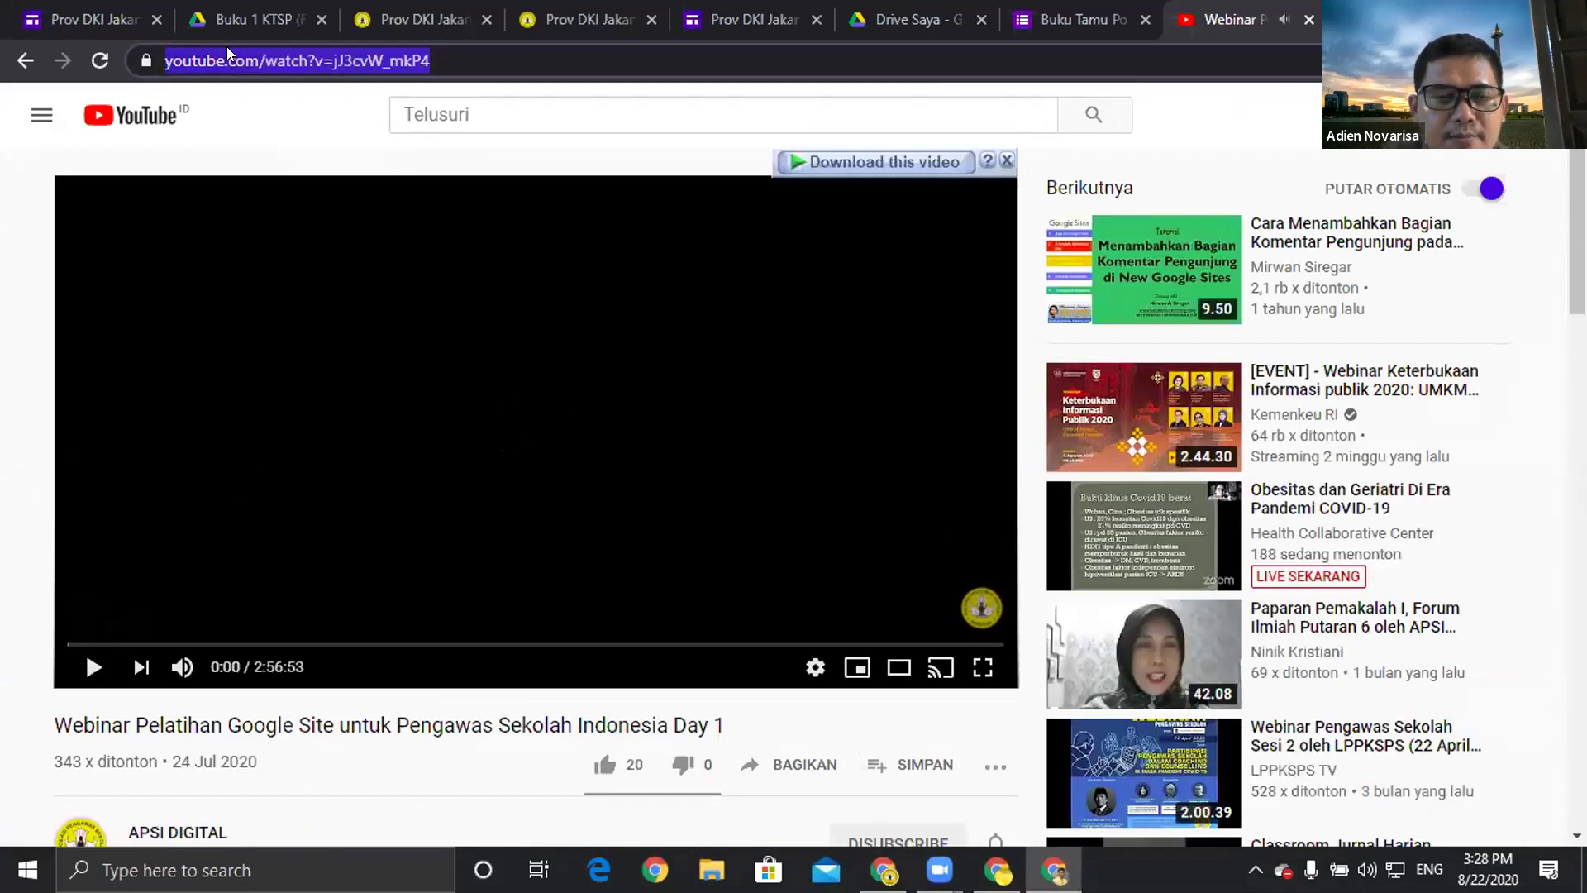
pyautogui.rightClick(364, 55)
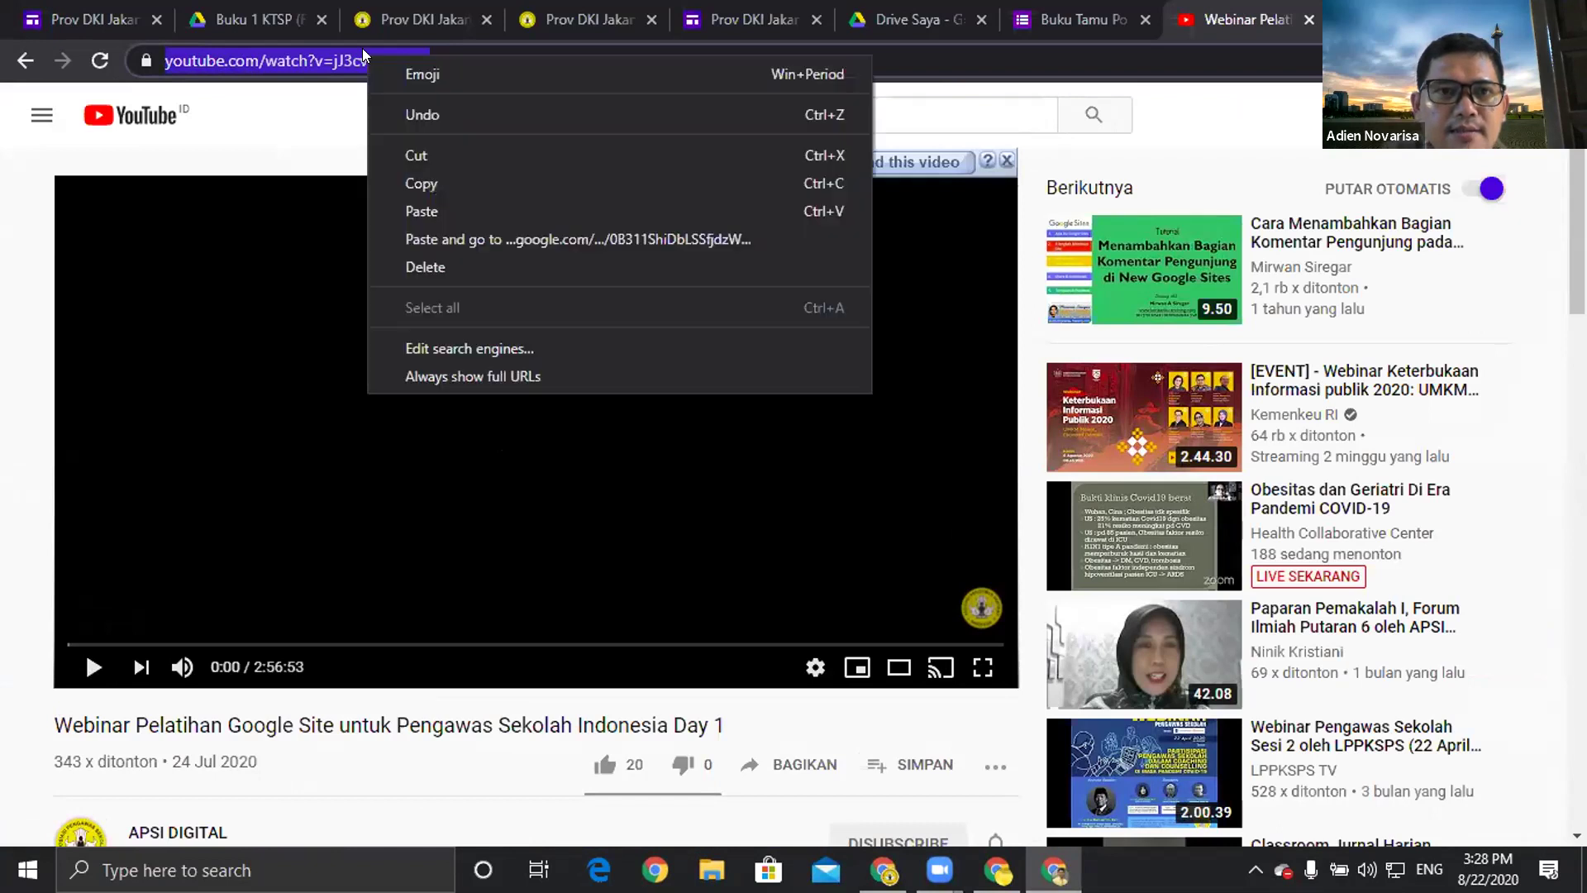
pyautogui.click(411, 182)
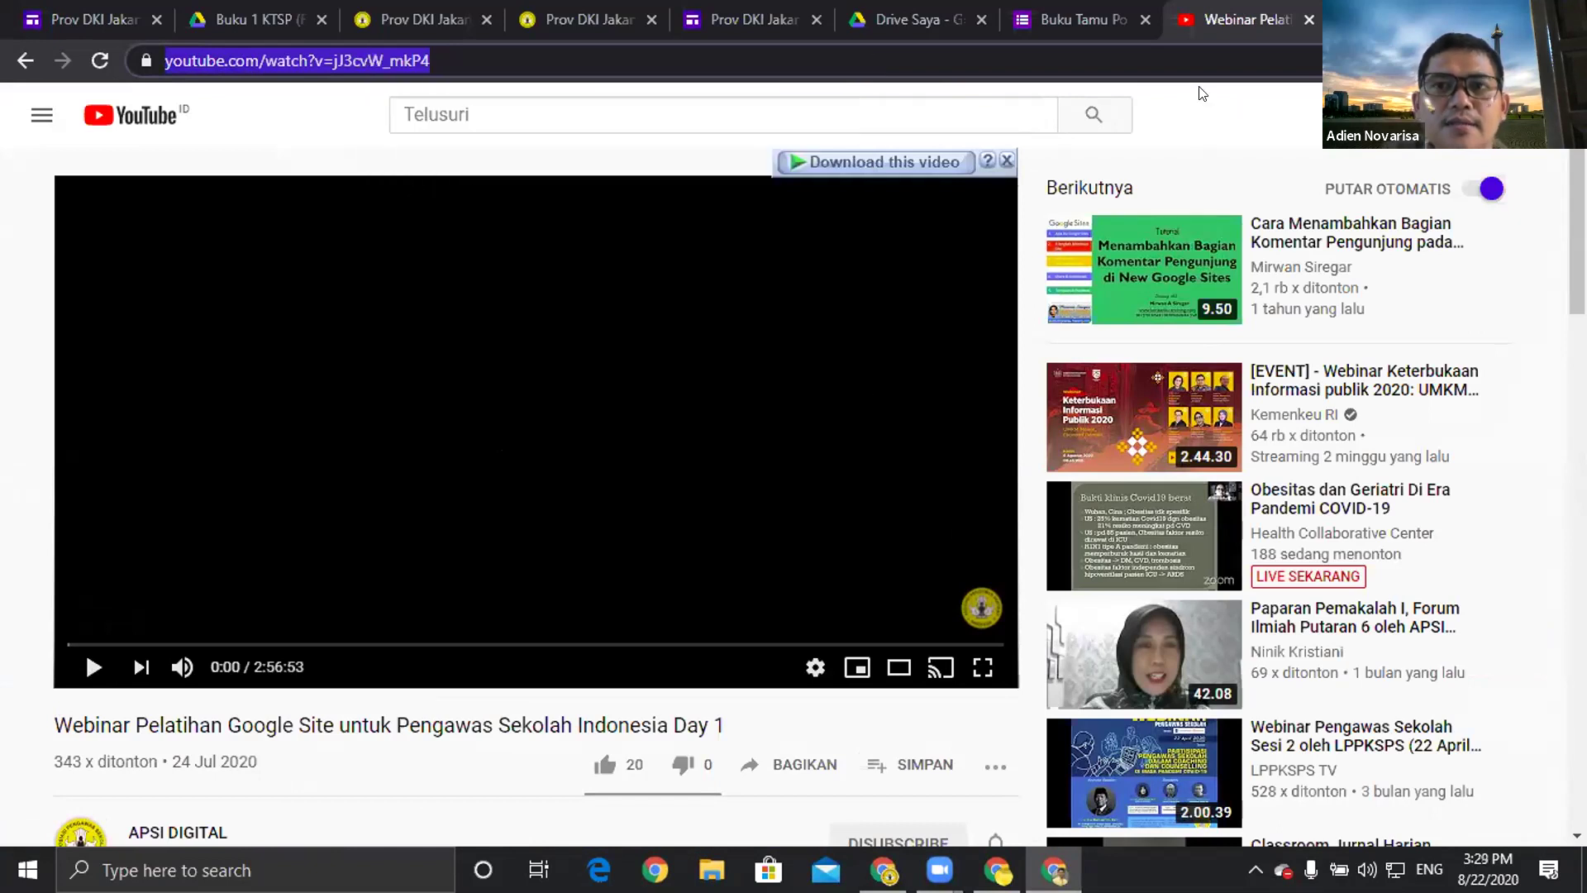
pyautogui.click(752, 23)
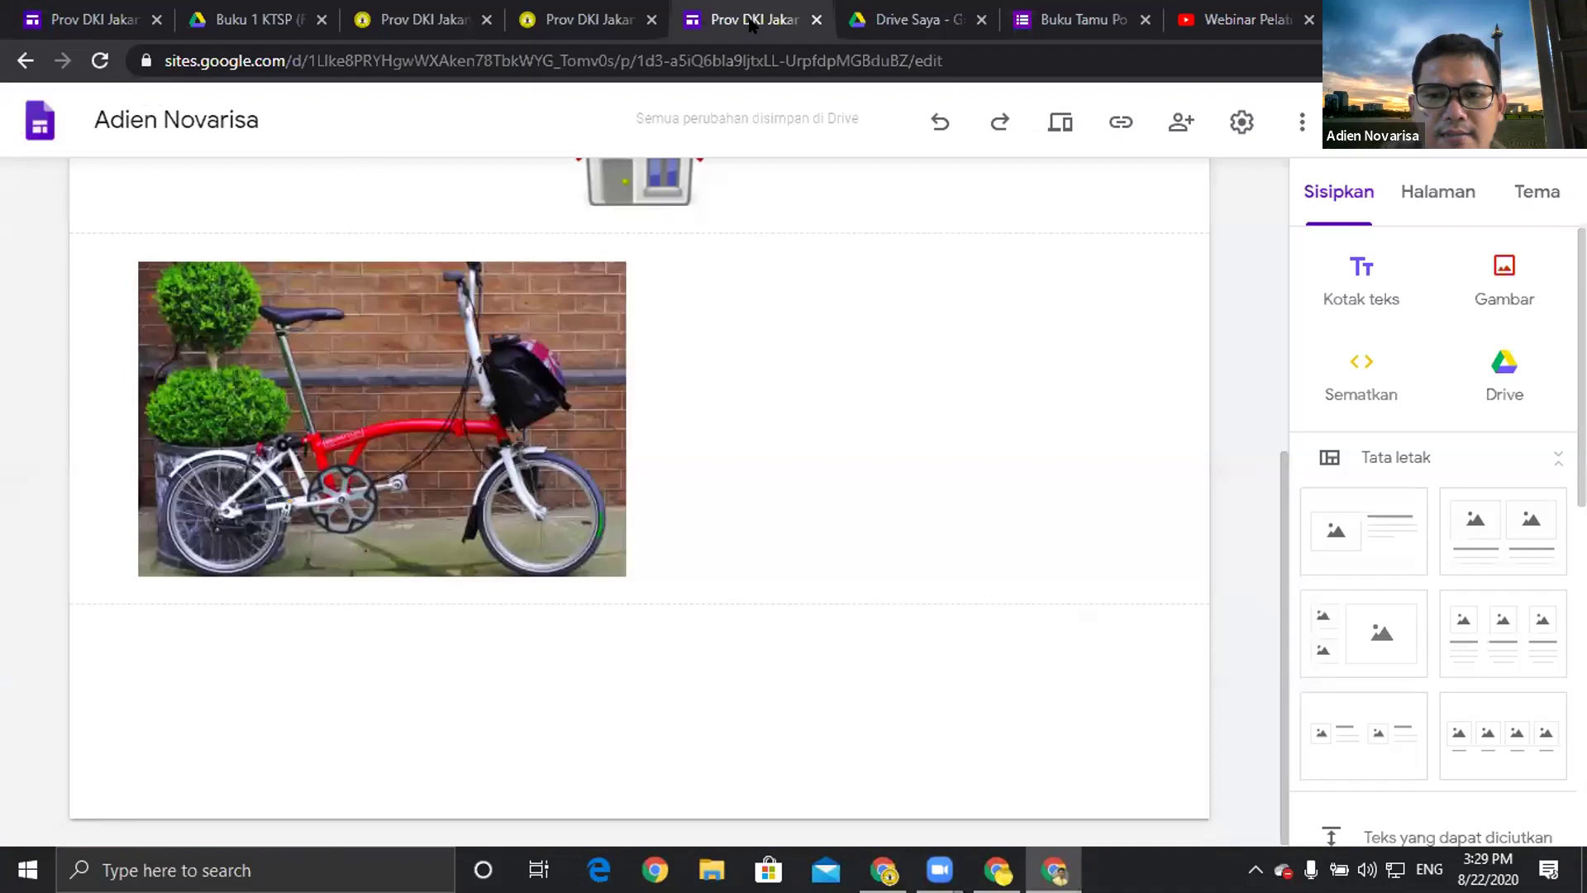
# Search Google Images for 'youtube png' and insert the red play logo on the Komunitas page.
pyautogui.click(1484, 278)
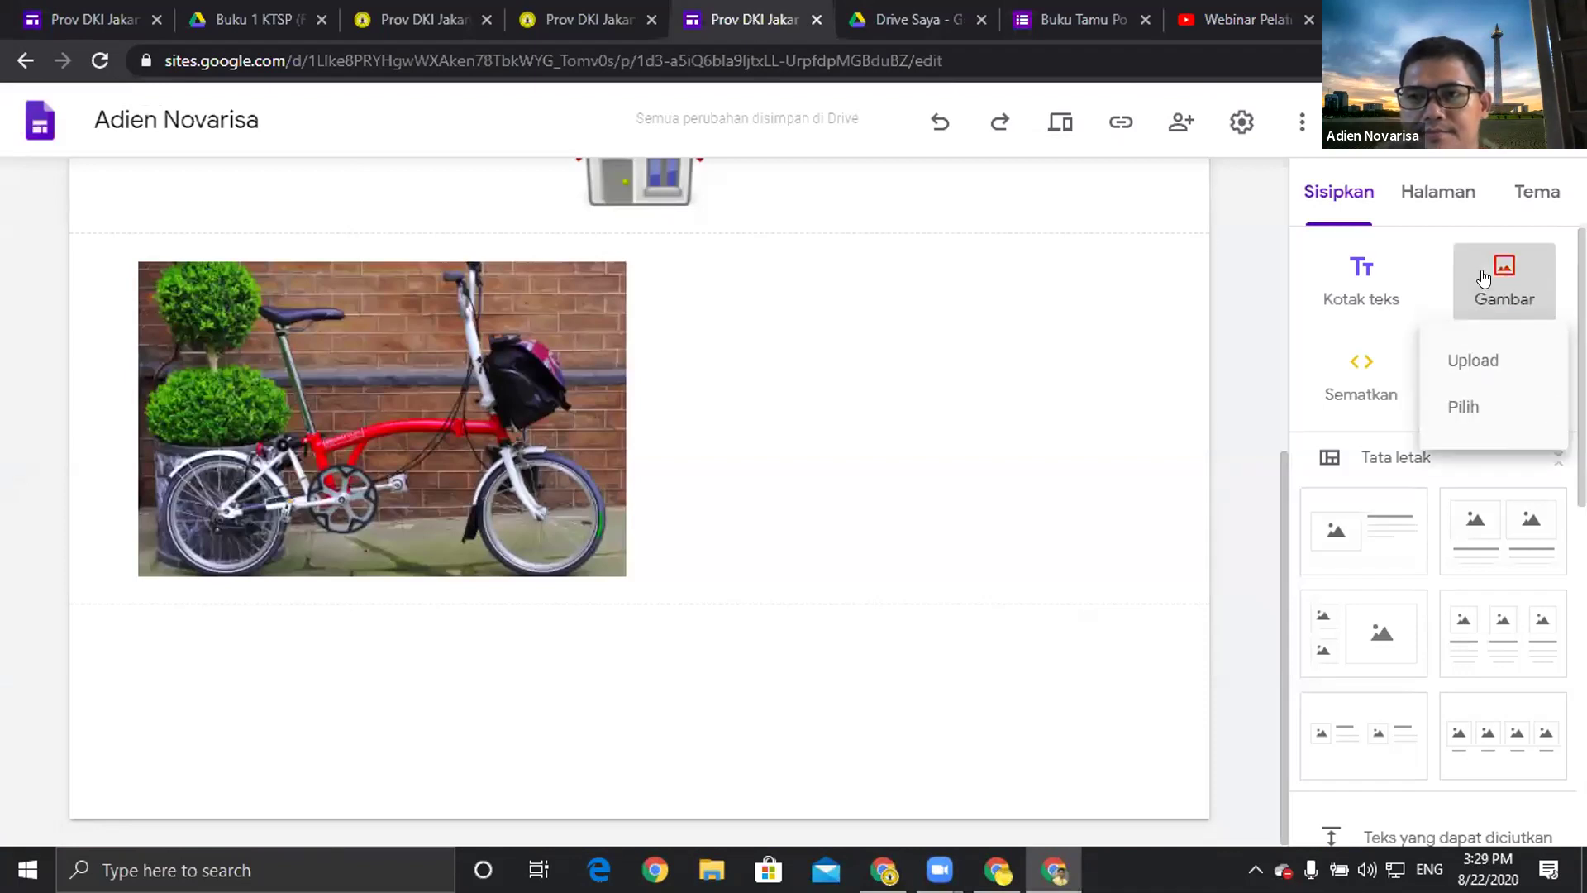
pyautogui.click(1486, 405)
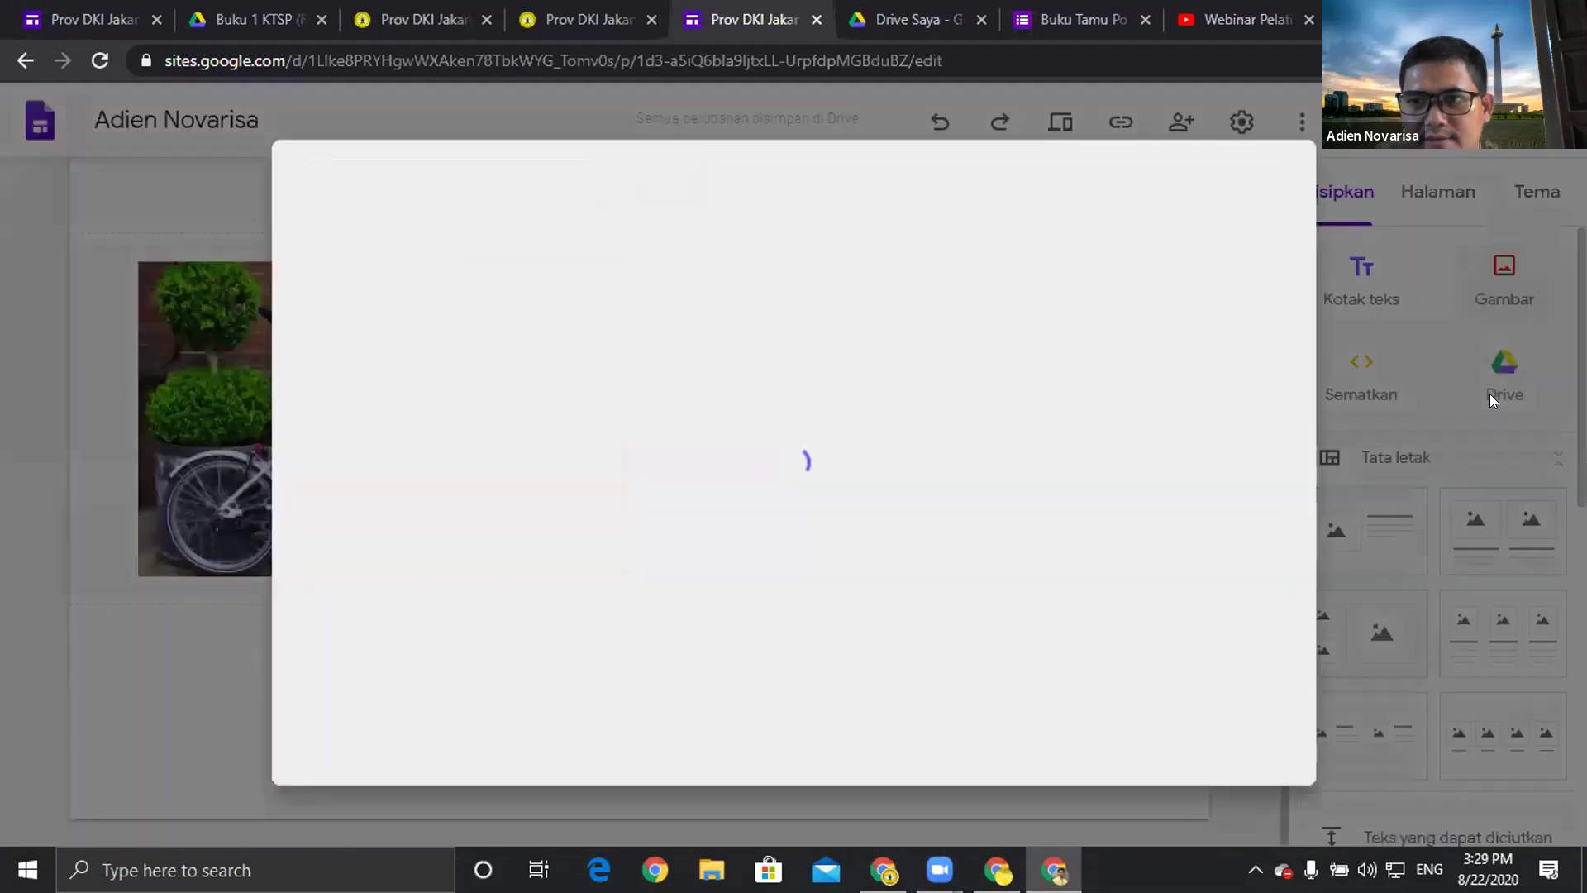
pyautogui.click(723, 259)
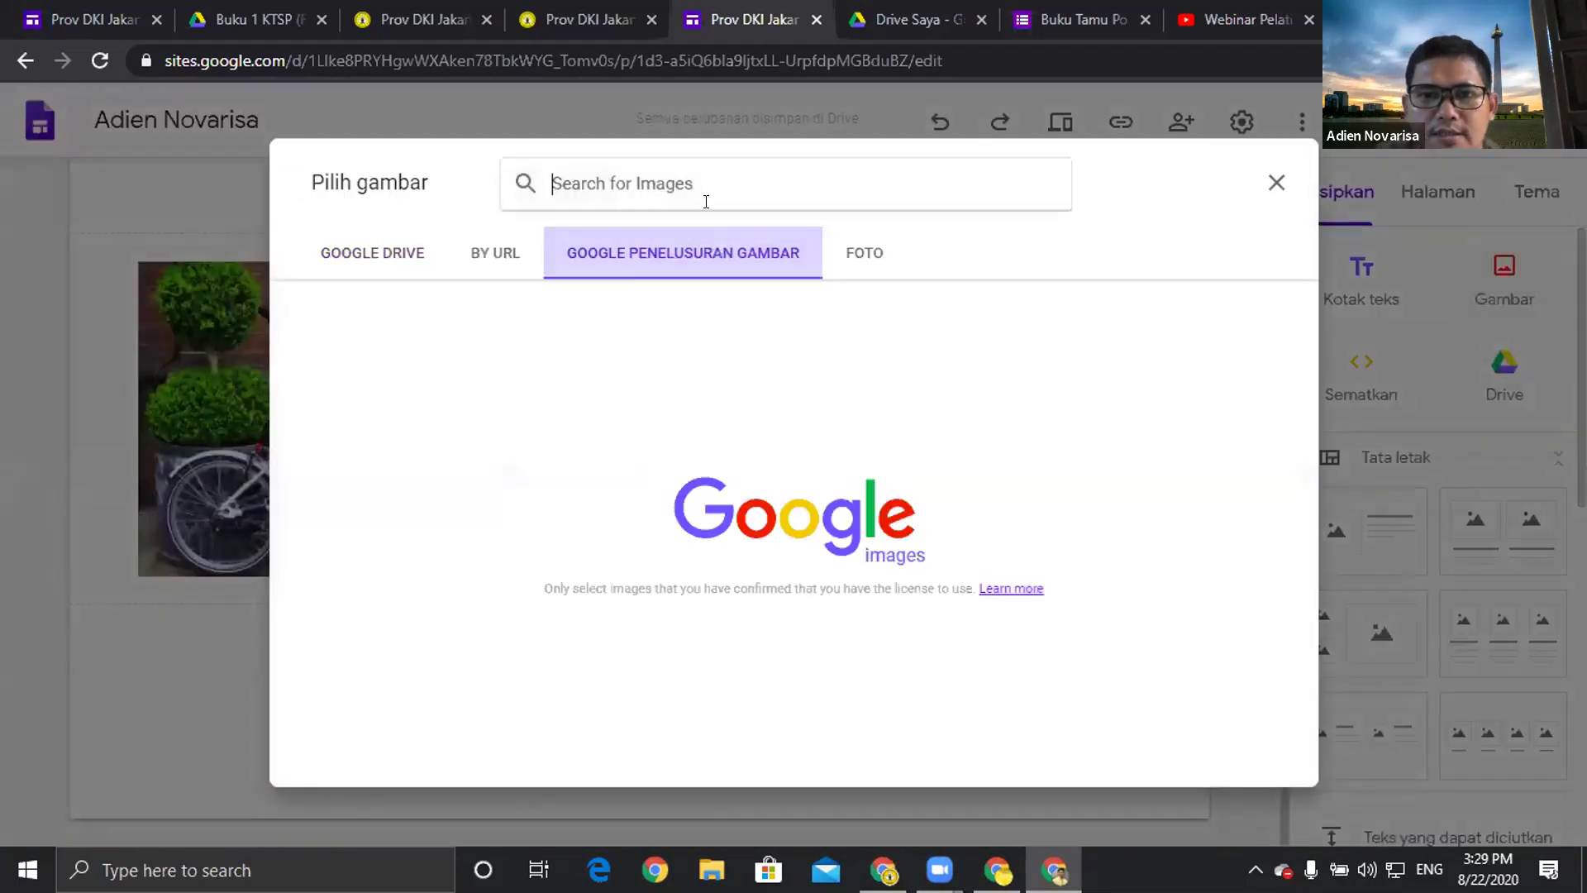
pyautogui.write('yout')
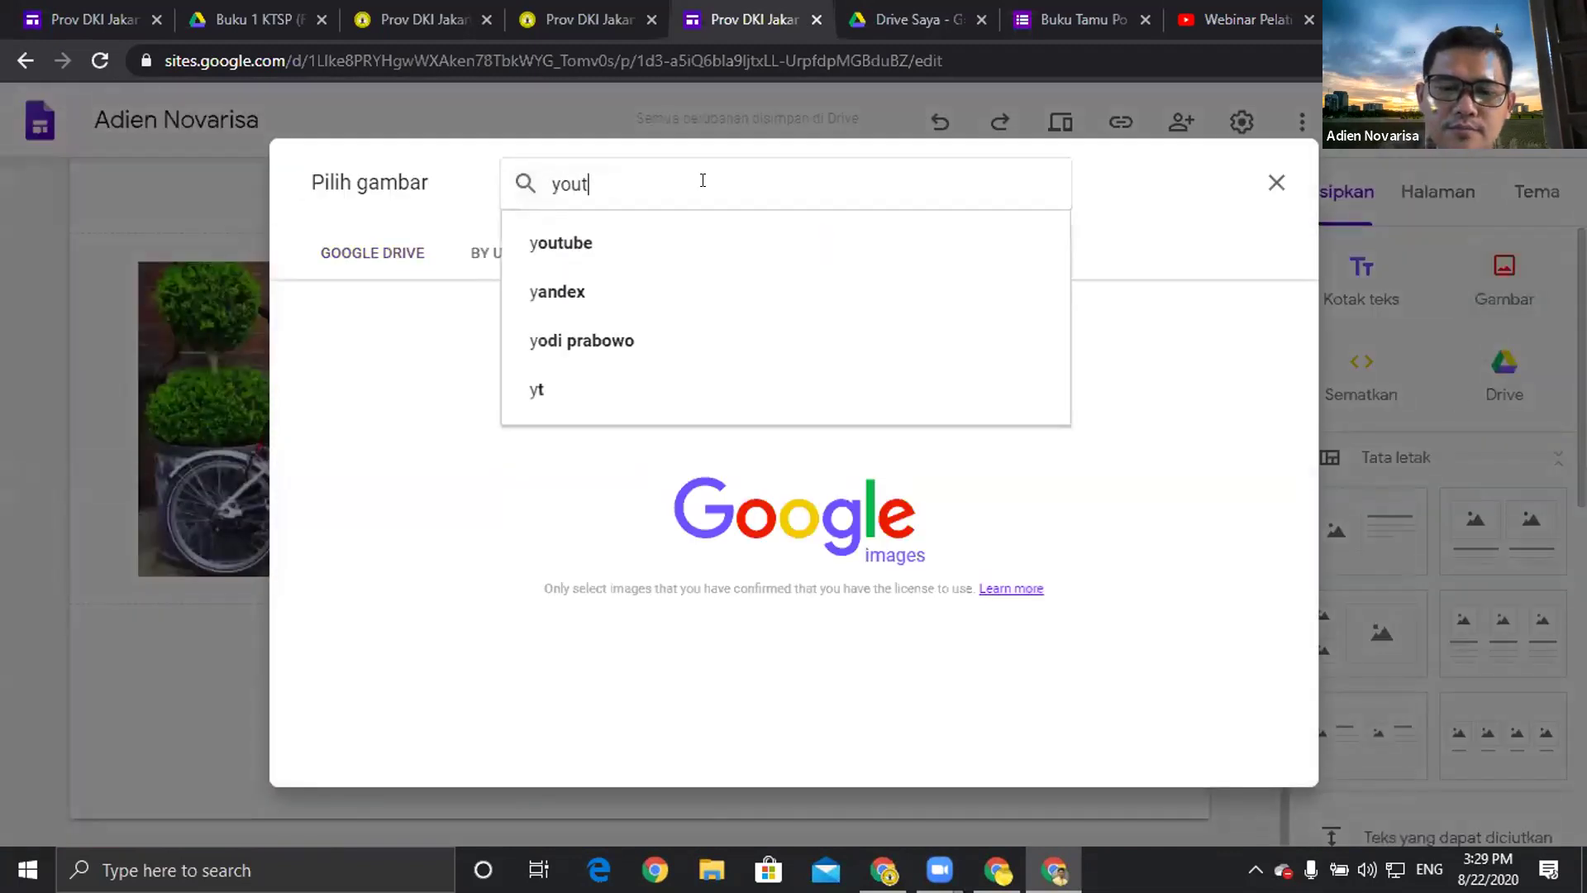
pyautogui.write('ube png')
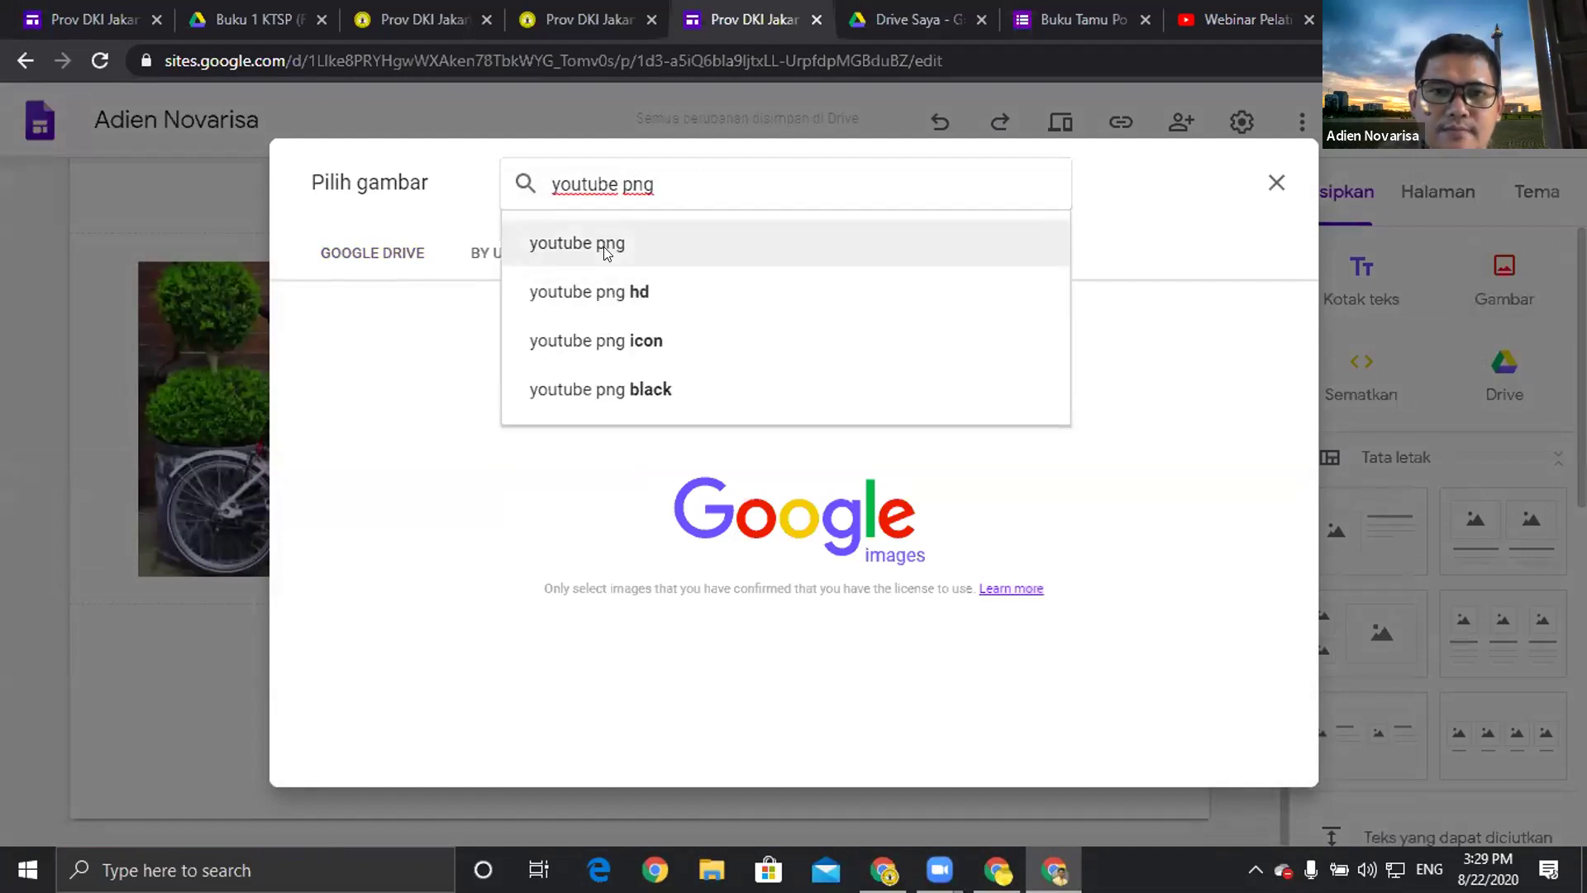
pyautogui.click(604, 247)
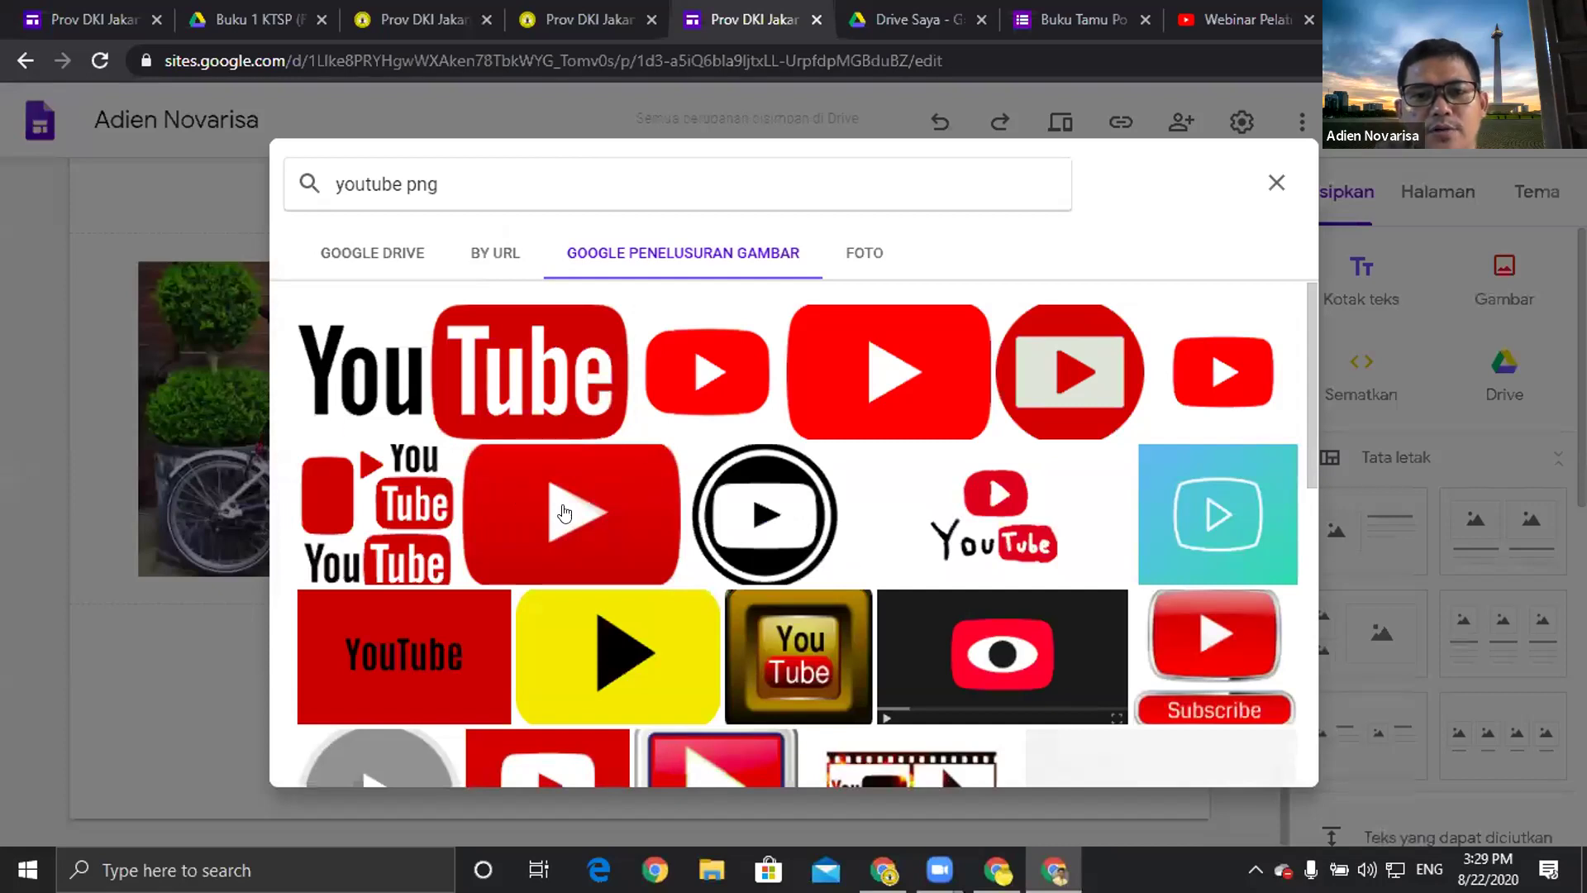
pyautogui.scroll(-1, 643, 556)
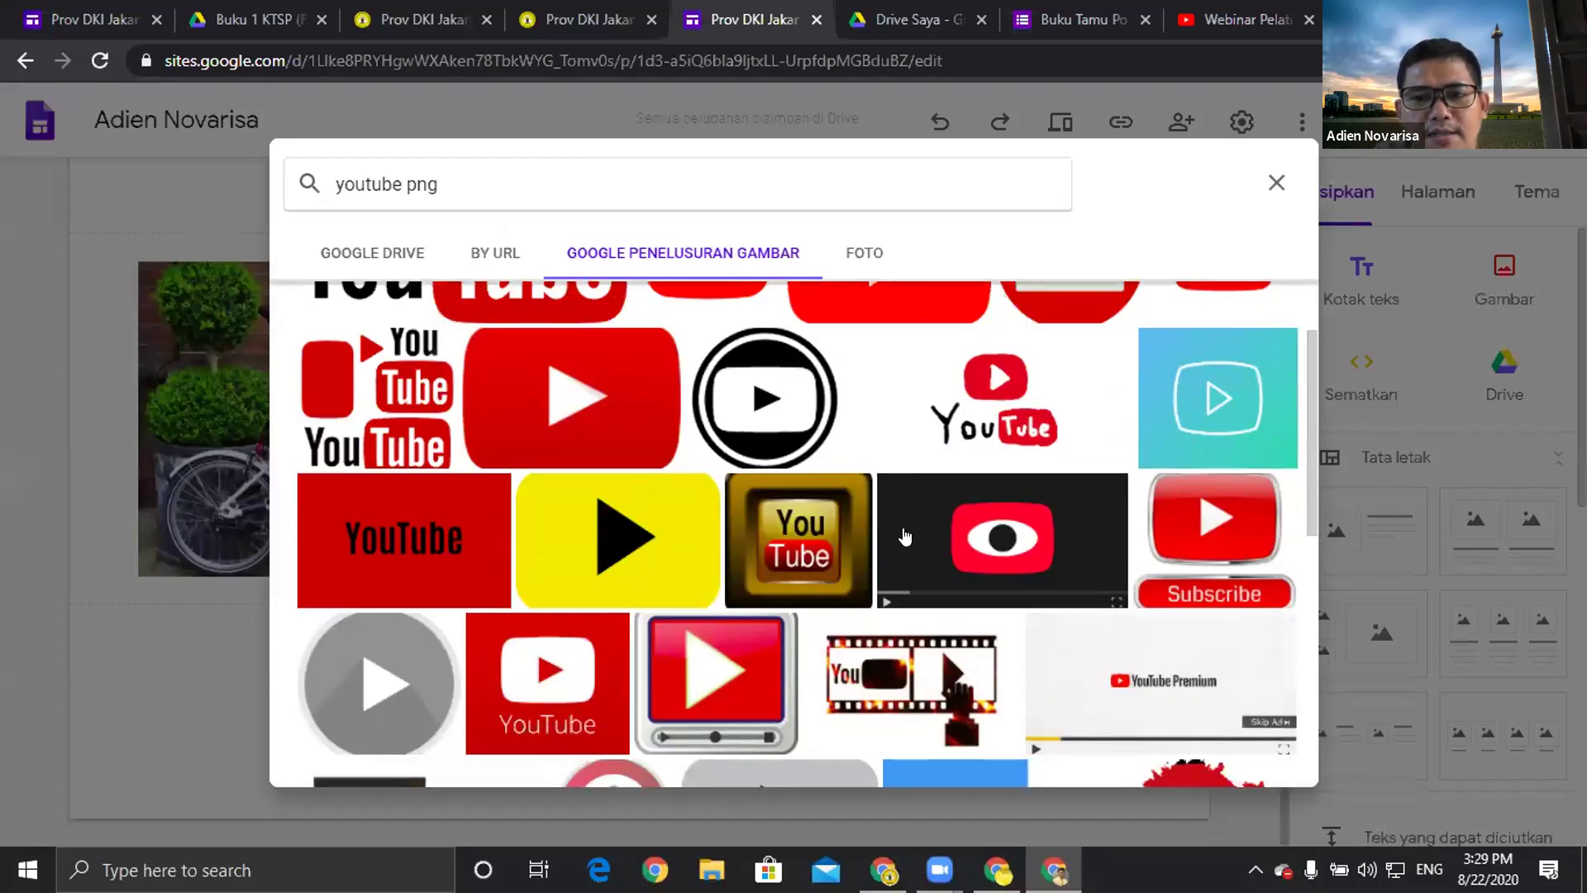
pyautogui.scroll(1, 935, 514)
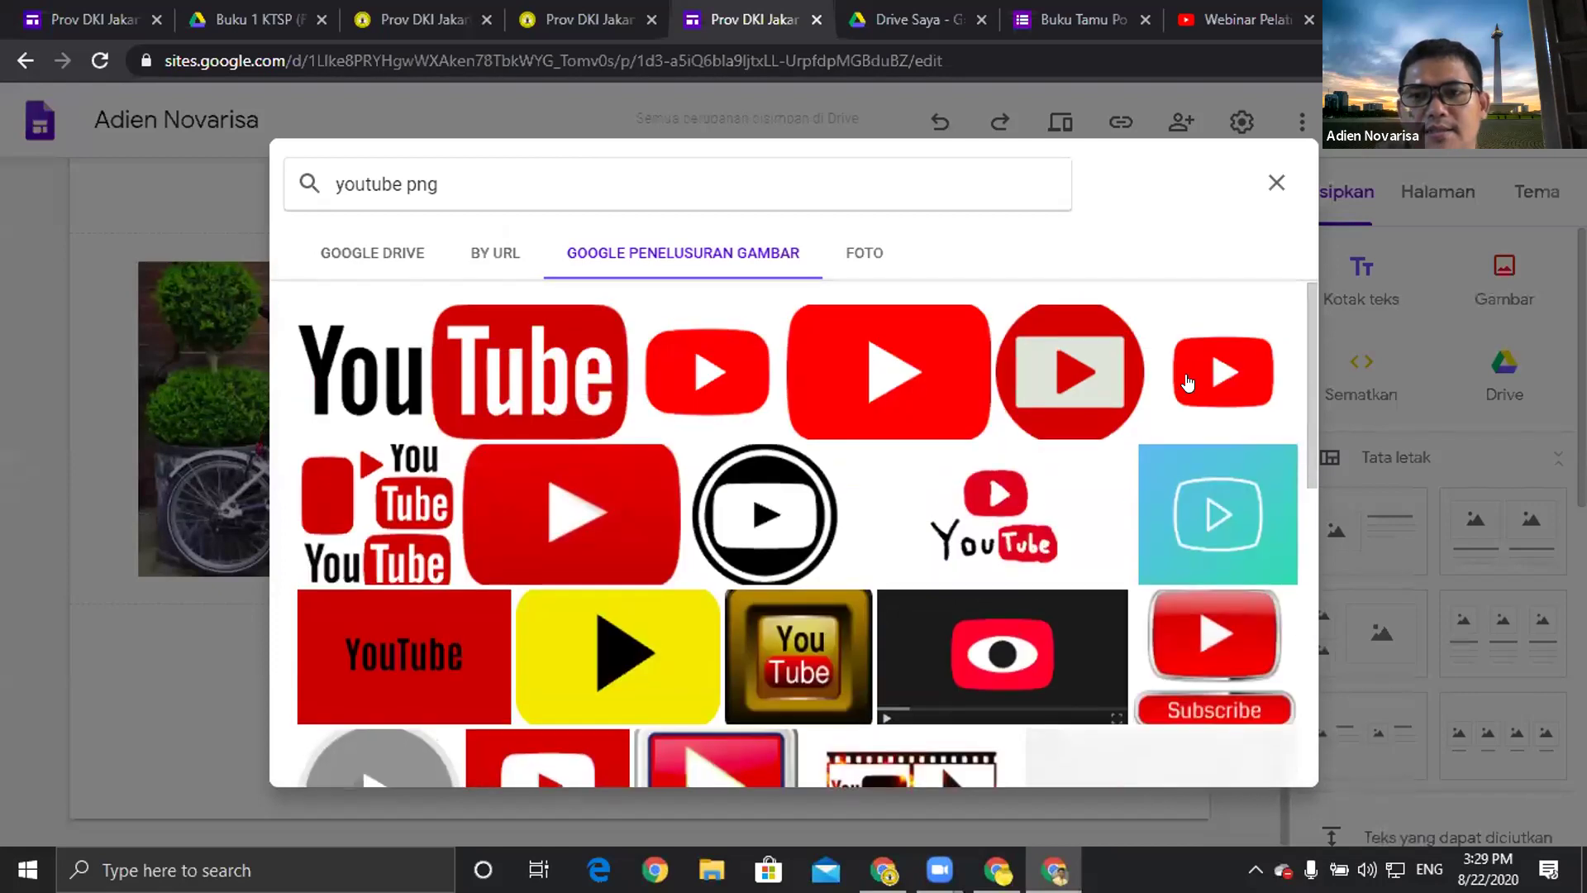
pyautogui.click(1188, 383)
pyautogui.click(1258, 757)
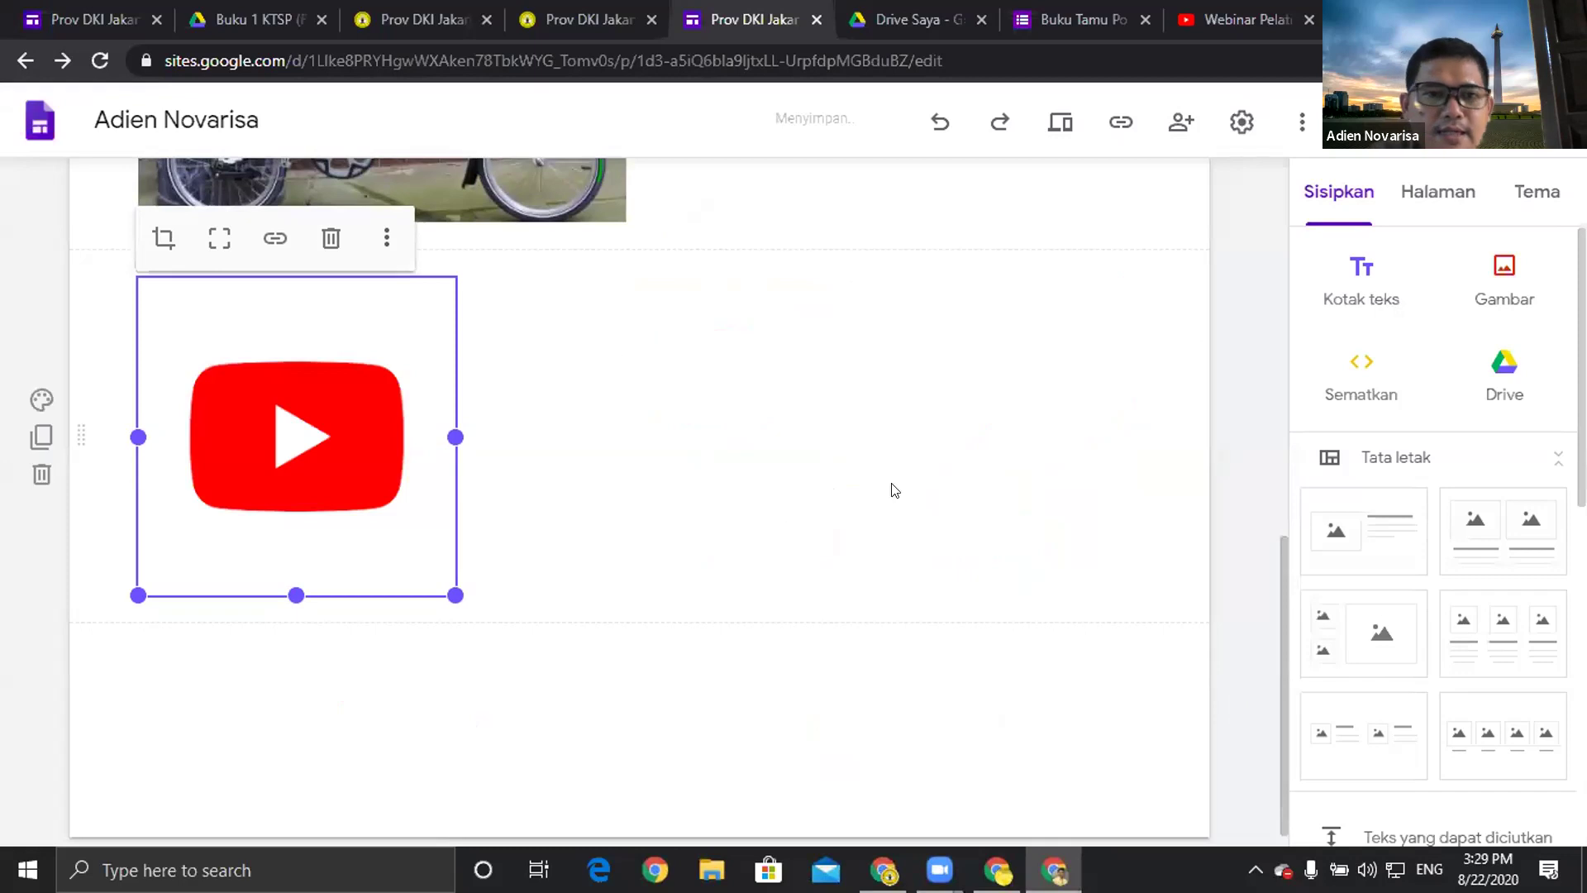
# Link the YouTube logo to the copied webinar video URL.
pyautogui.click(267, 243)
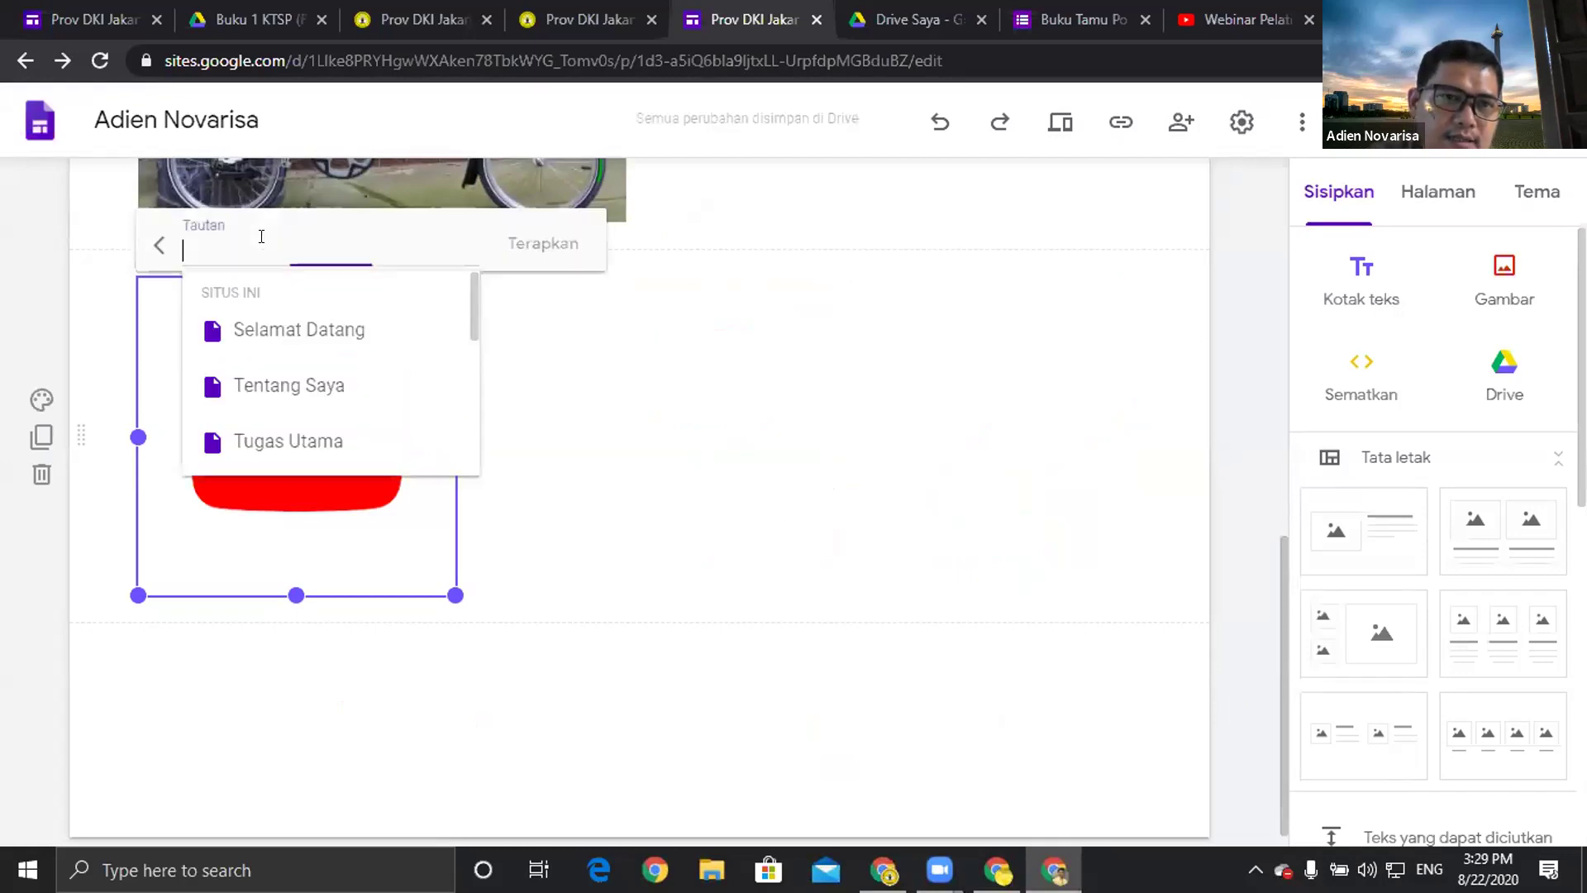
pyautogui.rightClick(269, 245)
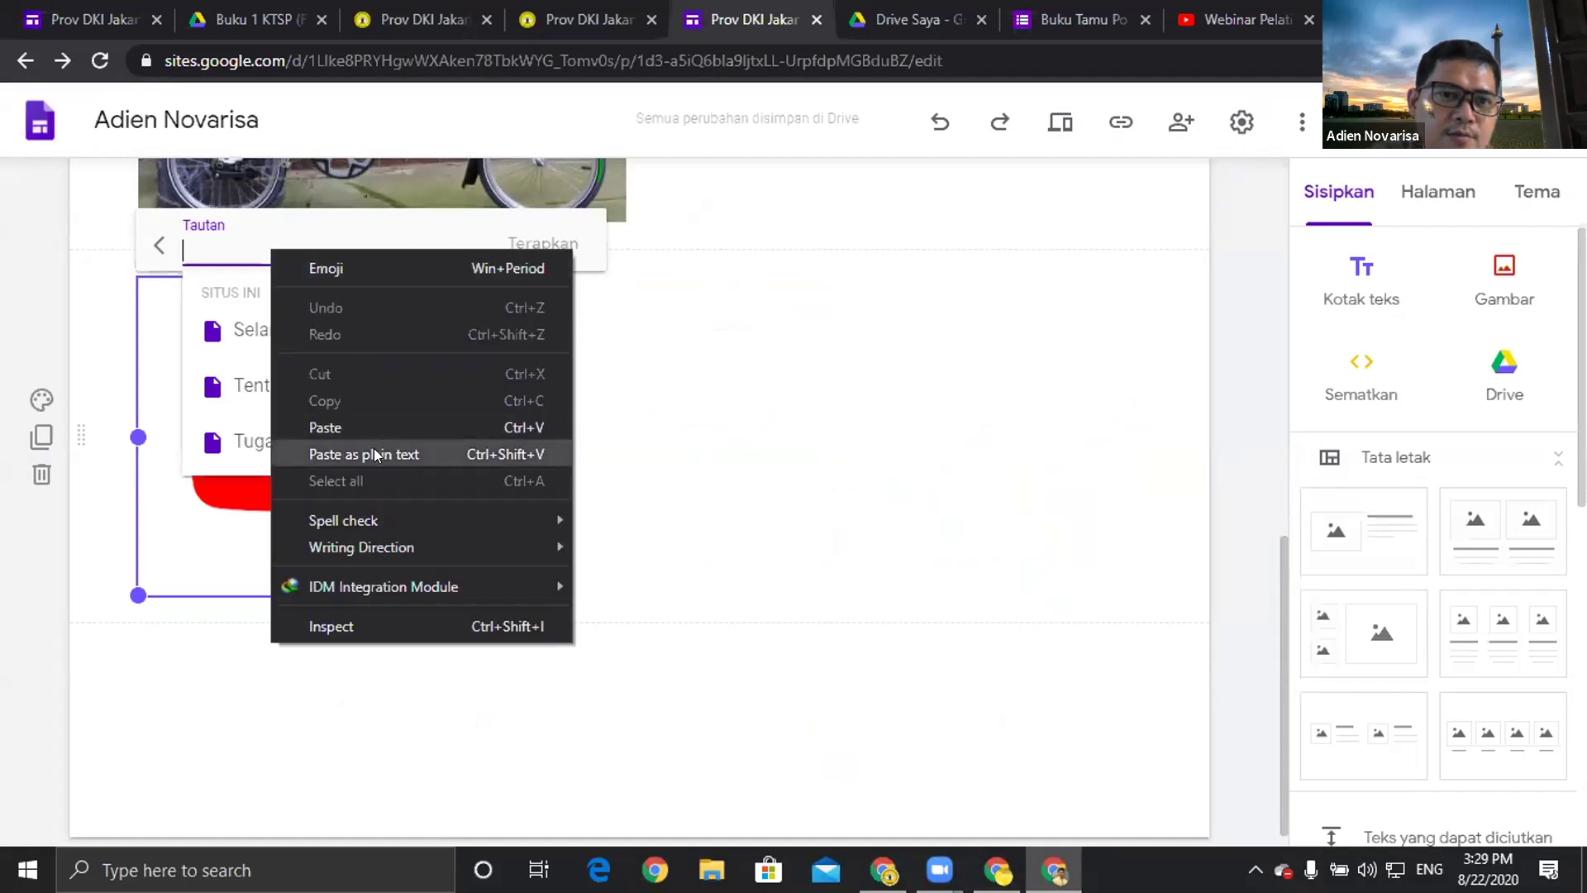
pyautogui.click(339, 427)
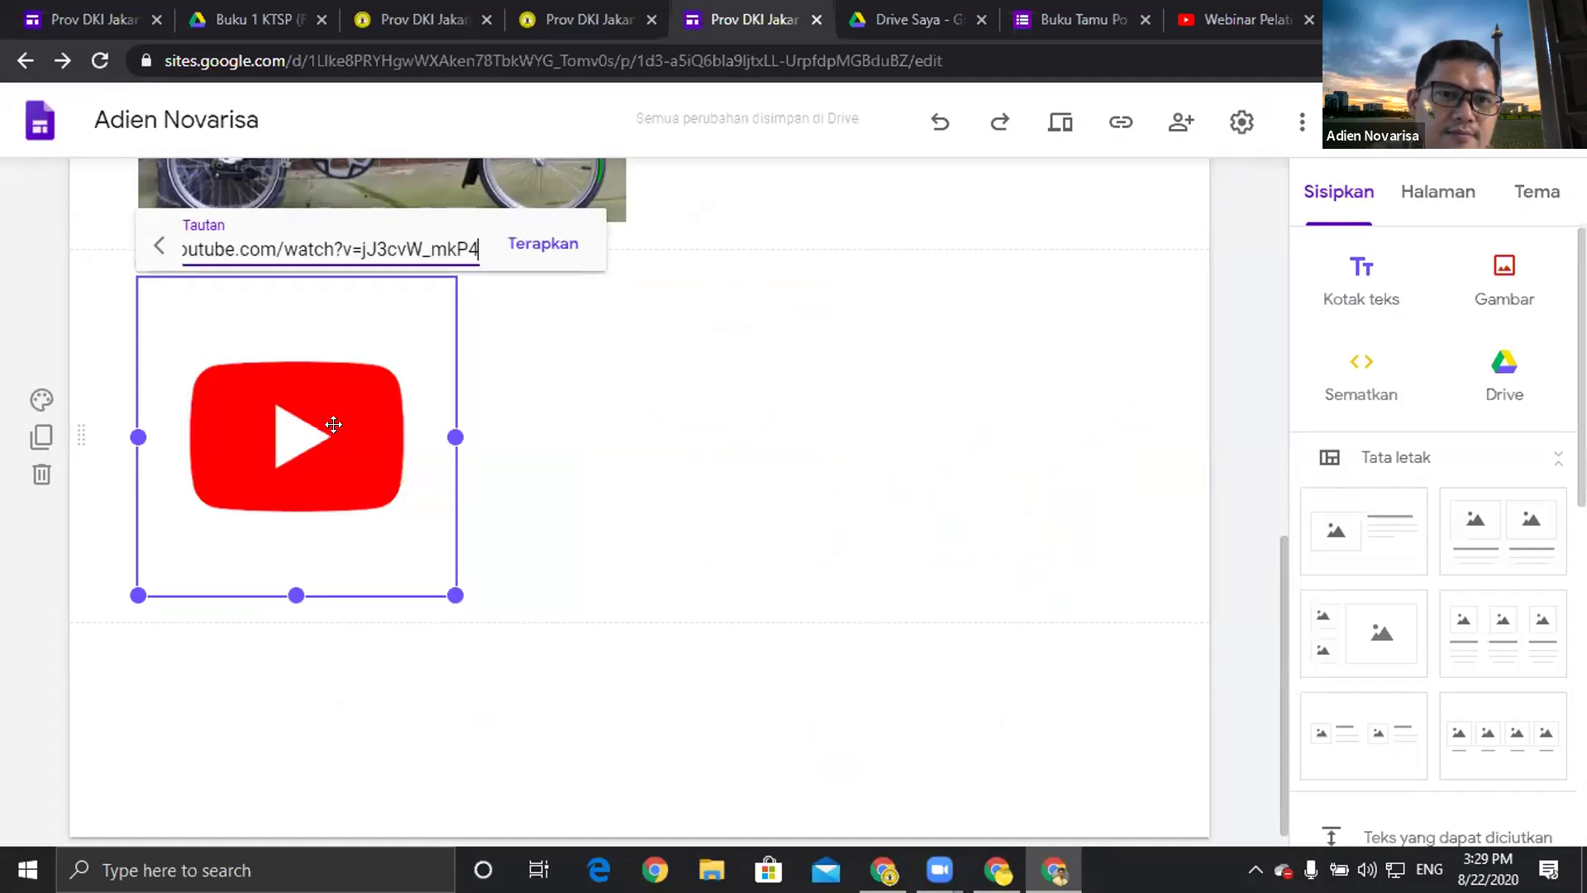
pyautogui.click(537, 245)
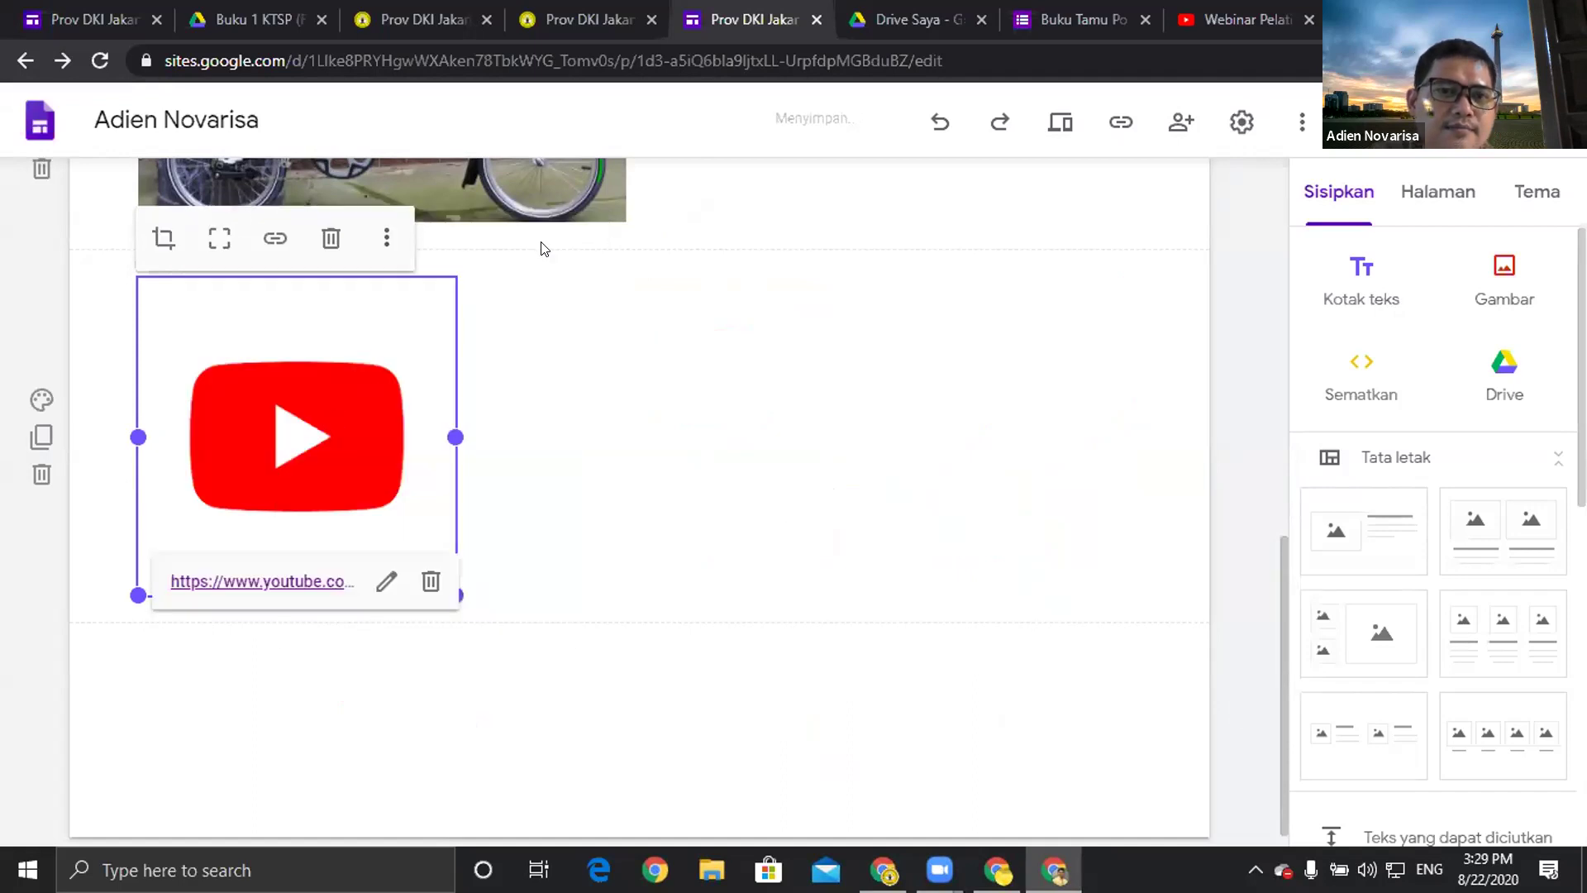
pyautogui.click(659, 442)
# Shrink the logo, centre it under the bicycle photo, and preview the site.
pyautogui.click(301, 464)
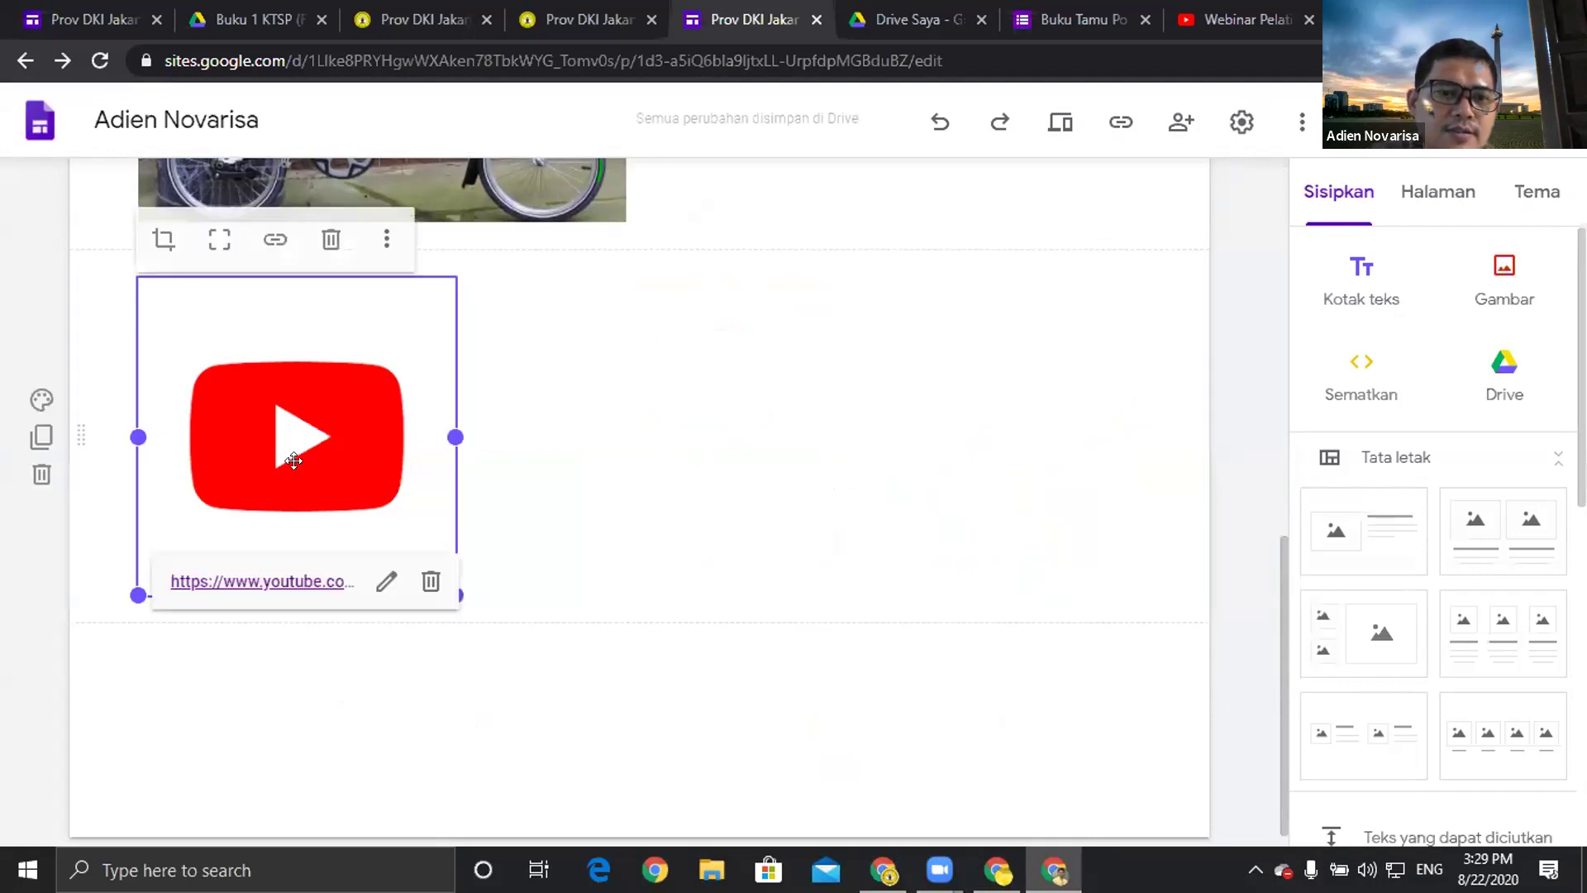
pyautogui.moveTo(128, 591); pyautogui.dragTo(606, 506)
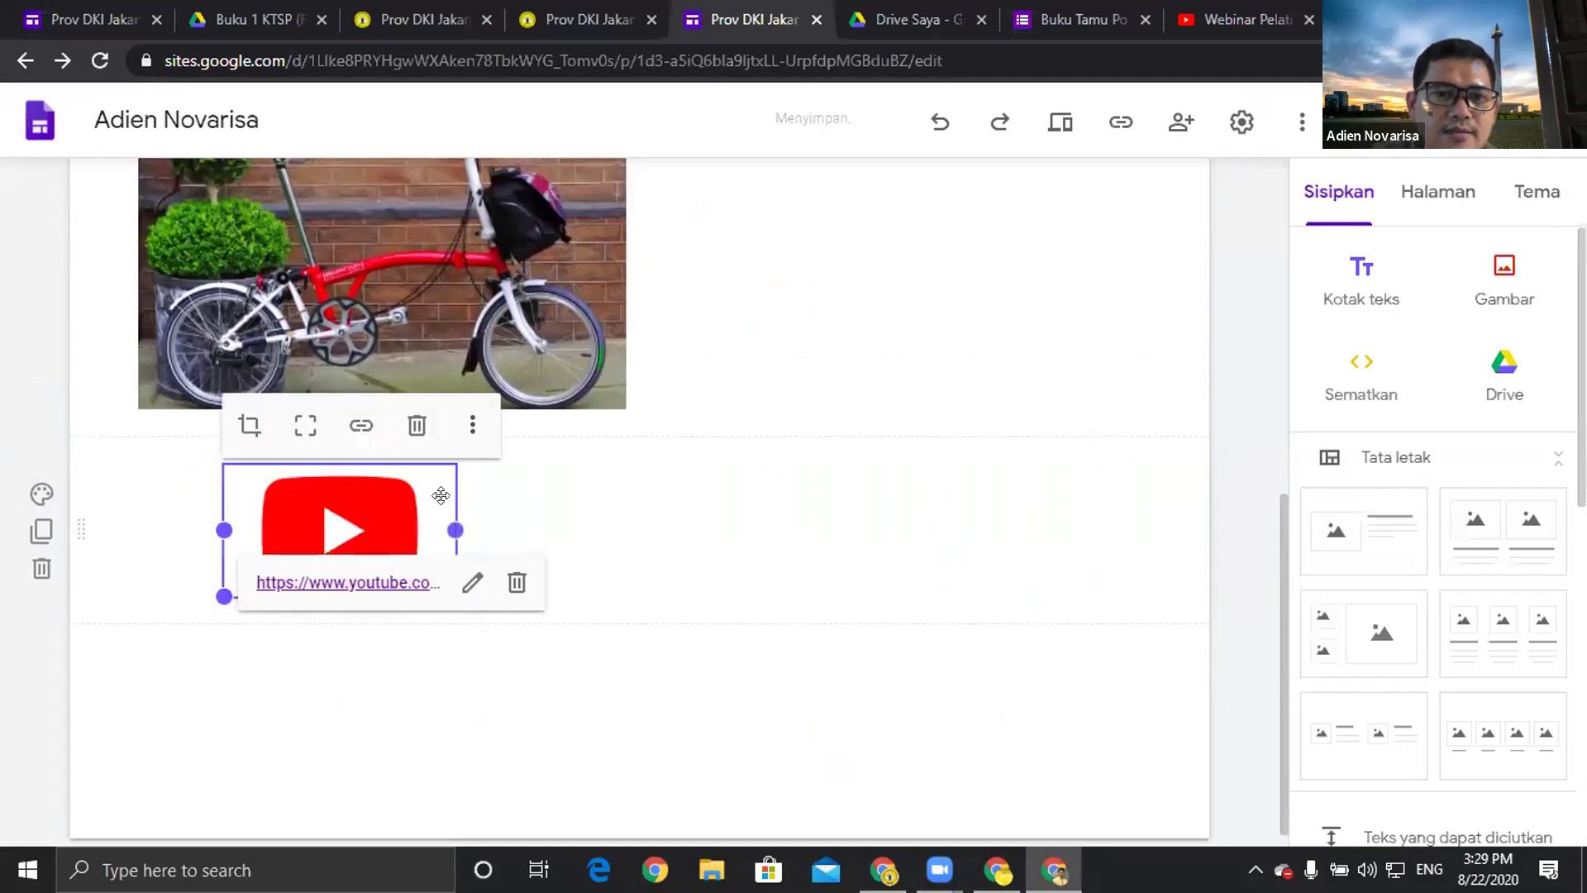
pyautogui.moveTo(397, 496); pyautogui.dragTo(628, 477)
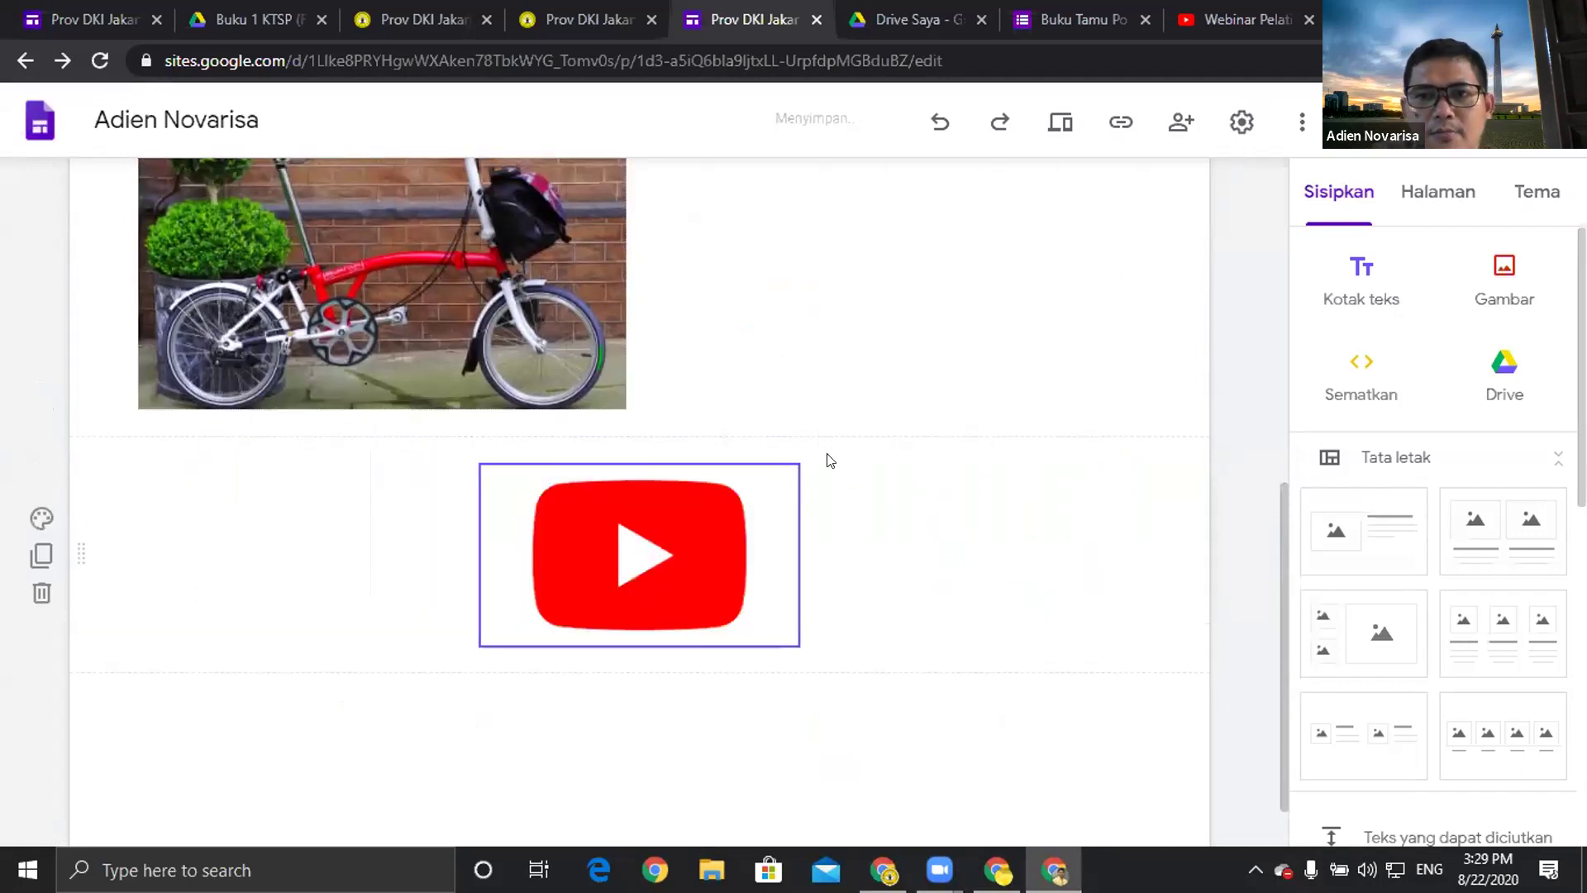
pyautogui.click(1059, 126)
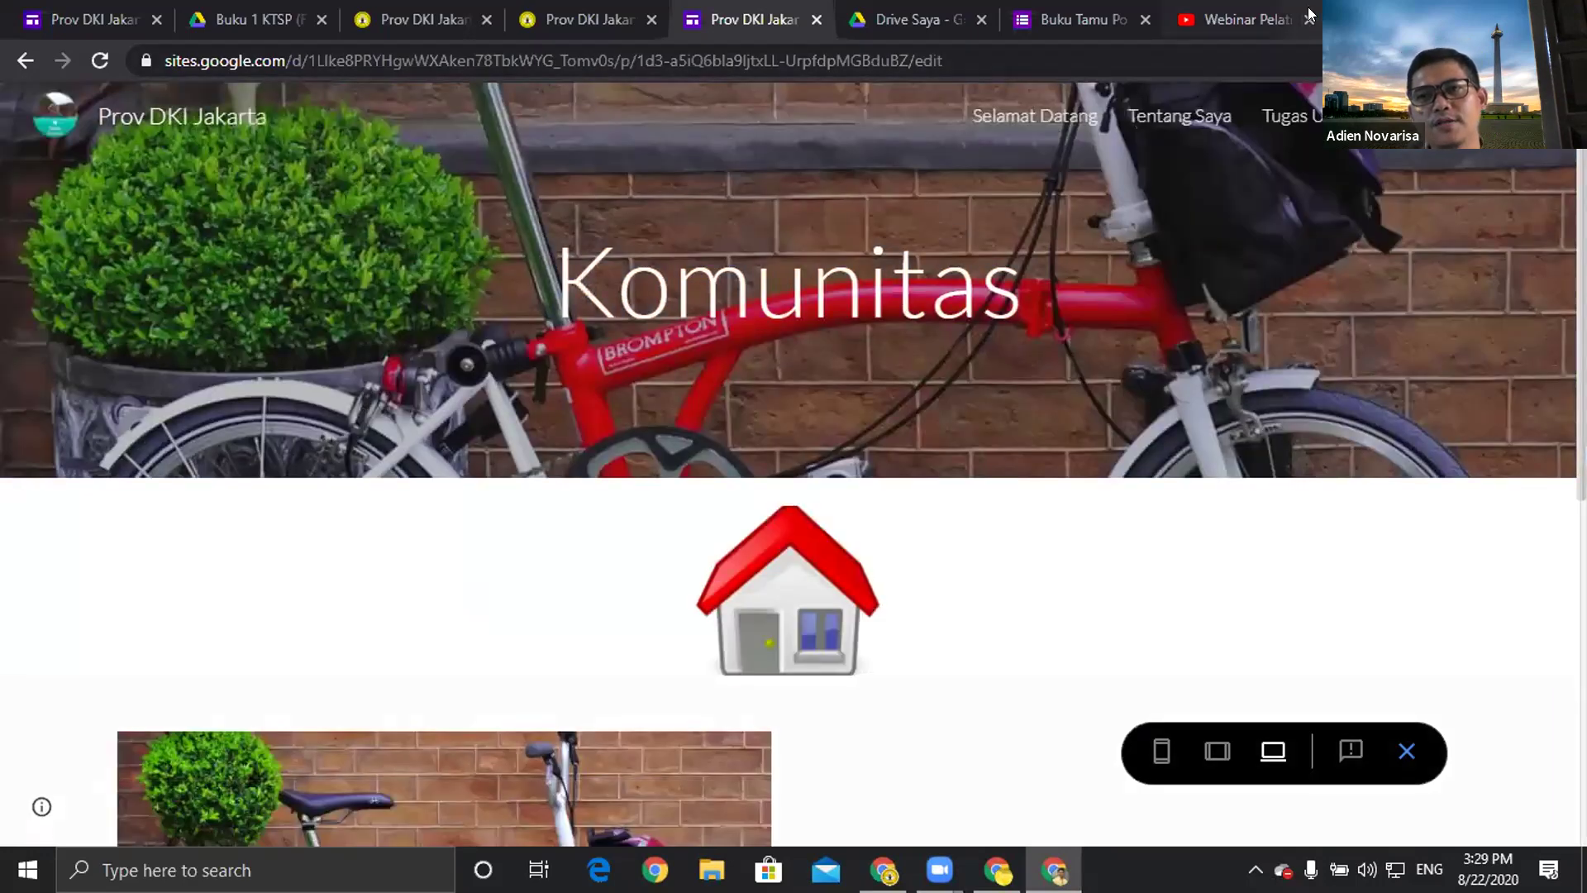
# Close the YouTube video, guest-book form and Drive tabs left open from testing.
pyautogui.click(1306, 12)
pyautogui.click(1309, 19)
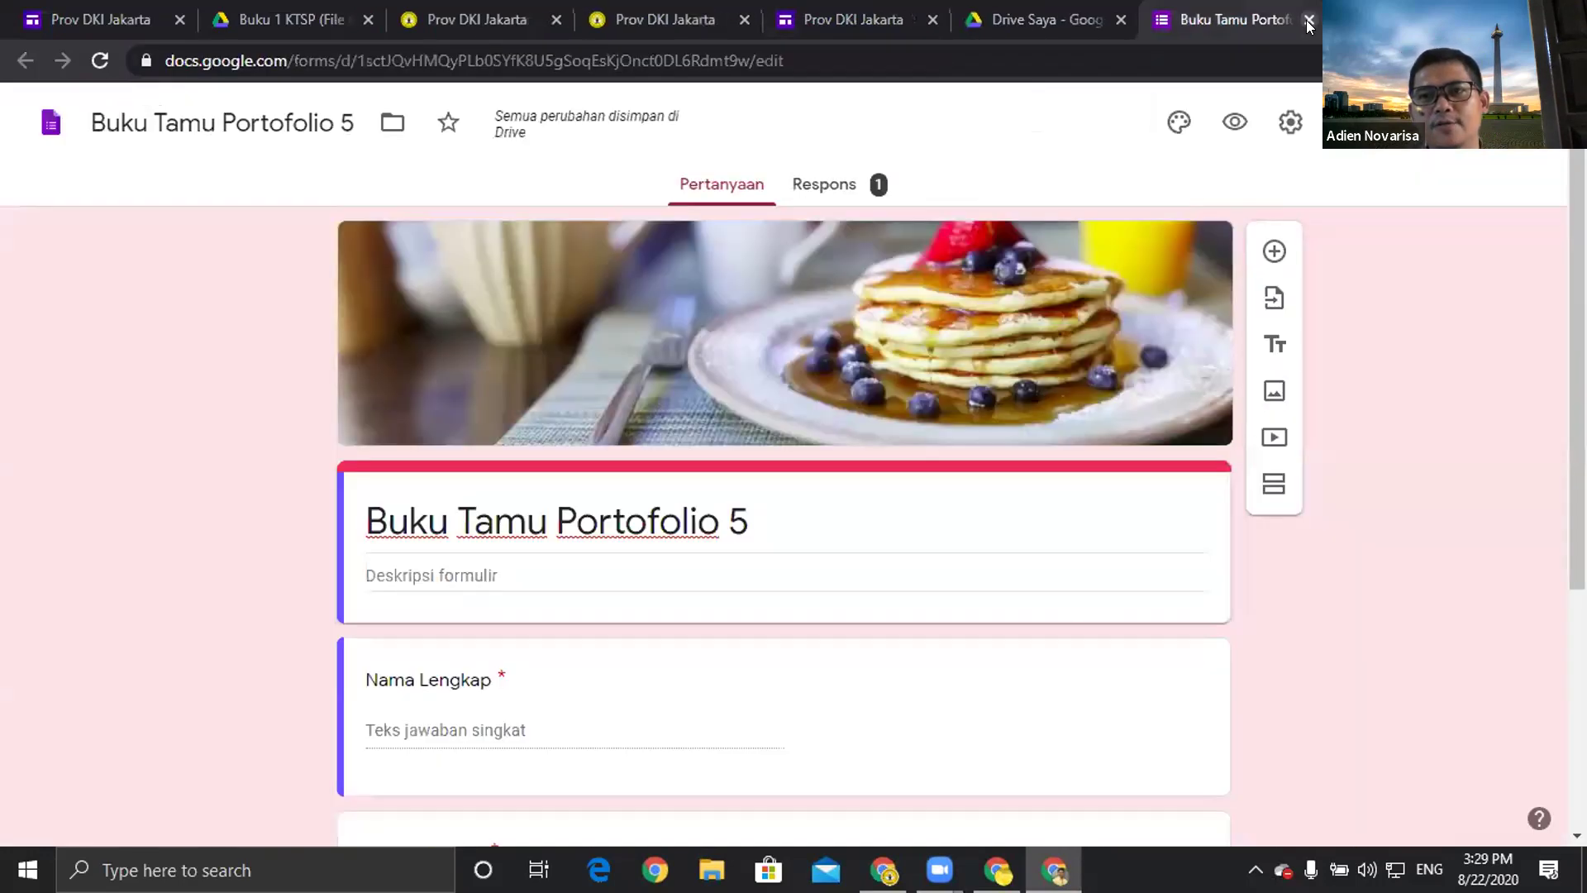
pyautogui.click(1309, 20)
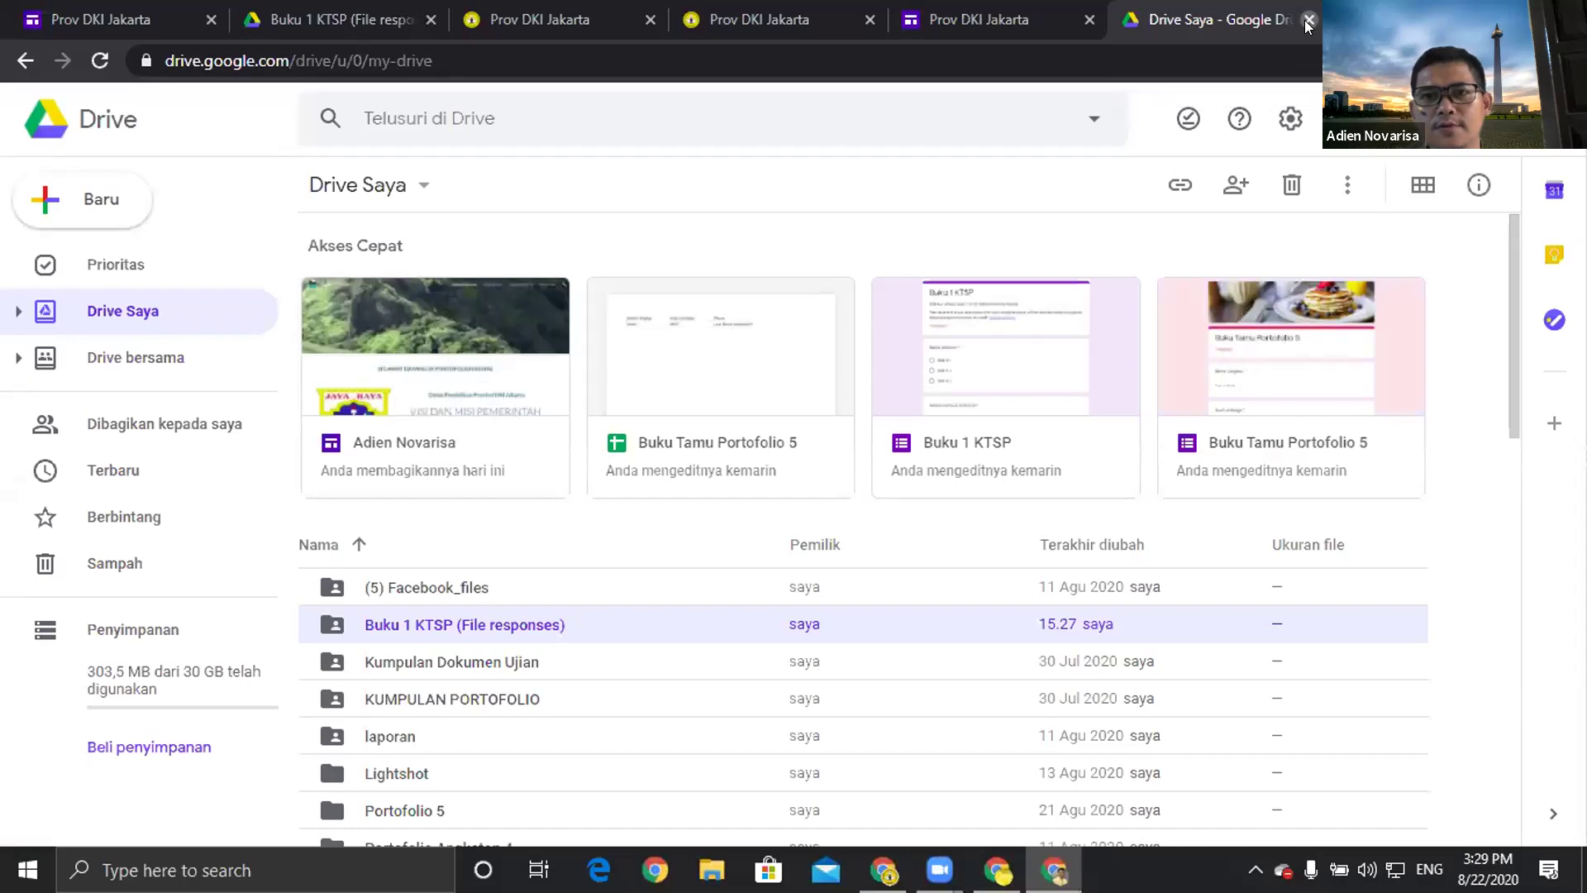
pyautogui.click(1308, 20)
# Confirm the logo image opens the webinar video, then return to the page editor.
pyautogui.scroll(-8, 1033, 608)
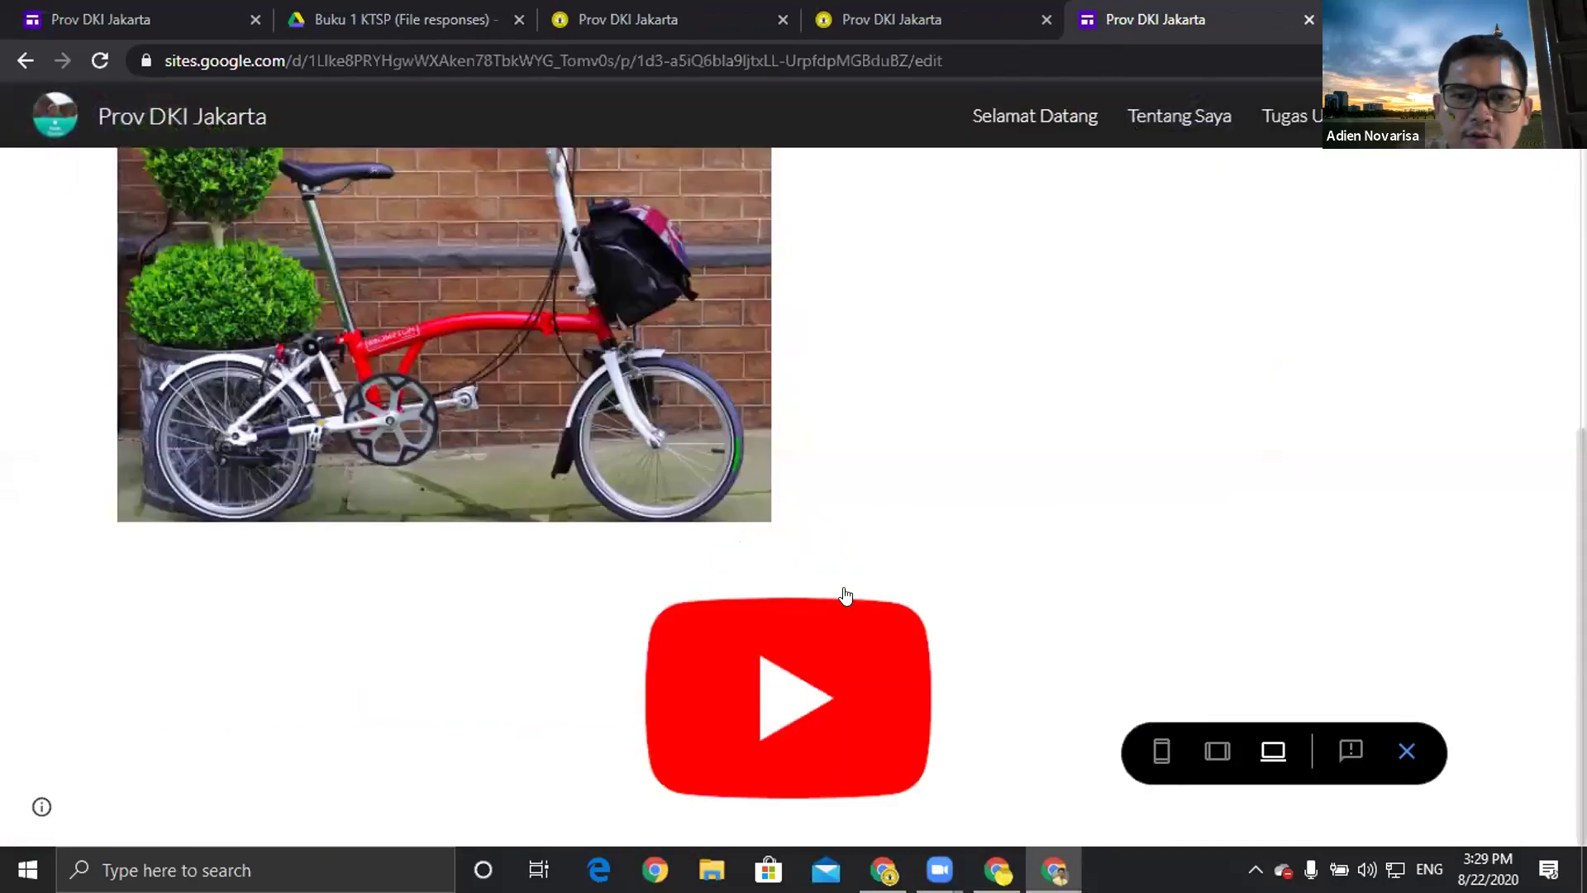
pyautogui.click(798, 708)
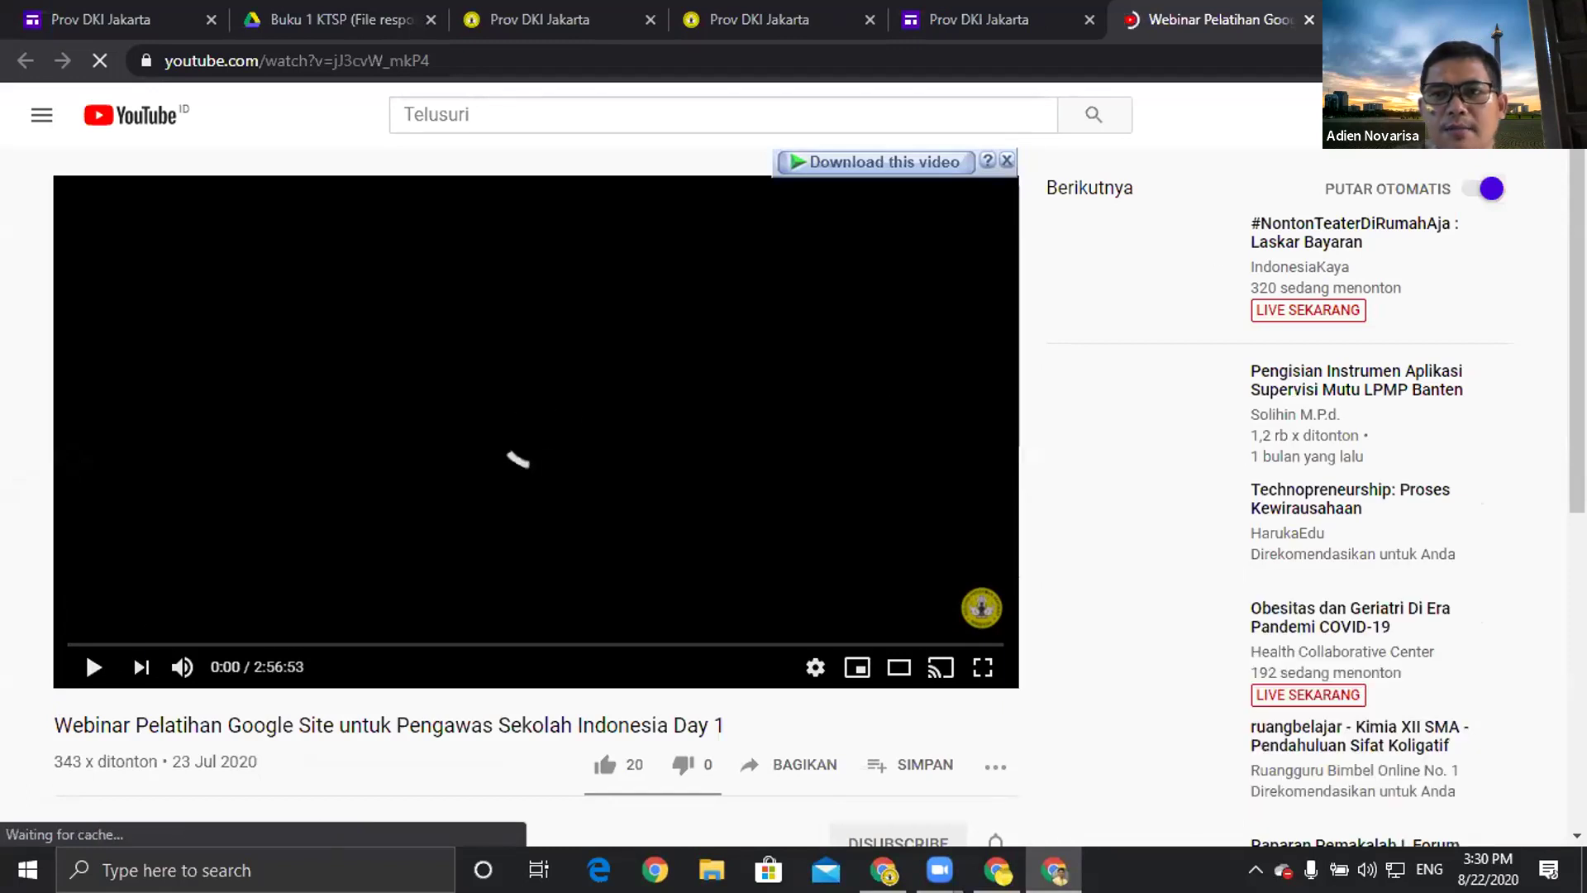
pyautogui.click(1306, 19)
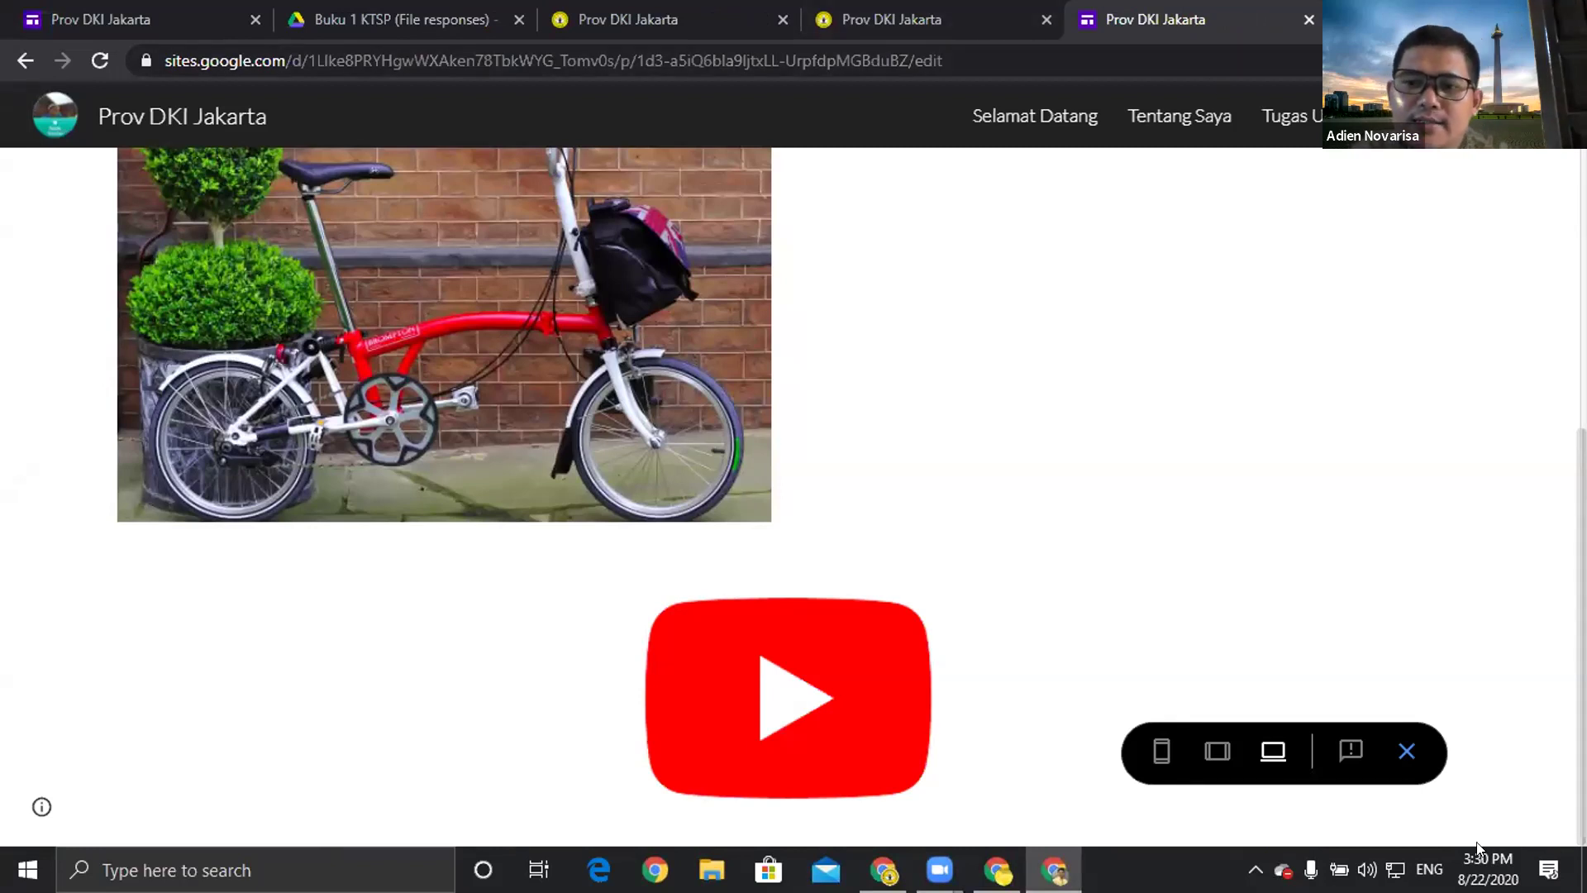
pyautogui.click(1406, 751)
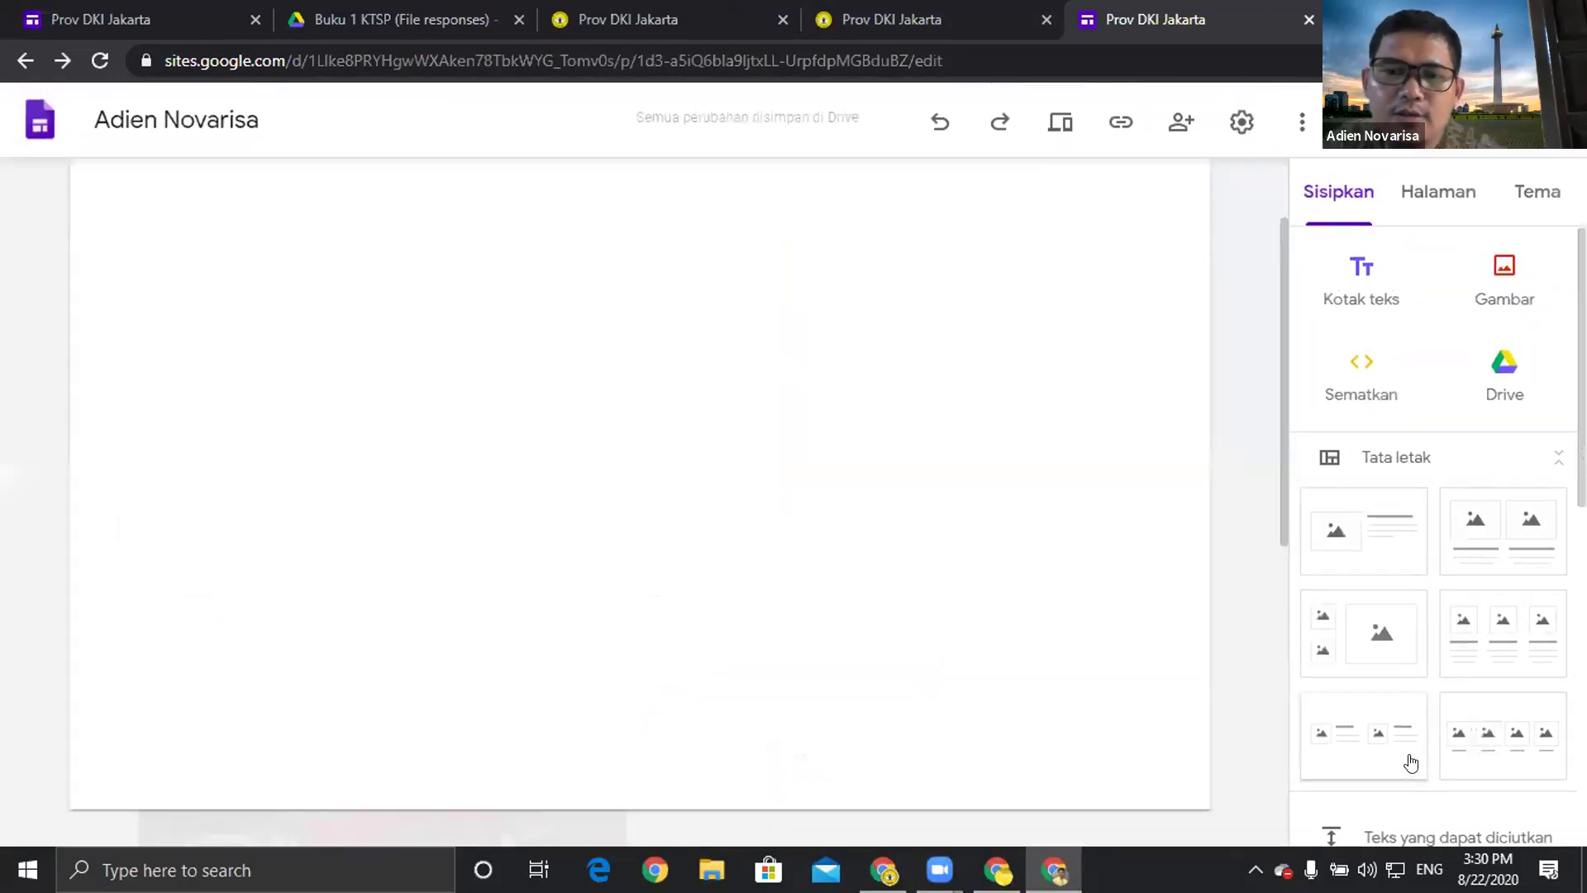
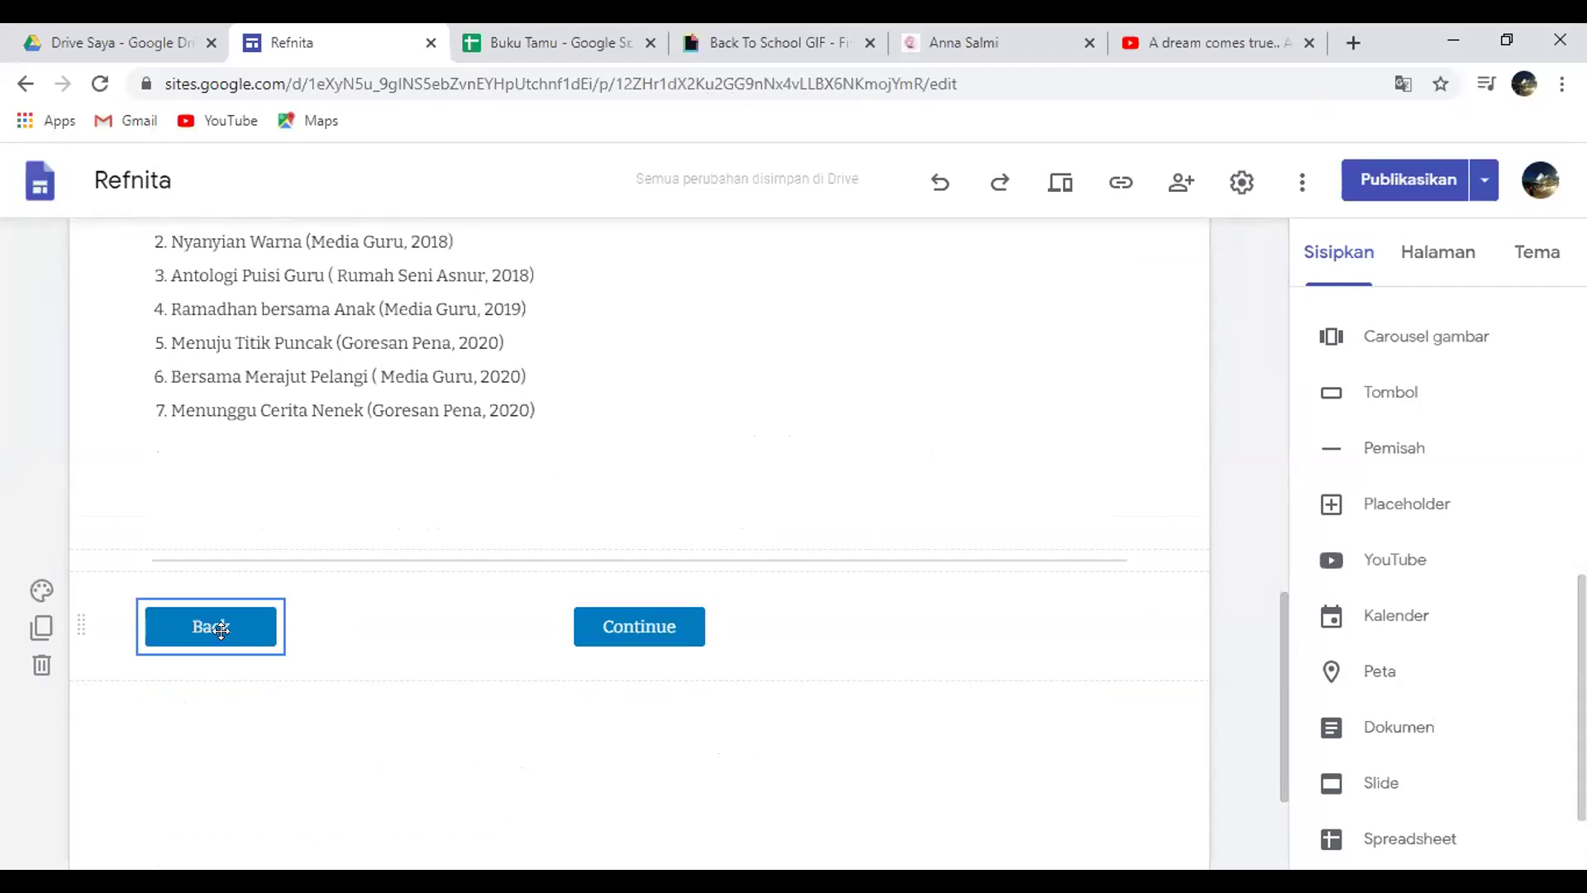
pyautogui.click(221, 630)
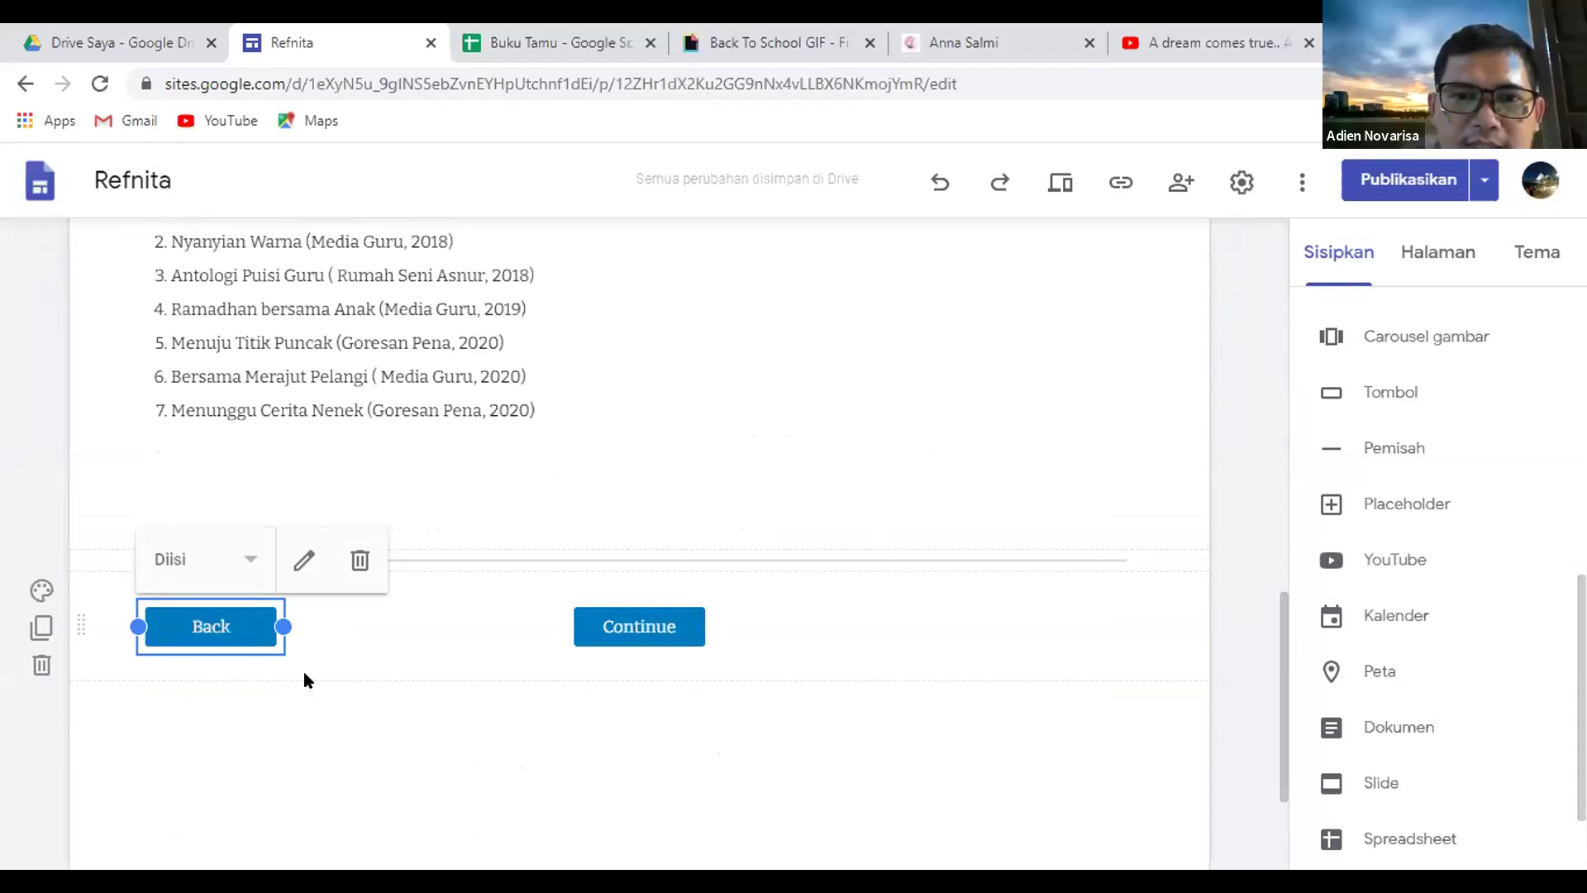
pyautogui.click(1054, 189)
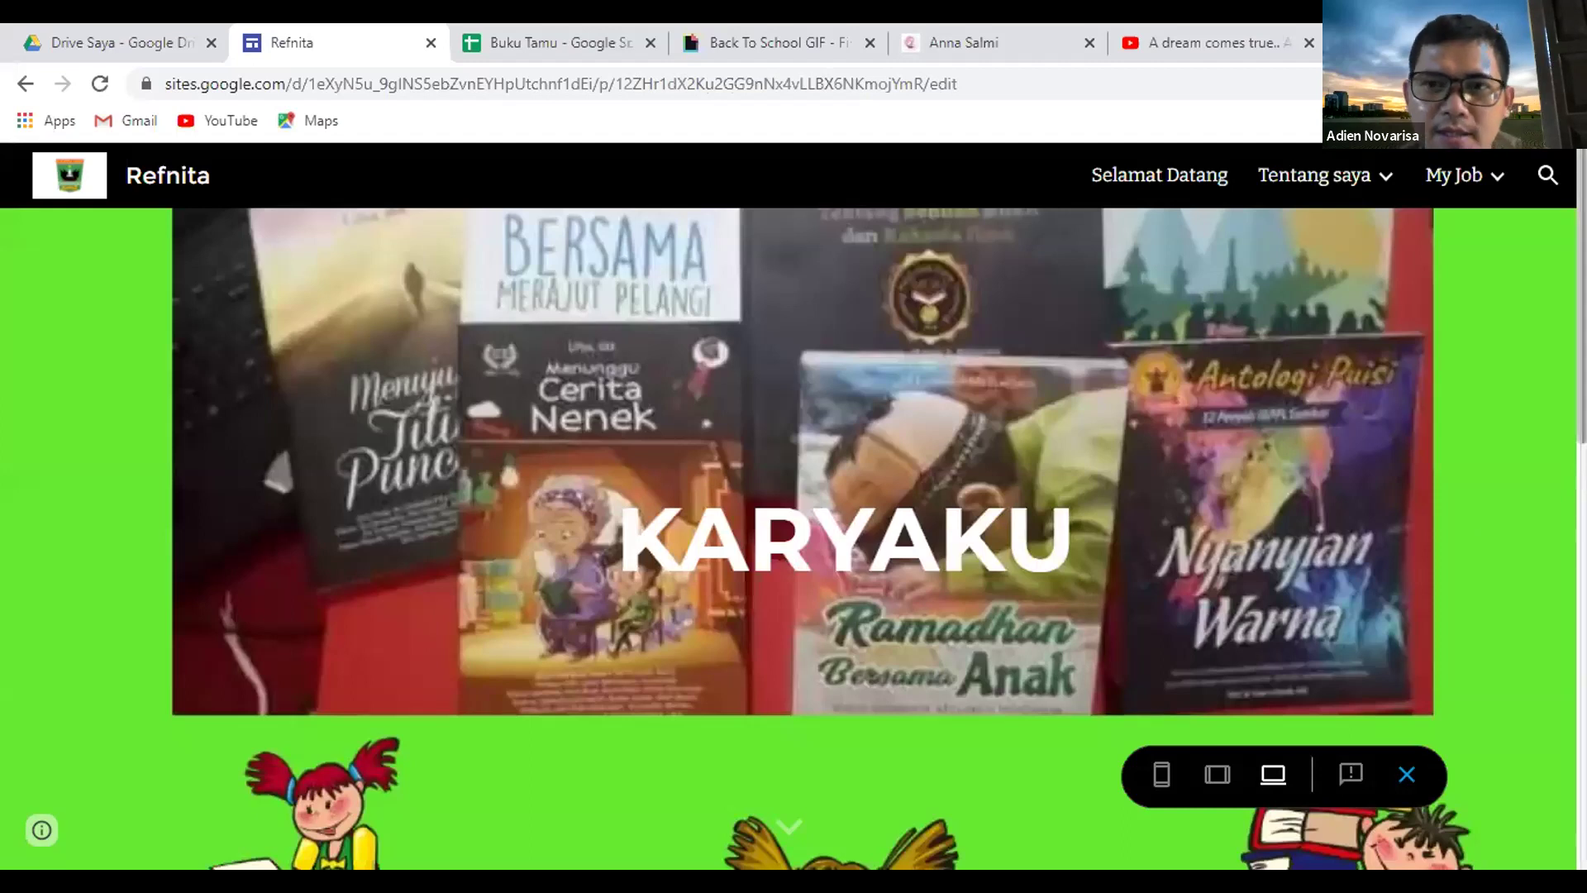
pyautogui.scroll(-15, 793, 537)
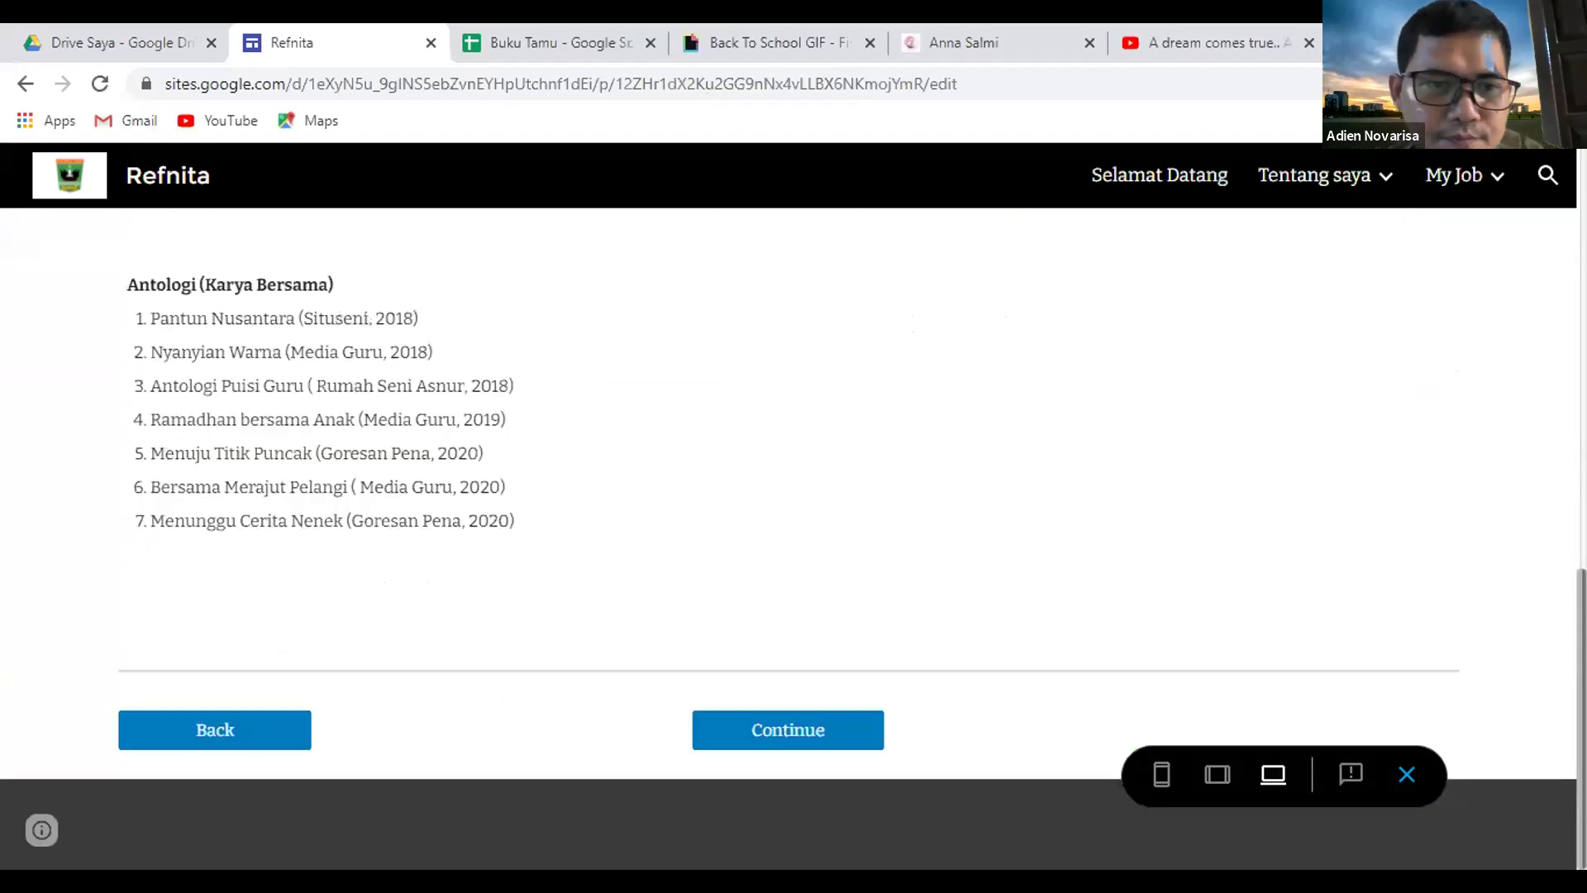
pyautogui.click(255, 728)
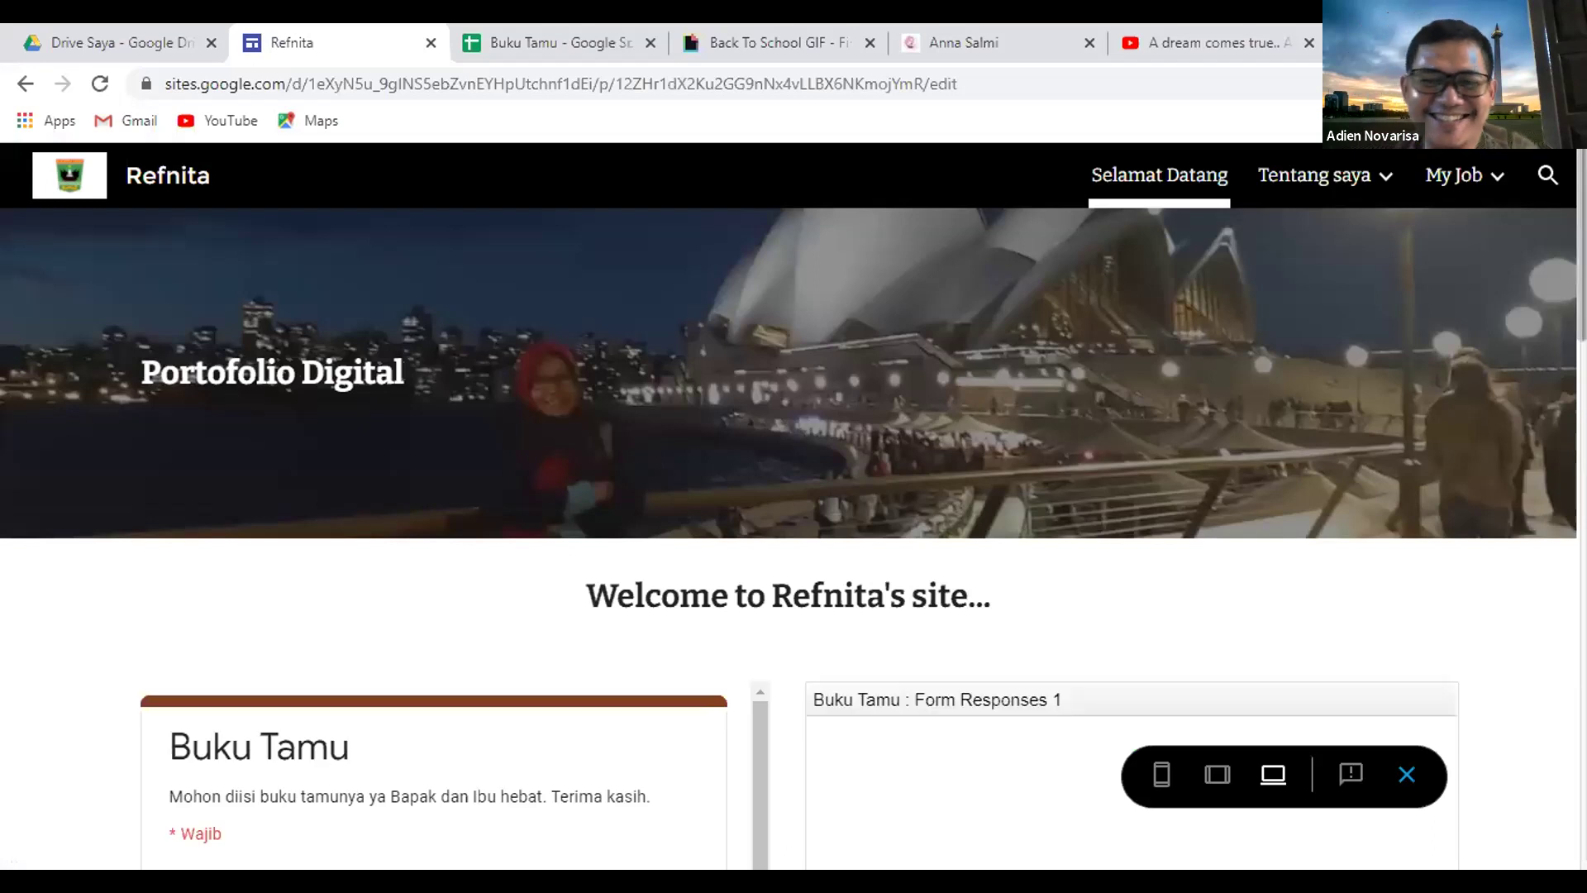
pyautogui.scroll(-7, 793, 537)
pyautogui.scroll(7, 793, 537)
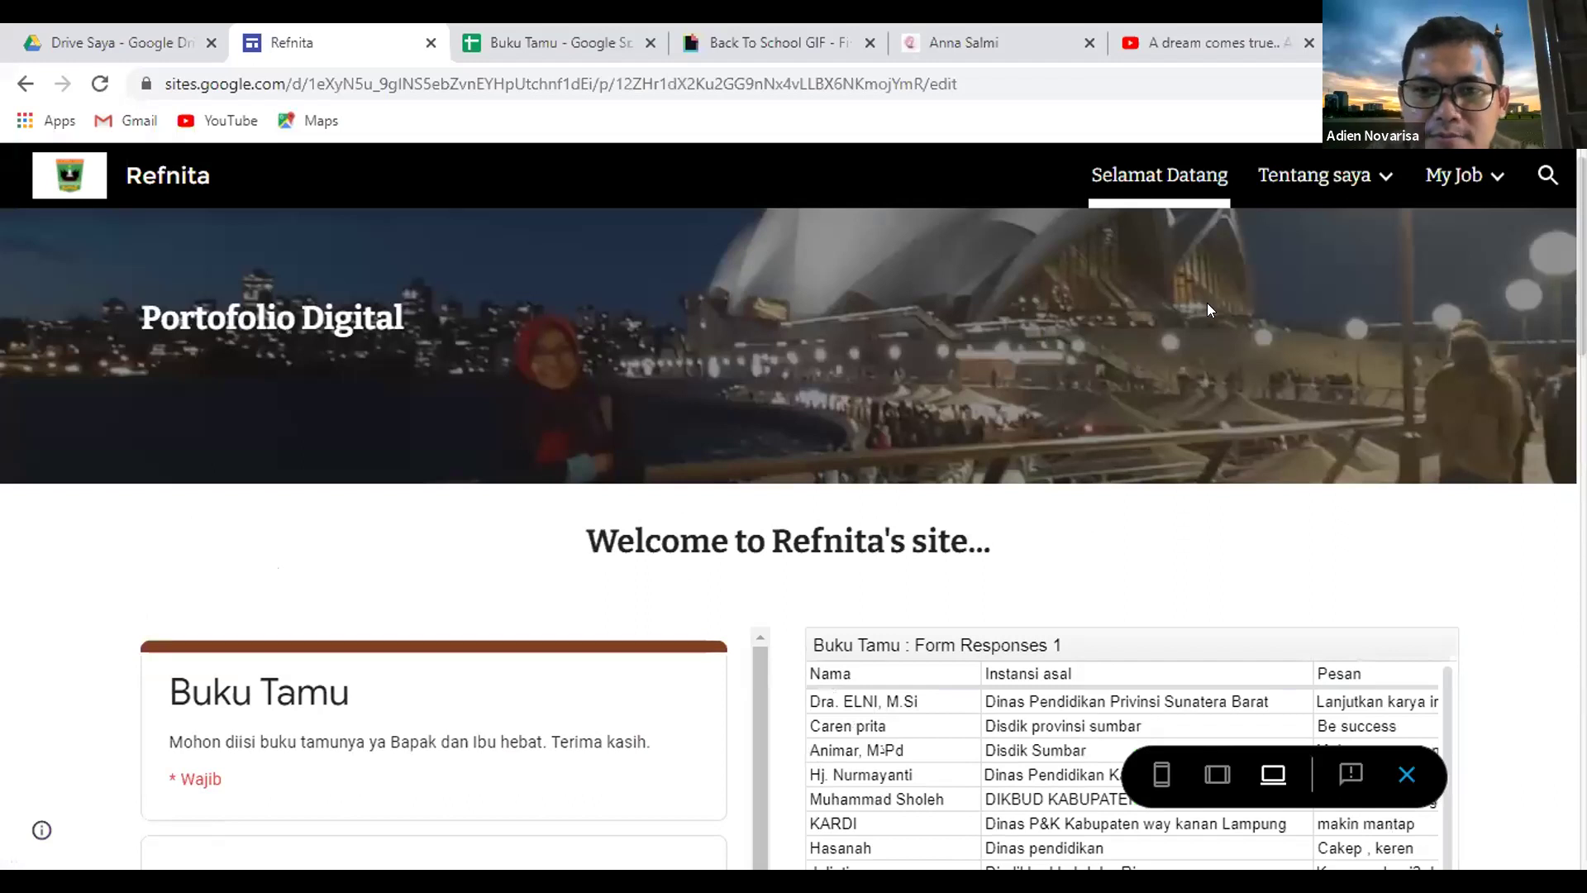
pyautogui.moveTo(1366, 179)
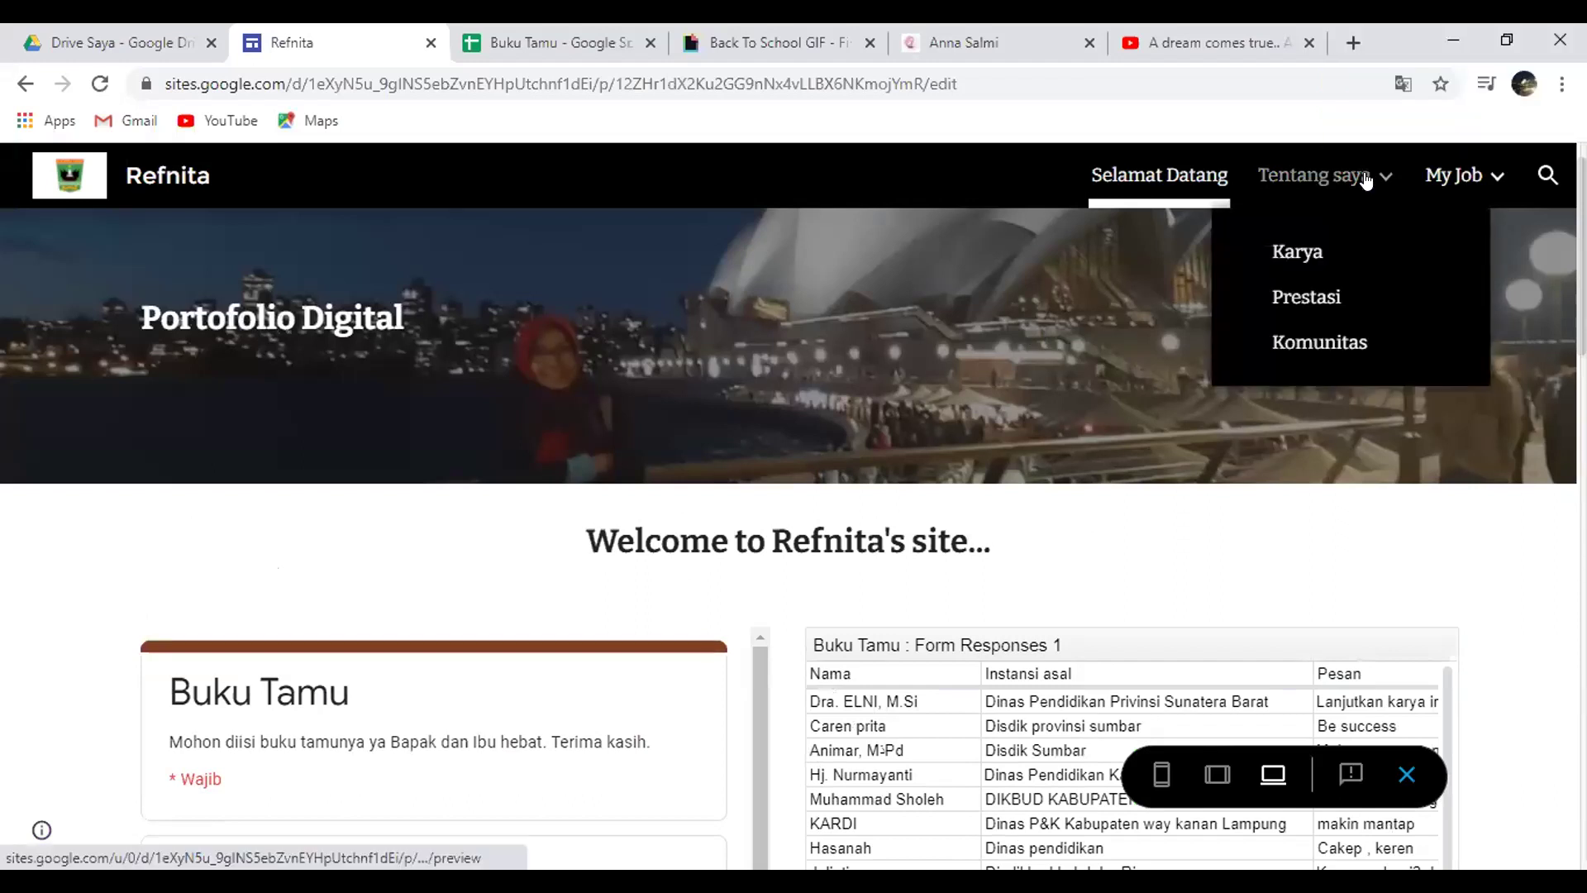
pyautogui.click(1274, 248)
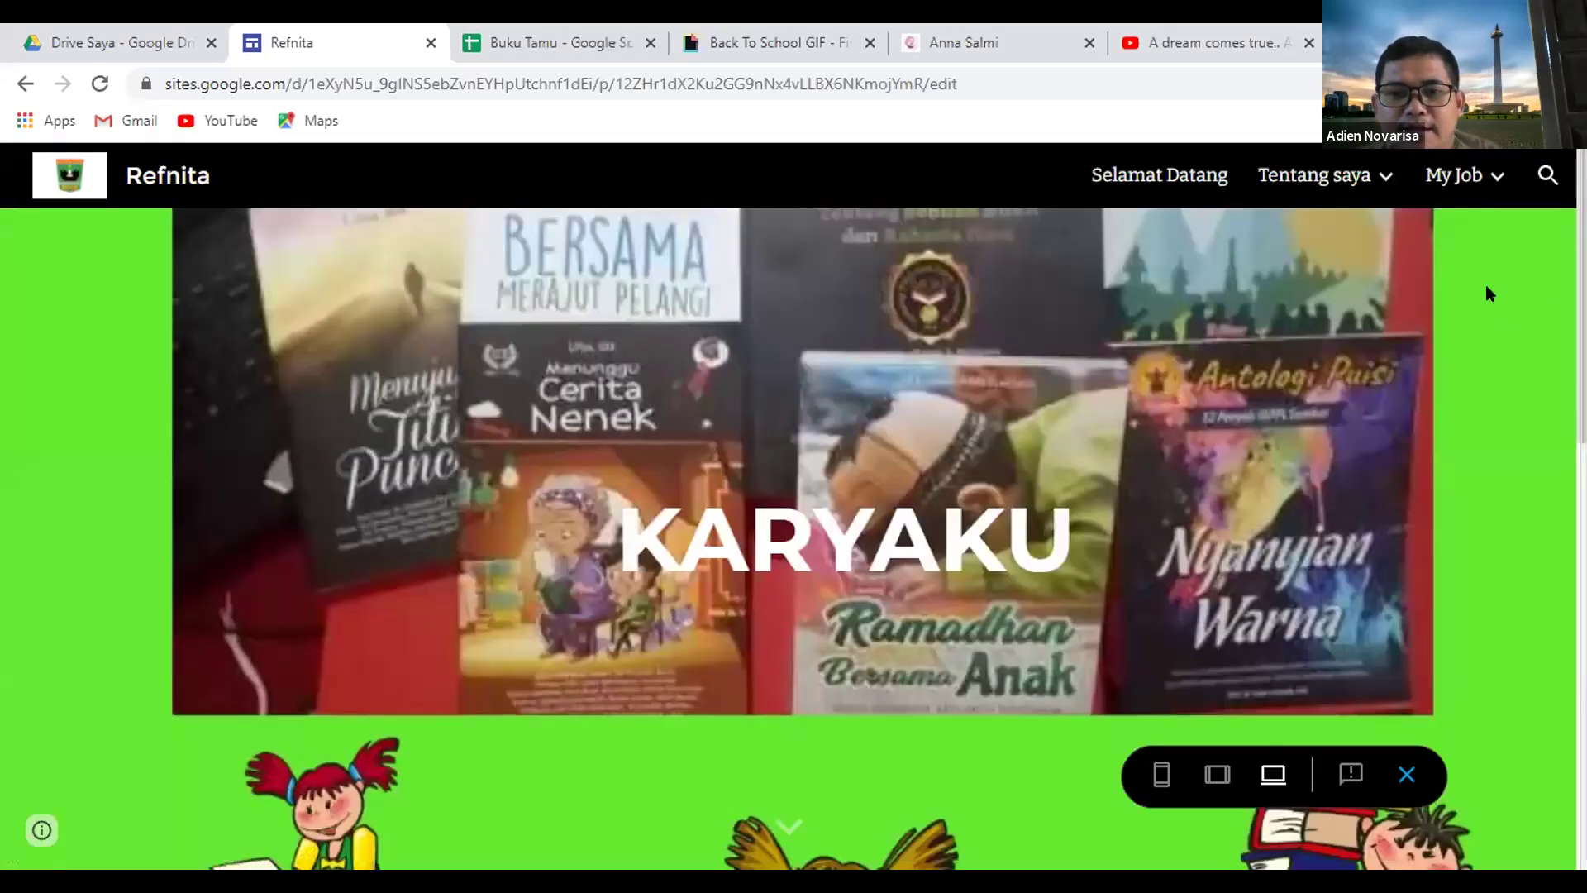
pyautogui.click(1405, 777)
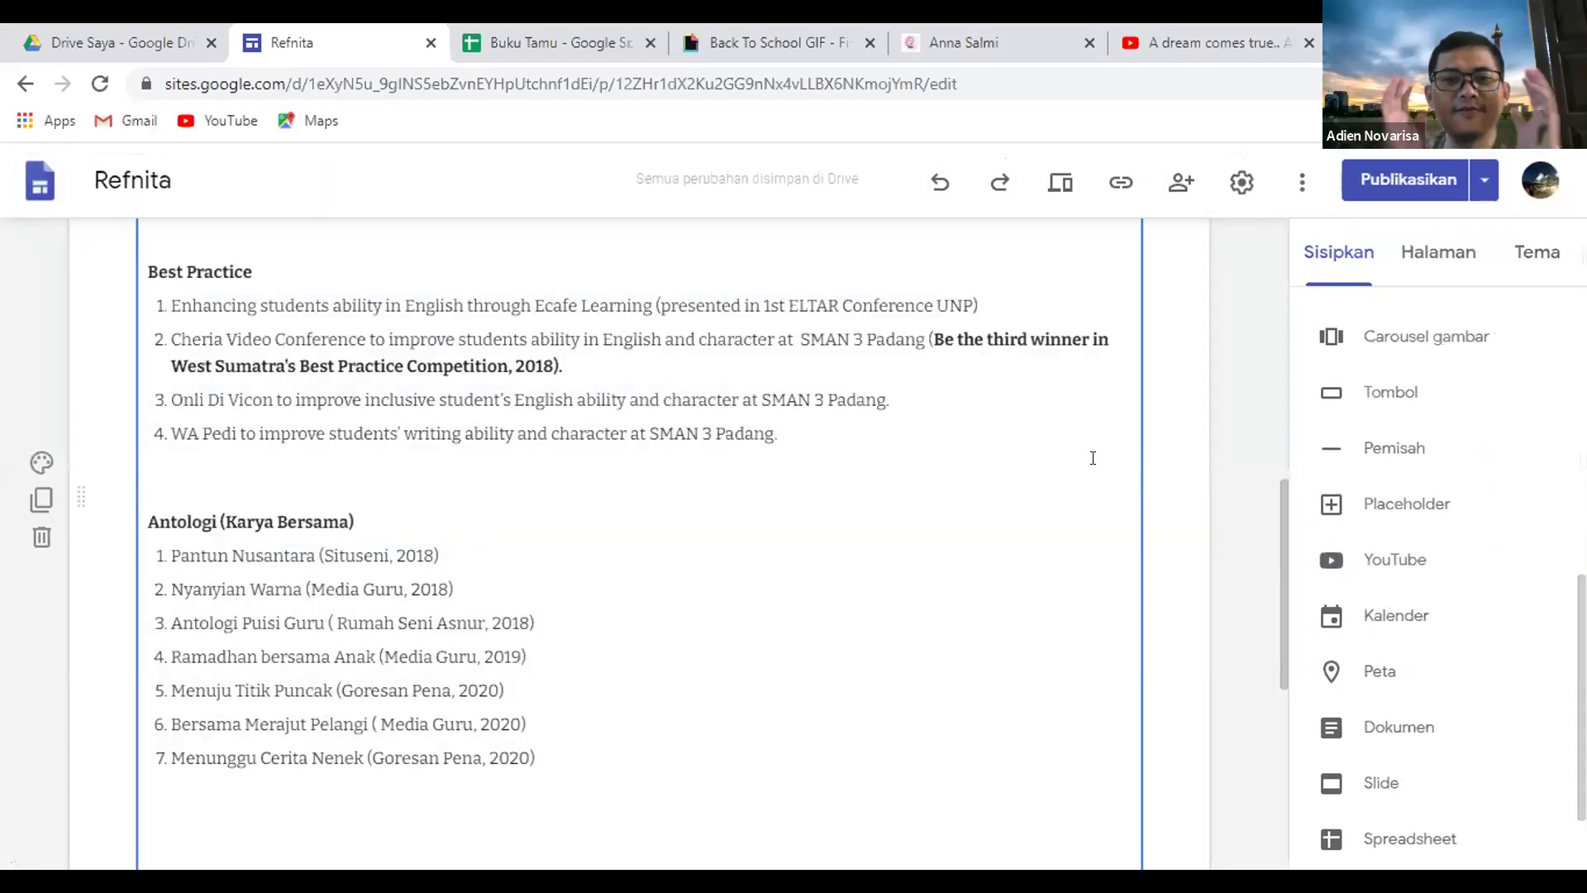
# Begin inserting a YouTube video, search for 'refnita', then switch to the YouTube tab.
pyautogui.moveTo(1283, 636); pyautogui.dragTo(1273, 771)
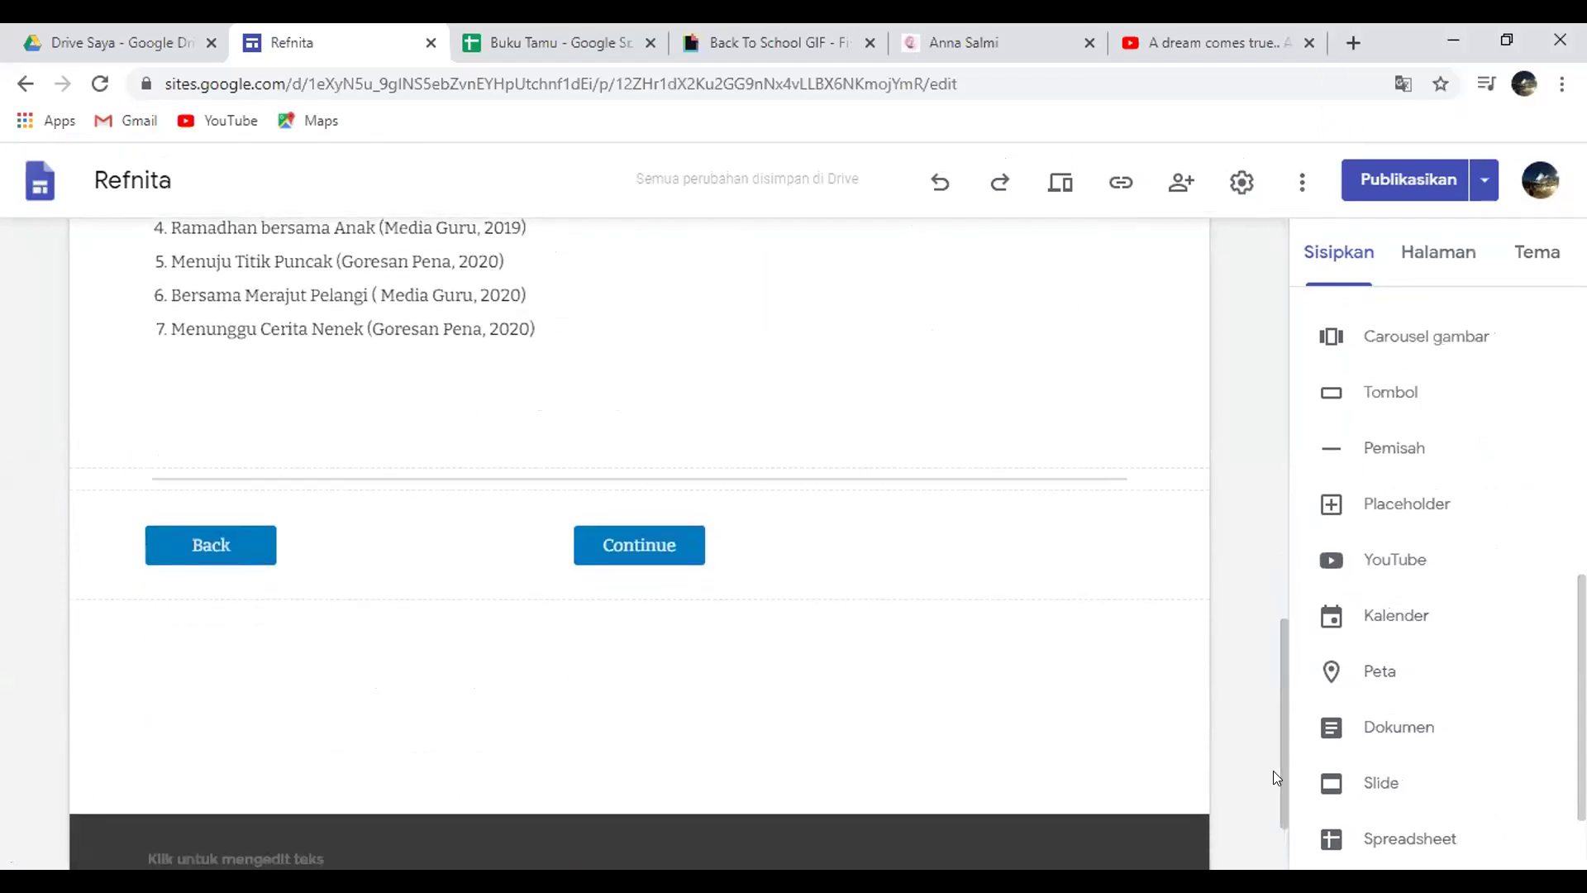
pyautogui.click(1387, 563)
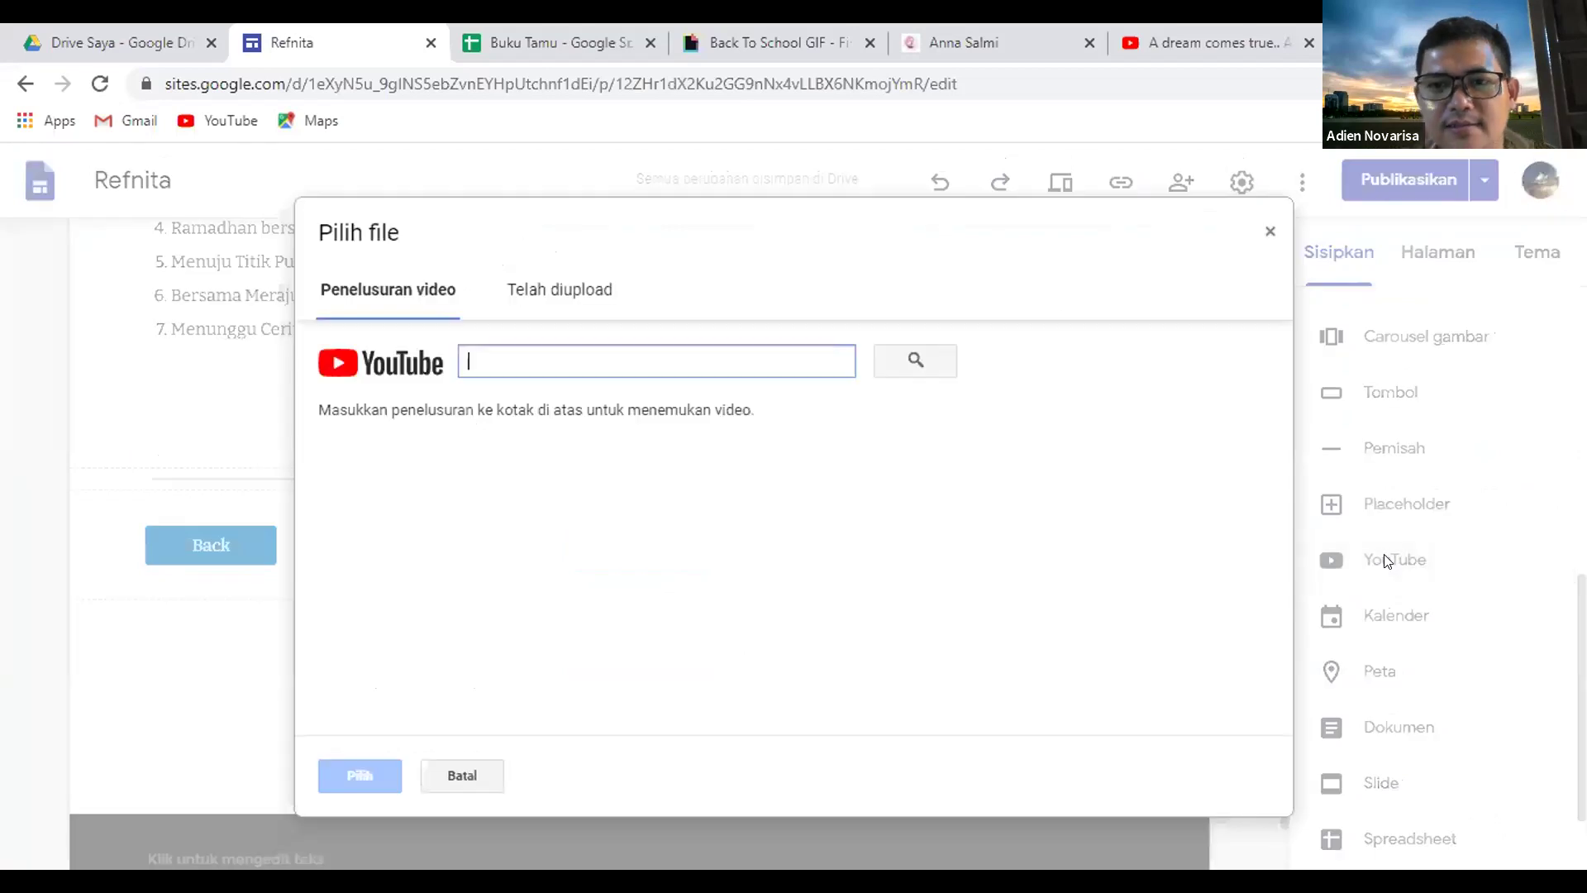
pyautogui.click(512, 354)
pyautogui.write('ref')
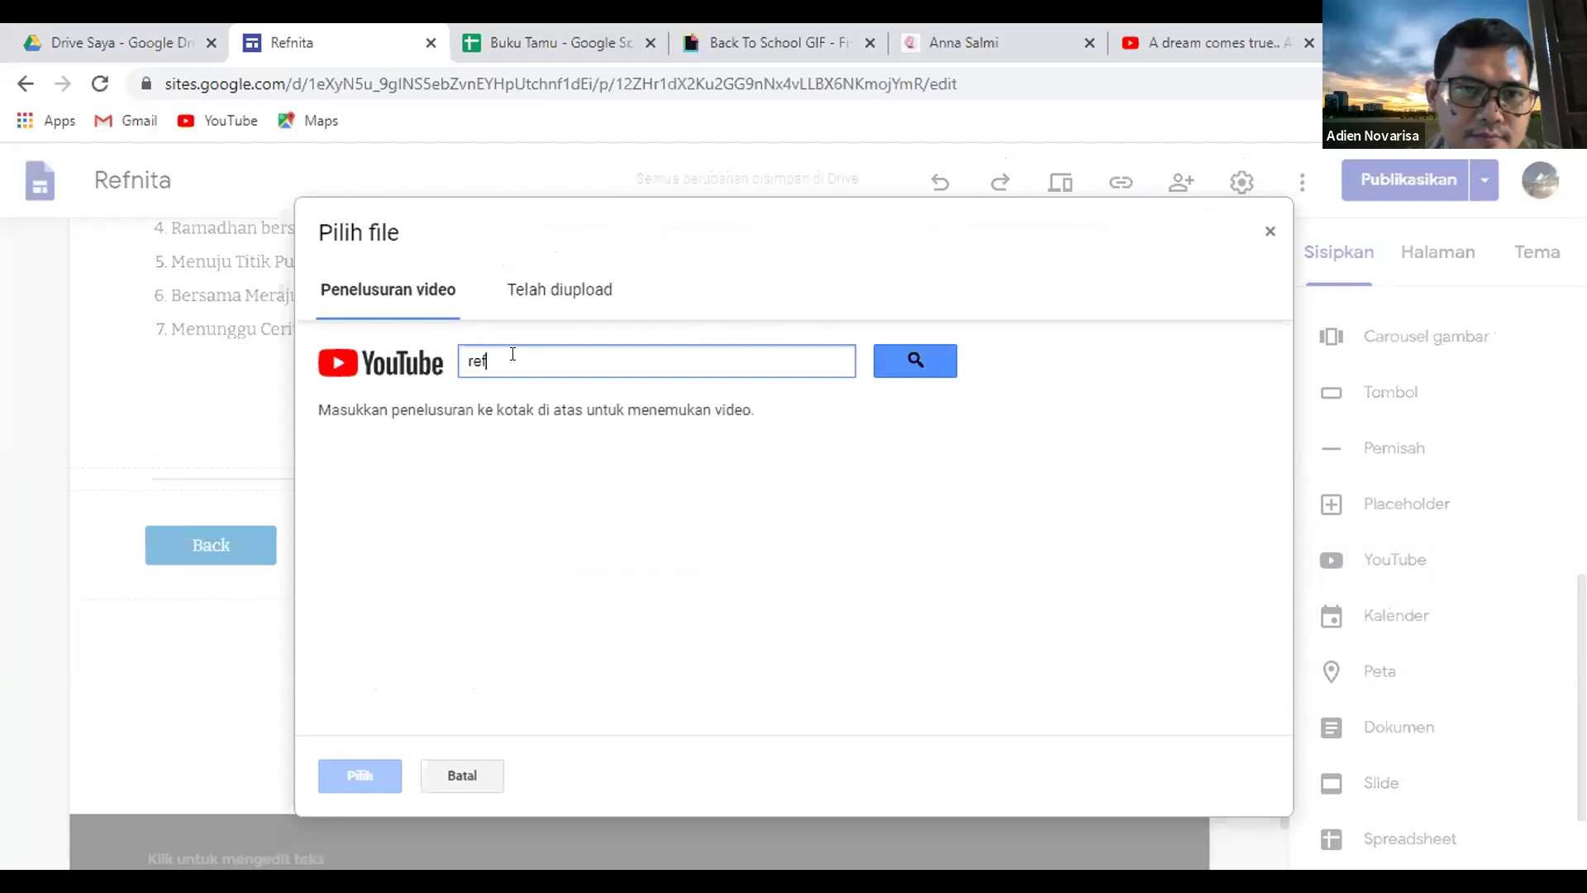
pyautogui.write('nita')
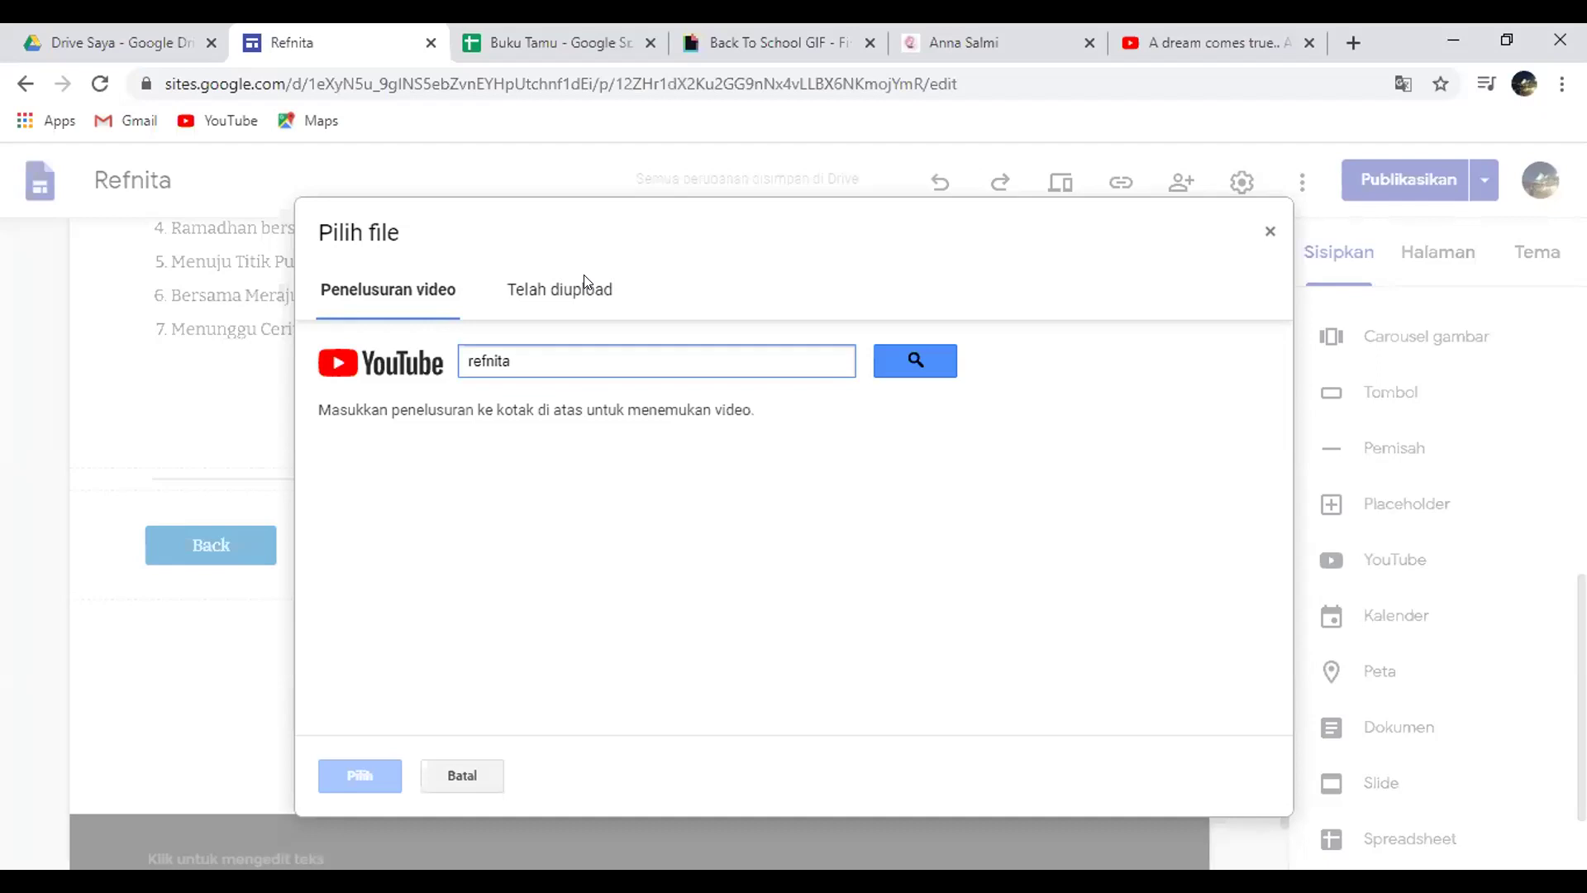
pyautogui.hotkey('ctrl', '9')
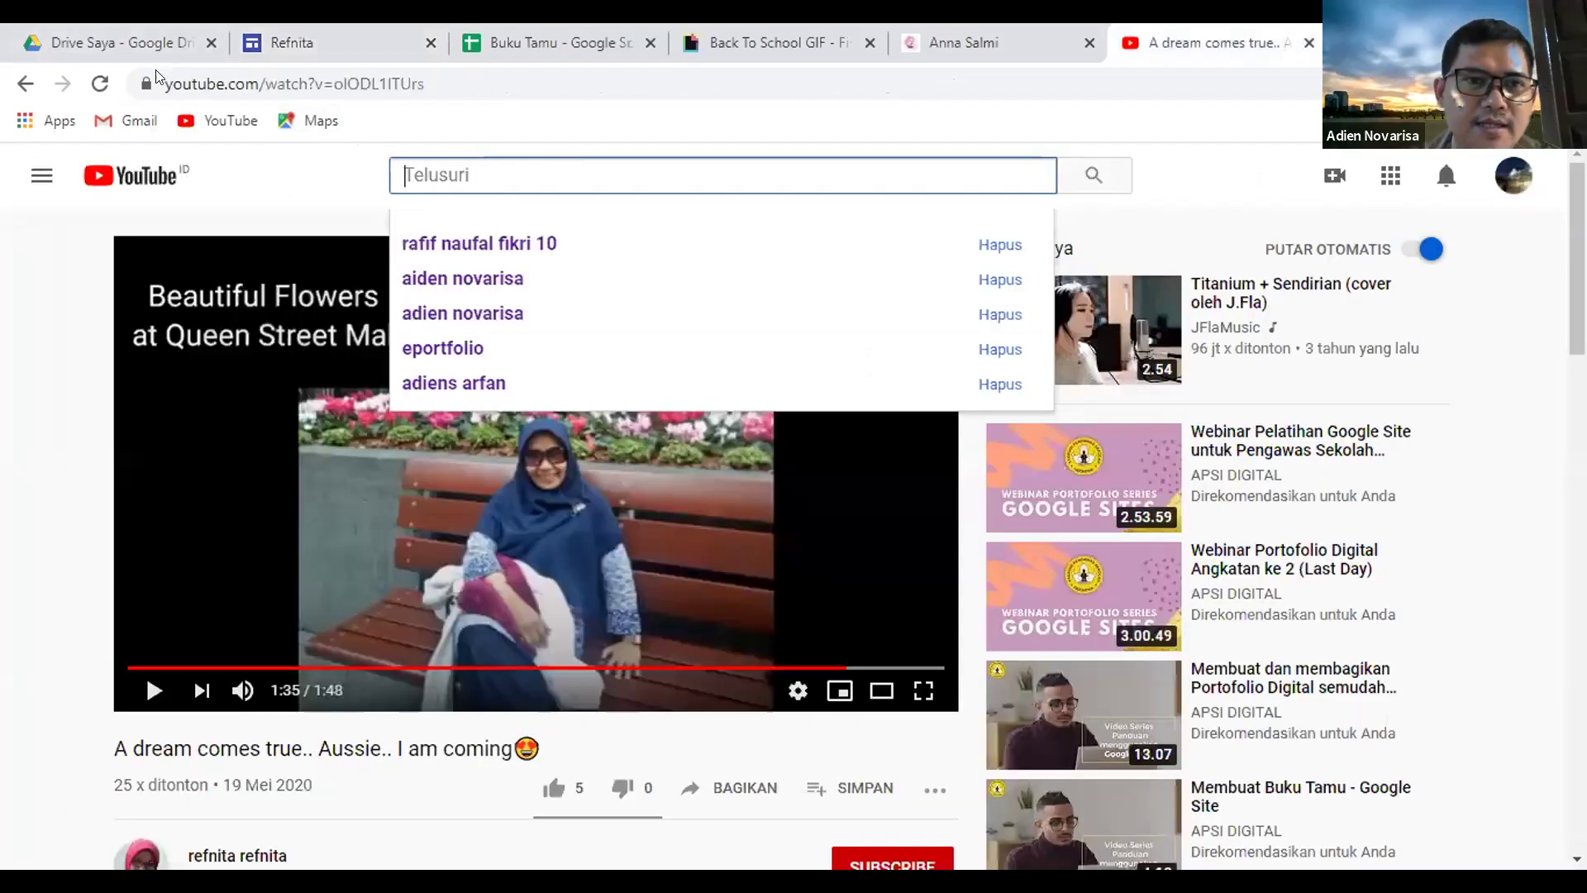
# Select the 'A dream comes true' video's web address and return to the Refnita site editor.
pyautogui.click(503, 79)
pyautogui.hotkey('ctrl', 'c')
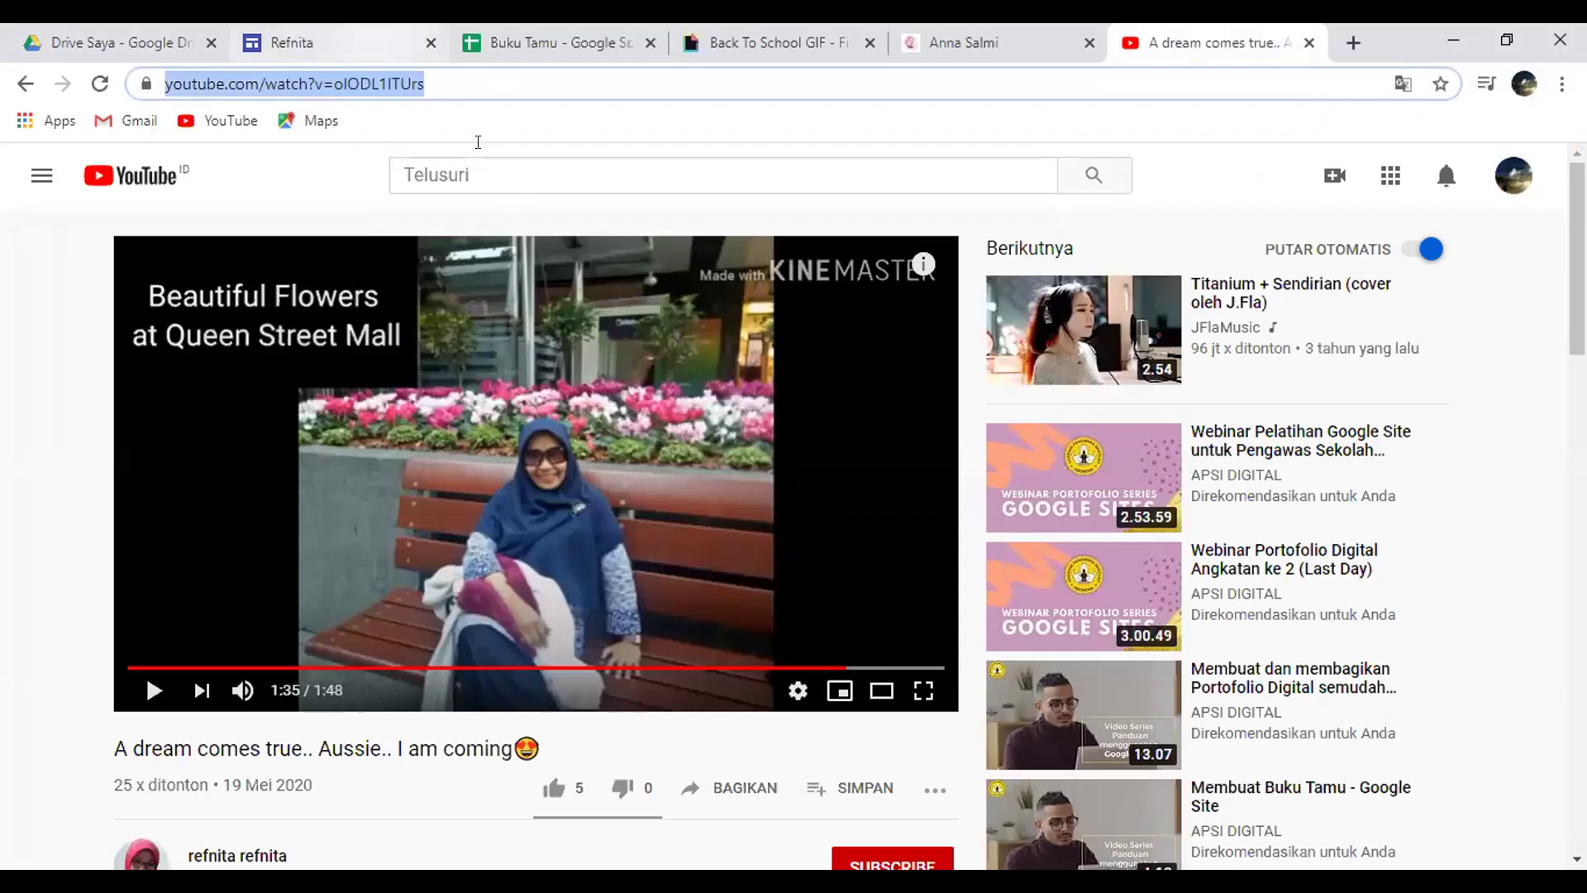
pyautogui.hotkey('ctrl', '2')
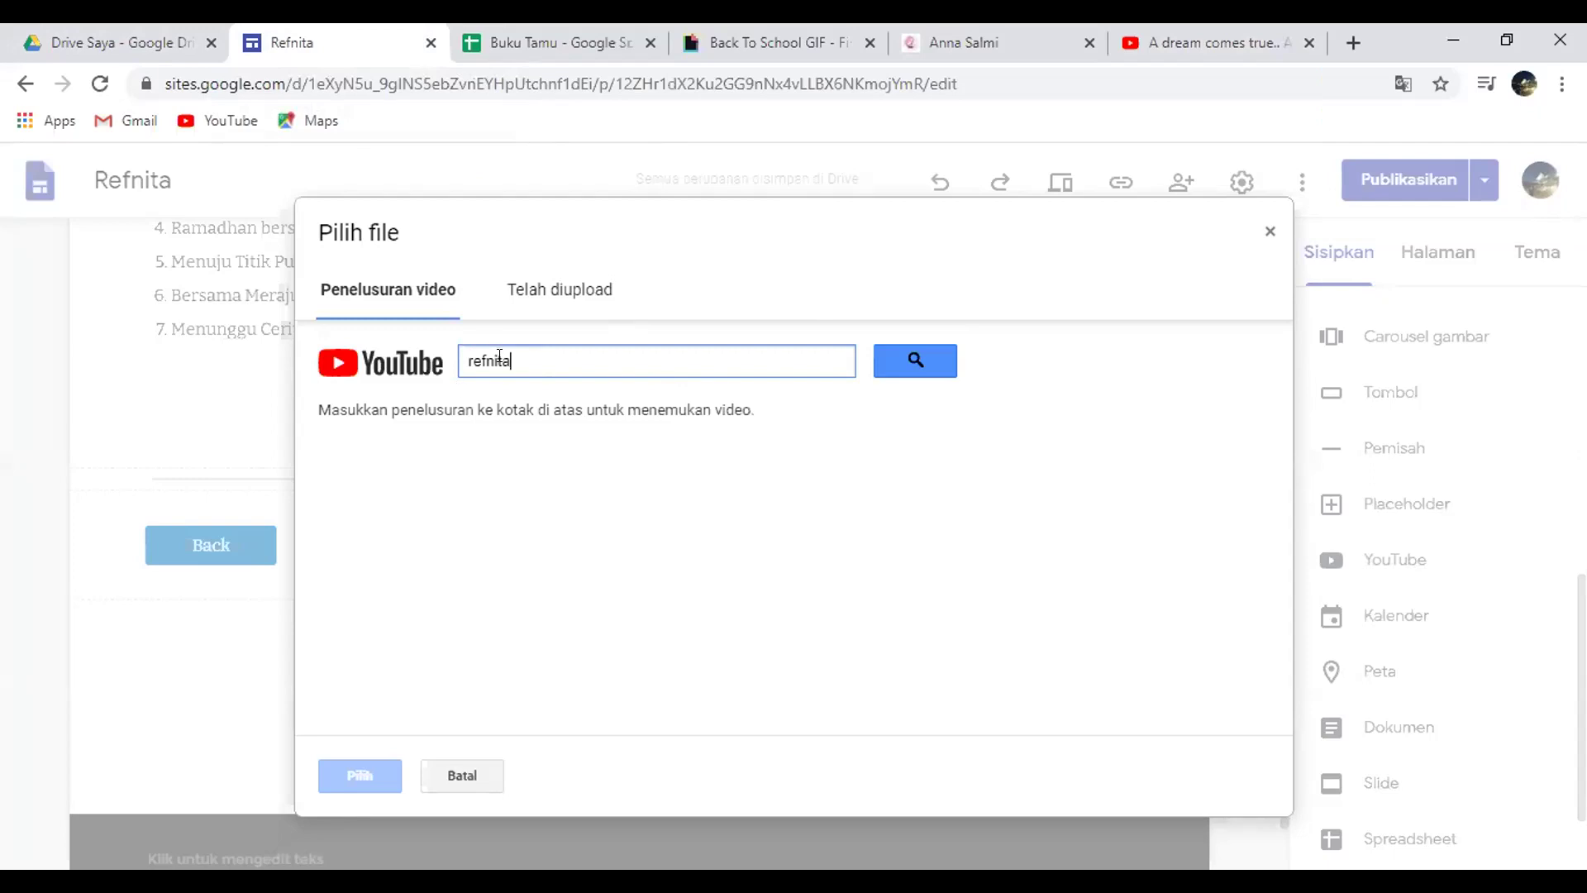
# Dismiss the Pilih file video picker after reopening it once, then go to the YouTube video tab.
pyautogui.click(1270, 232)
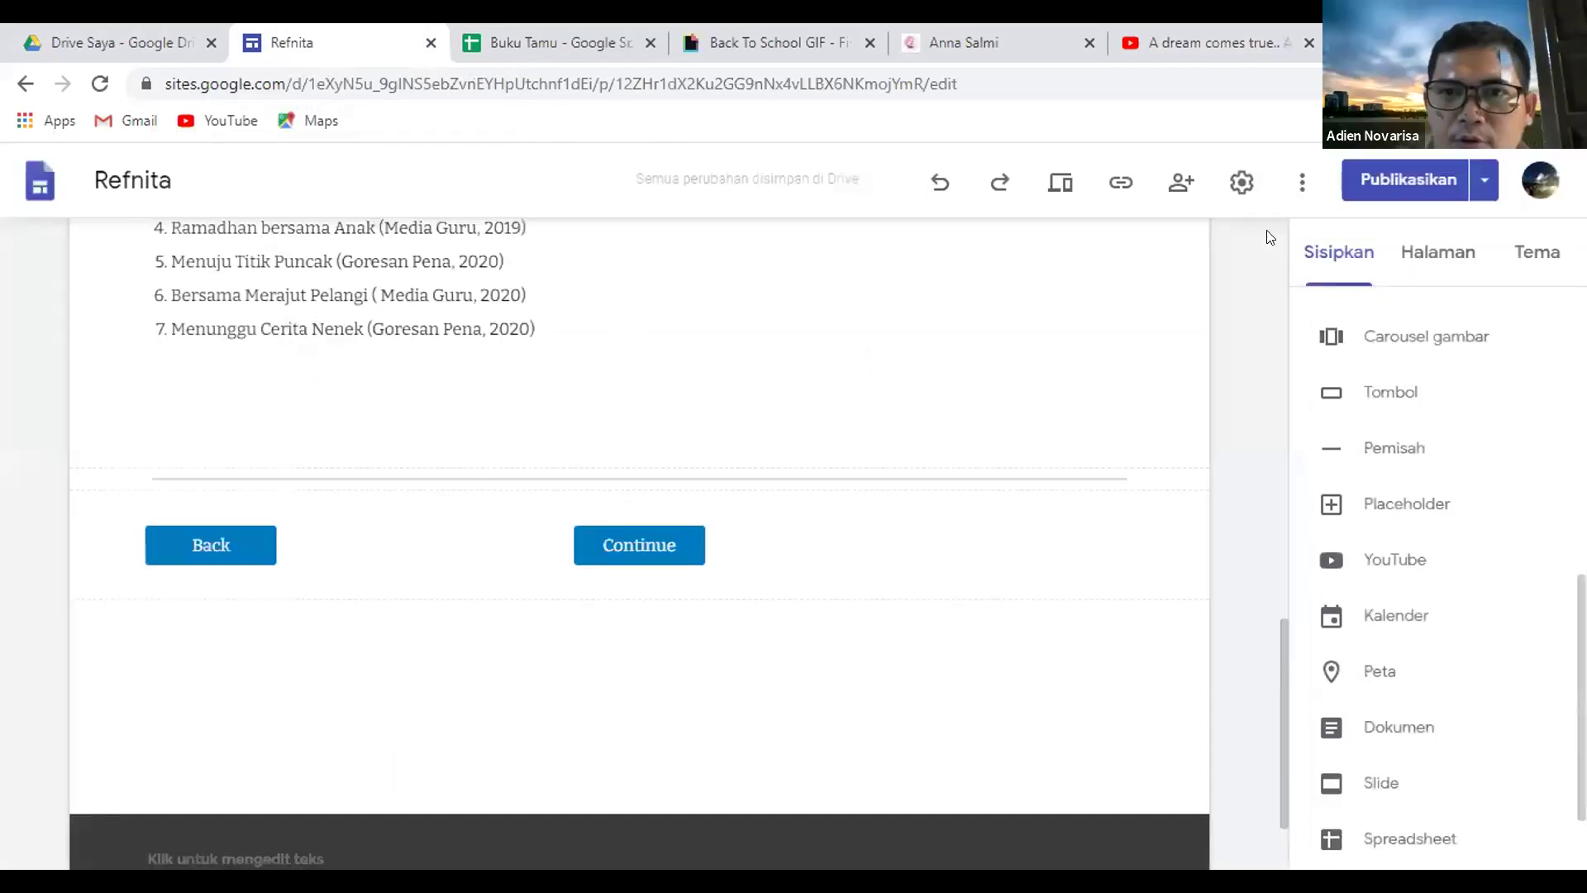
pyautogui.click(1382, 562)
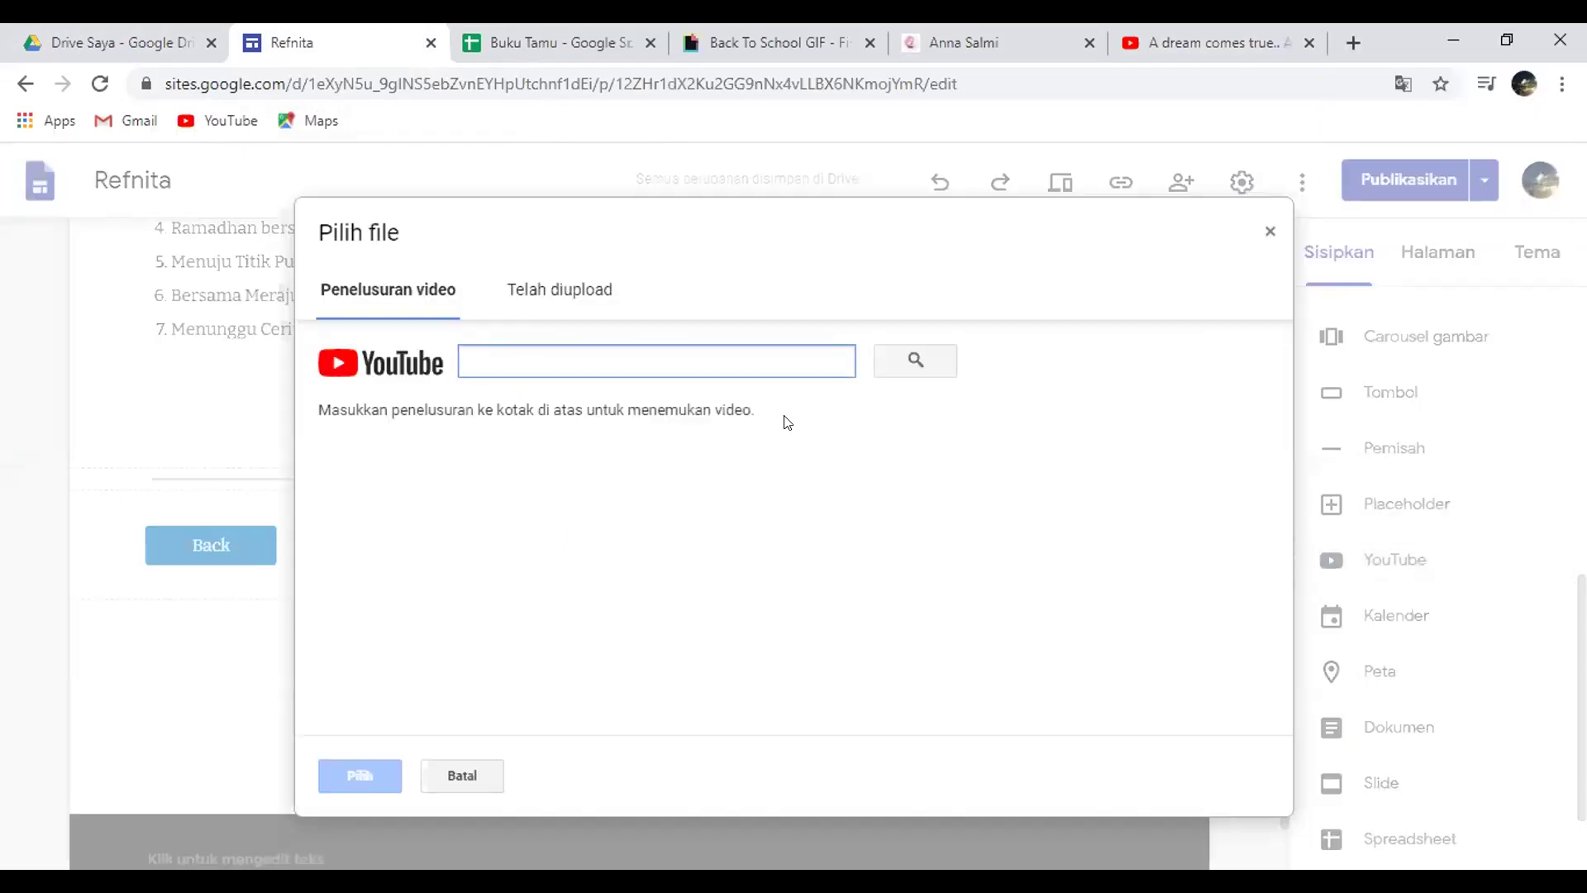
pyautogui.click(1271, 233)
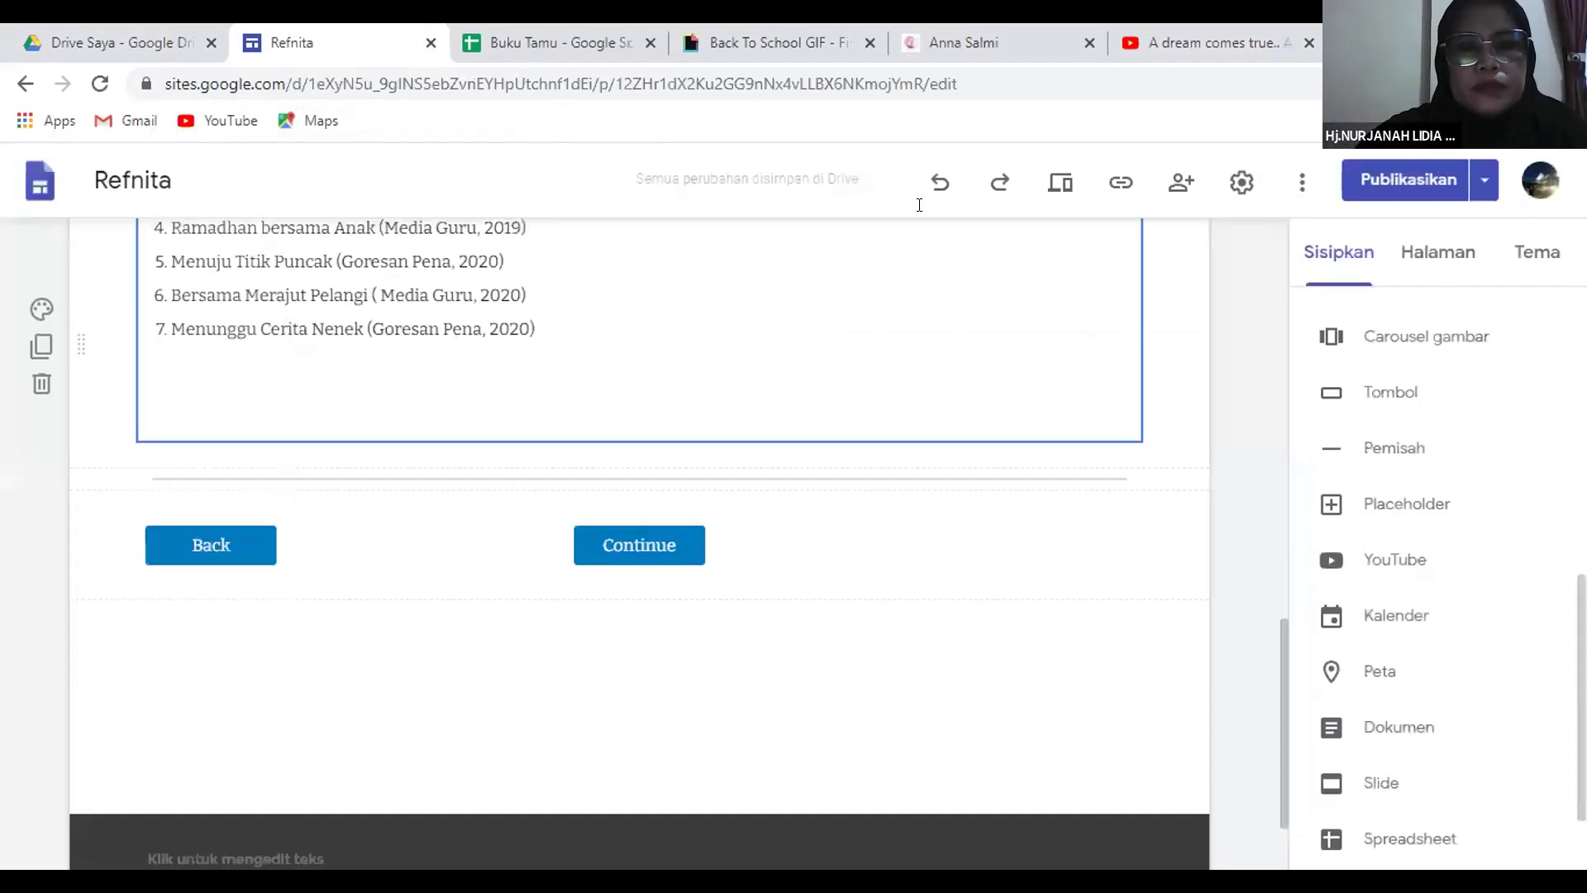
pyautogui.click(1268, 33)
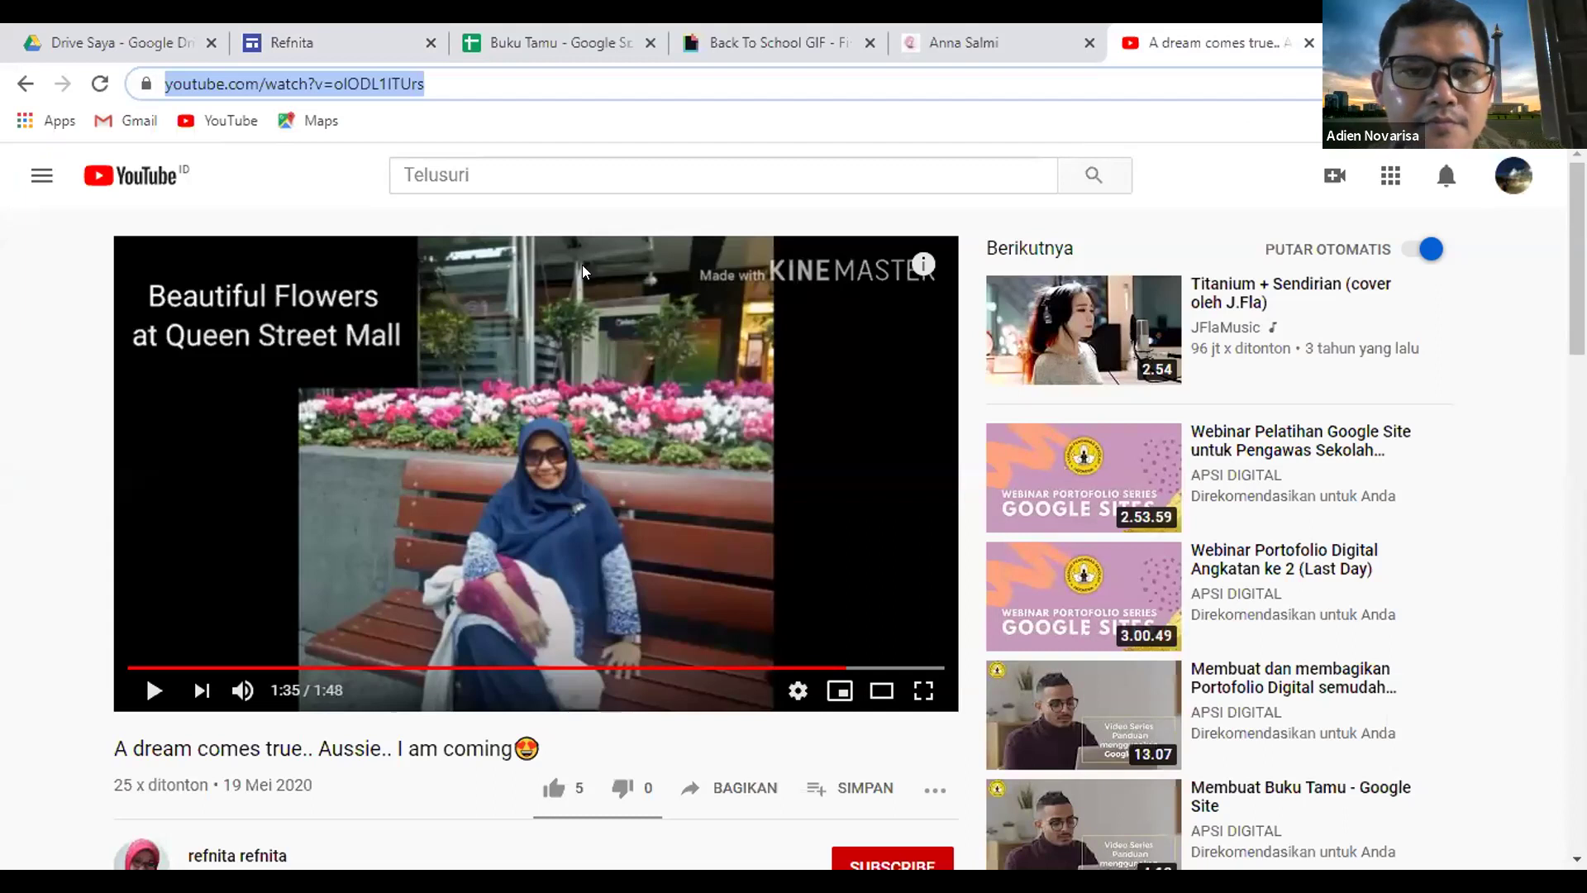
pyautogui.click(161, 85)
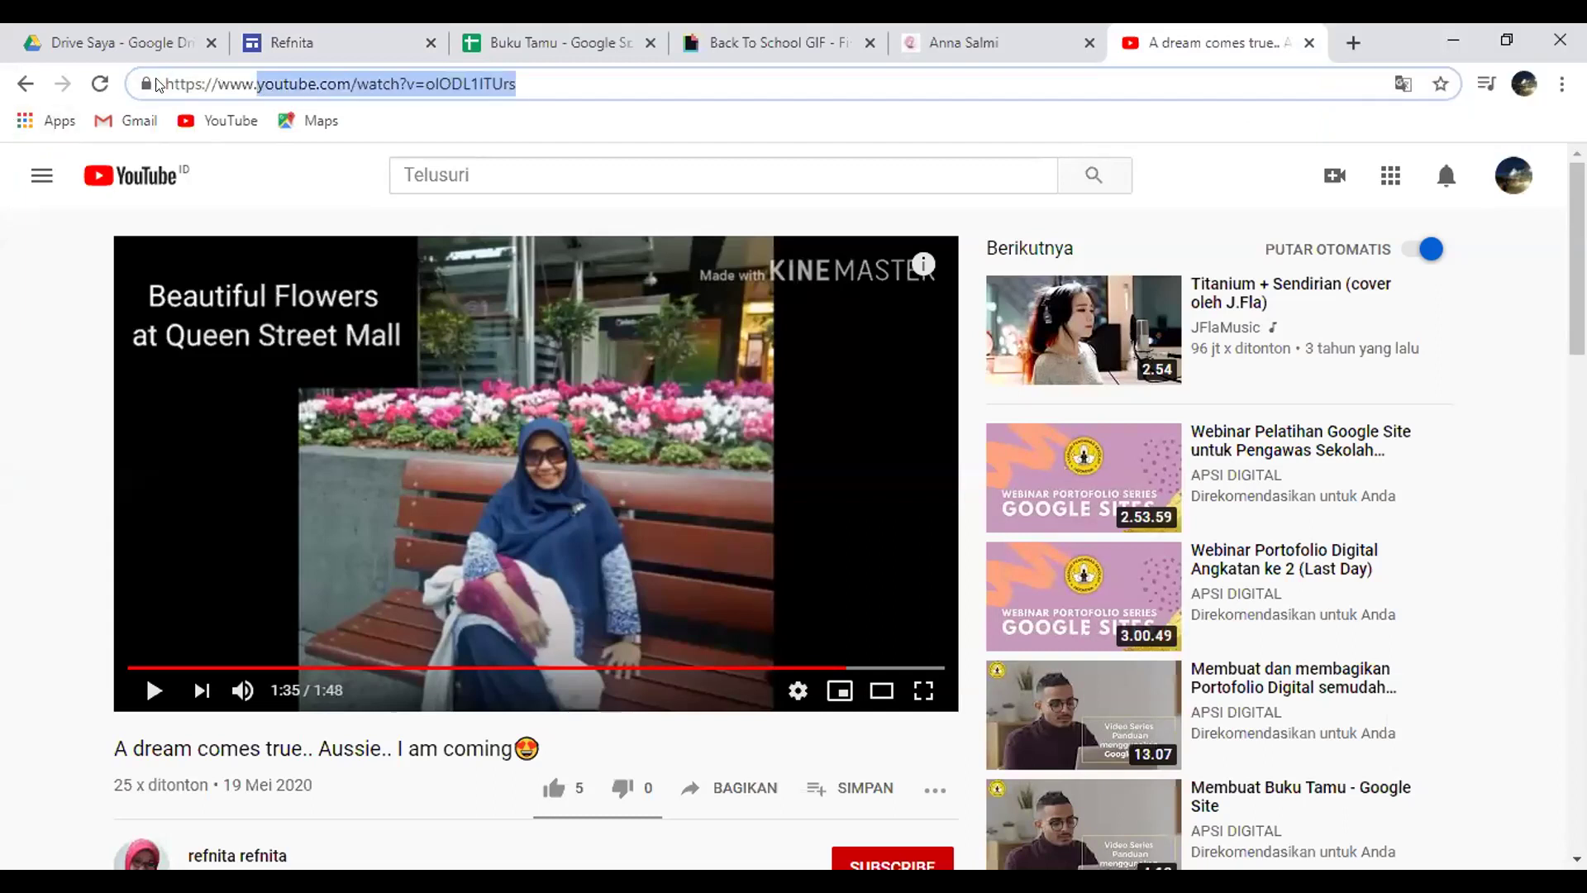
pyautogui.moveTo(161, 84); pyautogui.dragTo(483, 67)
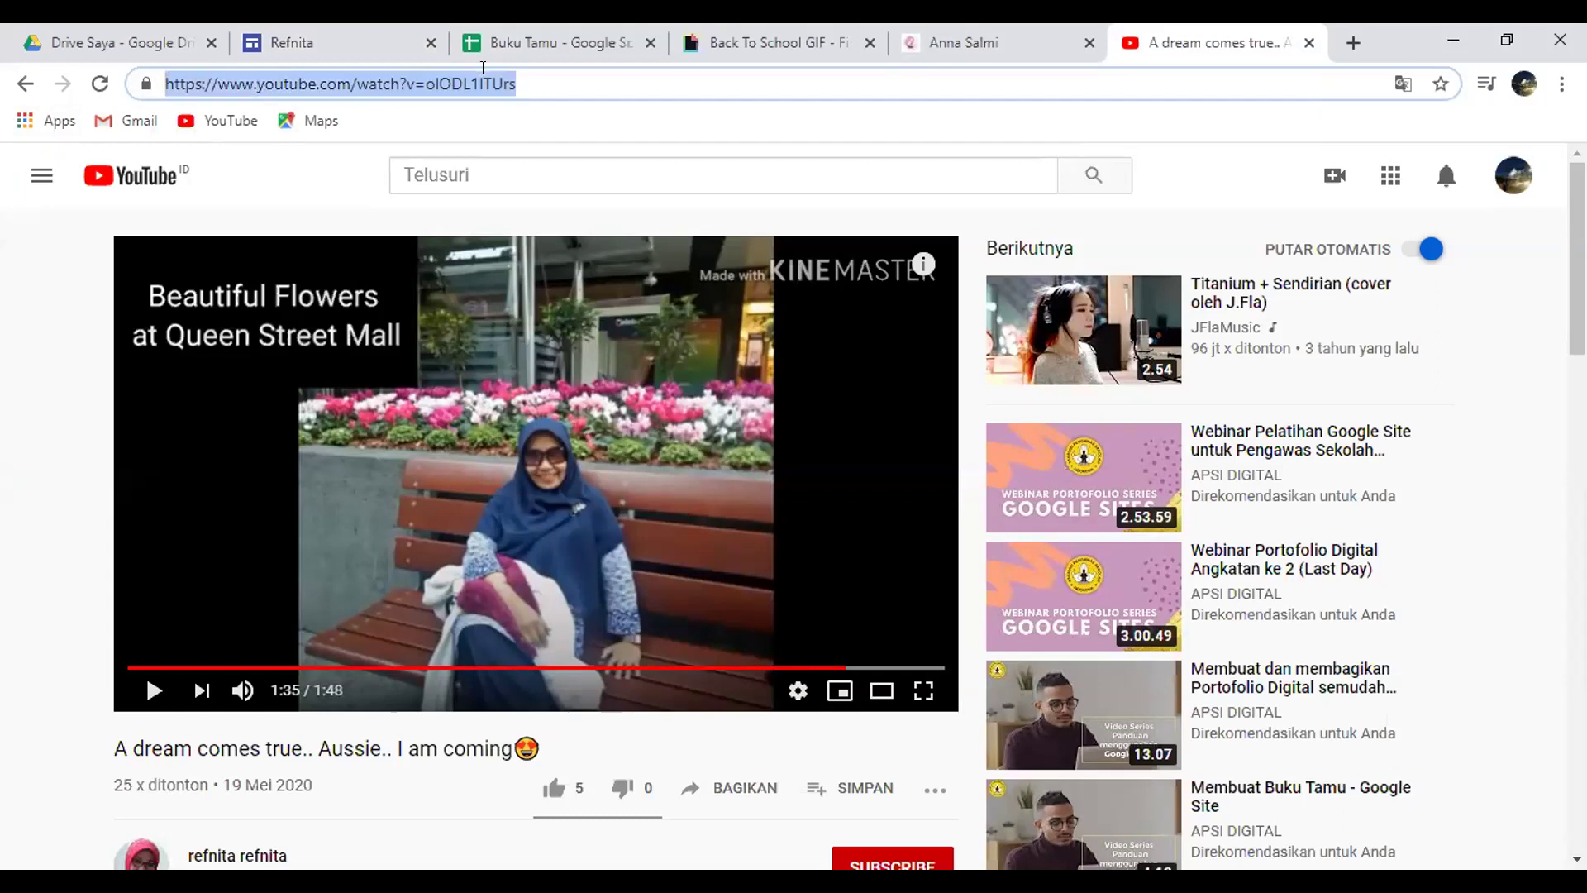
# Embed the copied YouTube URL below the Back/Continue buttons on the Karya page, then scroll to the top.
pyautogui.click(291, 52)
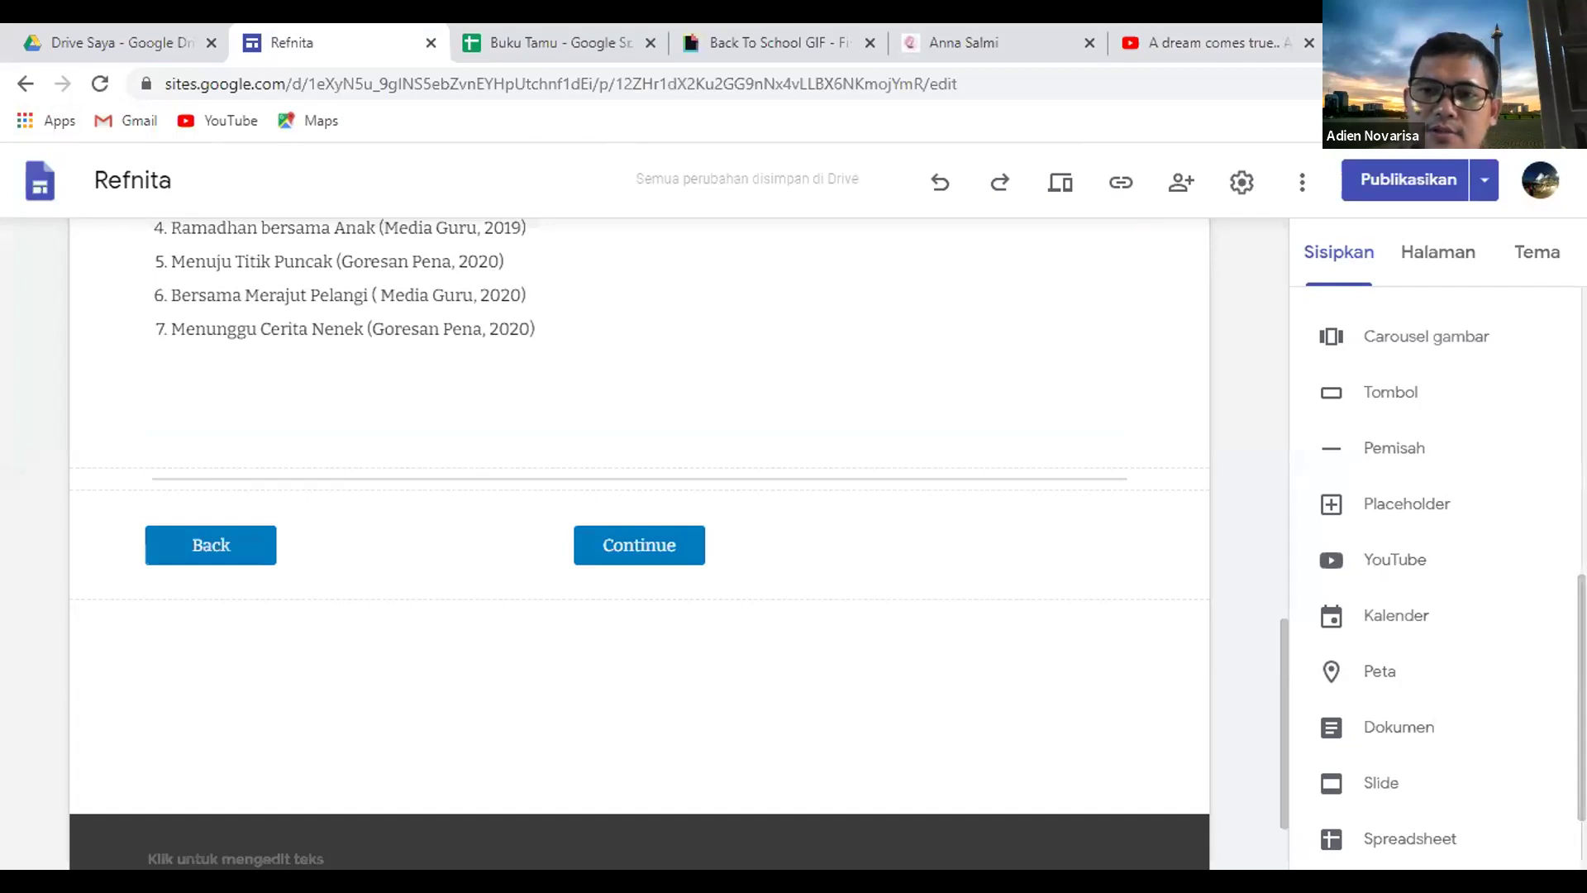
pyautogui.scroll(10, 1559, 273)
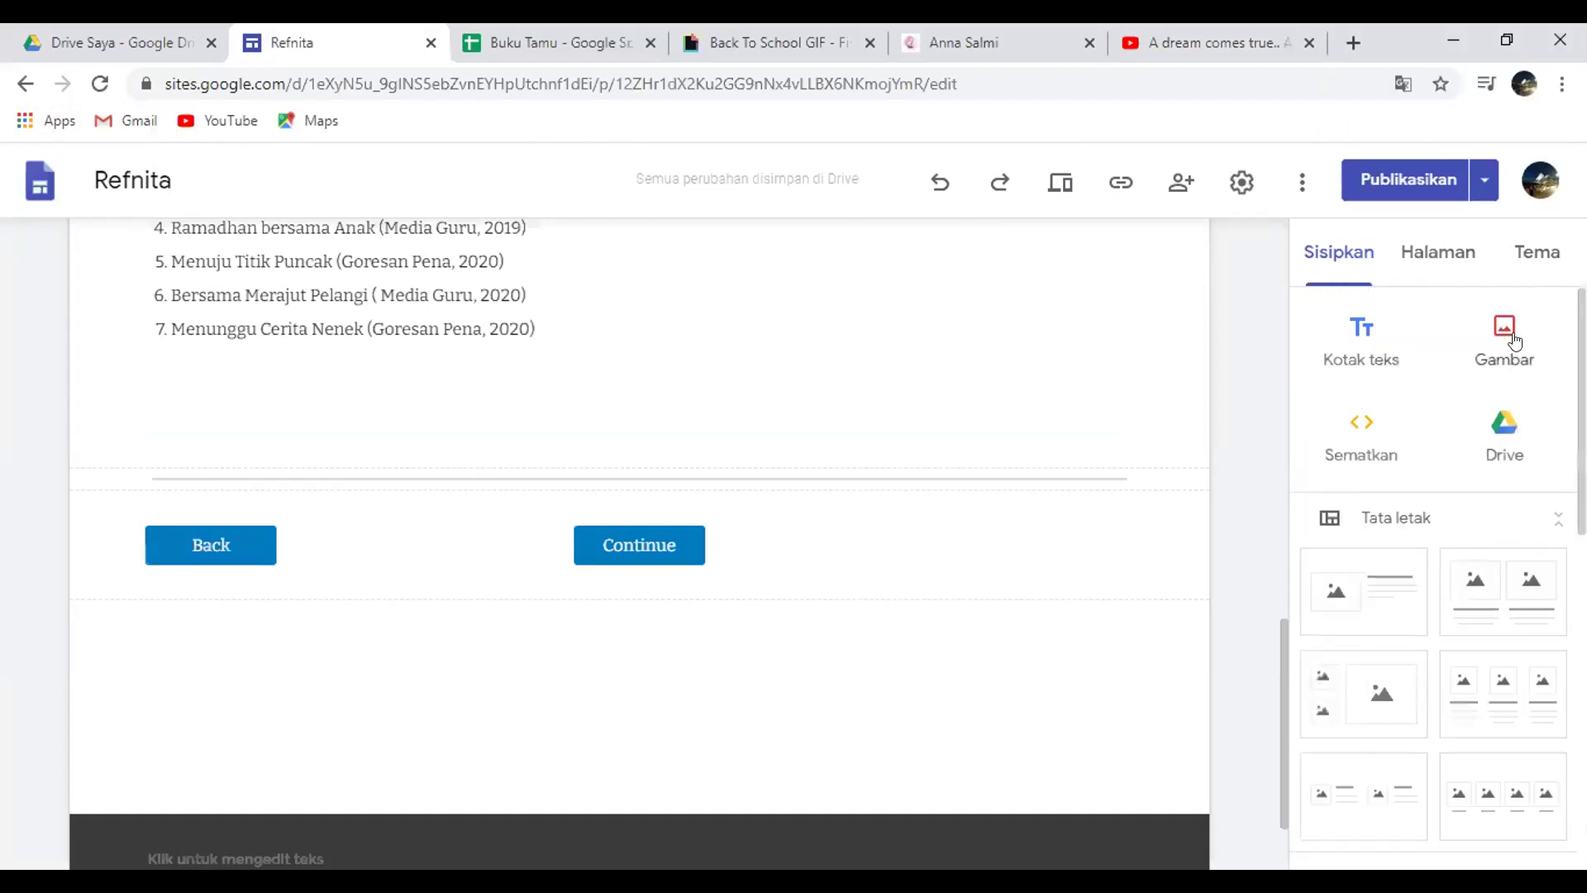
pyautogui.click(1329, 433)
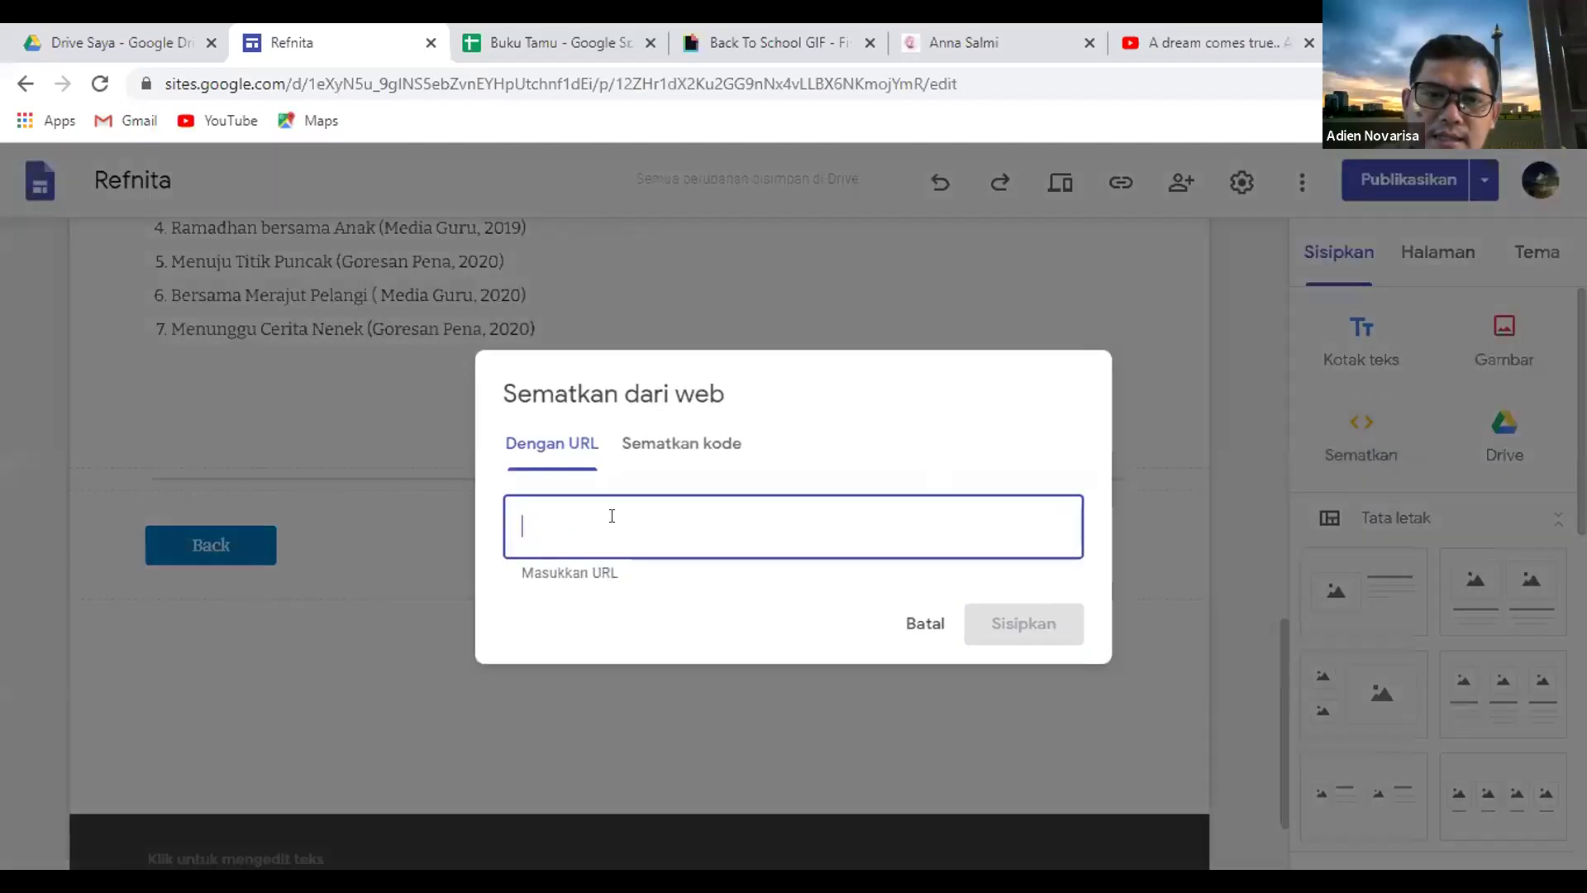
pyautogui.hotkey('ctrl', 'v')
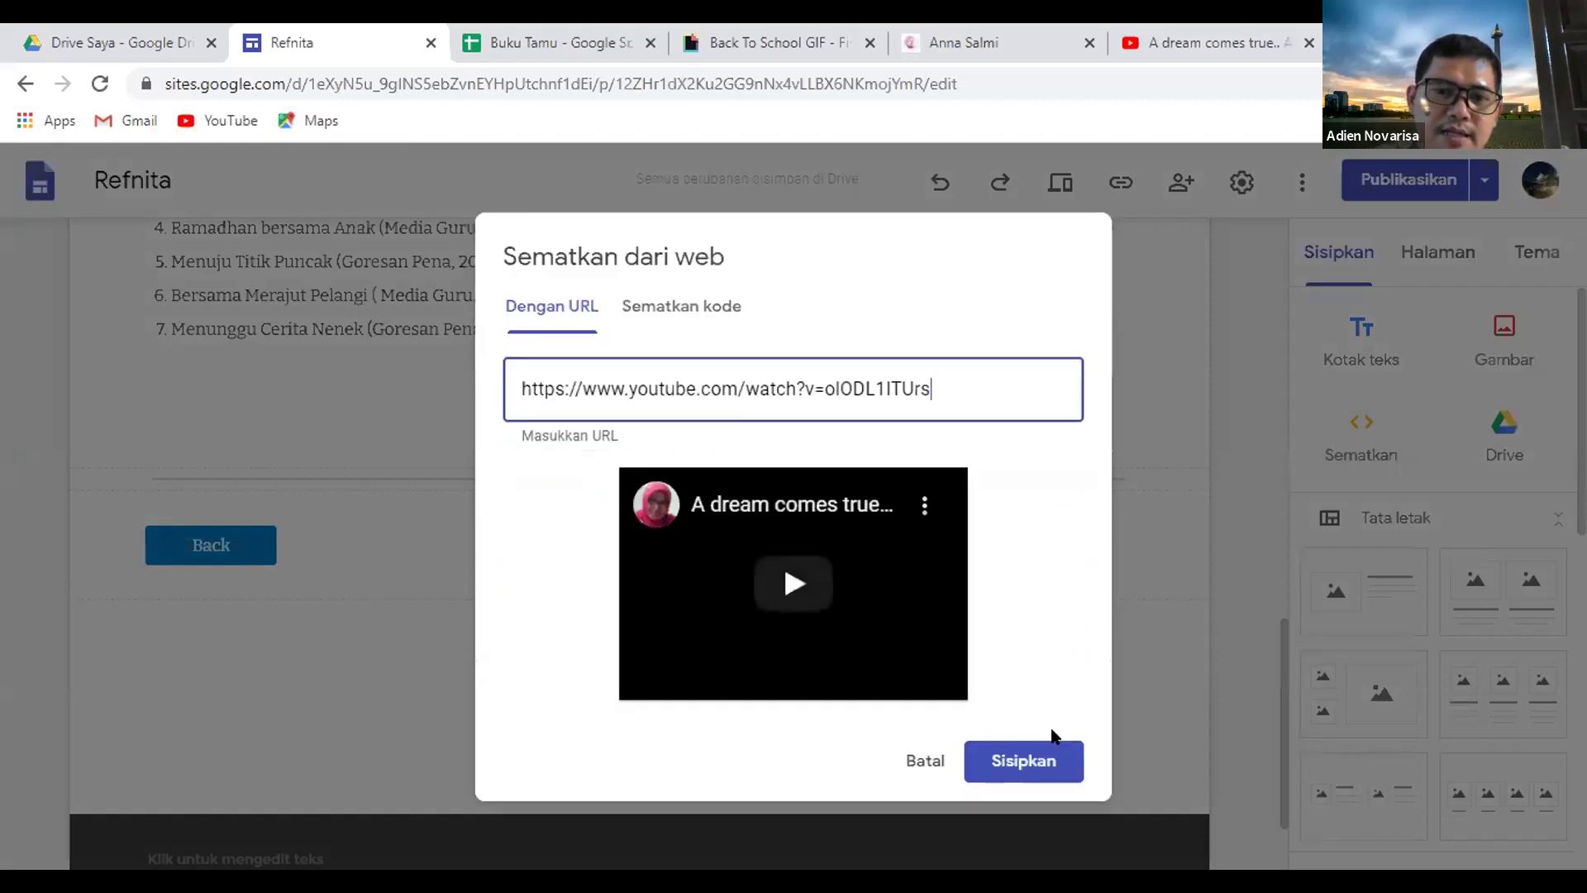
pyautogui.click(1029, 763)
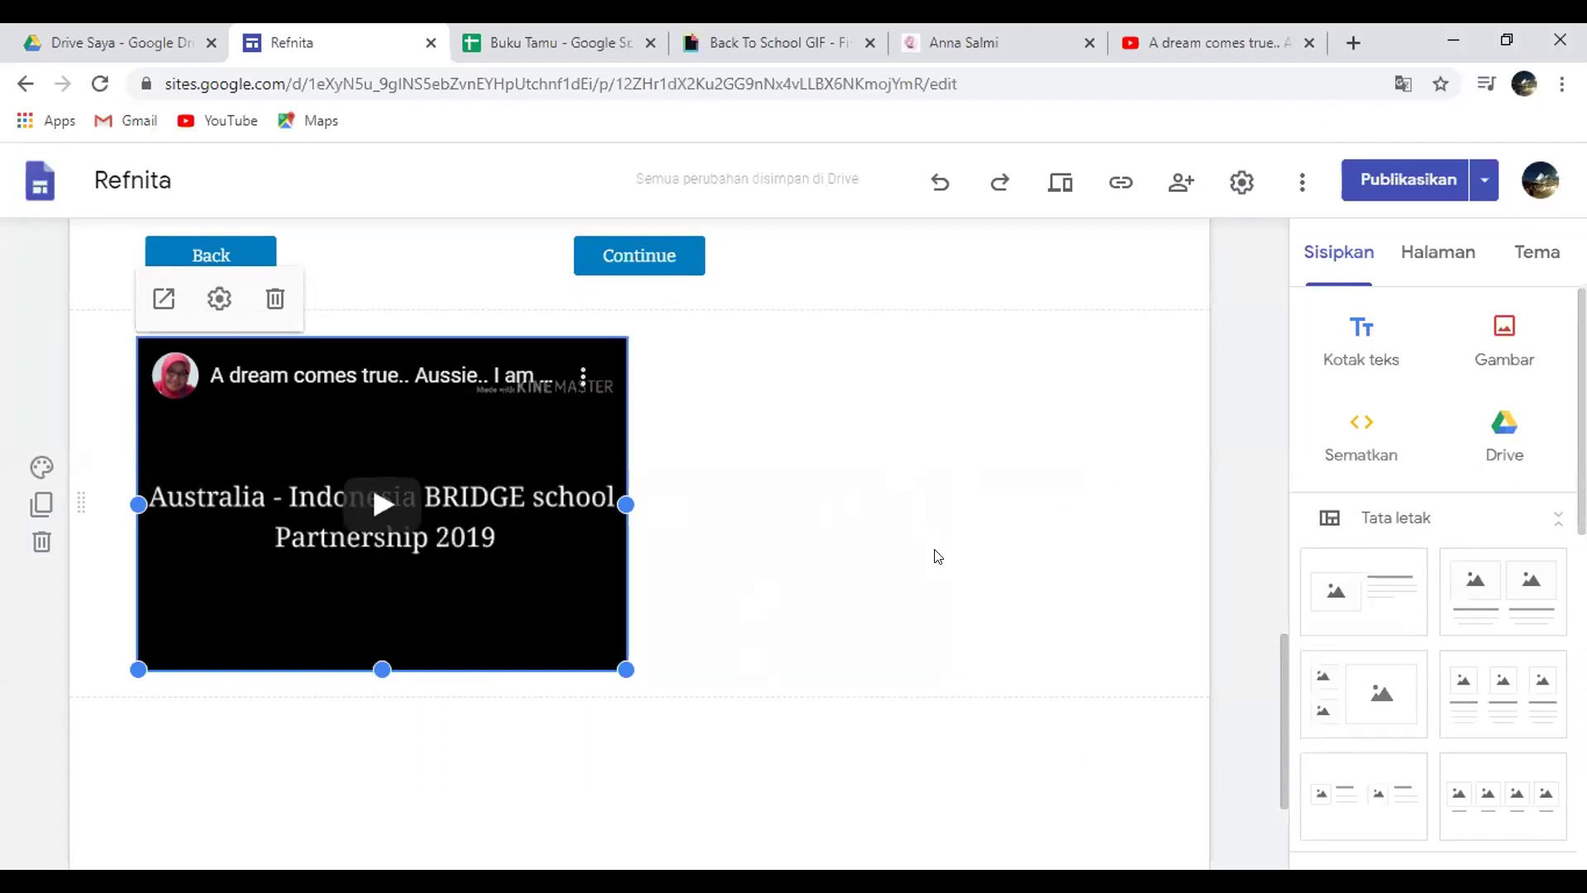
pyautogui.click(725, 422)
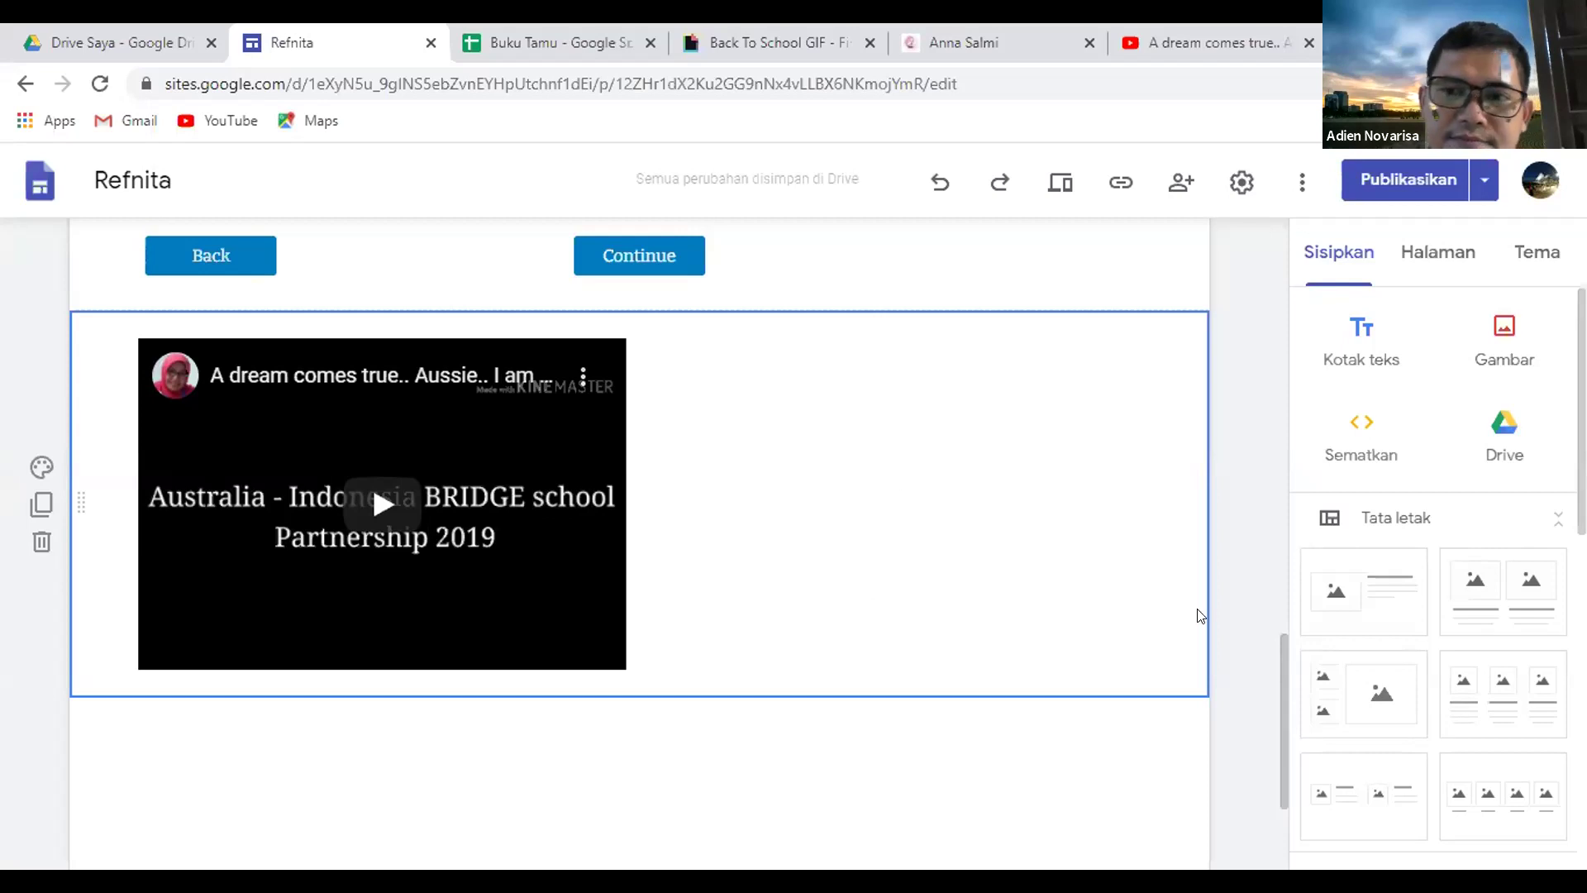
pyautogui.moveTo(1273, 656); pyautogui.dragTo(1231, 188)
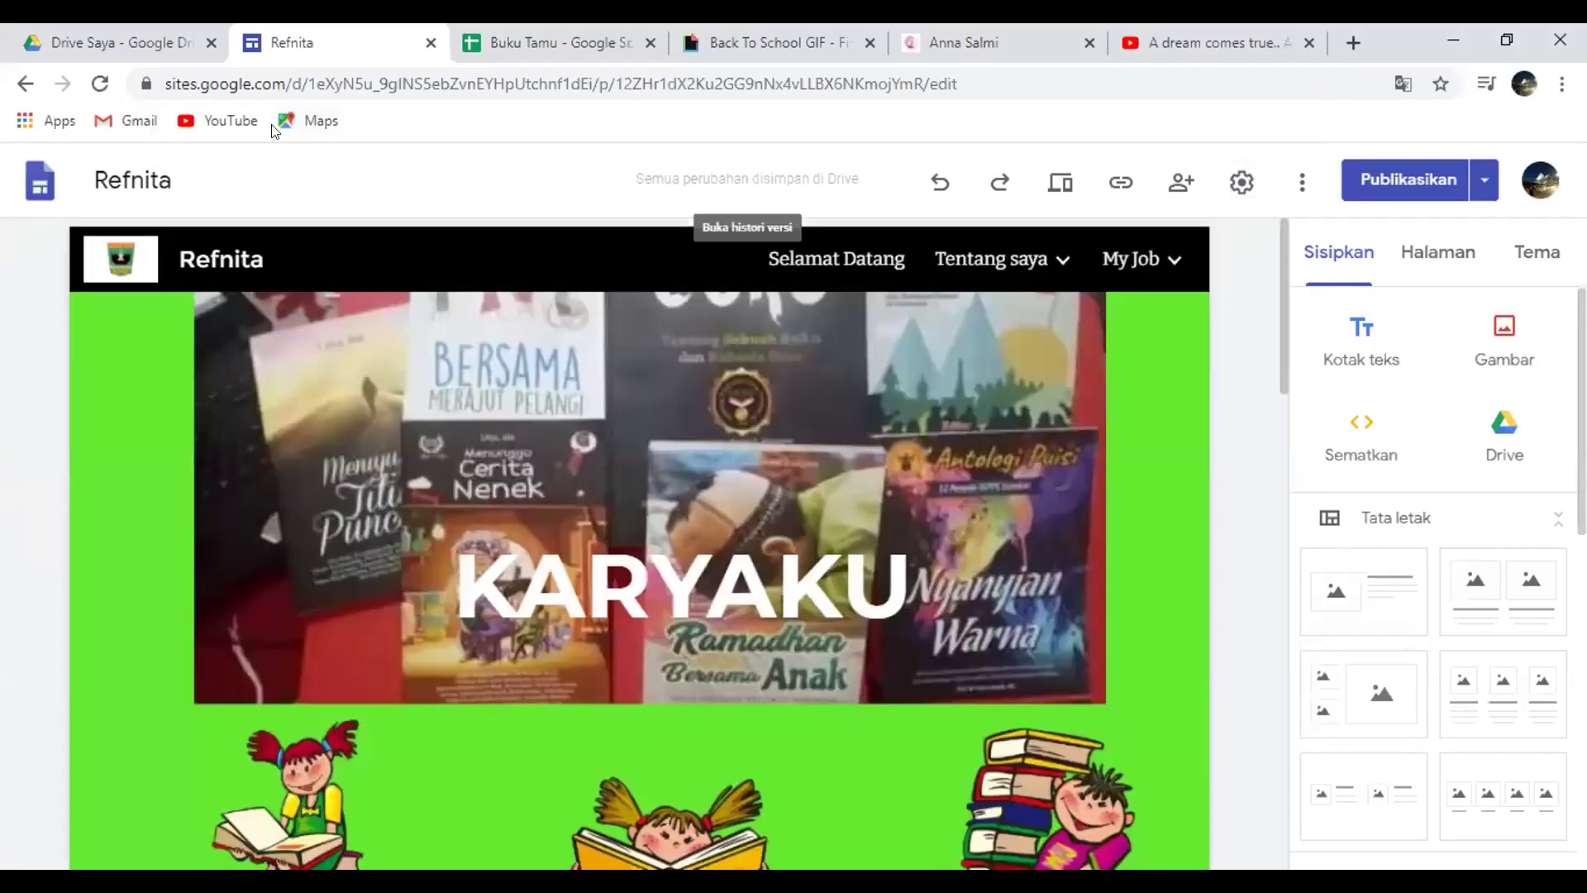
# Apply the second, smaller Judul style to the KARYAKU banner title, then go to Selamat Datang.
pyautogui.moveTo(415, 368)
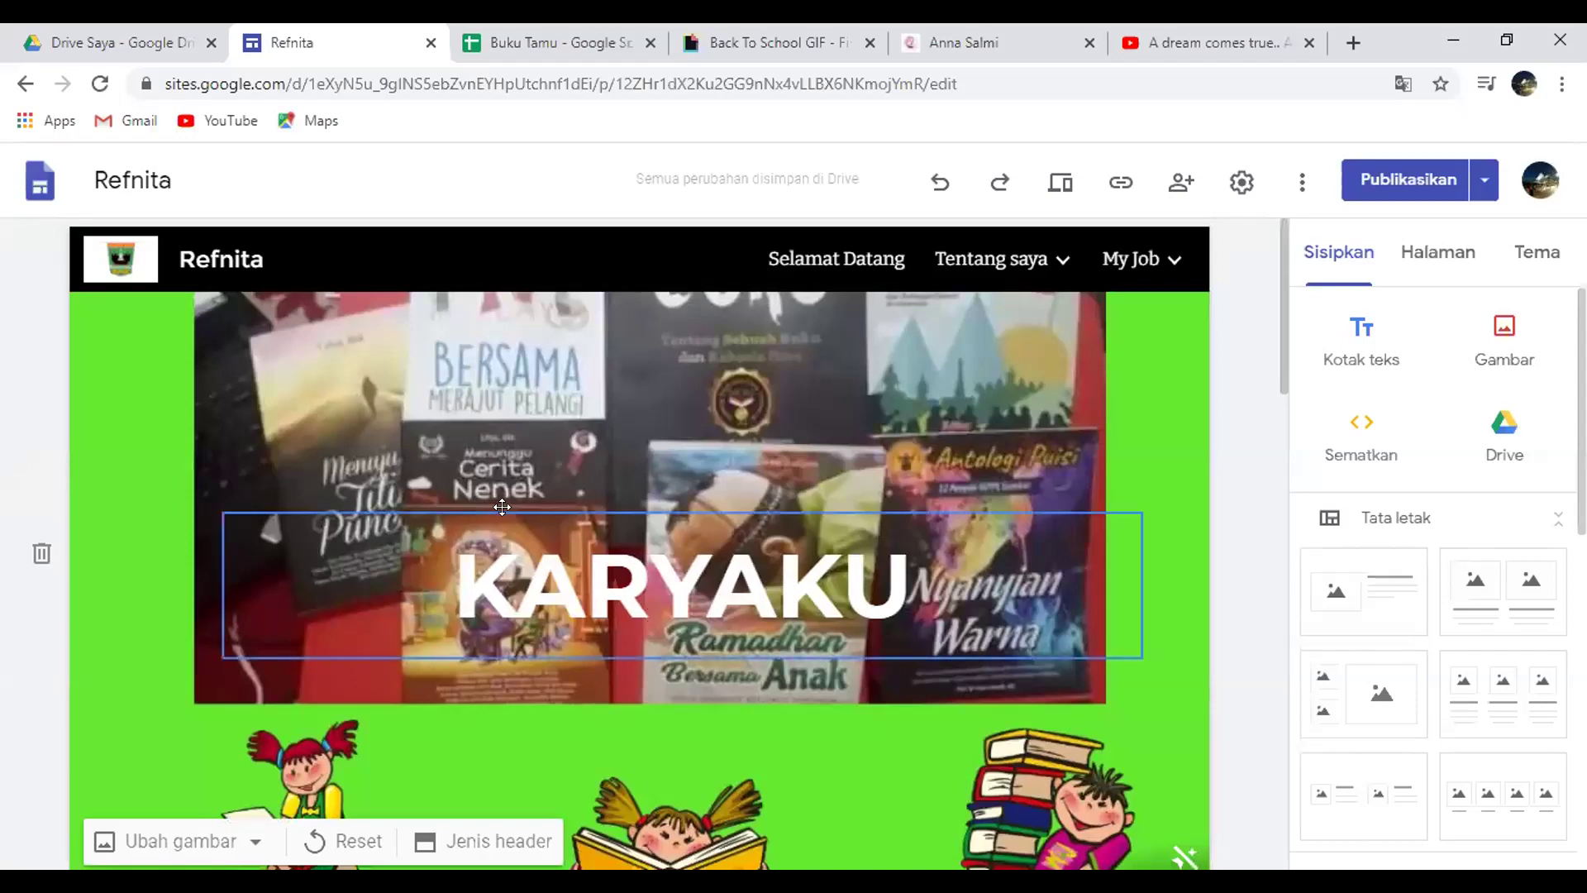
pyautogui.click(351, 613)
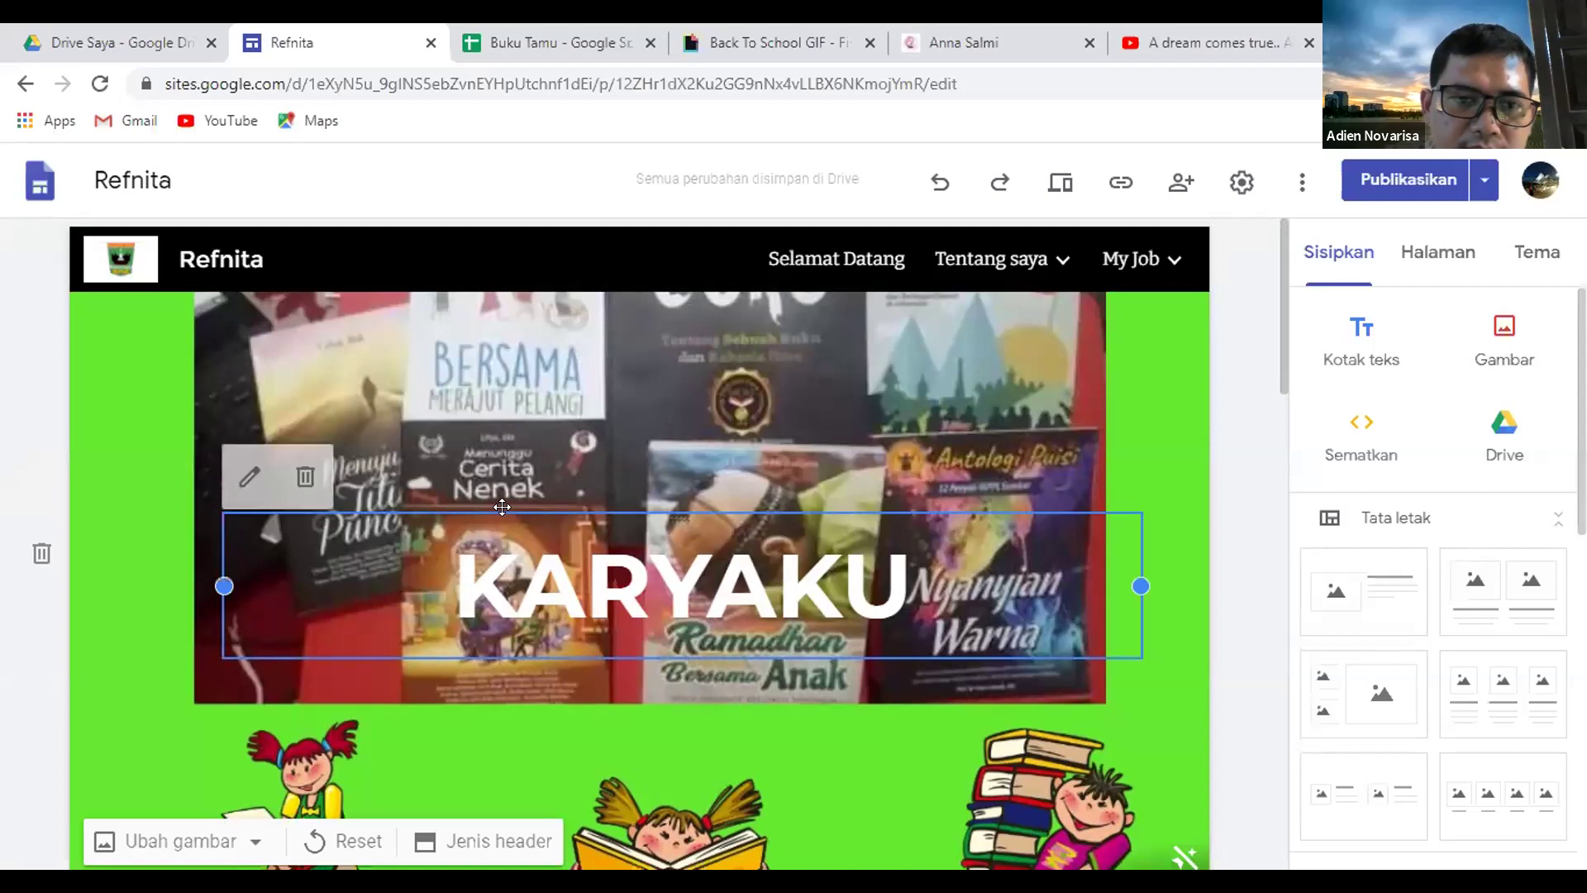
pyautogui.click(463, 579)
pyautogui.moveTo(463, 579)
pyautogui.mouseDown()
pyautogui.moveTo(777, 587)
pyautogui.moveTo(435, 592)
pyautogui.mouseUp()
pyautogui.doubleClick(435, 592)
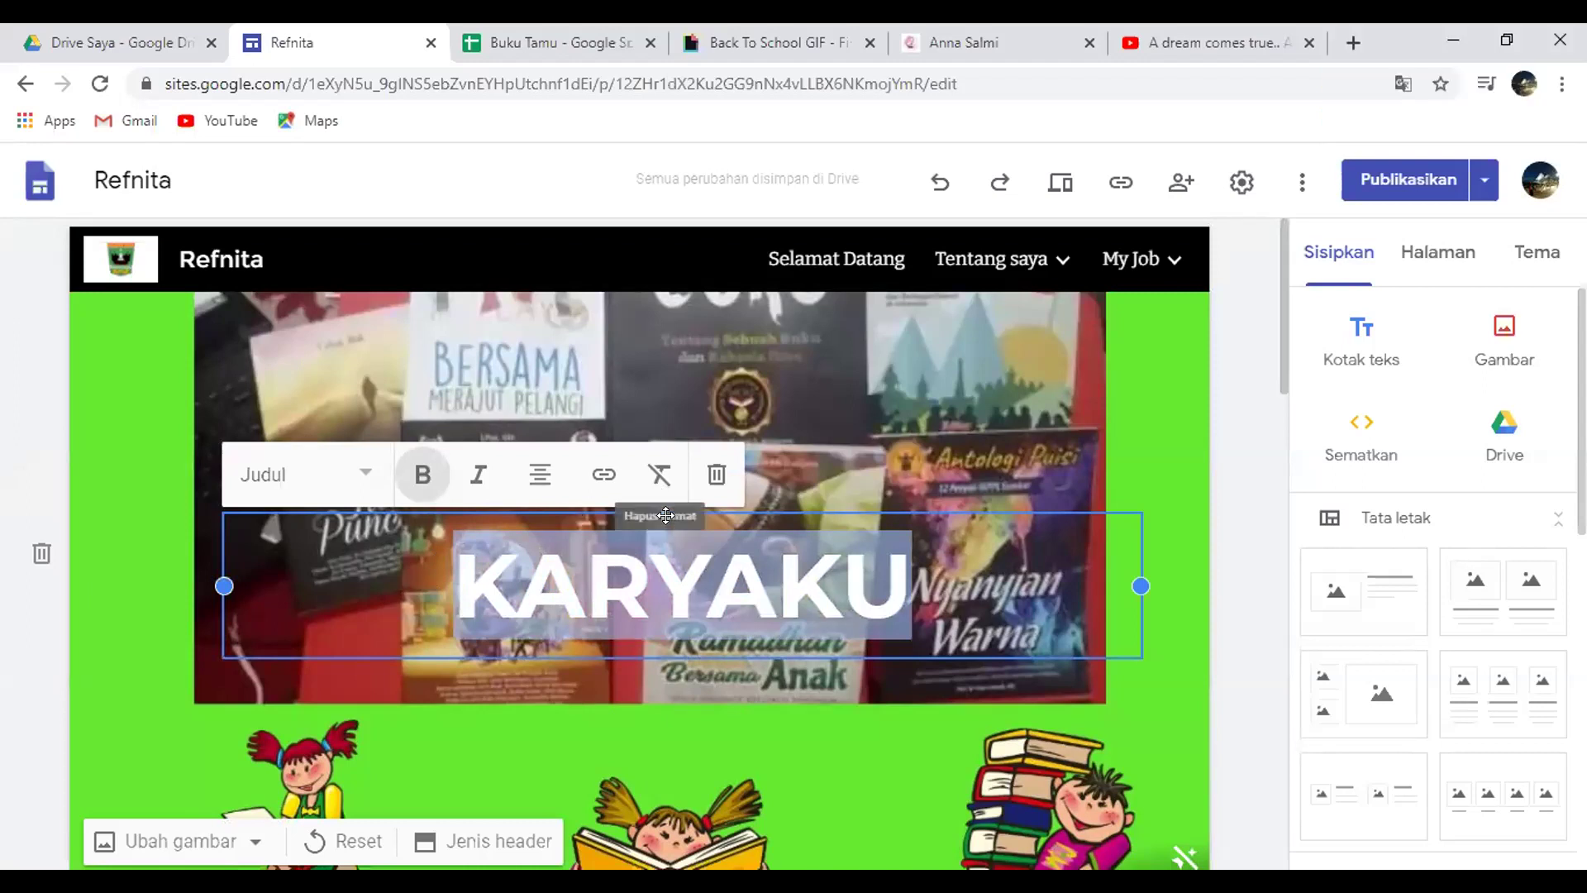
pyautogui.click(362, 475)
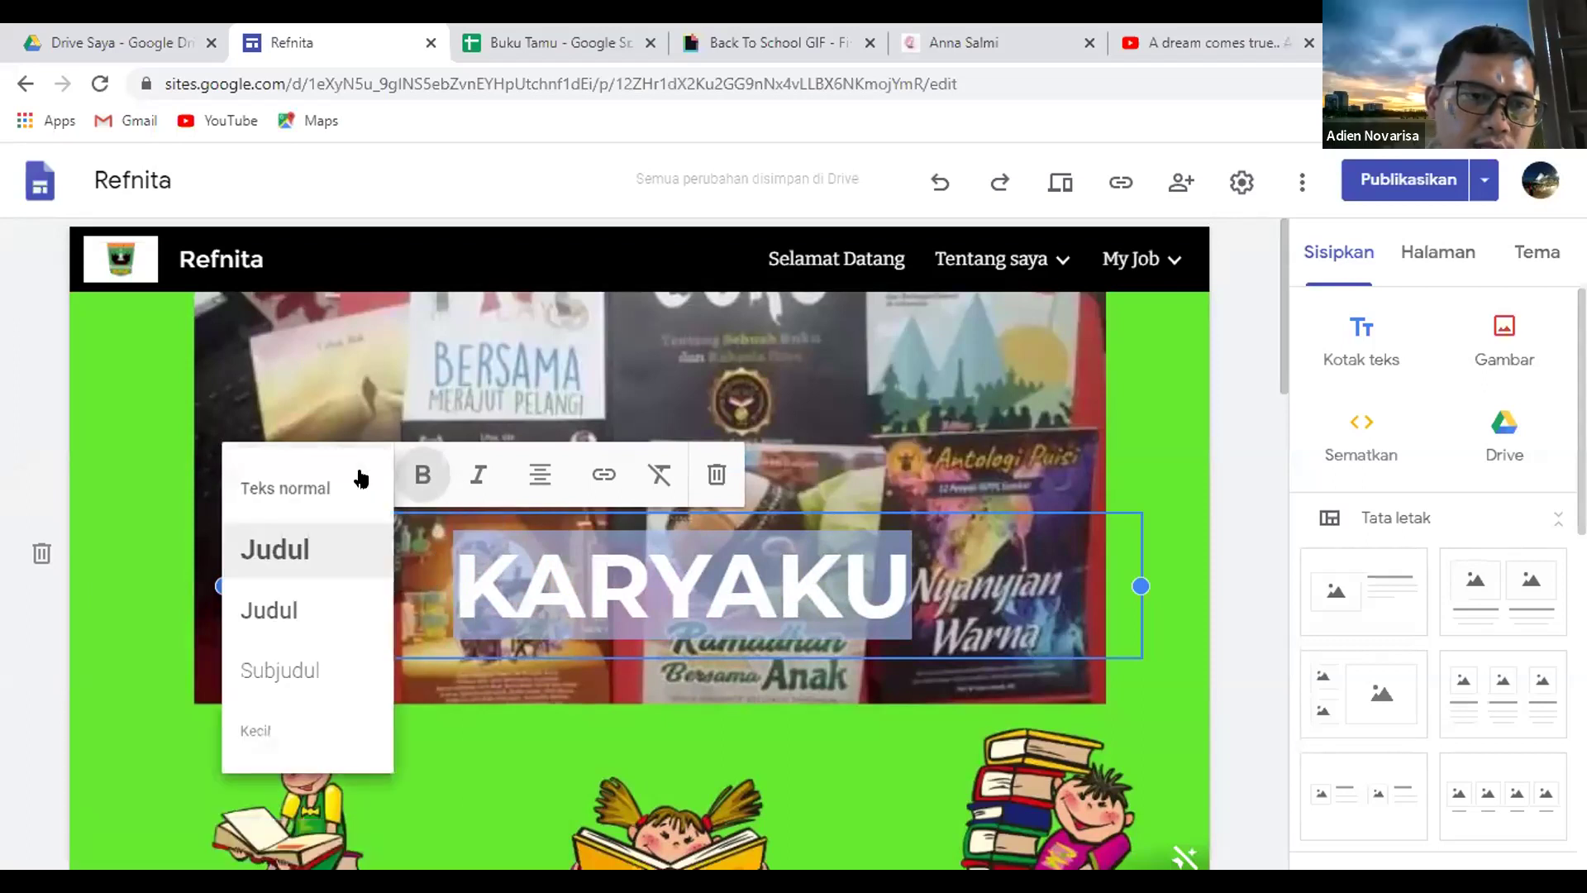
pyautogui.click(289, 611)
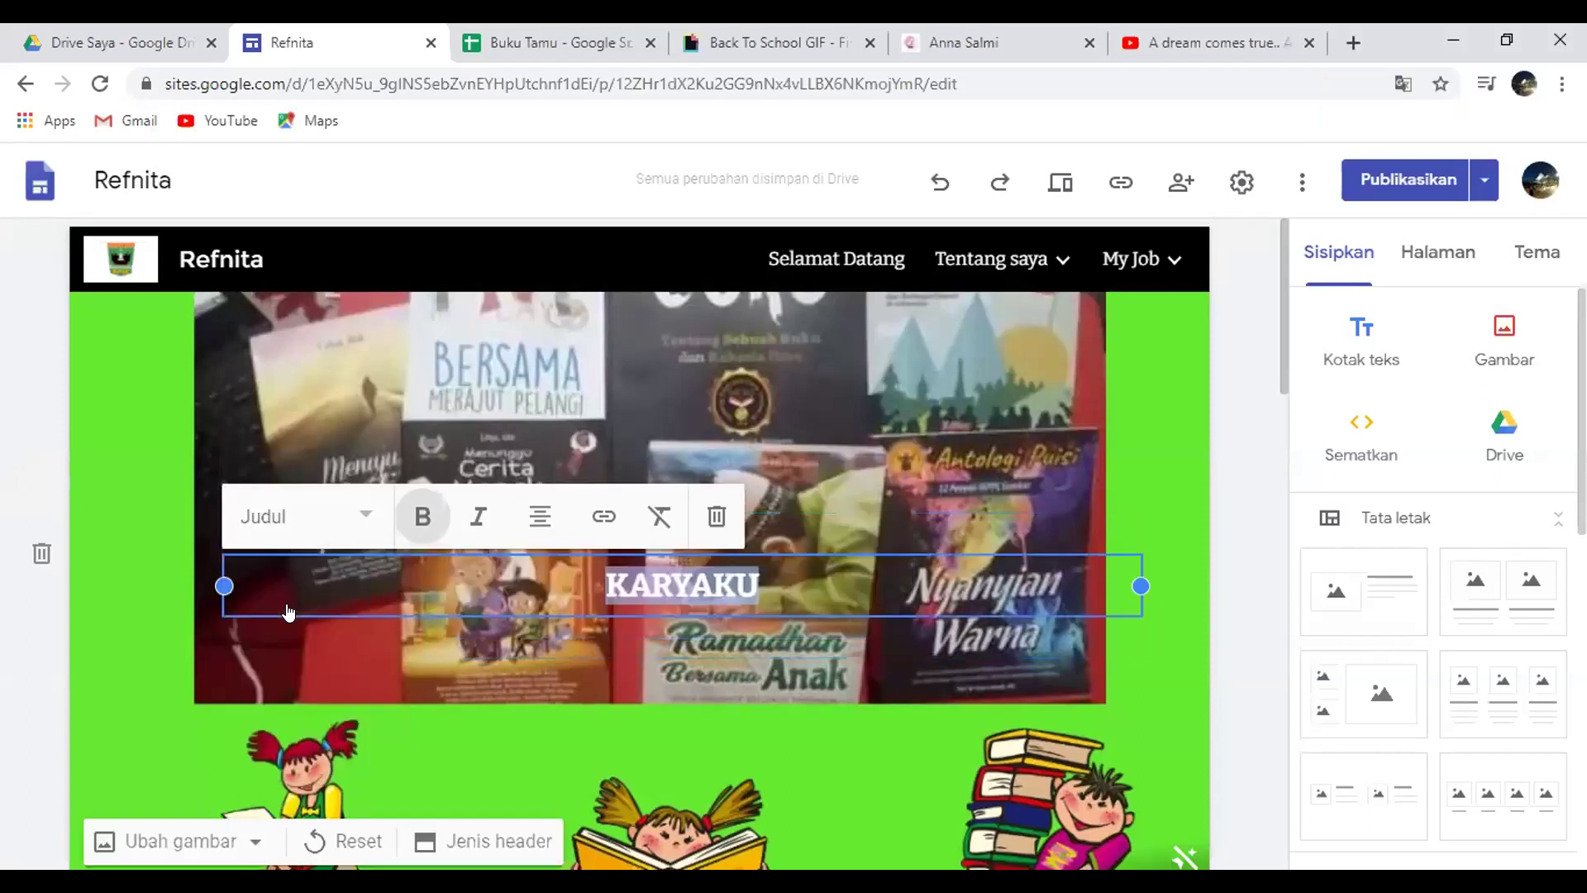
pyautogui.click(859, 261)
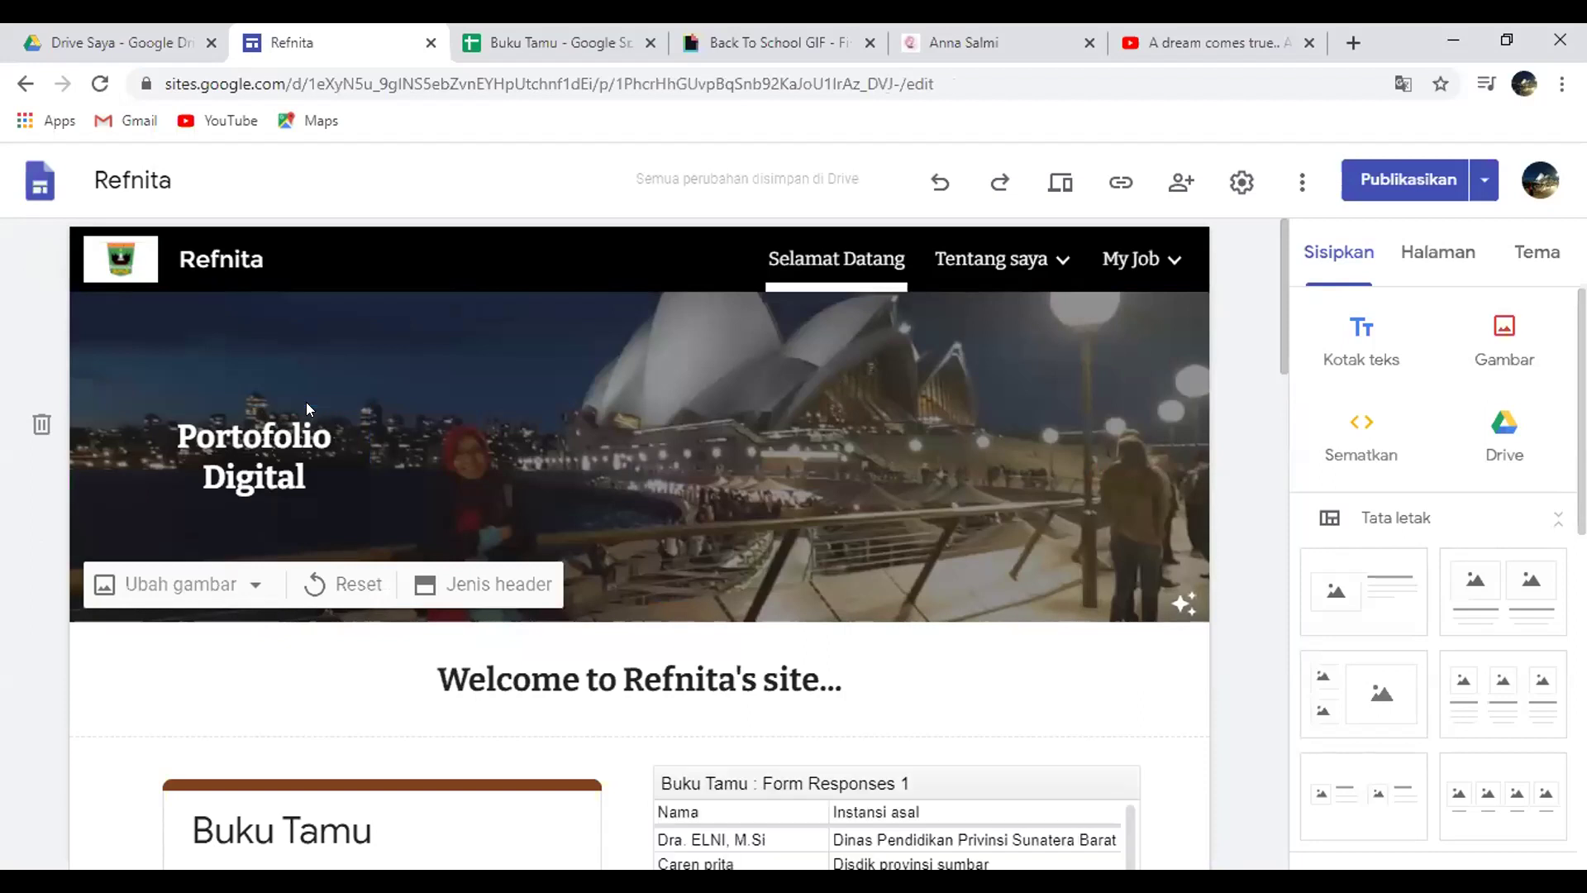
# Reposition the Portofolio Digital title, then expand Tentang saya to list Karya, Prestasi and Komunitas.
pyautogui.moveTo(306, 405); pyautogui.dragTo(268, 329)
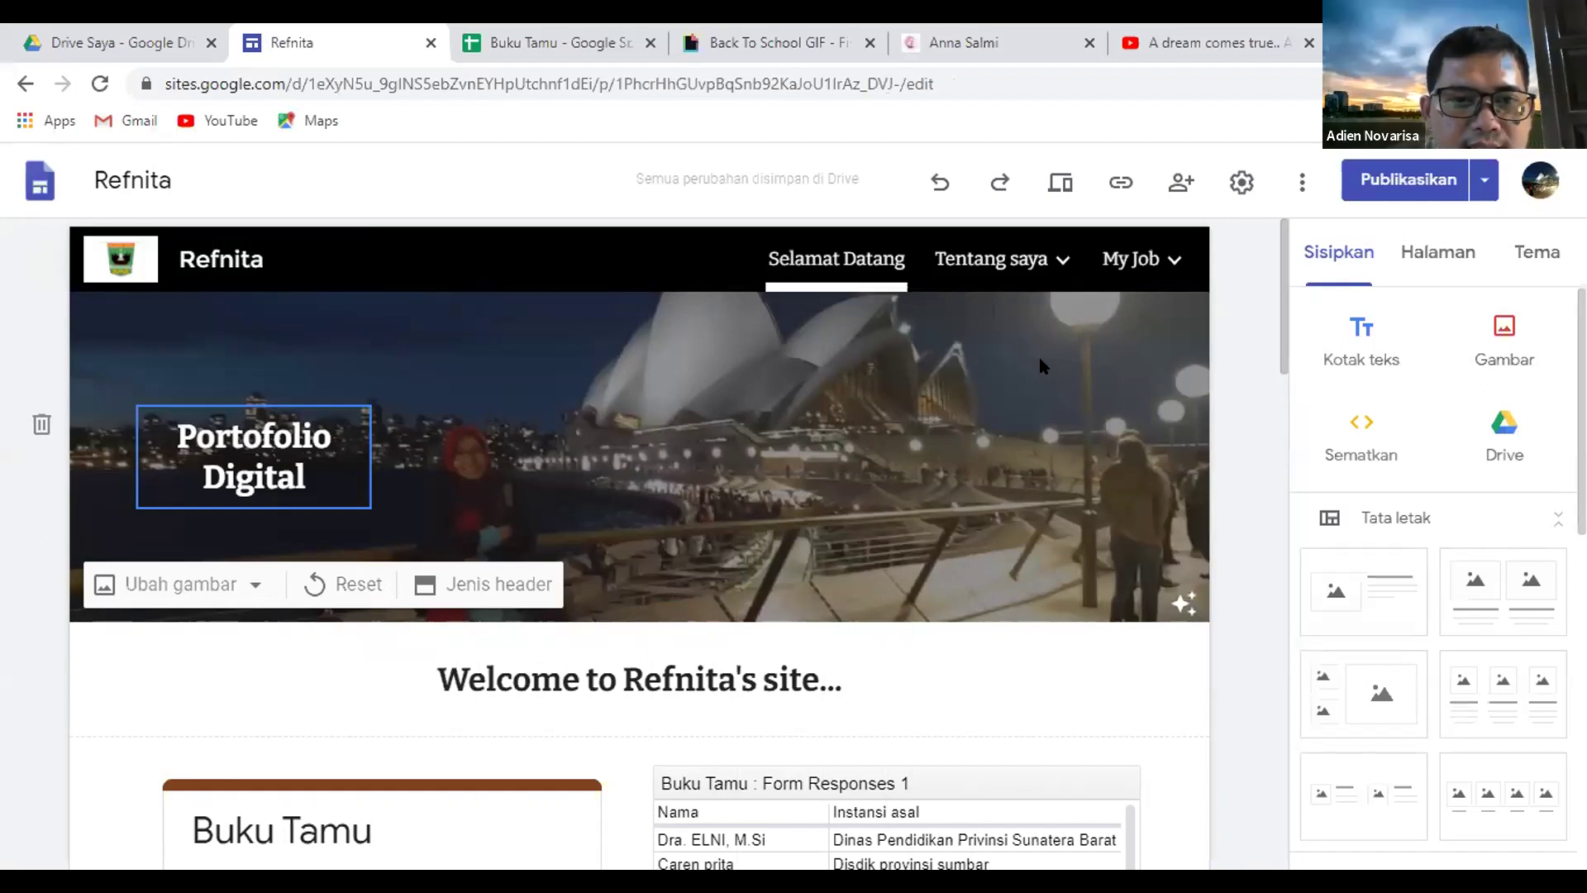
pyautogui.click(1055, 263)
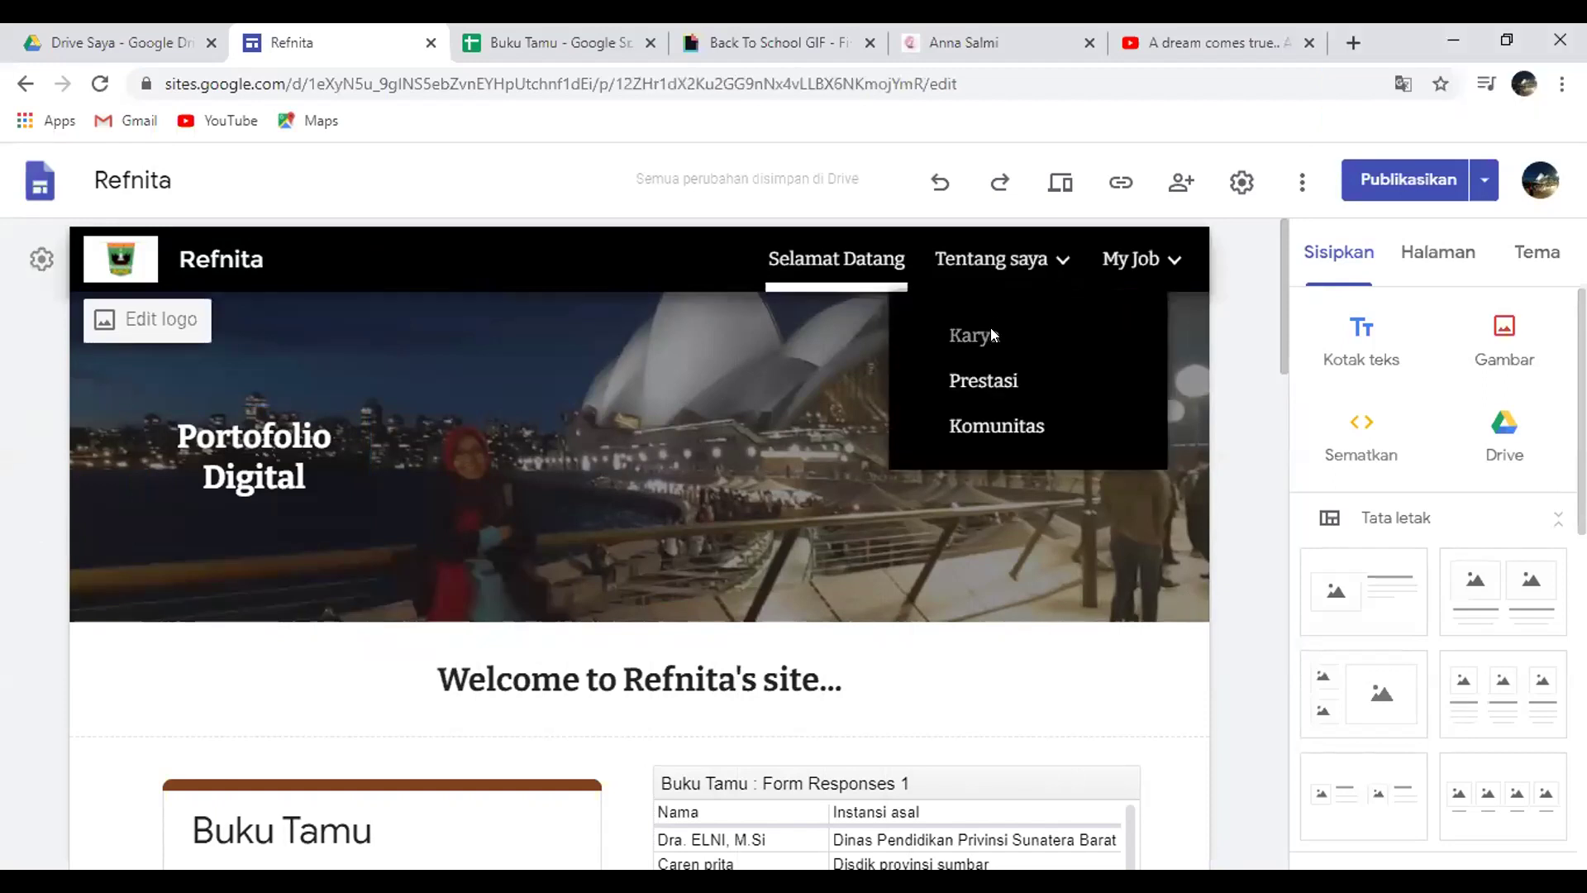
# On the Karya page, narrow the KARYAKU box to one line and move it to the banner's left.
pyautogui.click(992, 335)
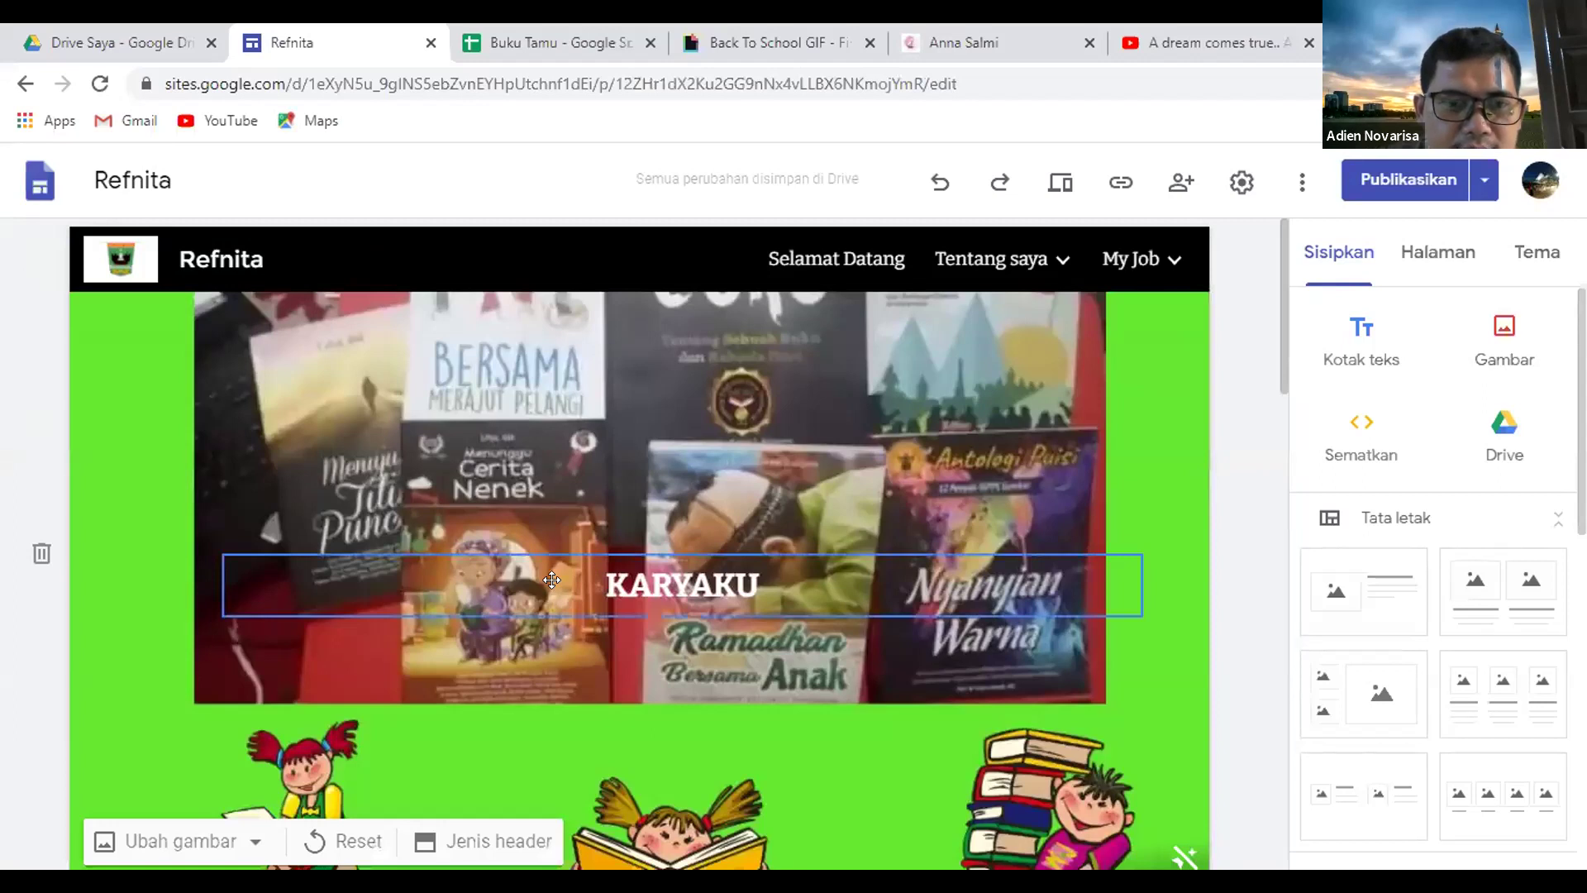
pyautogui.click(551, 579)
pyautogui.moveTo(240, 583); pyautogui.dragTo(411, 585)
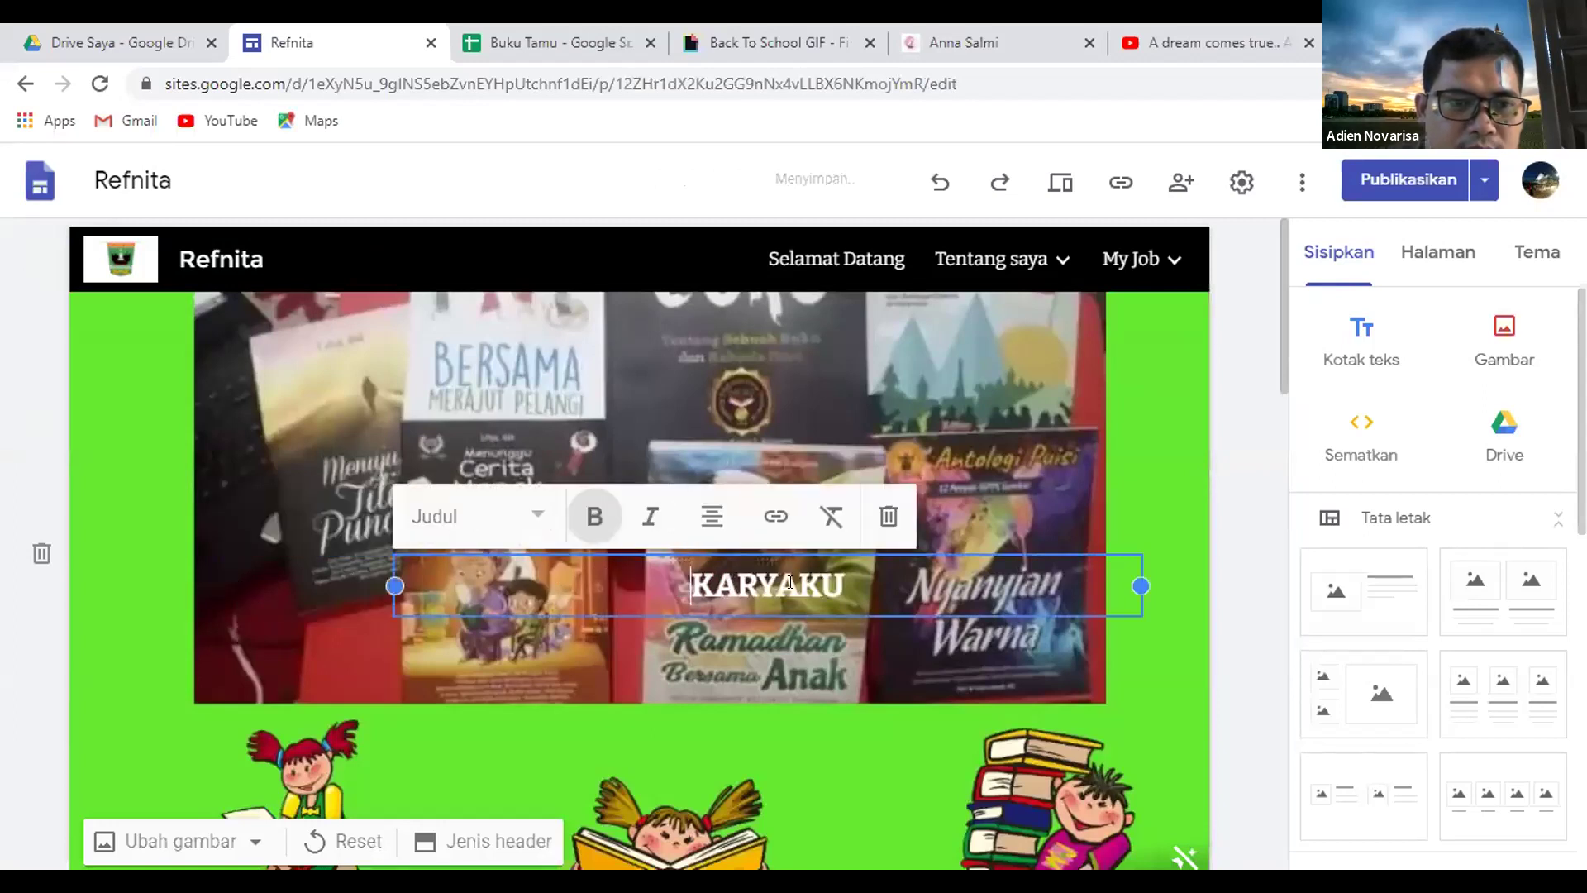
pyautogui.doubleClick(695, 580)
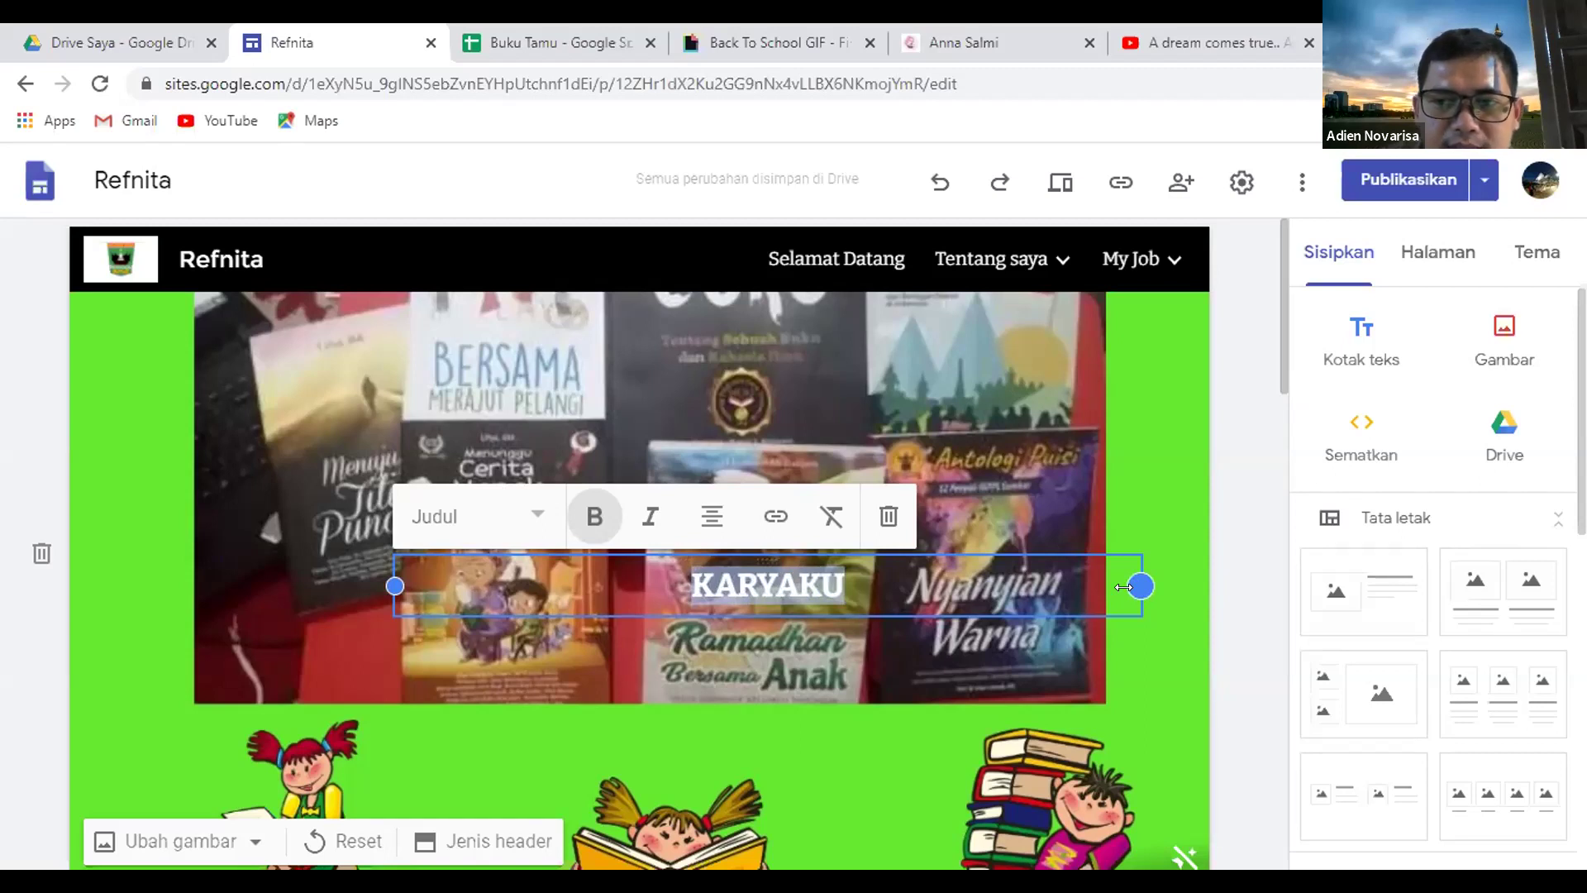
pyautogui.moveTo(1122, 587); pyautogui.dragTo(628, 585)
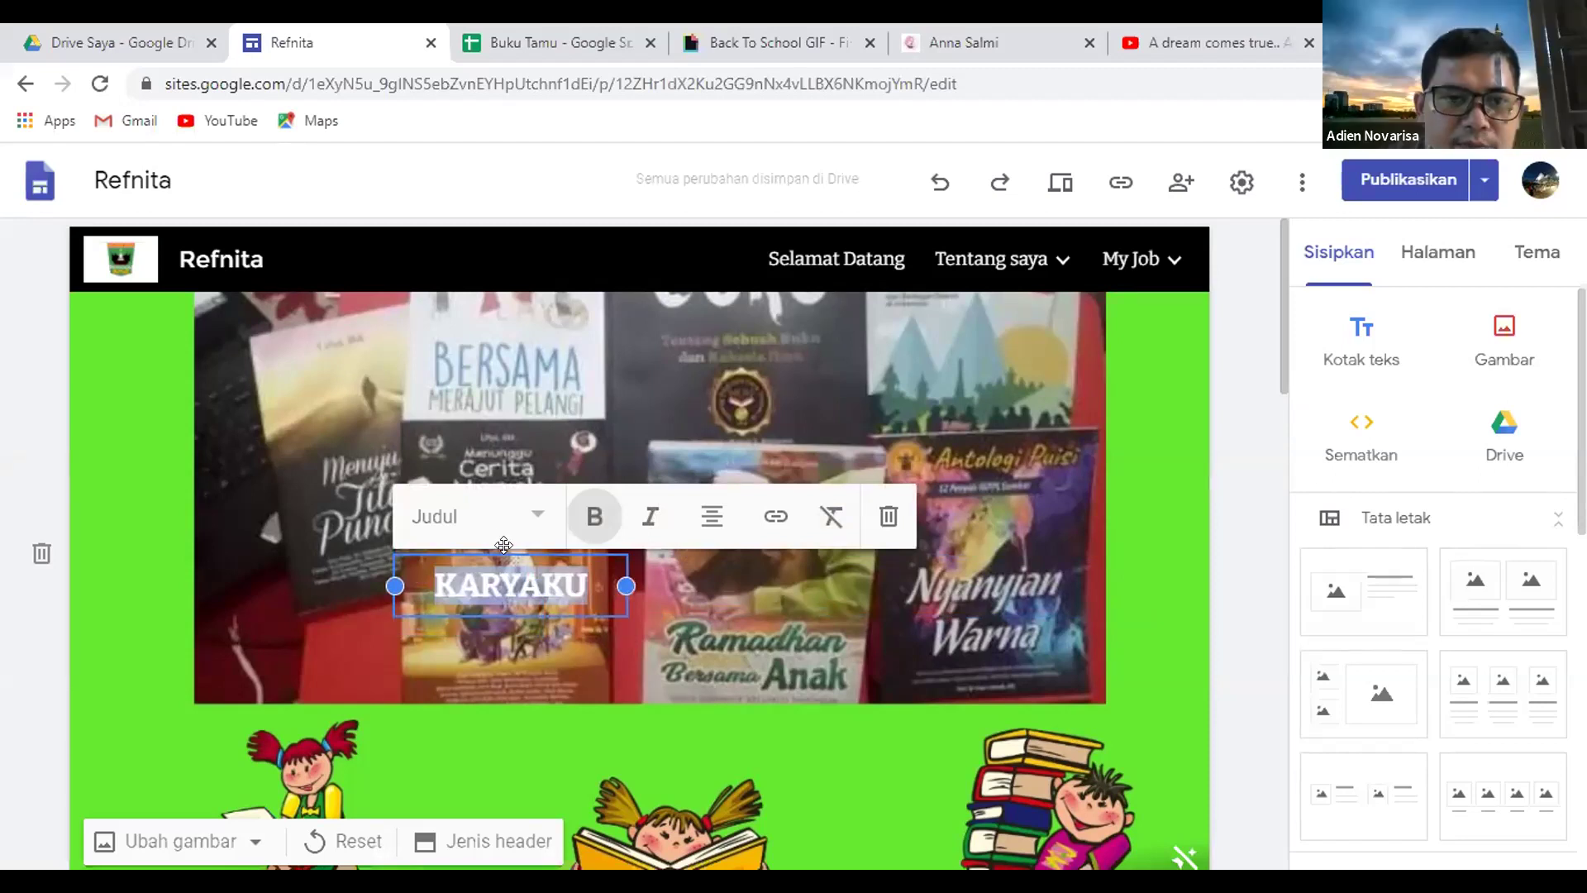
pyautogui.moveTo(213, 402); pyautogui.dragTo(217, 327)
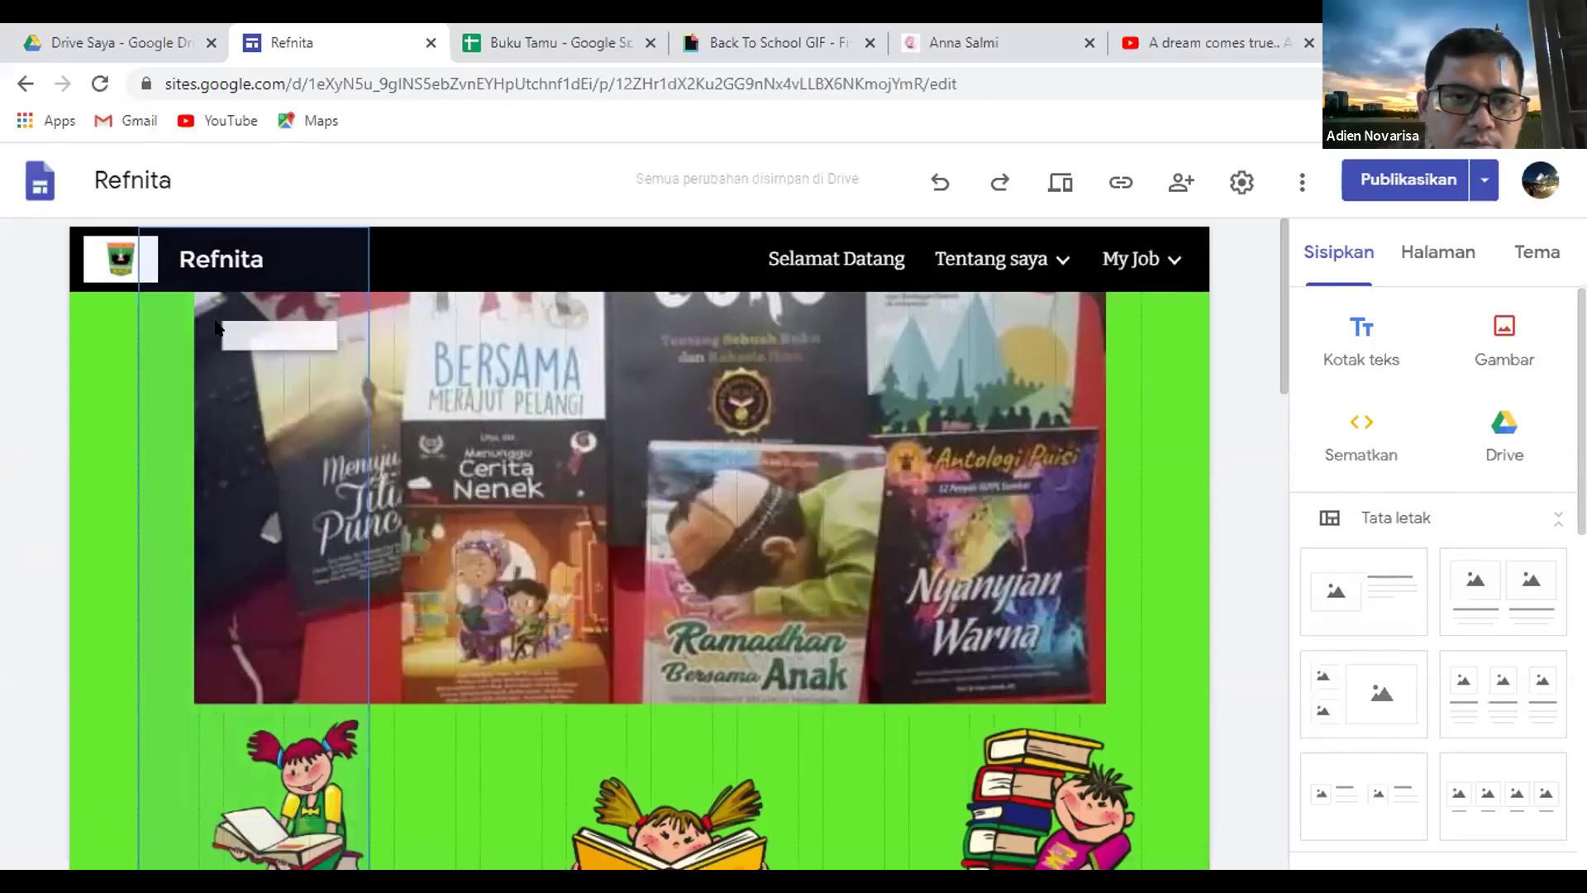
pyautogui.moveTo(484, 595); pyautogui.dragTo(297, 571)
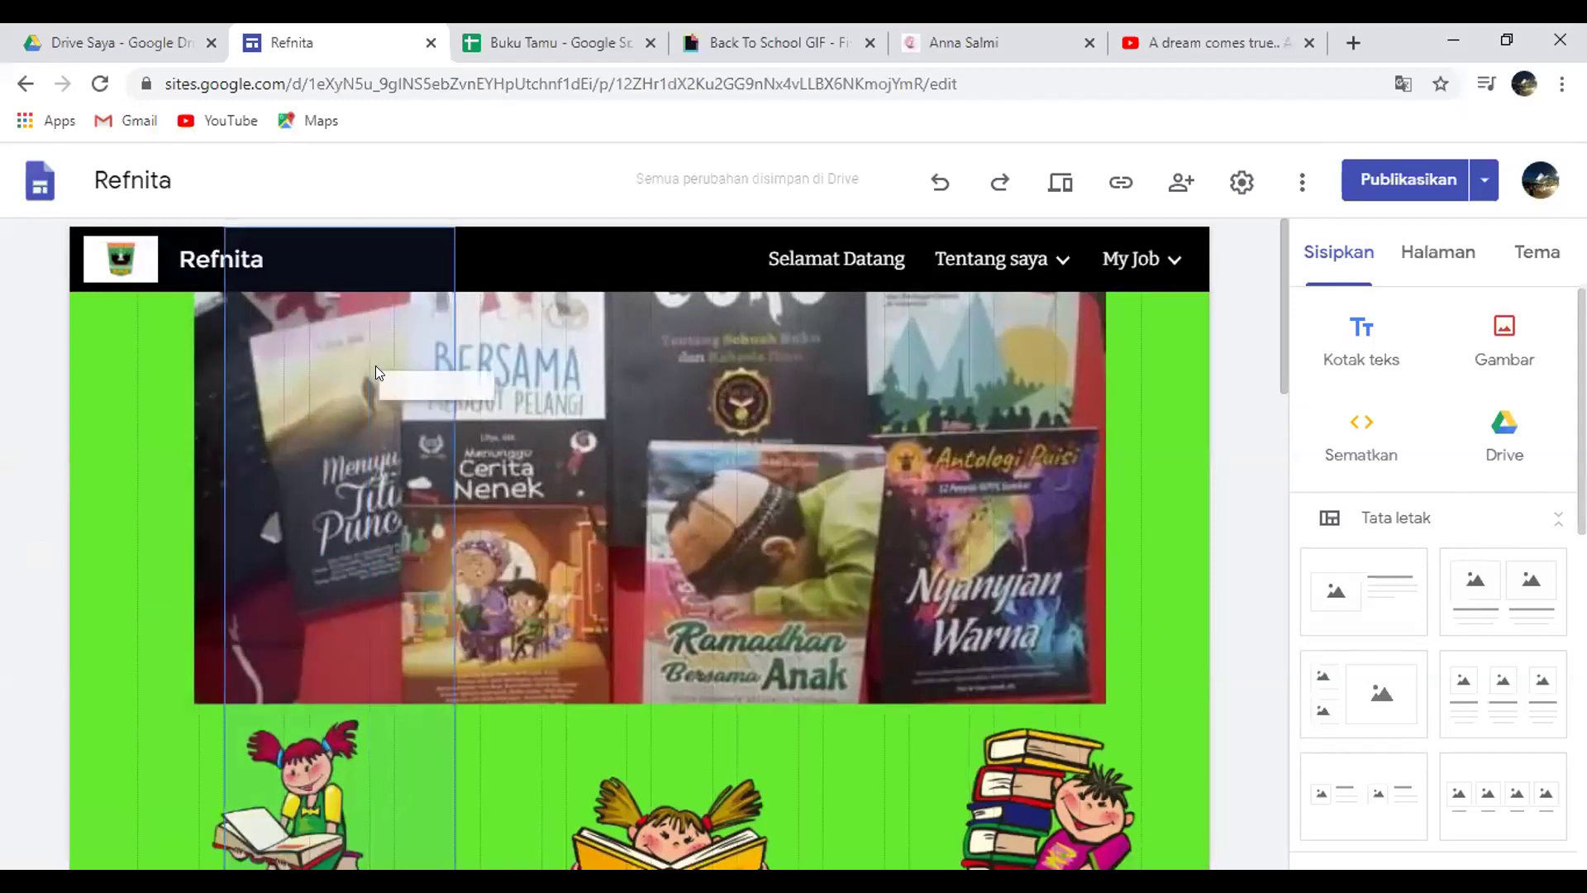
pyautogui.click(645, 662)
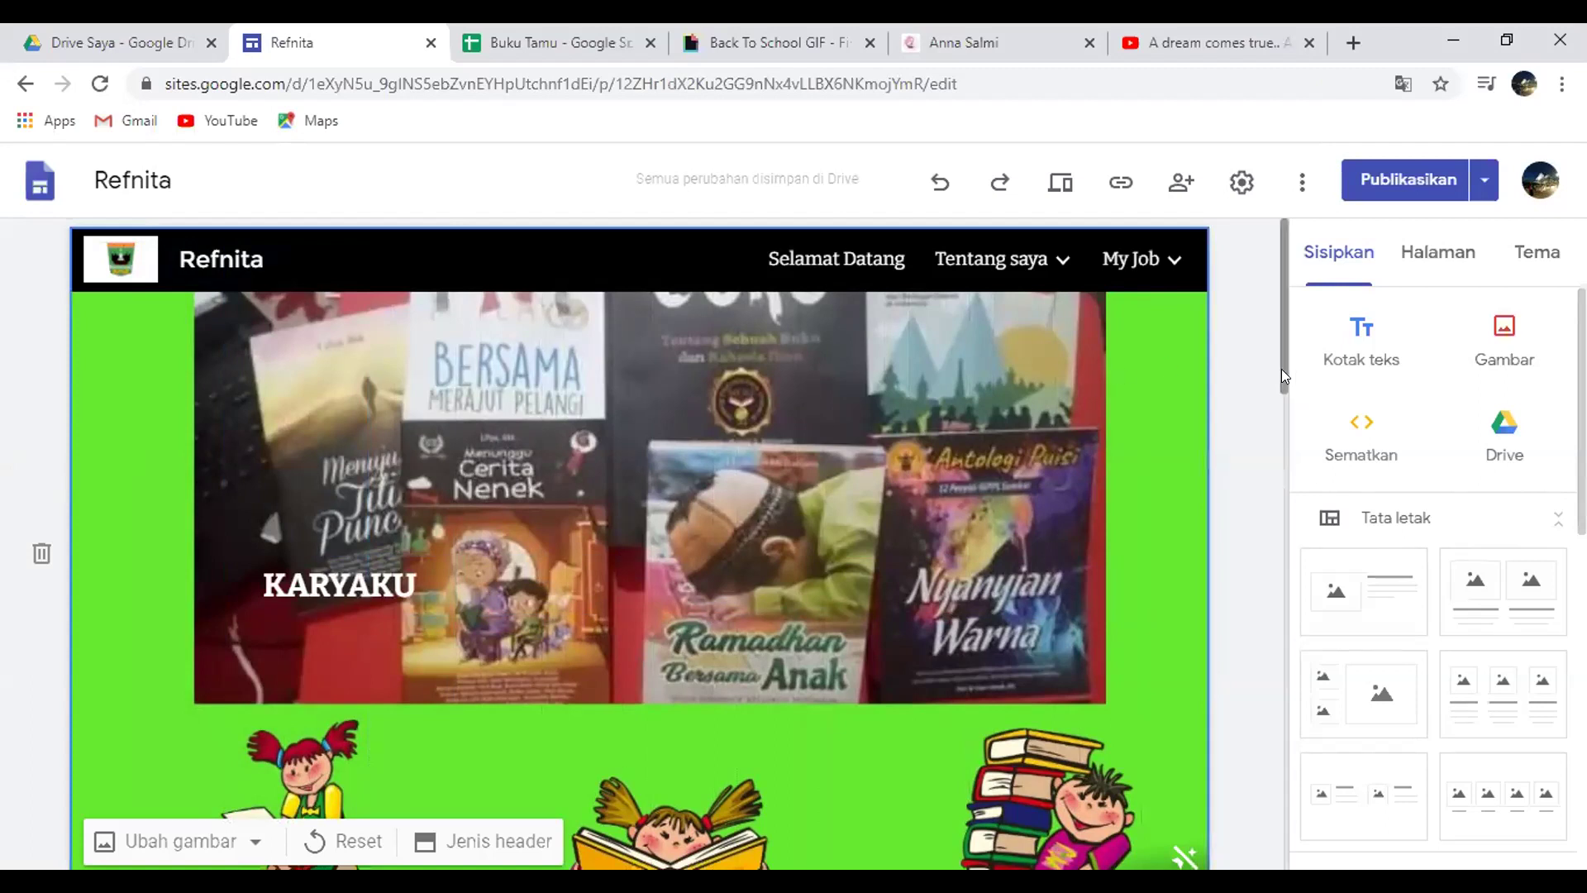
pyautogui.moveTo(1281, 368); pyautogui.dragTo(1286, 435)
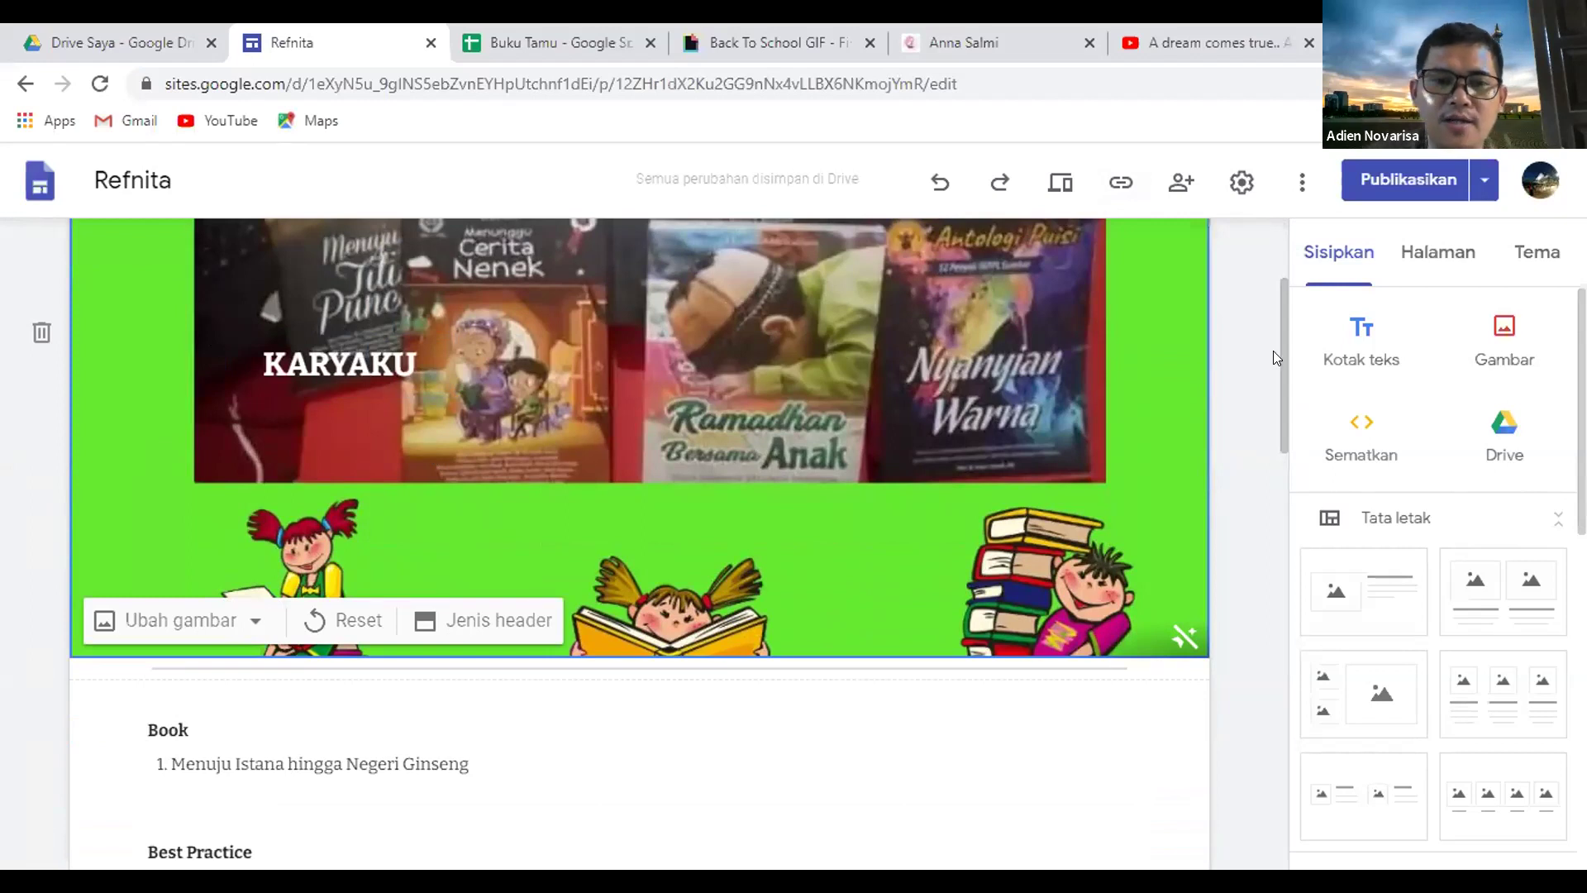
pyautogui.moveTo(1281, 361); pyautogui.dragTo(1265, 254)
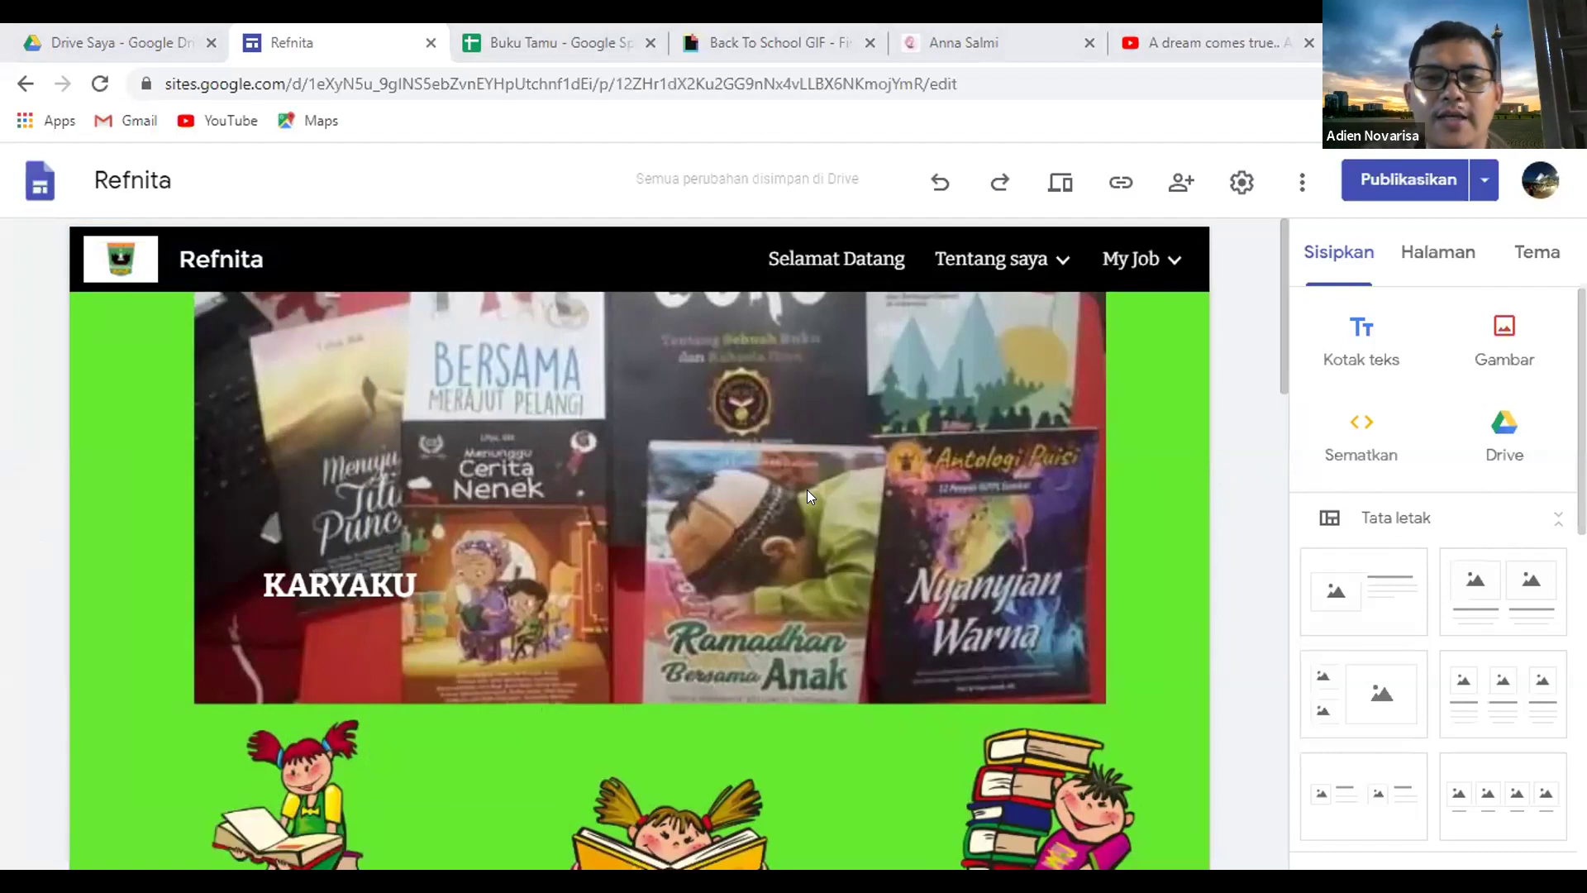
# Expand the subpage menu, publish the Refnita site, and scroll through the page.
pyautogui.click(992, 259)
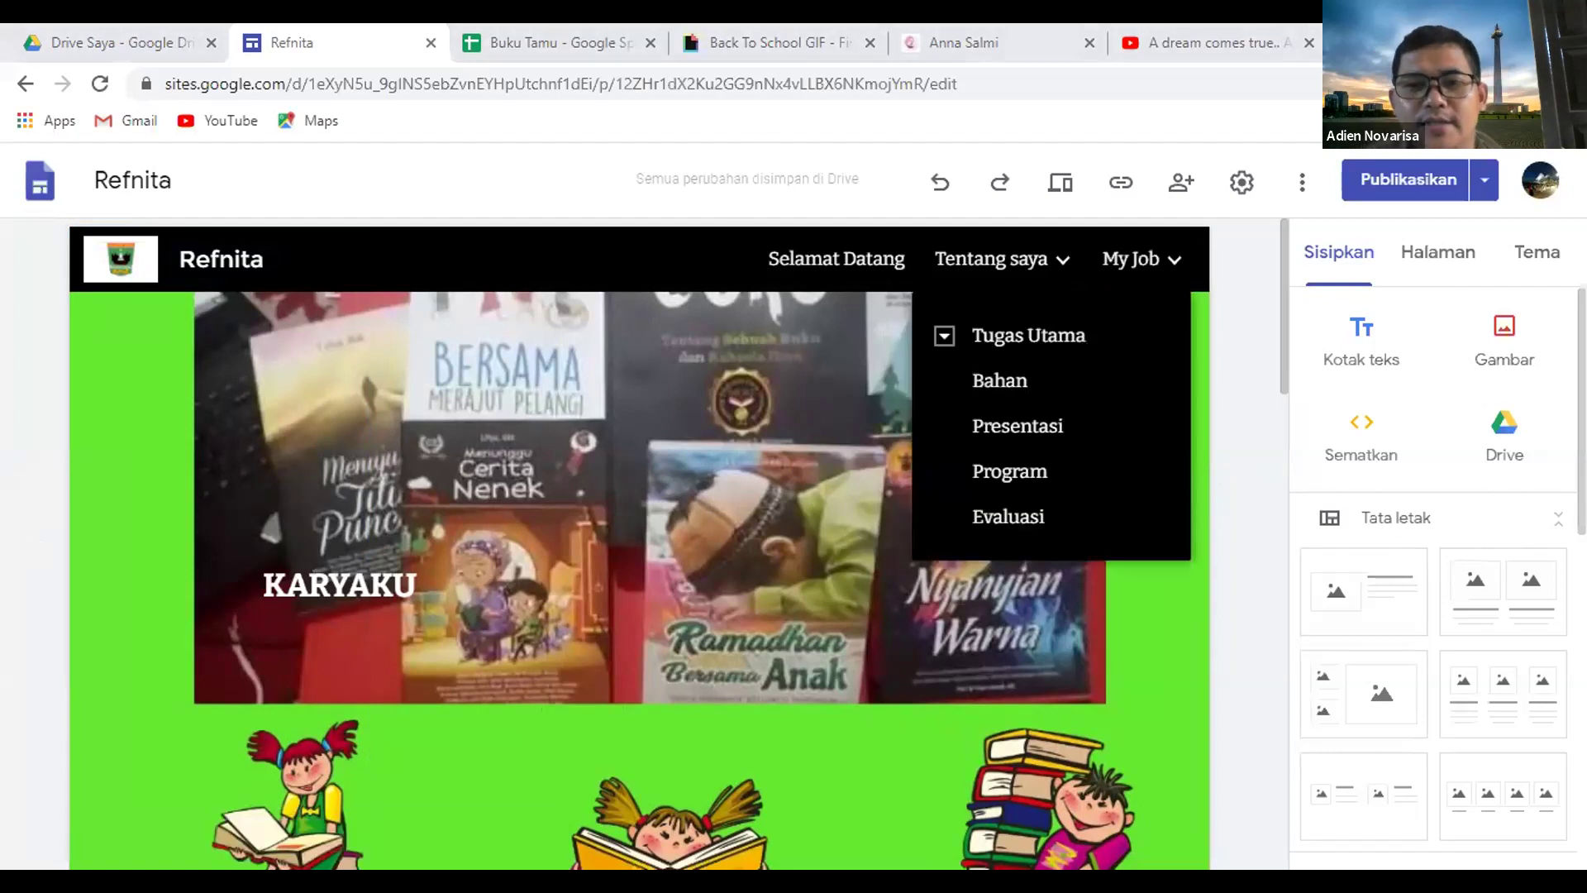
pyautogui.click(1404, 175)
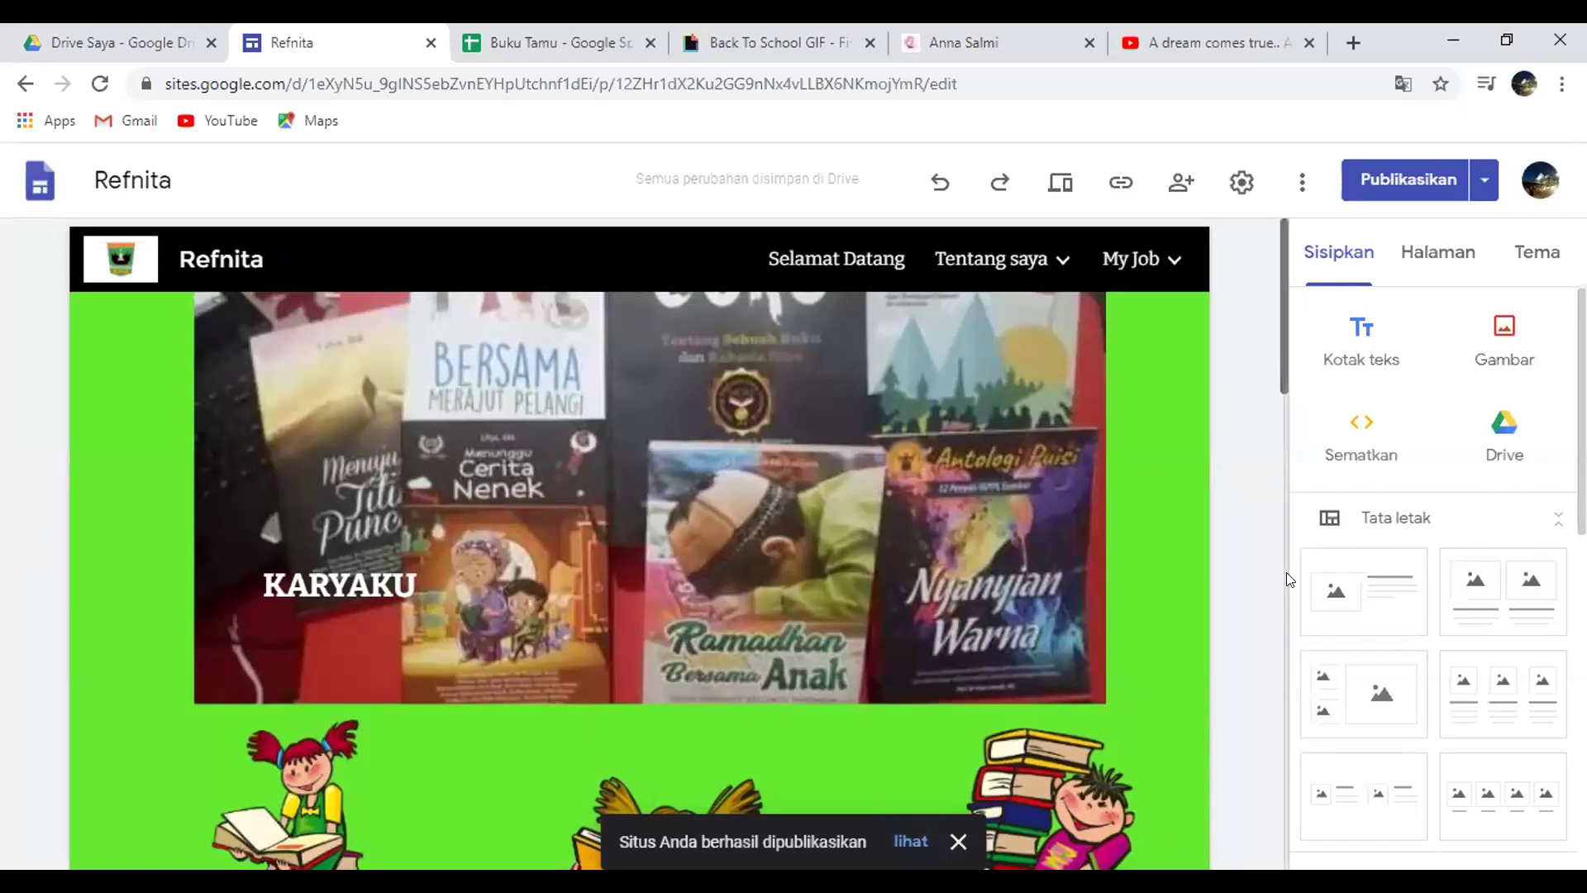
pyautogui.scroll(-15, 1283, 661)
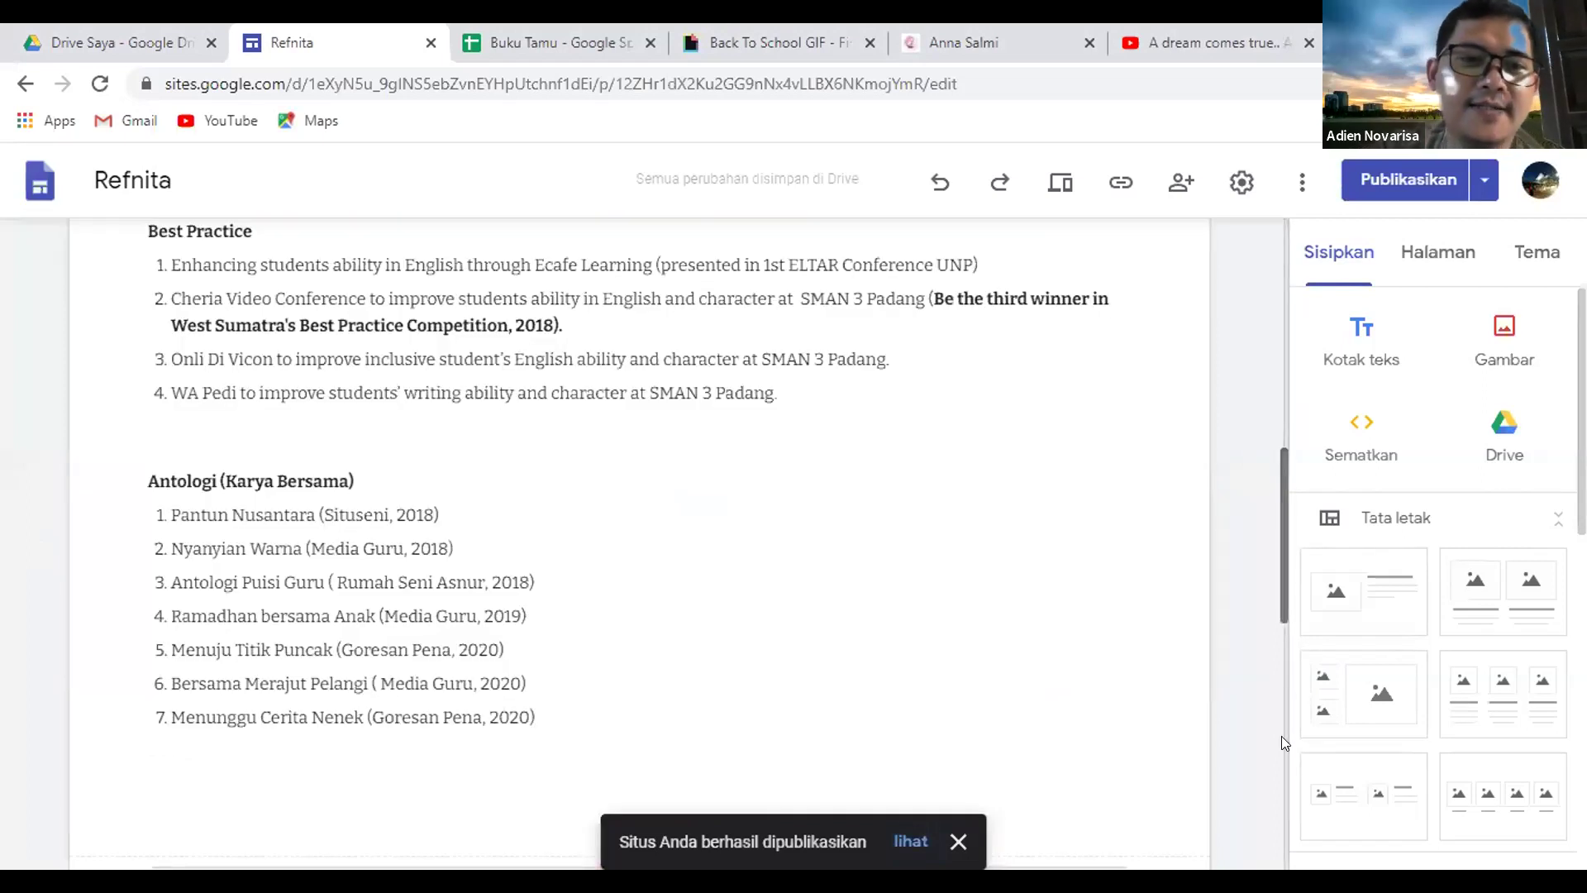
pyautogui.scroll(-1, 1285, 701)
pyautogui.scroll(1, 1285, 700)
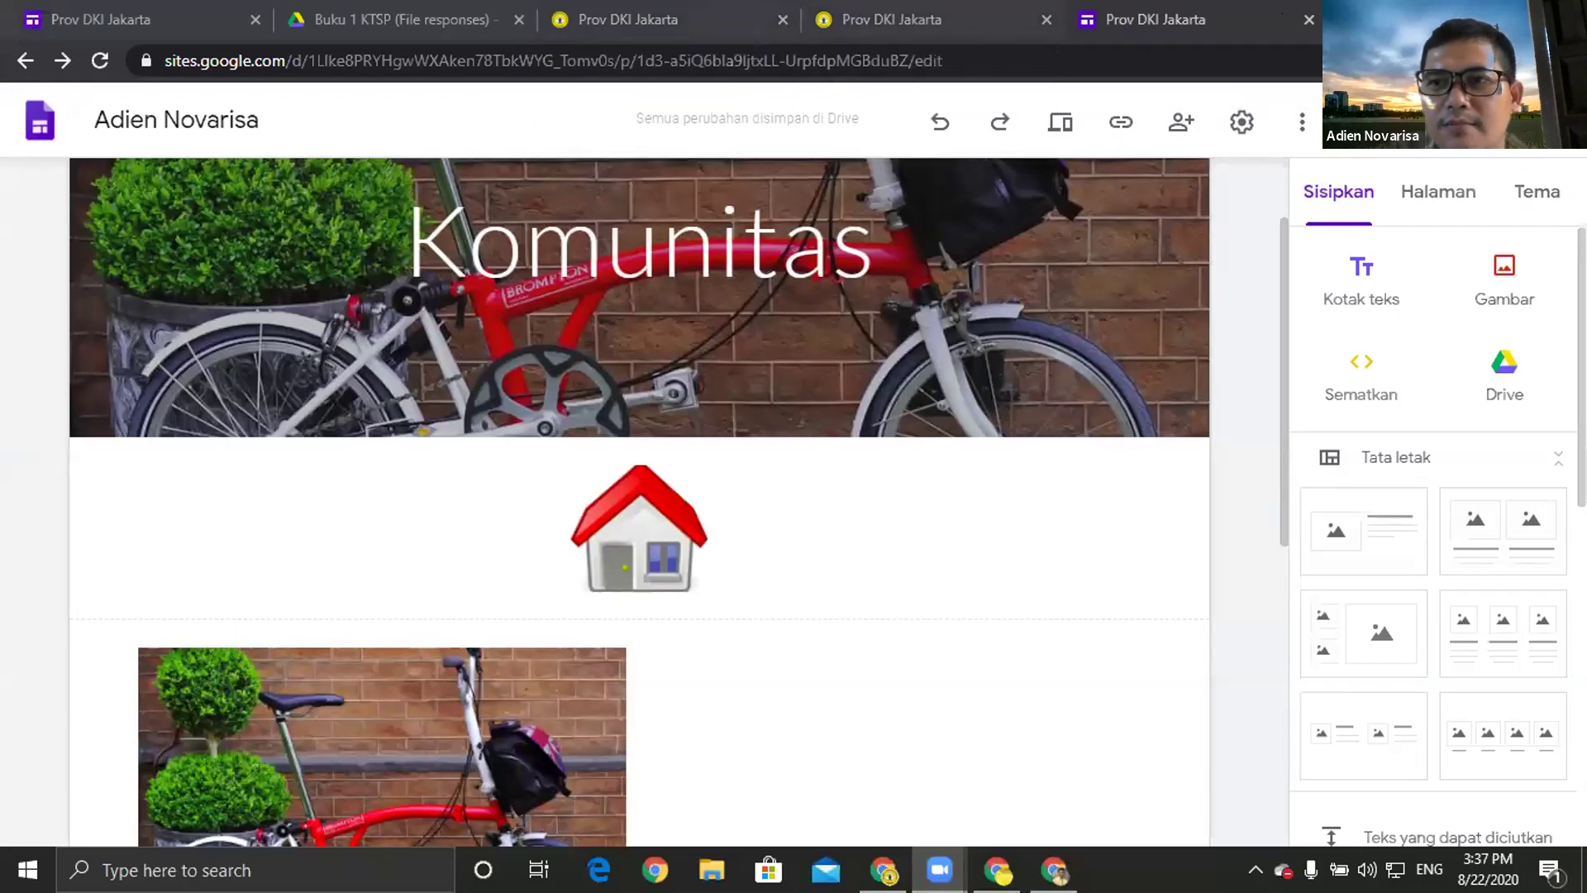
# In a new Chrome tab, open Manage your Google Account from the profile avatar.
pyautogui.hotkey('ctrl', 't')
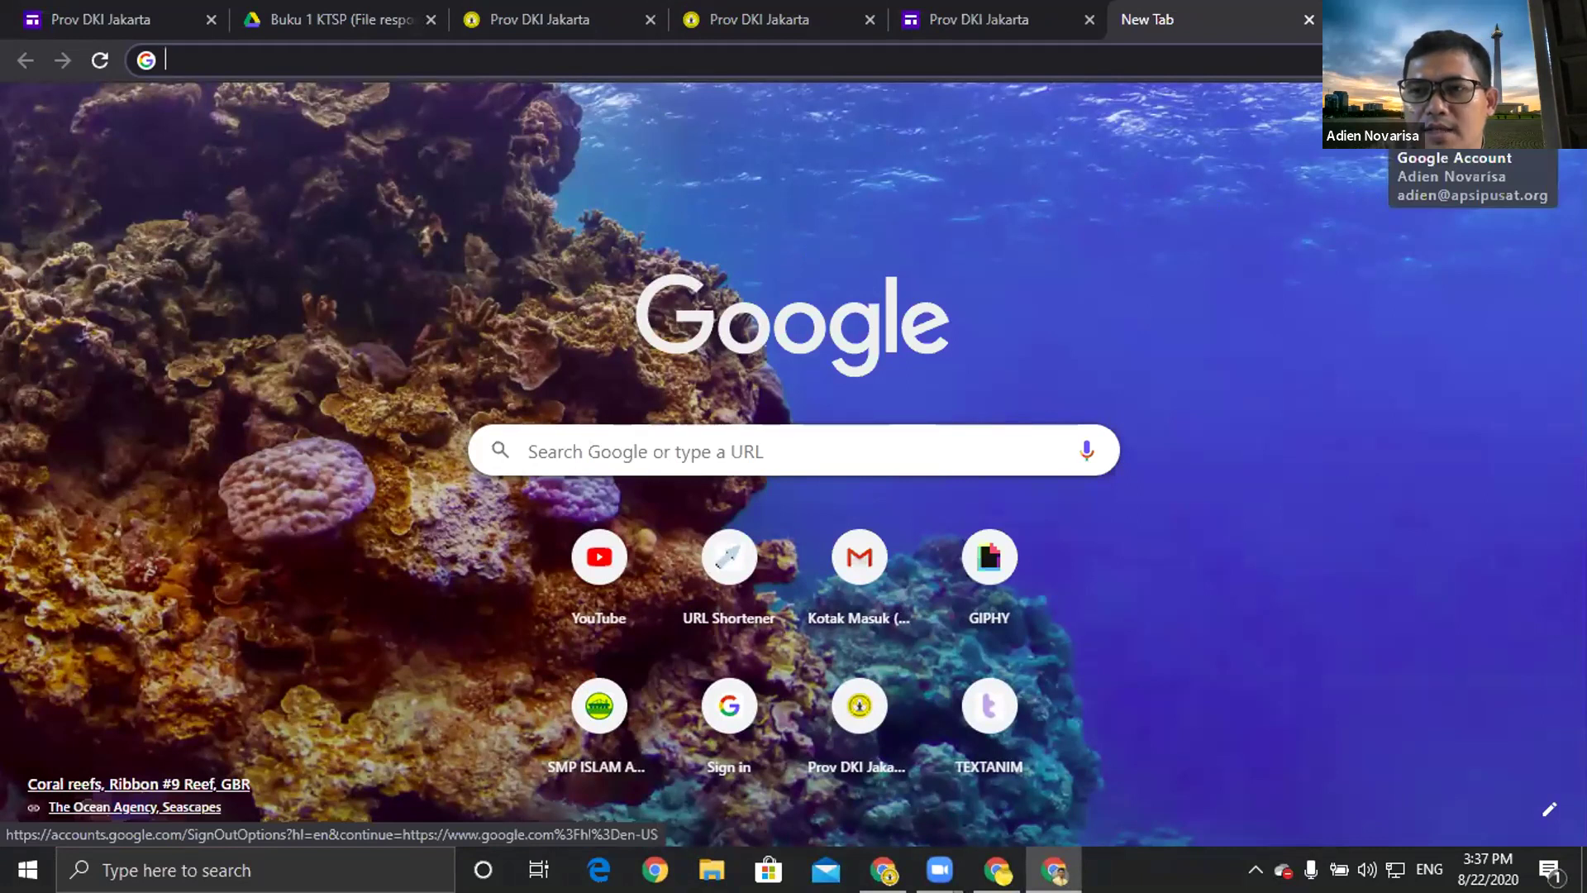
pyautogui.click(1550, 107)
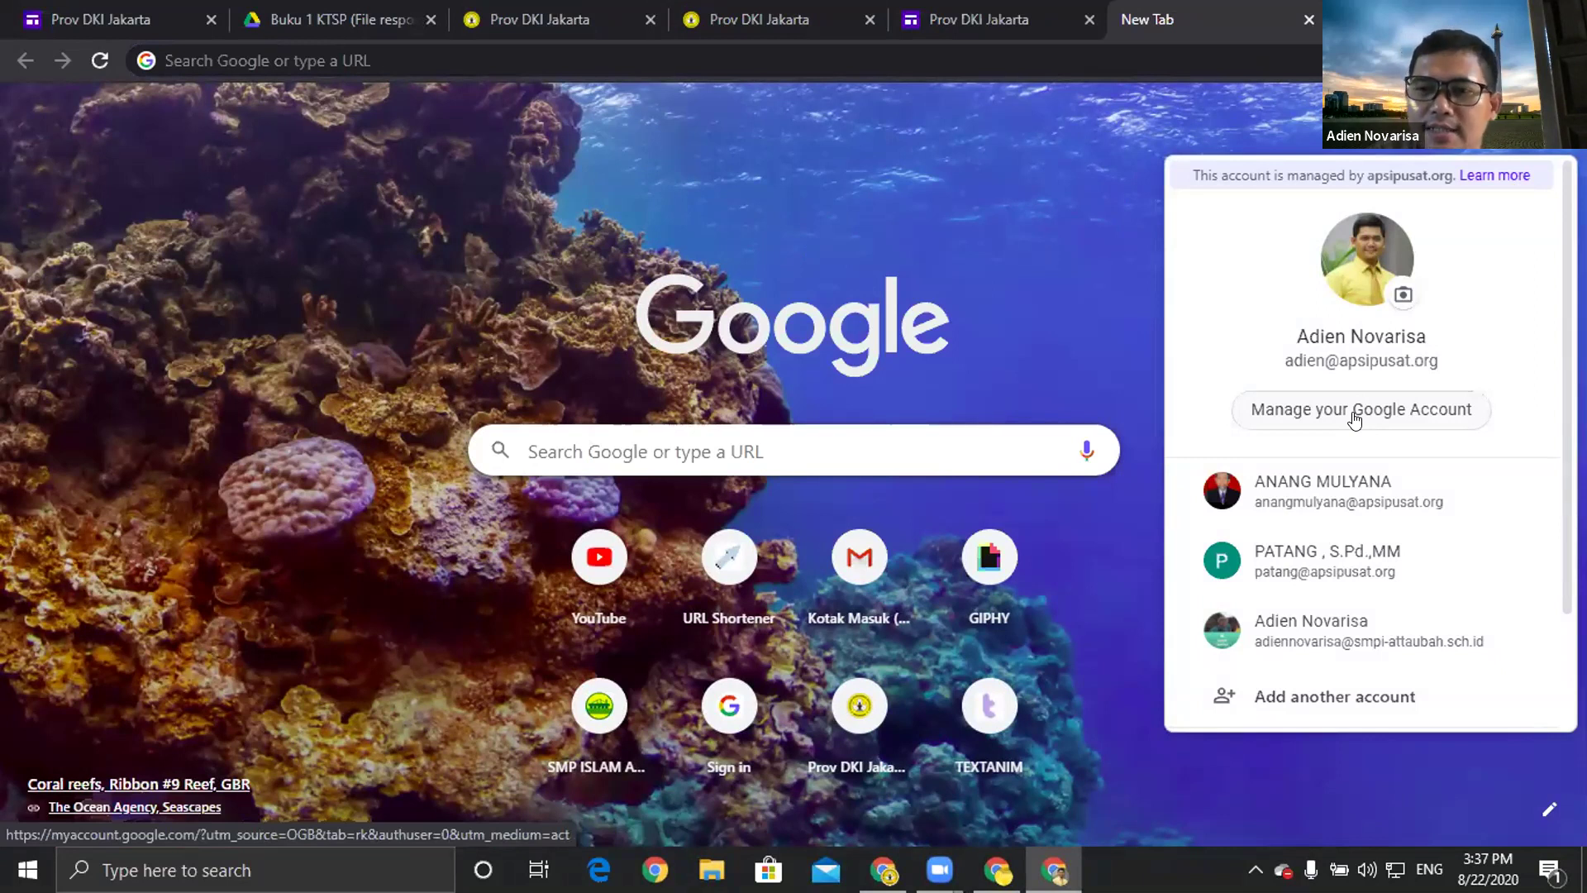
pyautogui.click(1354, 417)
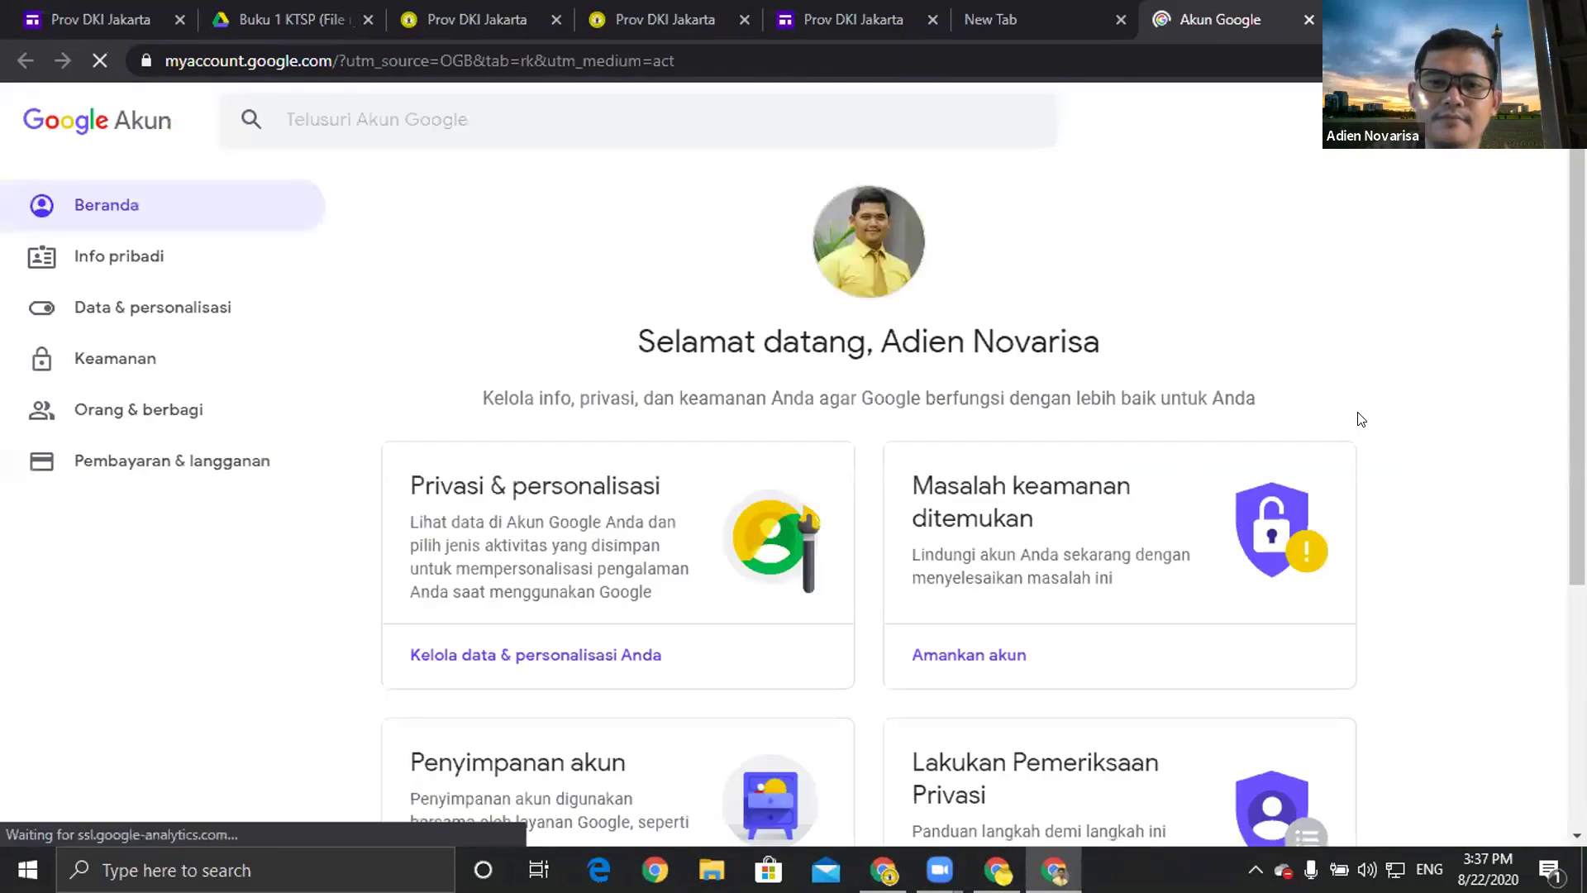
pyautogui.click(147, 255)
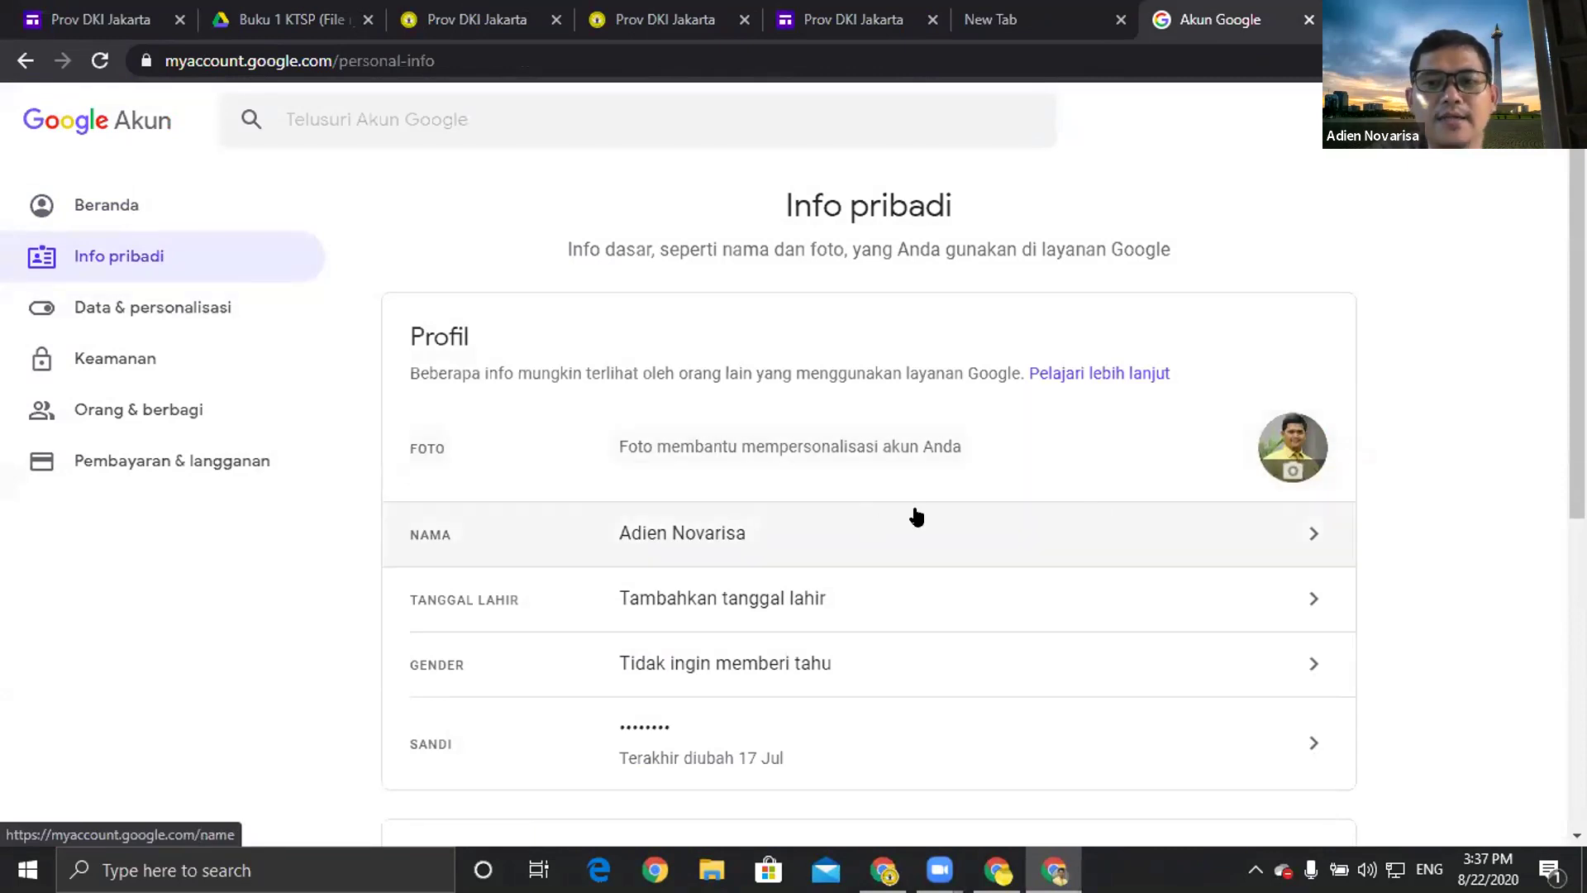
pyautogui.click(1295, 476)
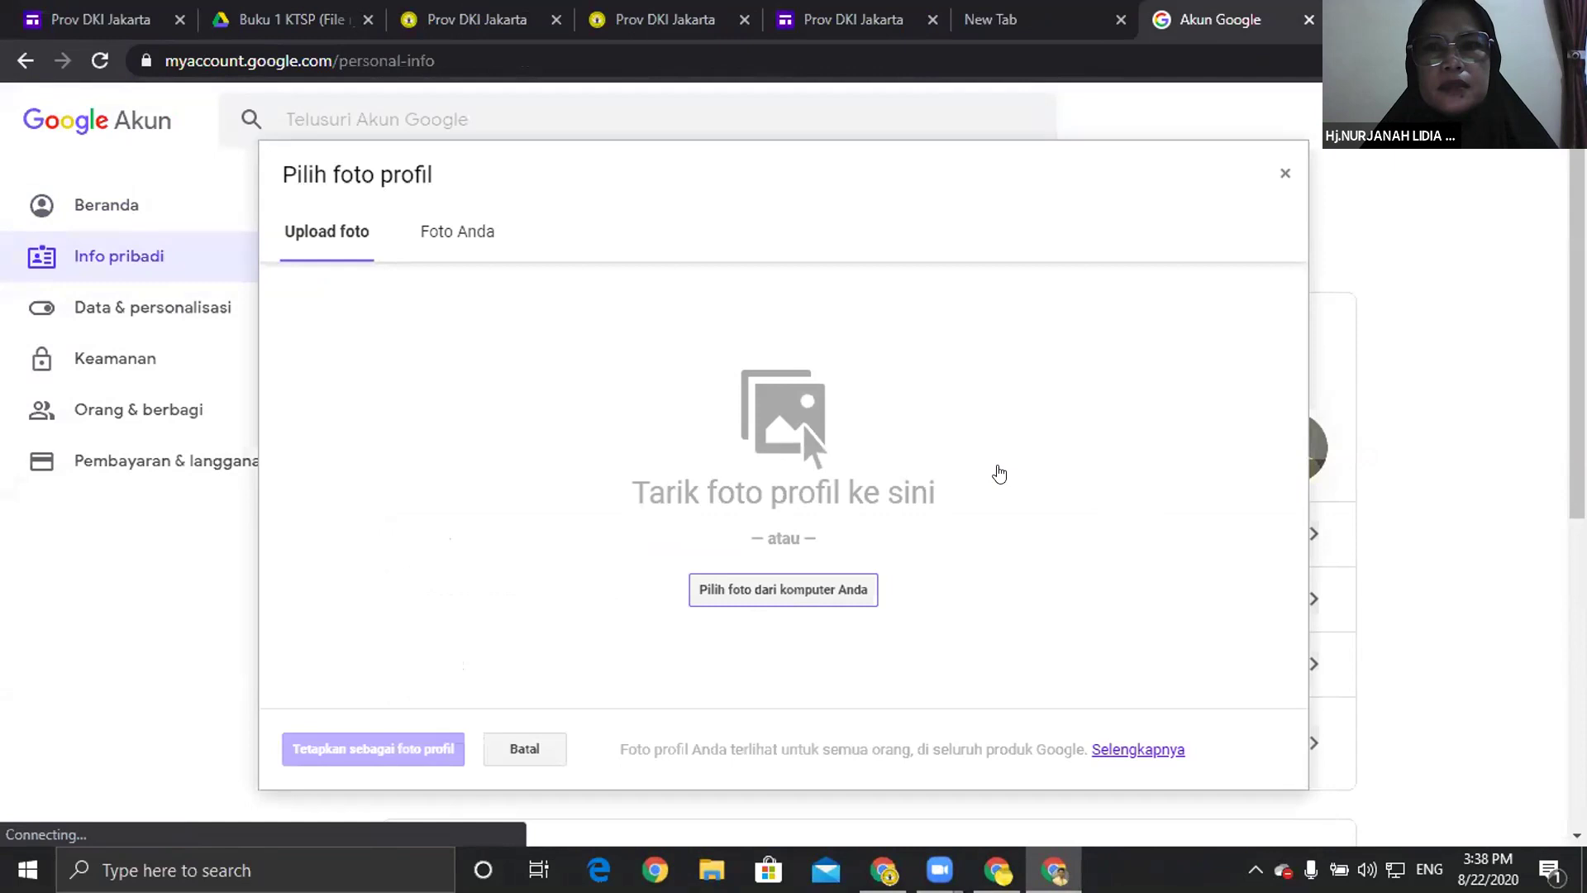
pyautogui.click(815, 579)
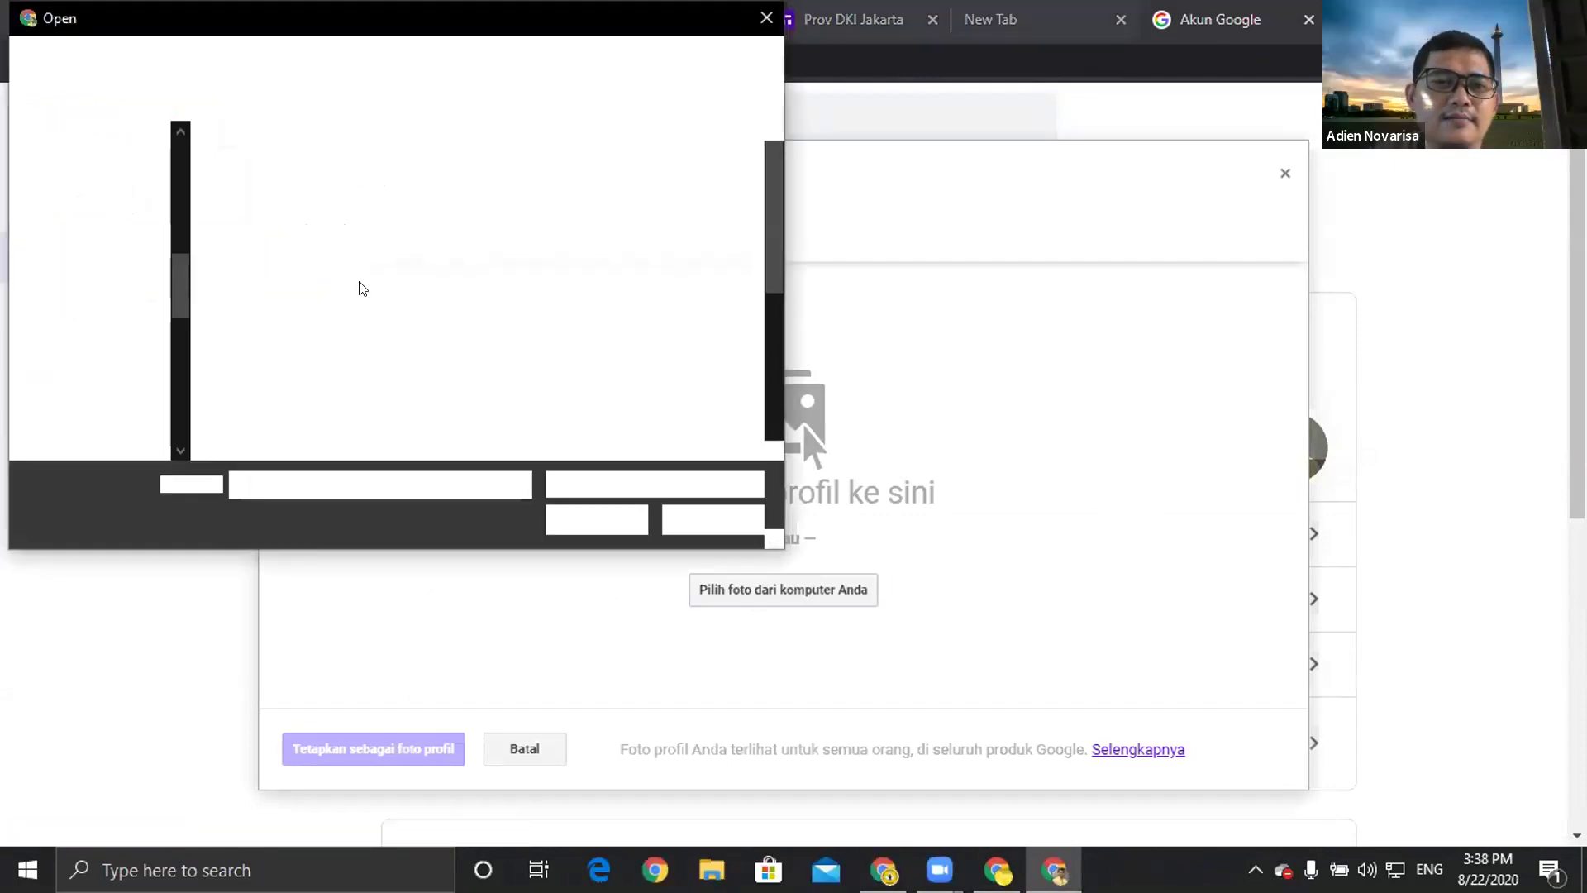
pyautogui.click(765, 25)
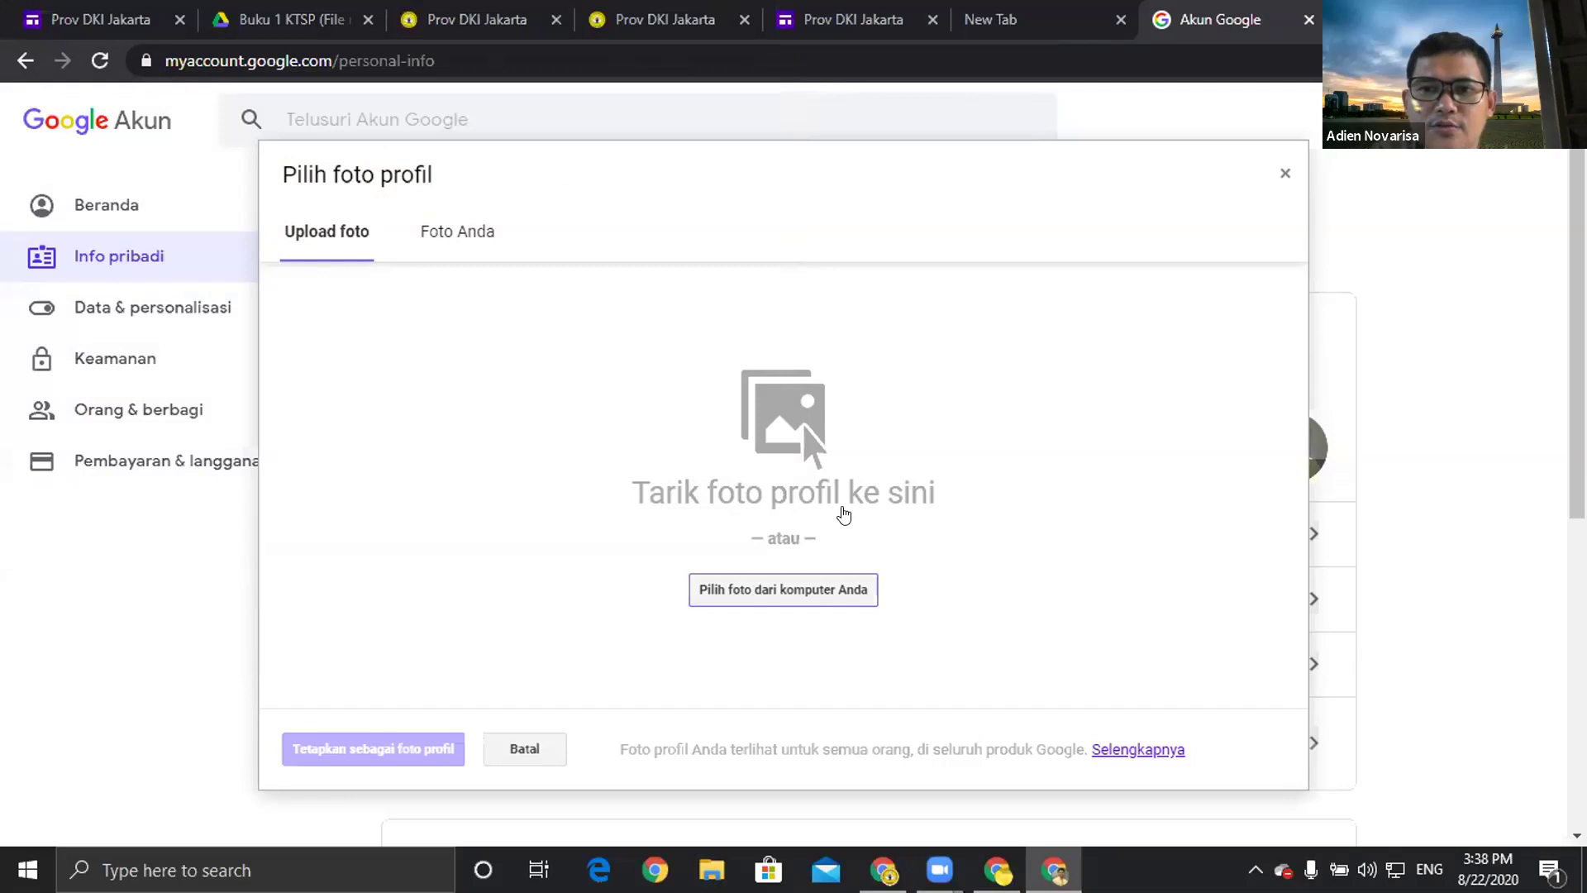
pyautogui.press('Escape')
pyautogui.scroll(-5, 581, 539)
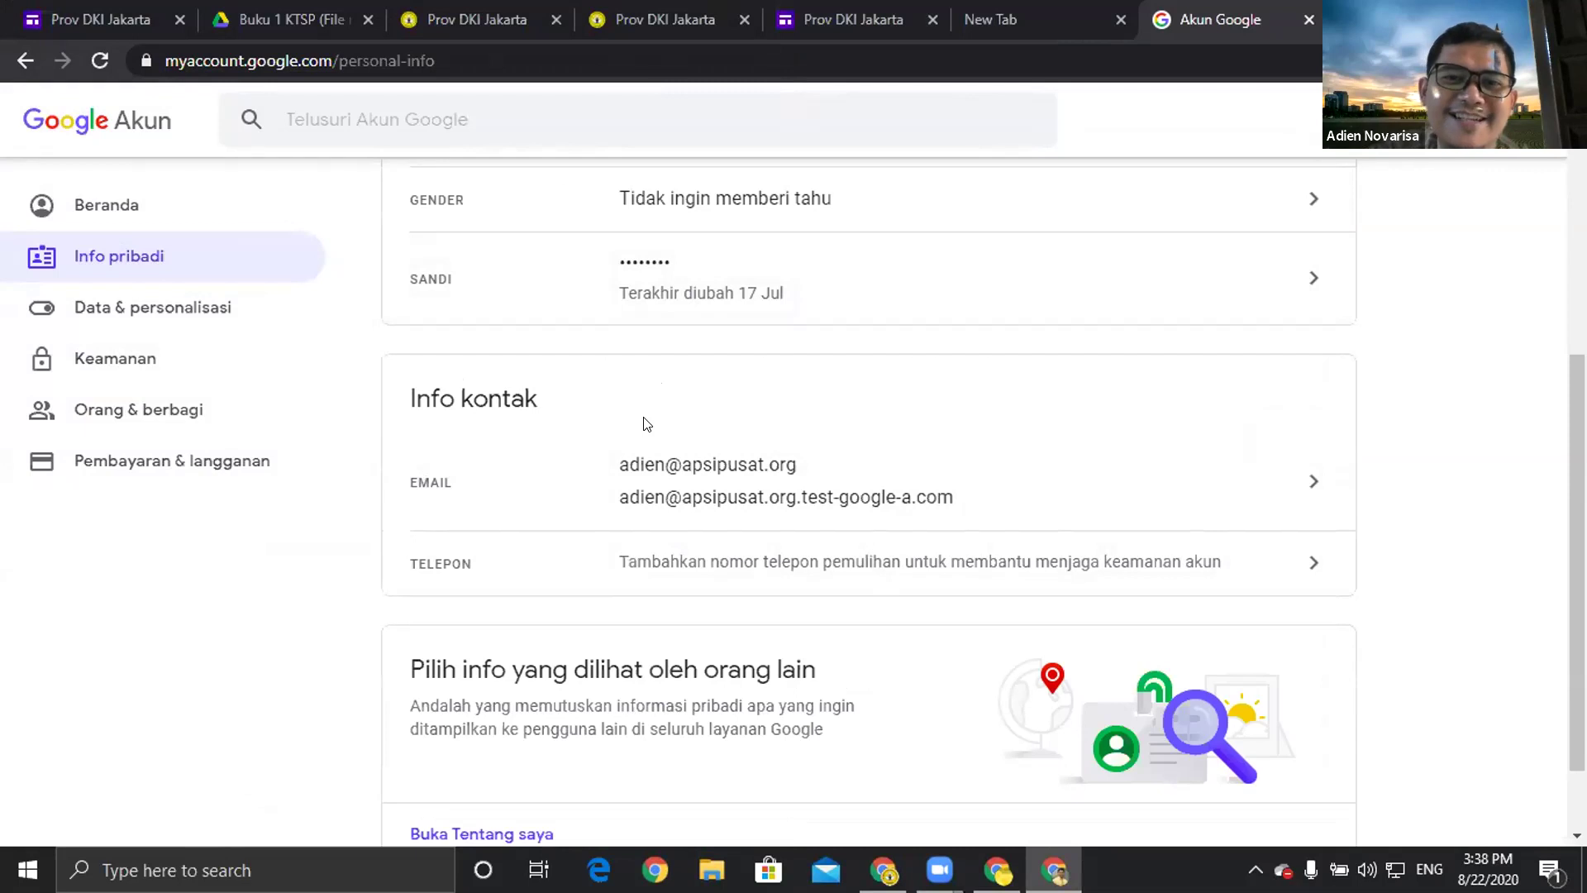
# Scroll through the Info pribadi page, then open a new tab on Google's start page.
pyautogui.scroll(3, 718, 457)
pyautogui.scroll(2, 717, 457)
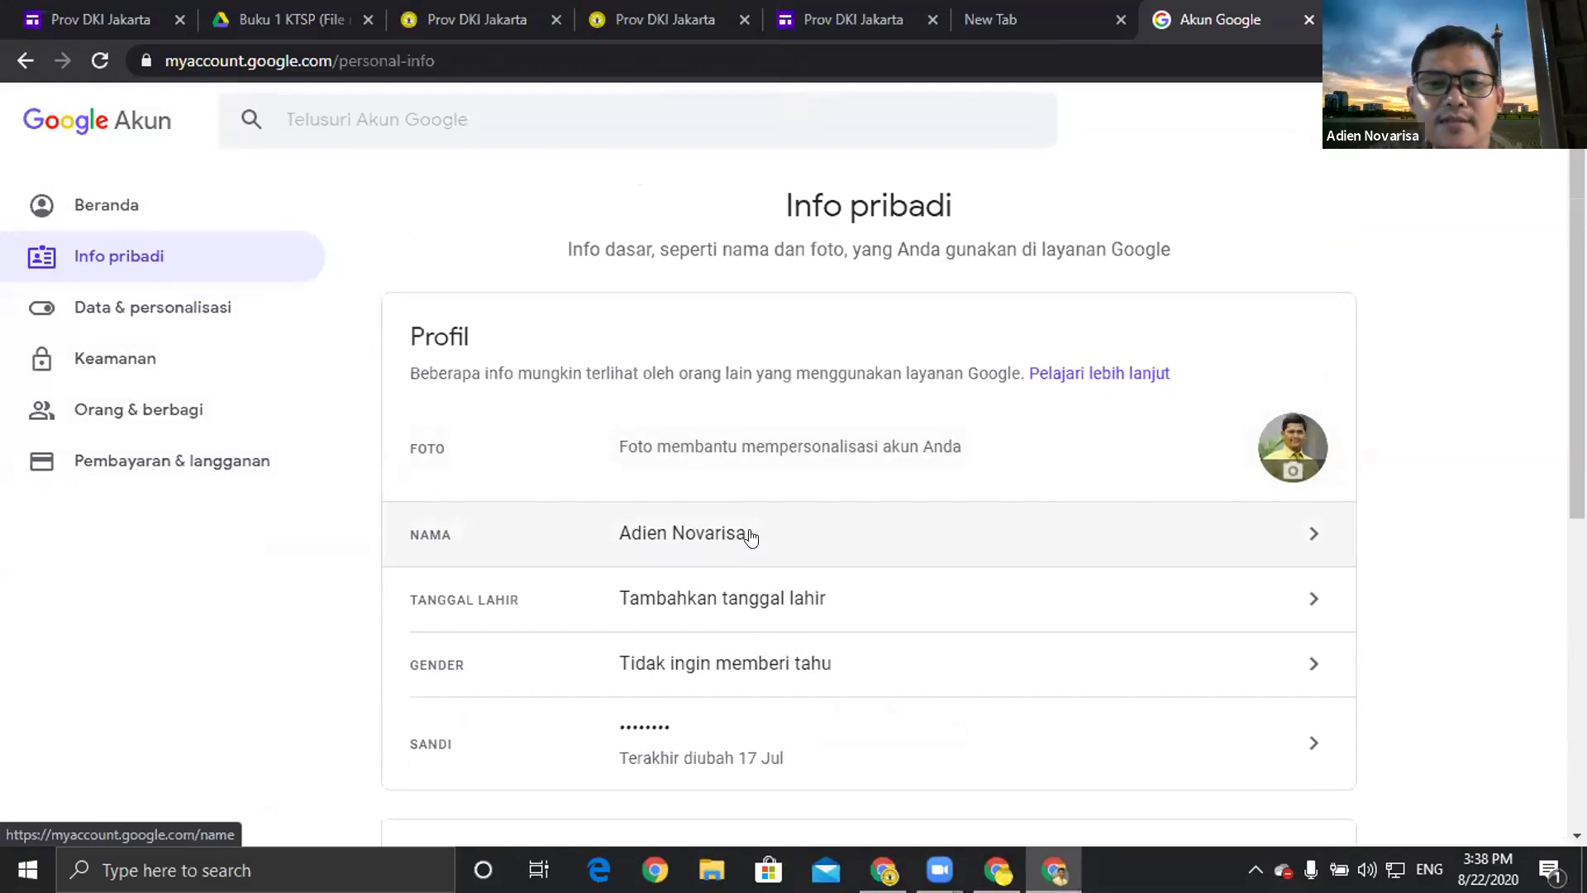
pyautogui.scroll(-1, 723, 705)
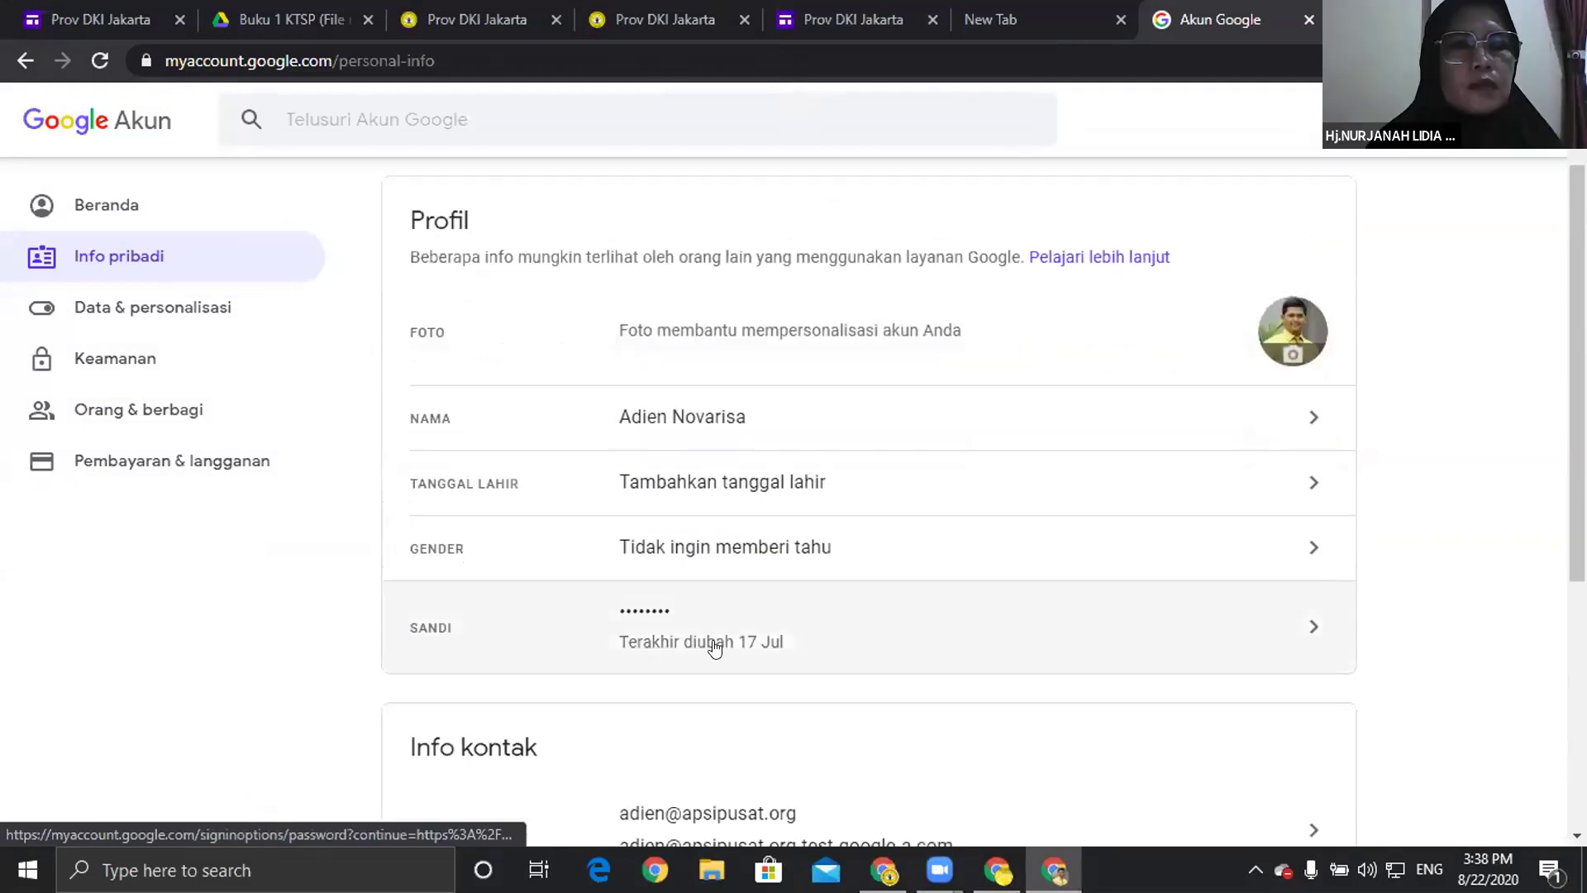
pyautogui.scroll(-3, 716, 648)
pyautogui.scroll(4, 248, 351)
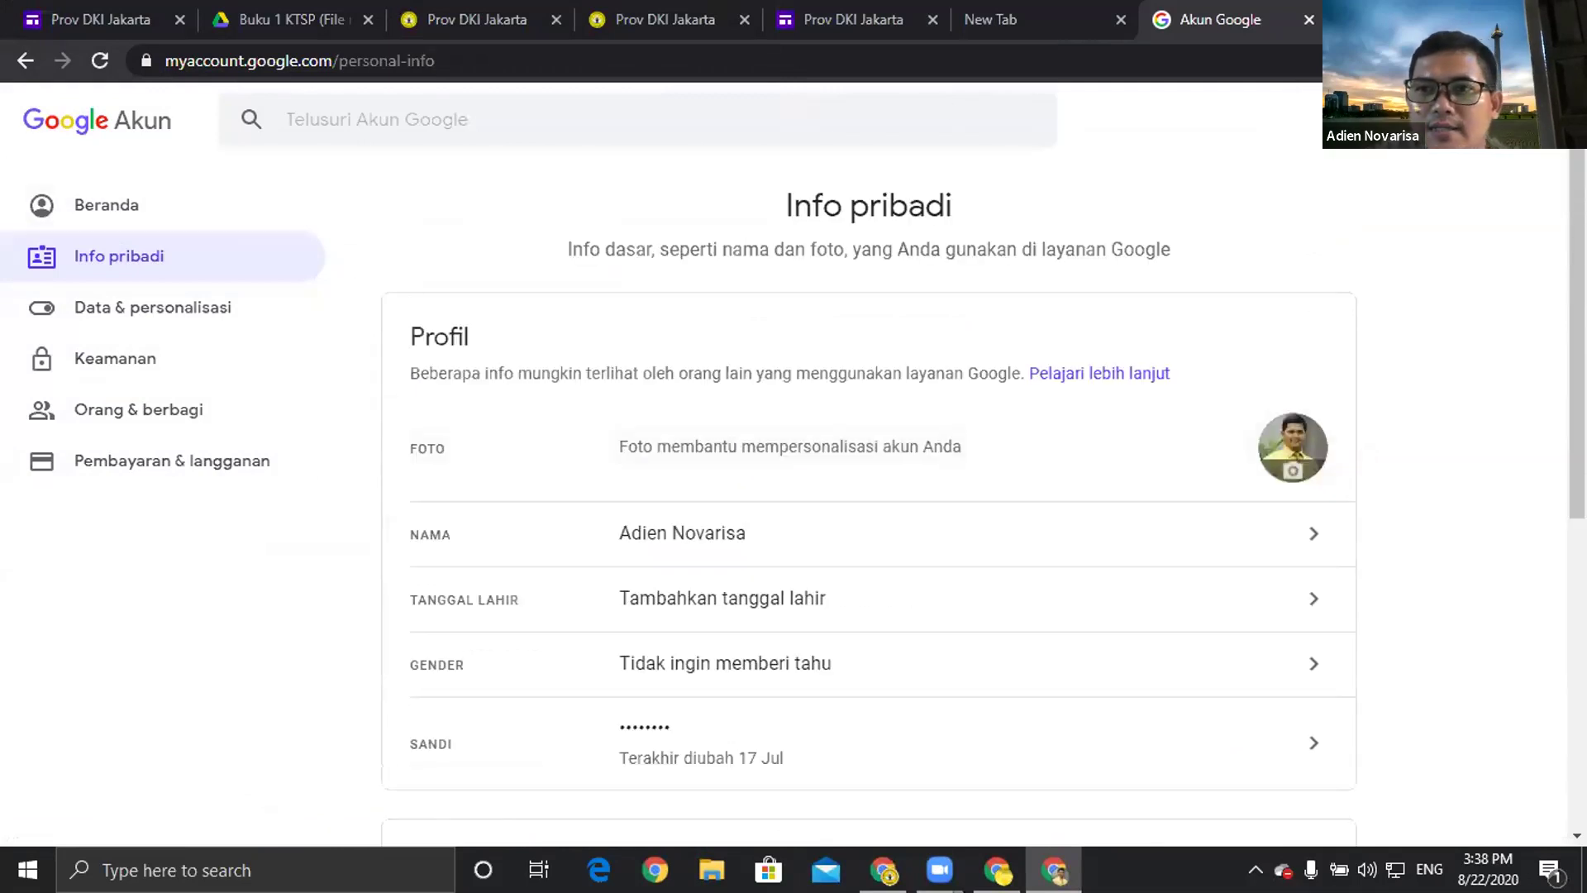
pyautogui.hotkey('ctrl', 't')
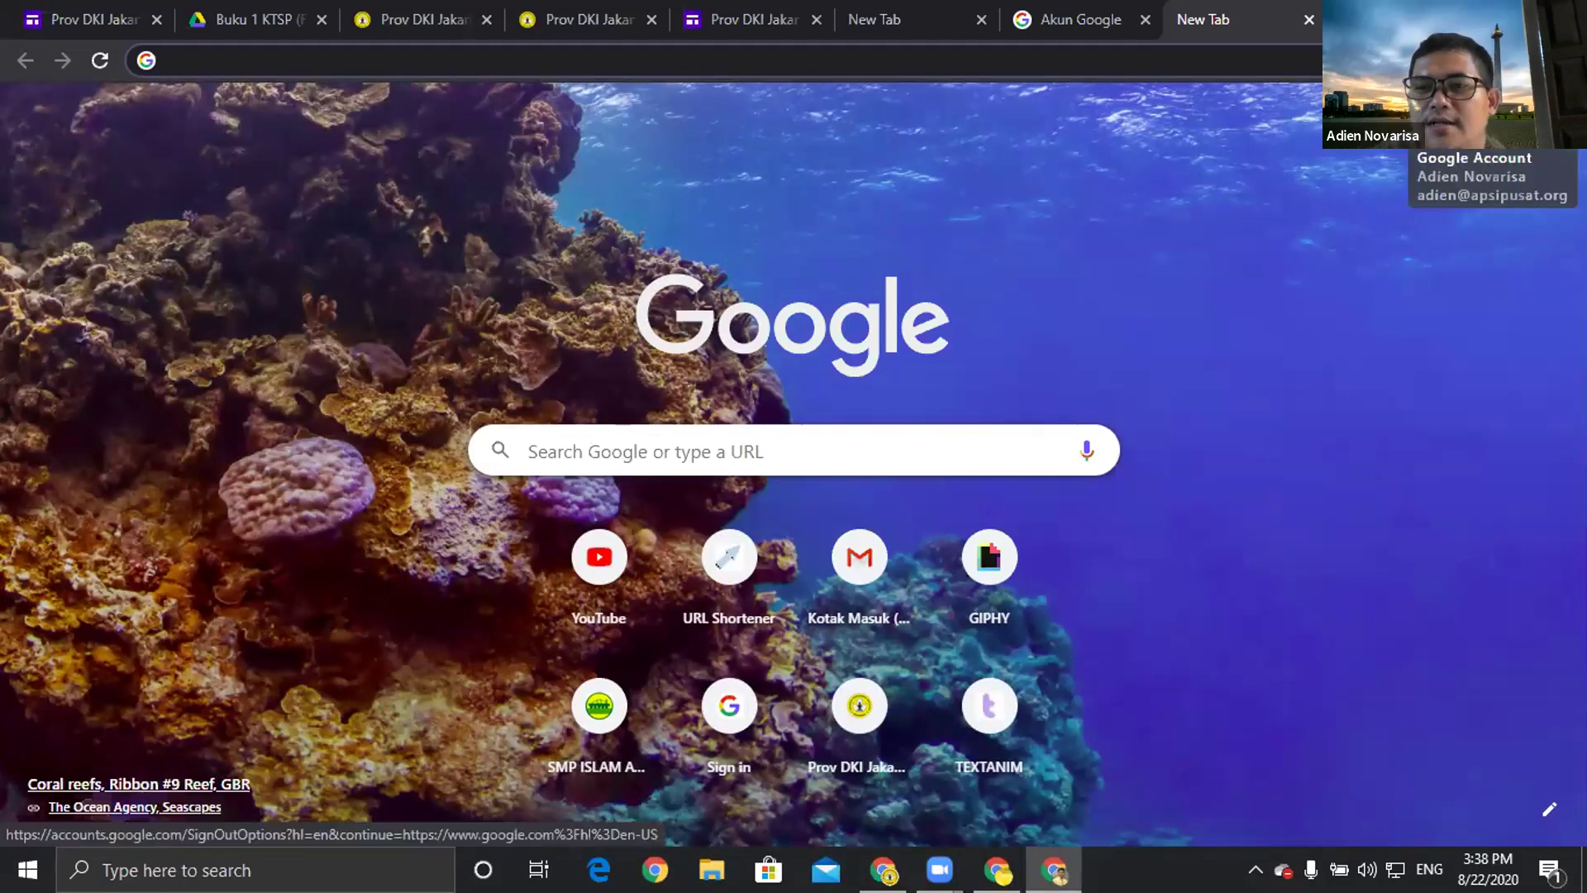
# Go through 'Manage your Google Account' to Info pribadi and start editing the Nama row.
pyautogui.click(1553, 116)
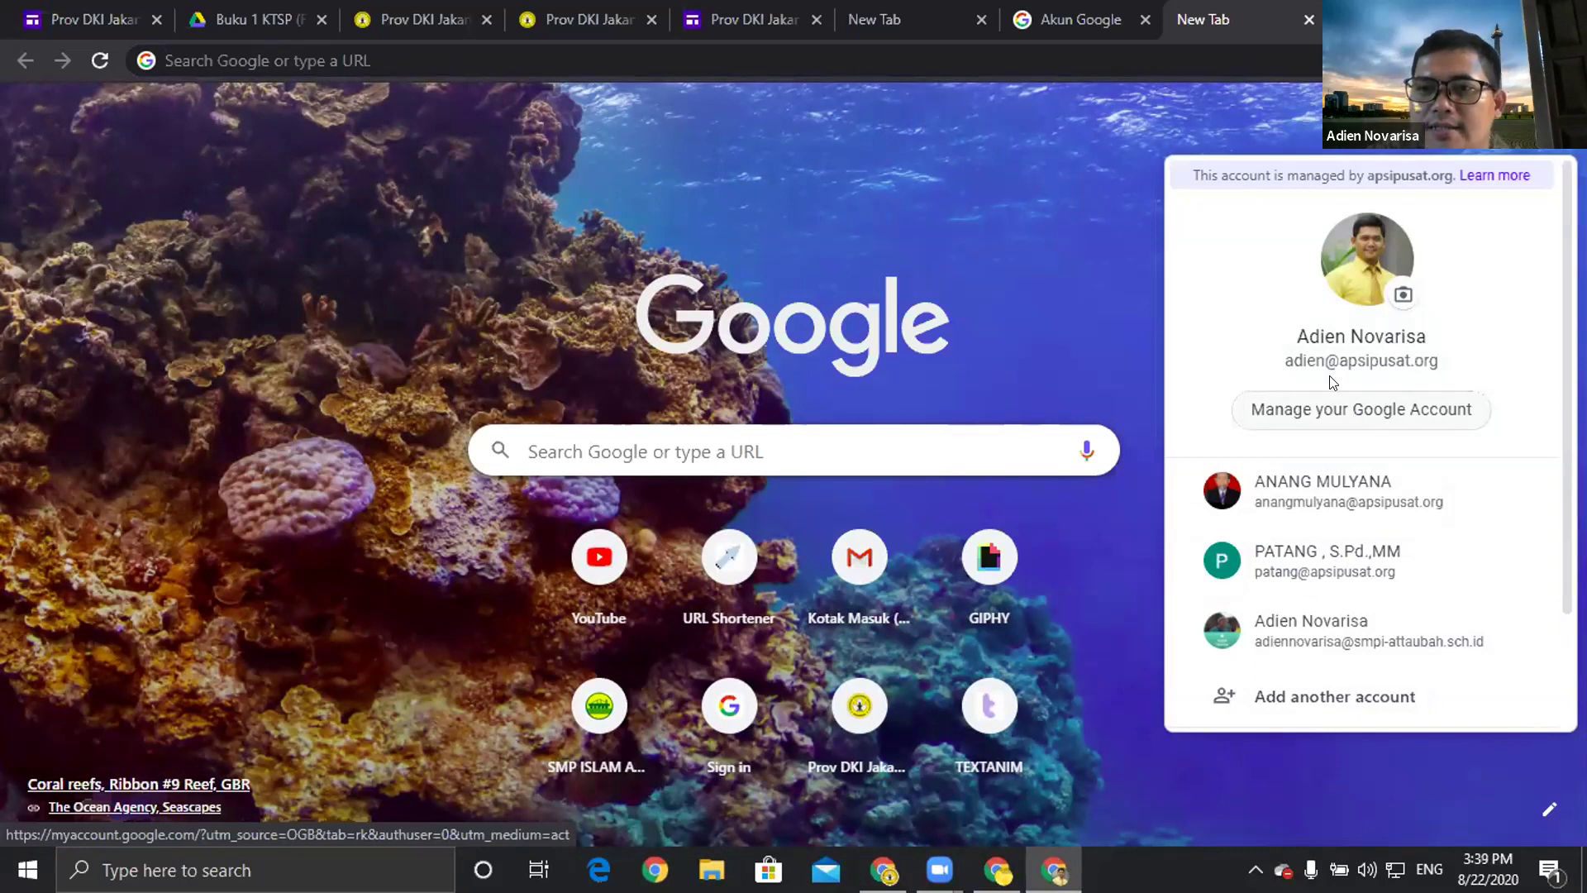
pyautogui.click(1328, 422)
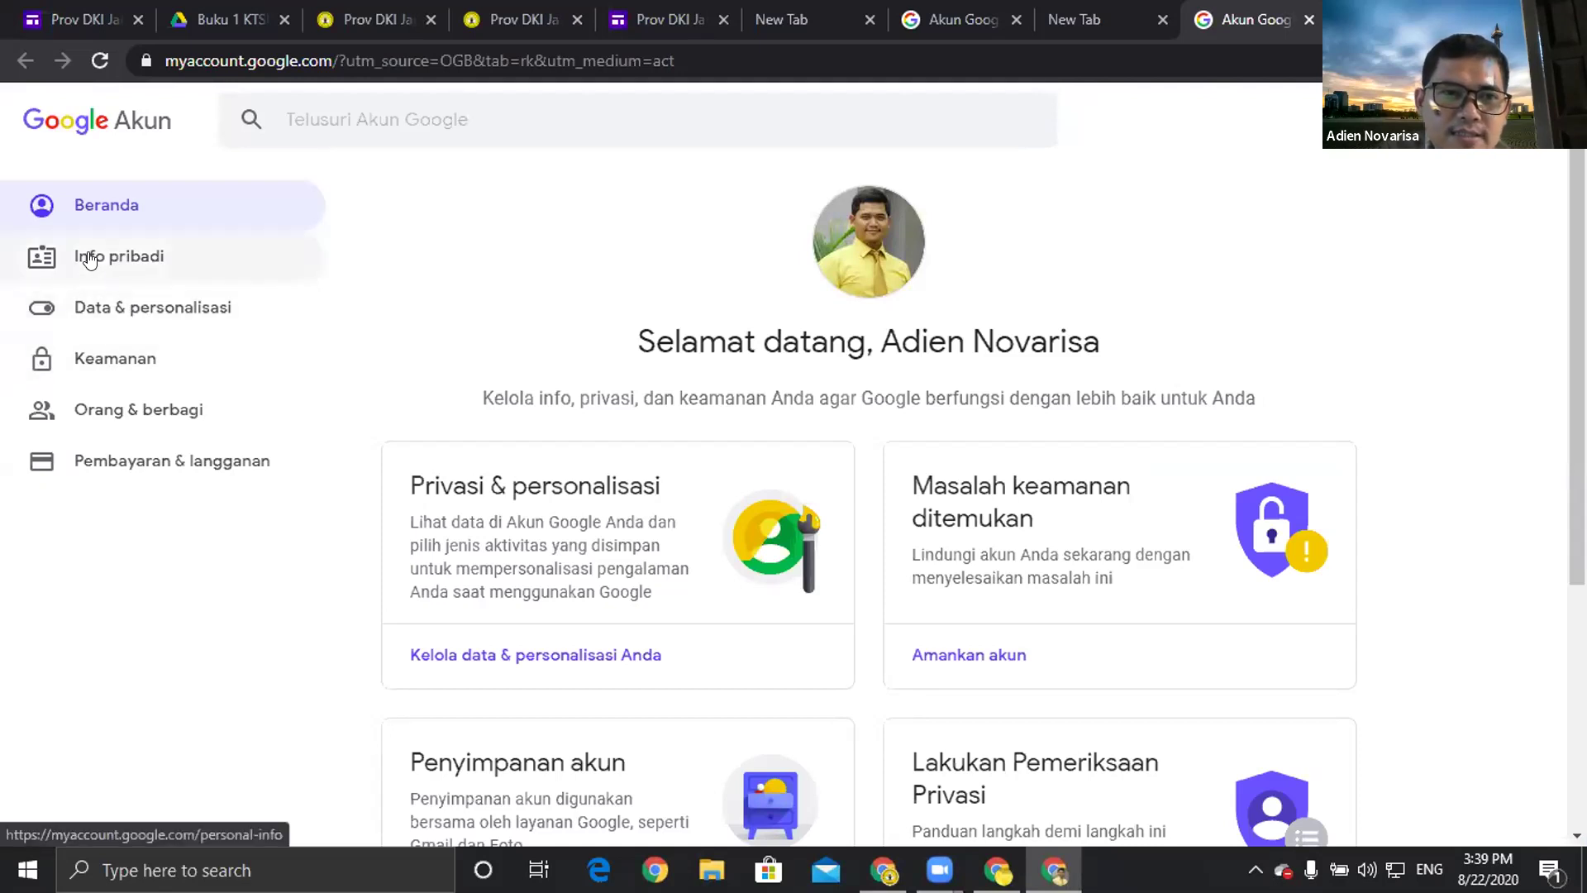
pyautogui.click(91, 259)
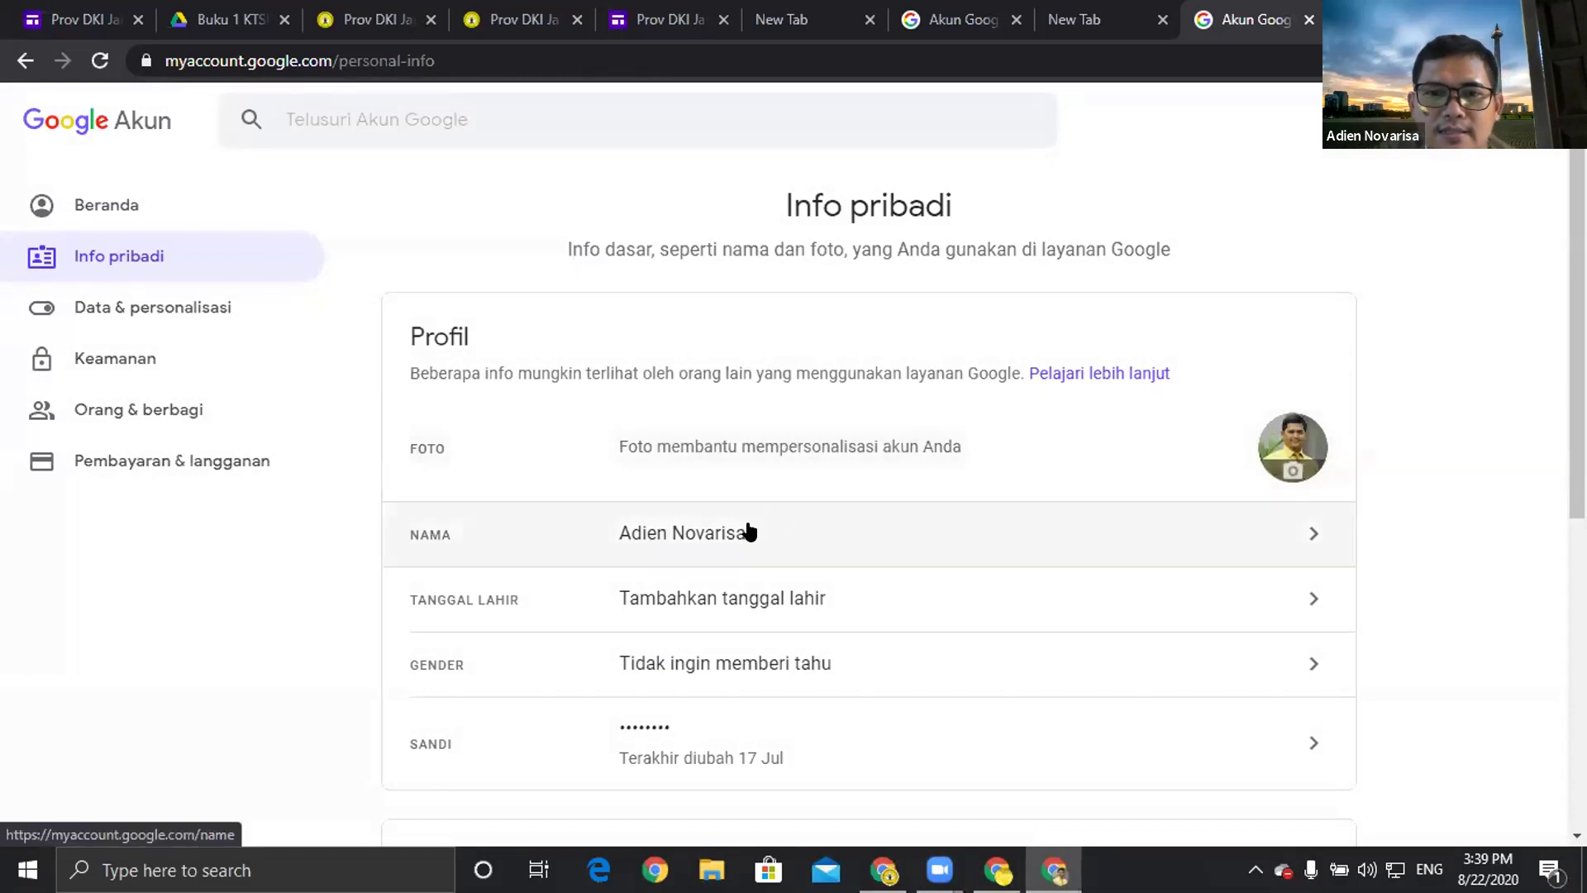
pyautogui.click(749, 532)
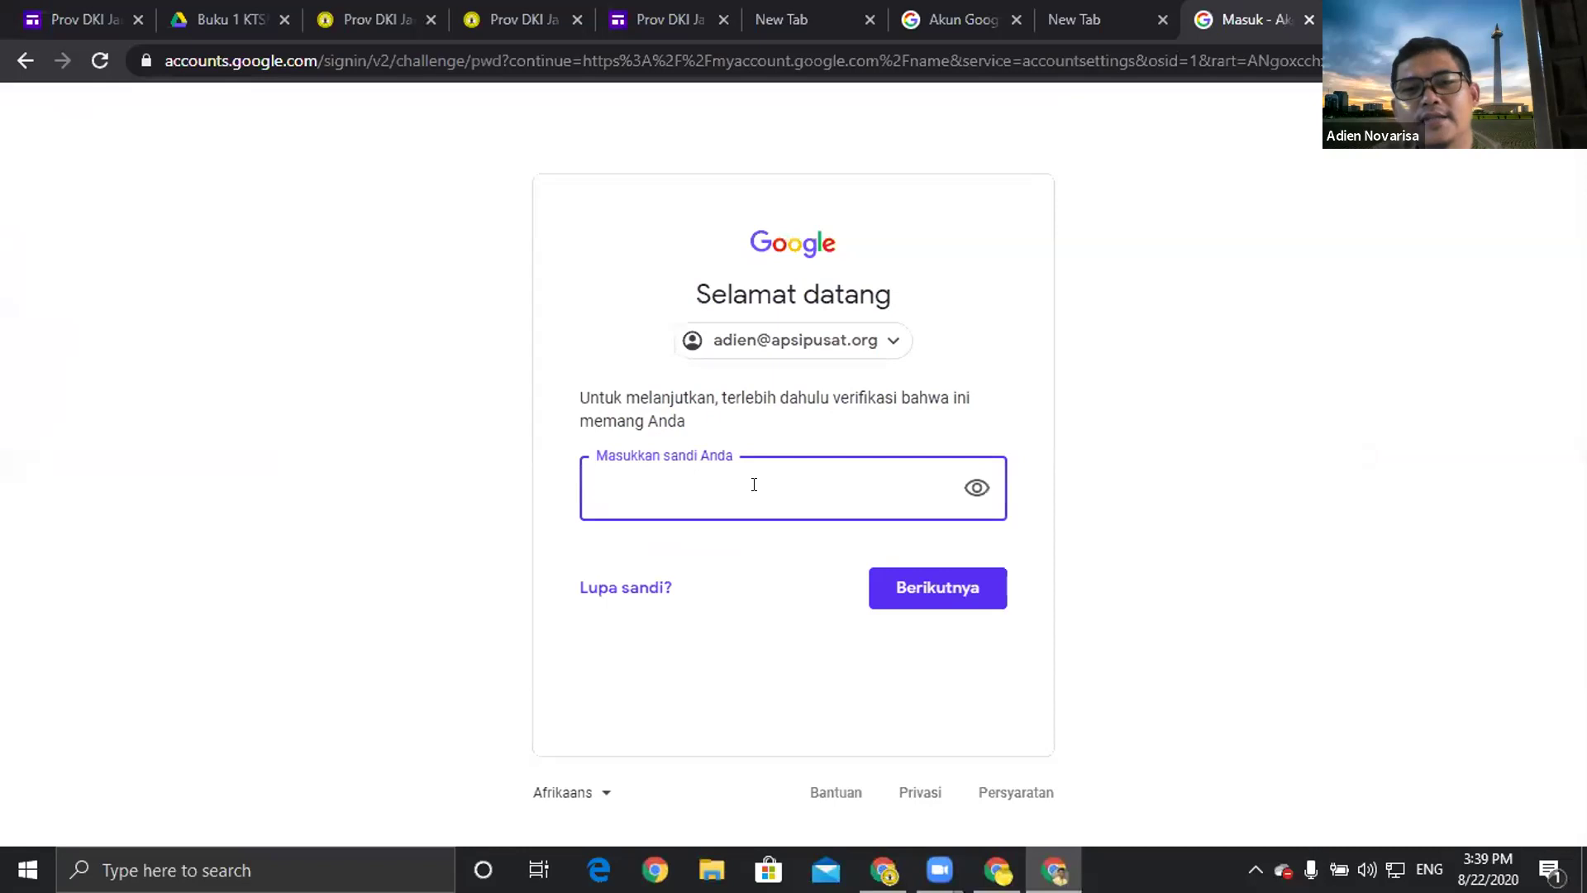
# Close the password sign-in tab, the extra blank tab and the account tab.
pyautogui.click(1306, 22)
pyautogui.click(1307, 21)
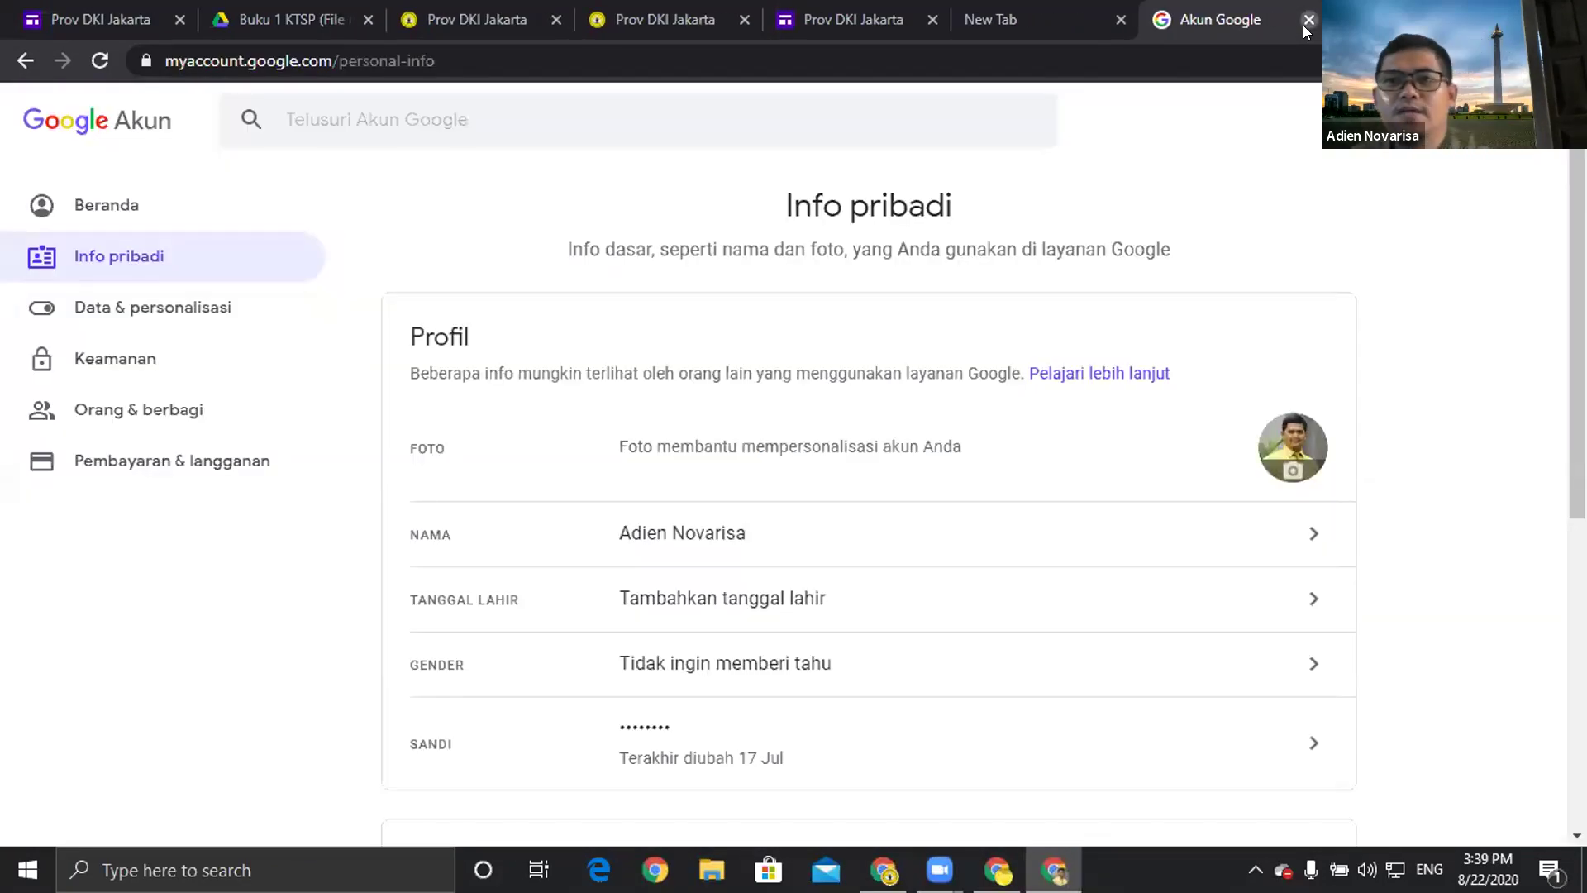
pyautogui.click(1309, 20)
# Close the remaining blank tab to get back to the Komunitas page in the Sites editor.
pyautogui.click(1308, 22)
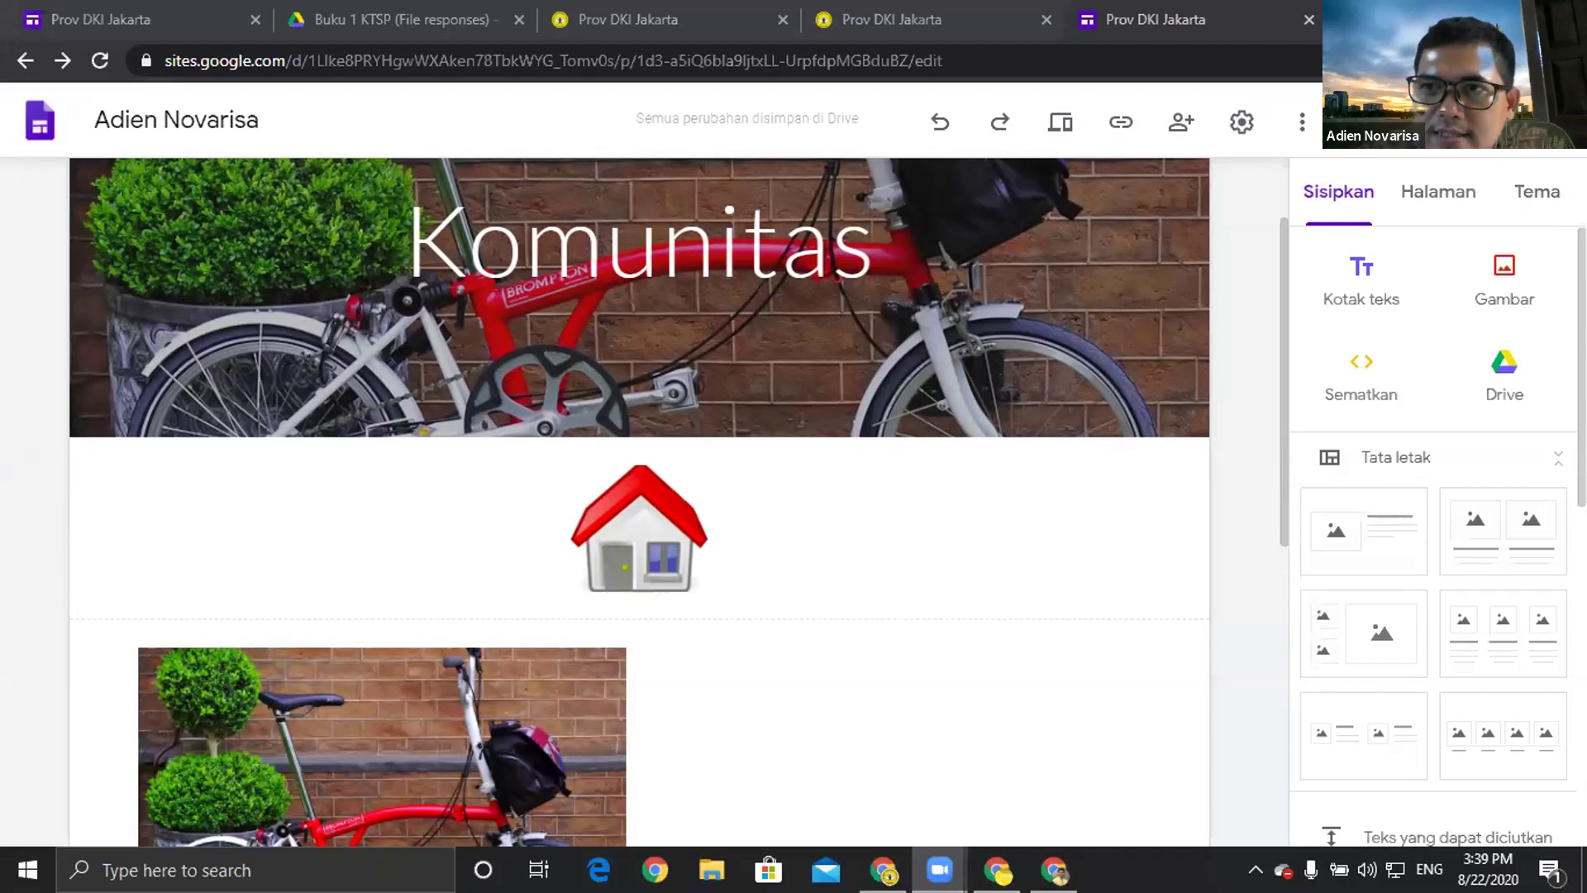
# Open the site from the existing Prov DKI Jakarta desktop shortcut, then close that tab.
pyautogui.press('super+d')
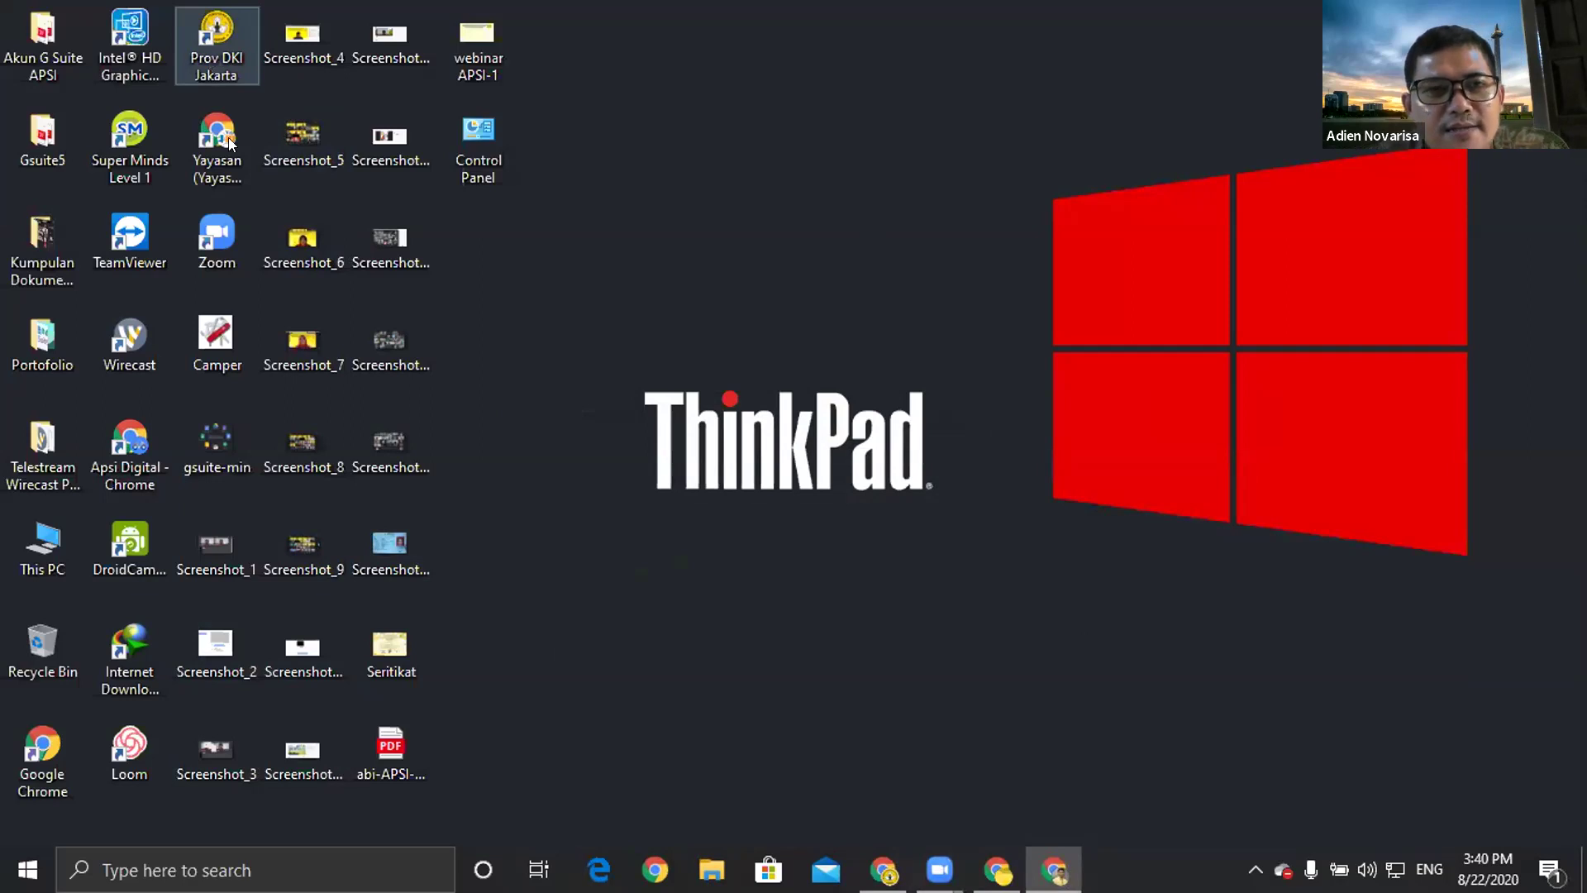
pyautogui.click(207, 59)
pyautogui.doubleClick(208, 62)
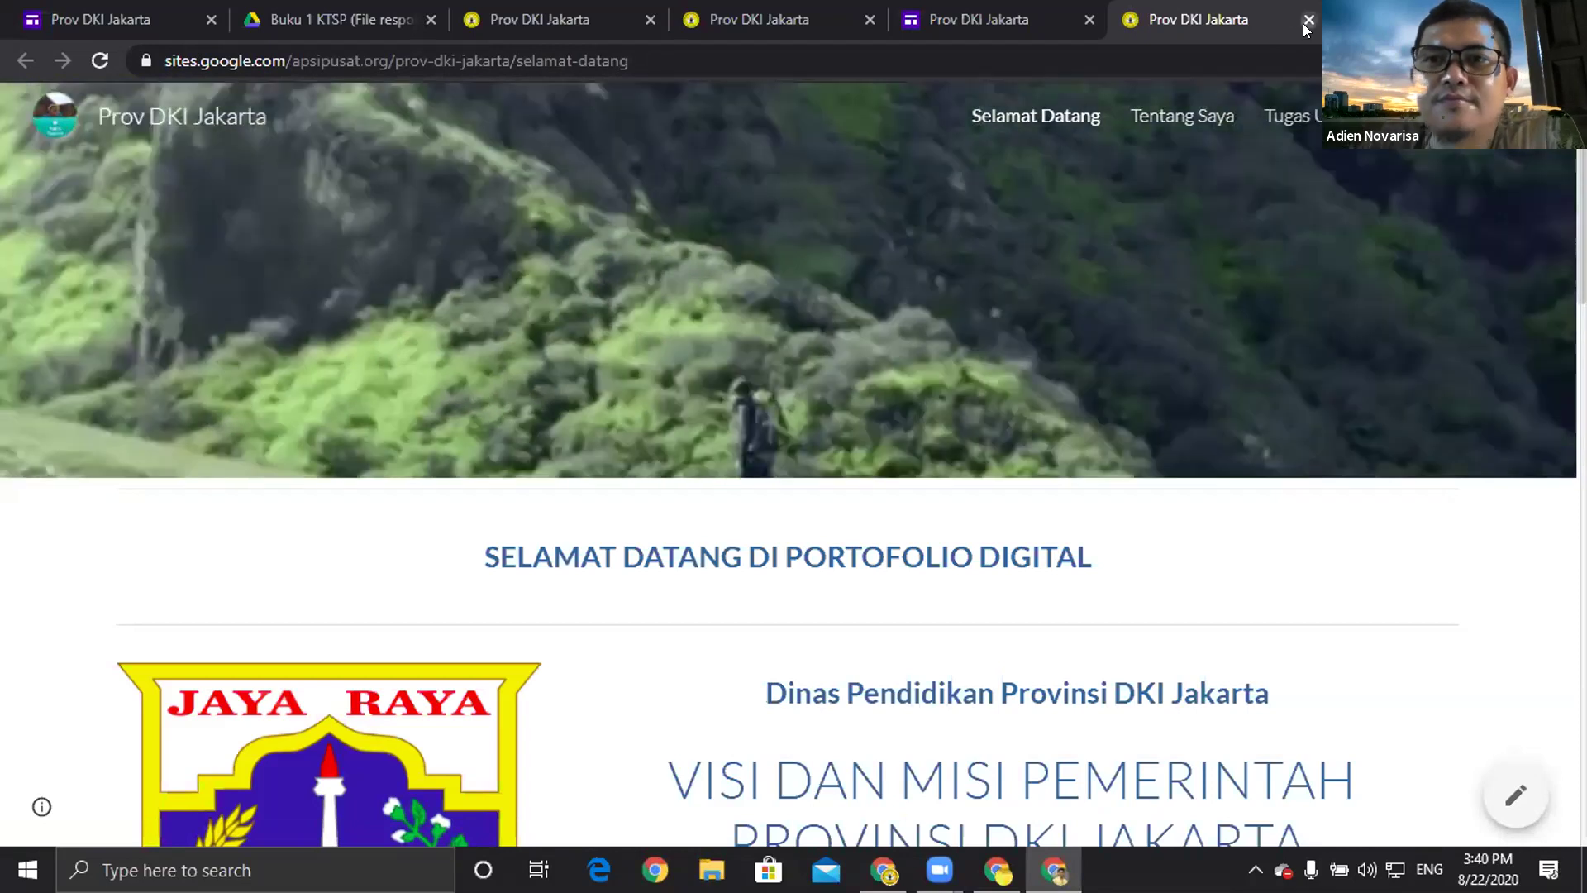
pyautogui.click(1308, 21)
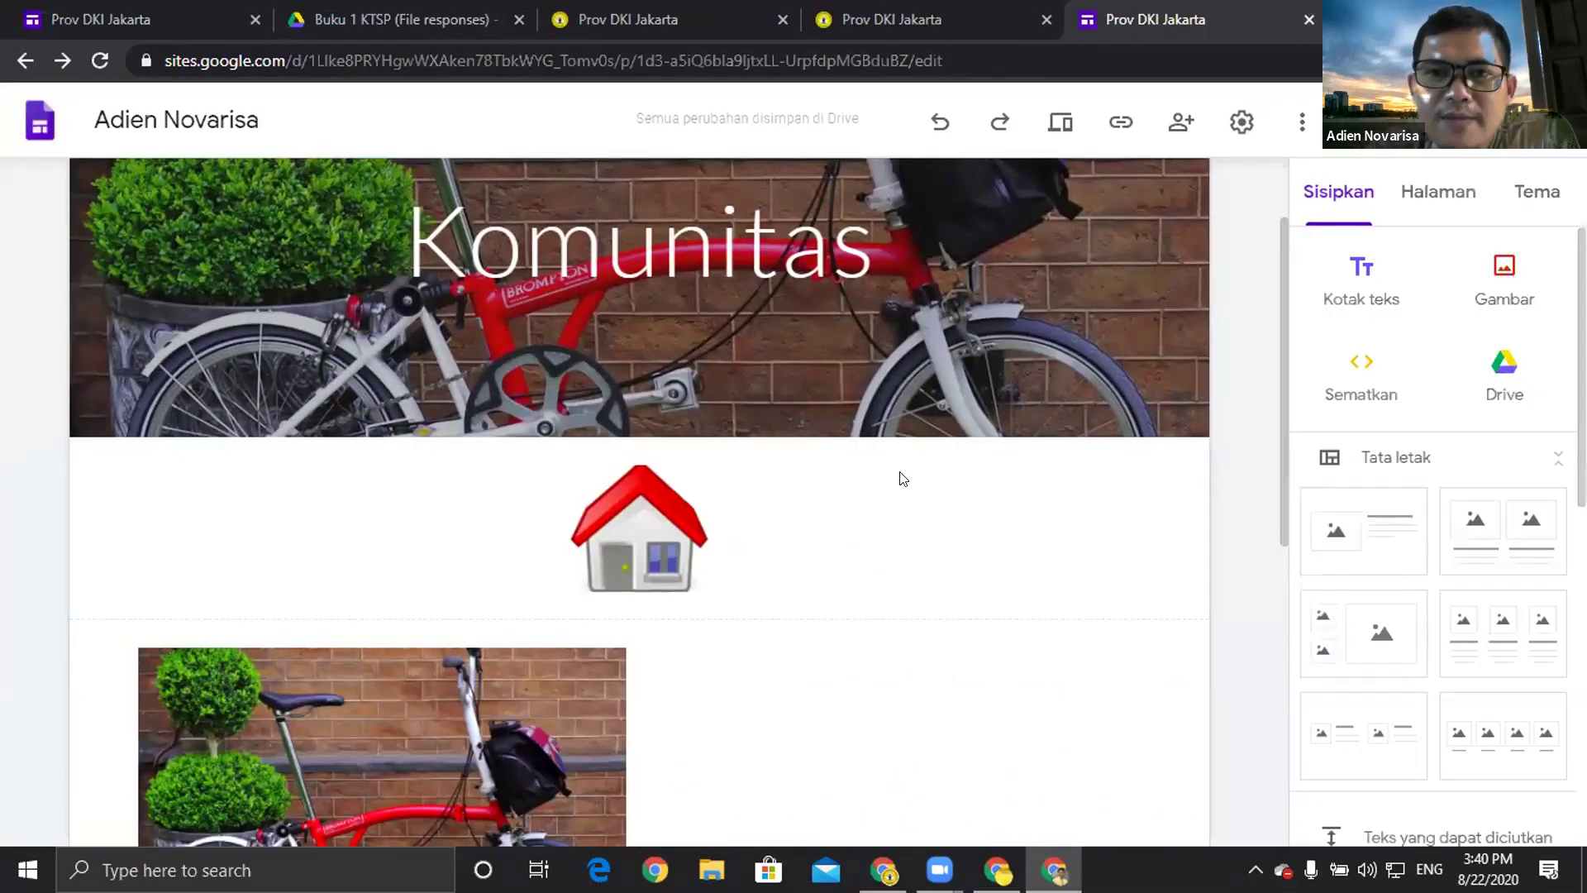
# Choose 'Lihat situs yang dipublikasikan' from the Publish dropdown to view the live Komunitas page.
pyautogui.scroll(2, 899, 414)
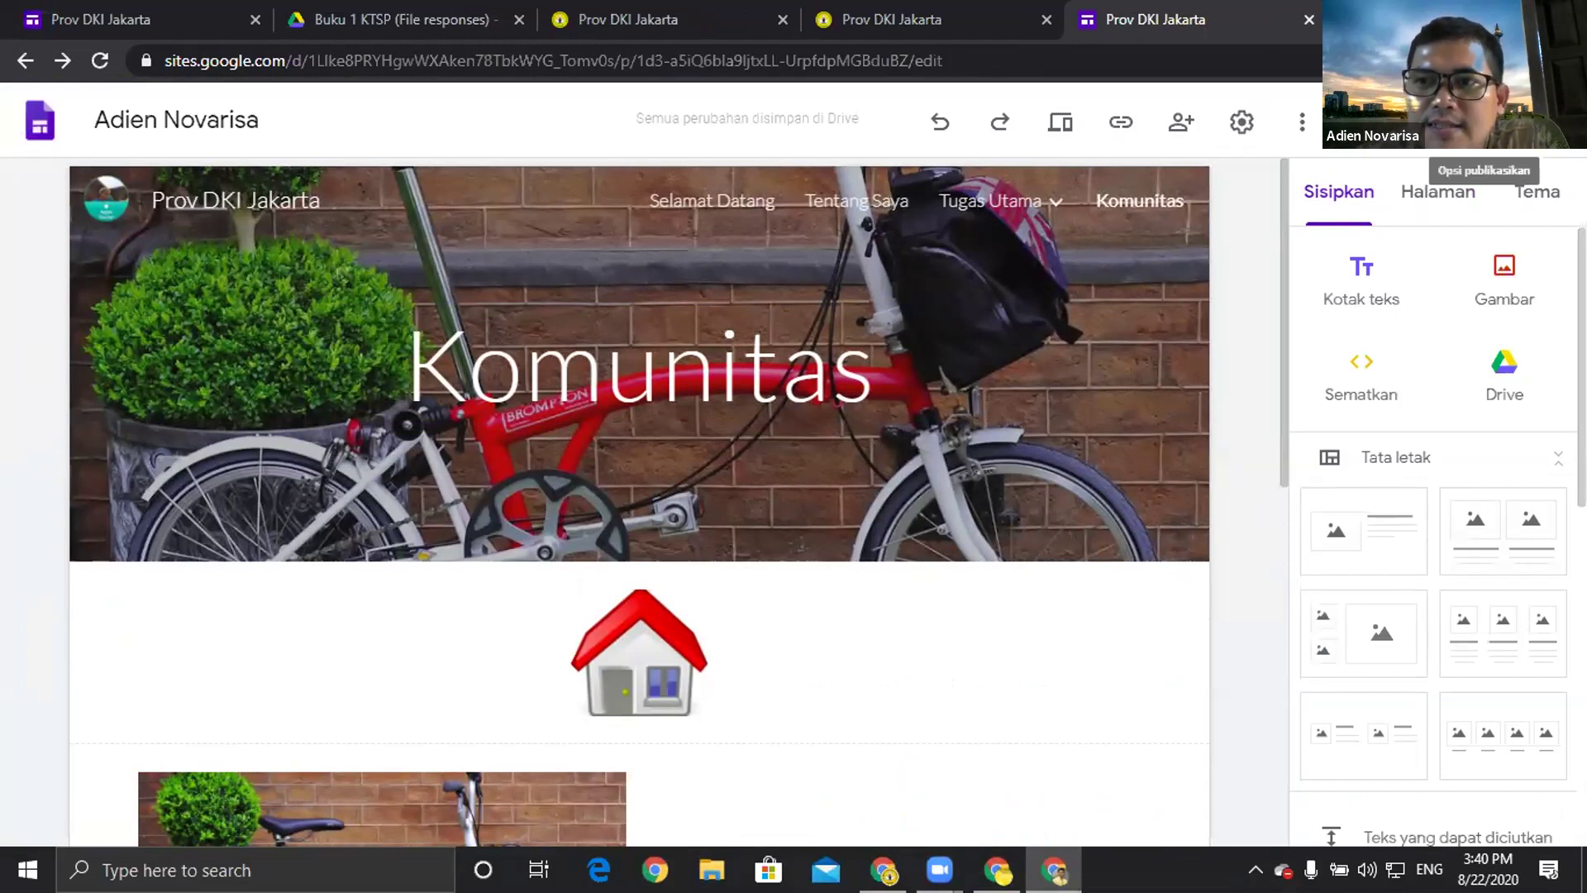
pyautogui.click(1484, 124)
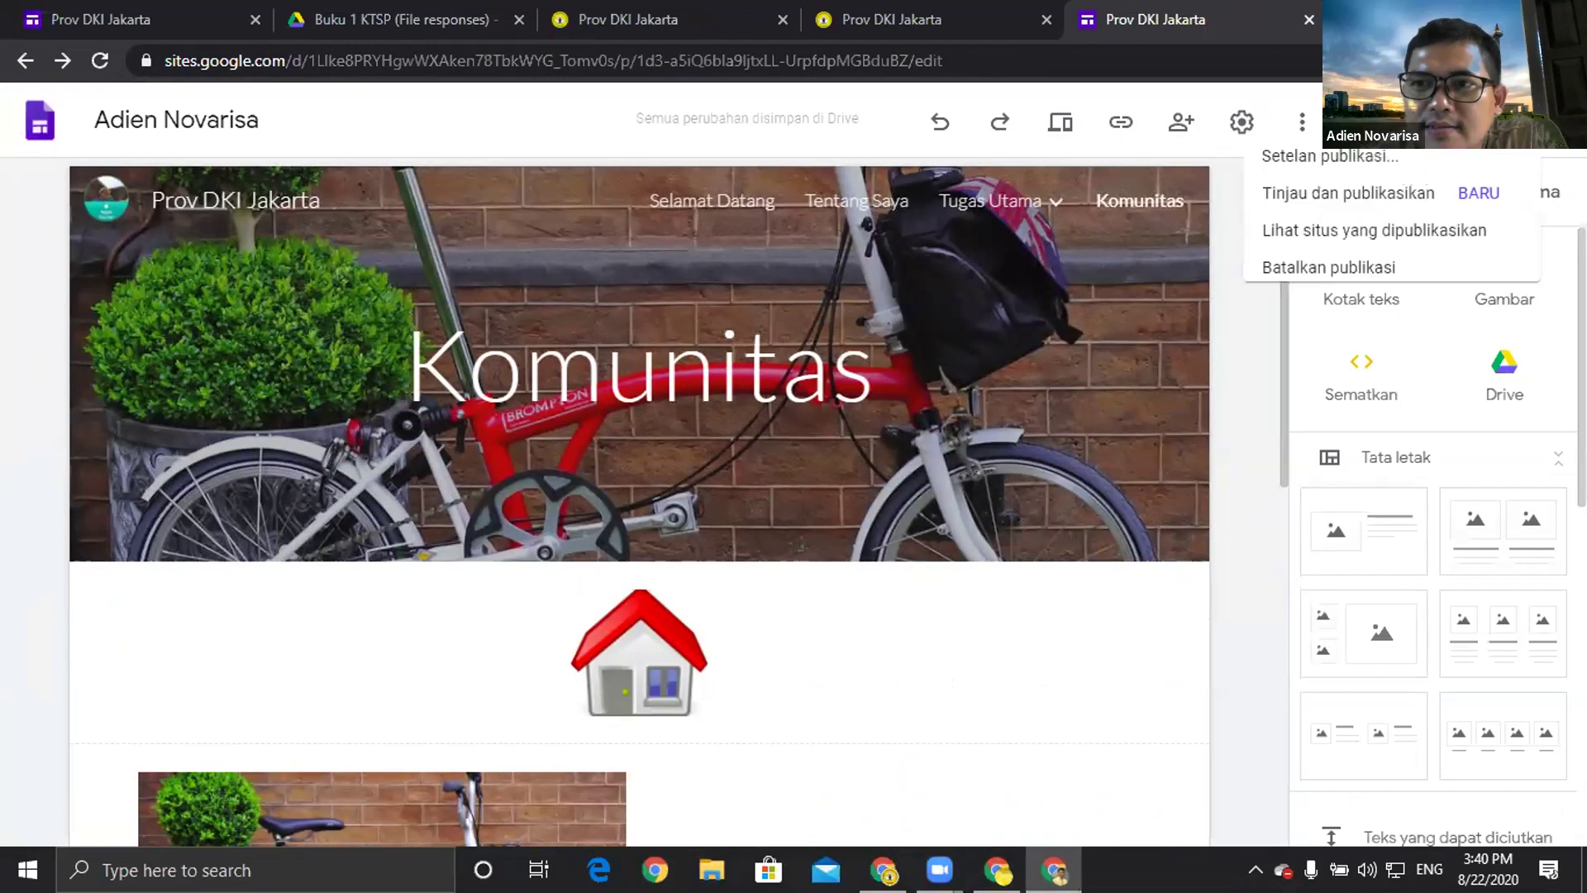
pyautogui.click(1333, 248)
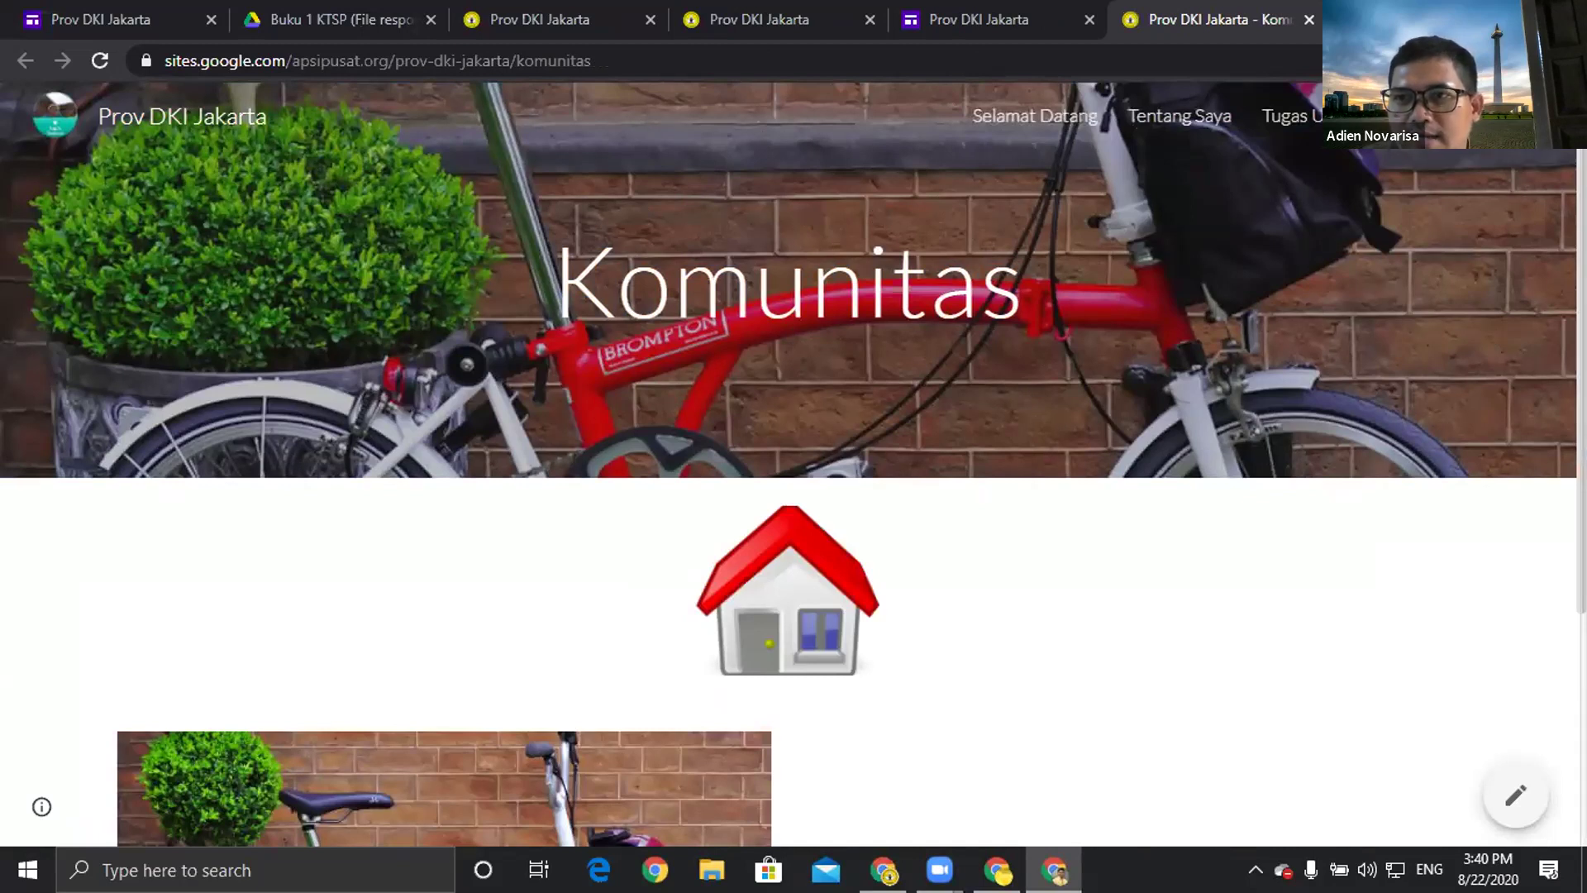
# Create the 'Prov DKI Jakarta - Komunitas' desktop shortcut via More tools > Create shortcut.
pyautogui.hotkey('alt', 'f')
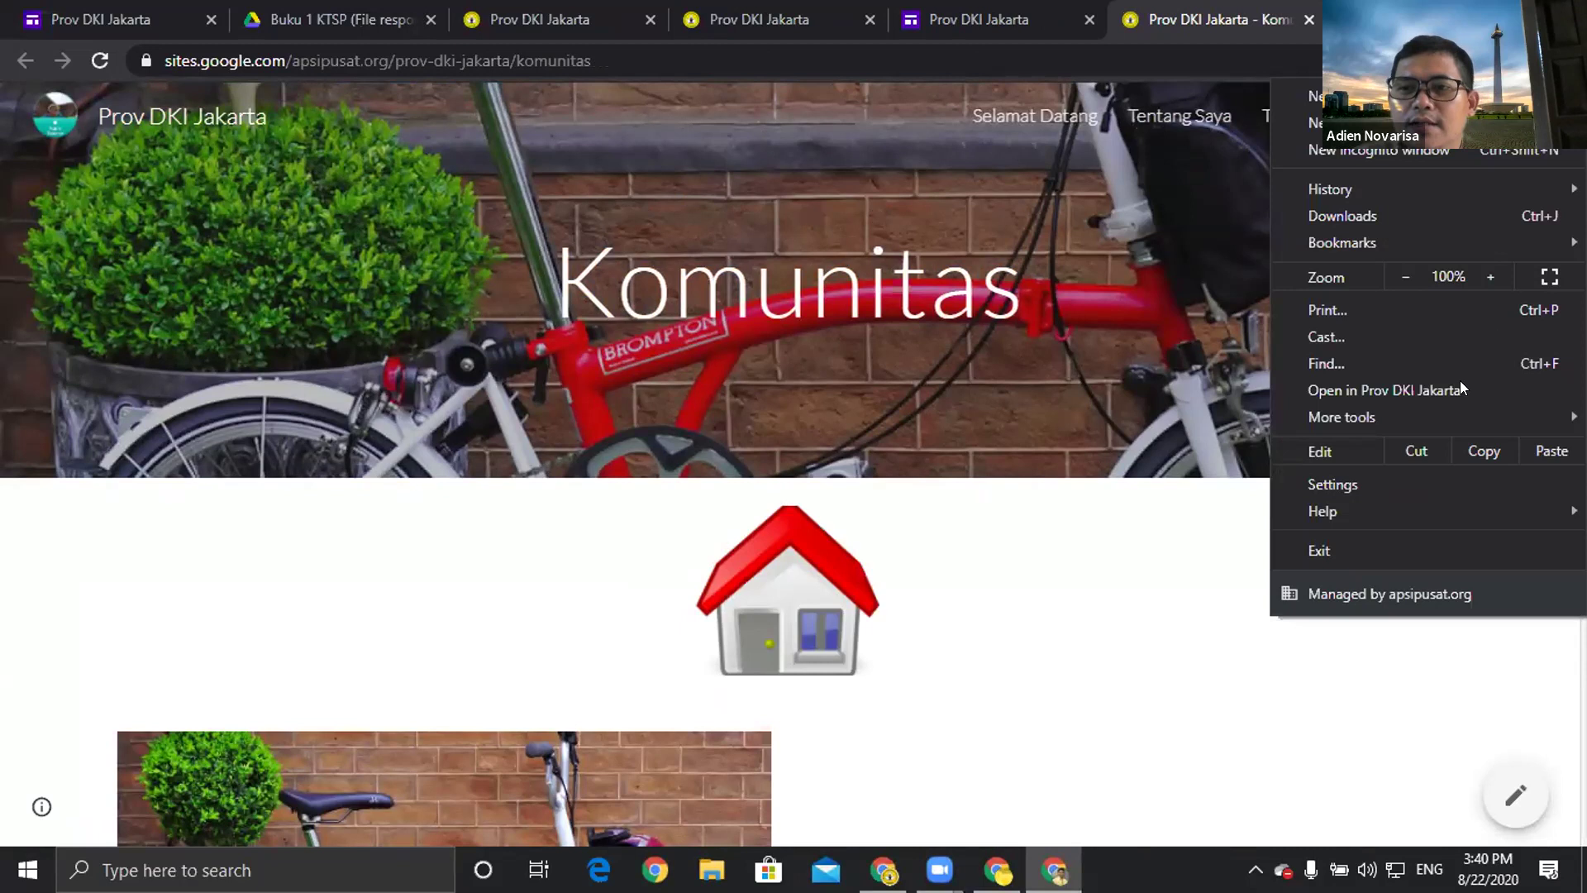
pyautogui.moveTo(1404, 420)
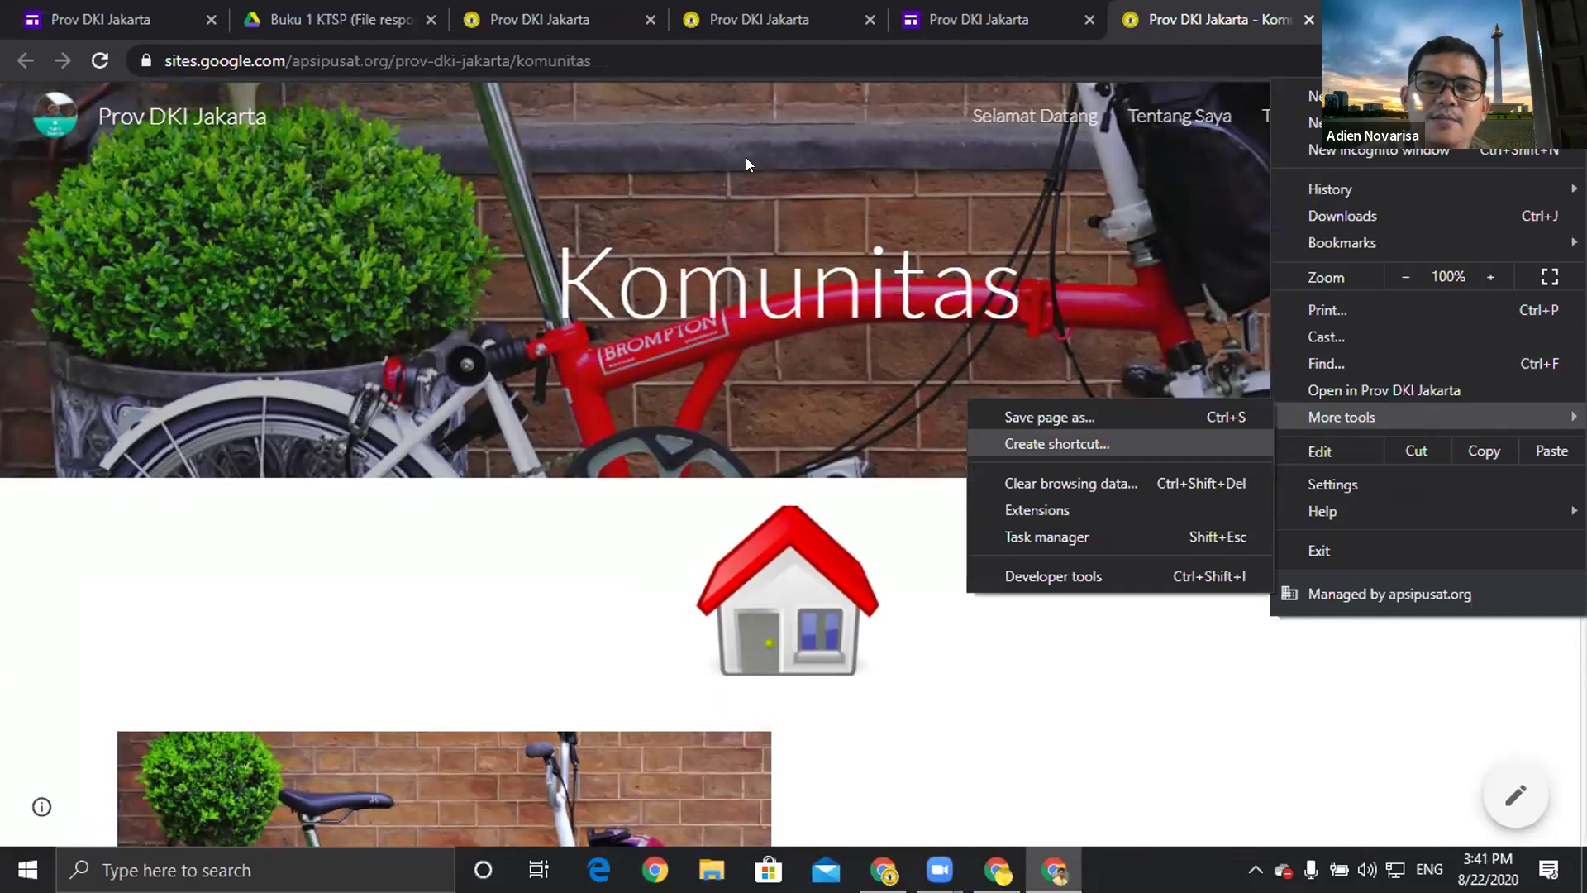
pyautogui.press('Return')
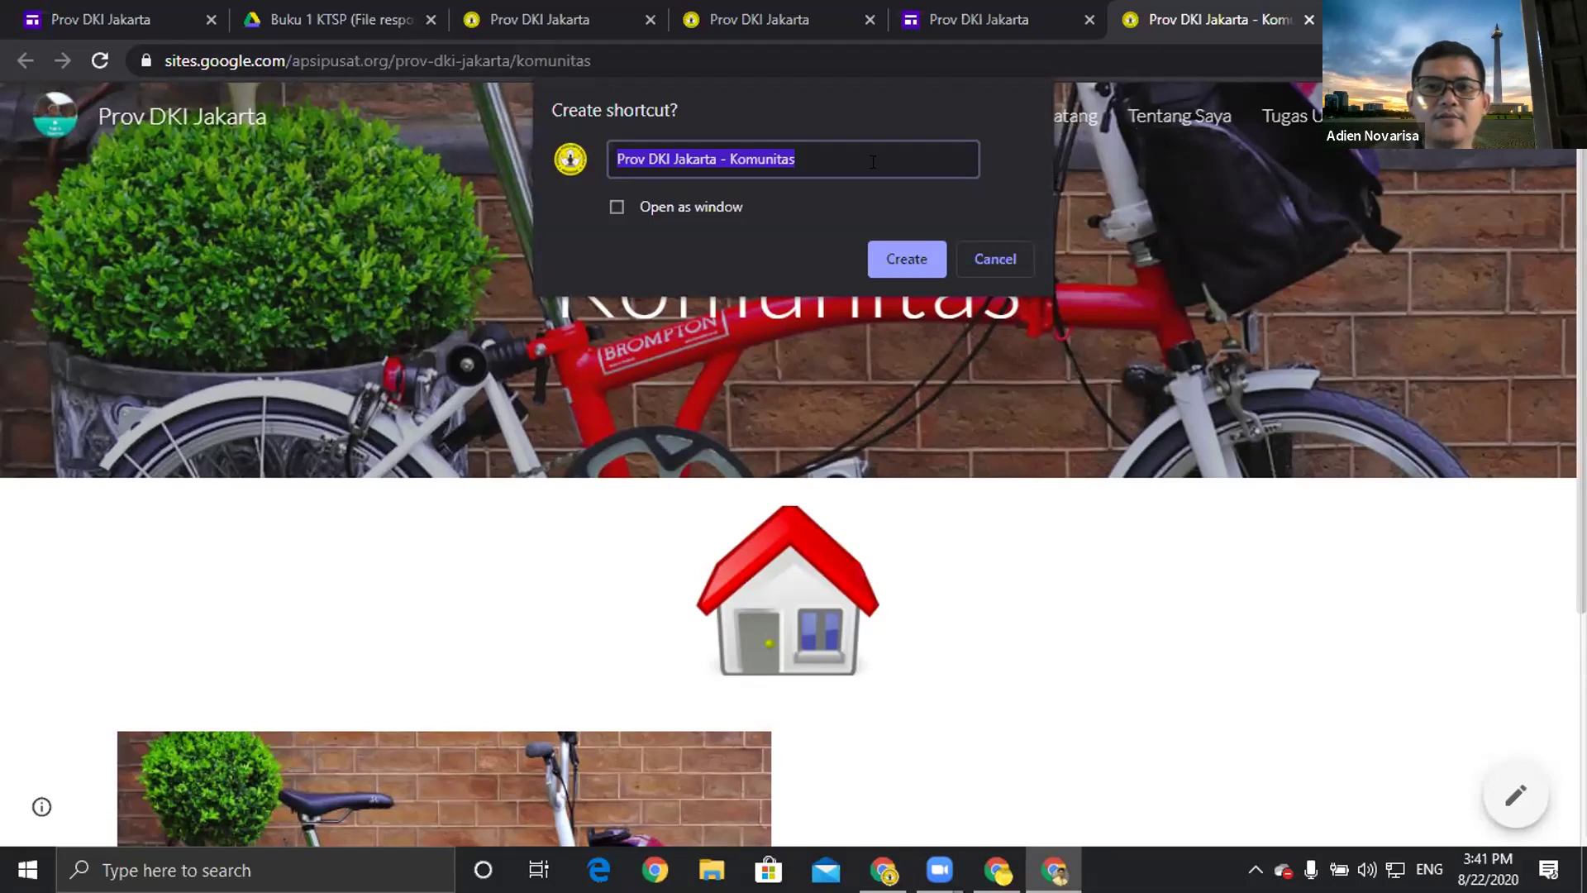
pyautogui.click(876, 252)
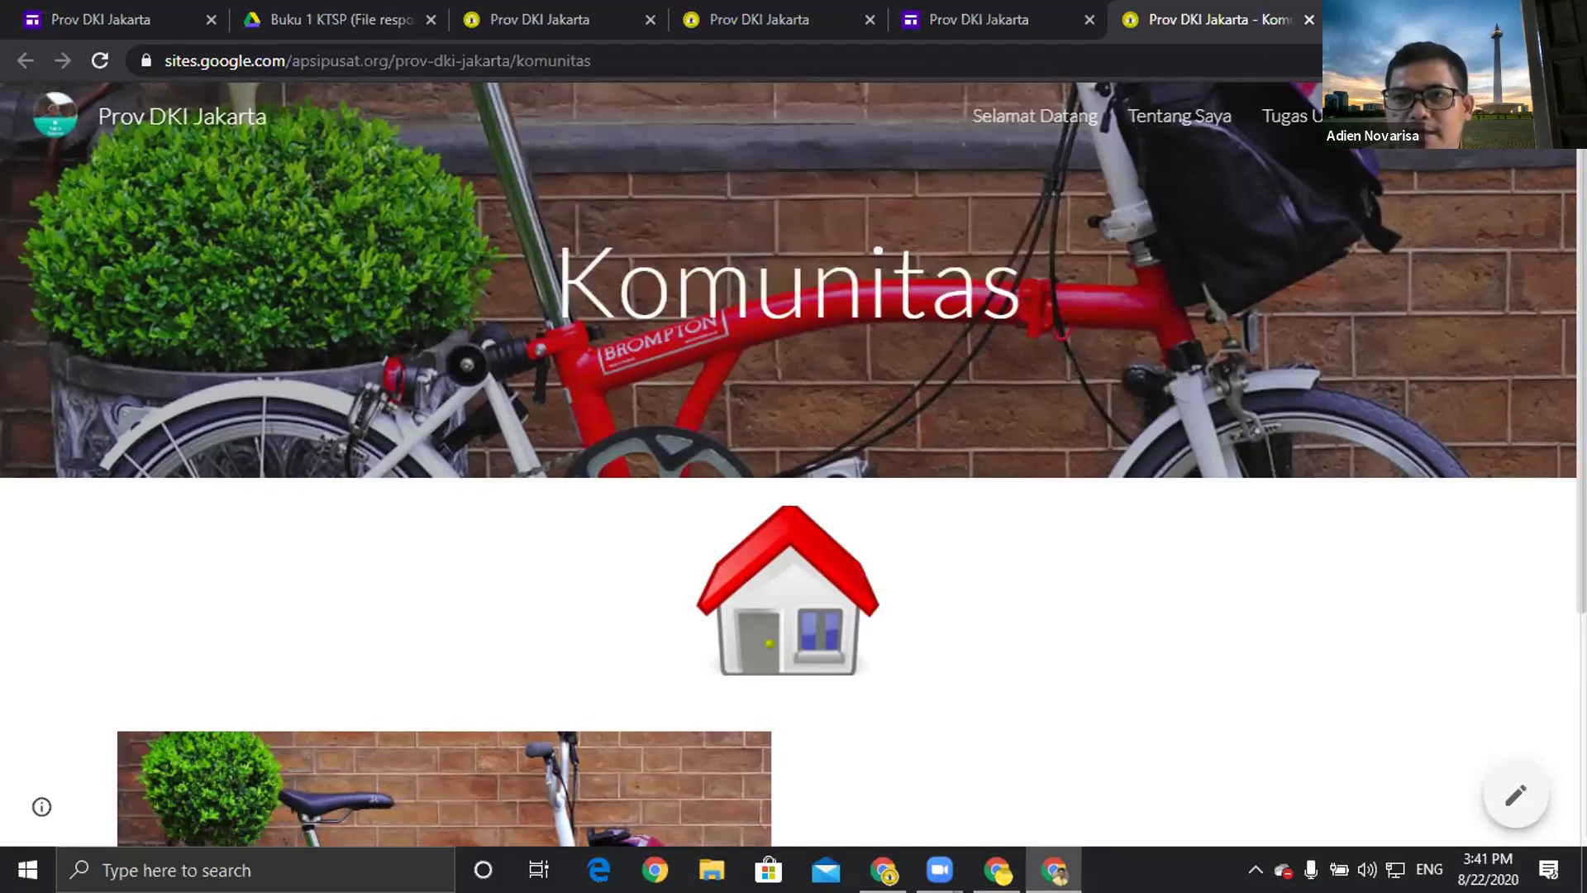
pyautogui.press('super+d')
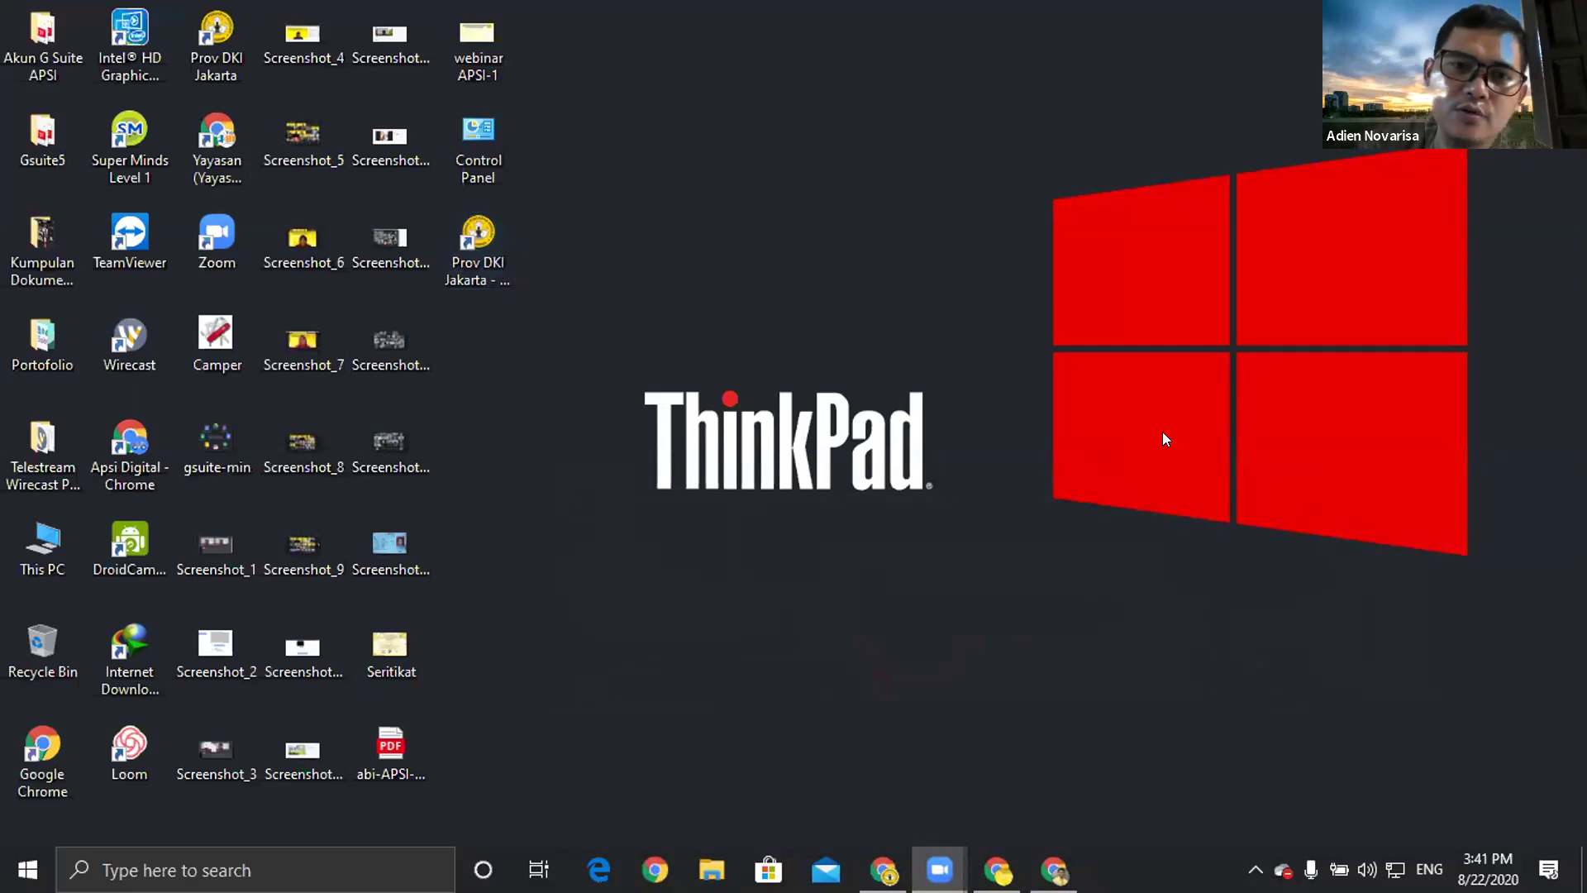
# Launch the 'Prov DKI Jakarta - Komunitas' desktop shortcut to open the published page in Chrome.
pyautogui.doubleClick(472, 248)
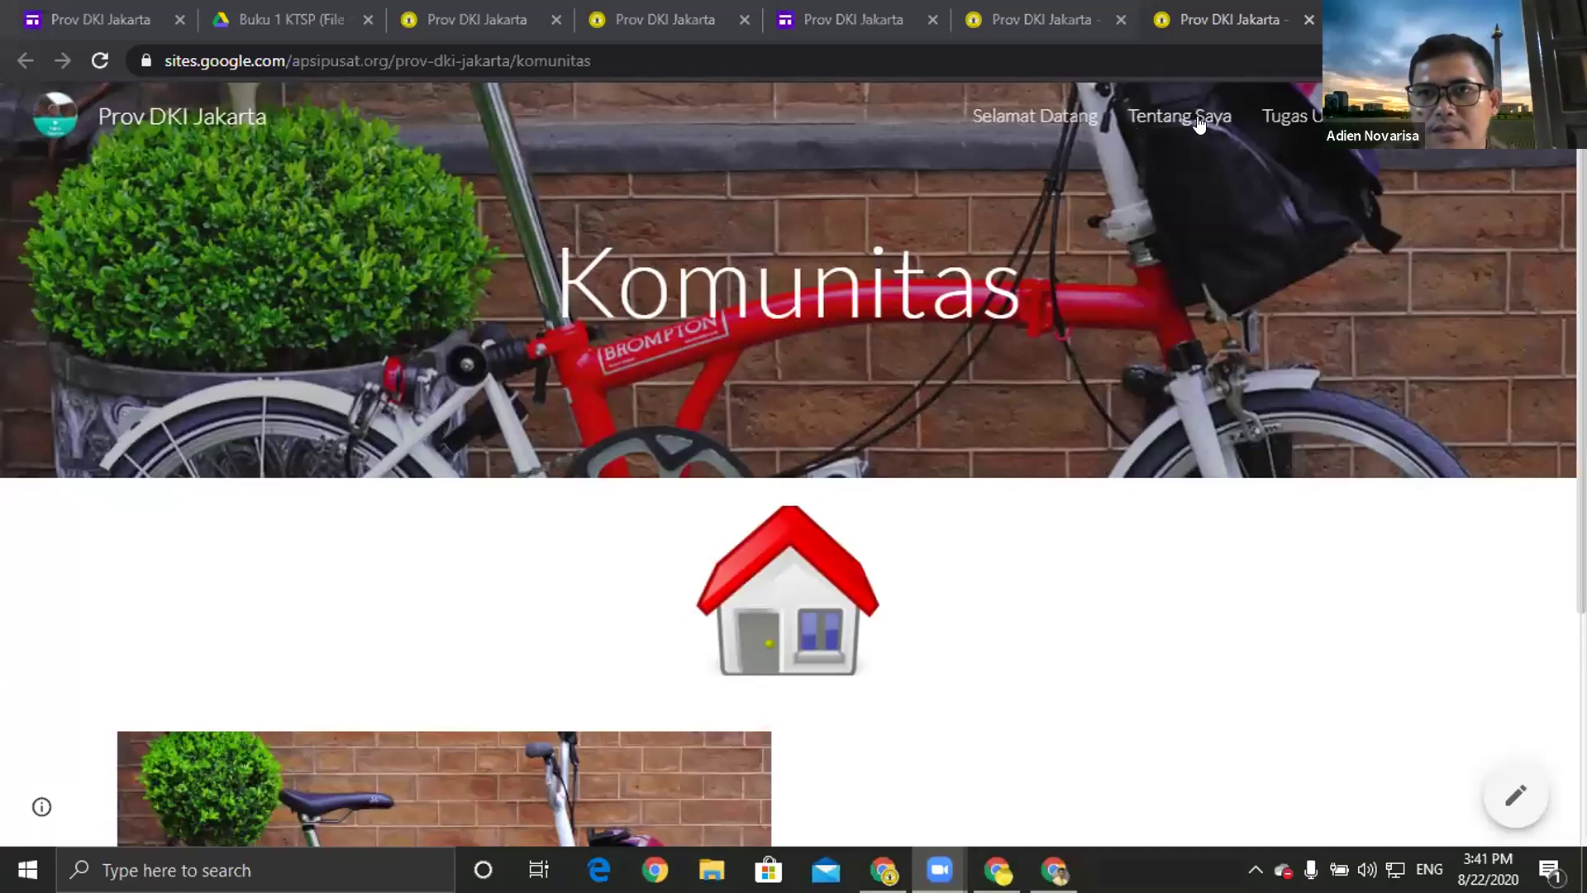
# Return to editing Komunitas, scroll to the bottom, show Sisipkan and collapse Tata letak.
pyautogui.click(1518, 814)
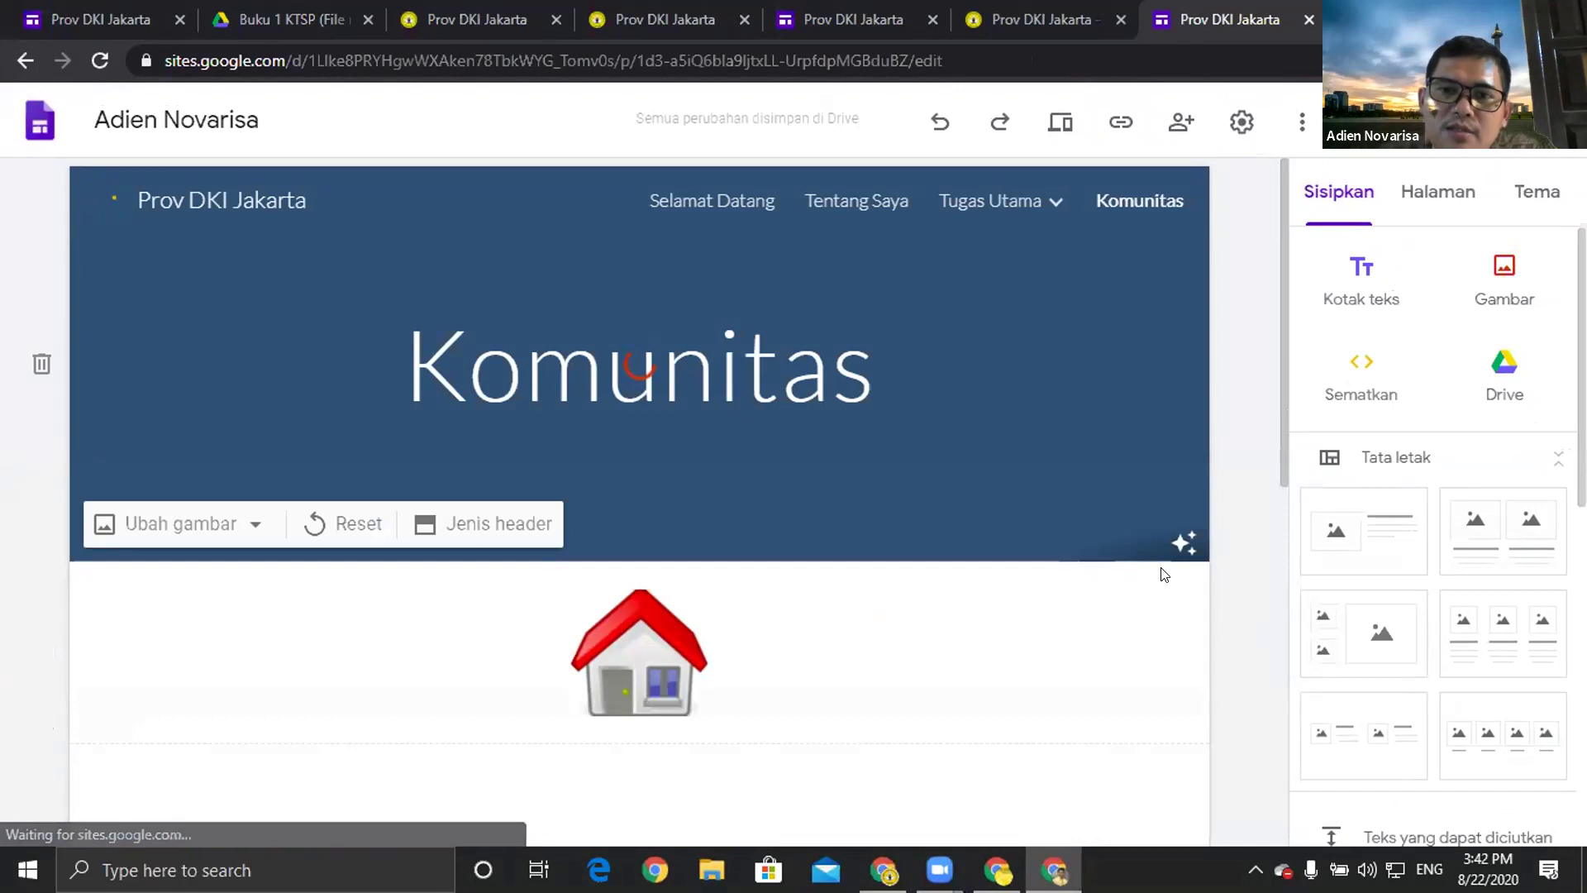
pyautogui.scroll(-10, 633, 450)
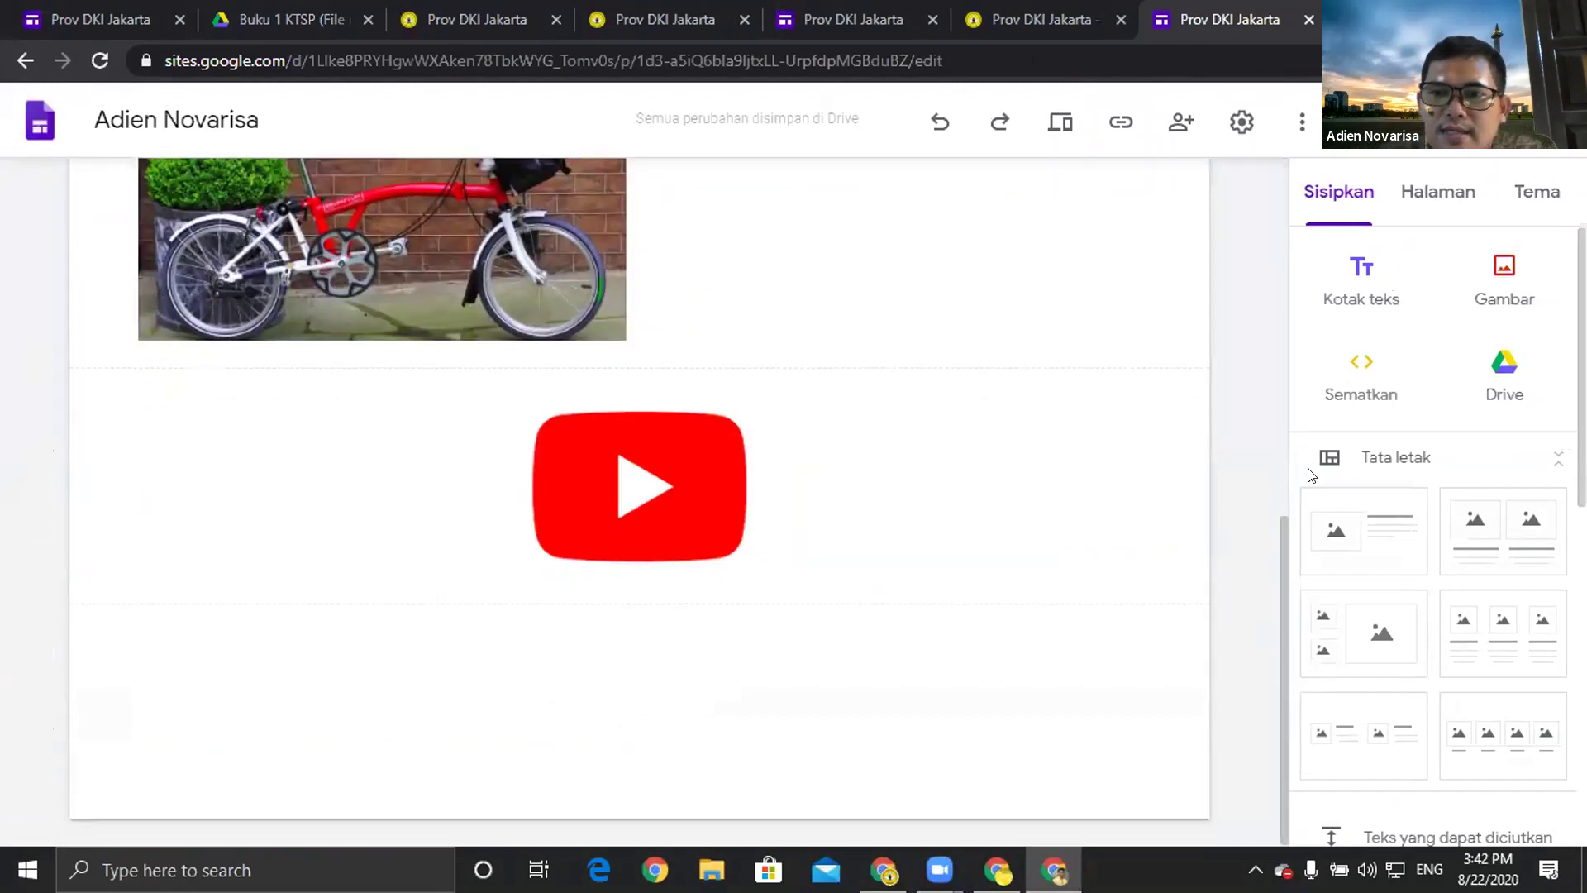
pyautogui.click(1317, 199)
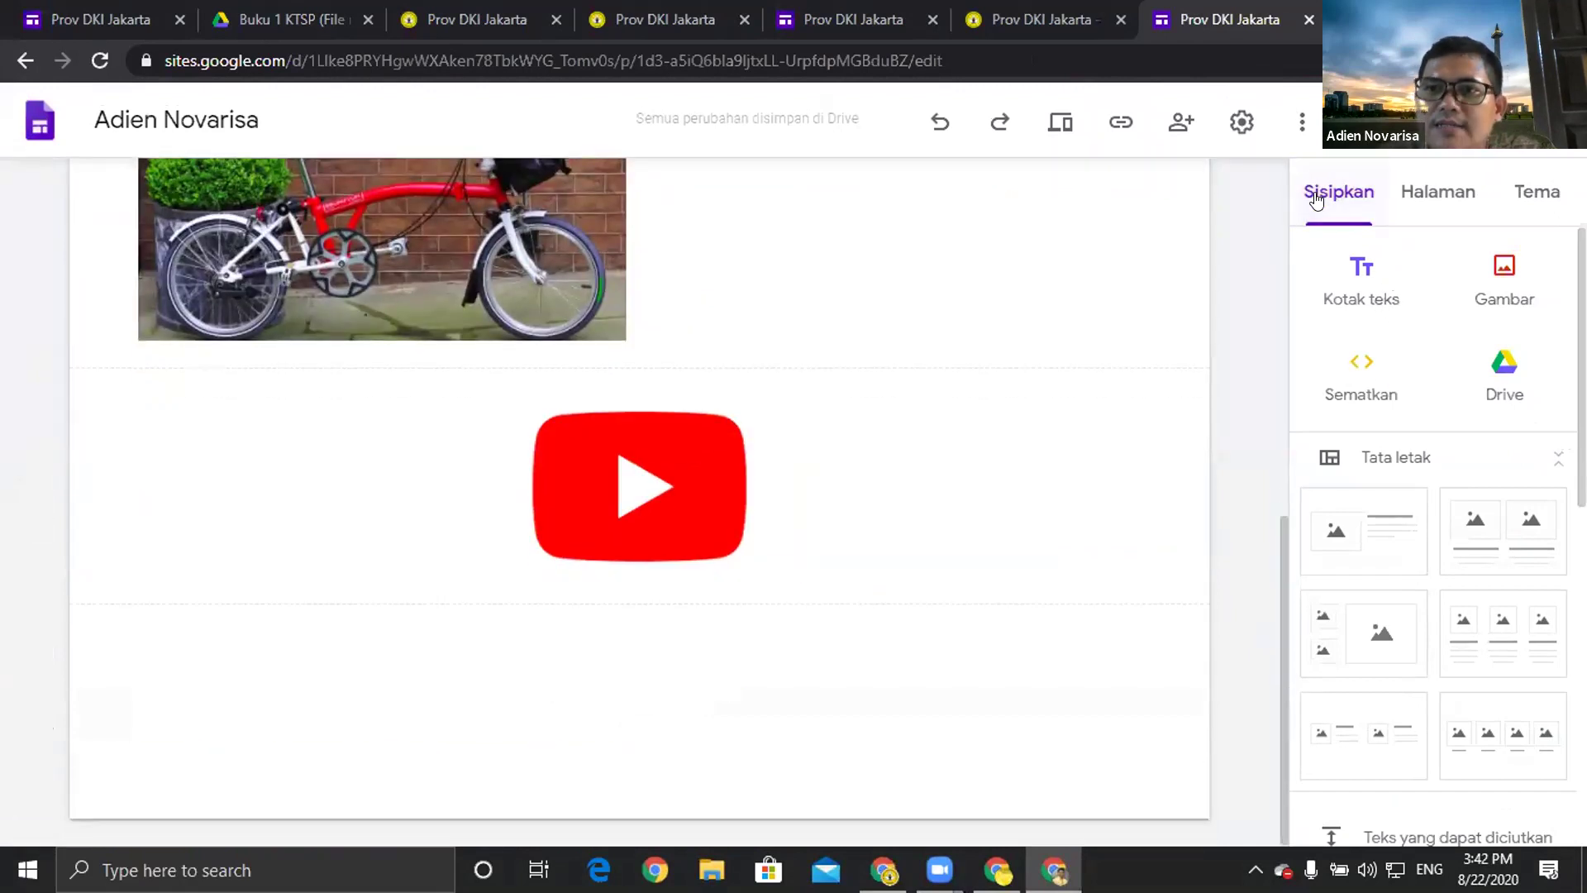
pyautogui.click(1369, 463)
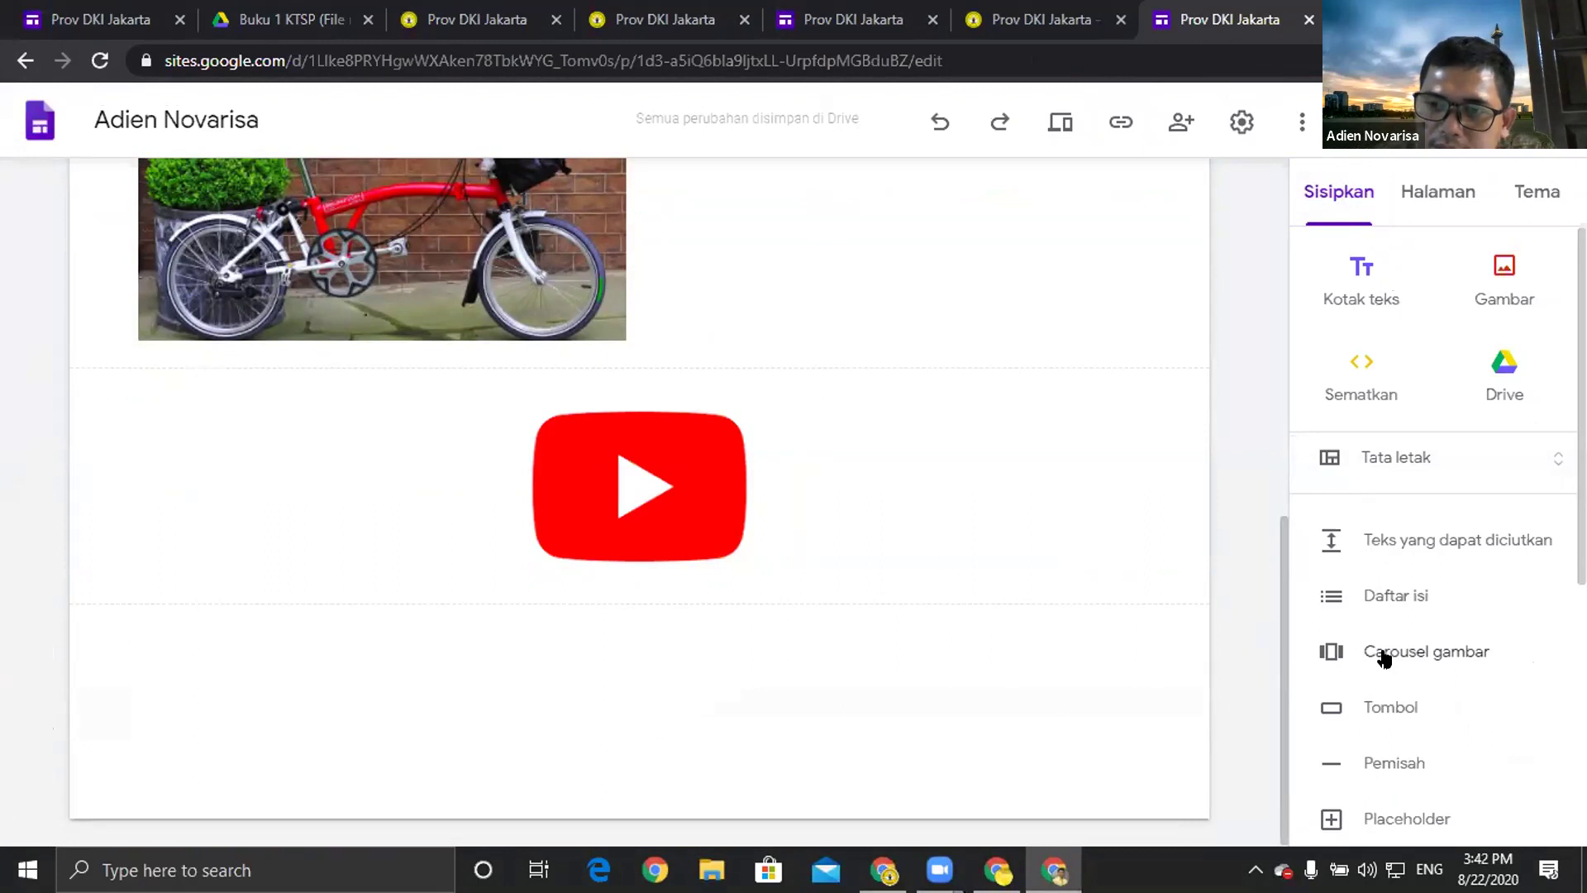
# Start a Carousel gambar and upload Screenshot_1, Screenshot_2 and Screenshot_3 from the computer.
pyautogui.click(1384, 658)
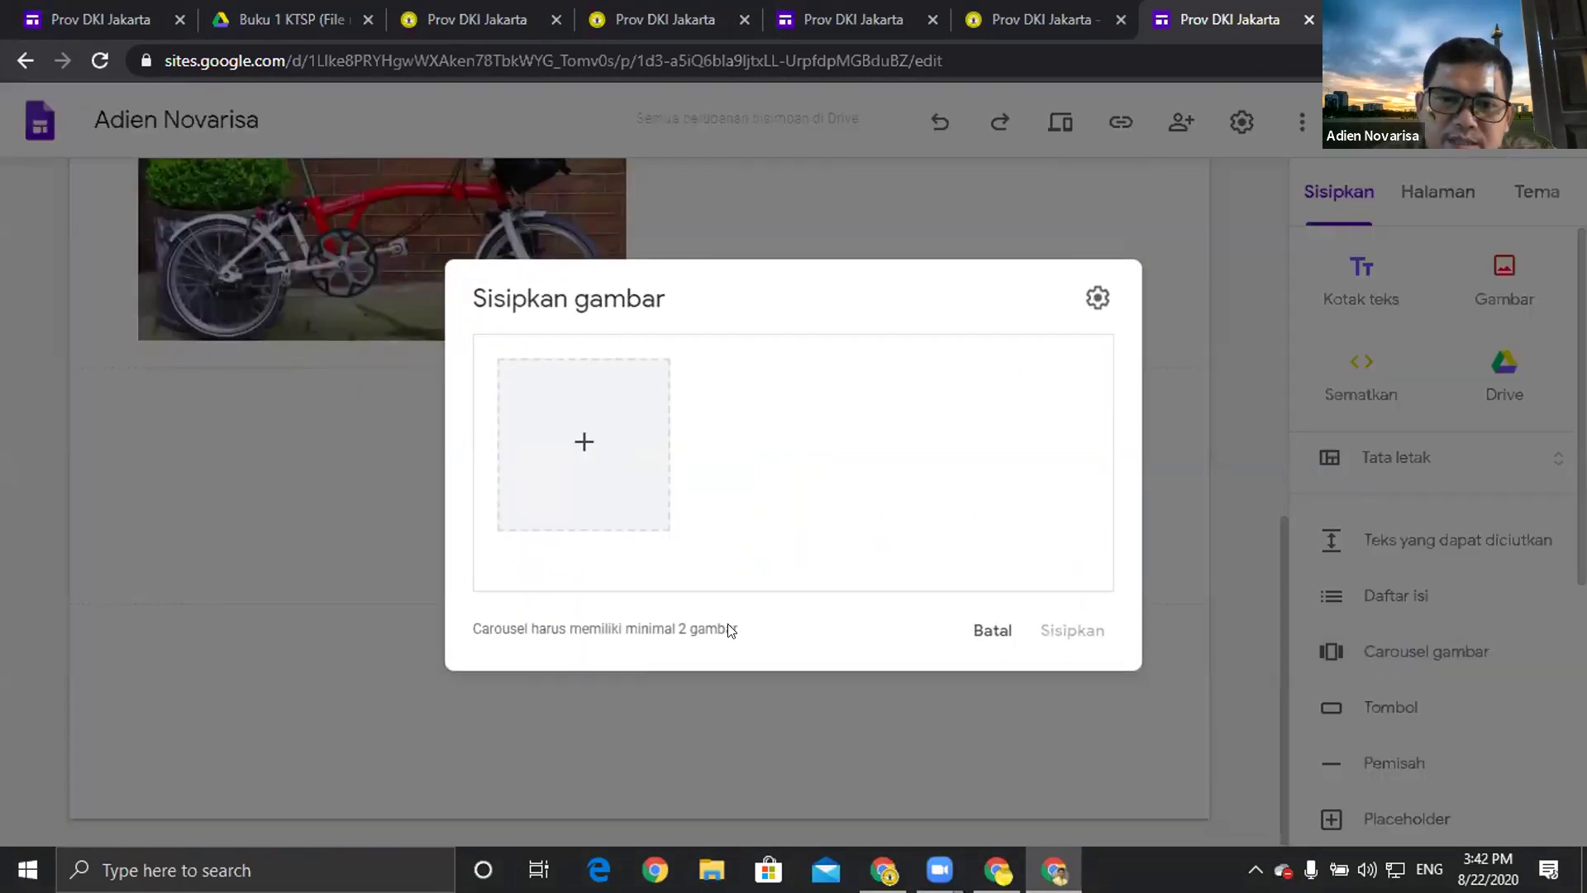
pyautogui.click(578, 447)
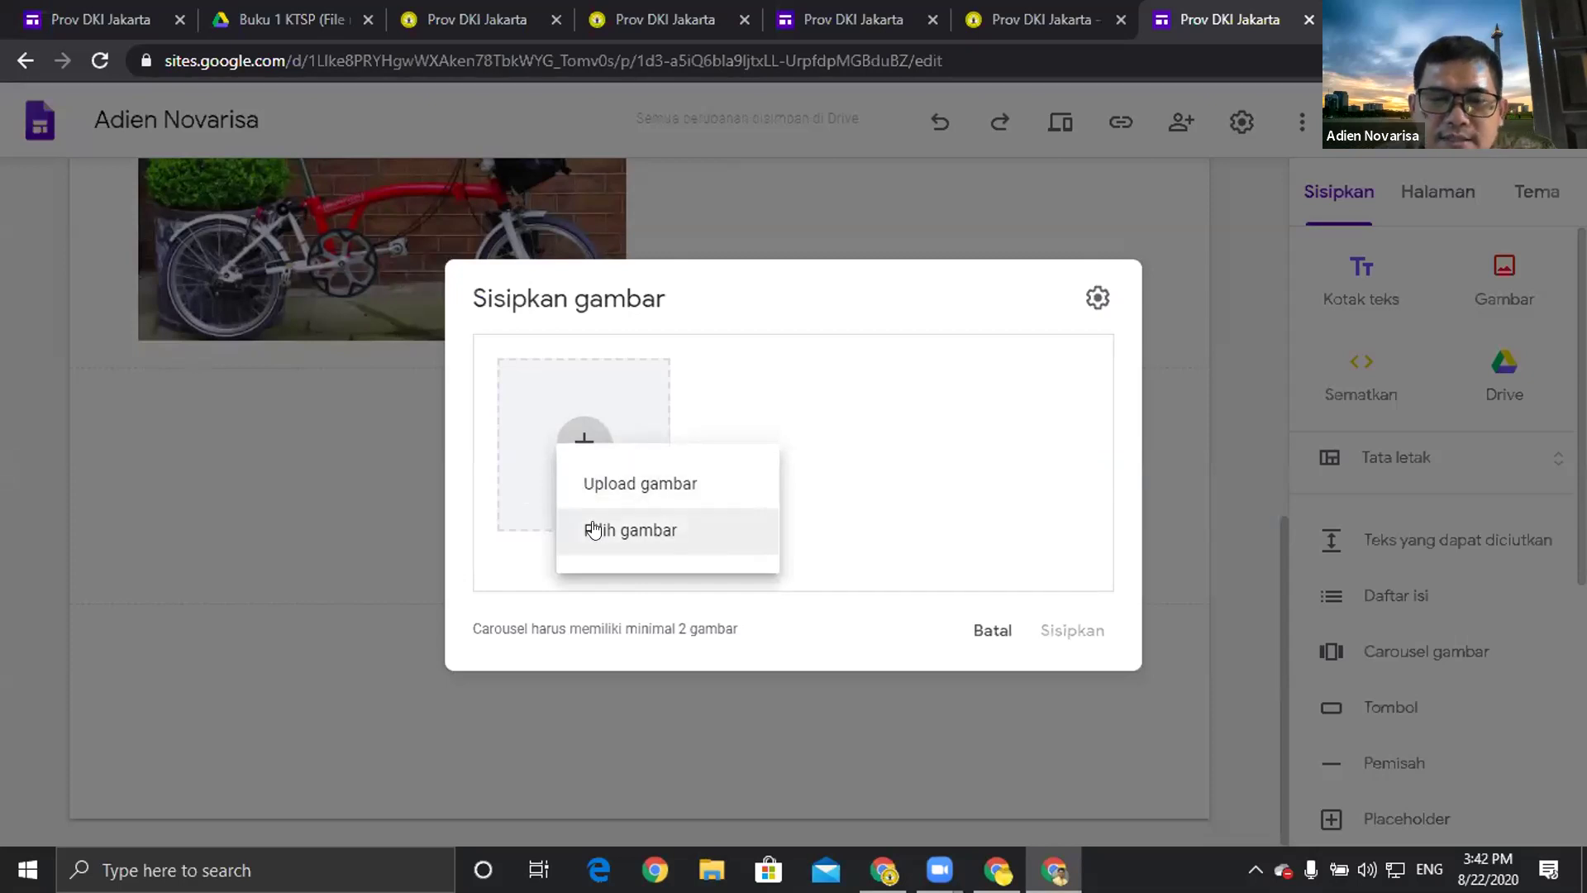
pyautogui.click(624, 484)
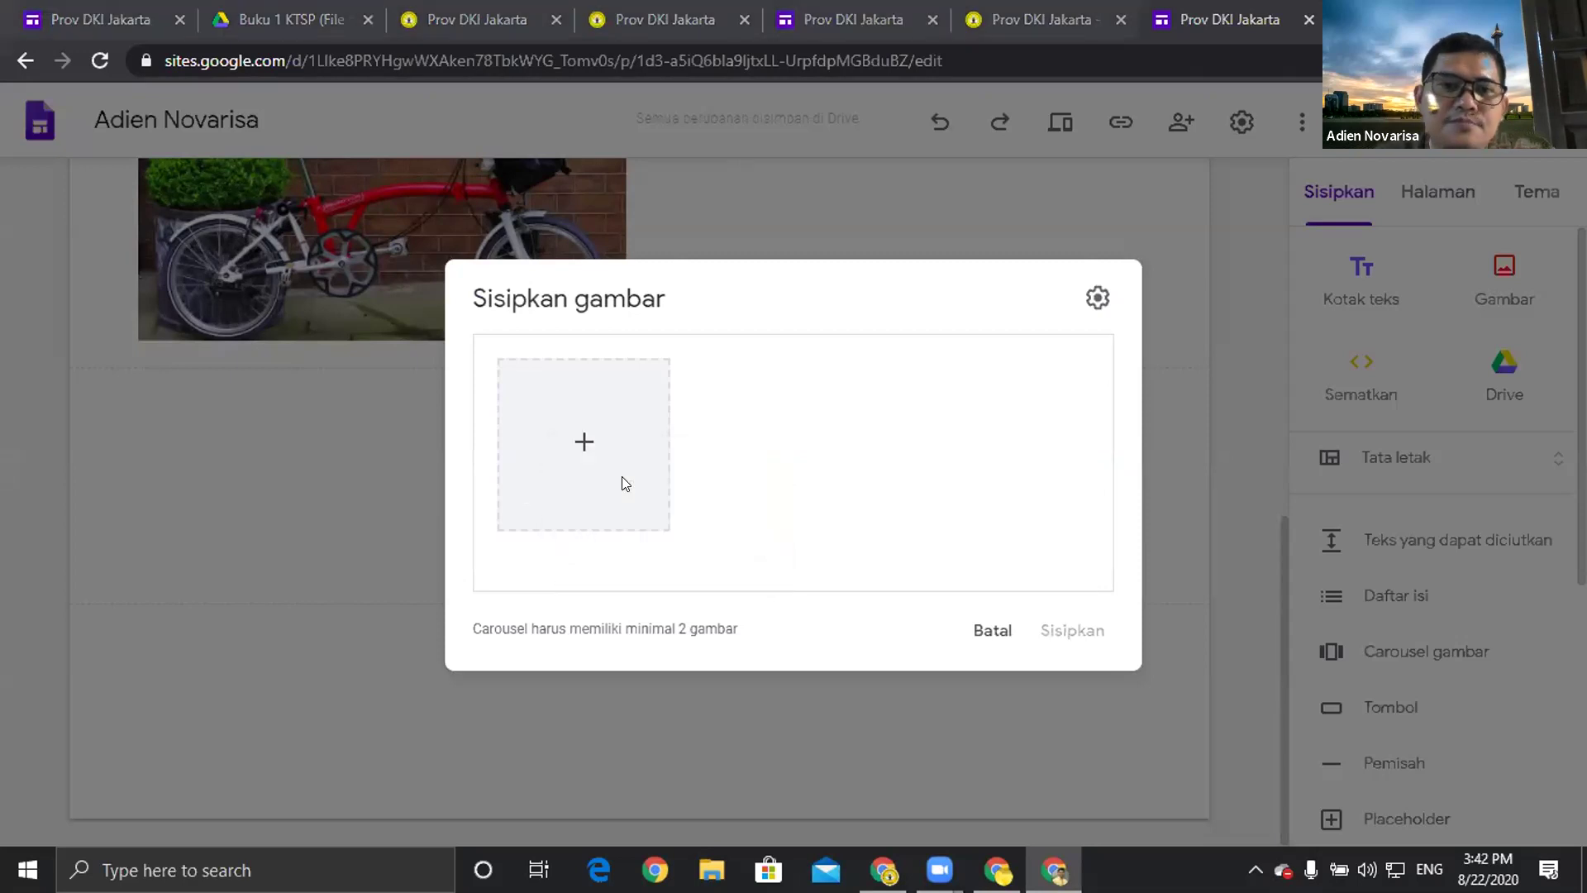
pyautogui.click(529, 250)
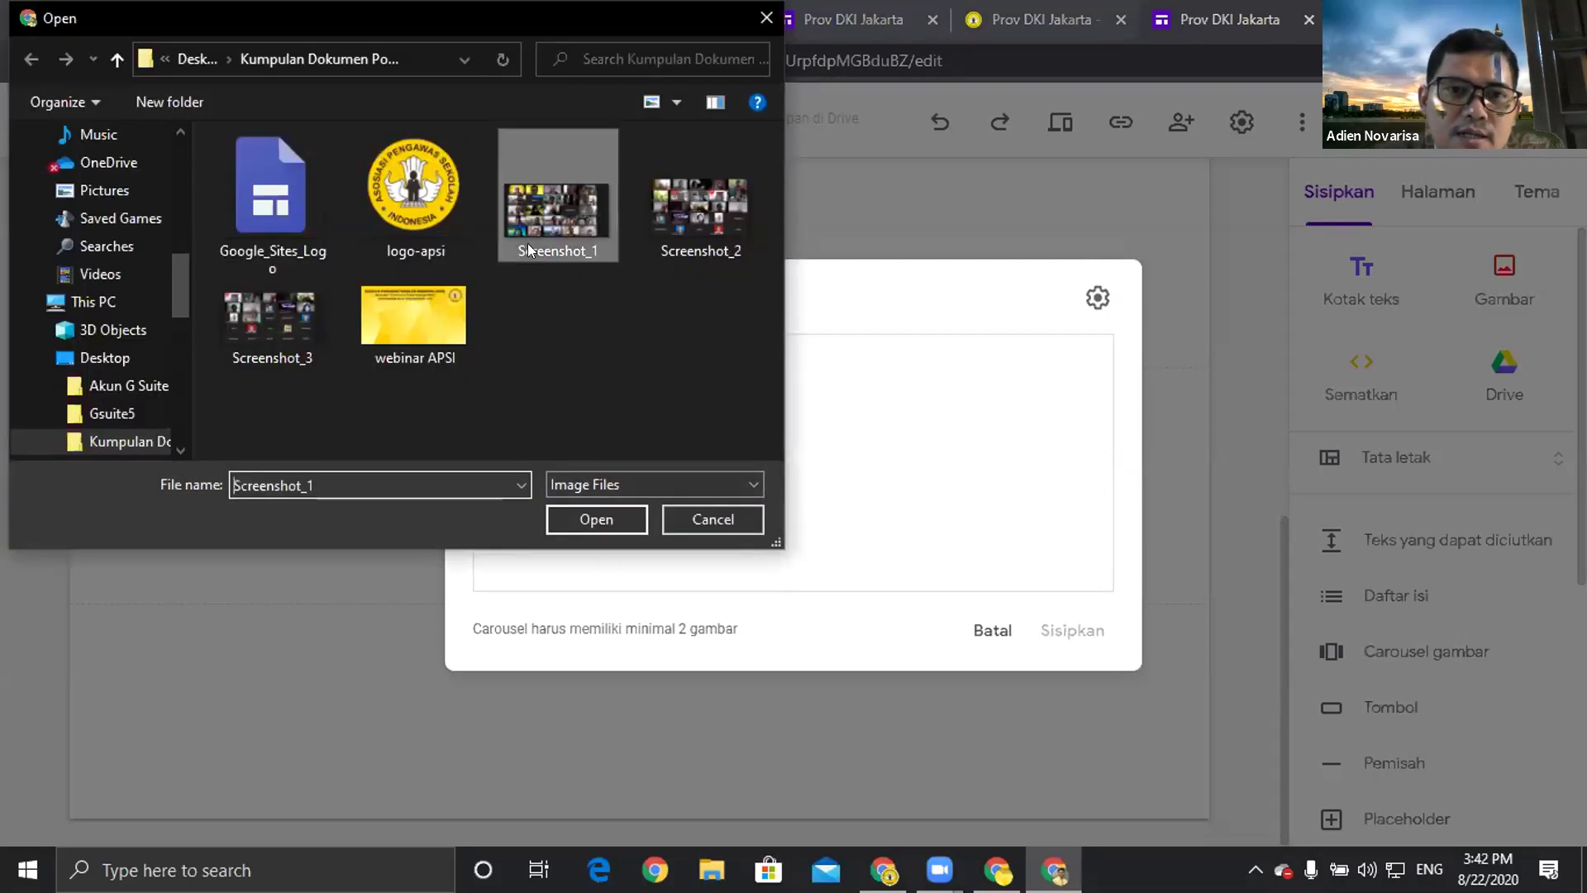
pyautogui.click(600, 511)
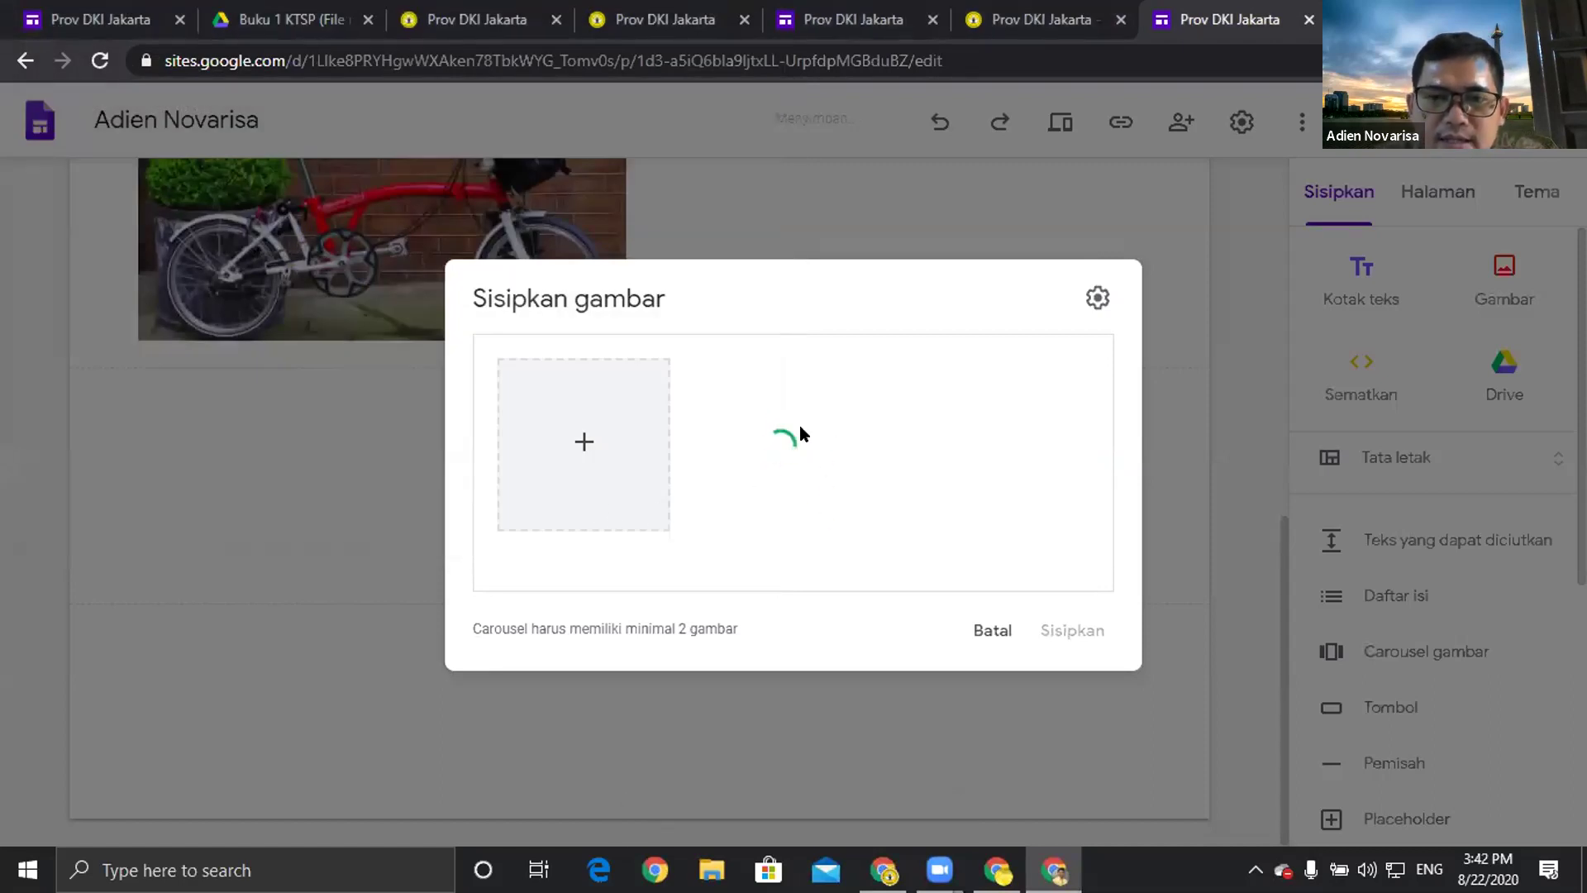
pyautogui.click(583, 442)
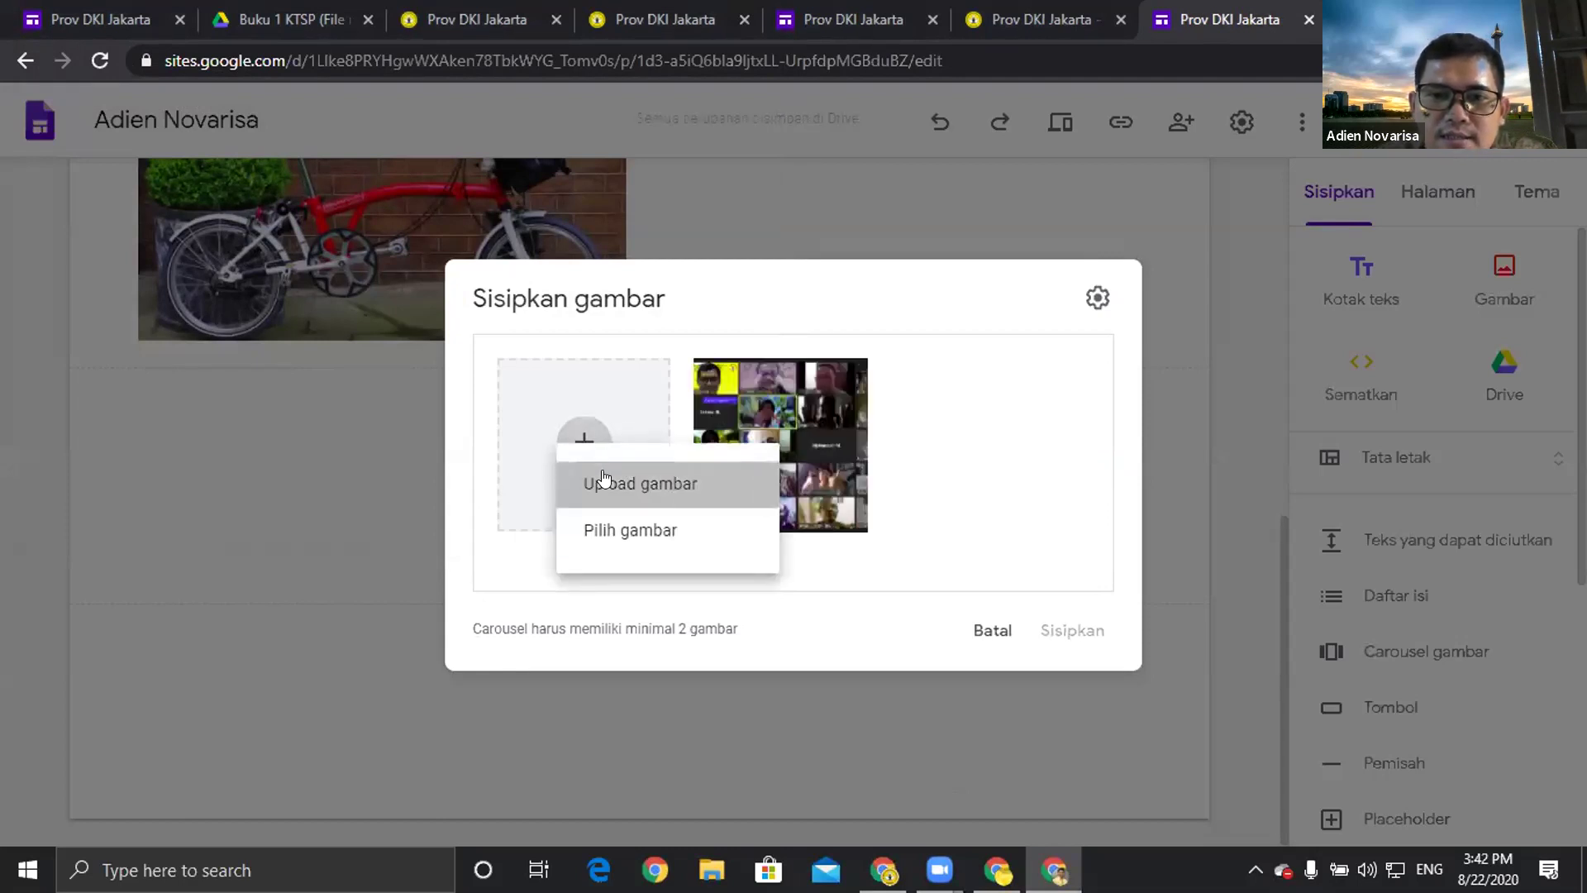
pyautogui.click(710, 235)
pyautogui.click(587, 521)
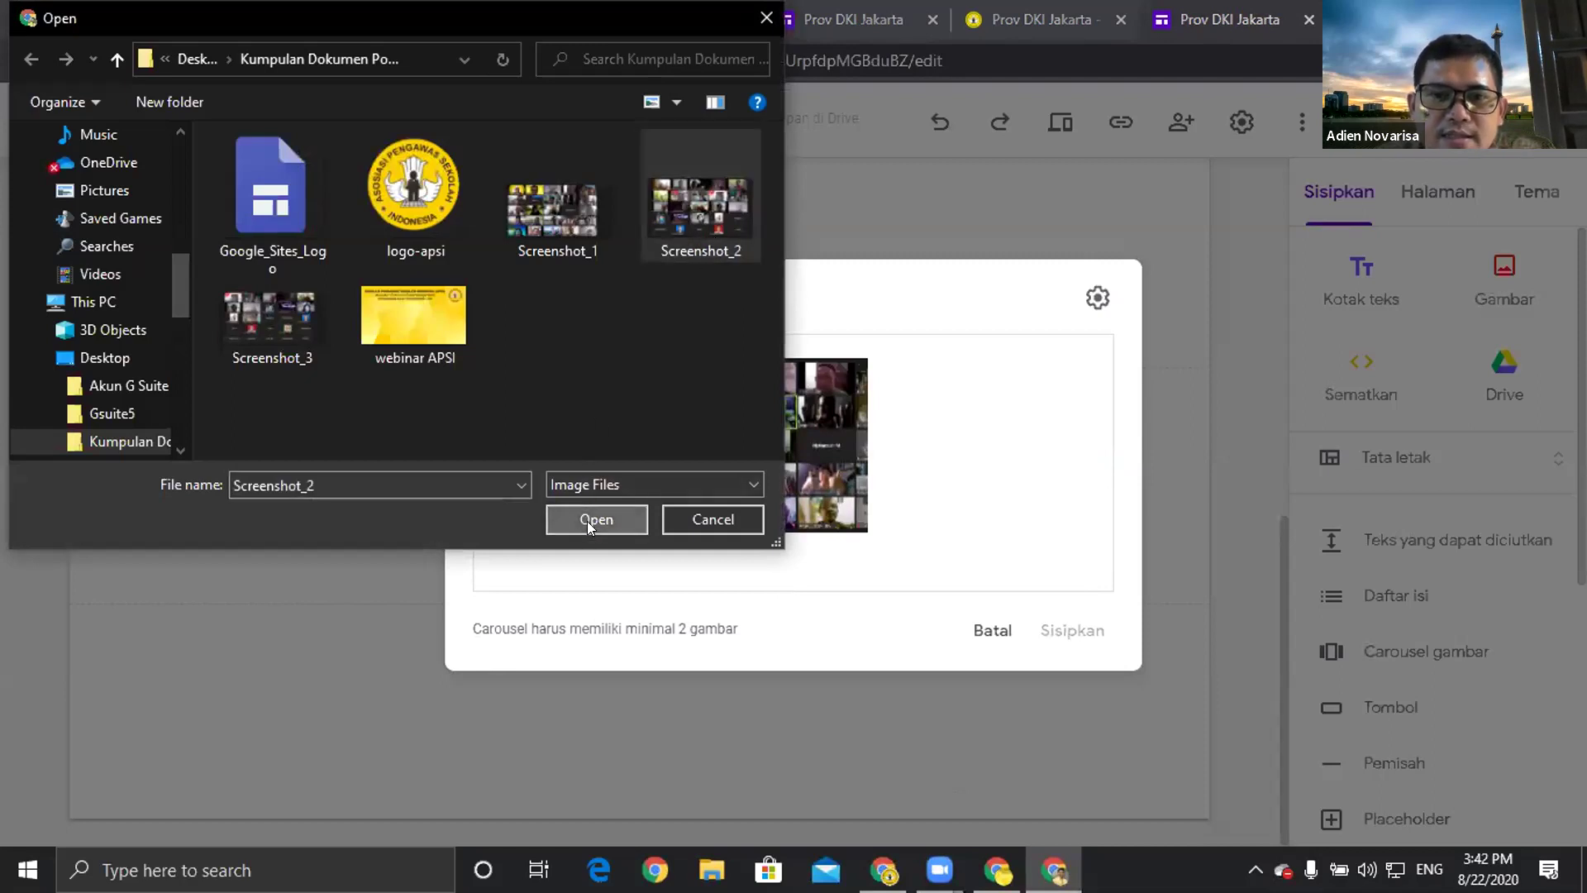
pyautogui.click(585, 442)
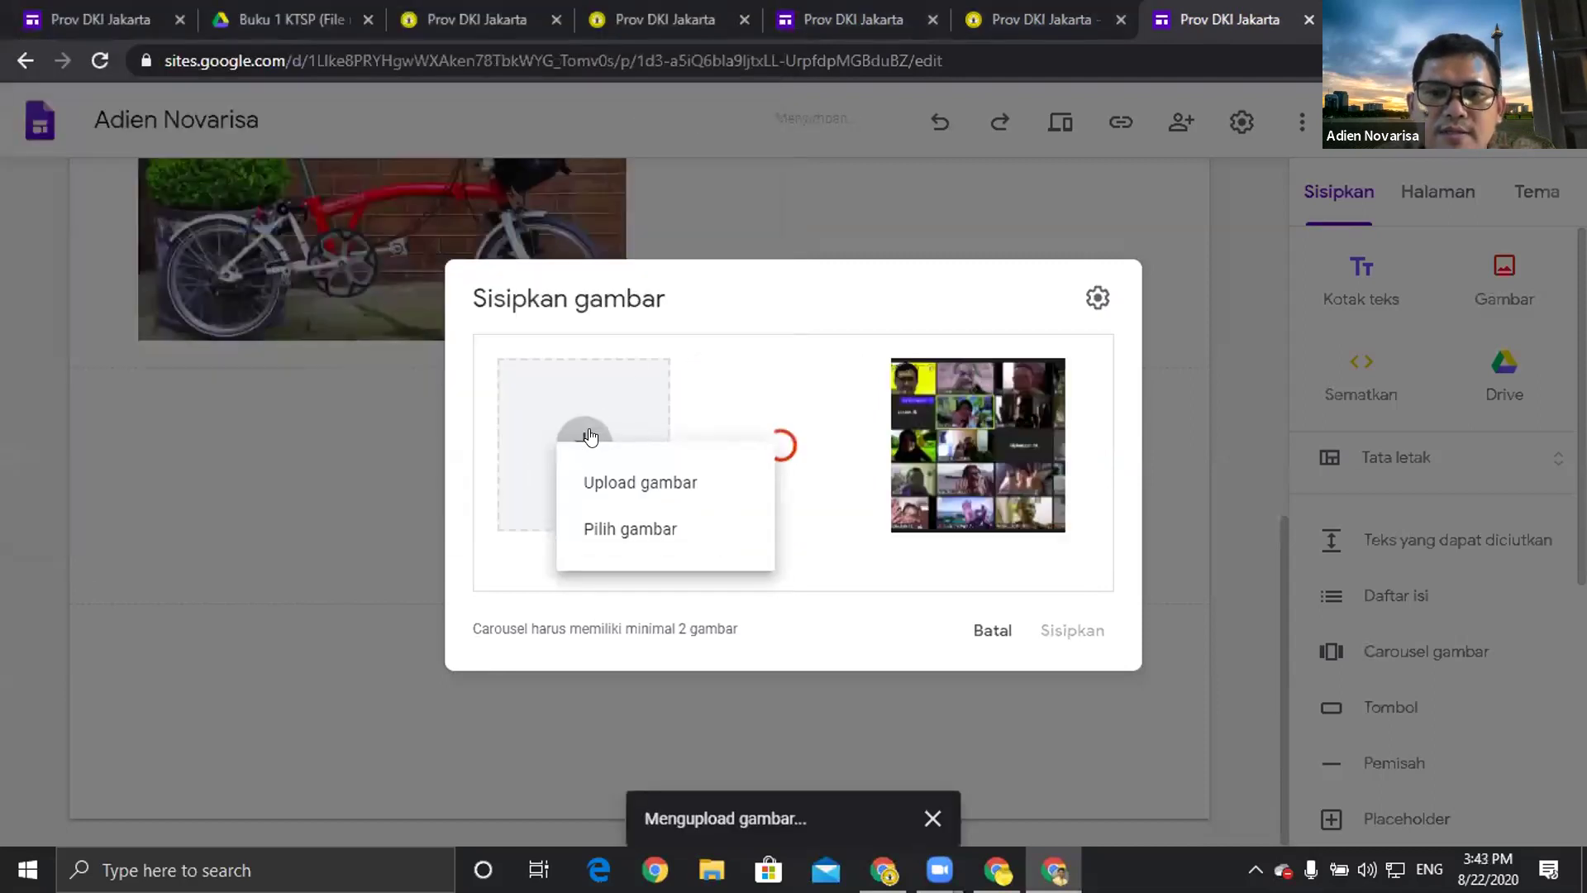
pyautogui.click(604, 485)
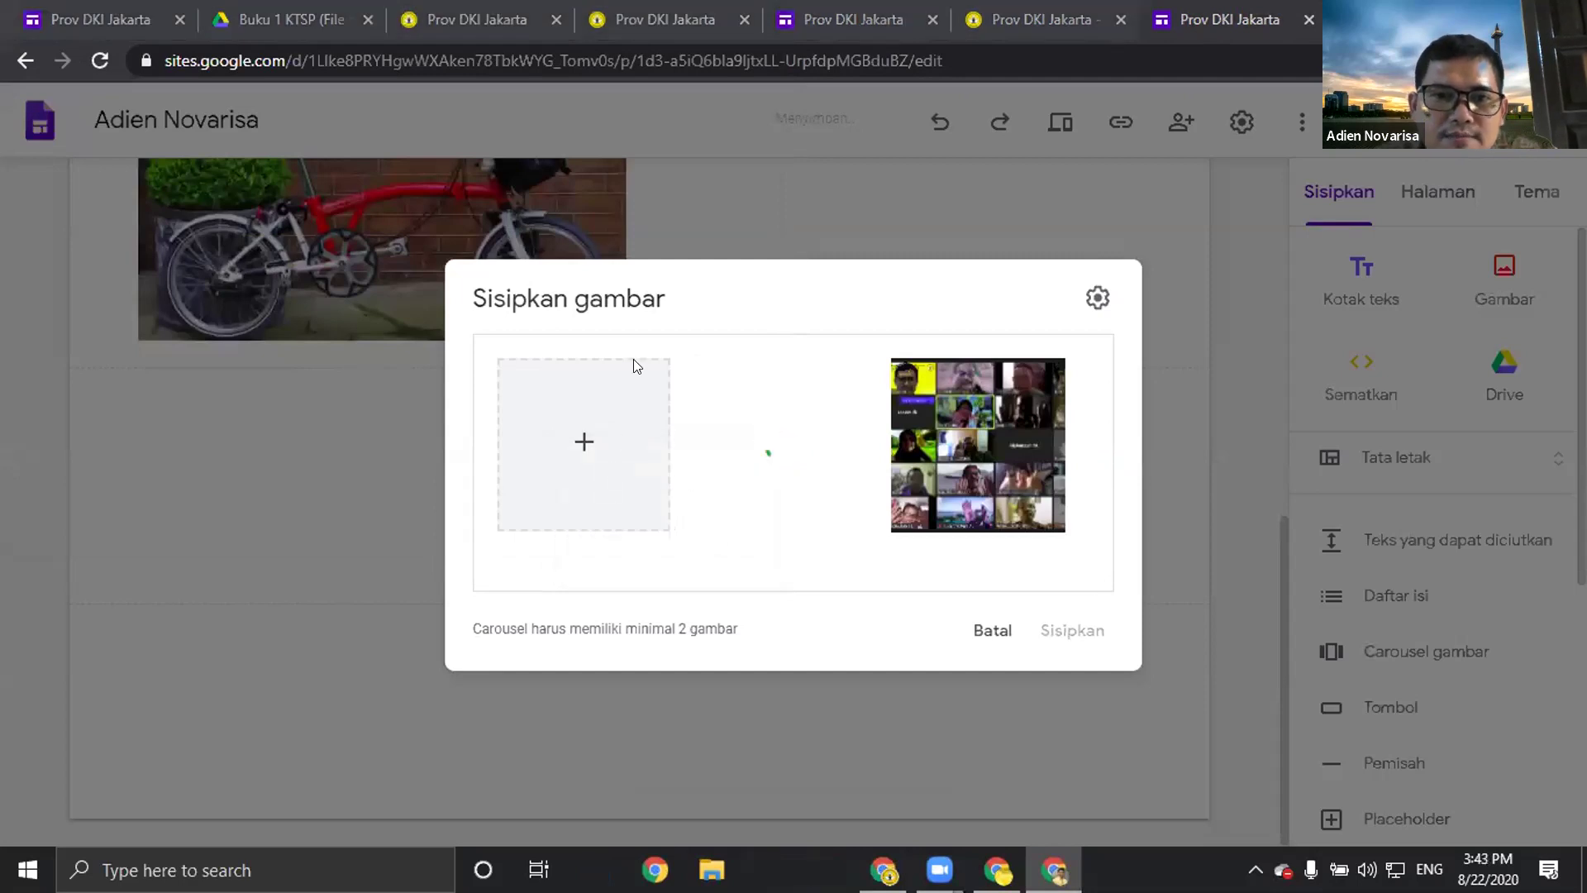
pyautogui.click(306, 324)
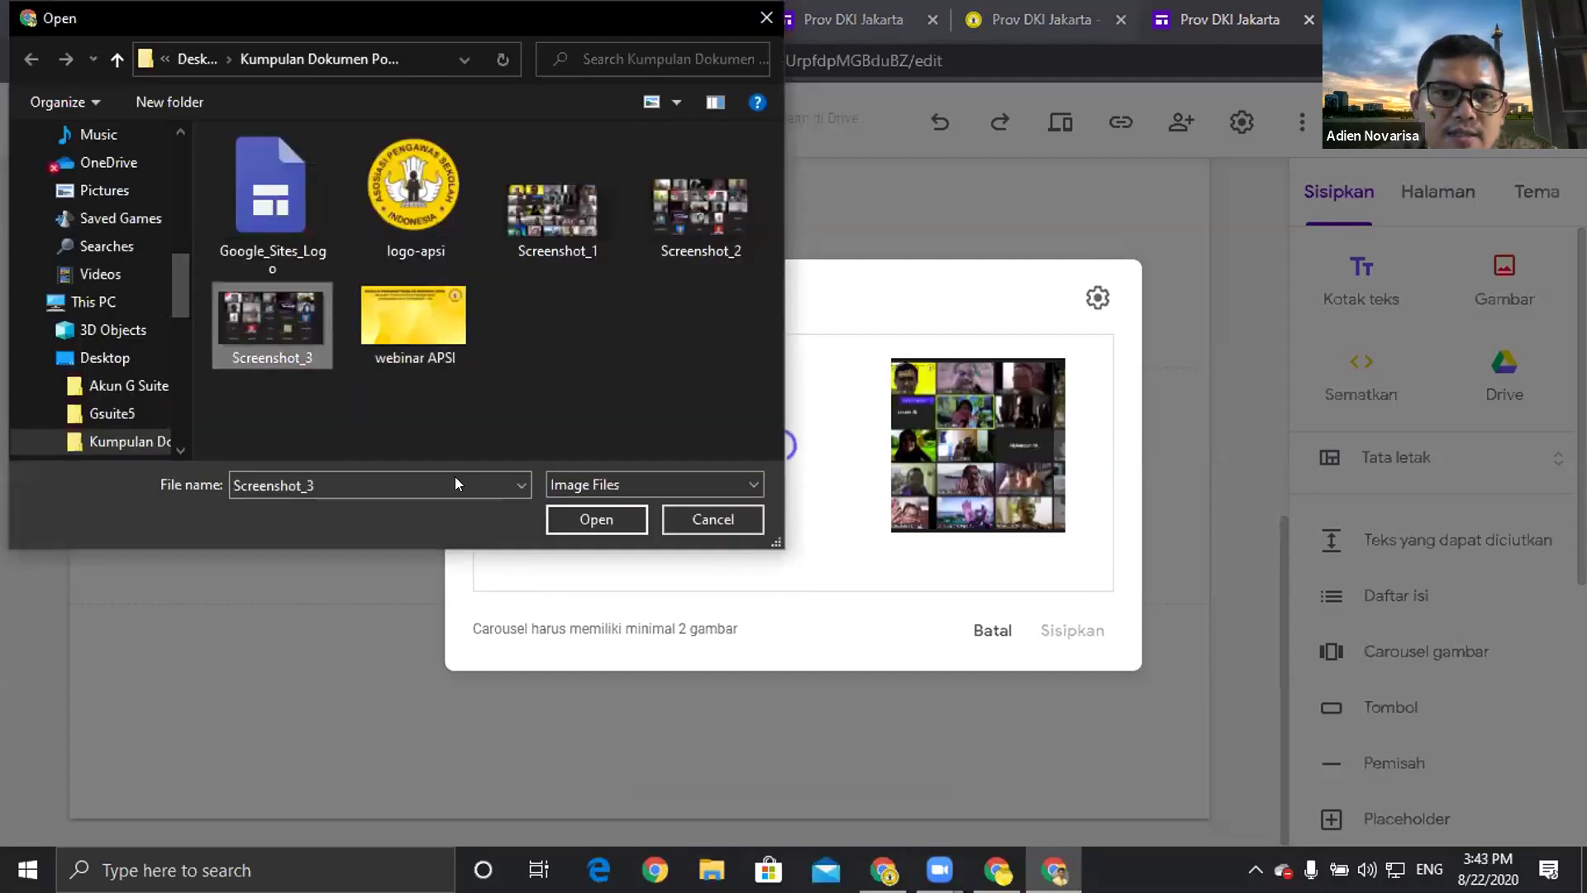
pyautogui.click(594, 514)
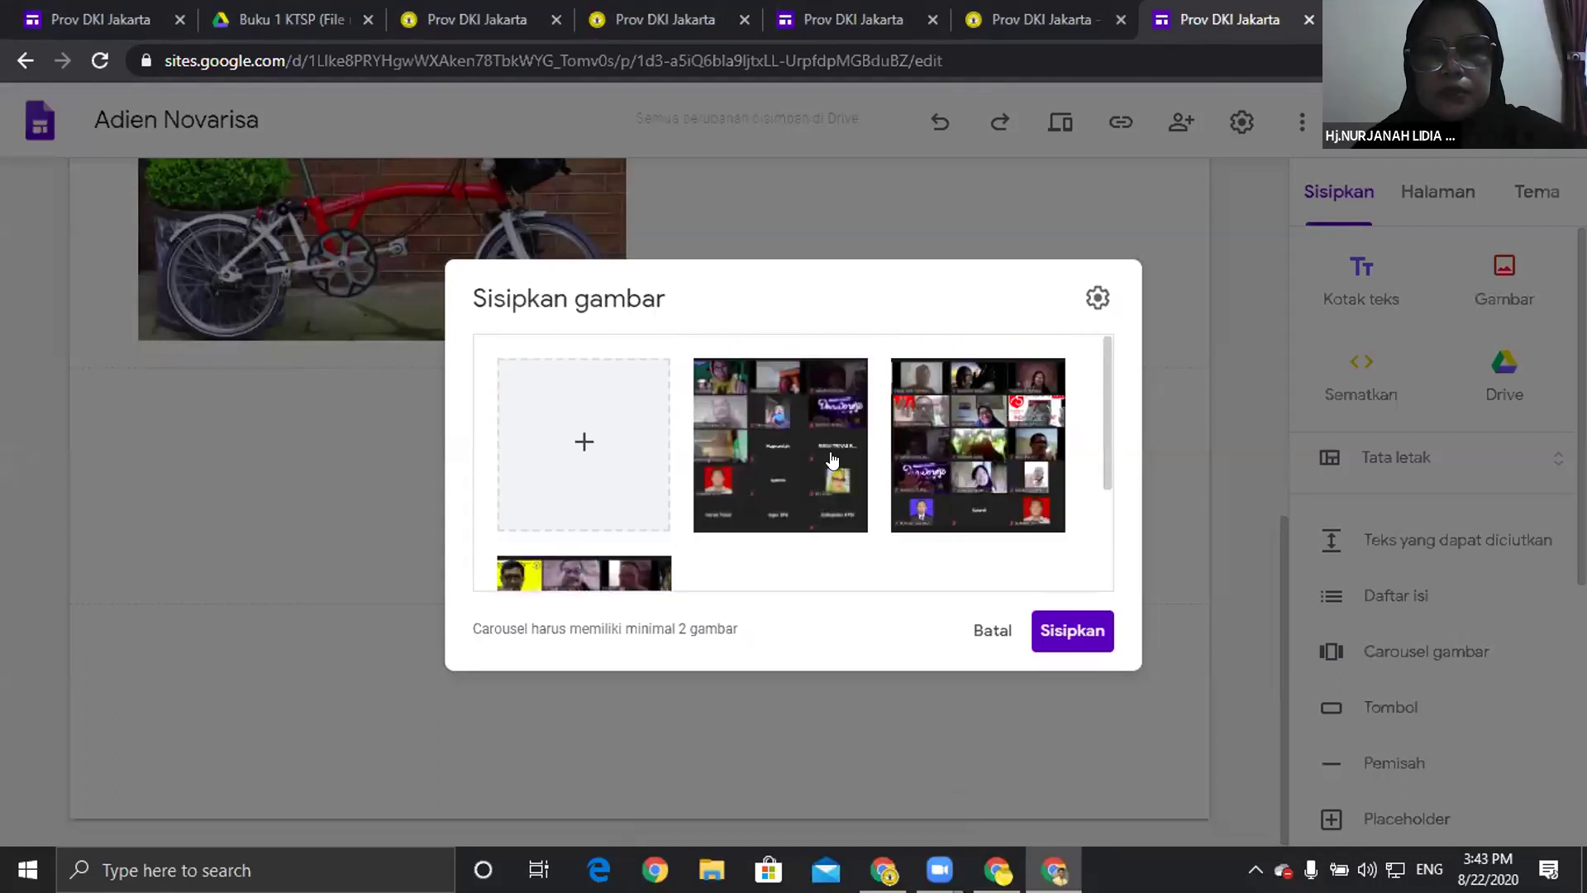
# Enable Mulai otomatis with Menengah transition speed and insert the carousel into the page.
pyautogui.click(1089, 310)
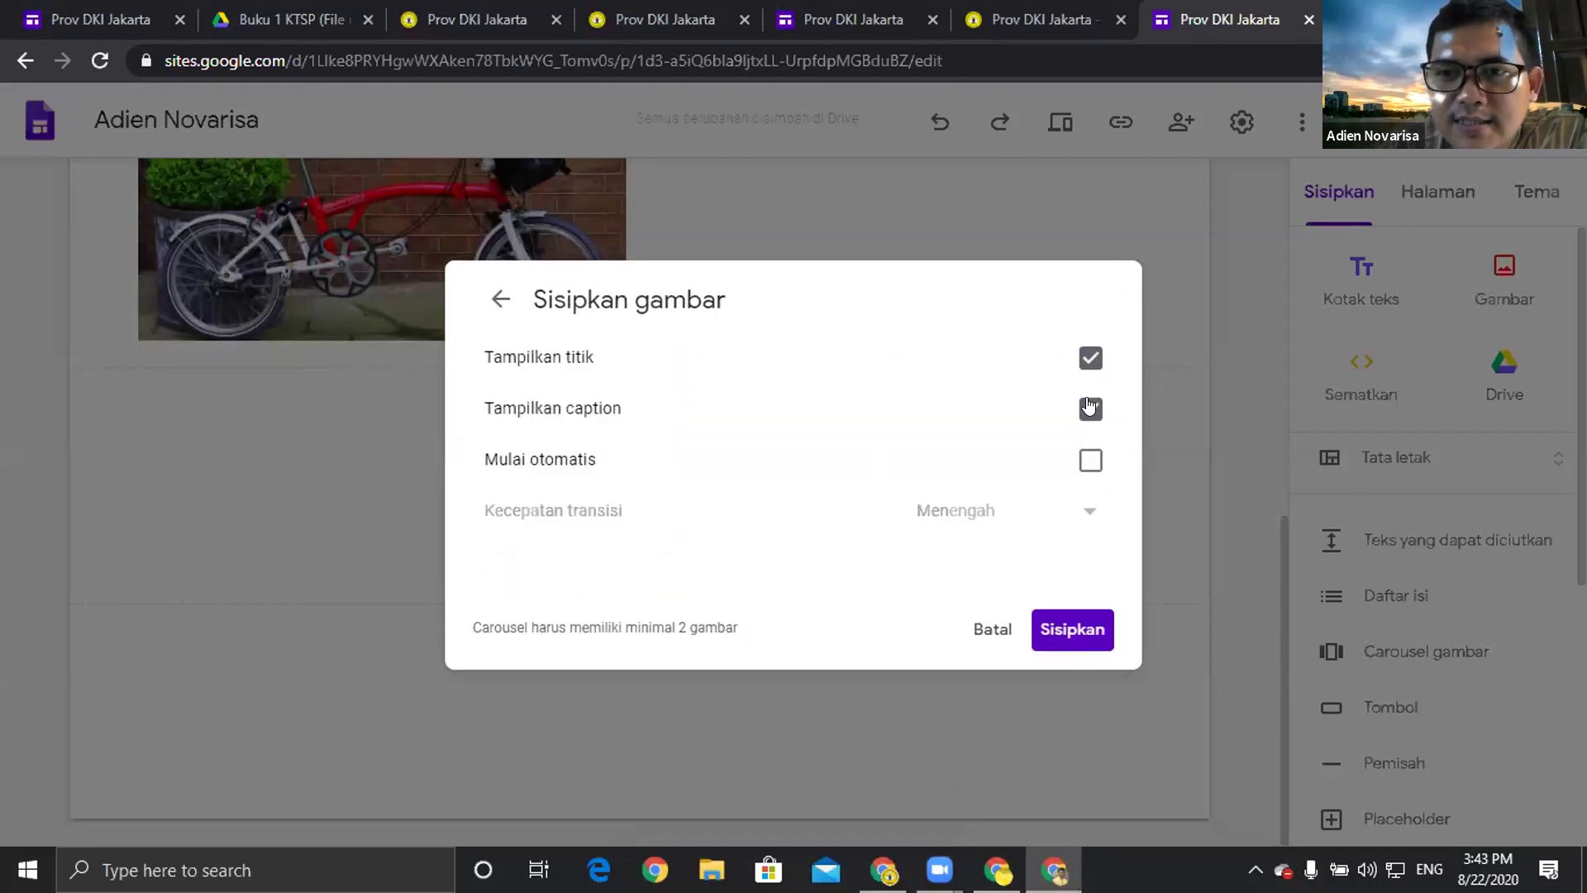
pyautogui.click(1089, 460)
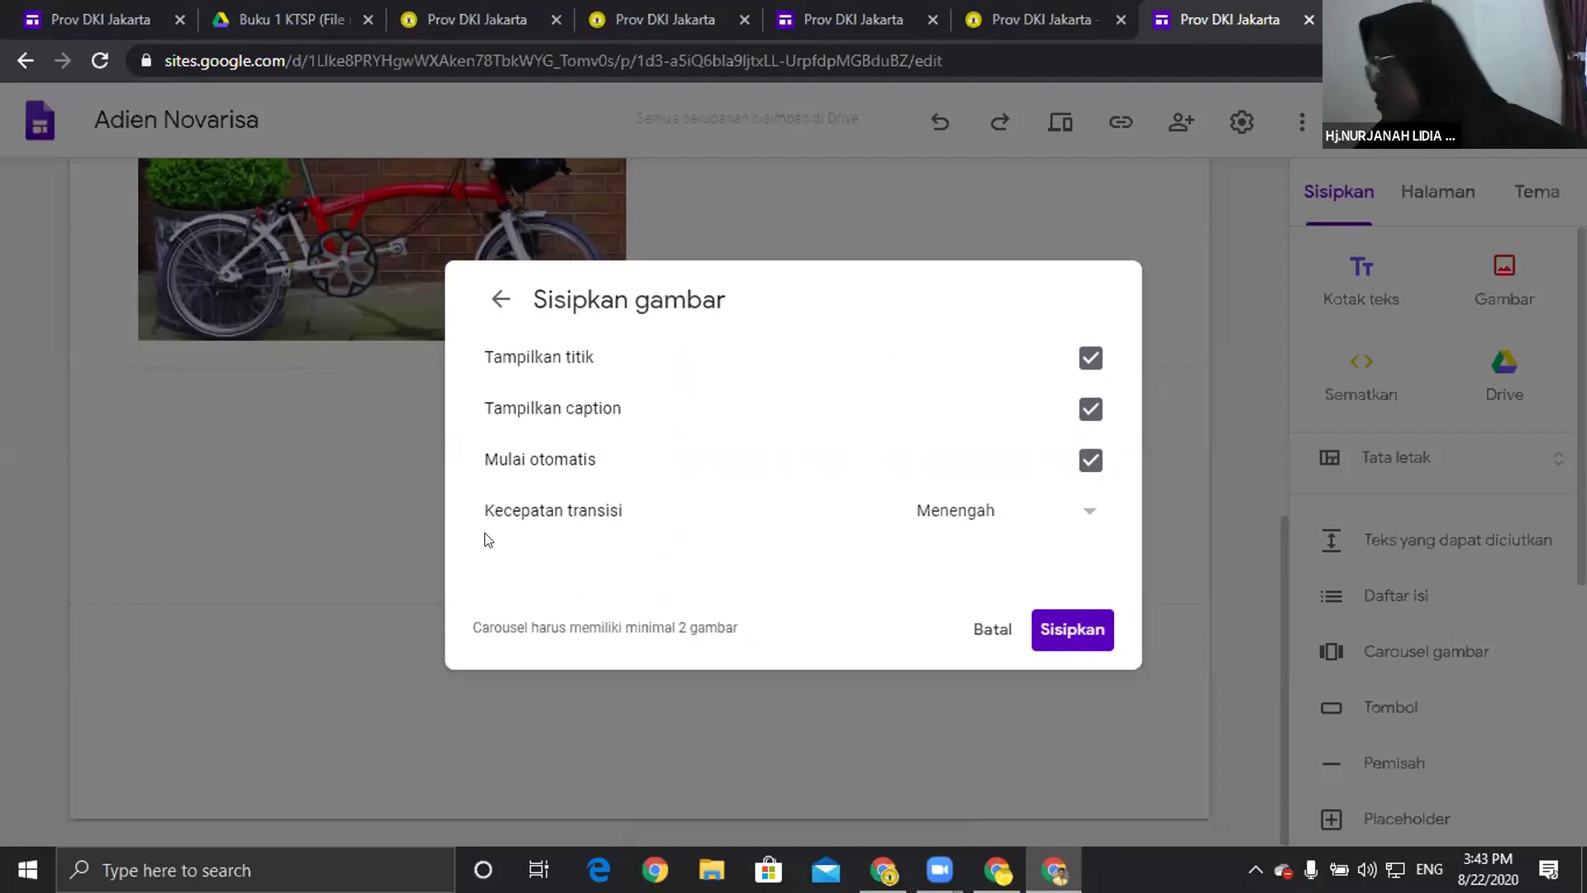
pyautogui.click(924, 516)
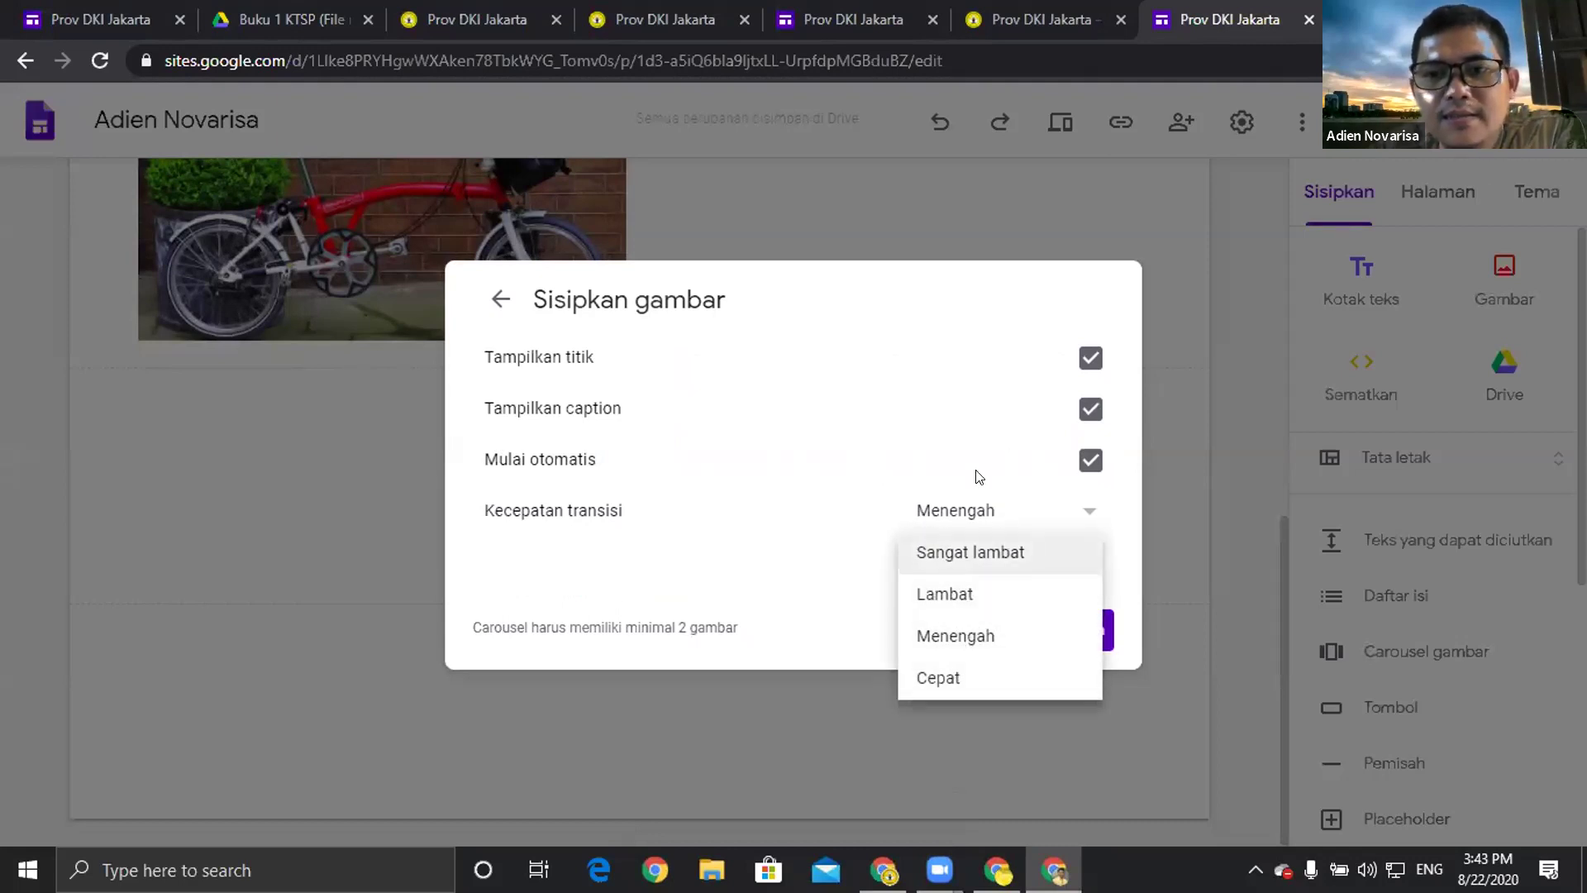
pyautogui.click(938, 635)
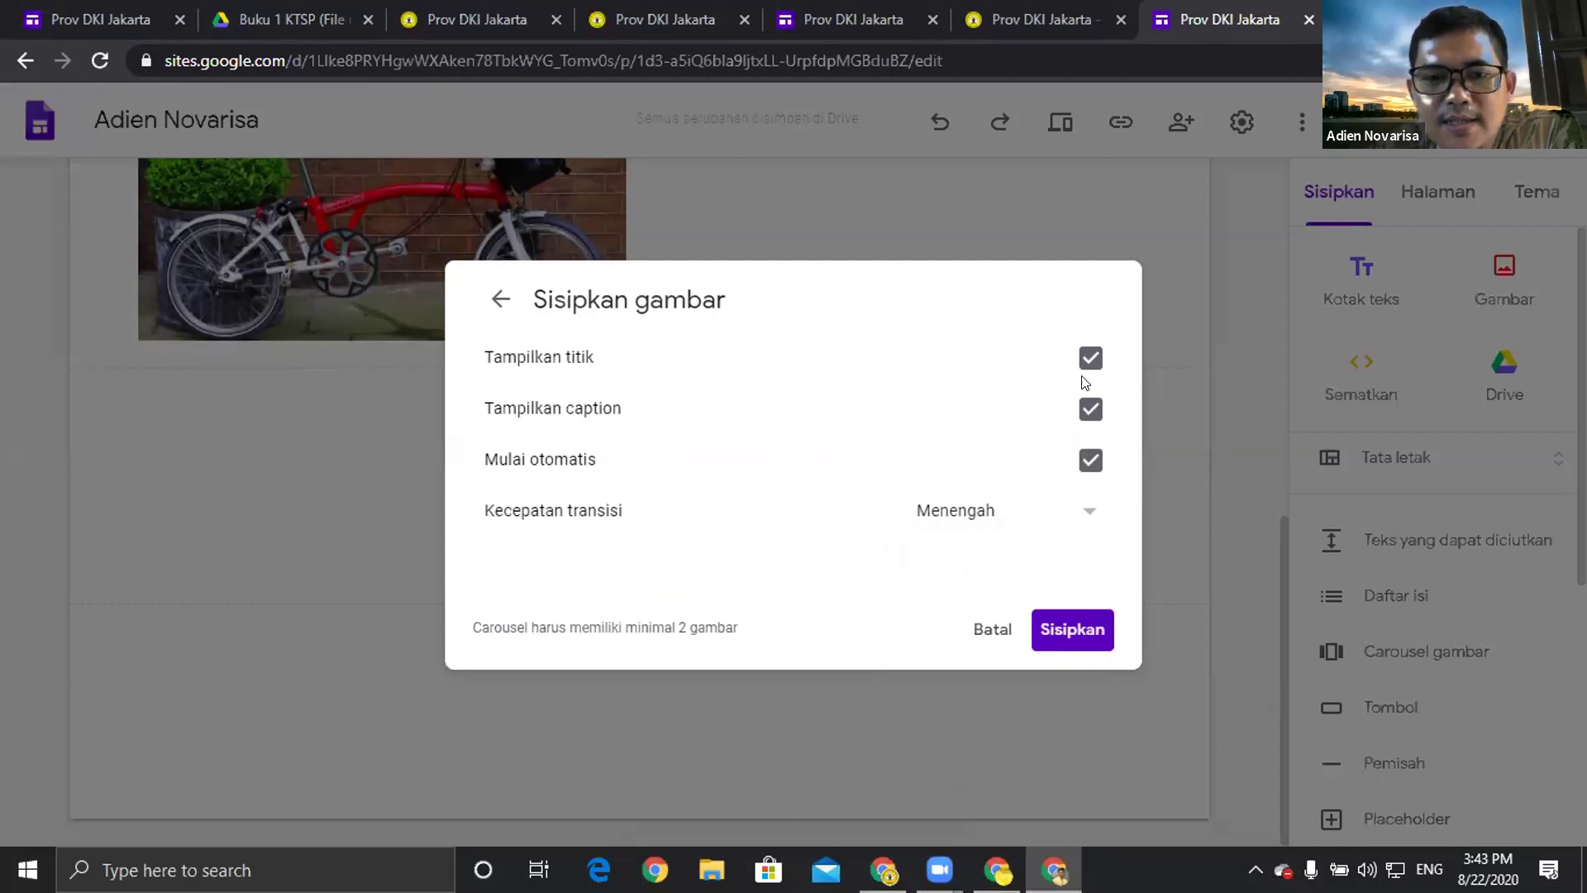
pyautogui.click(1066, 629)
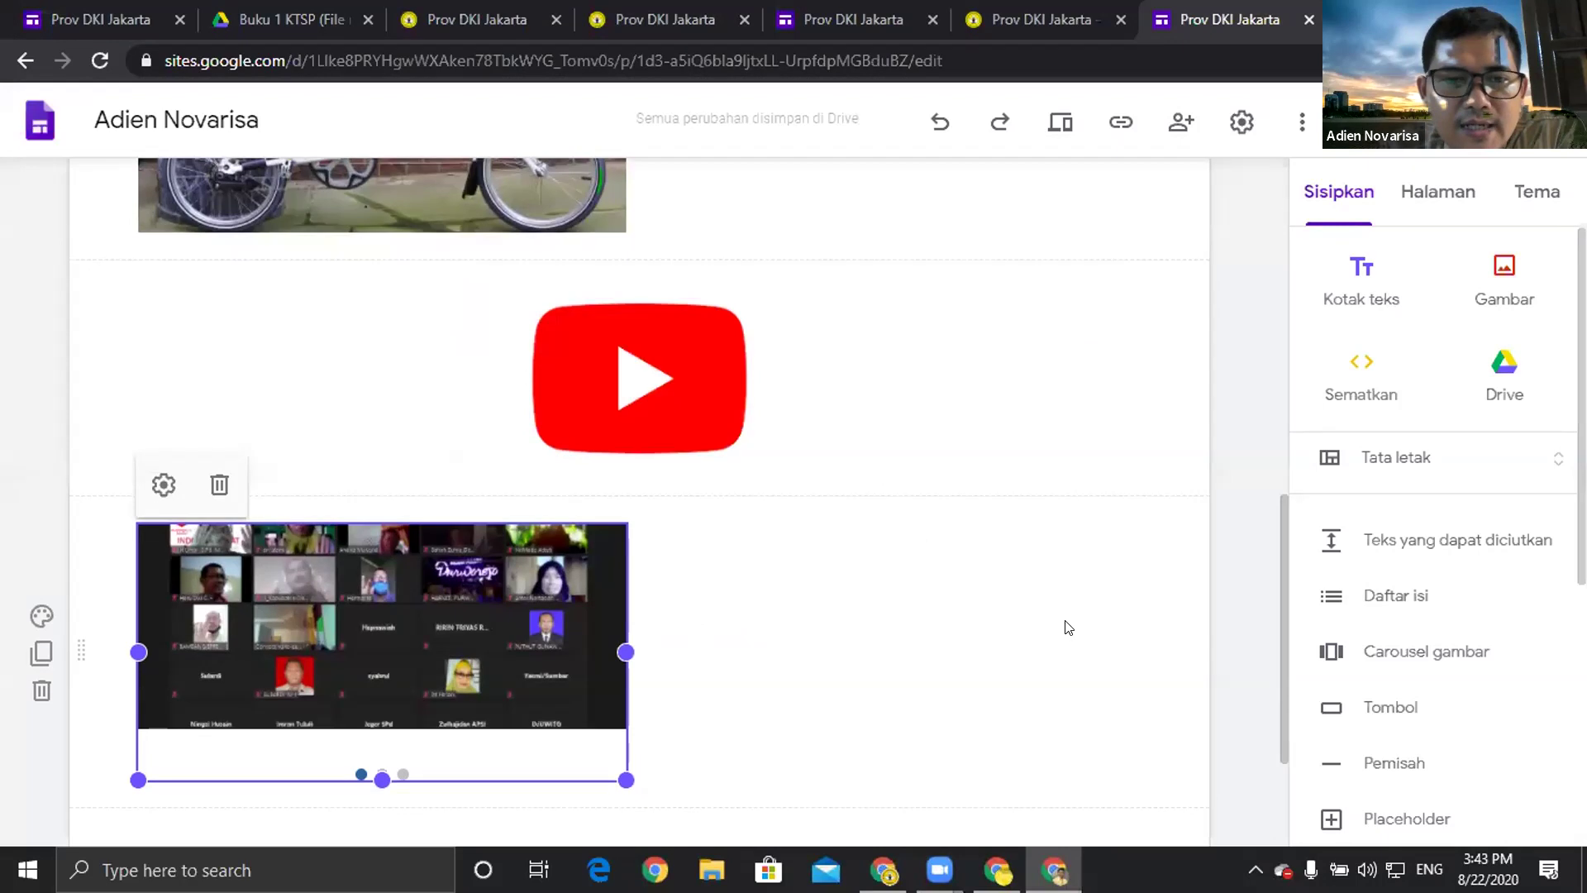
# Drag the carousel's right and corner handles outward until it spans the full page width.
pyautogui.scroll(-2, 1066, 629)
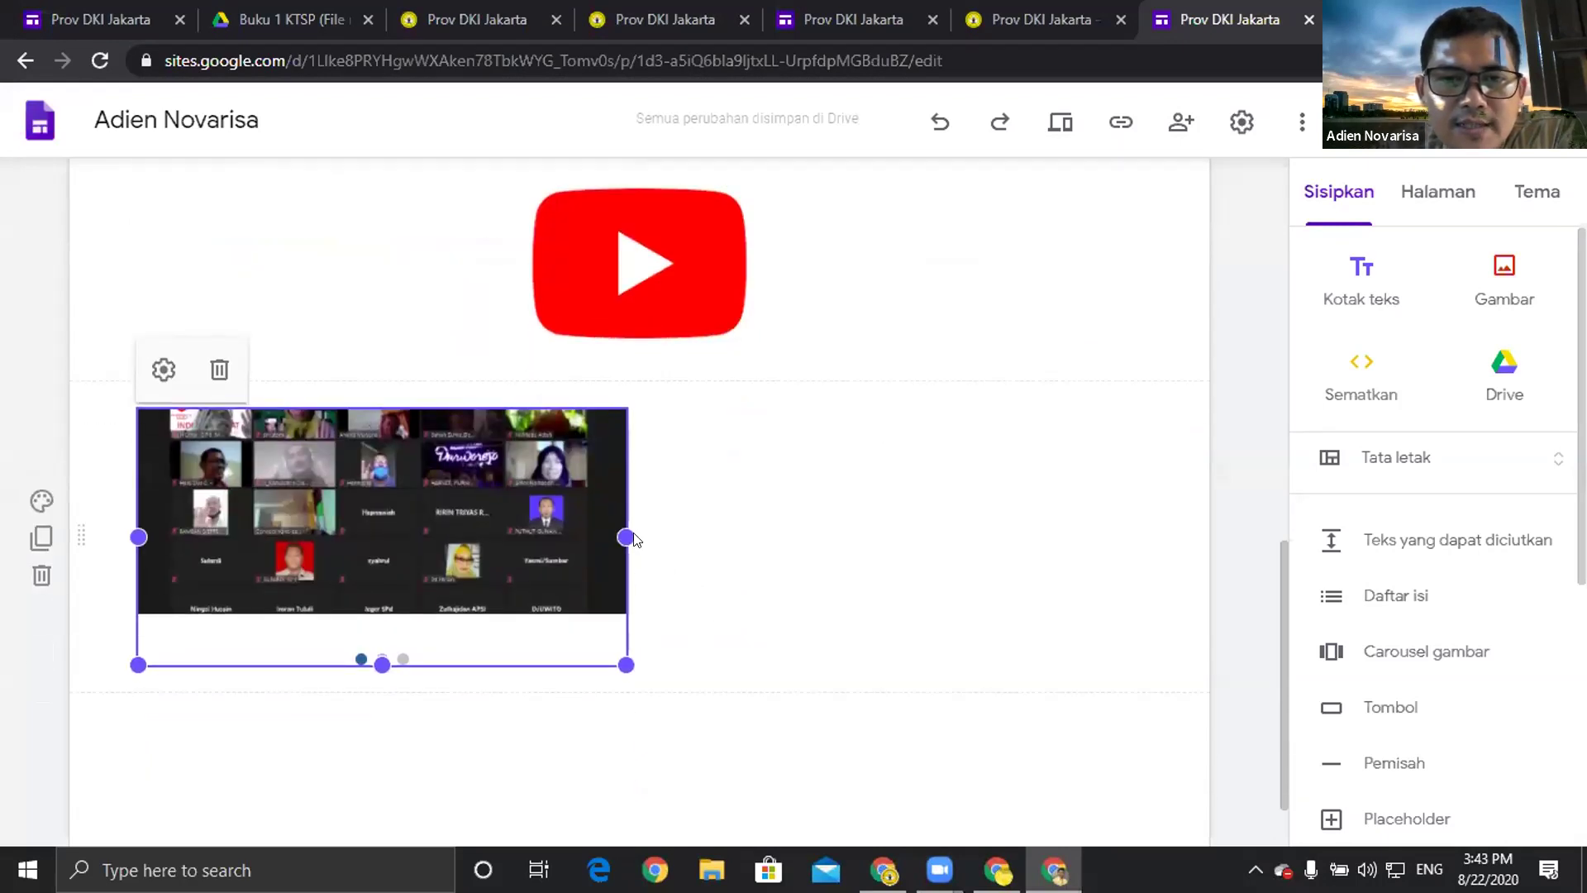
pyautogui.moveTo(627, 538); pyautogui.dragTo(1141, 541)
pyautogui.moveTo(1141, 673)
pyautogui.mouseDown()
pyautogui.moveTo(1156, 773)
pyautogui.moveTo(1154, 675)
pyautogui.mouseUp()
pyautogui.scroll(-3, 1152, 680)
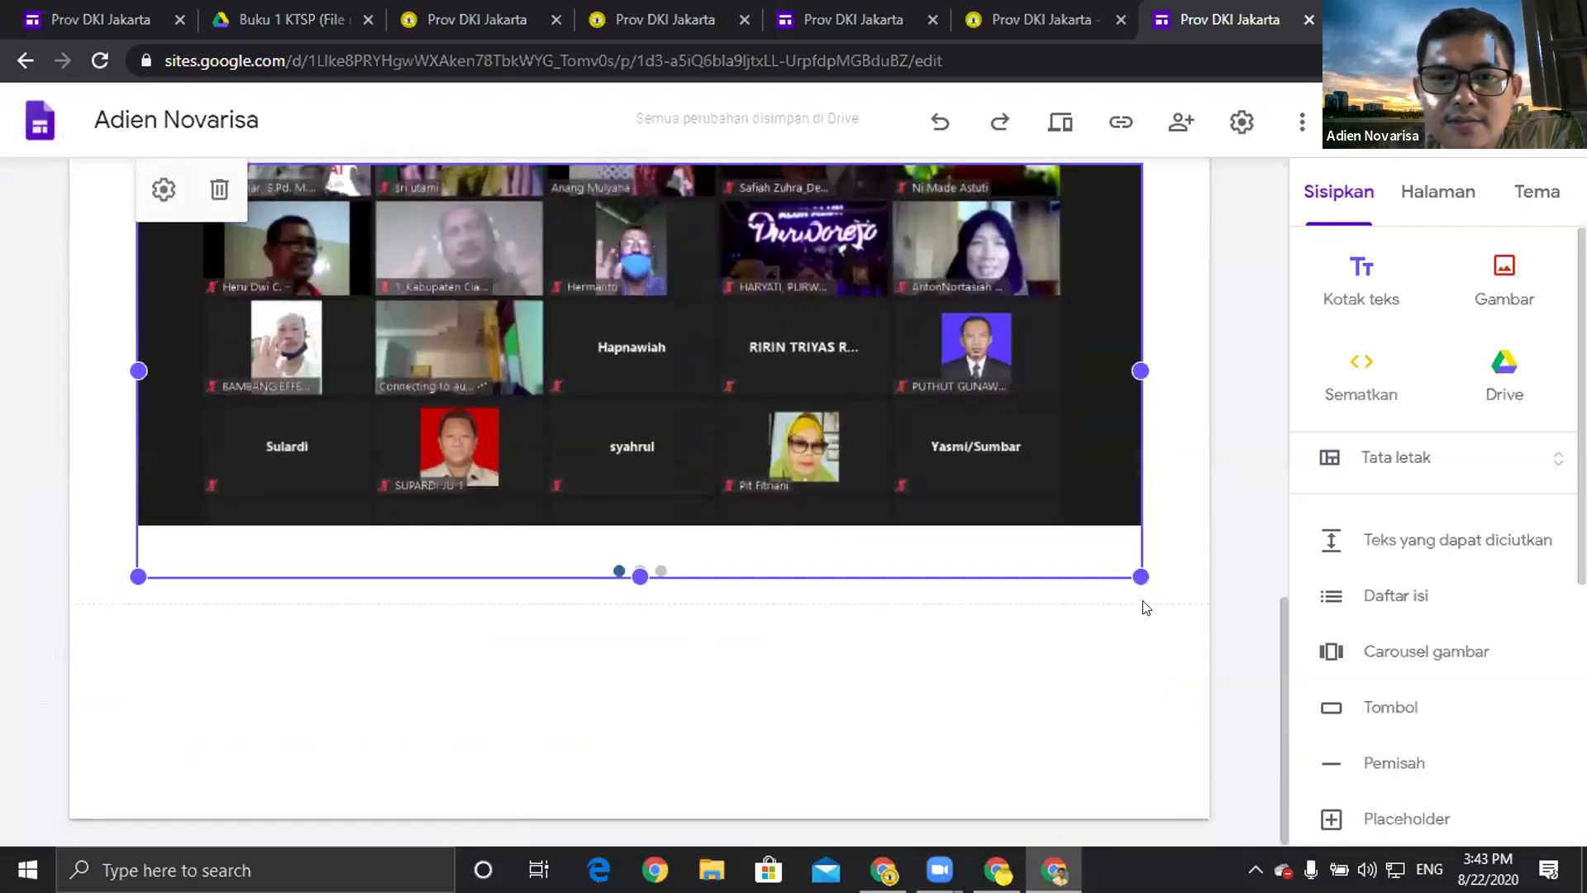
pyautogui.moveTo(1141, 576); pyautogui.dragTo(1190, 702)
pyautogui.scroll(2, 1191, 703)
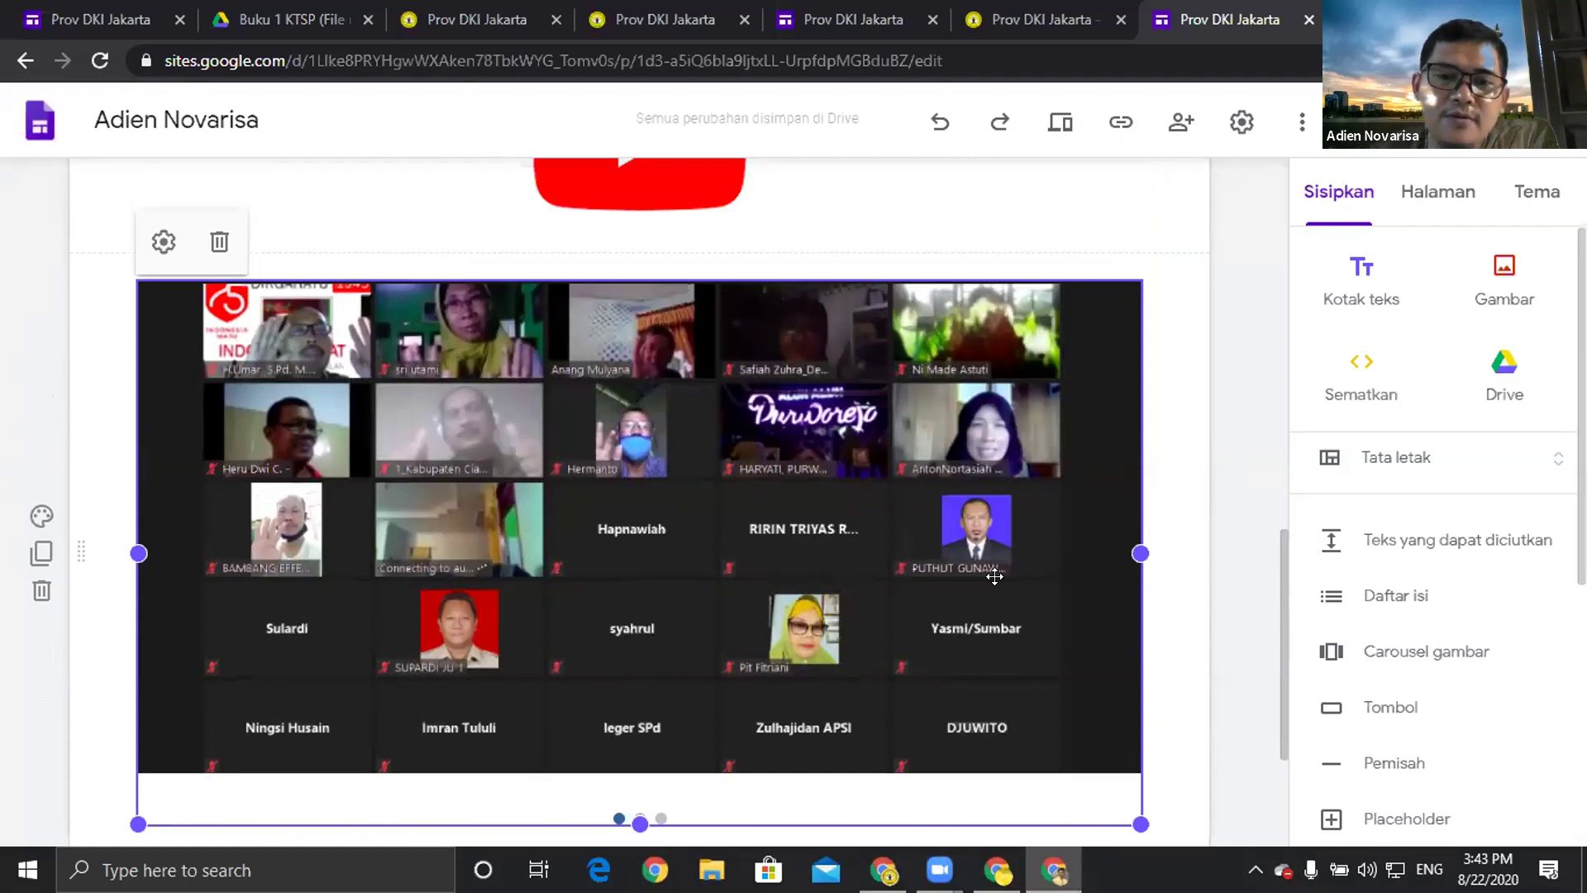
pyautogui.scroll(-4, 994, 577)
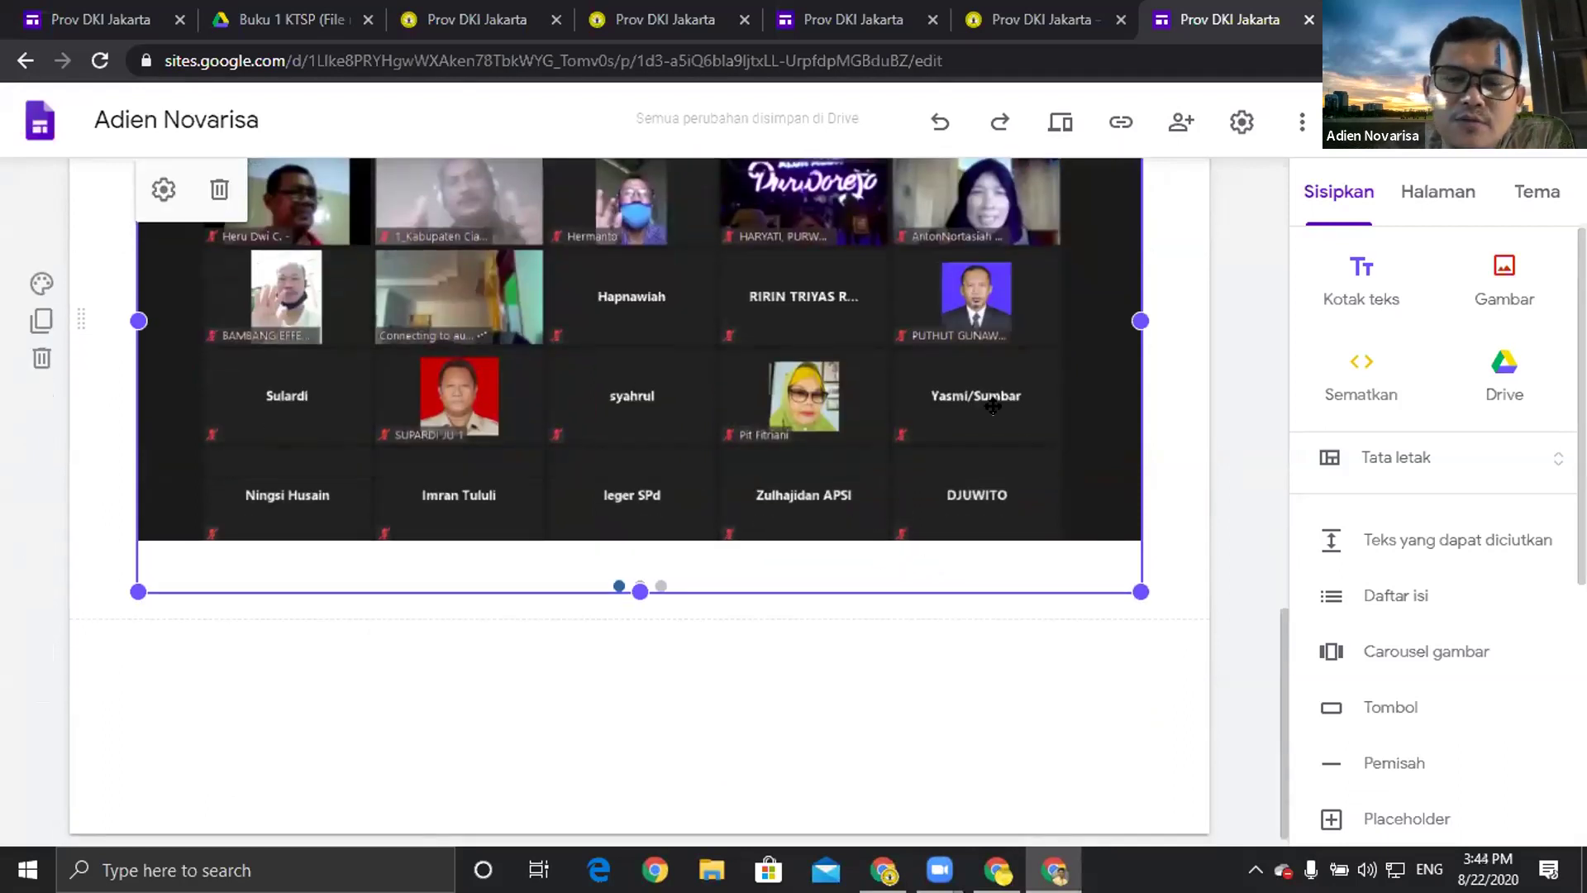
# Preview the Komunitas page and scroll down to the screenshot carousel below the YouTube block.
pyautogui.click(1057, 123)
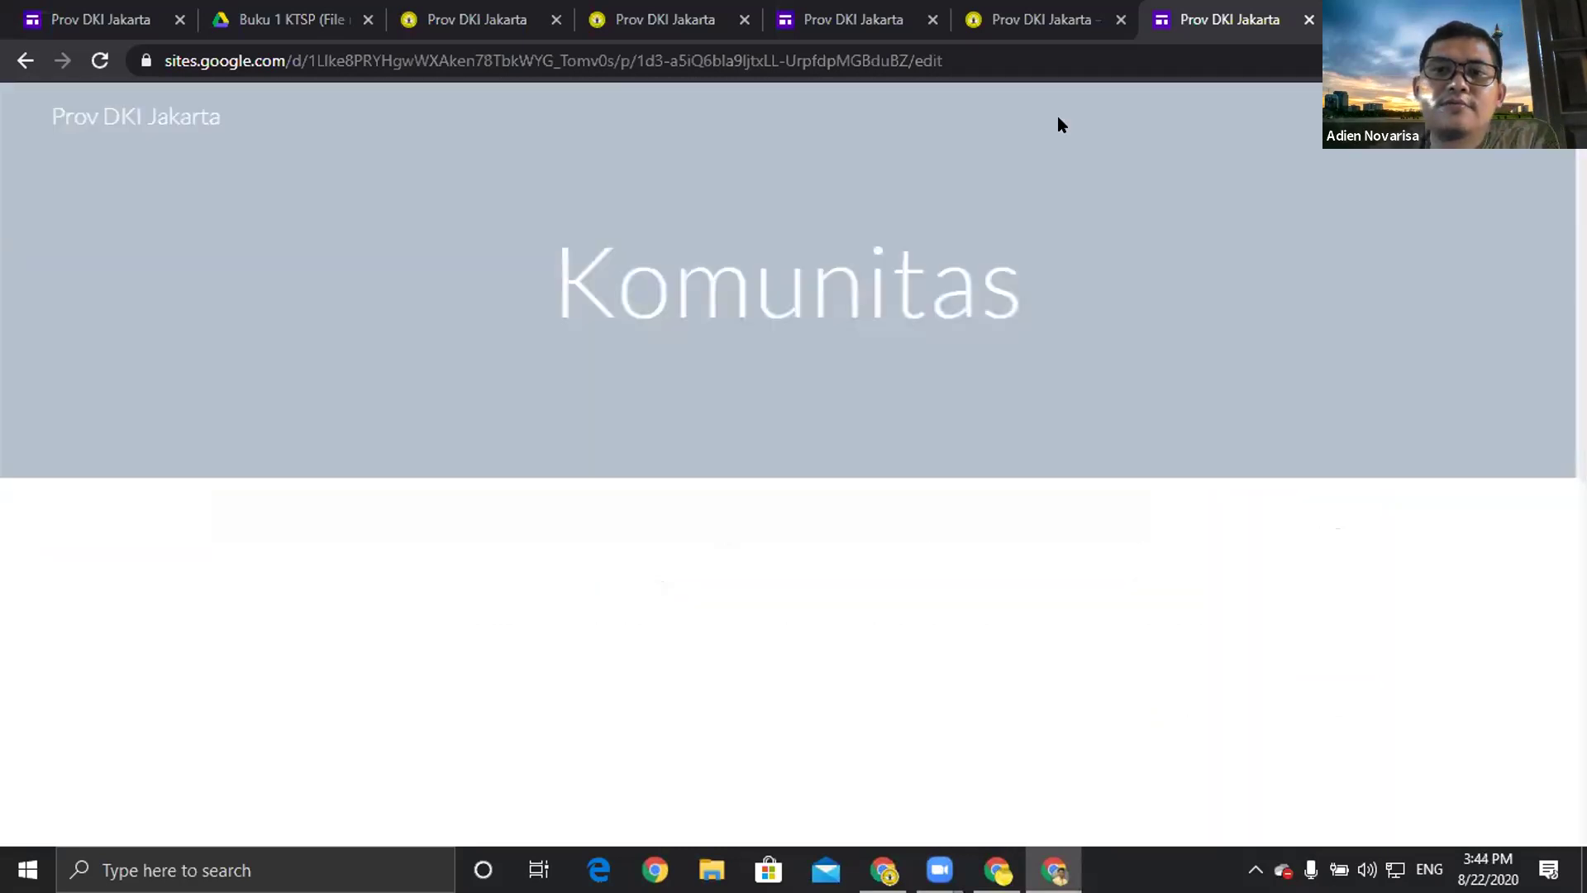
pyautogui.scroll(-10, 1270, 438)
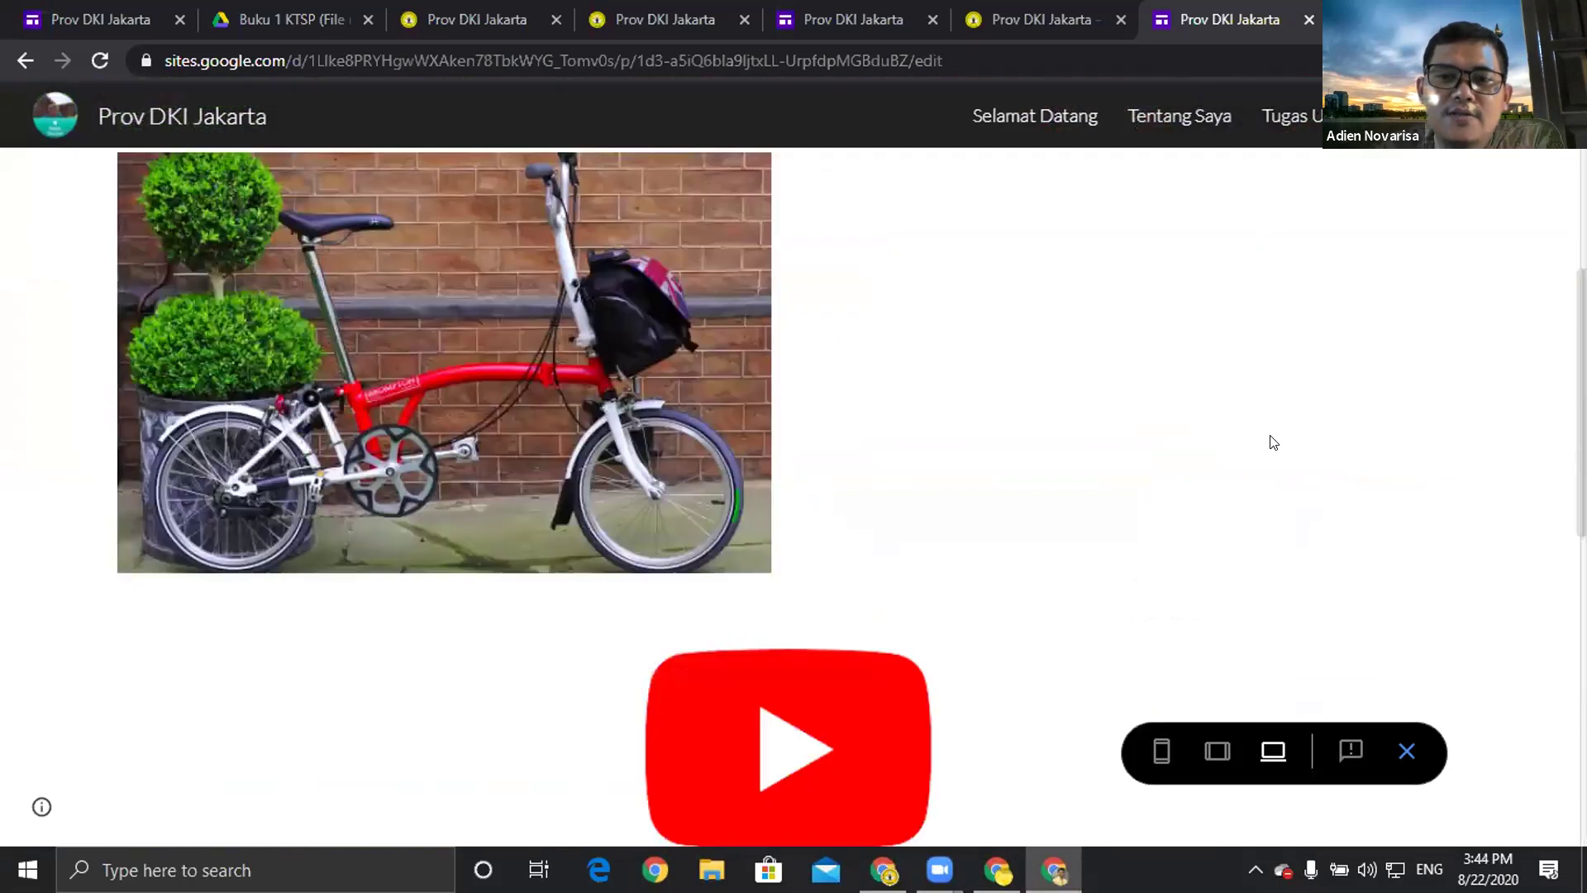
pyautogui.scroll(-3, 1273, 442)
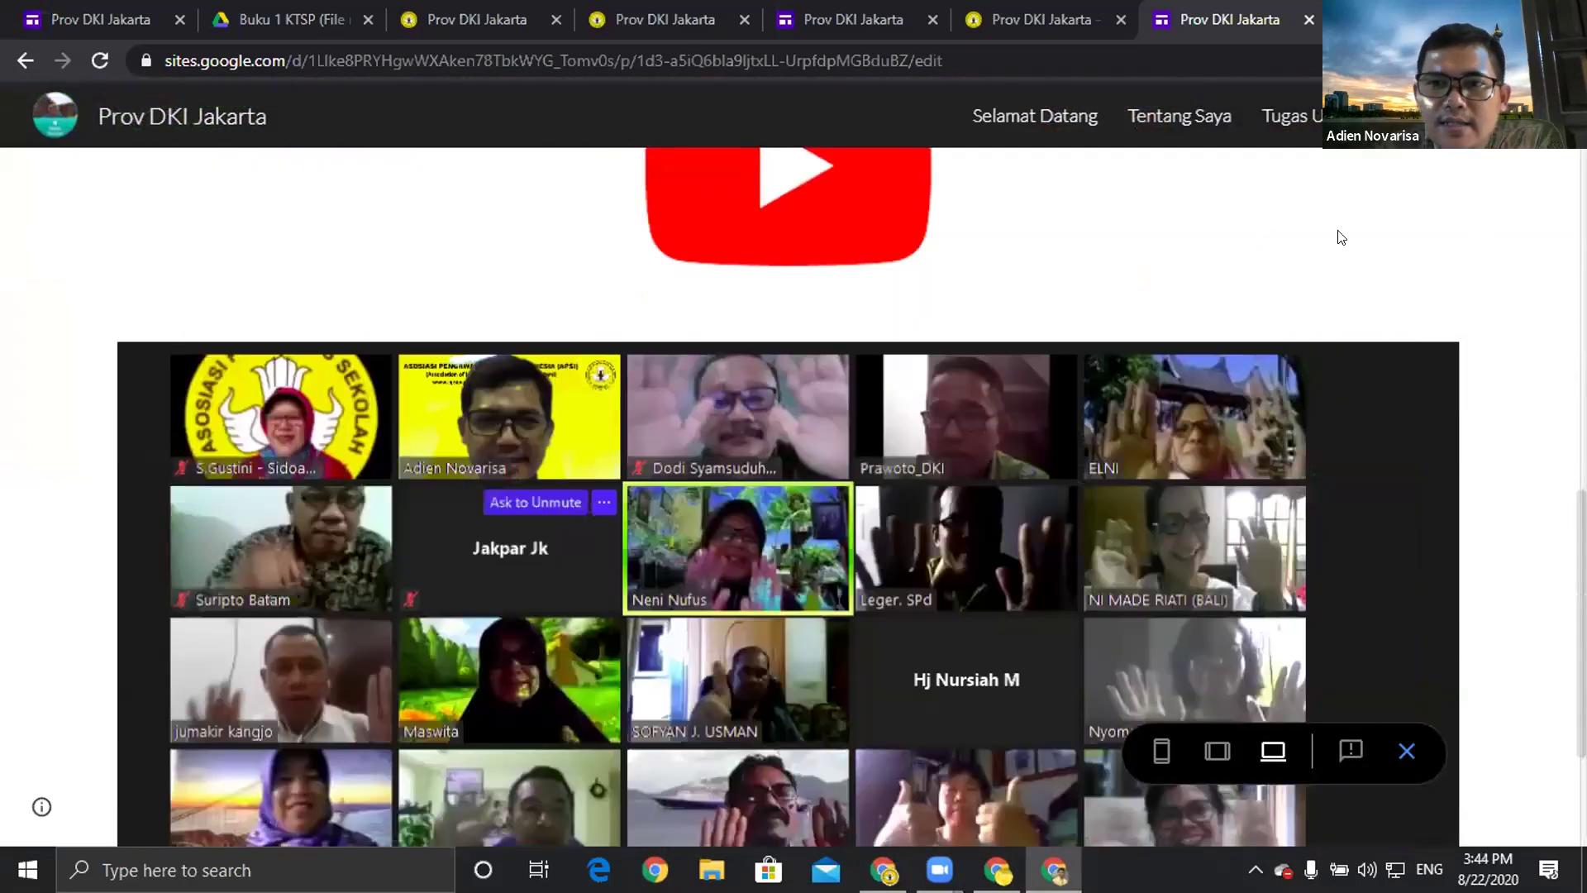
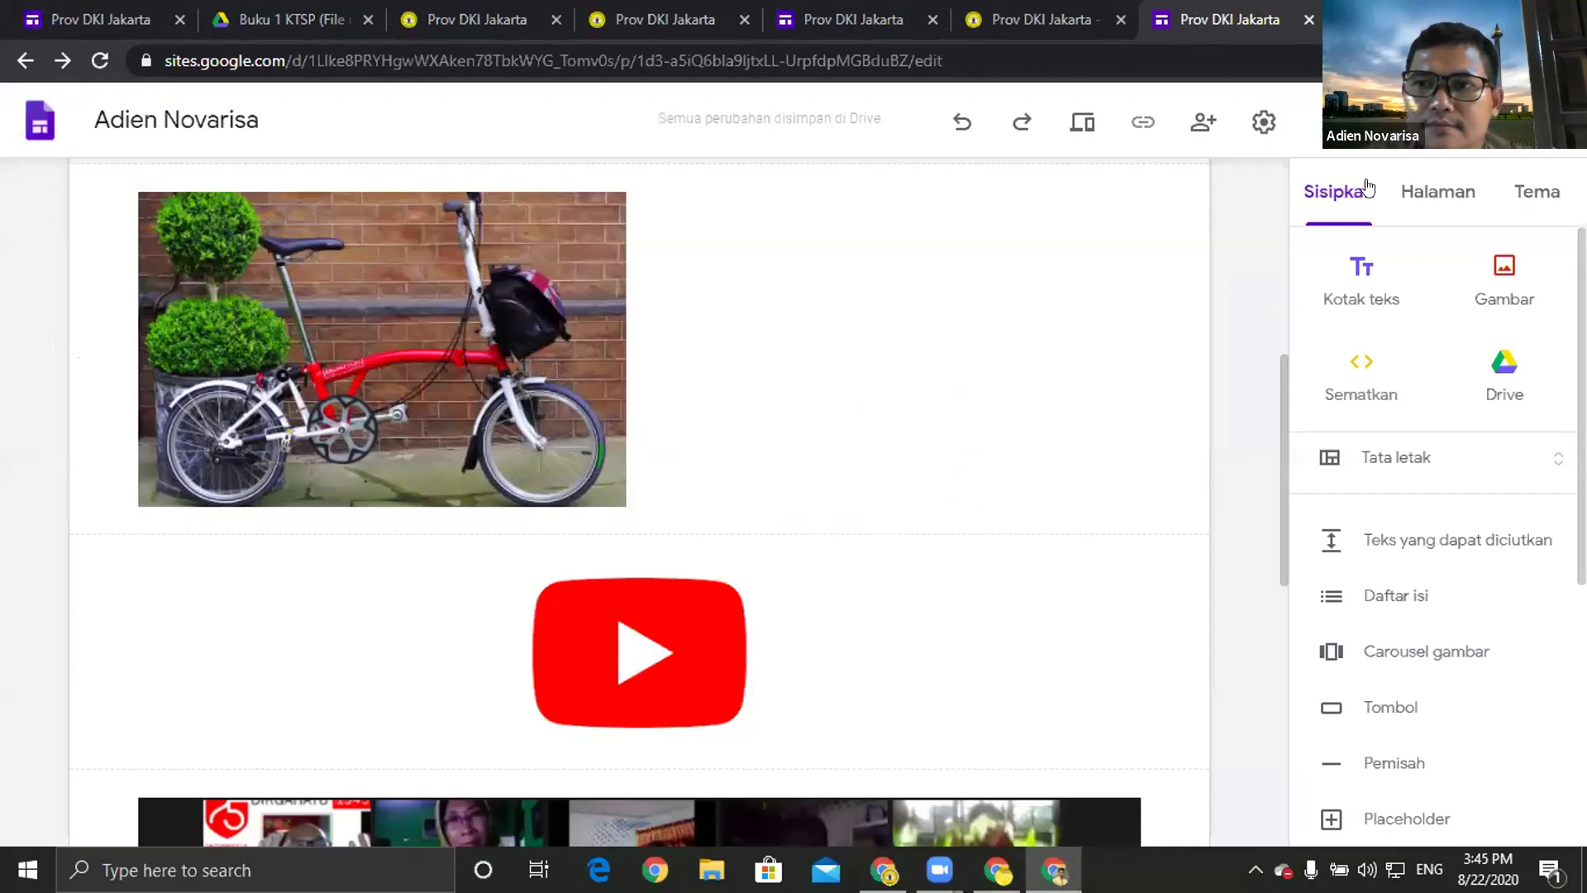
# Open the site's link access settings for the draft and published versions.
pyautogui.click(1430, 121)
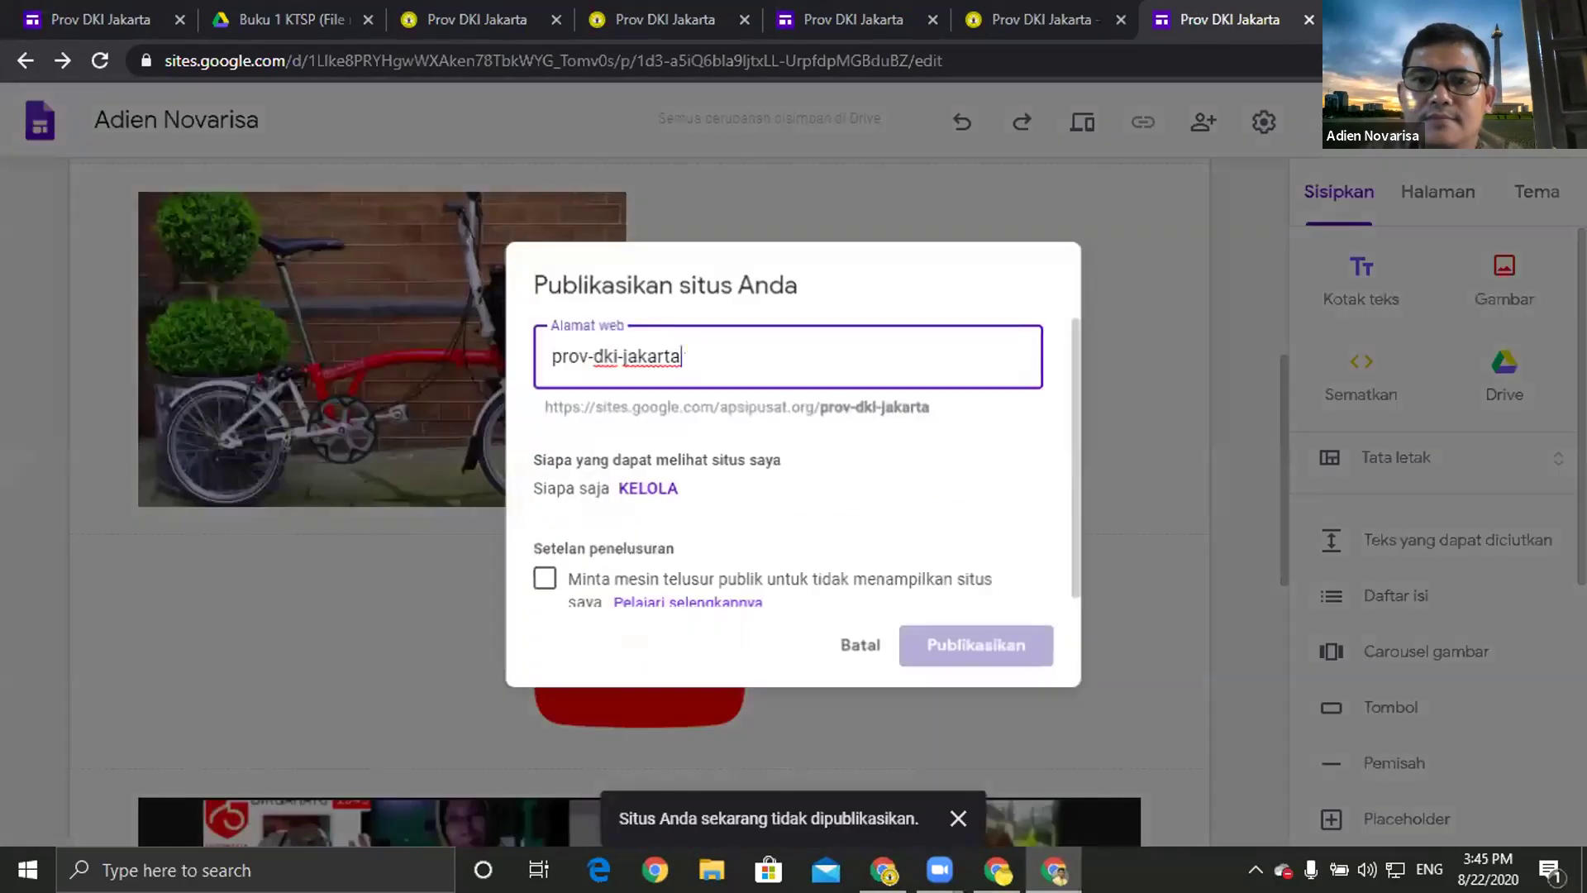
pyautogui.click(653, 490)
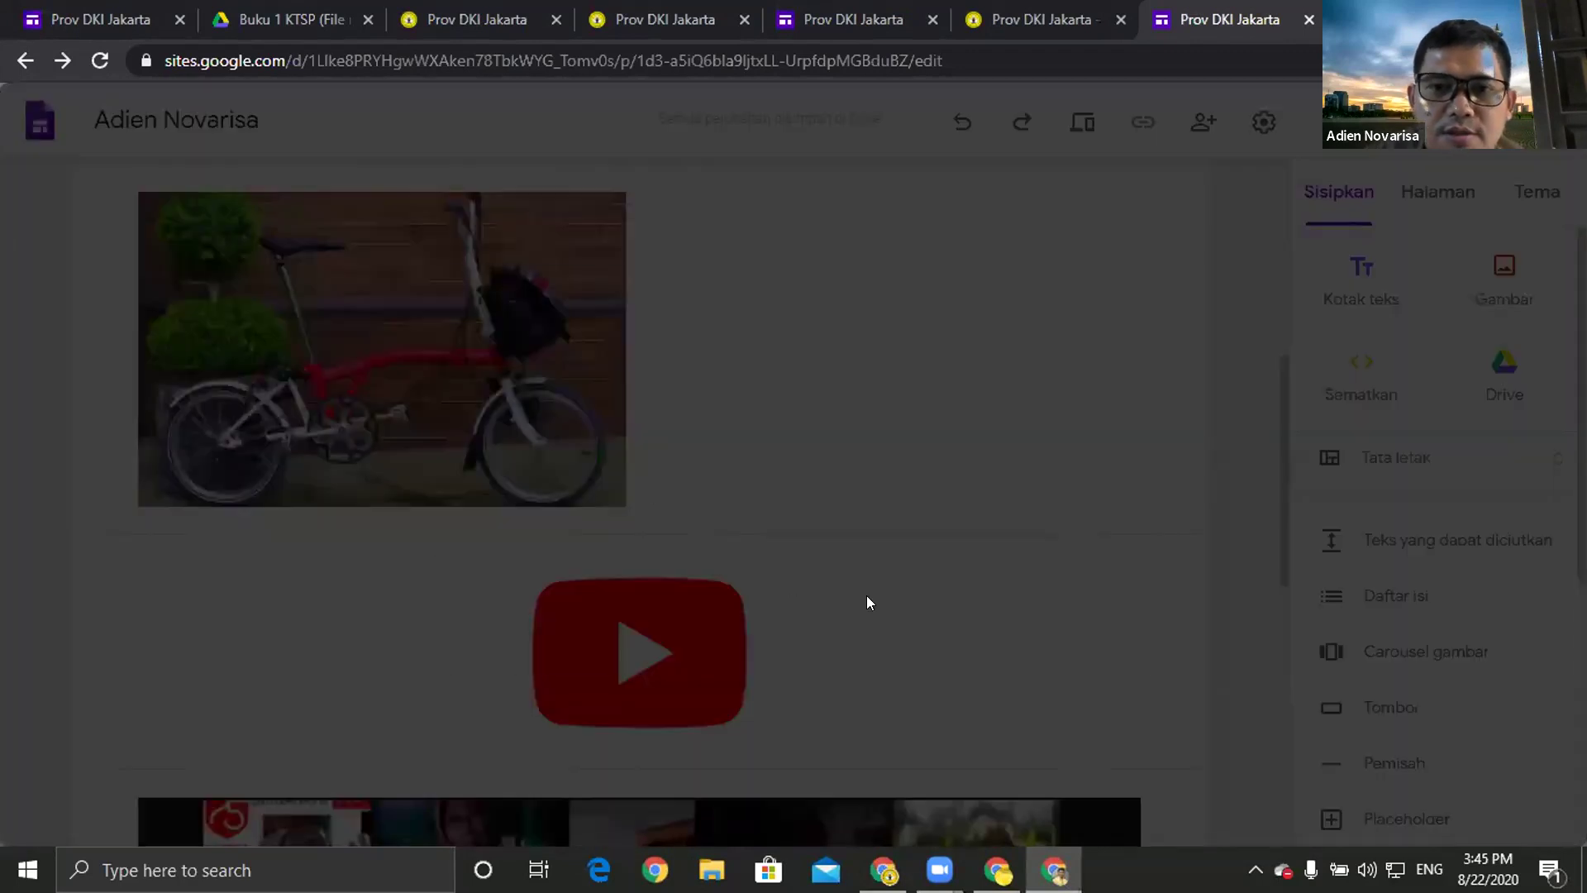
pyautogui.click(586, 642)
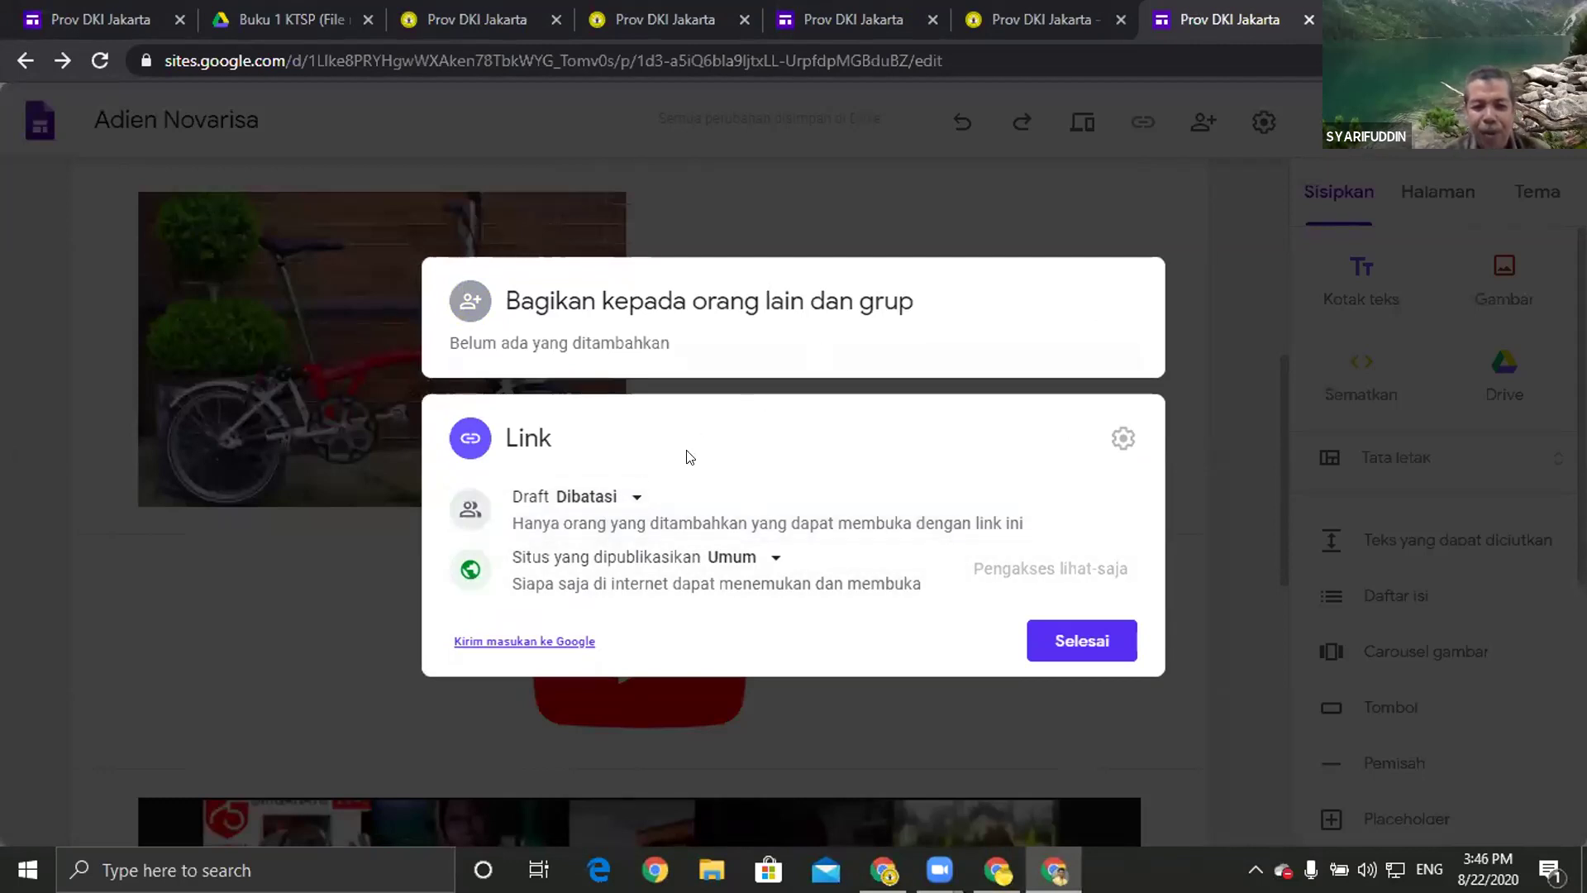
# Keep the draft at Dibatasi and move to the people-and-groups sharing section.
pyautogui.click(626, 499)
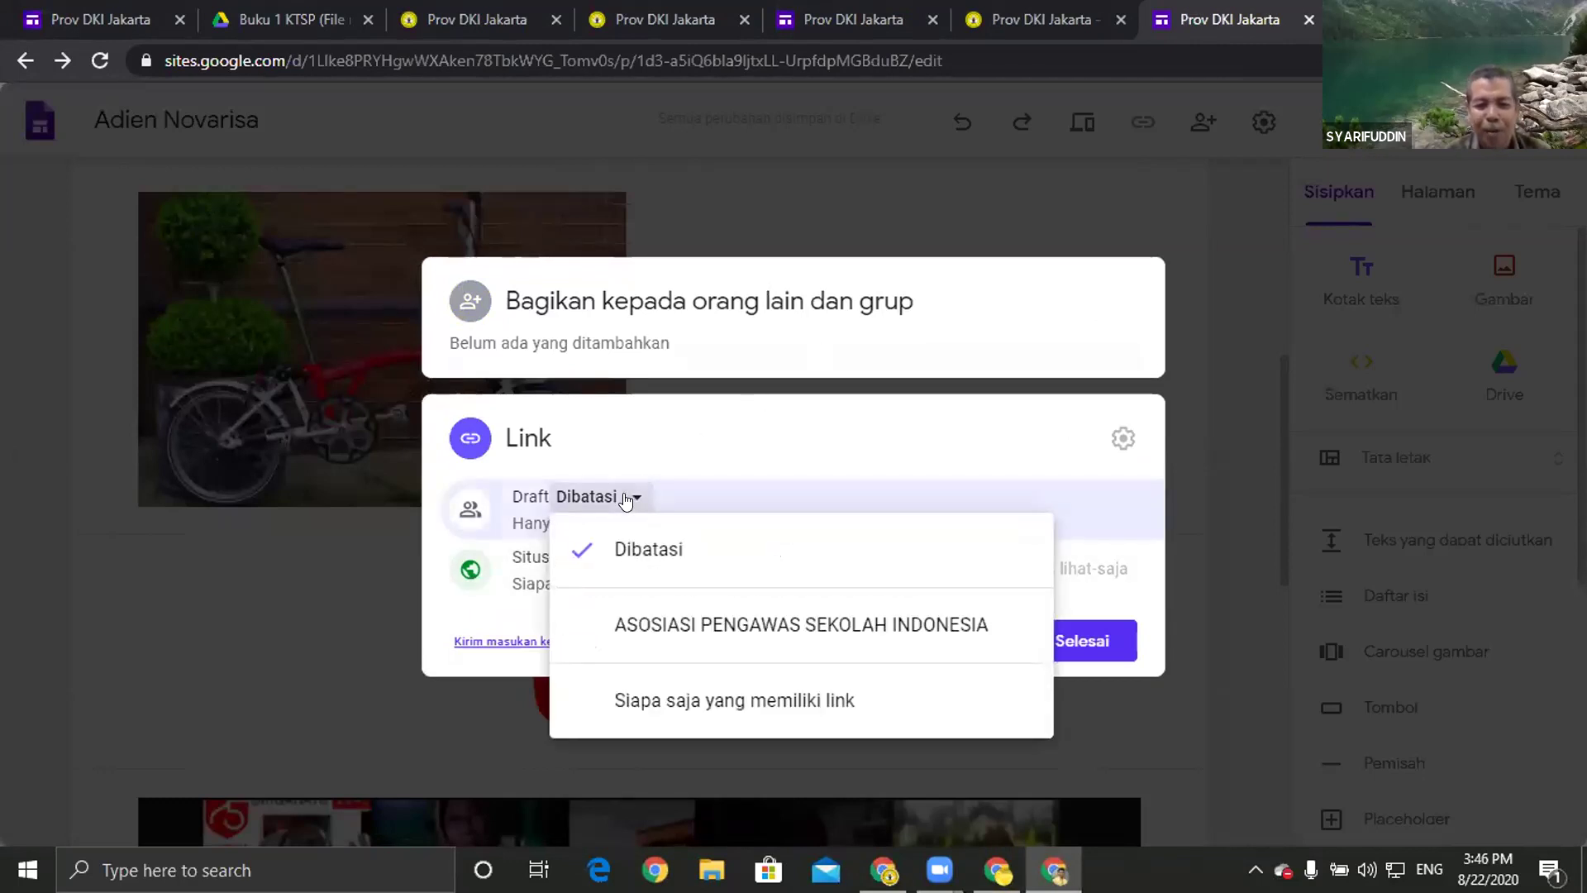
pyautogui.click(626, 499)
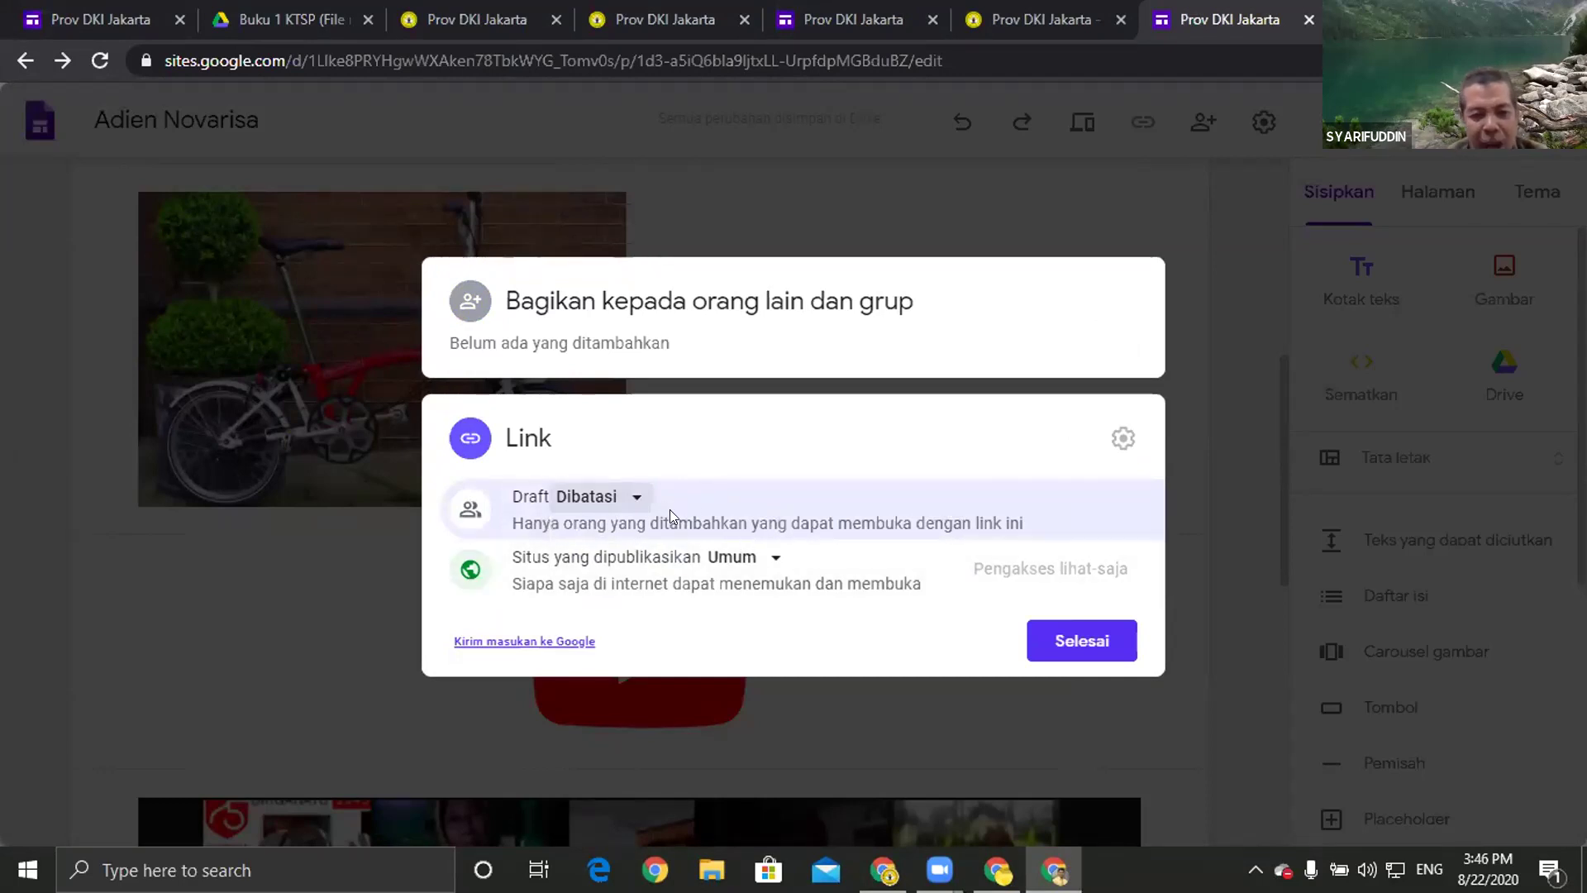
pyautogui.click(628, 502)
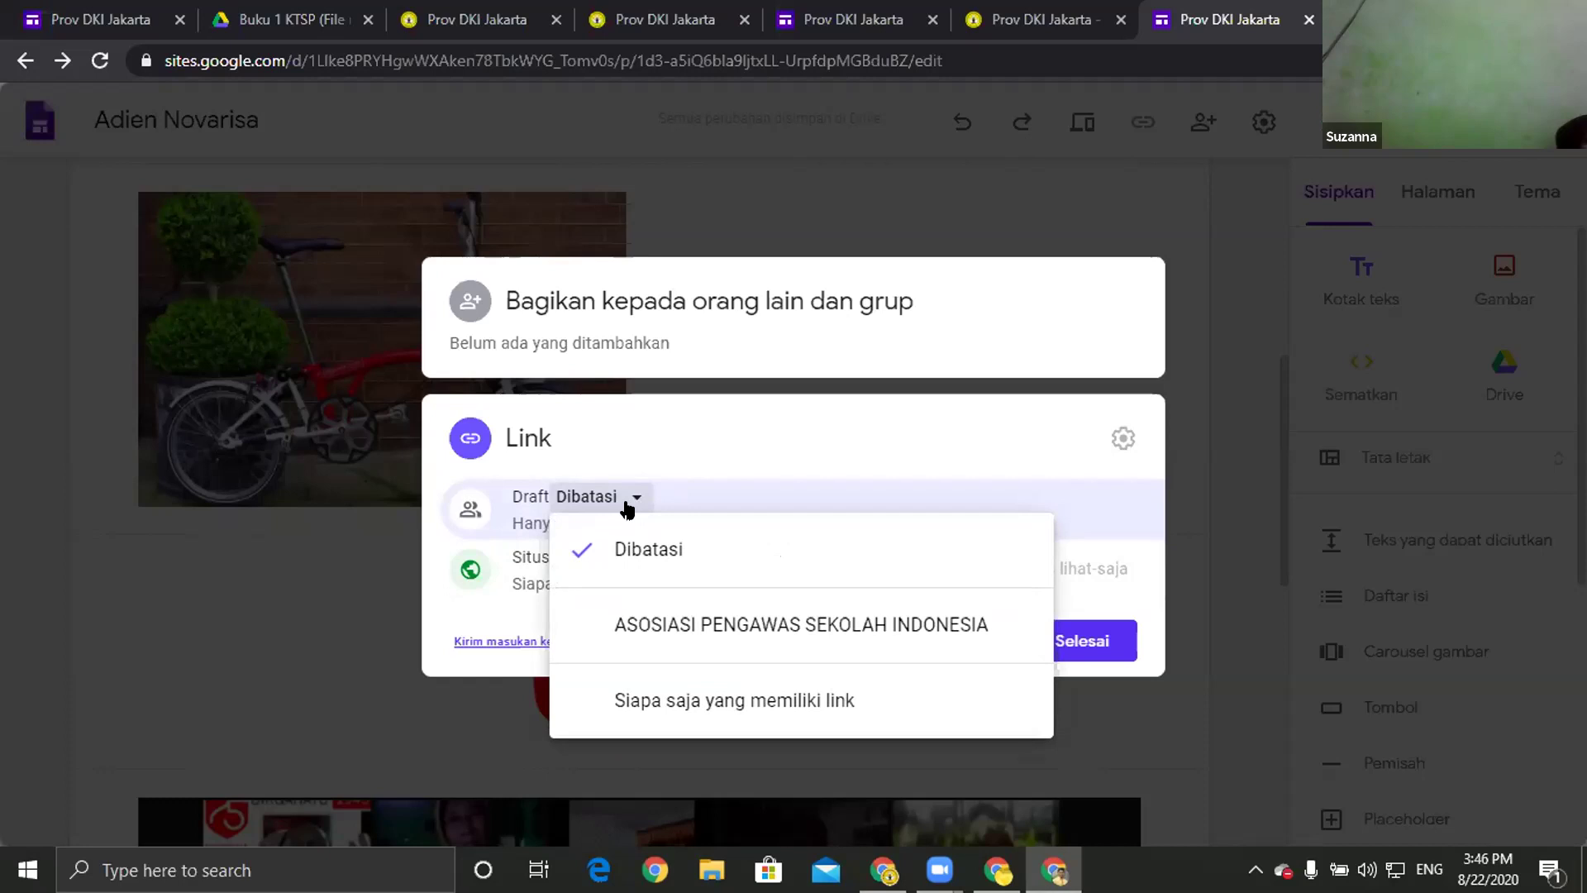
pyautogui.click(839, 444)
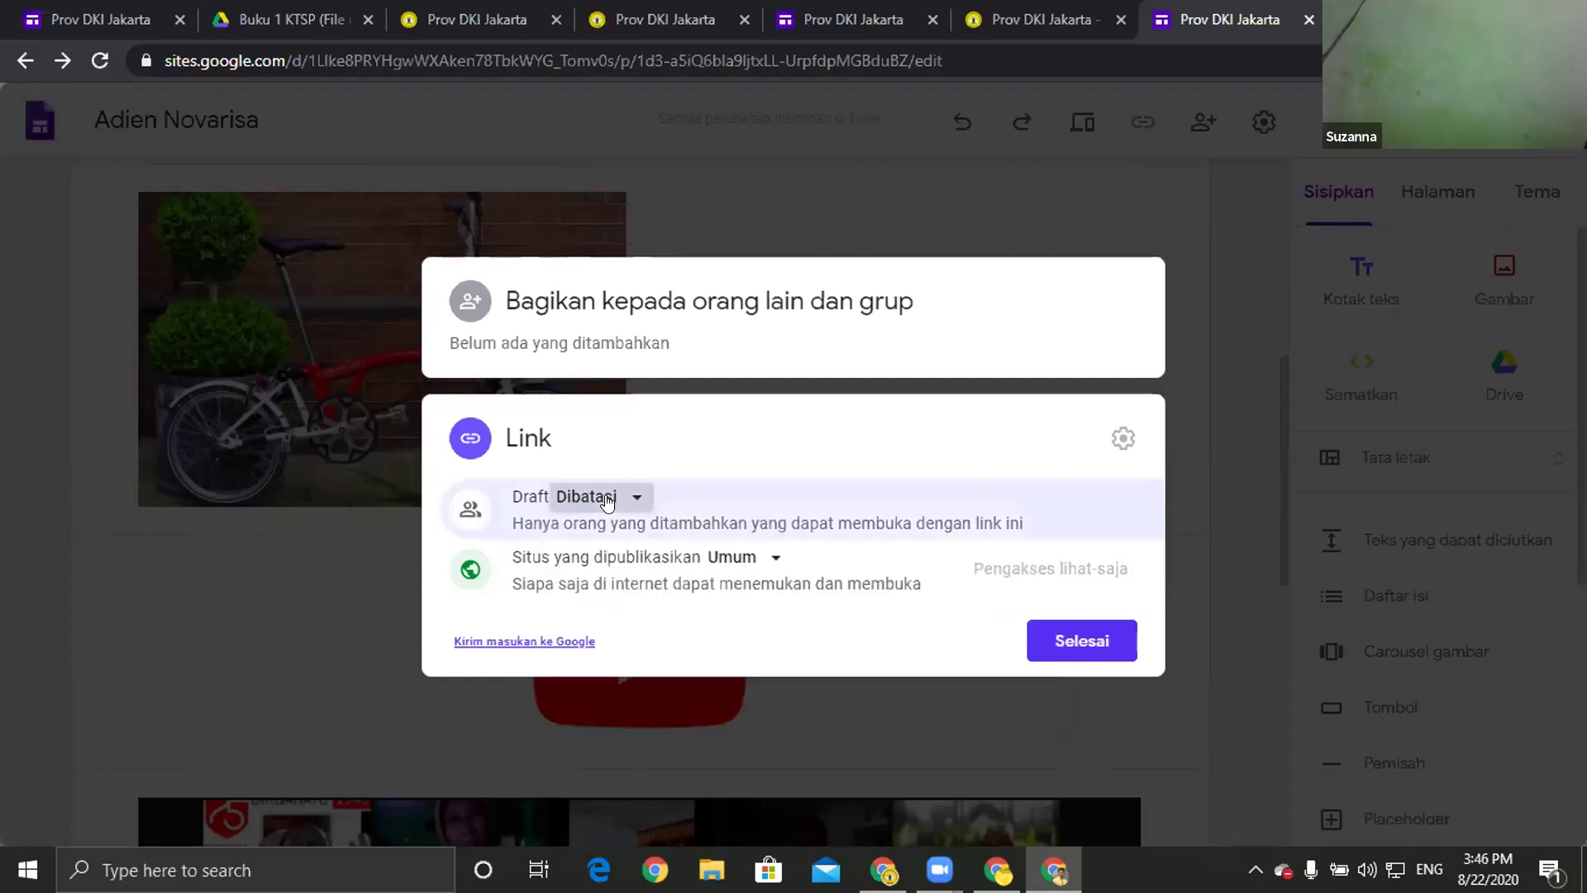
pyautogui.click(635, 497)
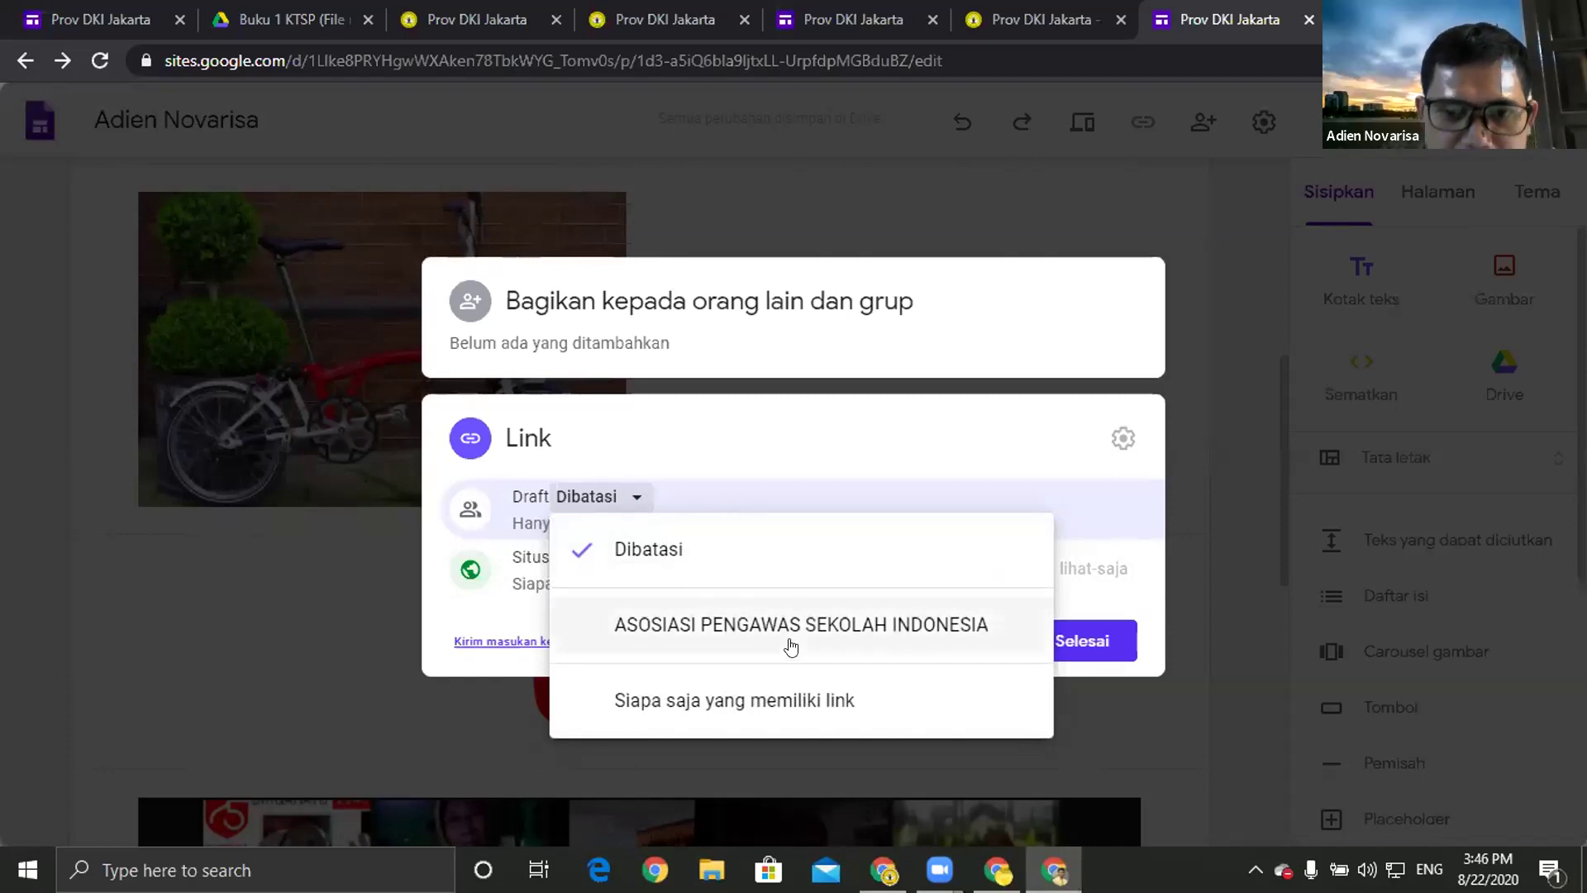
pyautogui.click(733, 572)
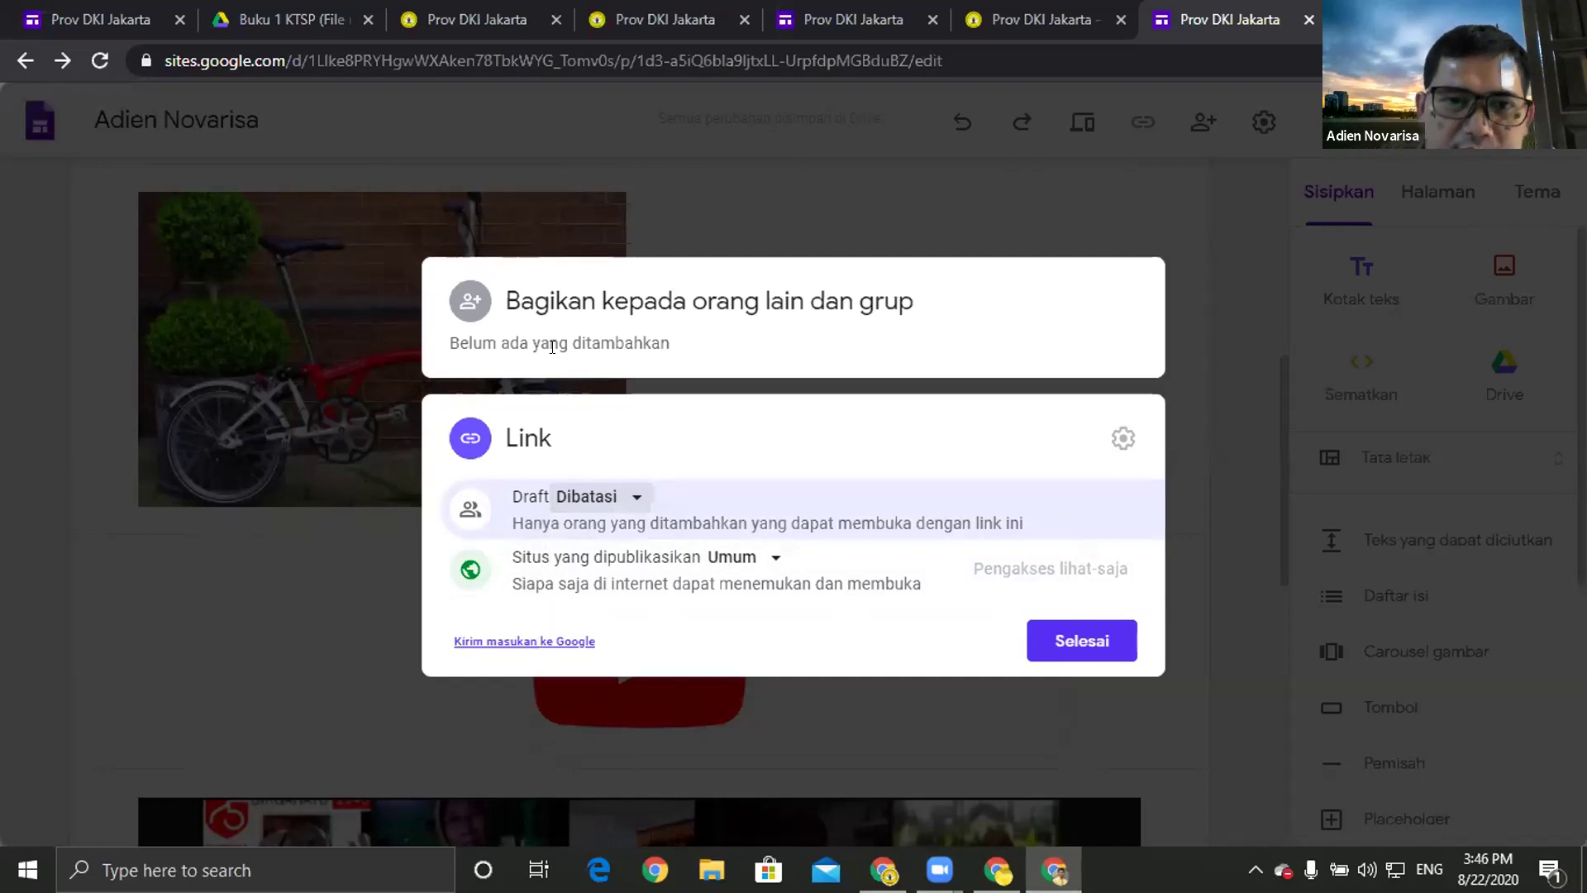
pyautogui.click(473, 301)
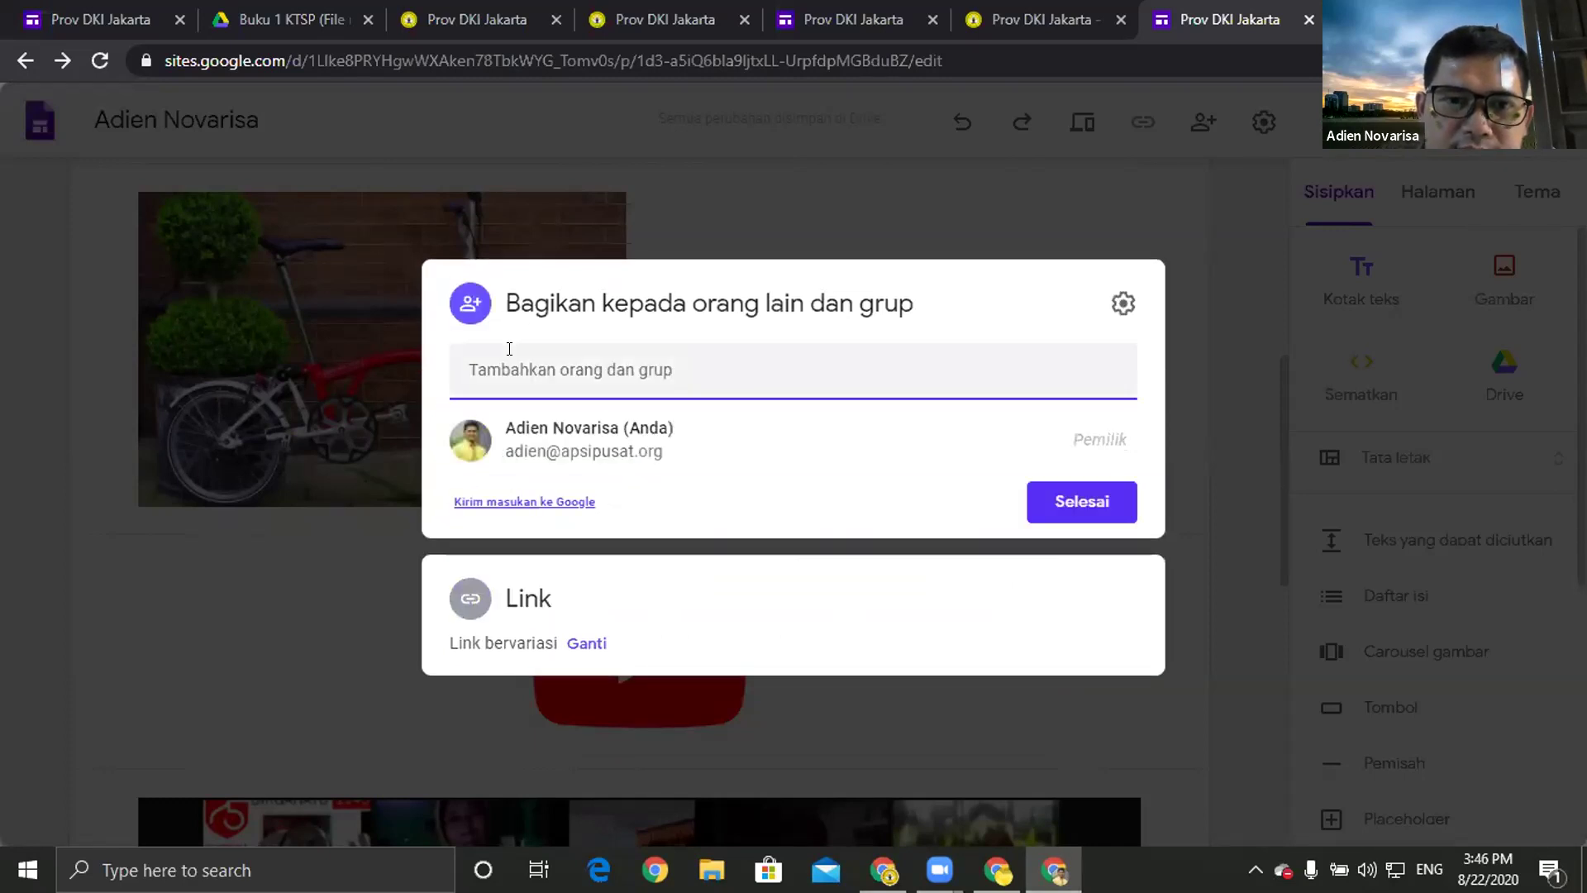
pyautogui.click(529, 404)
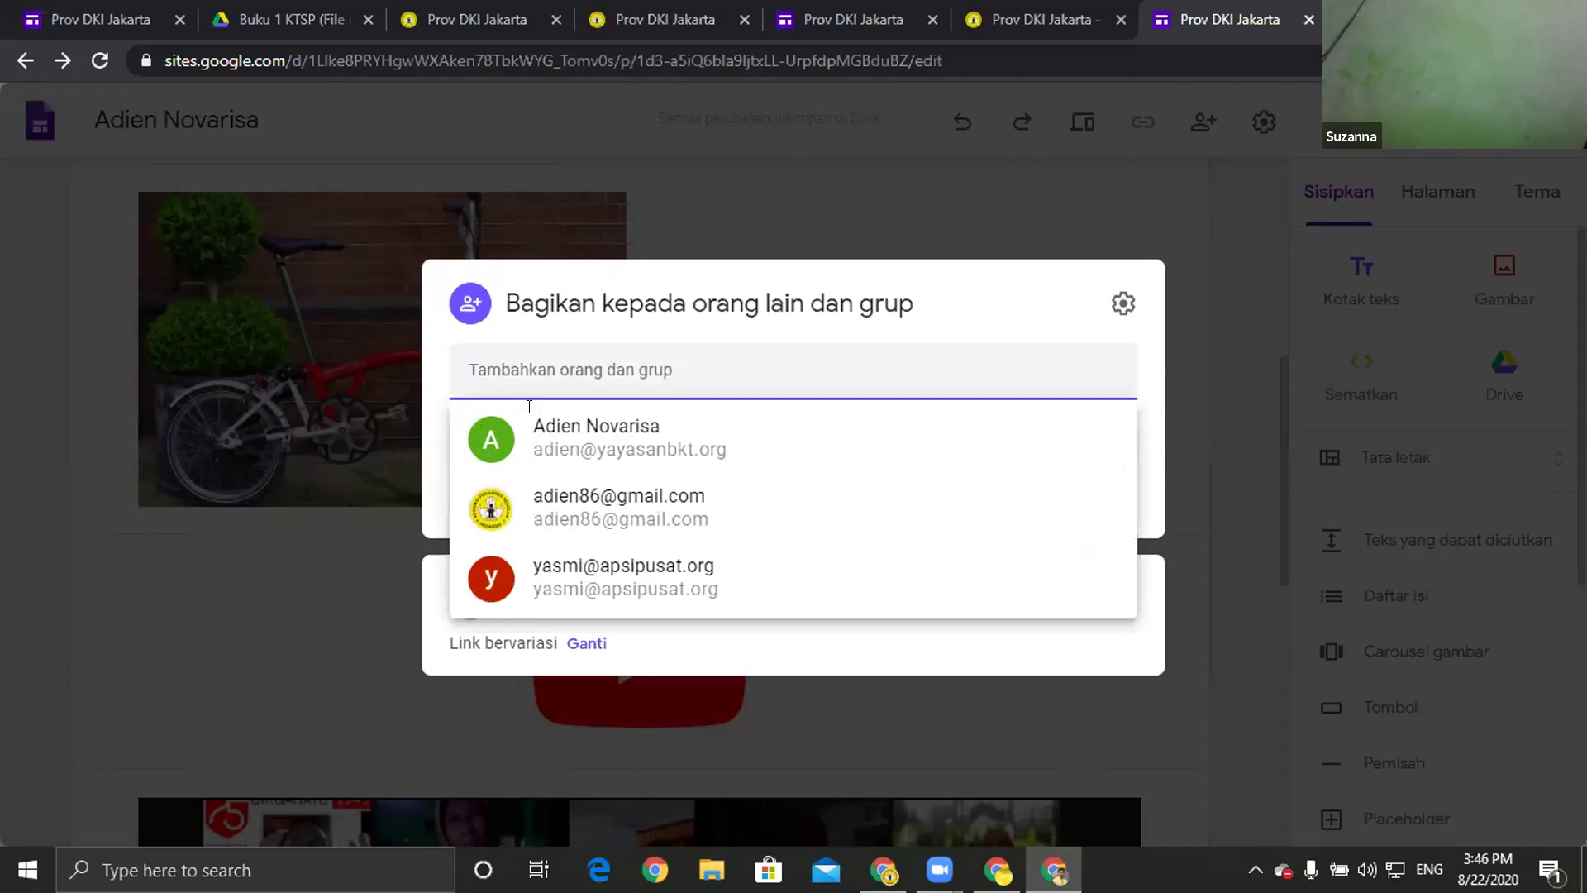
pyautogui.write('s')
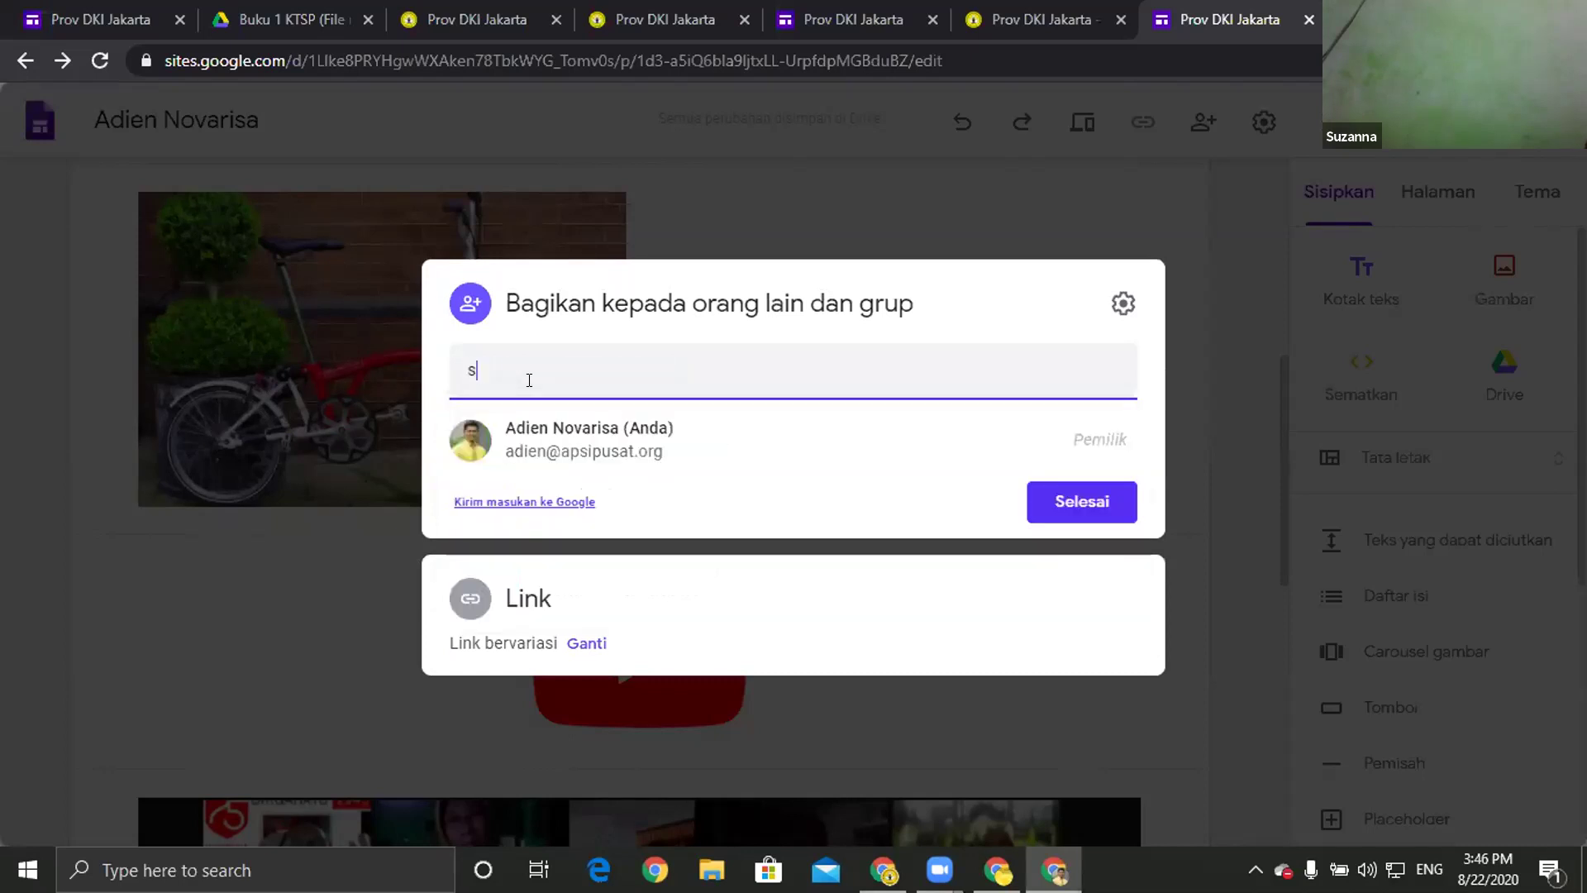
pyautogui.write('yarifudin')
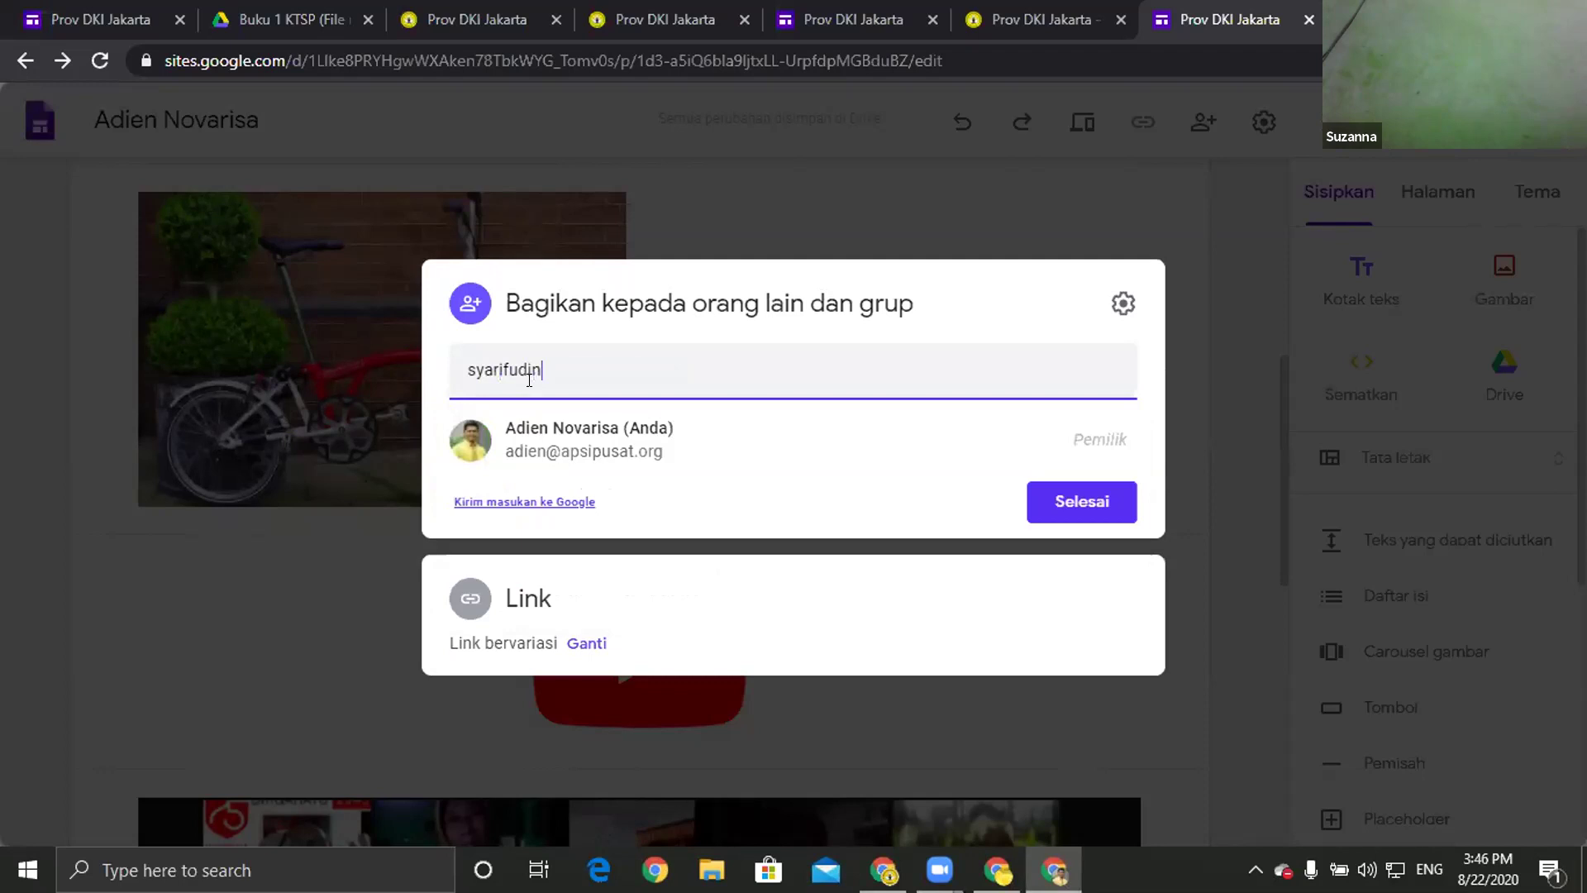
pyautogui.press('Return')
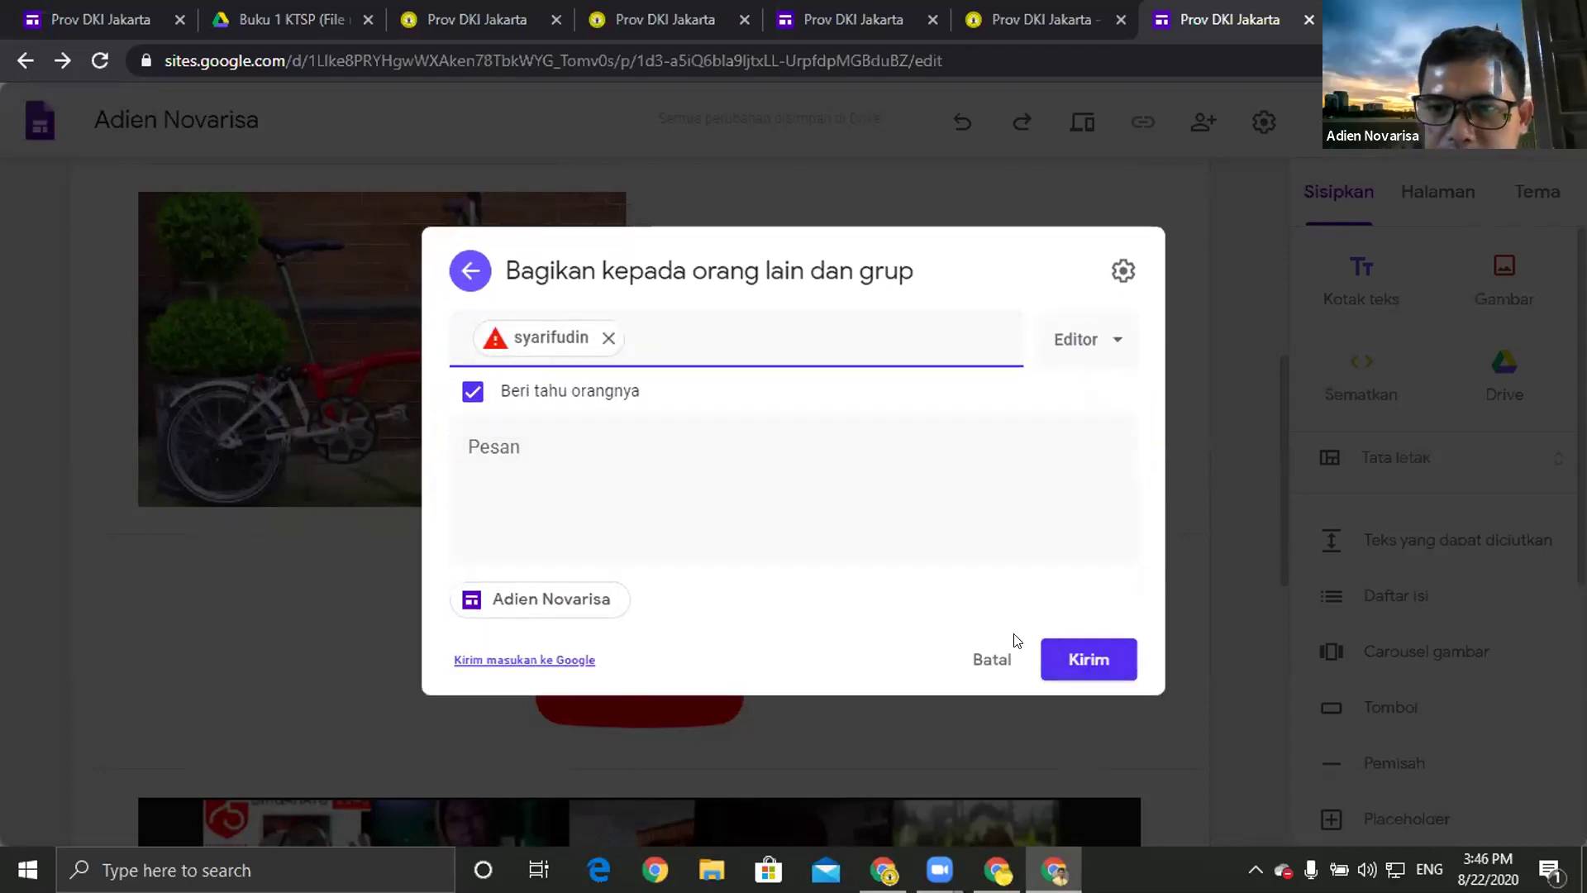
pyautogui.click(992, 659)
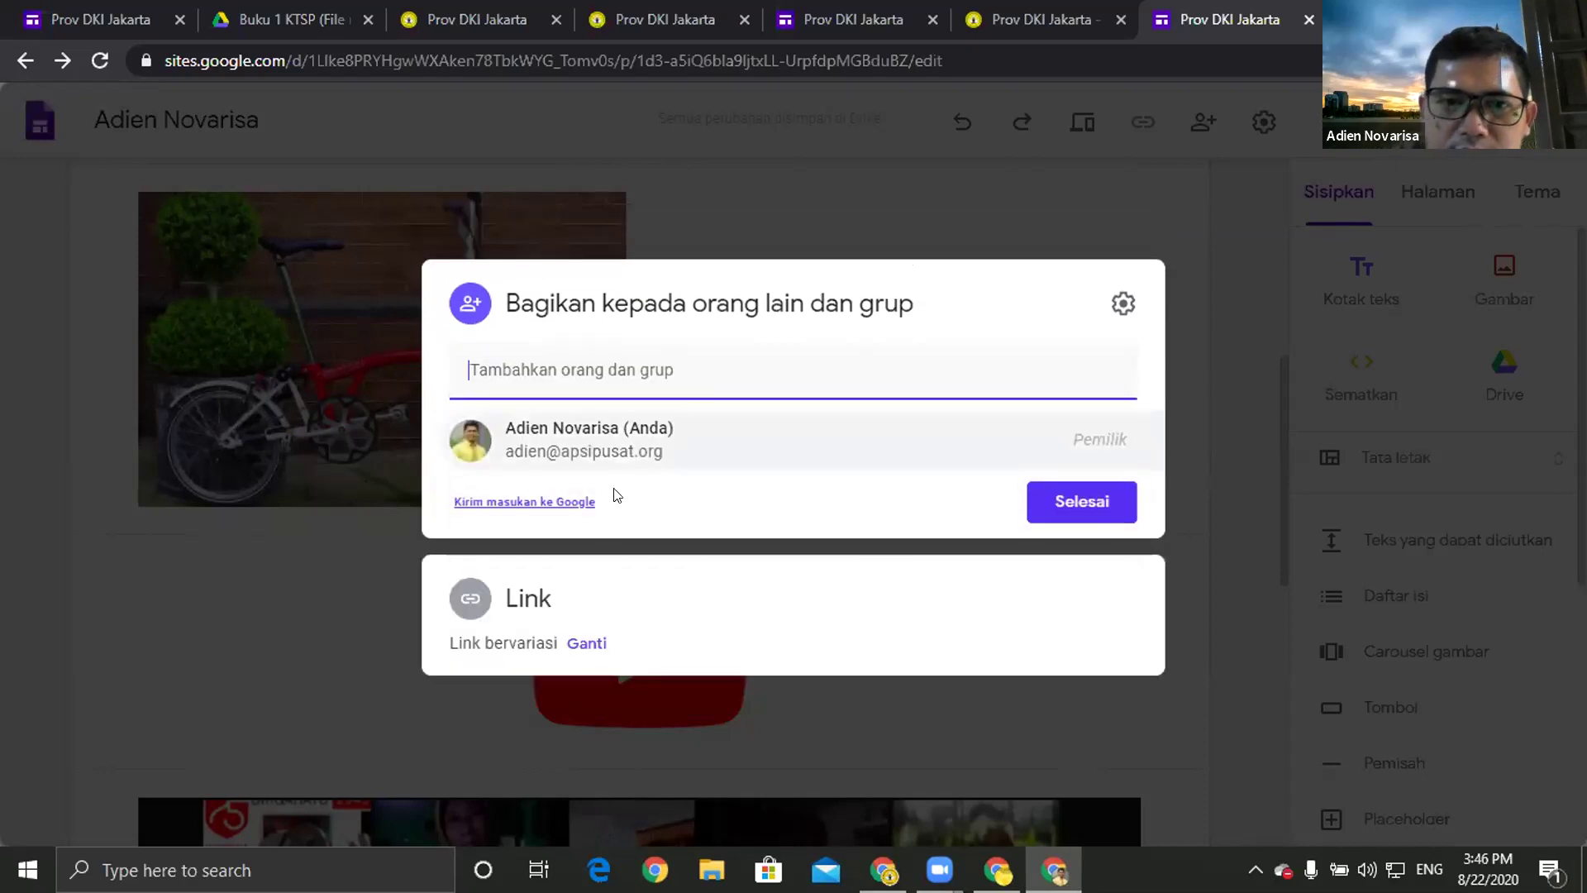
# Limit the published site to ASOSIASI PENGAWAS SEKOLAH INDONESIA members, then cancel publishing.
pyautogui.click(581, 641)
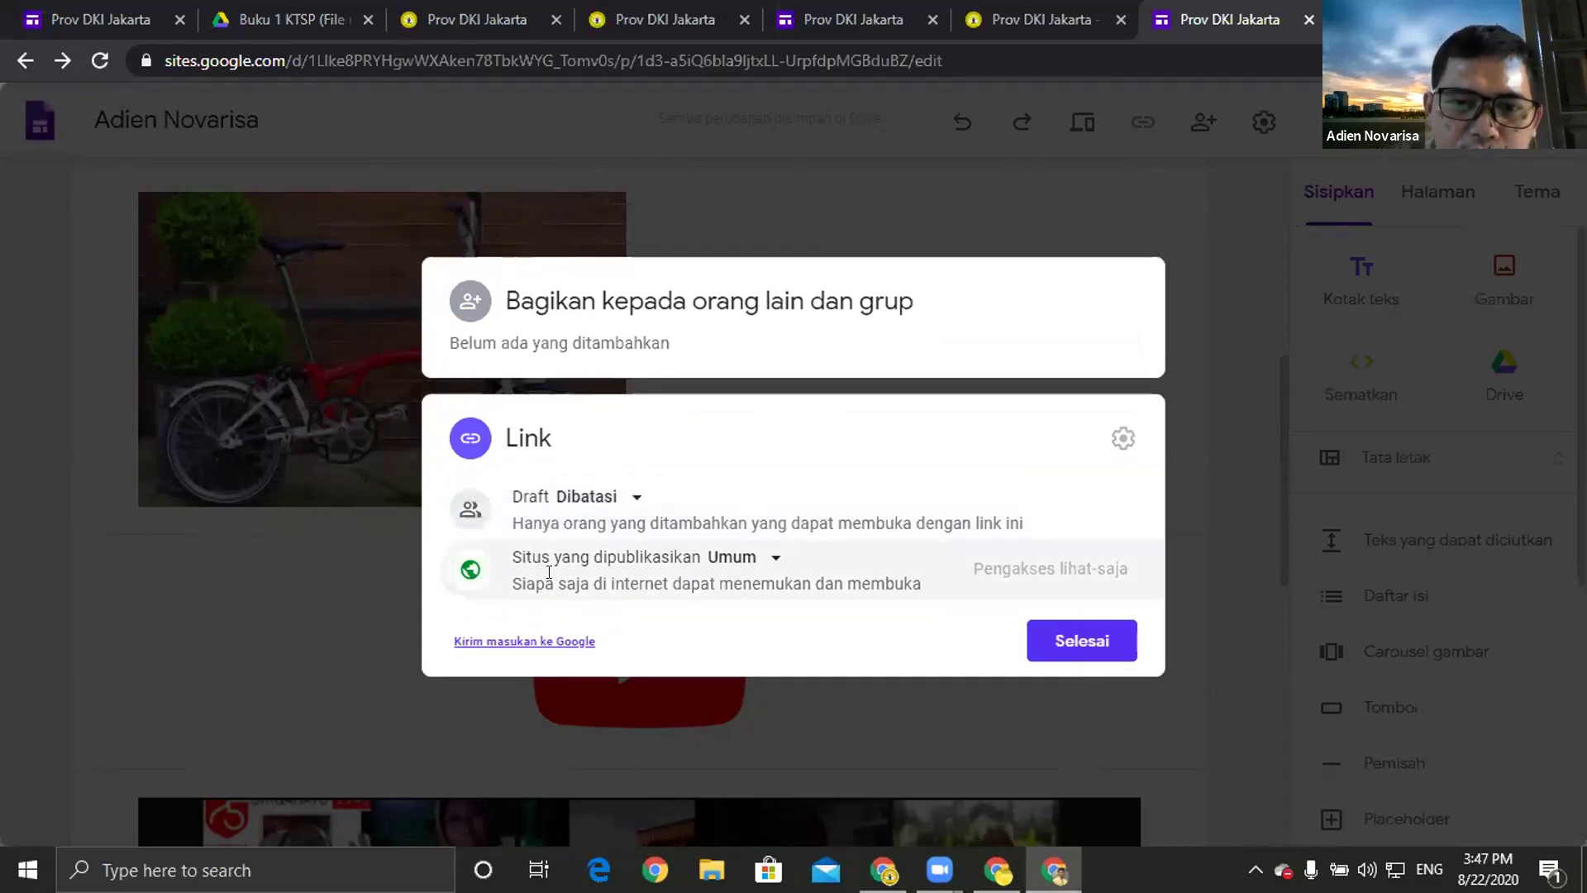
pyautogui.click(736, 563)
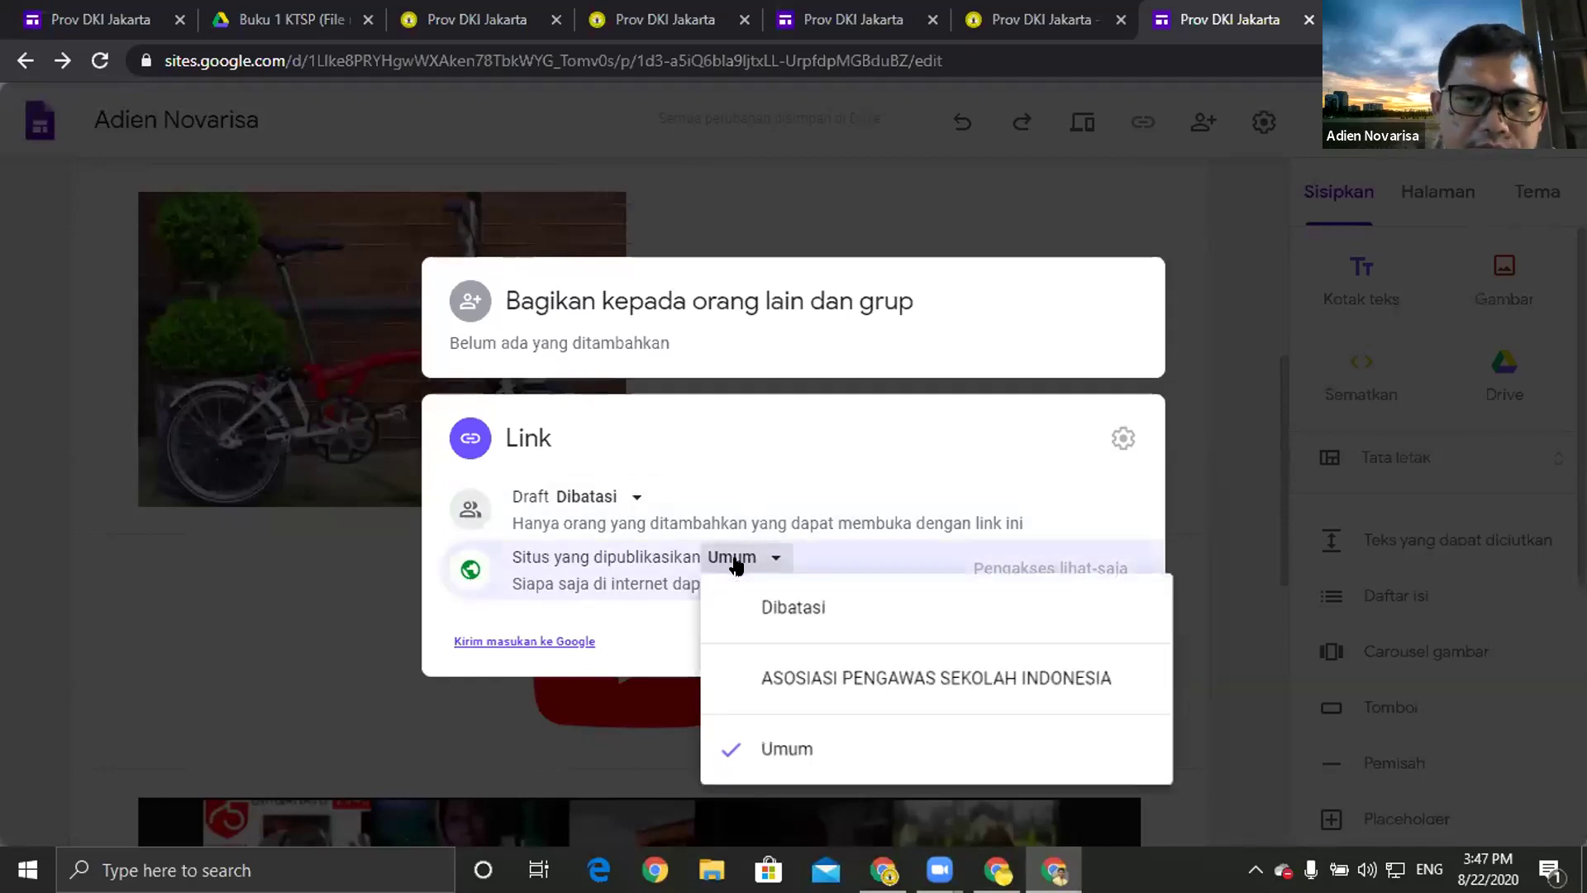
pyautogui.click(730, 565)
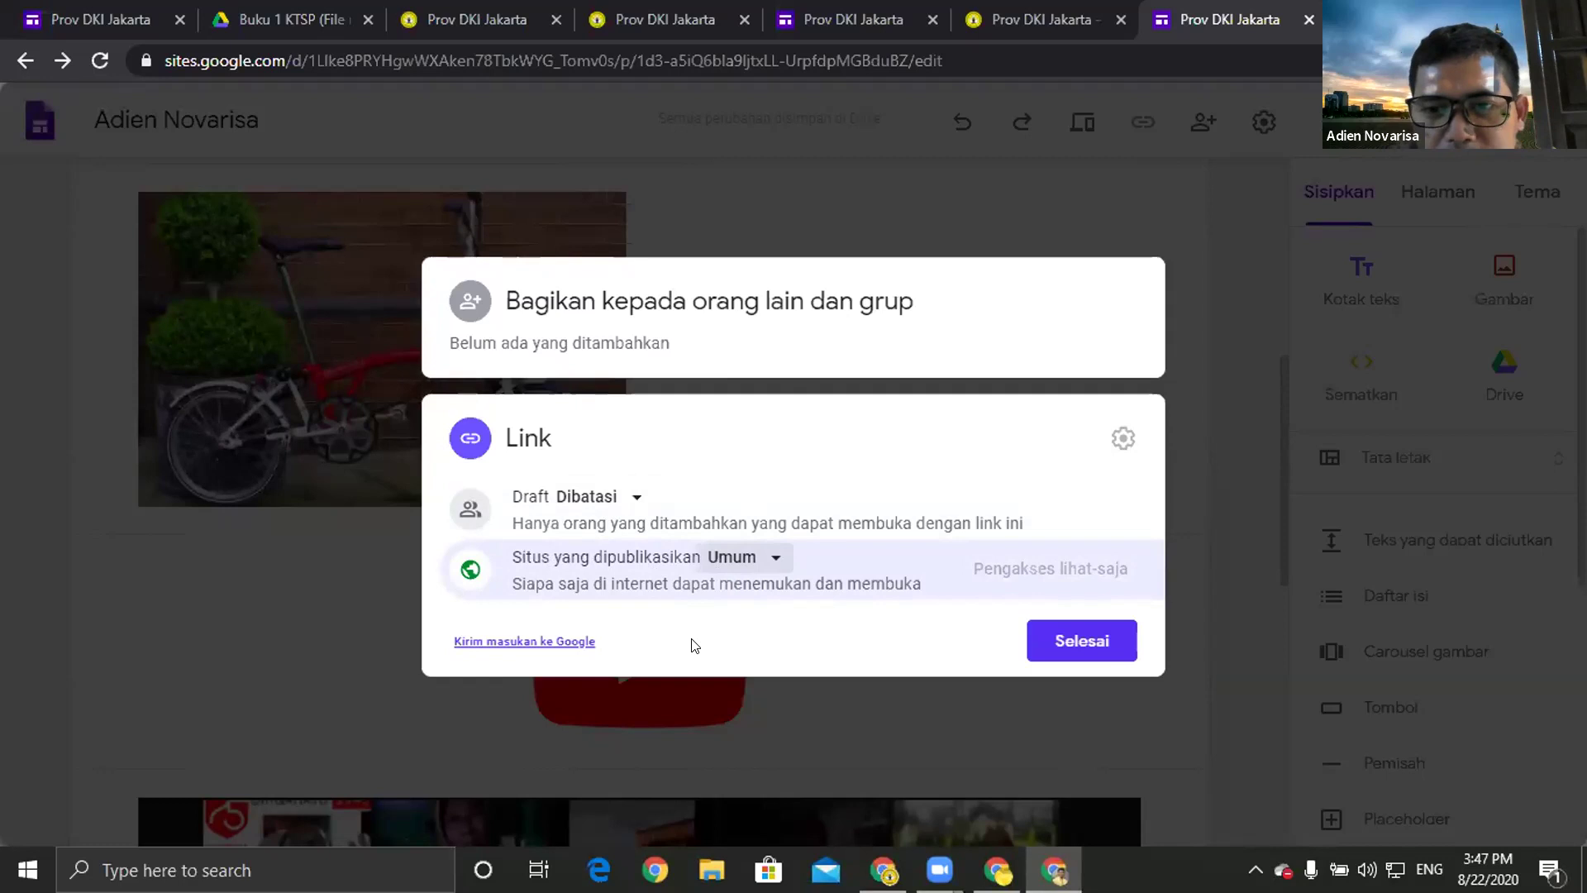
pyautogui.click(756, 557)
pyautogui.click(788, 668)
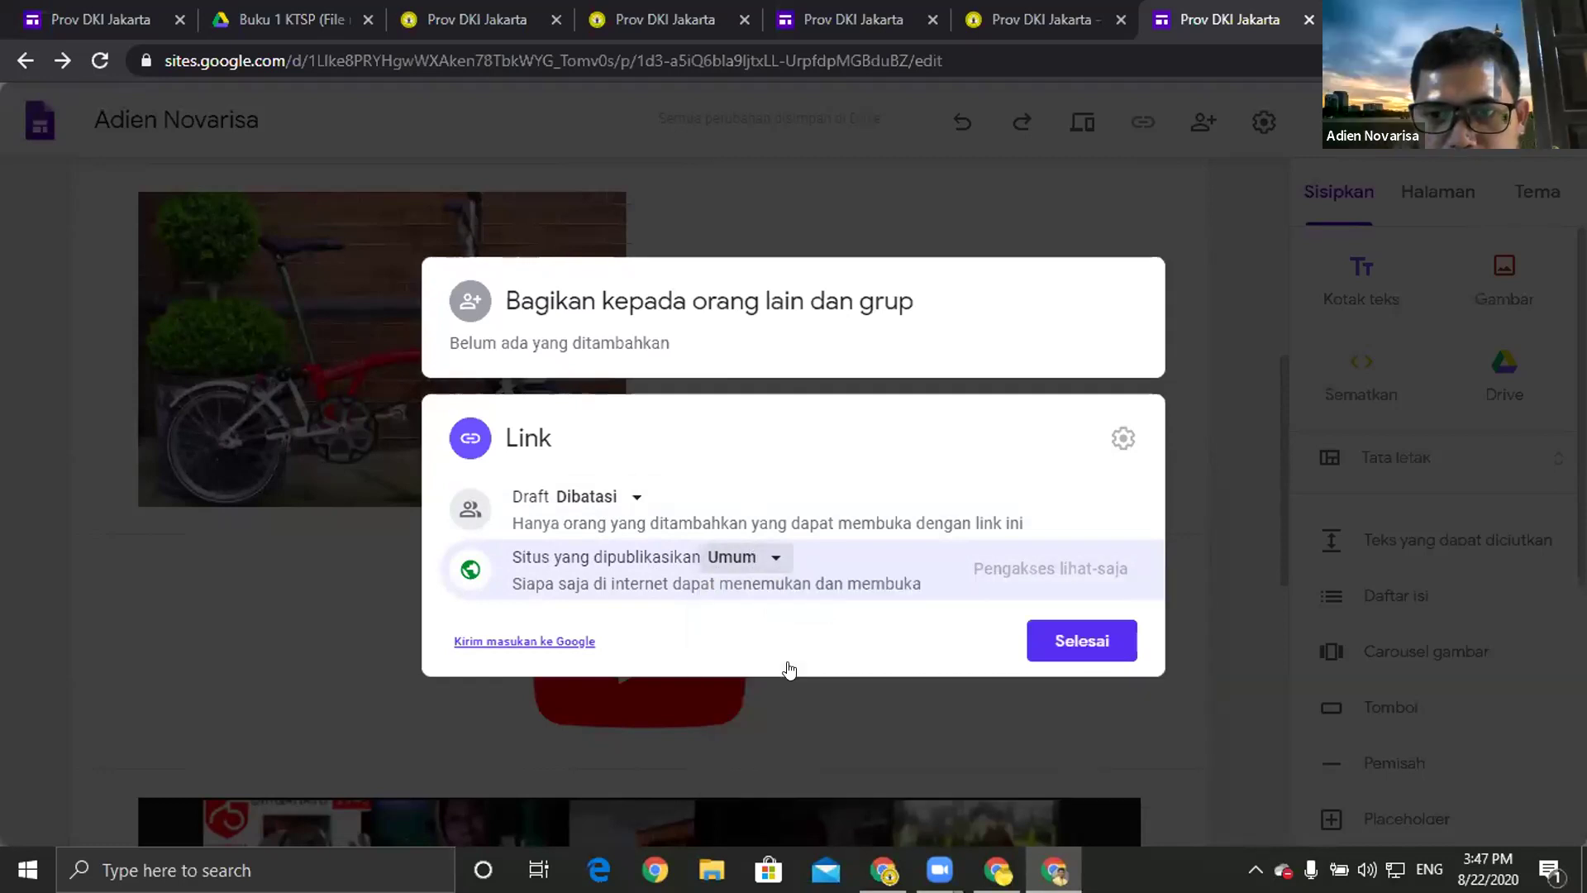
pyautogui.click(769, 557)
pyautogui.click(839, 685)
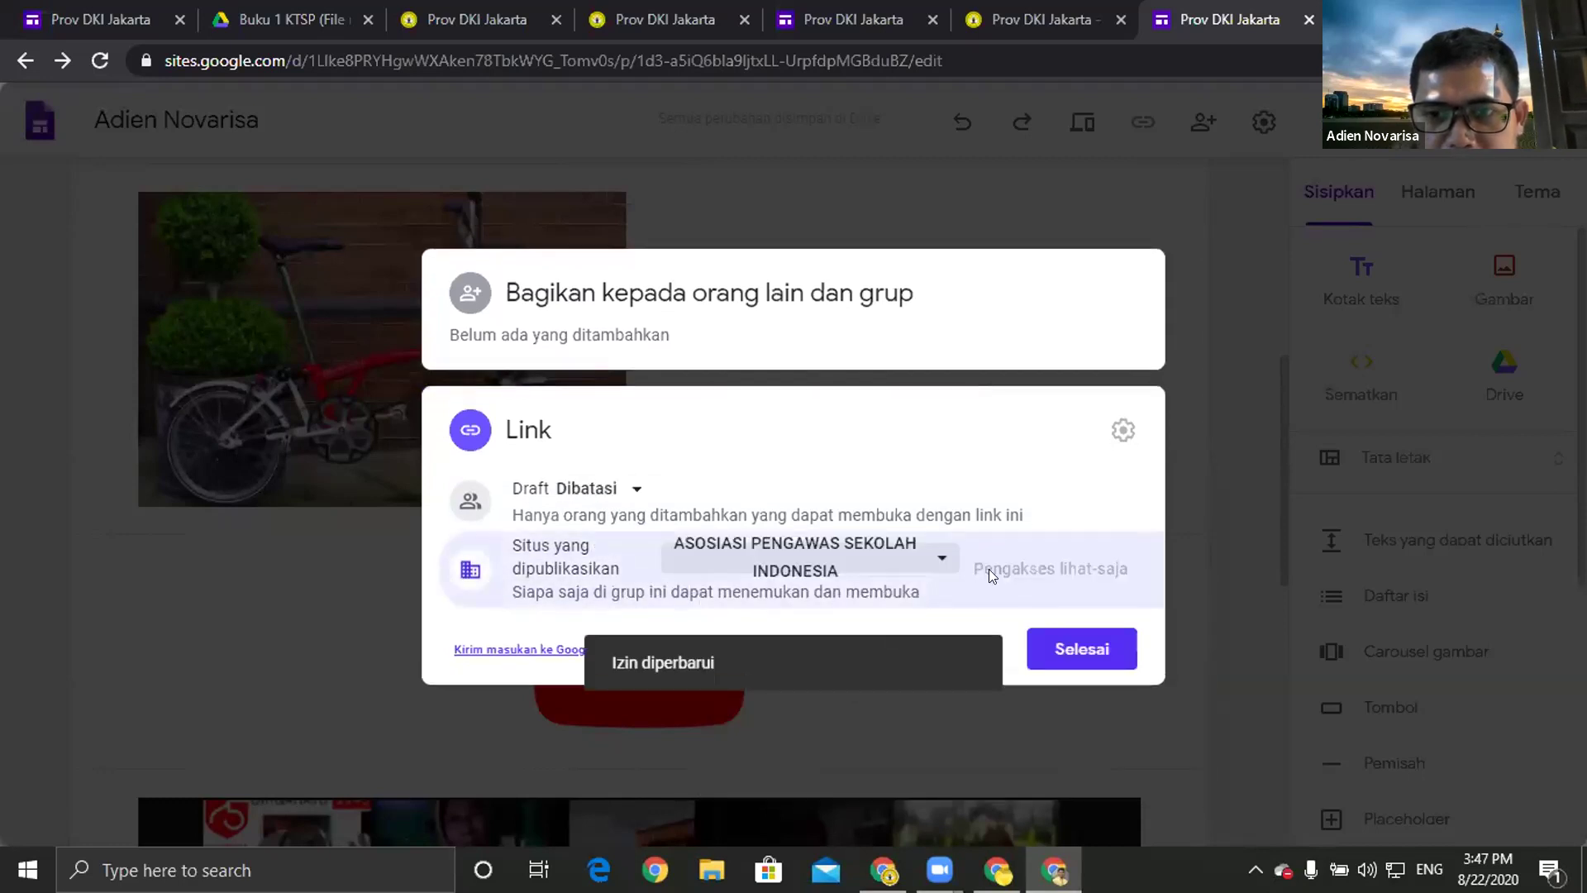
pyautogui.click(1070, 657)
pyautogui.click(870, 620)
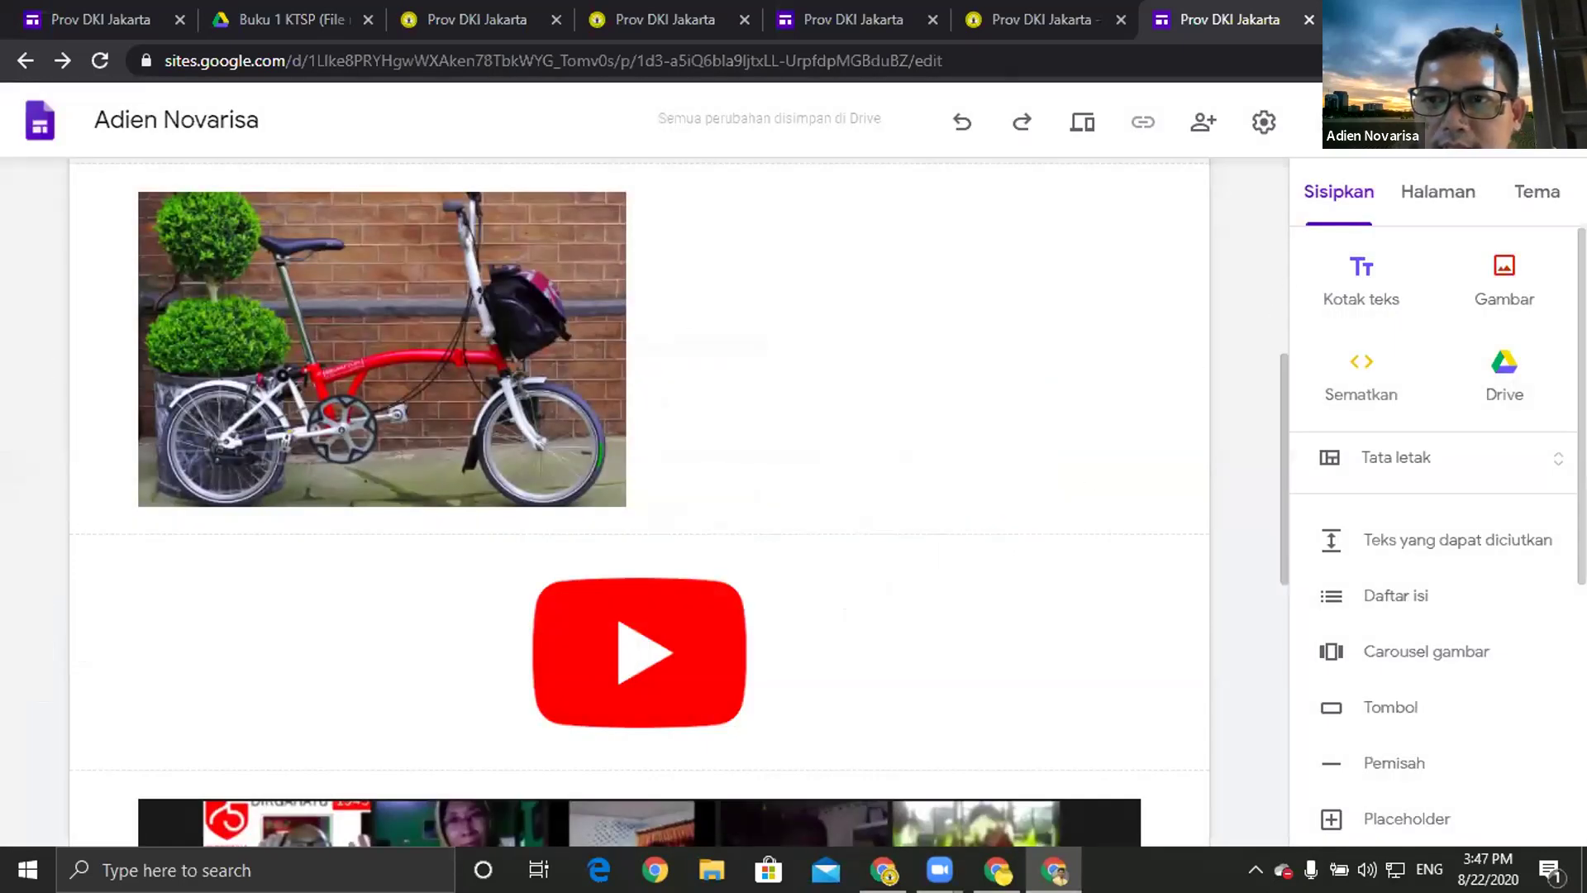
# Set the published site's link access back to Umum (public), draft still restricted.
pyautogui.click(1327, 122)
pyautogui.click(992, 532)
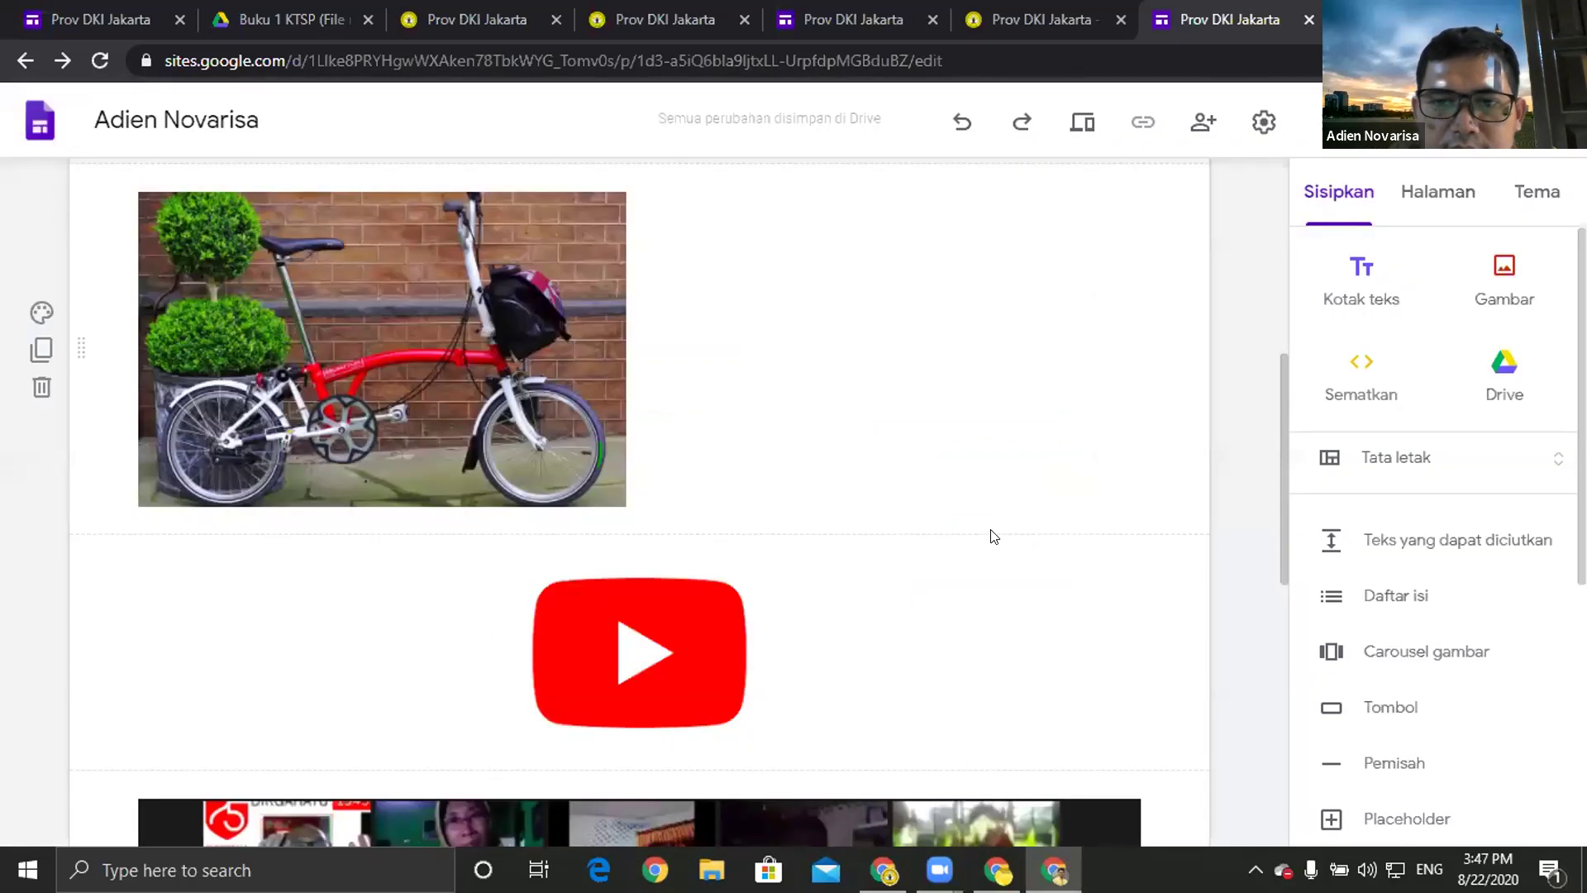
pyautogui.click(586, 643)
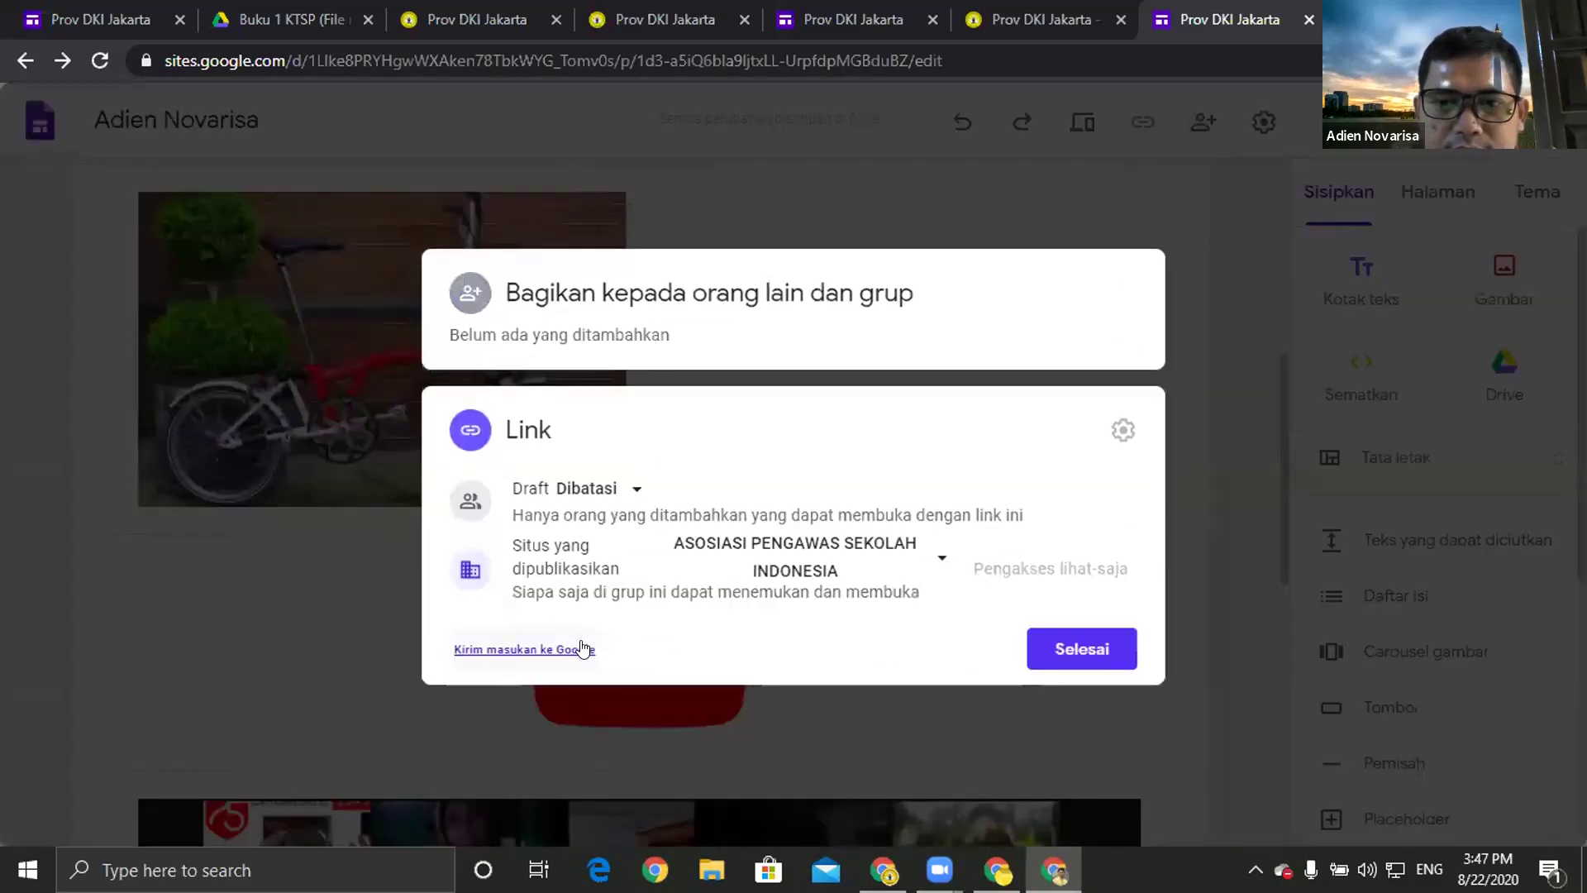
pyautogui.click(941, 559)
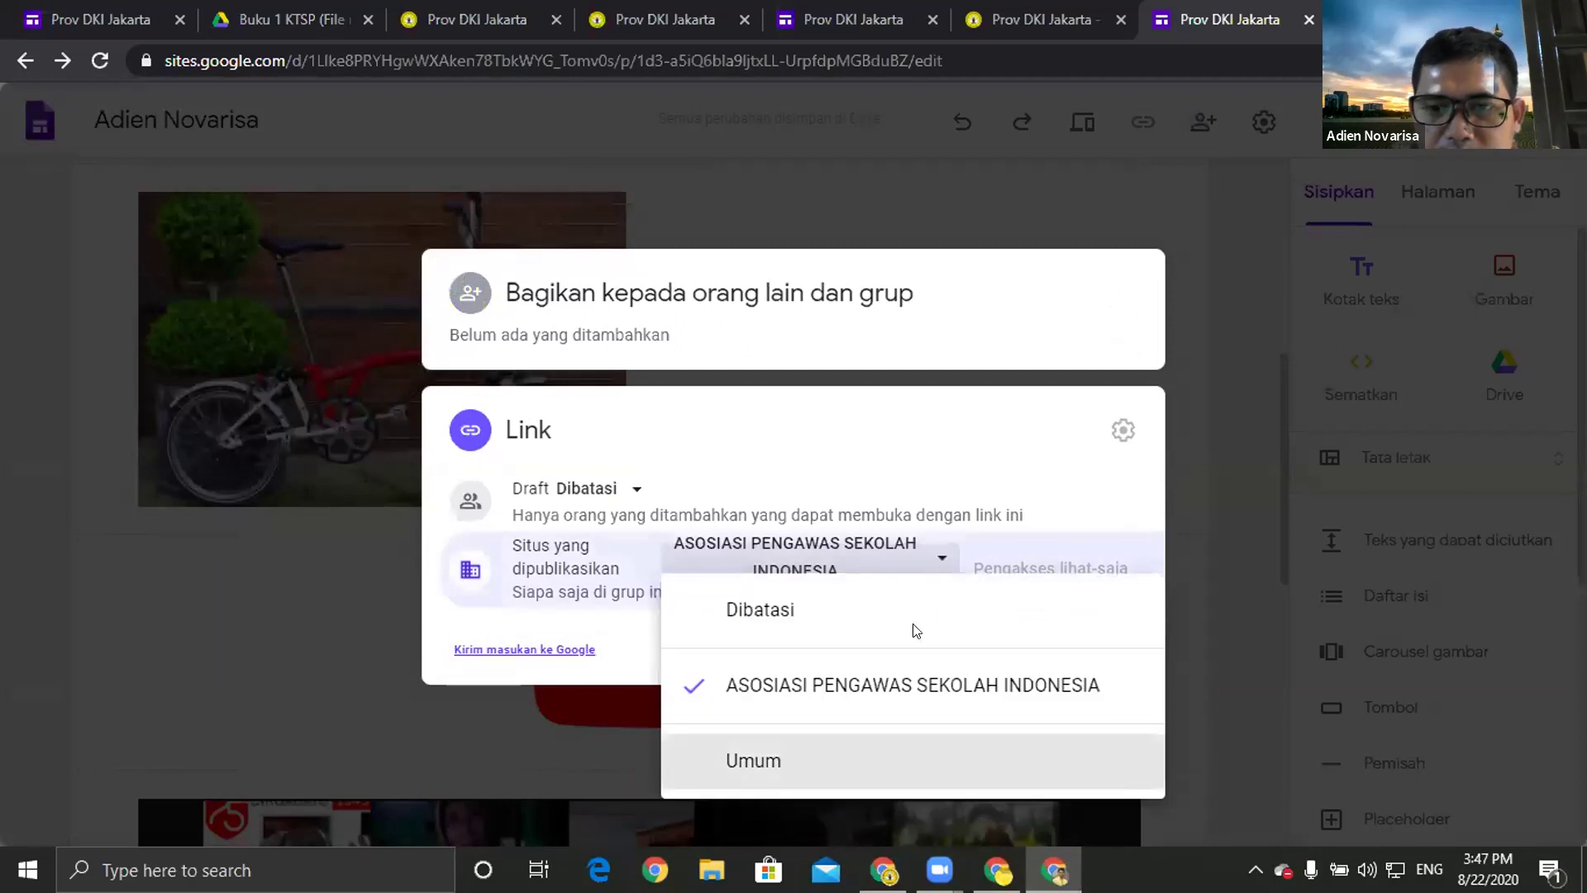
pyautogui.click(951, 759)
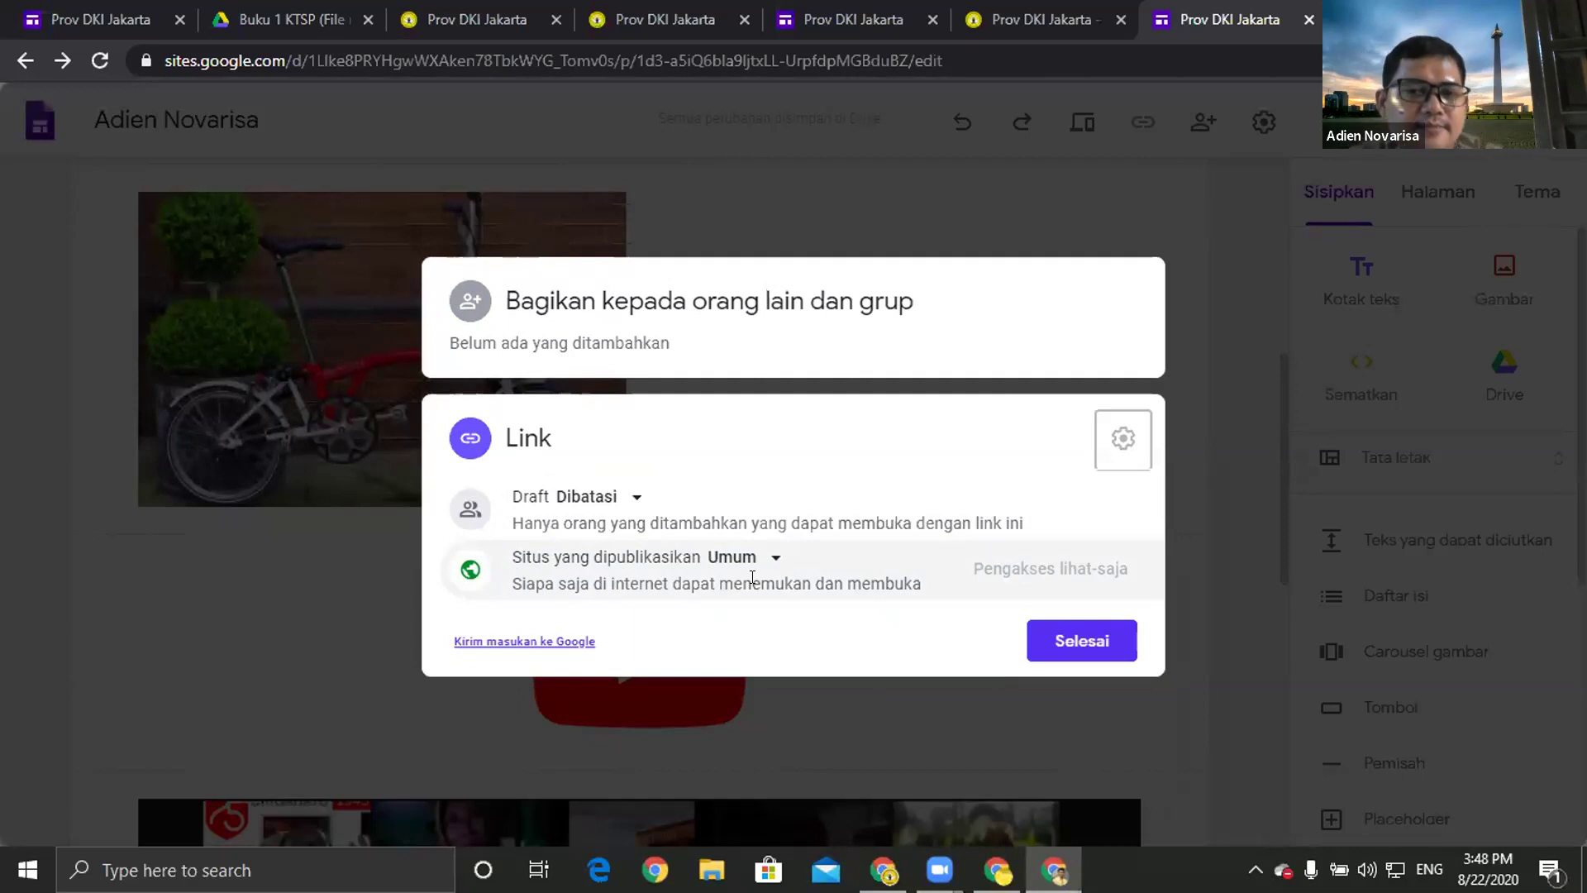
pyautogui.click(1054, 651)
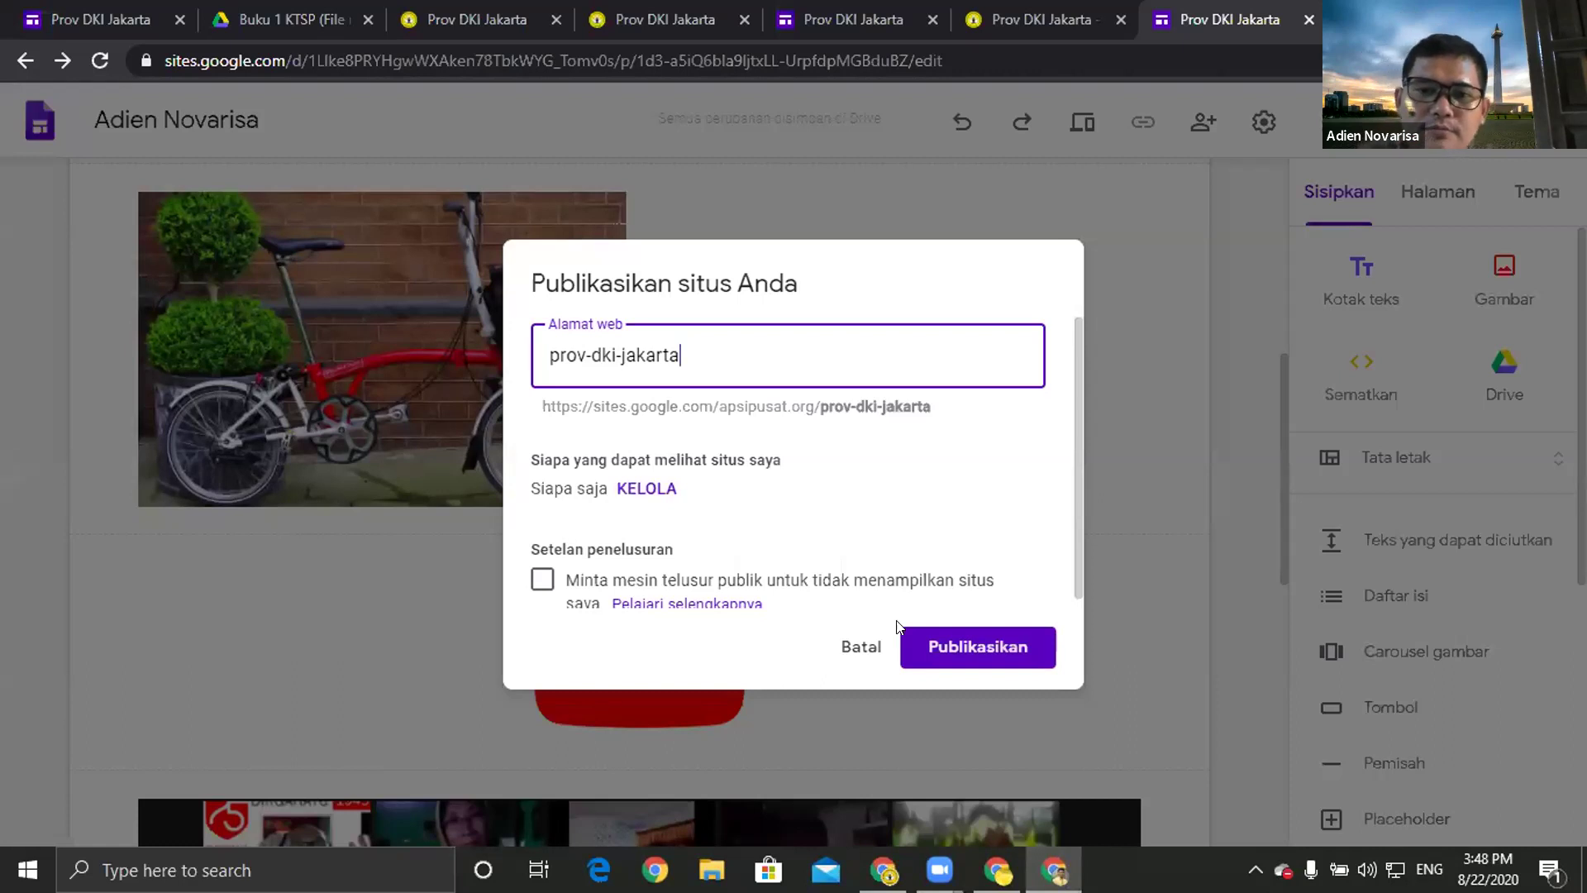
# Close the publish dialog and open the site's Tugas Utama page.
pyautogui.click(861, 645)
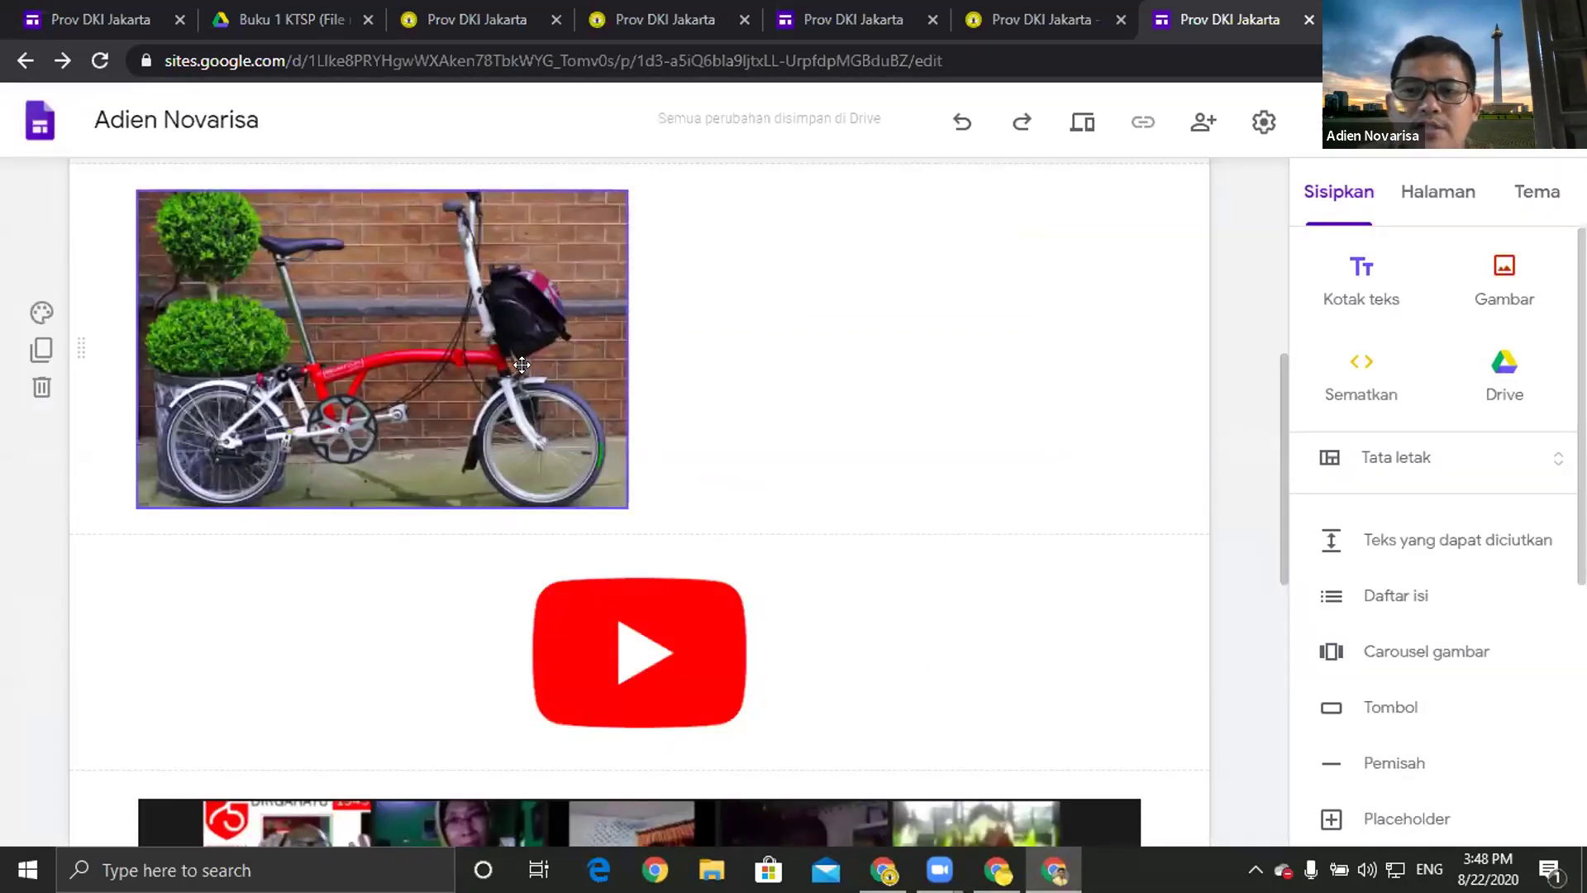
pyautogui.scroll(6, 1084, 573)
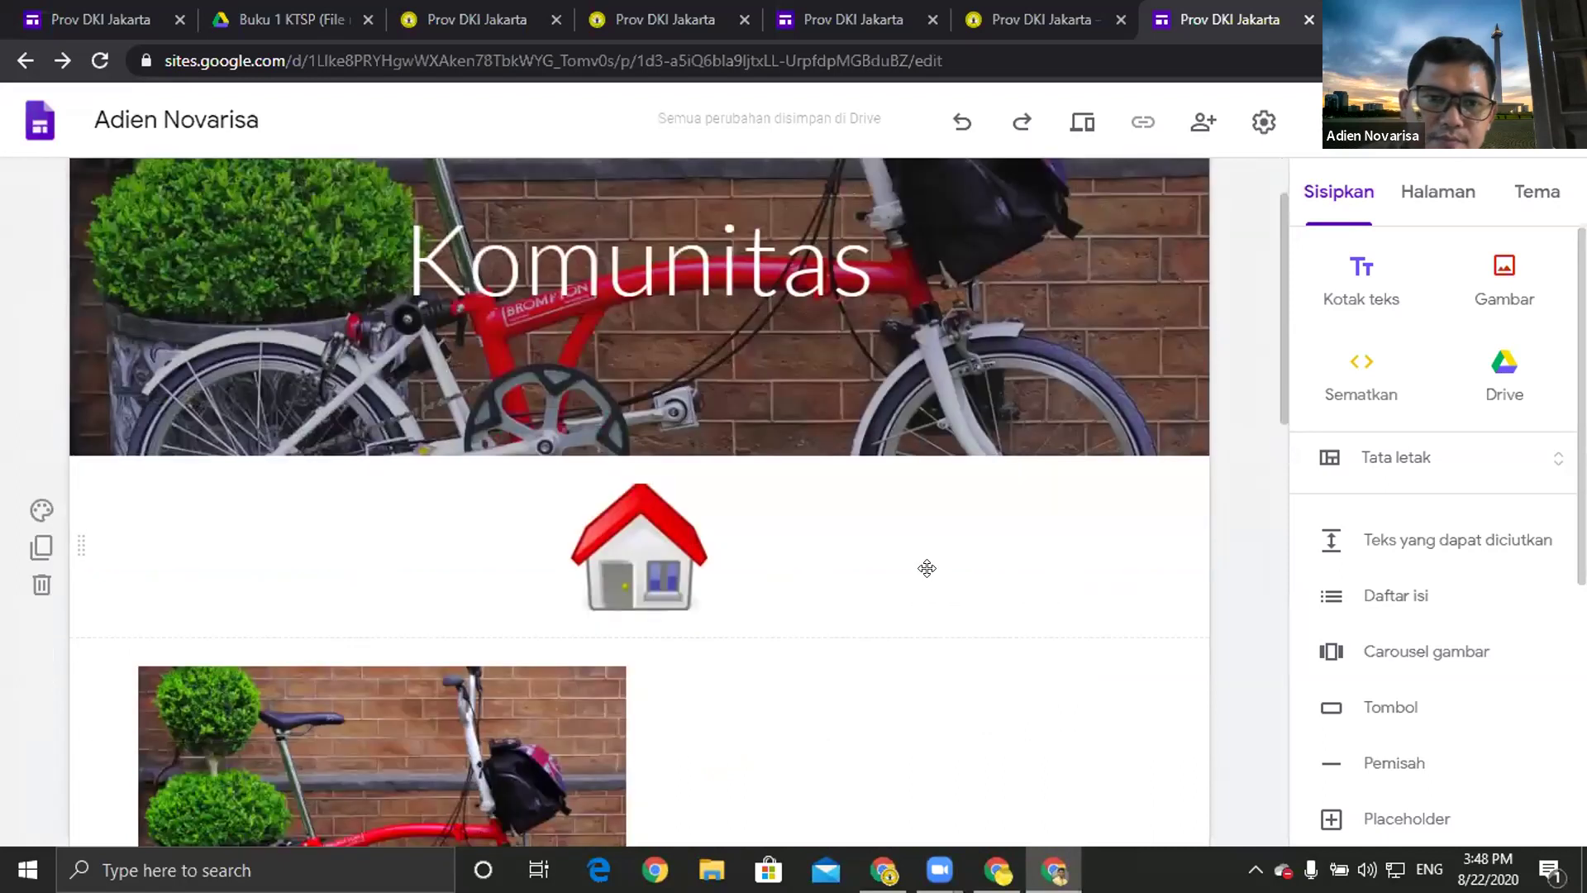
pyautogui.scroll(2, 1020, 471)
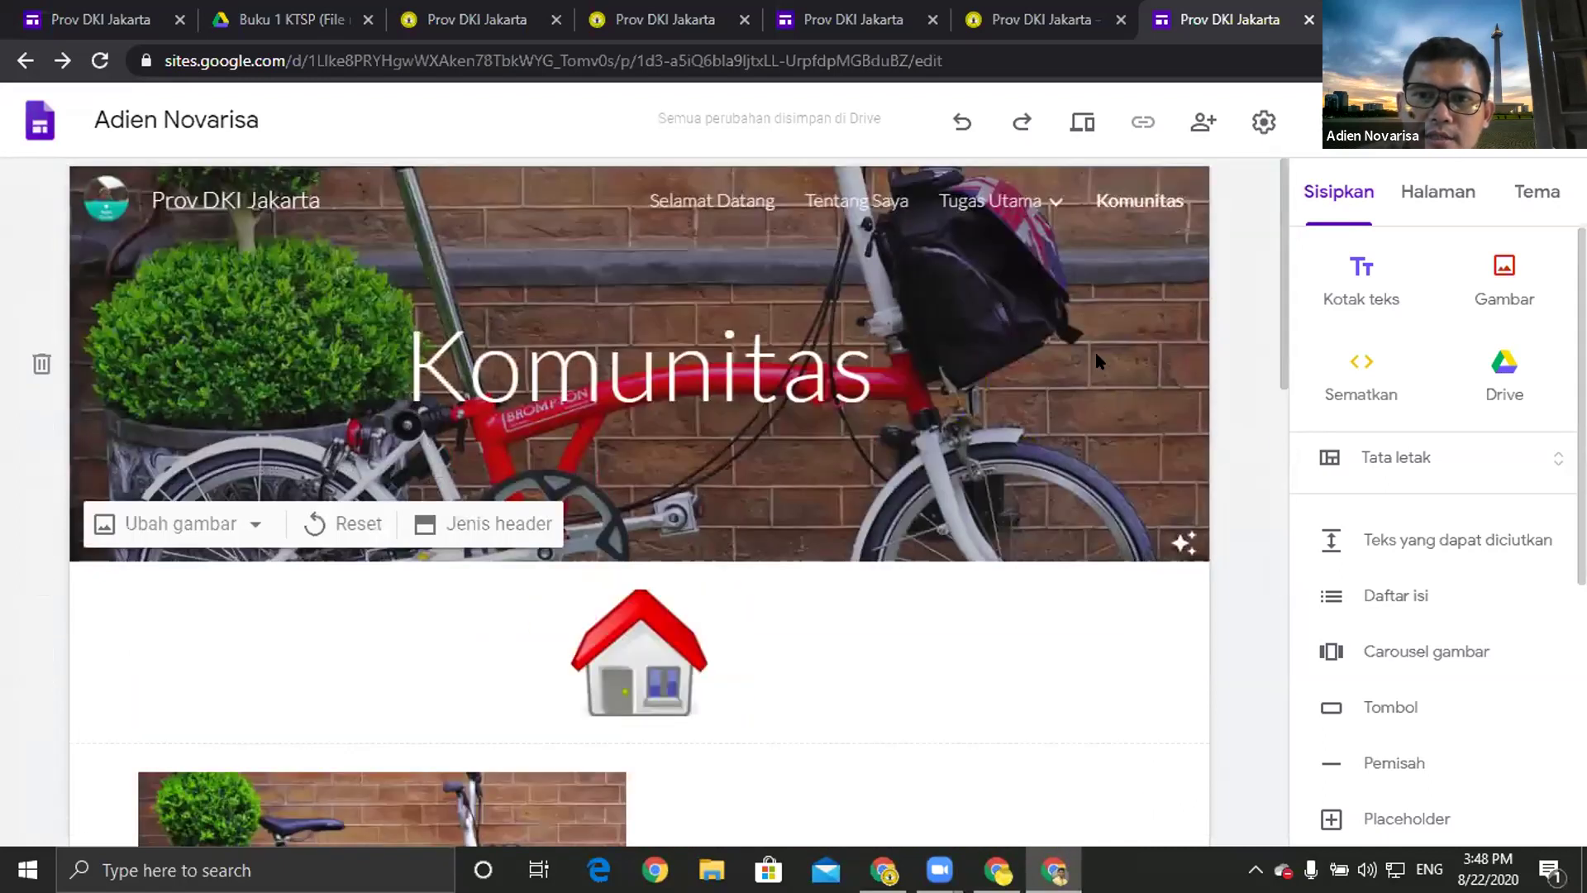
pyautogui.click(982, 201)
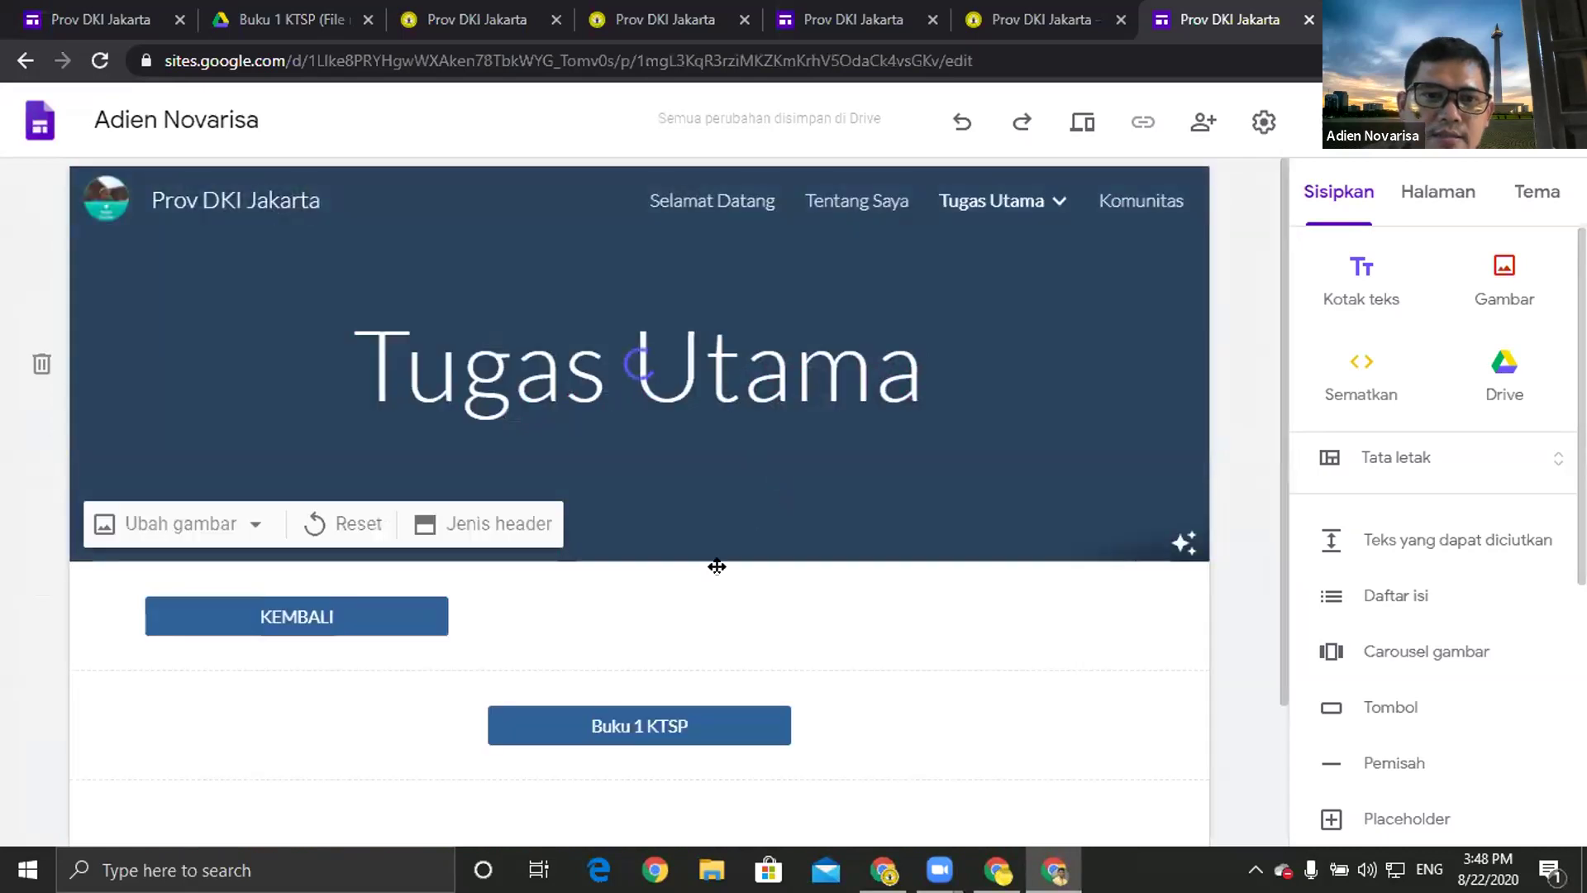
# Select the Buku 1 KTSP button and go to the Buku 1 KTSP (File responses) tab.
pyautogui.scroll(-2, 716, 567)
pyautogui.click(692, 553)
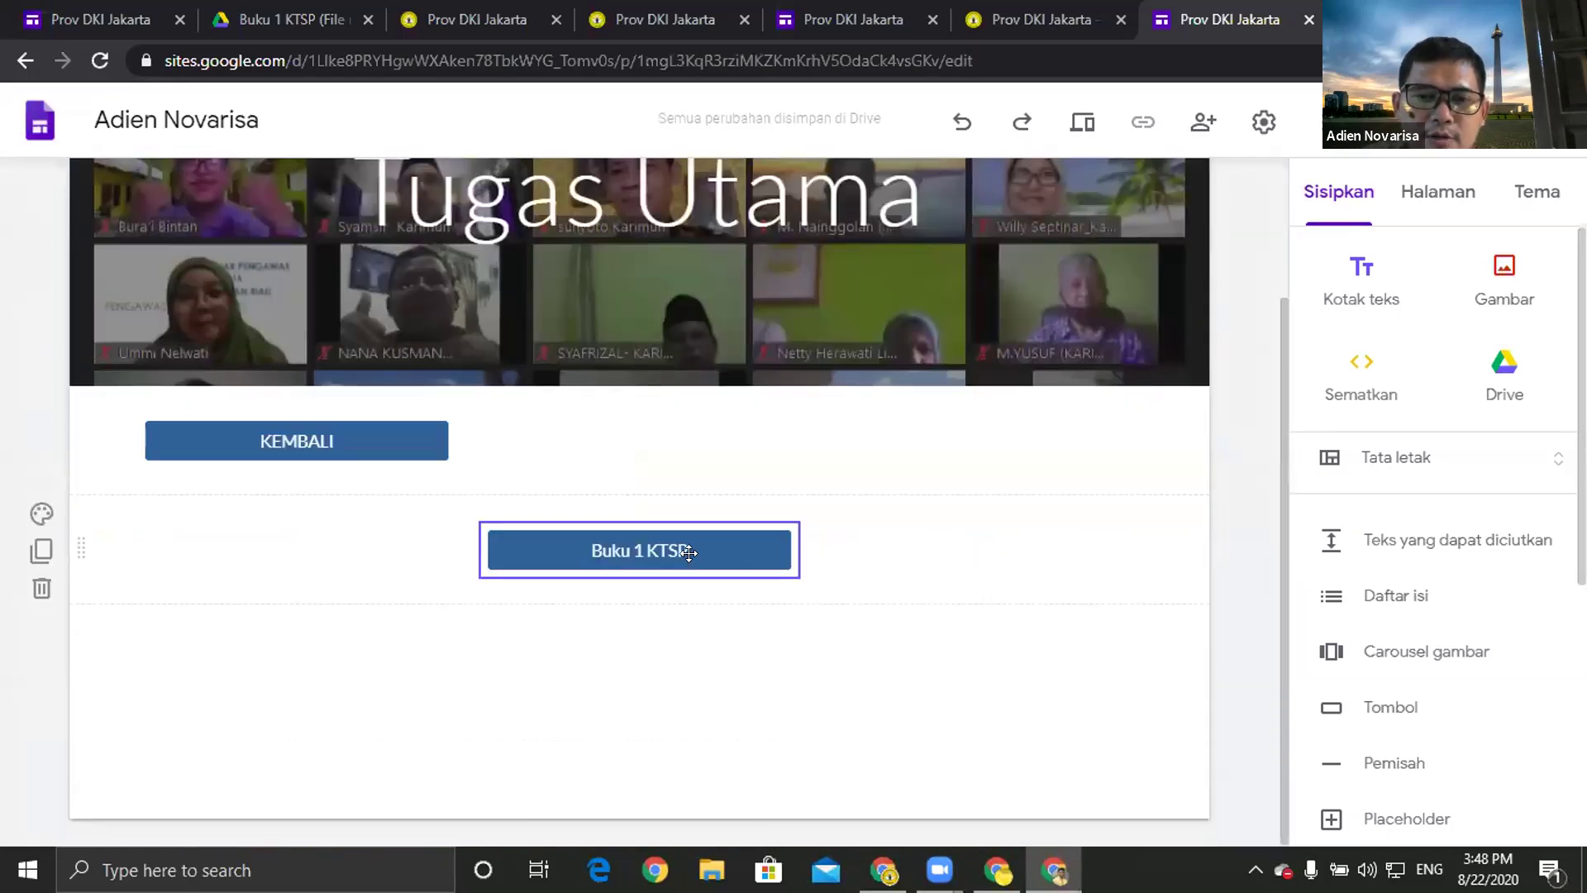
pyautogui.click(690, 553)
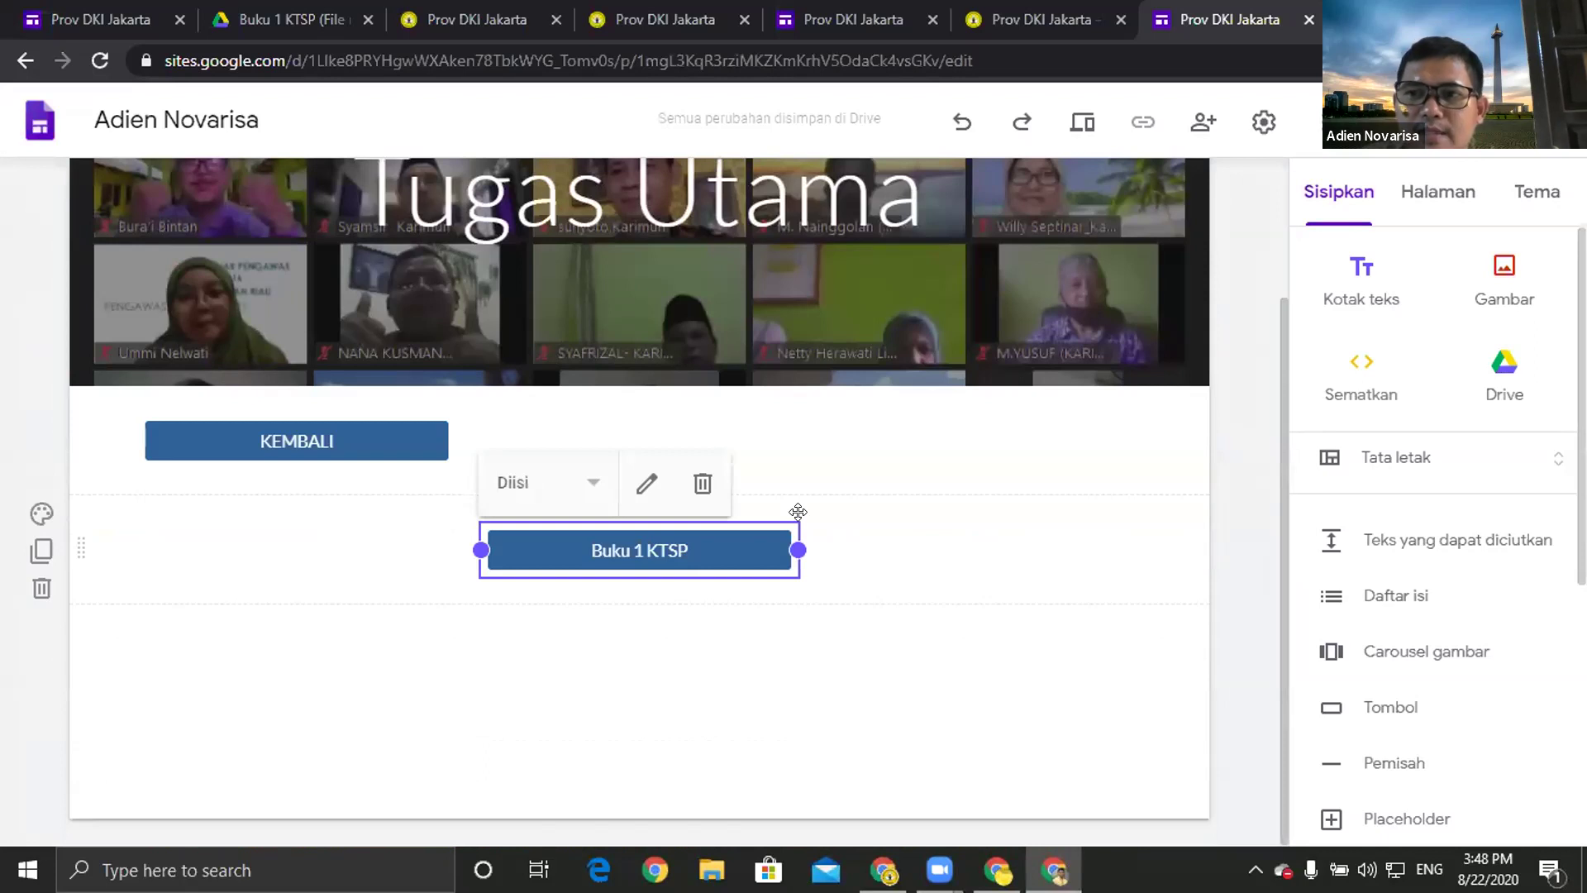
pyautogui.click(265, 19)
pyautogui.click(431, 290)
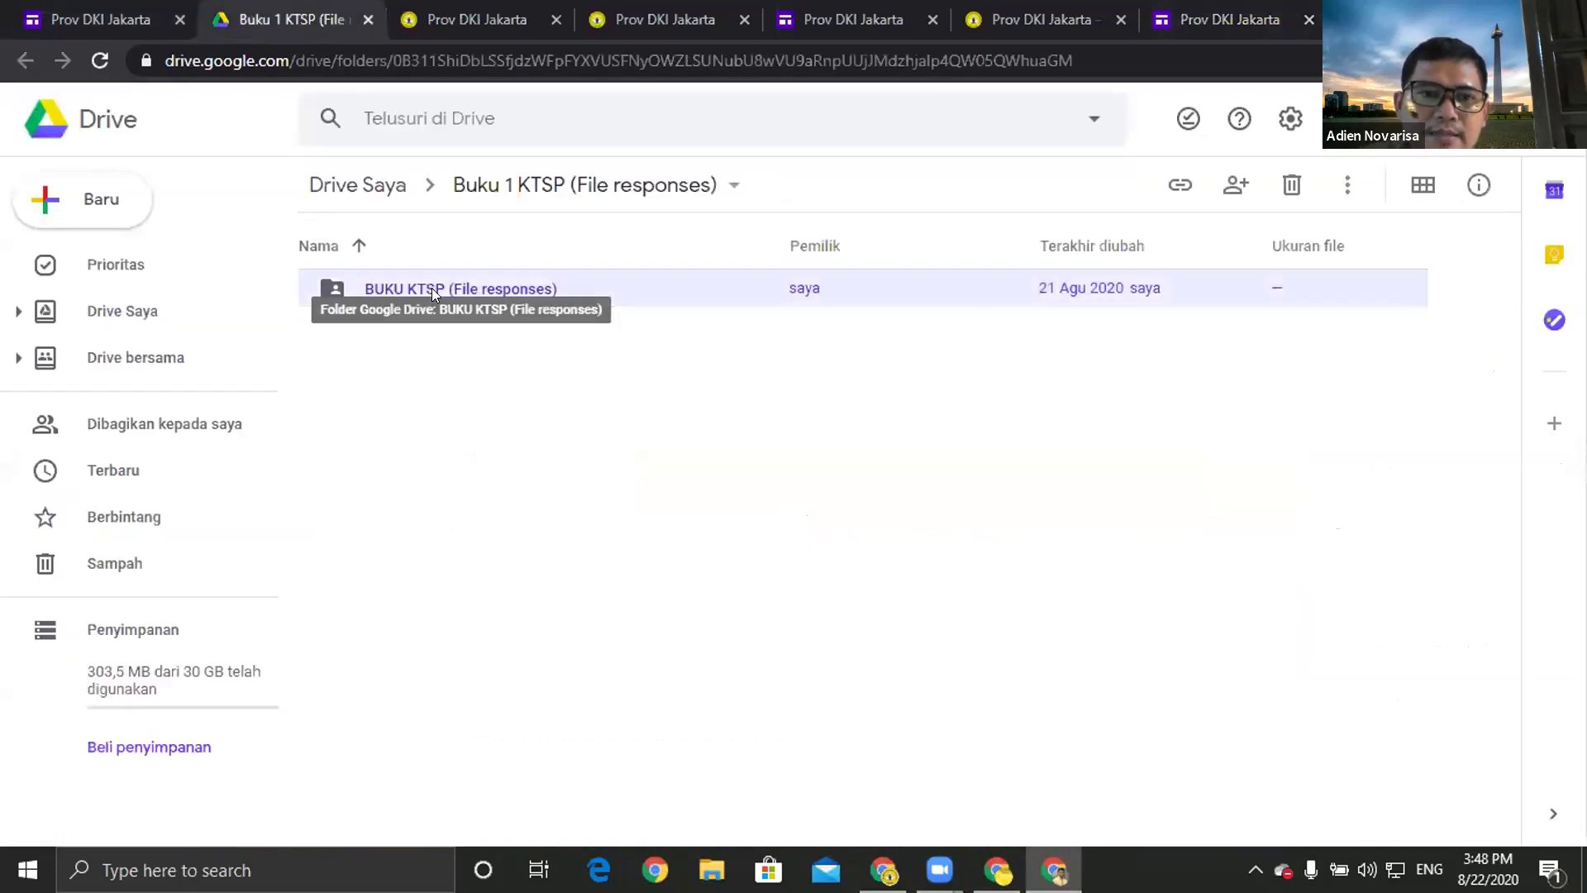
pyautogui.rightClick(432, 290)
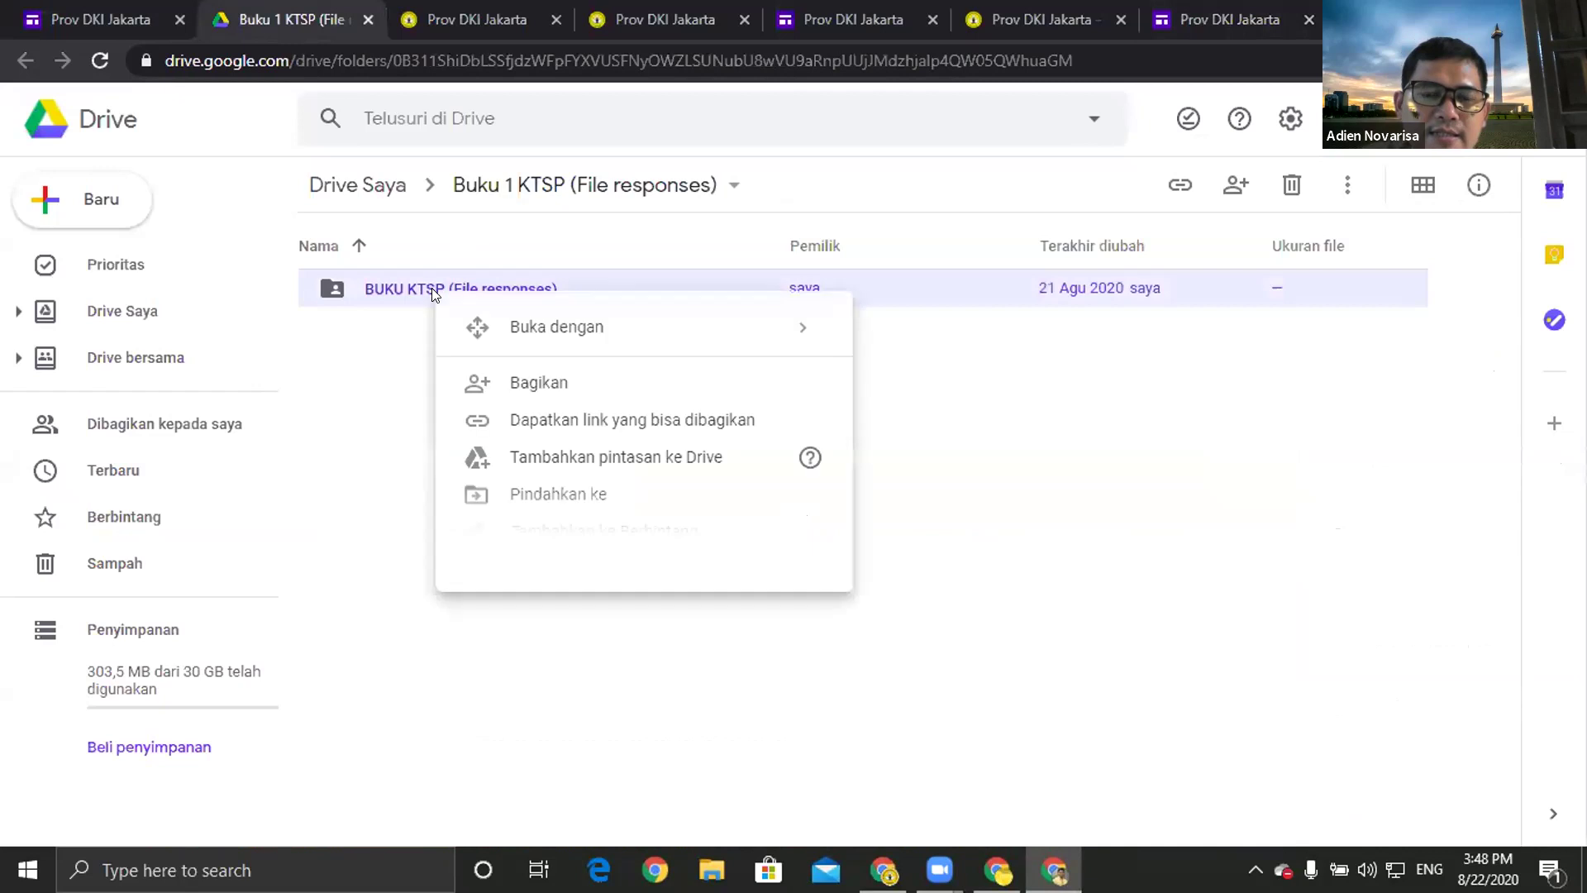
pyautogui.click(506, 385)
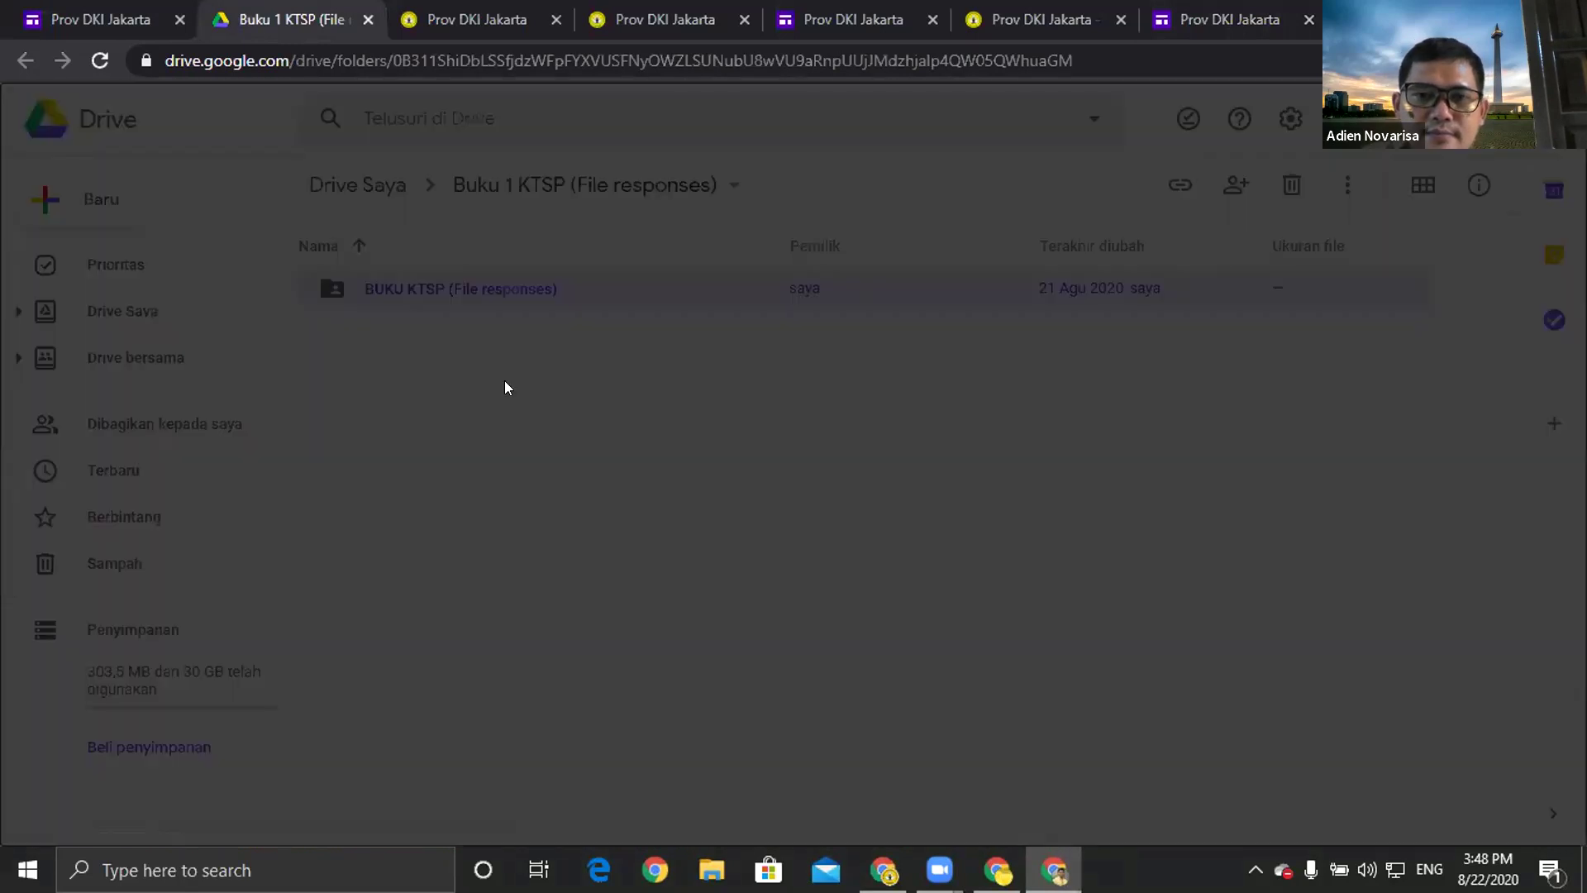
pyautogui.click(481, 650)
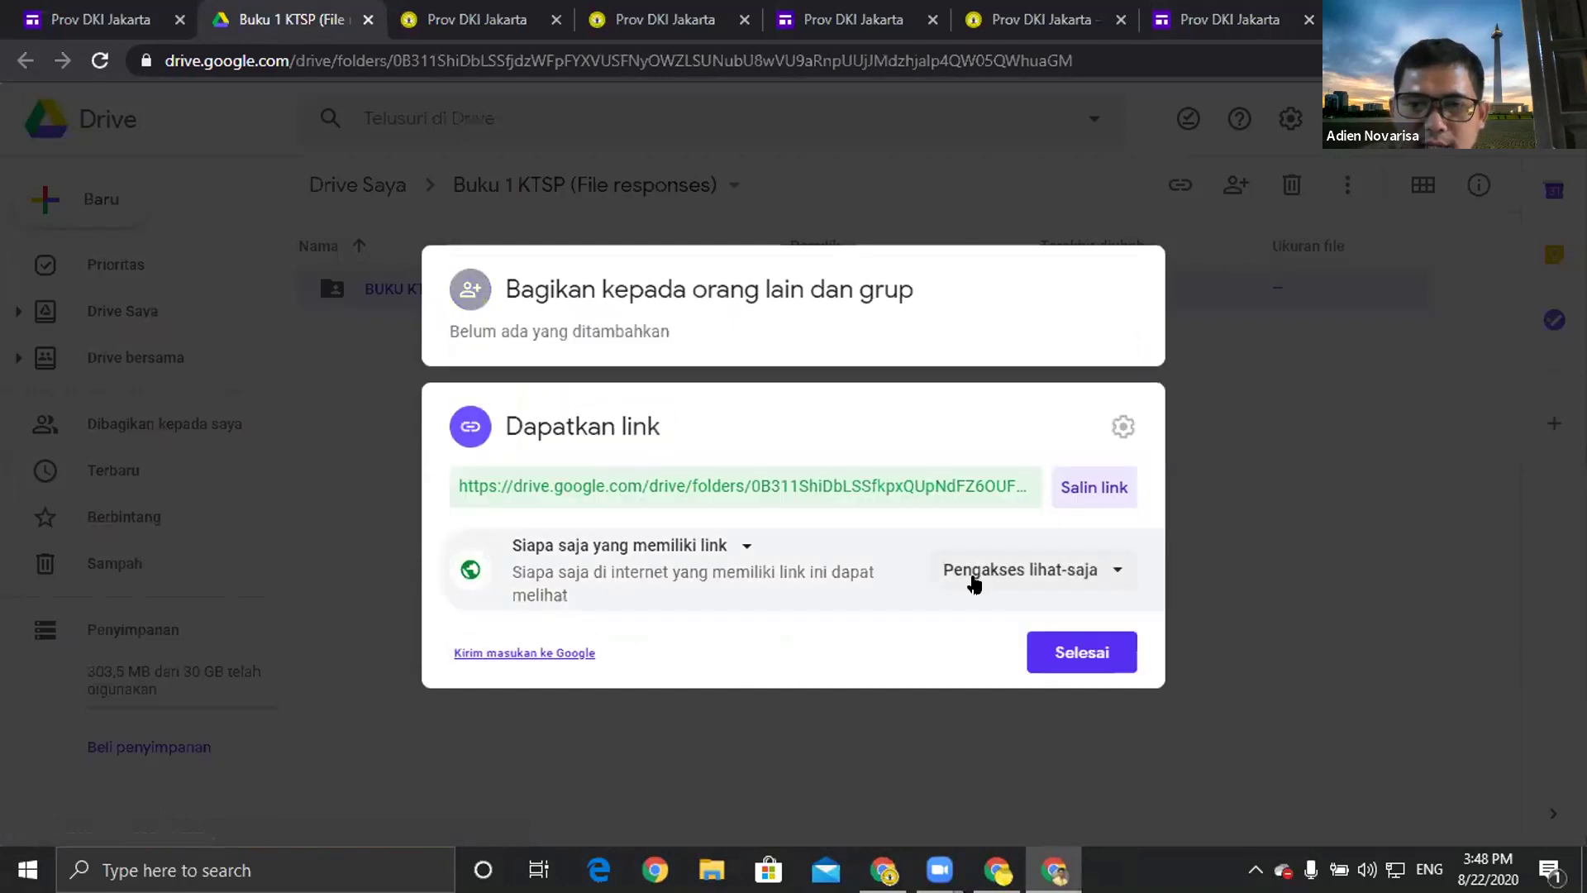
pyautogui.click(1029, 573)
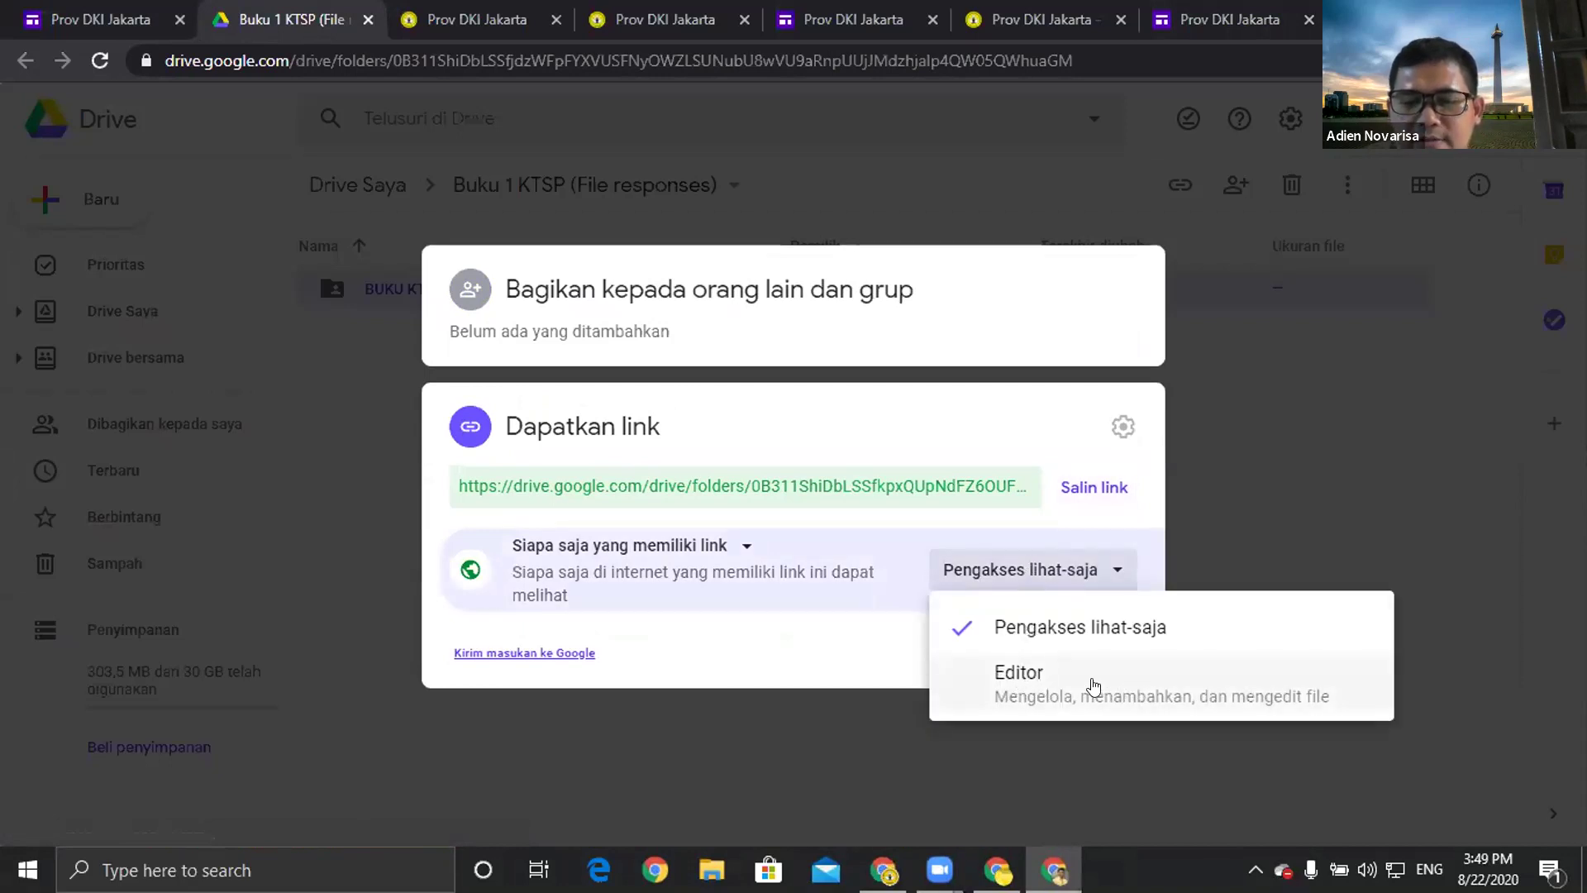
pyautogui.click(1086, 560)
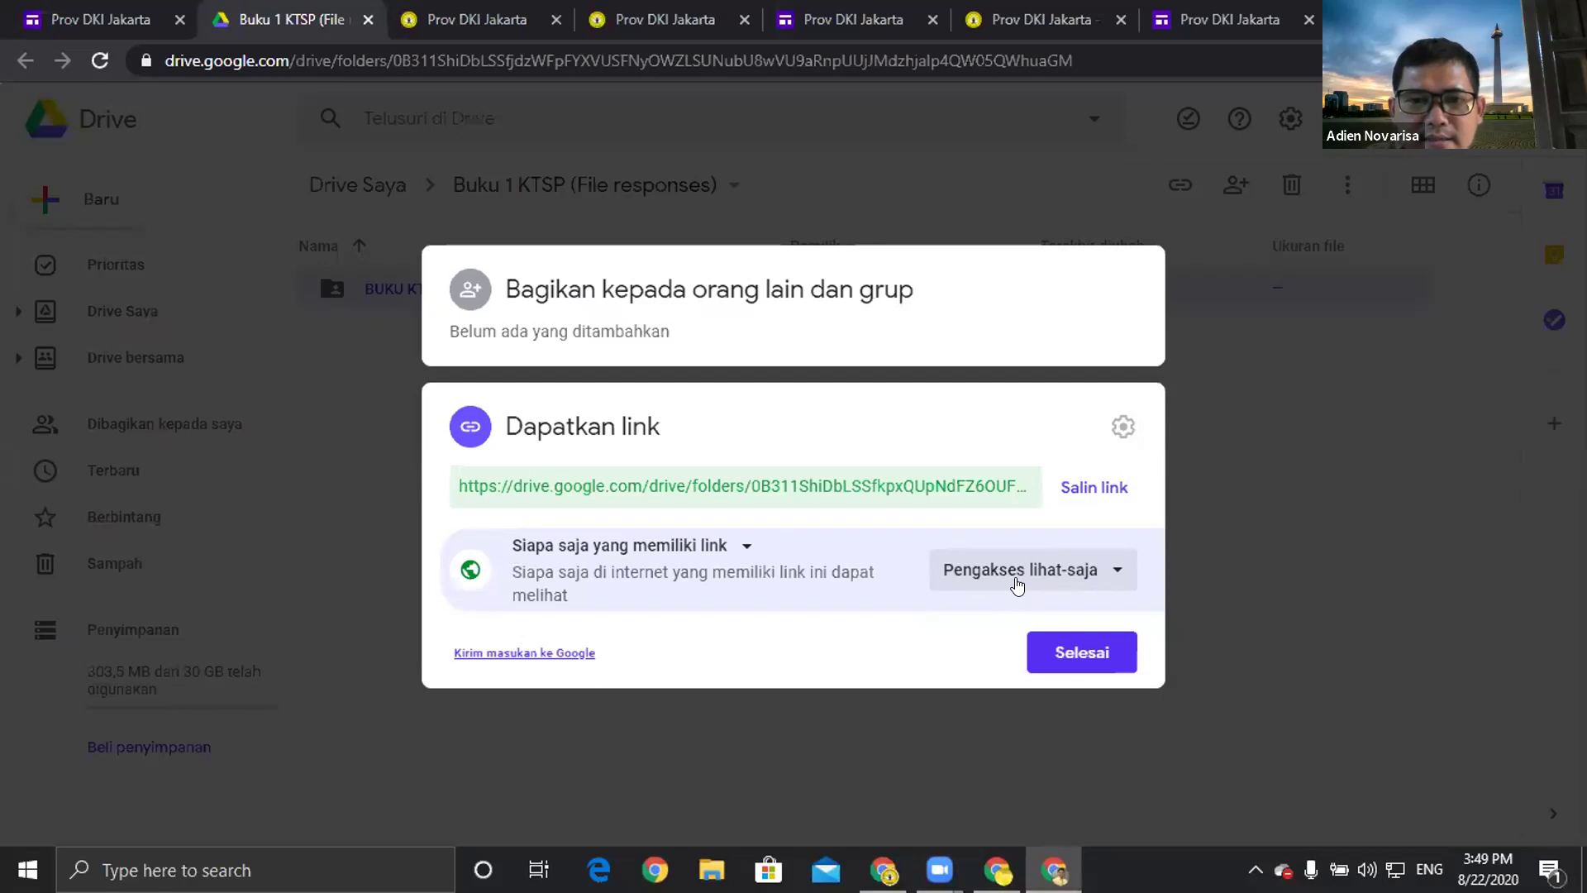
pyautogui.click(1031, 662)
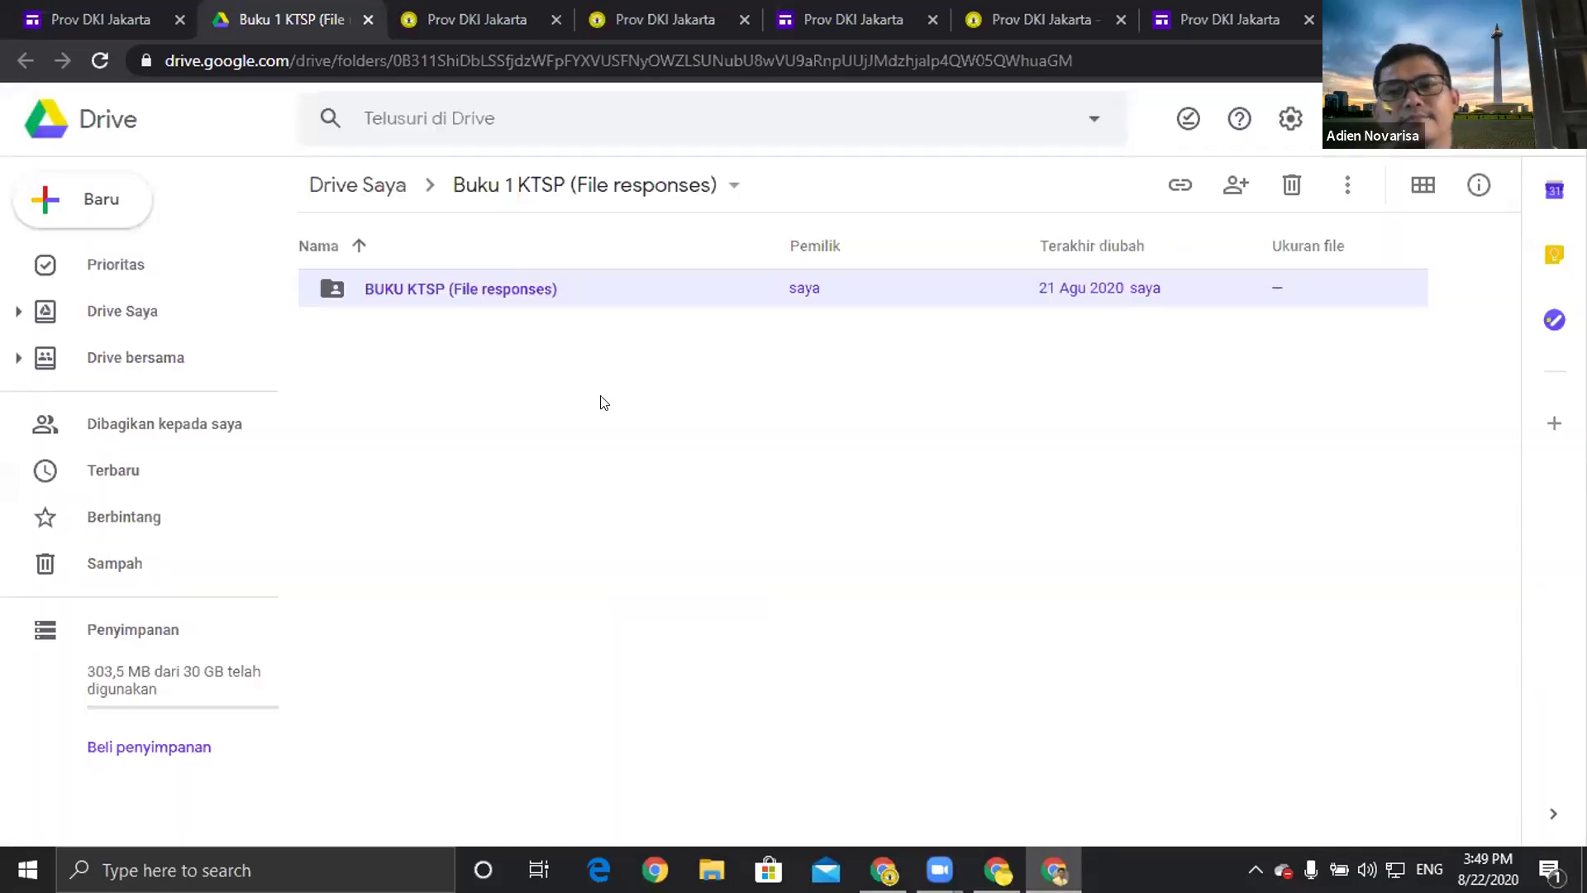
pyautogui.rightClick(539, 288)
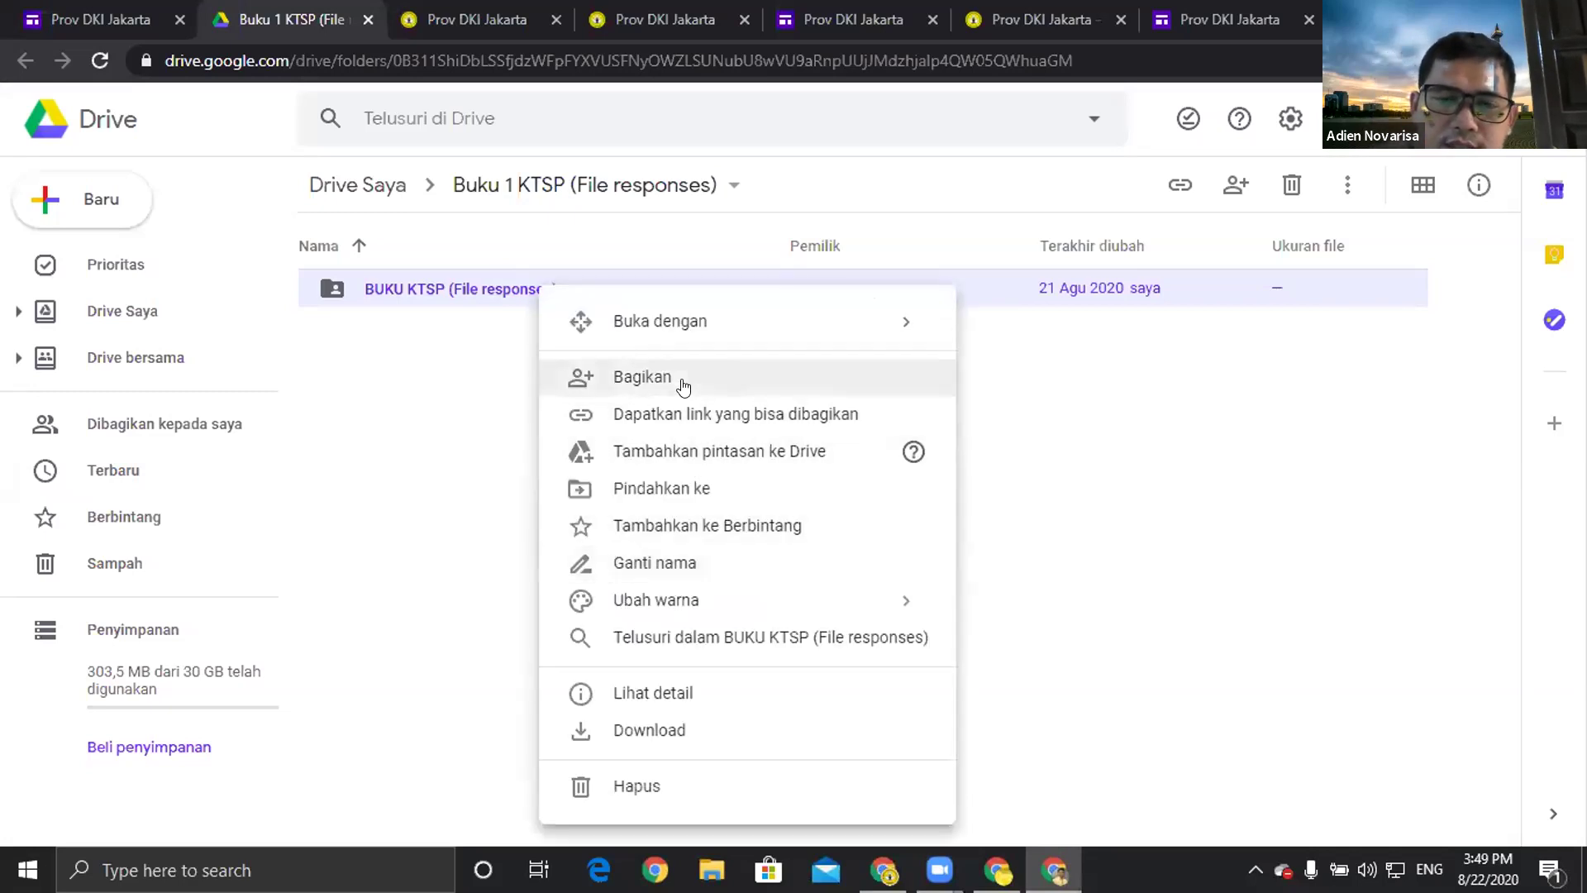
pyautogui.click(686, 378)
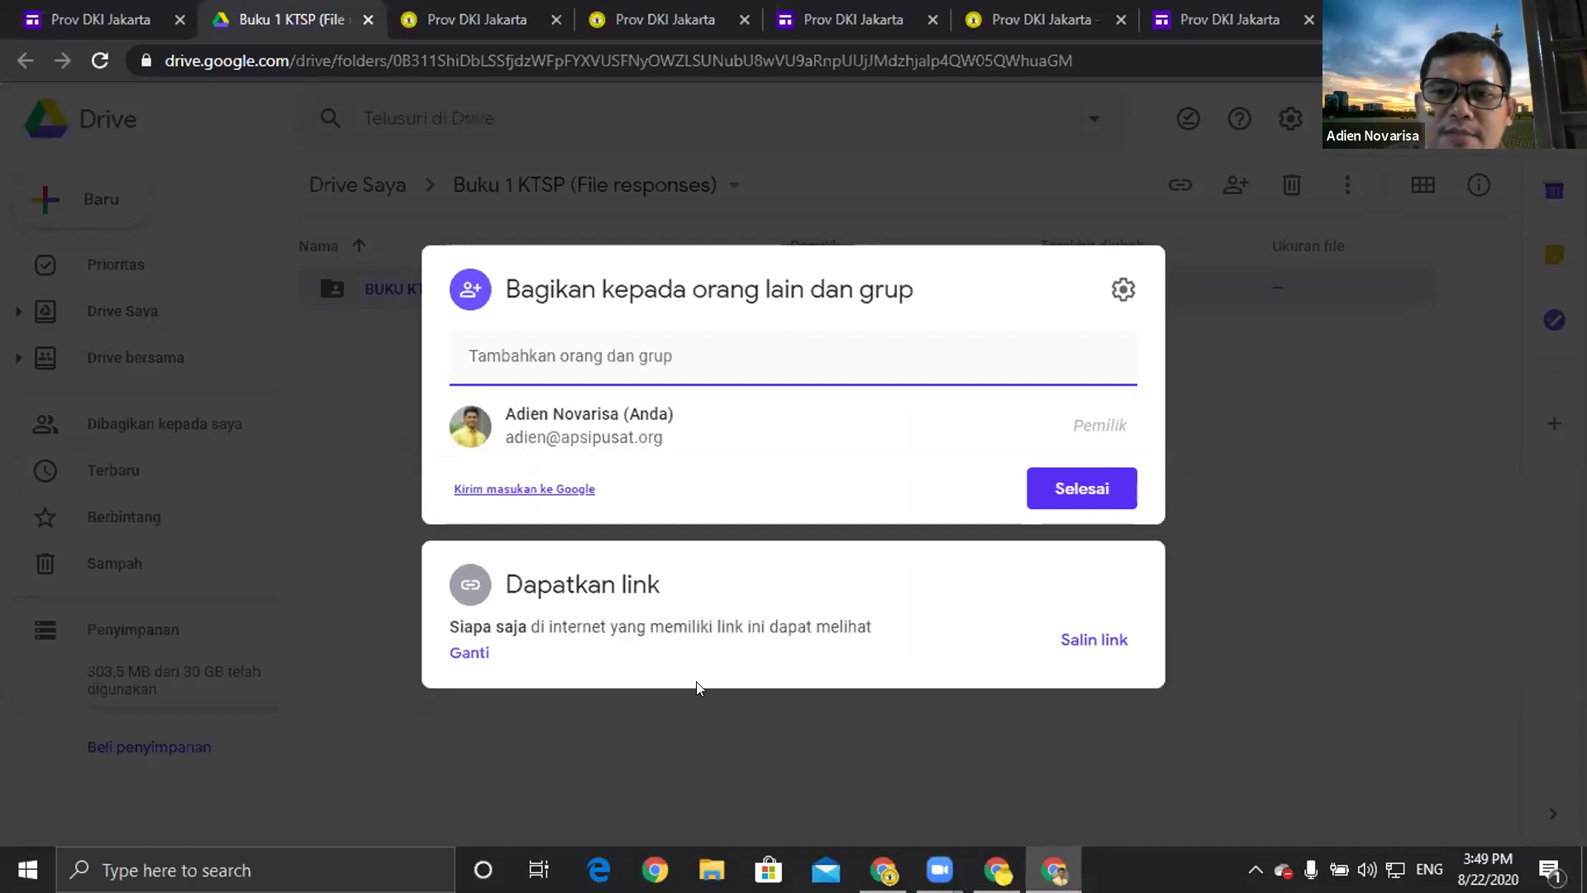
pyautogui.press('Escape')
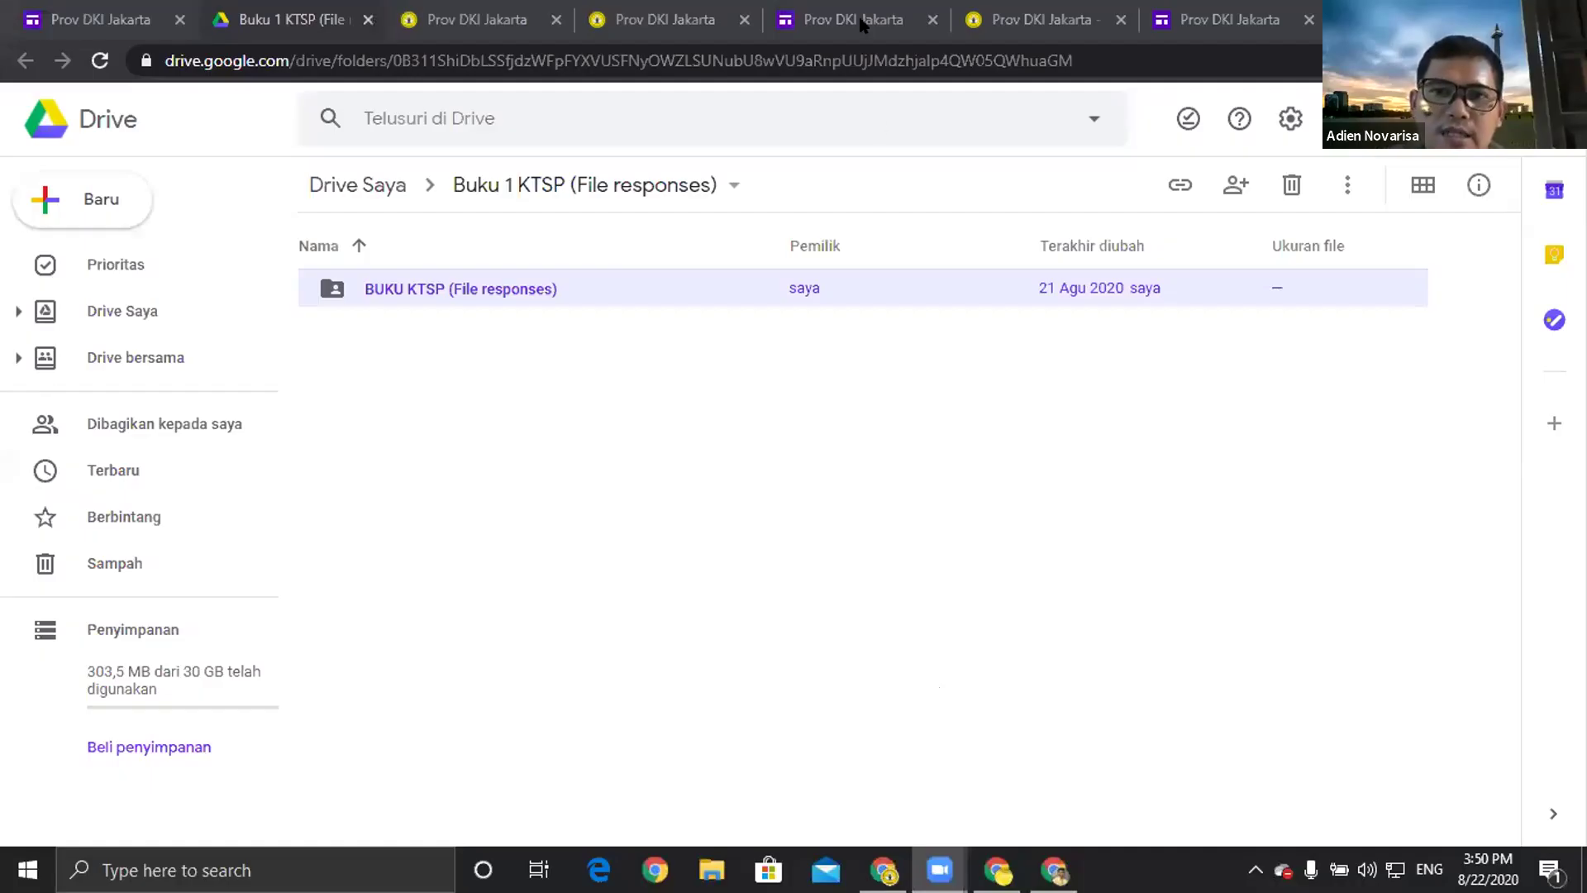
# Back in the DKI editor, add a suggested contact to sharing with Editor permission.
pyautogui.click(862, 23)
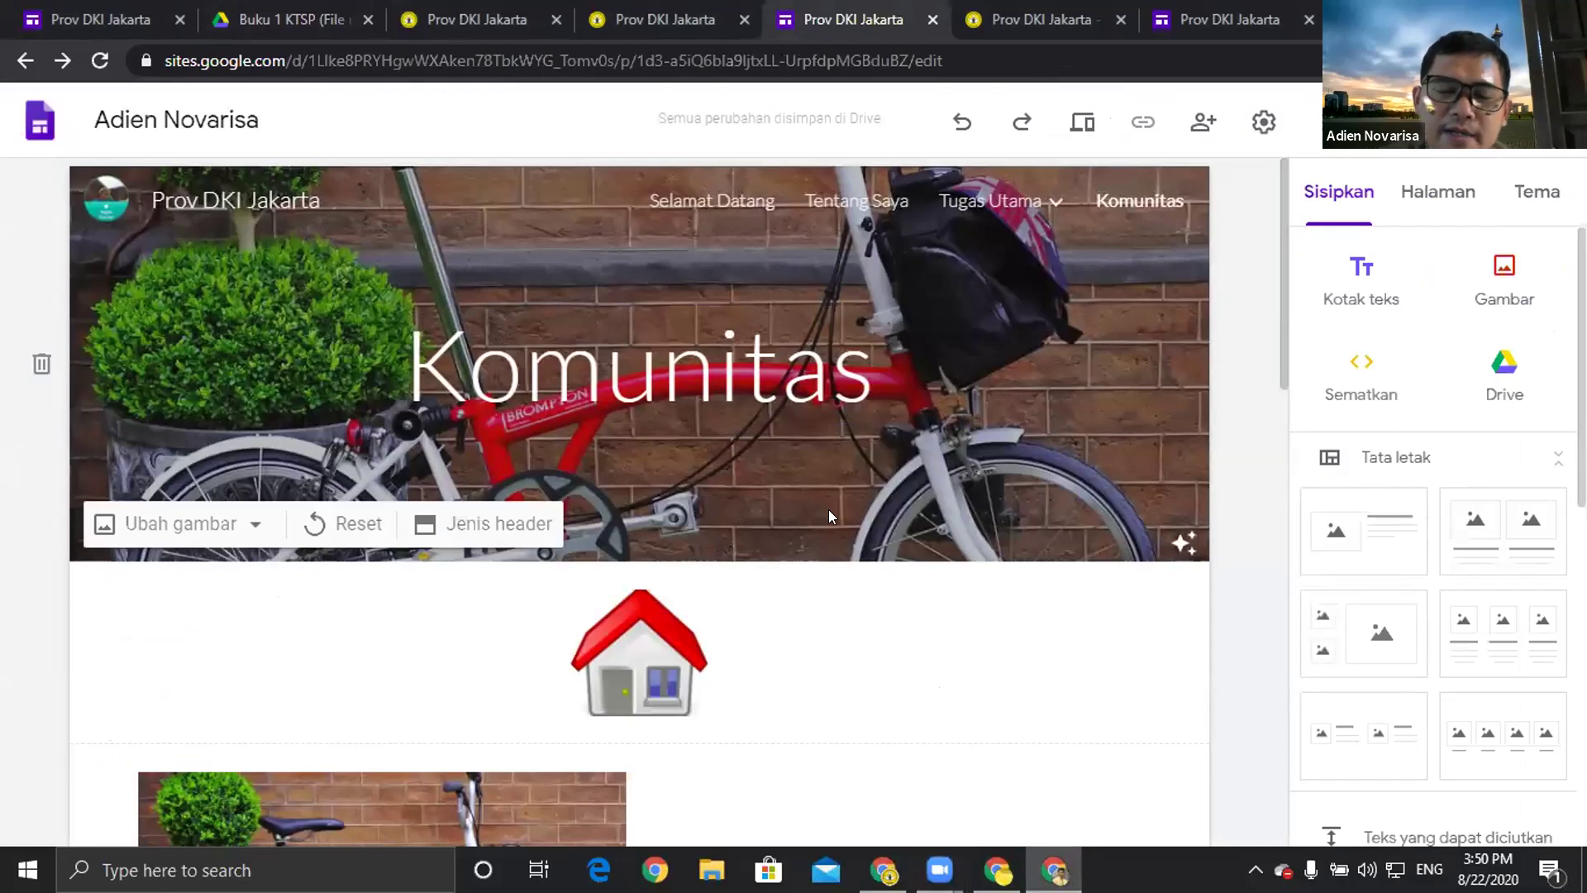
pyautogui.click(1192, 126)
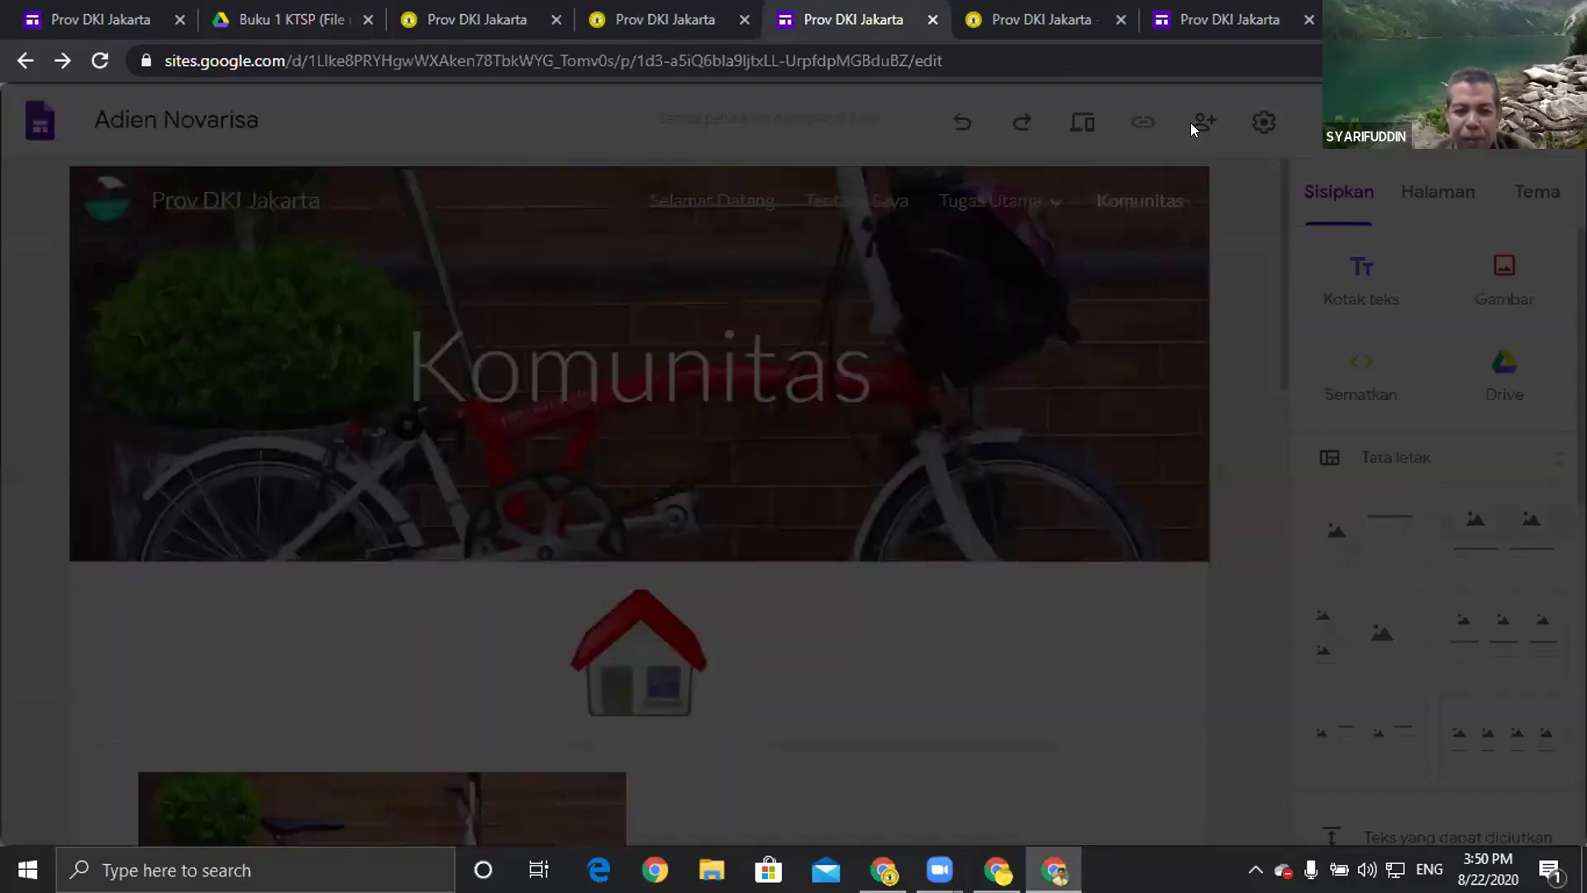
pyautogui.click(620, 350)
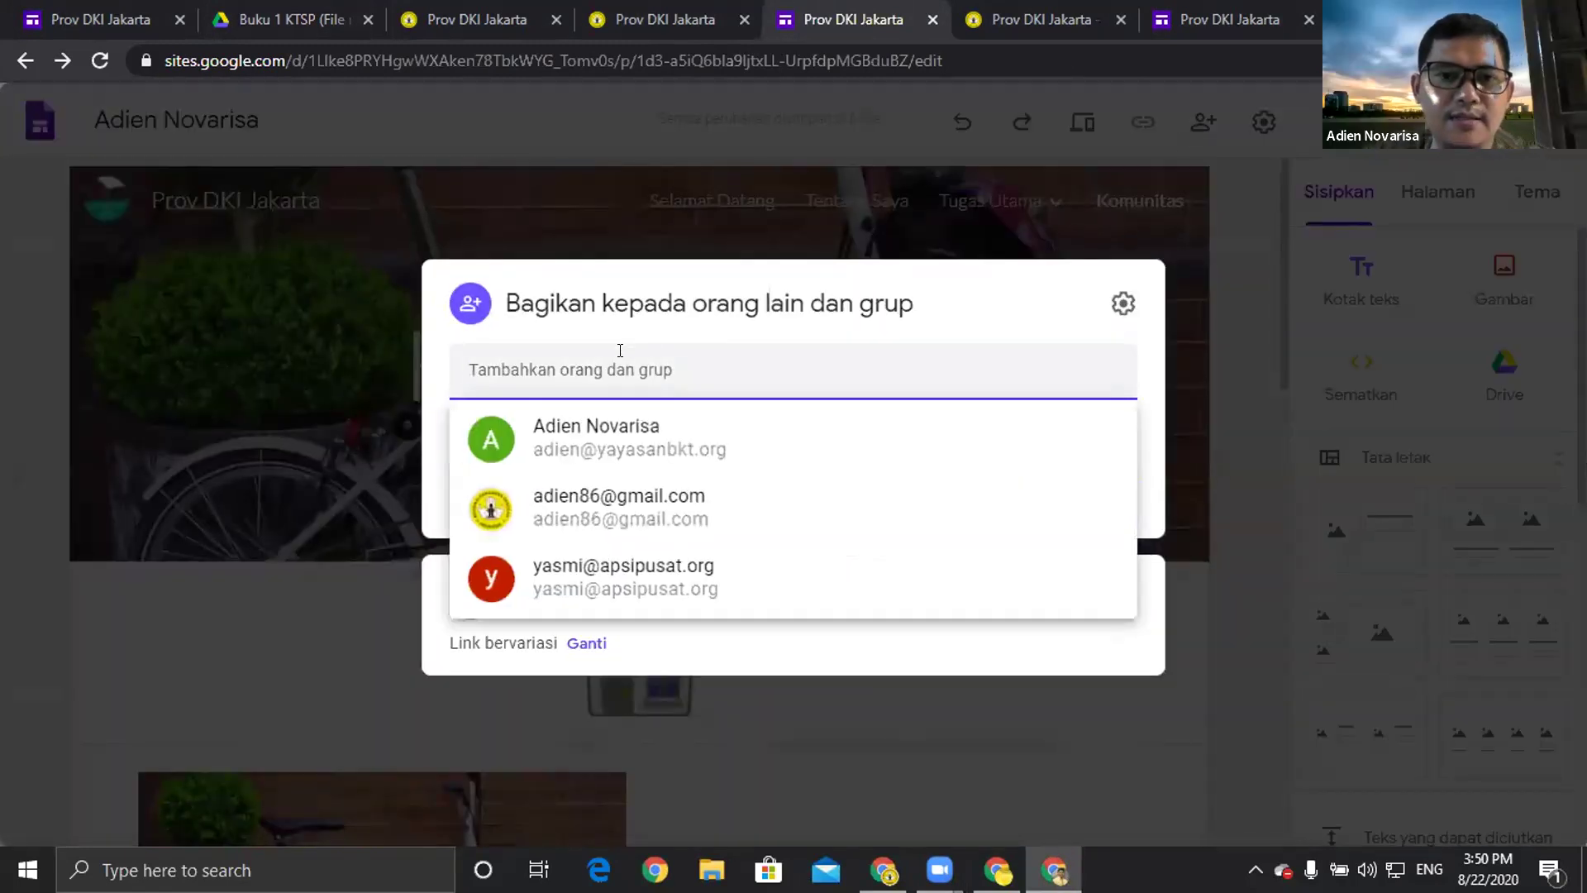
pyautogui.click(639, 515)
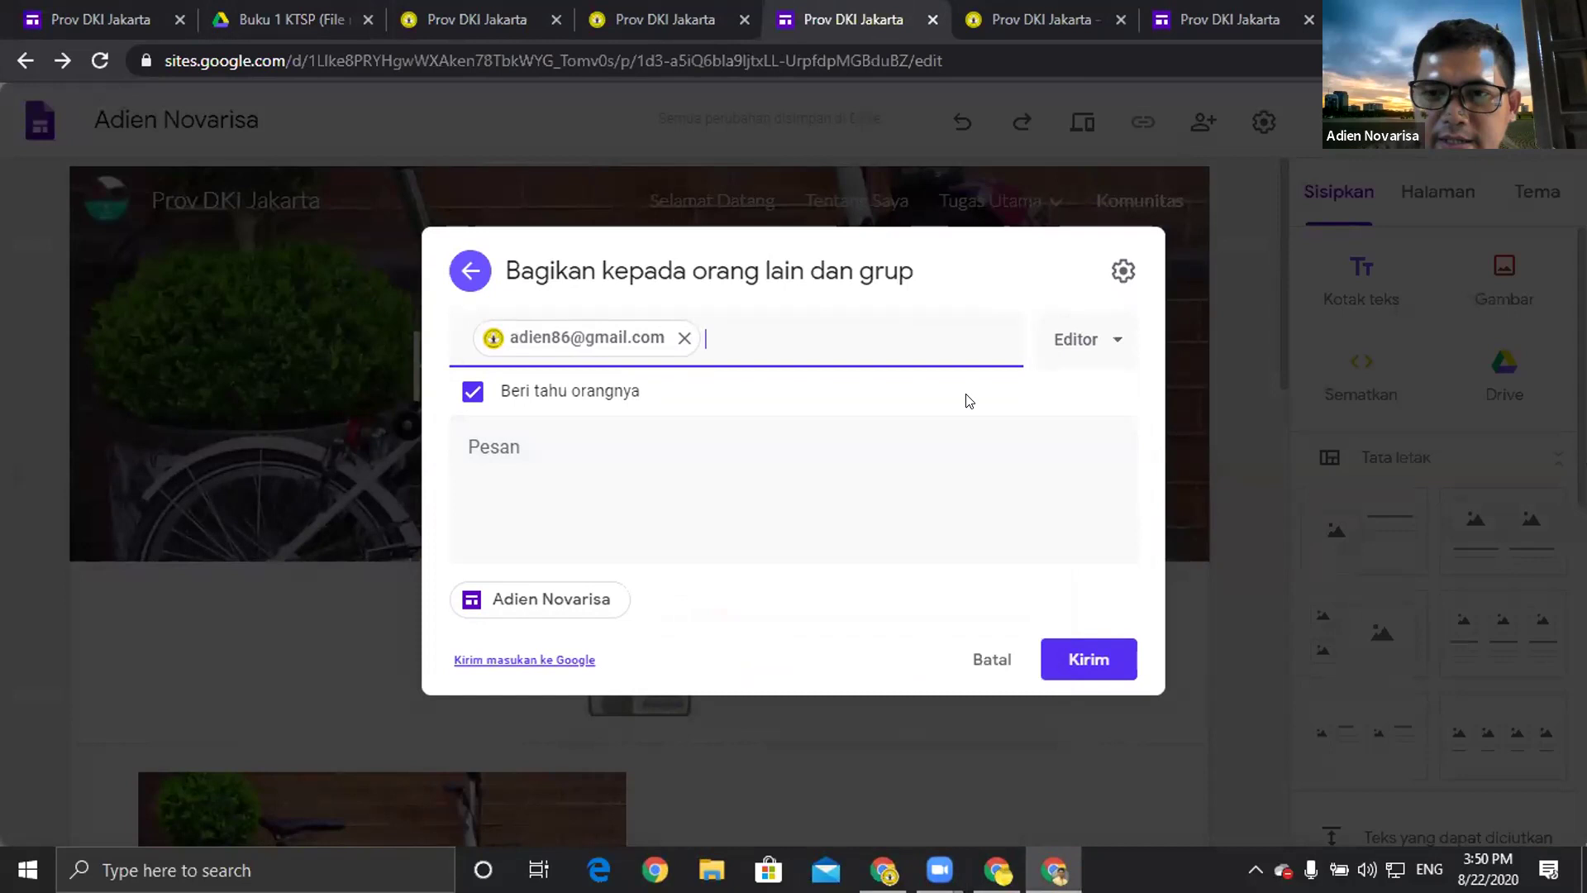
pyautogui.click(1073, 341)
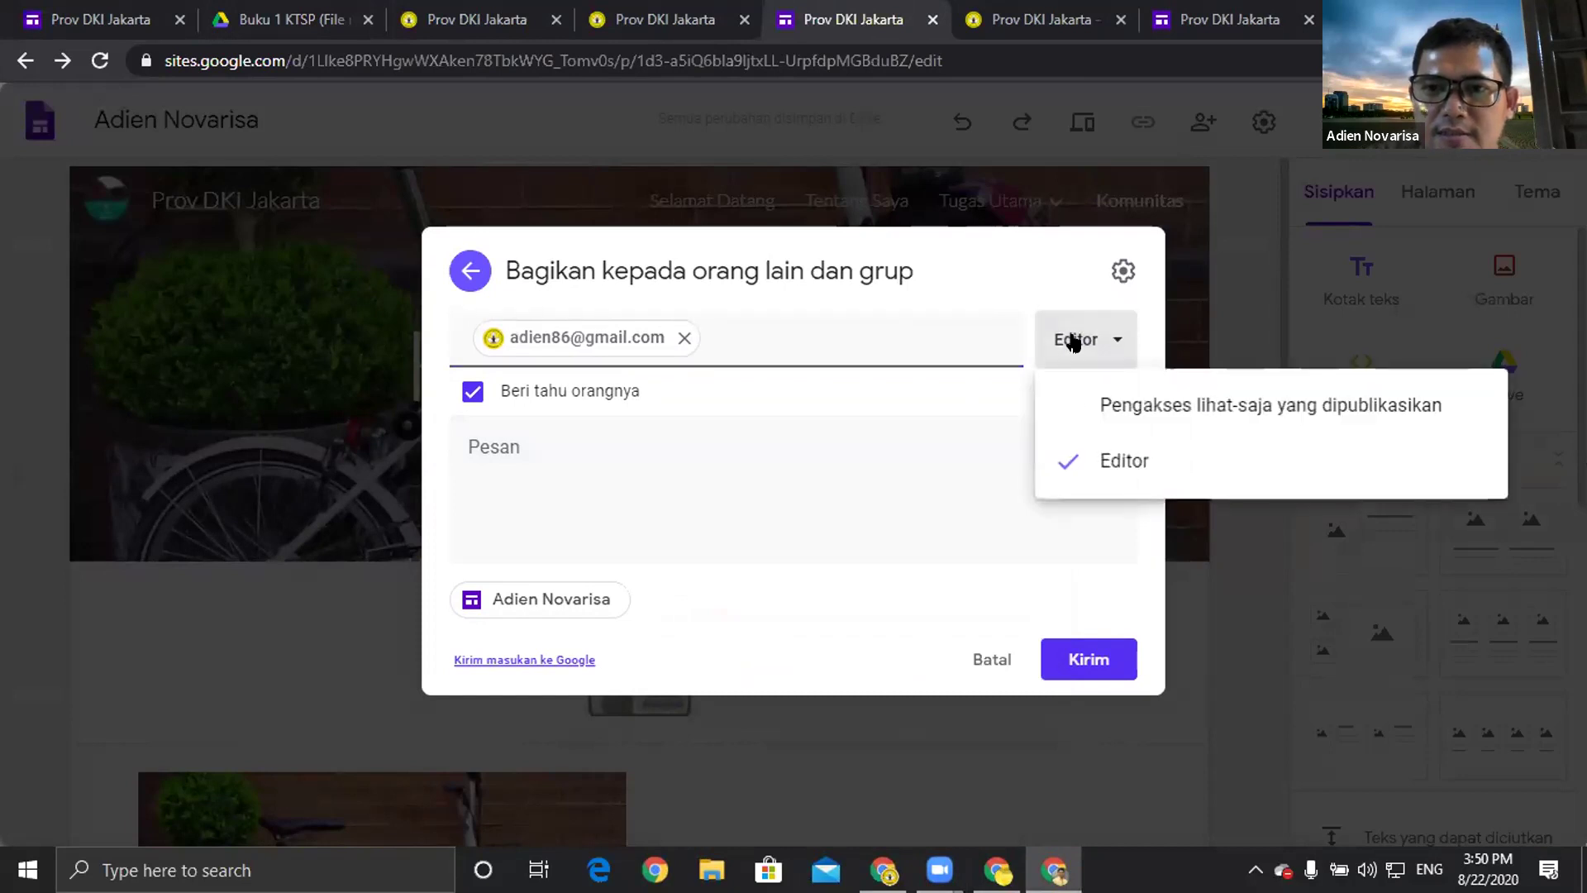
pyautogui.click(1125, 463)
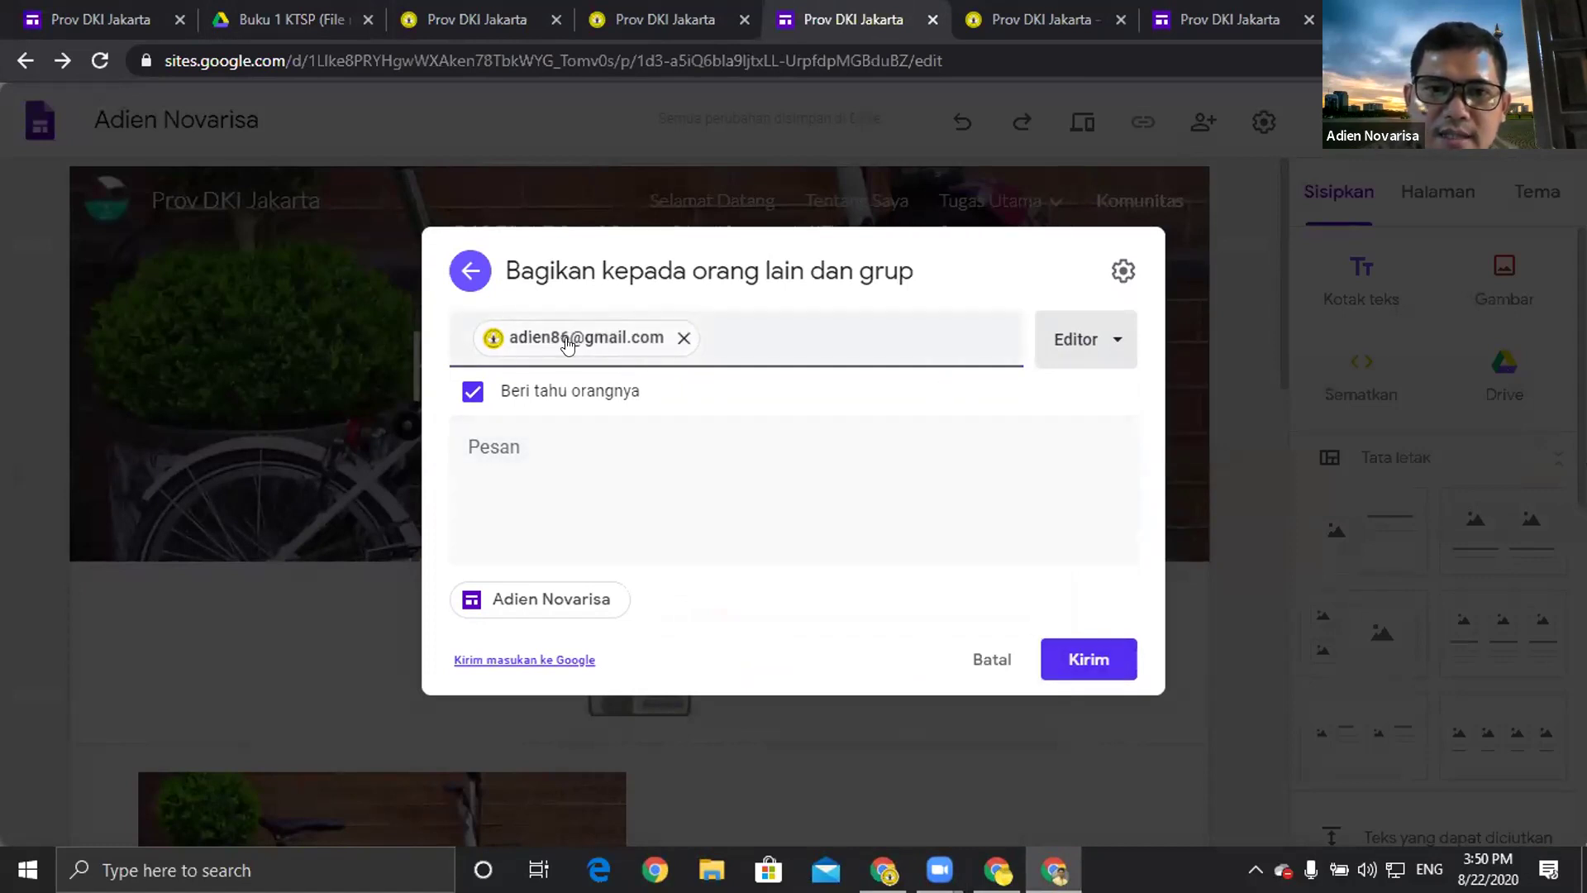
# Add two more suggested contacts, then remove all three recipients.
pyautogui.moveTo(590, 352)
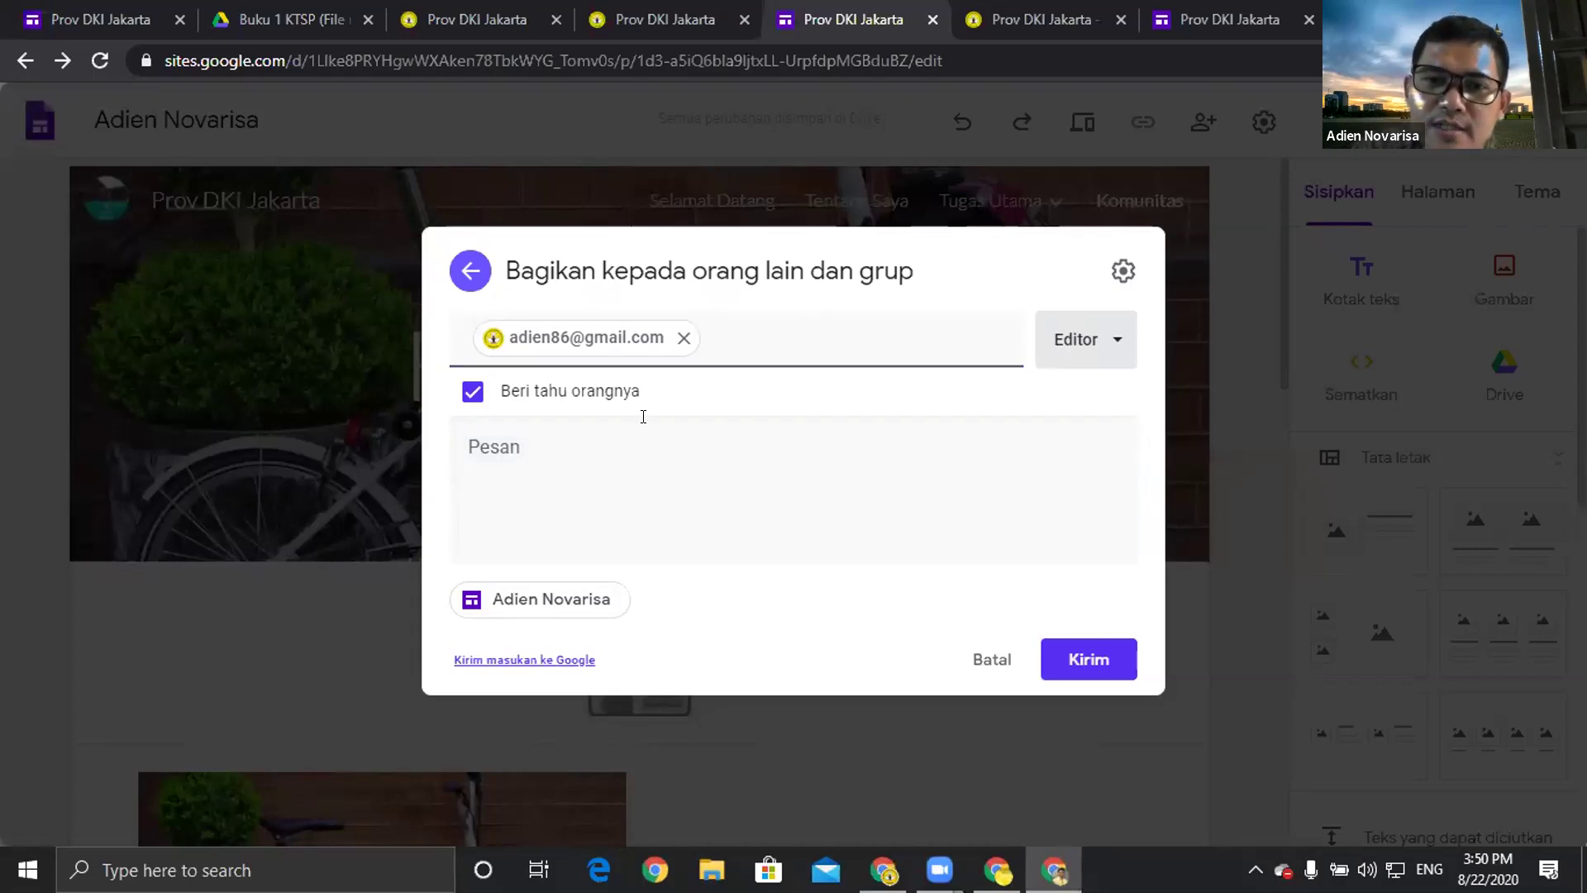
pyautogui.click(817, 348)
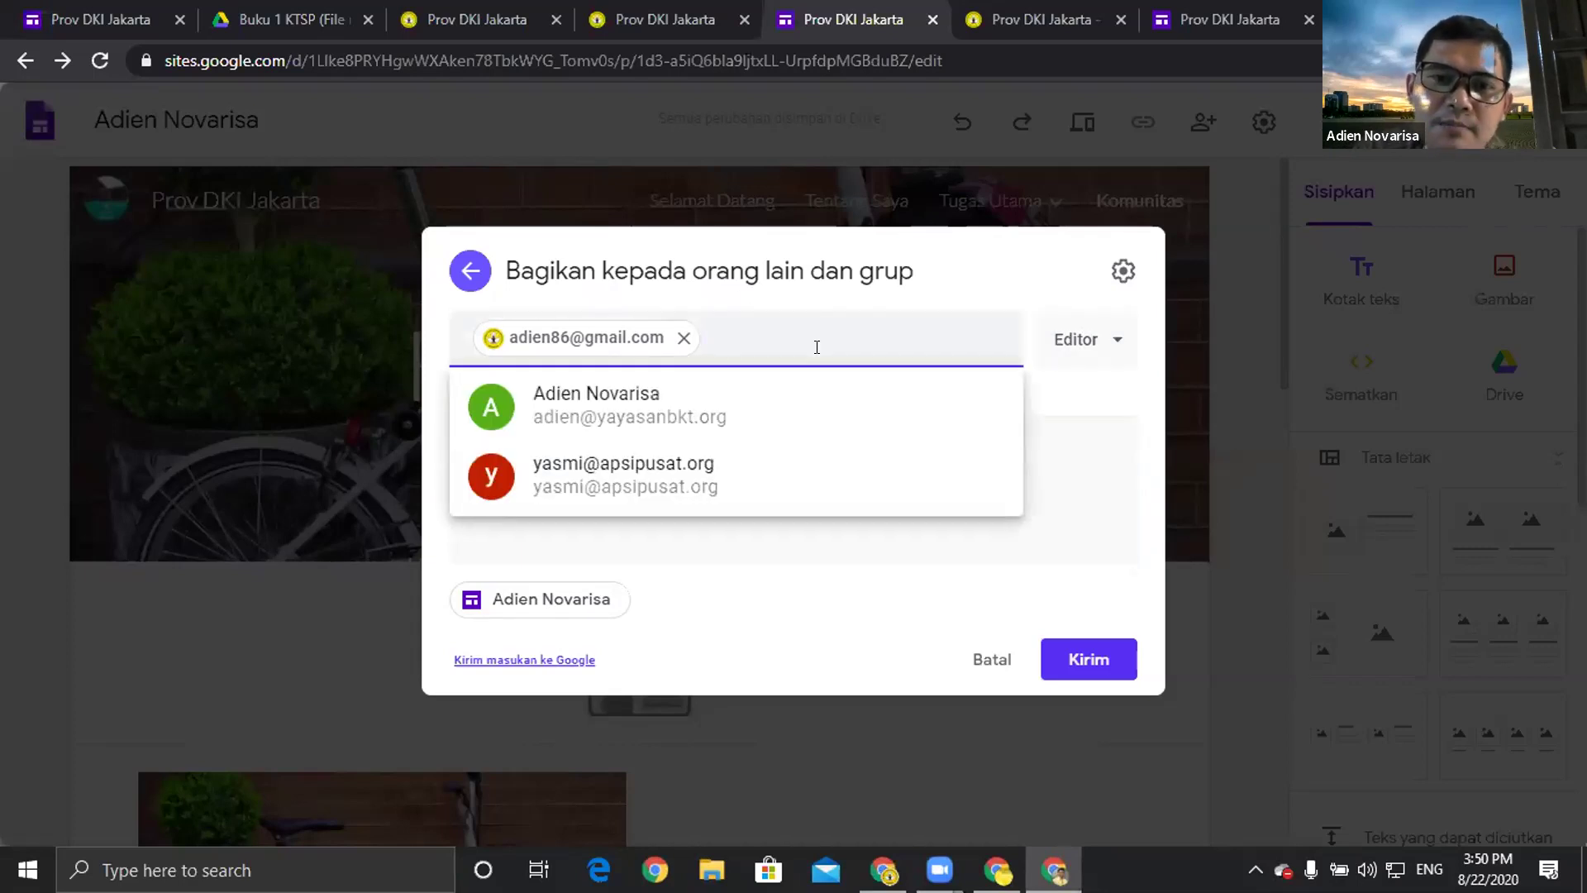
pyautogui.click(734, 385)
pyautogui.click(925, 336)
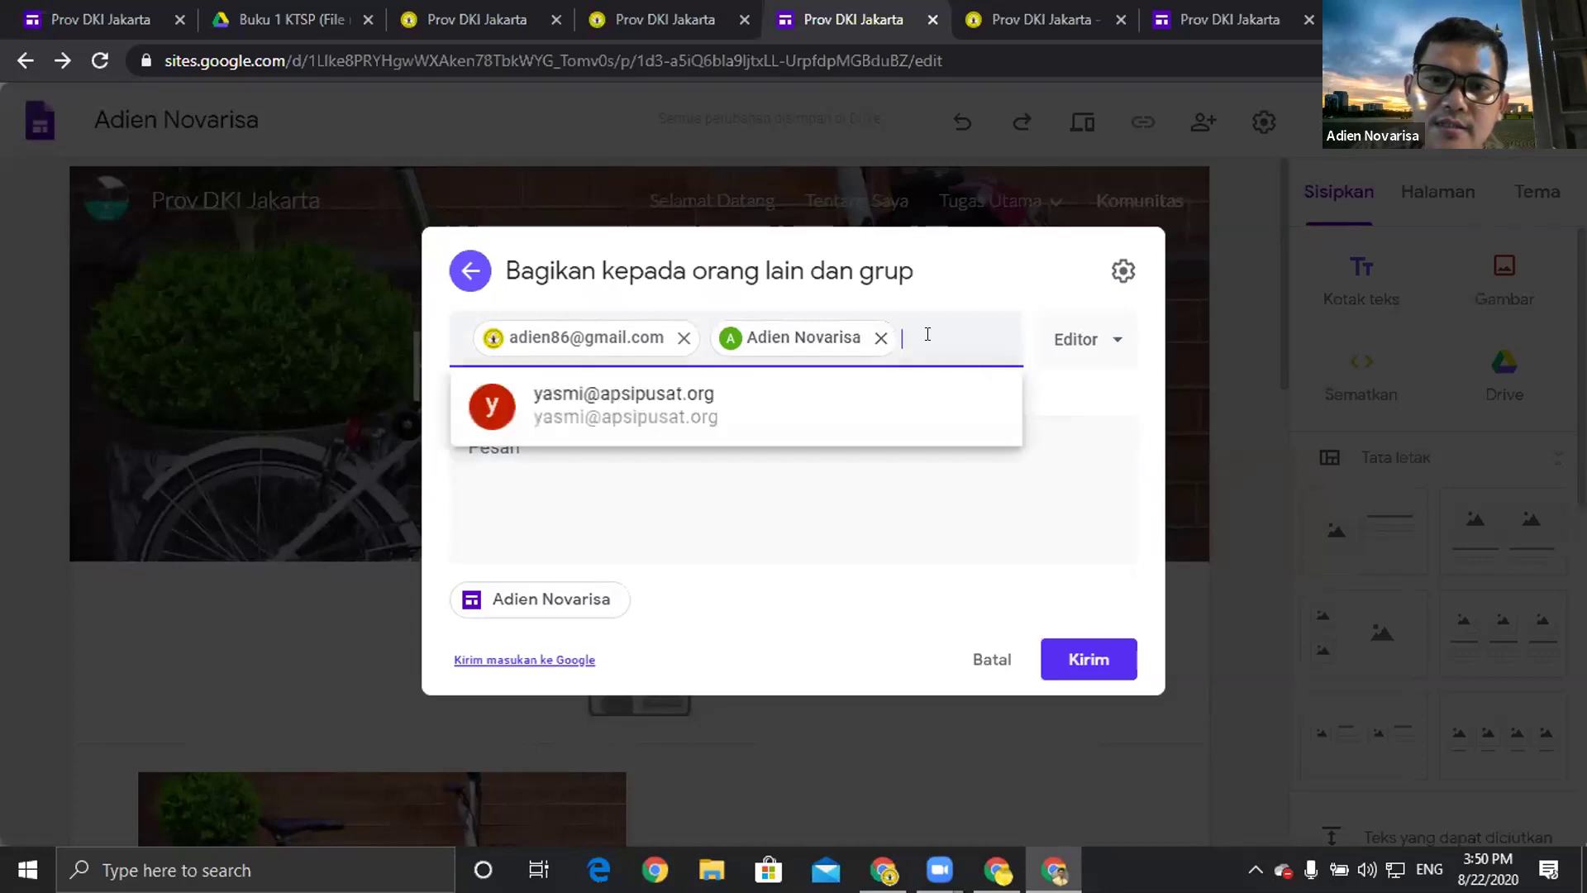
pyautogui.click(829, 422)
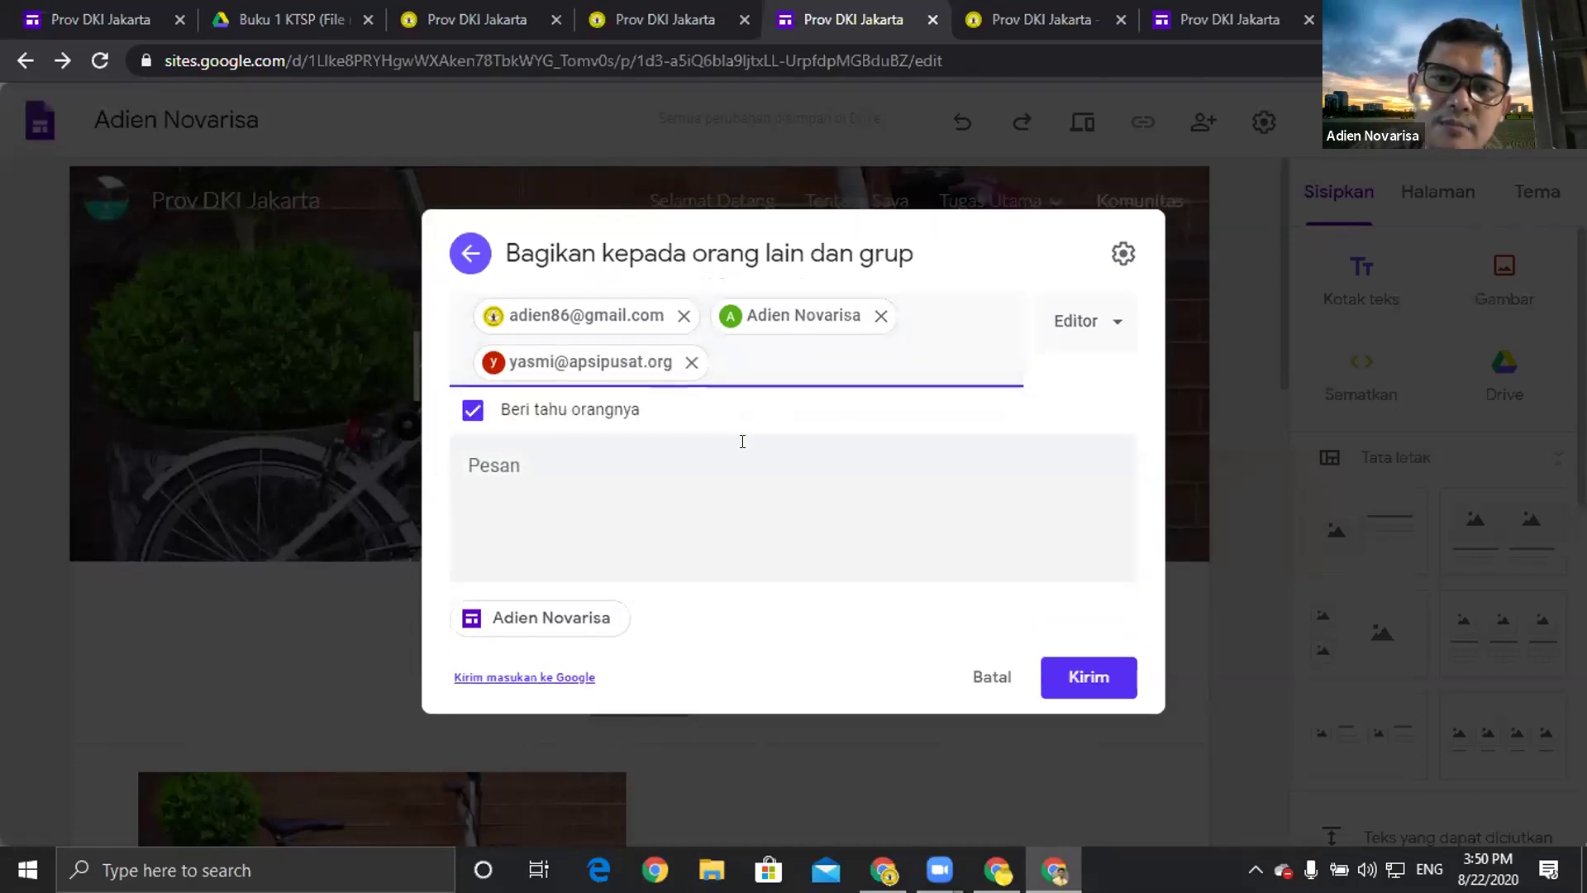
pyautogui.click(691, 361)
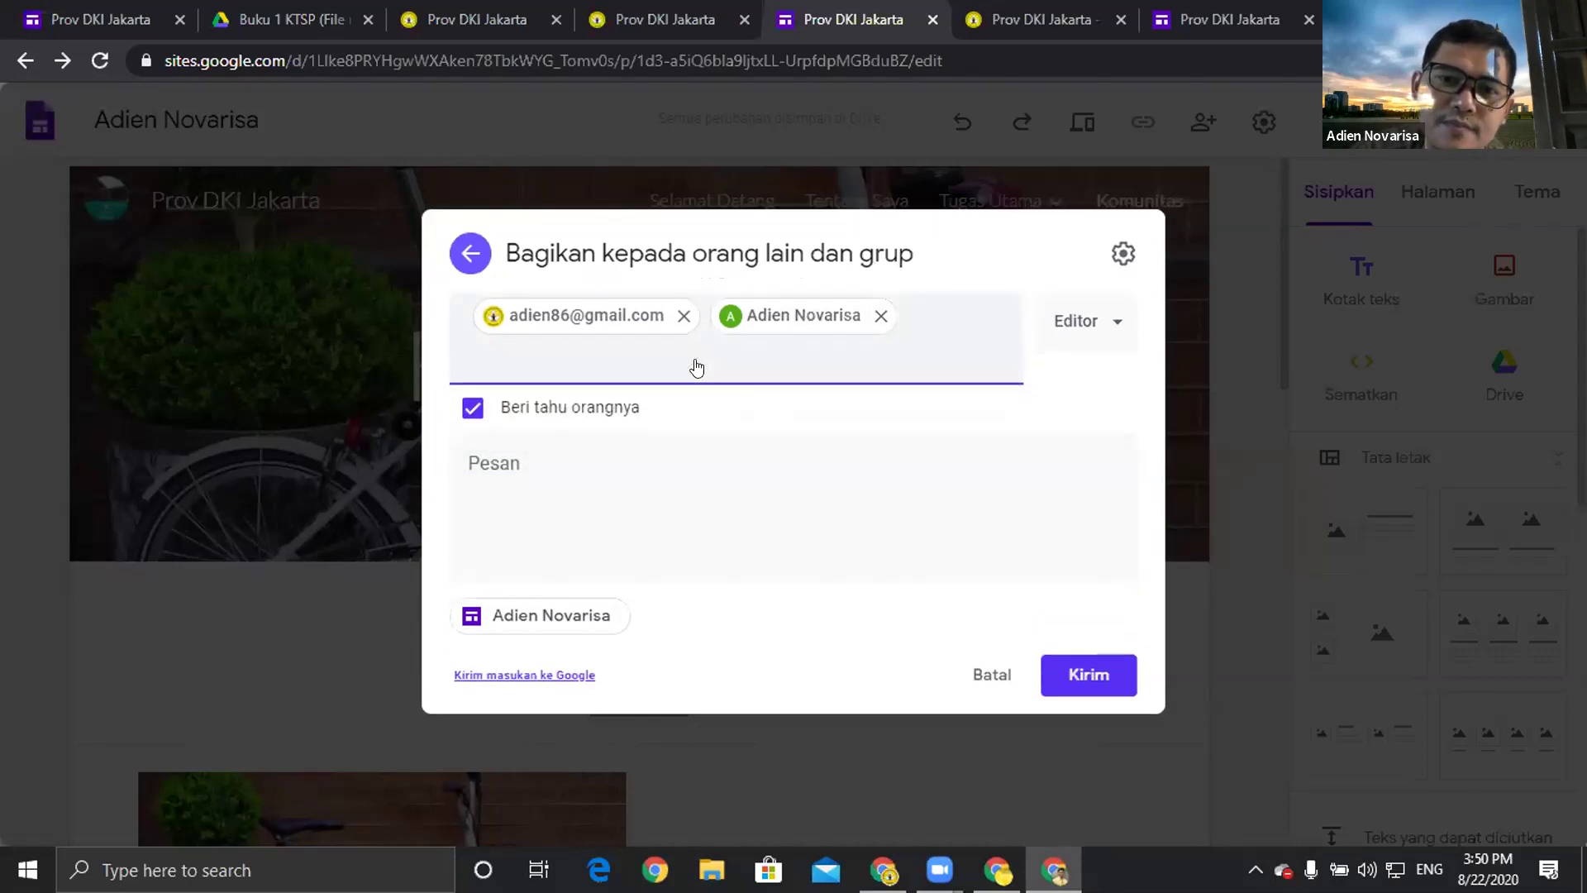
pyautogui.click(682, 336)
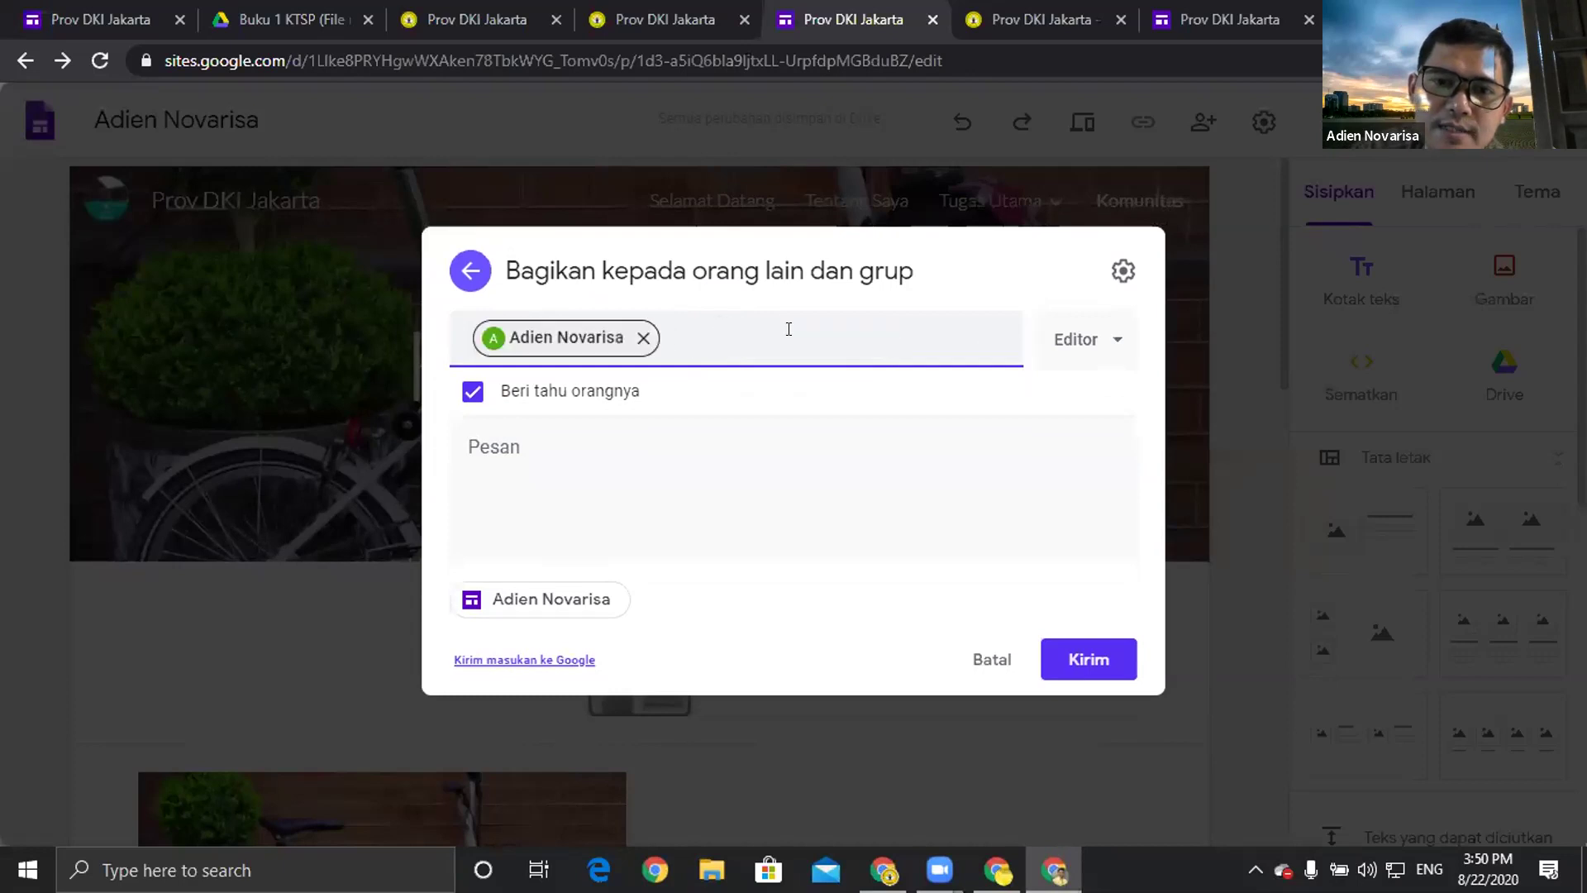
pyautogui.click(644, 339)
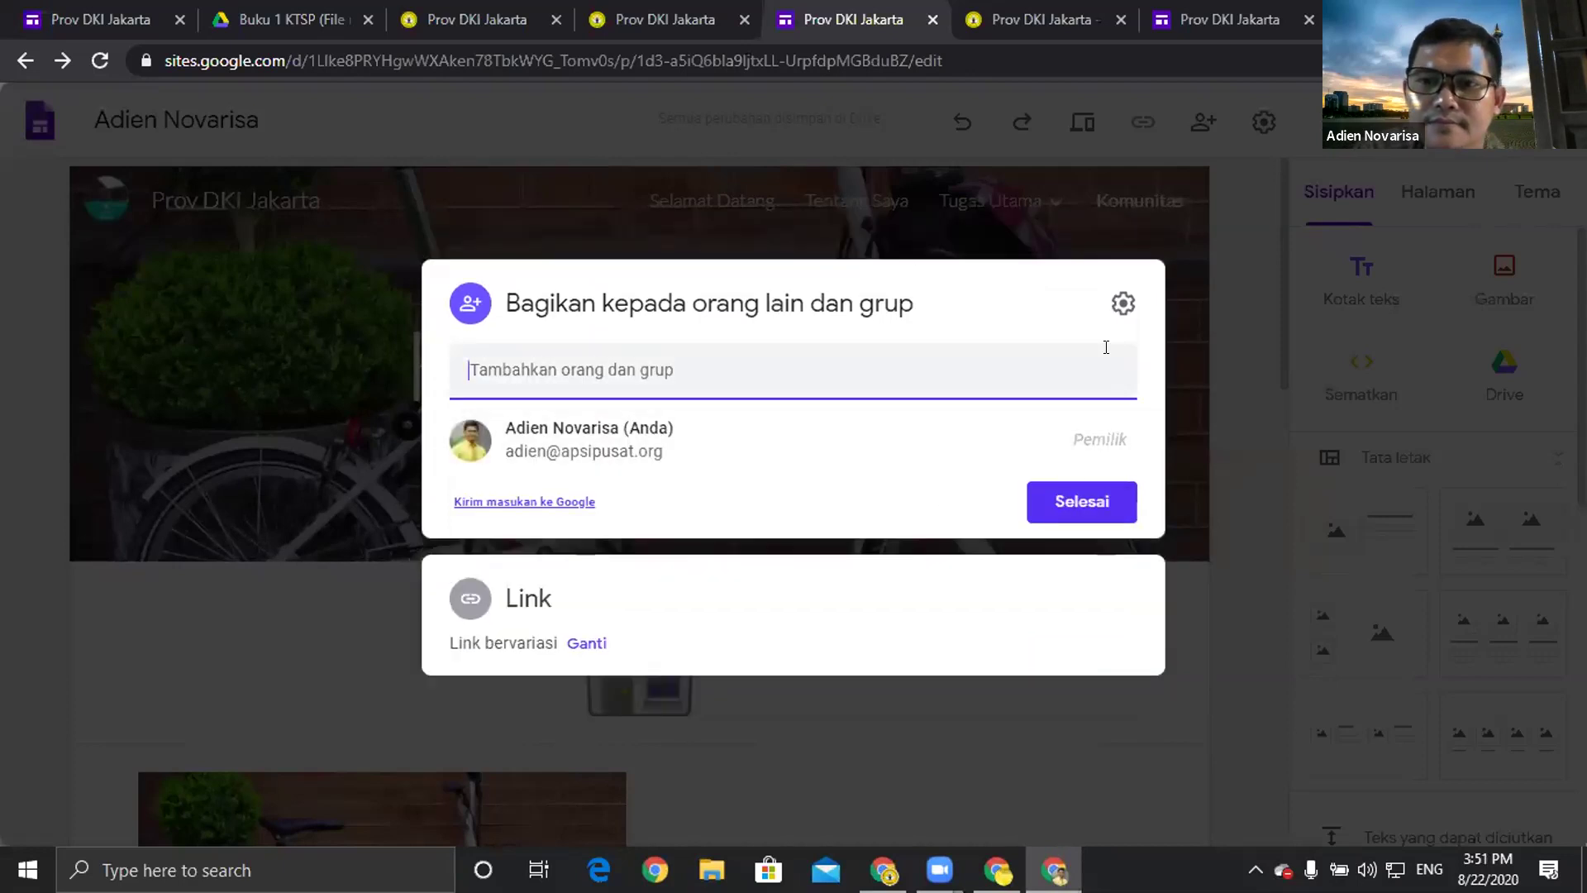
# Close the sharing settings to view the published DIKBUD KAB. SIDOARJO TENTANG SAYA page.
pyautogui.click(1269, 246)
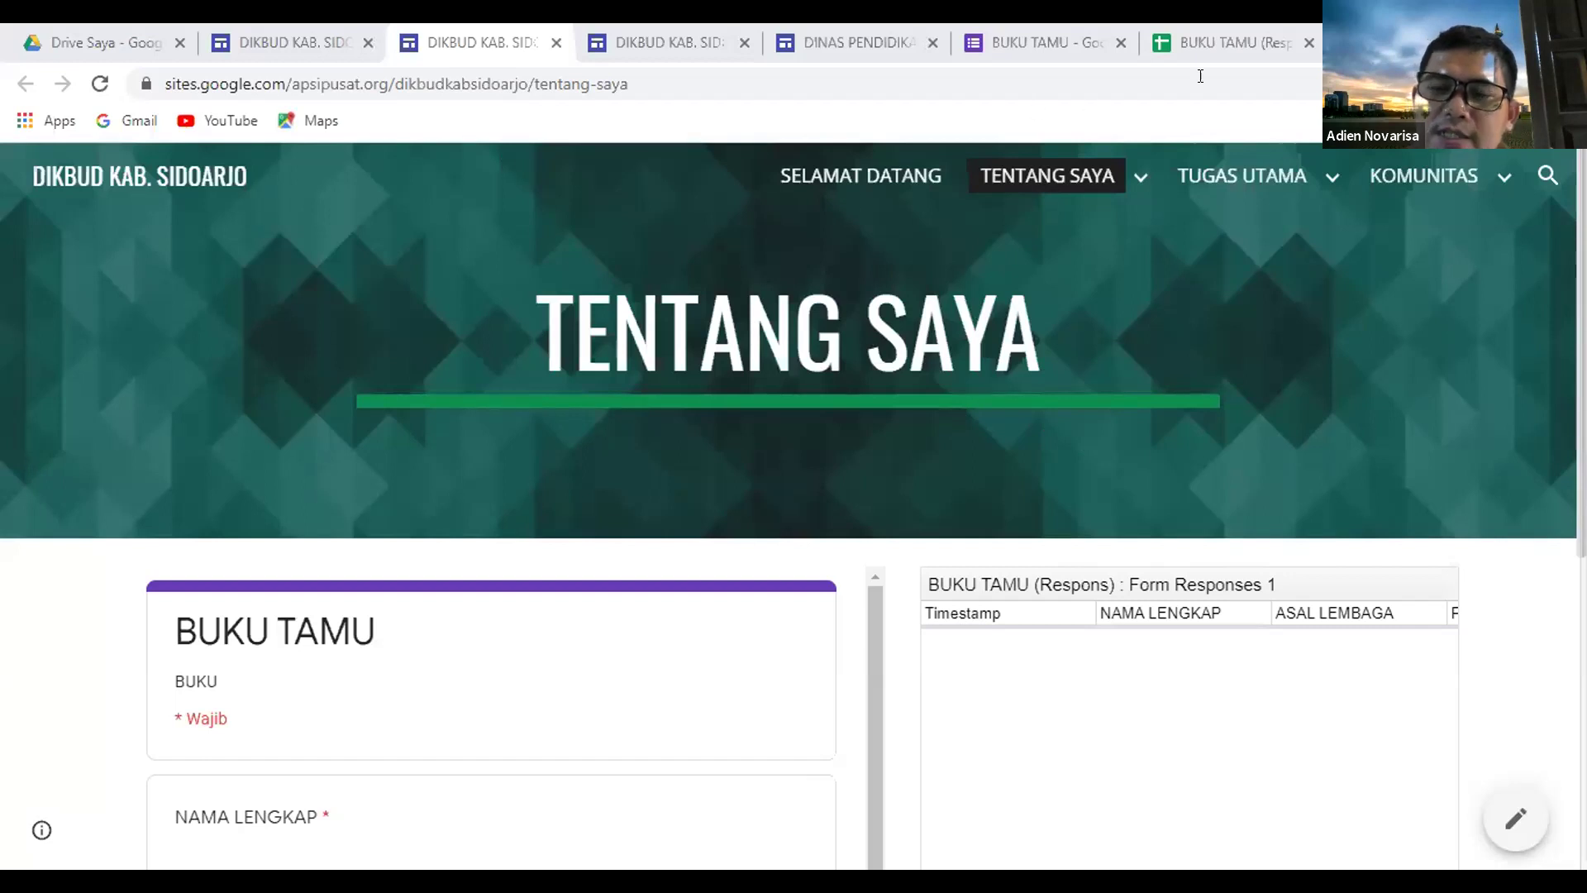
# Load giphy.com in a new Chrome tab.
pyautogui.hotkey('ctrl', 't')
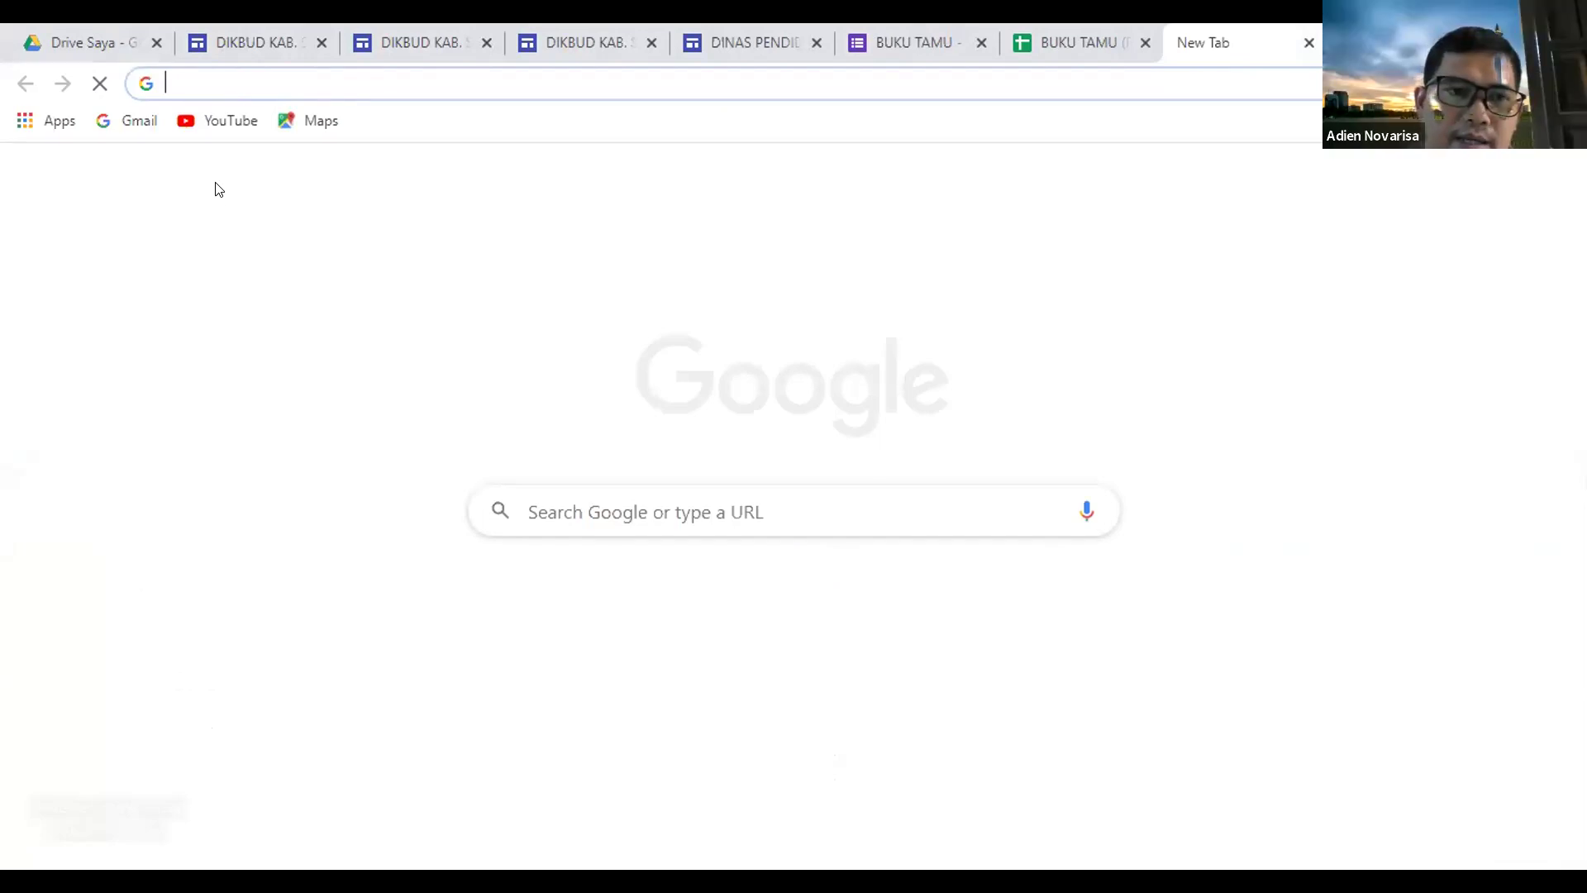
pyautogui.write('gi')
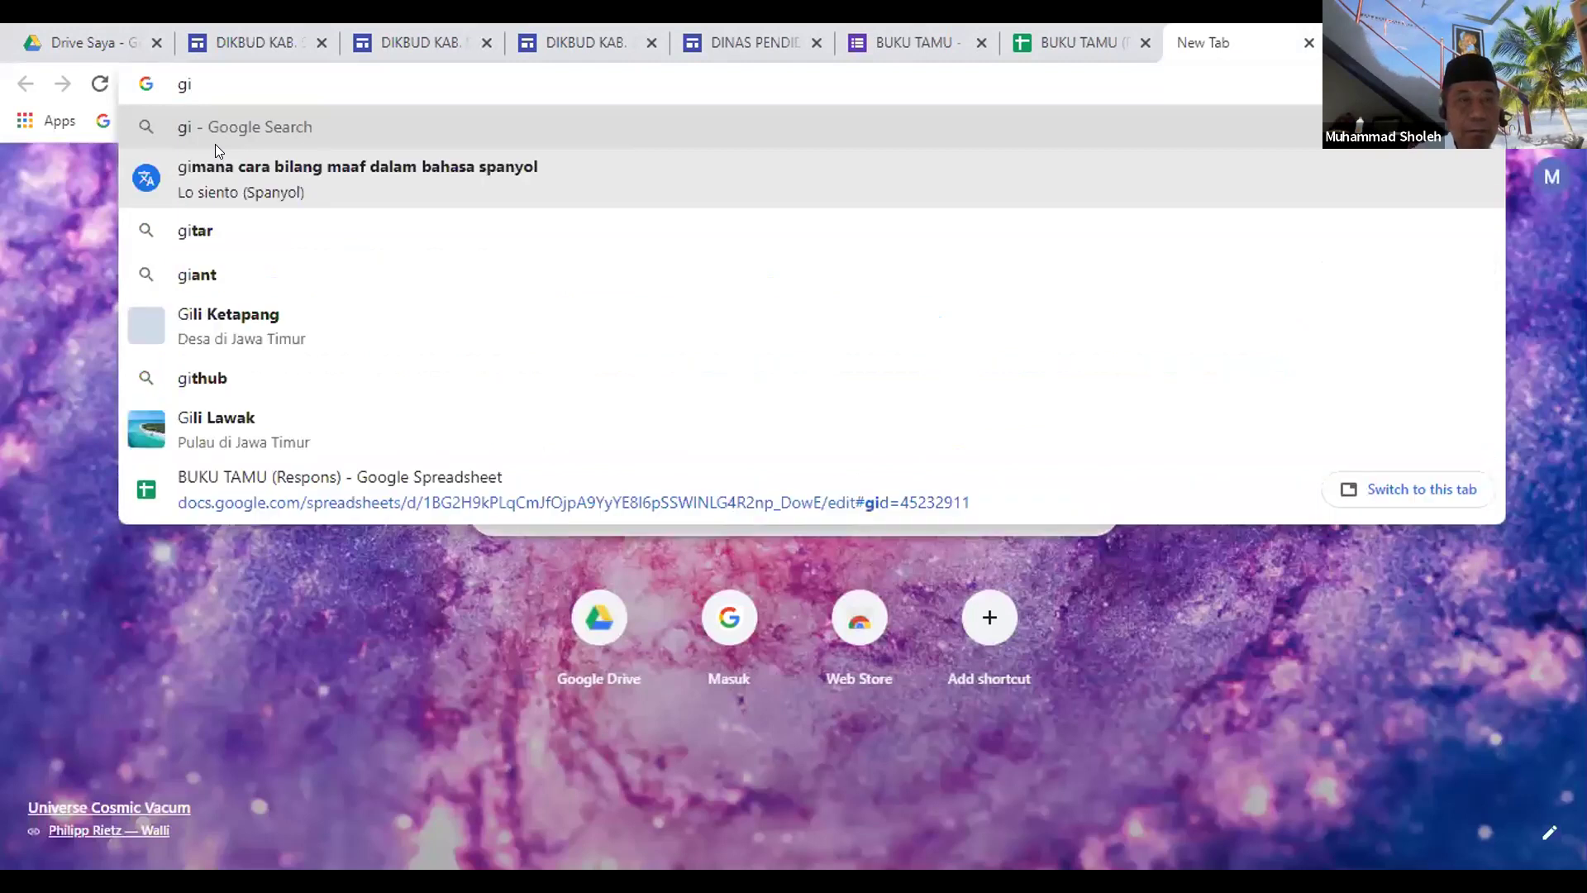
pyautogui.write('phy')
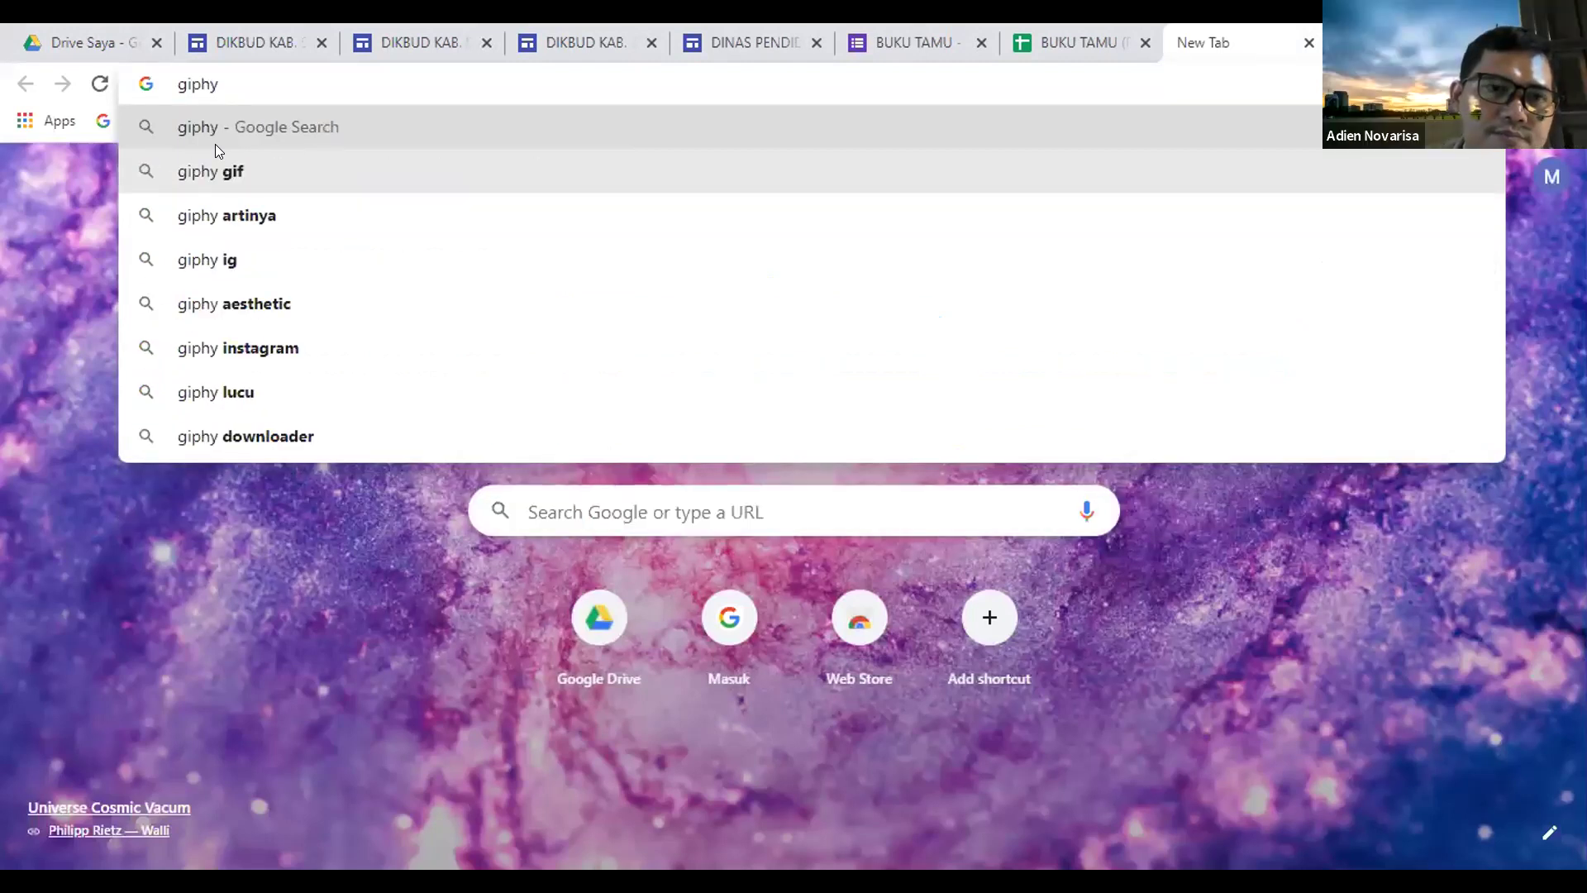
pyautogui.write('.com')
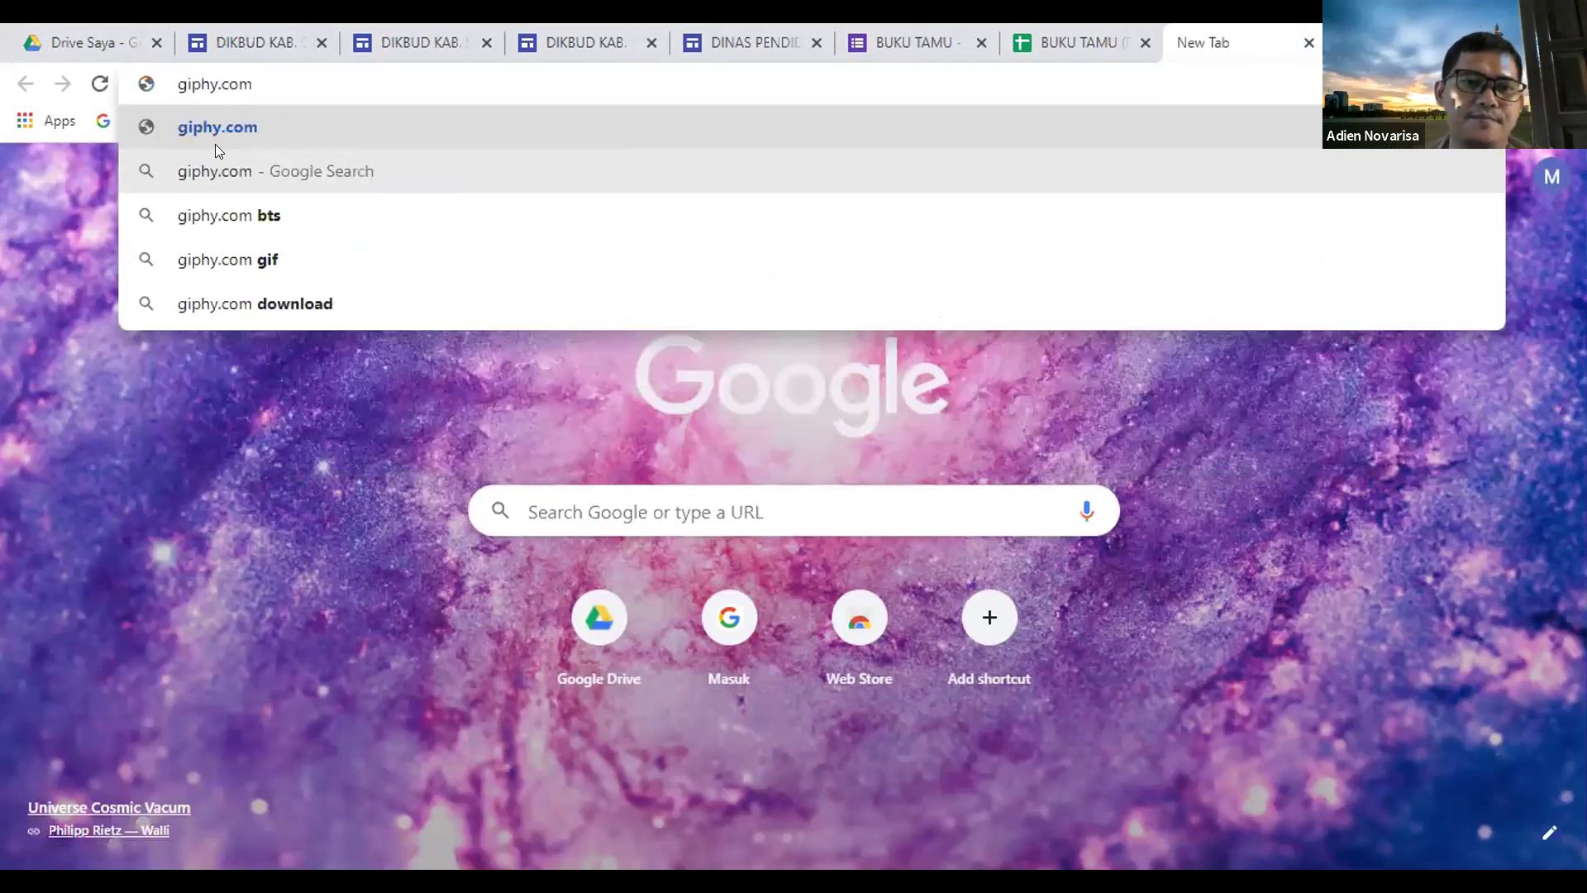
pyautogui.press('Return')
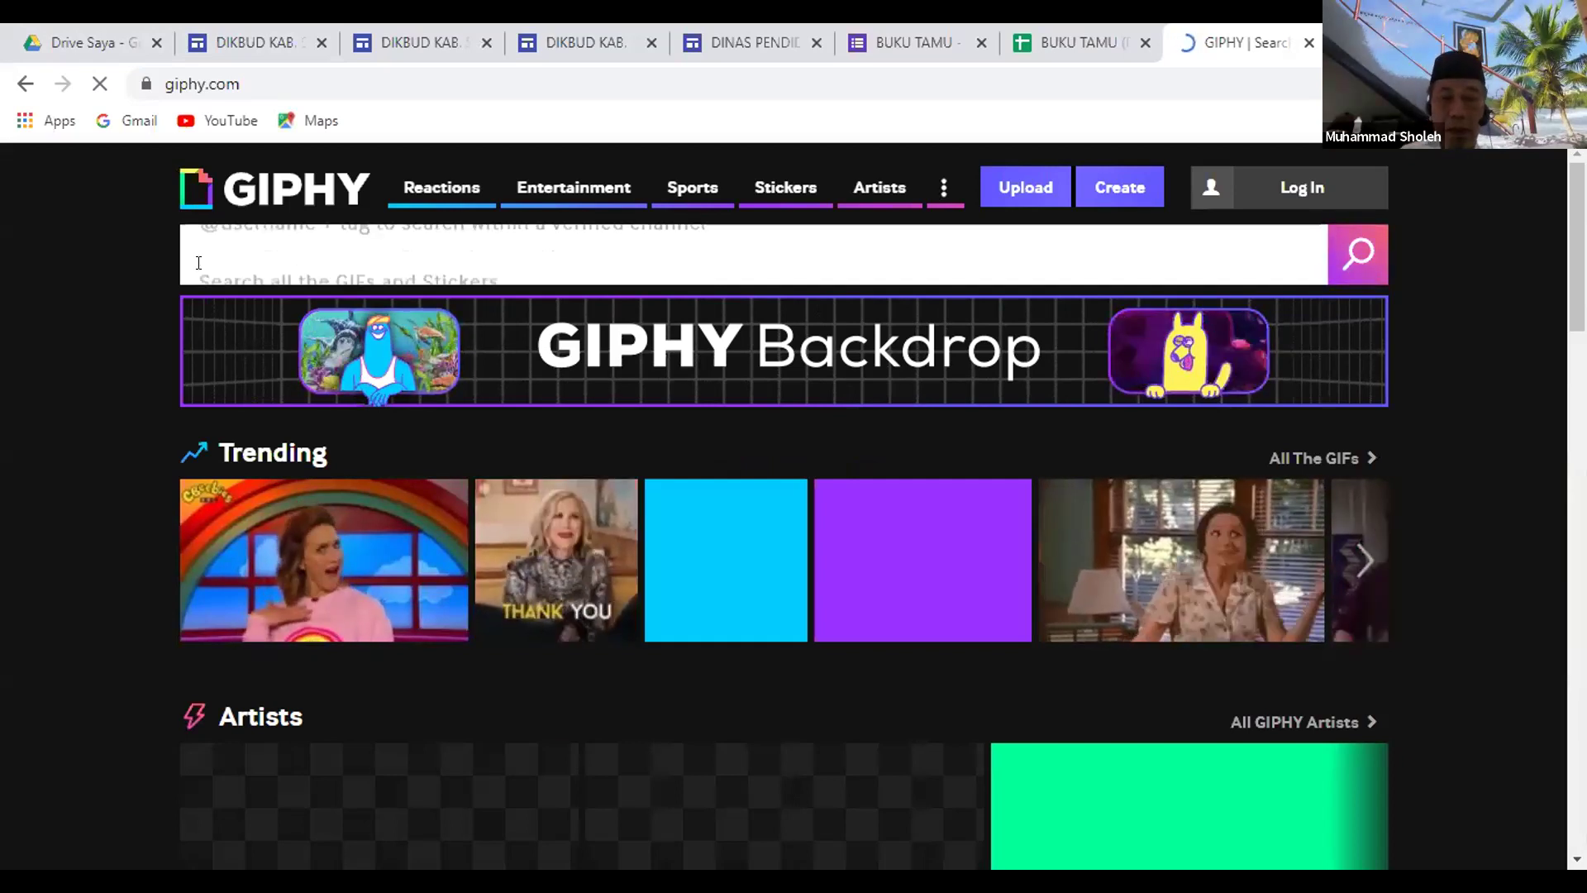
# Search GIPHY for 'pantai' and open the Nusa Penida Bali sea-arch GIF.
pyautogui.click(197, 256)
pyautogui.write('pantai')
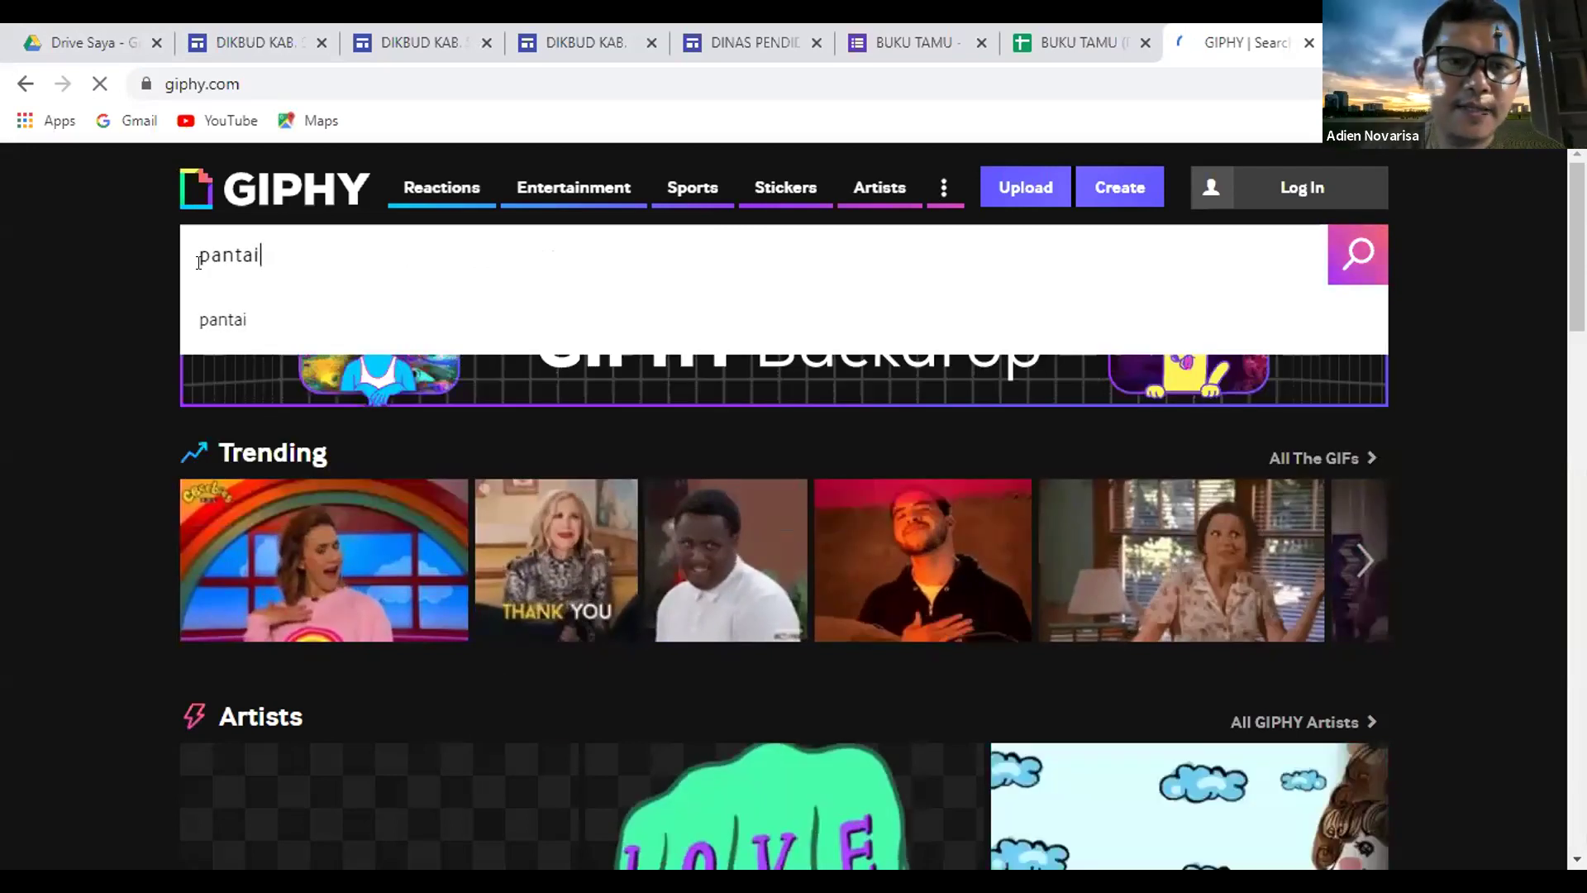
pyautogui.press('Return')
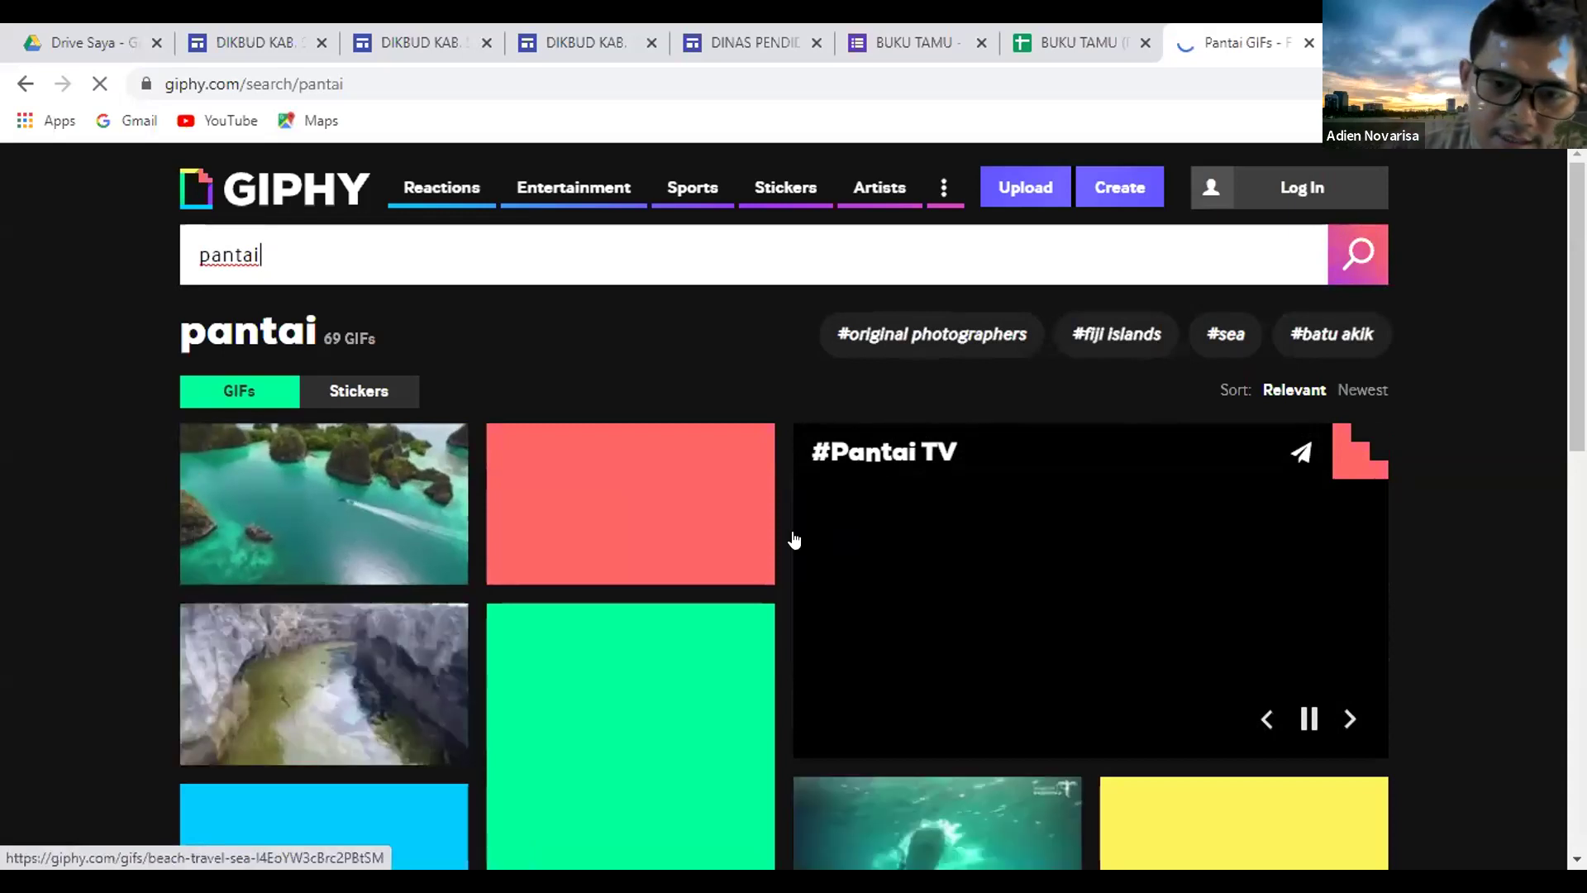
pyautogui.scroll(-2, 871, 648)
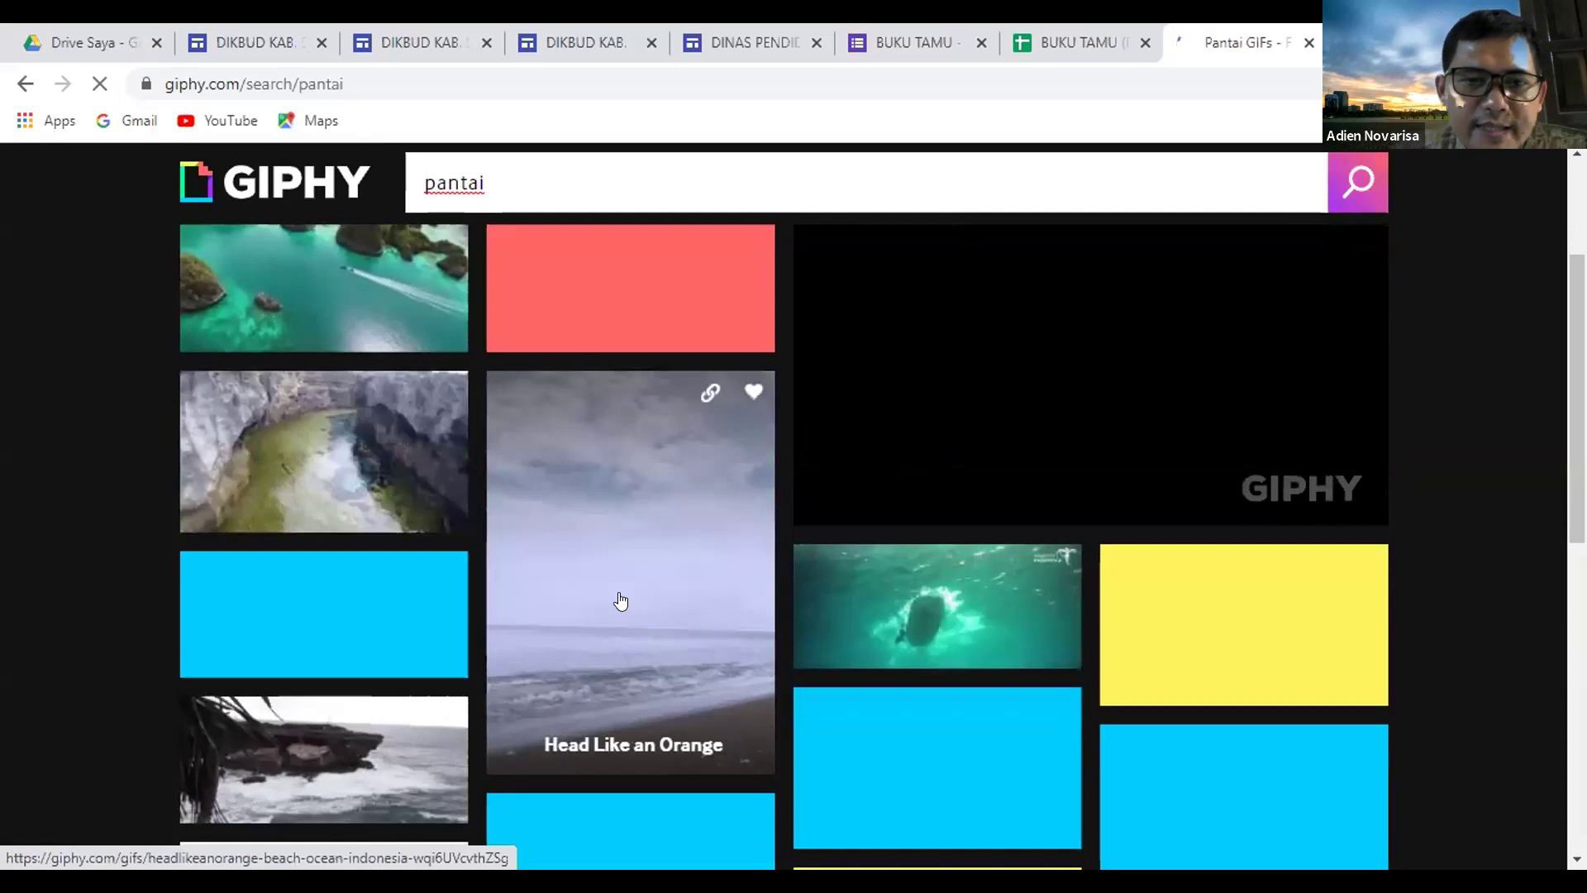
pyautogui.scroll(-5, 620, 601)
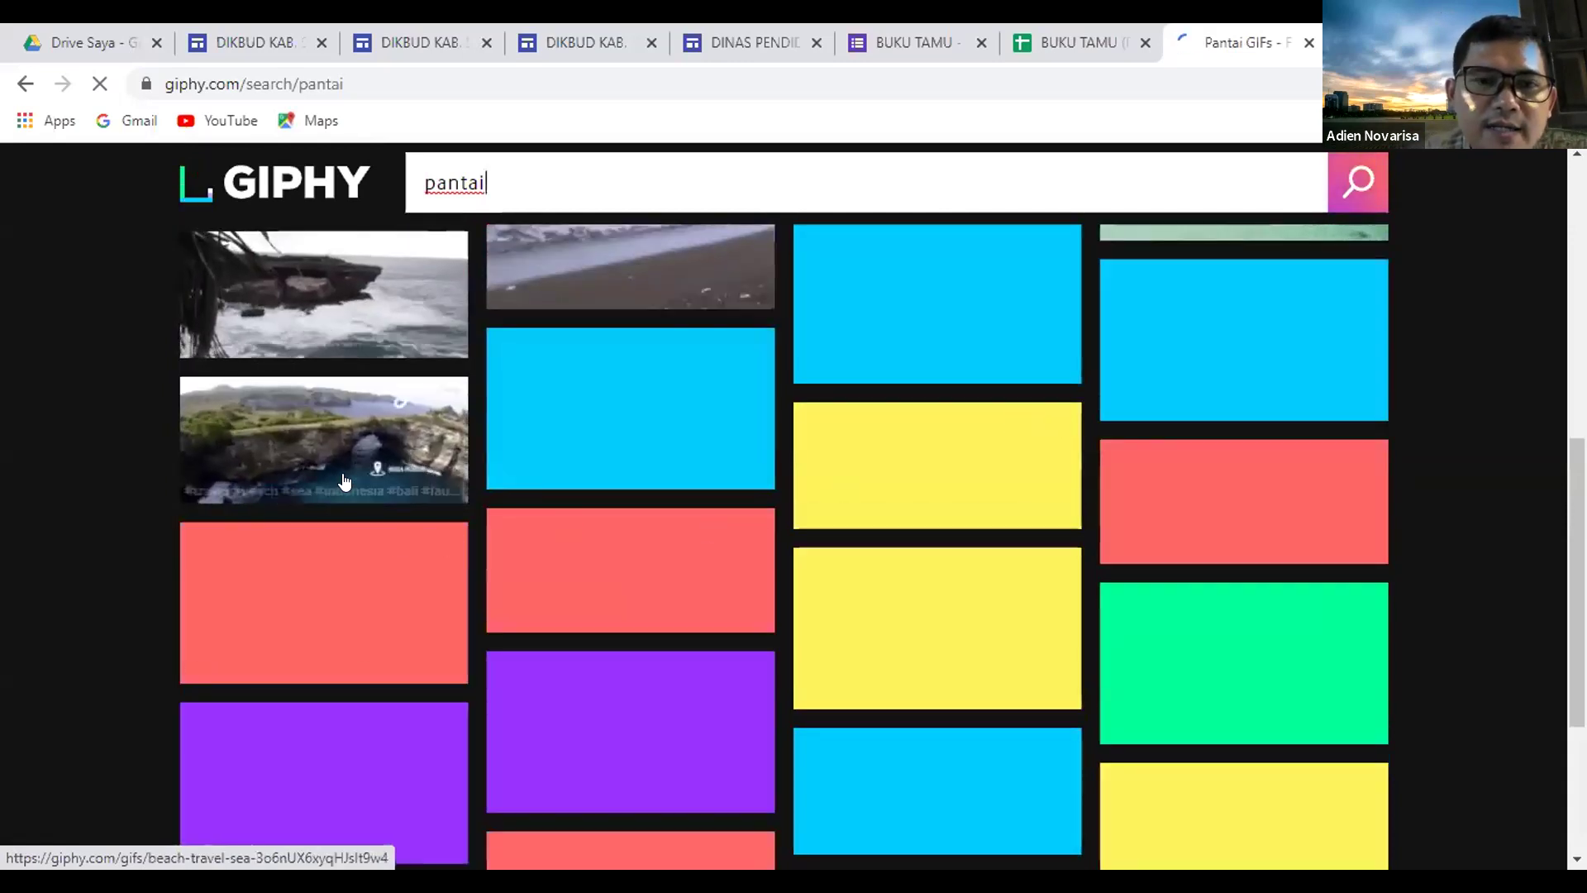
pyautogui.click(278, 458)
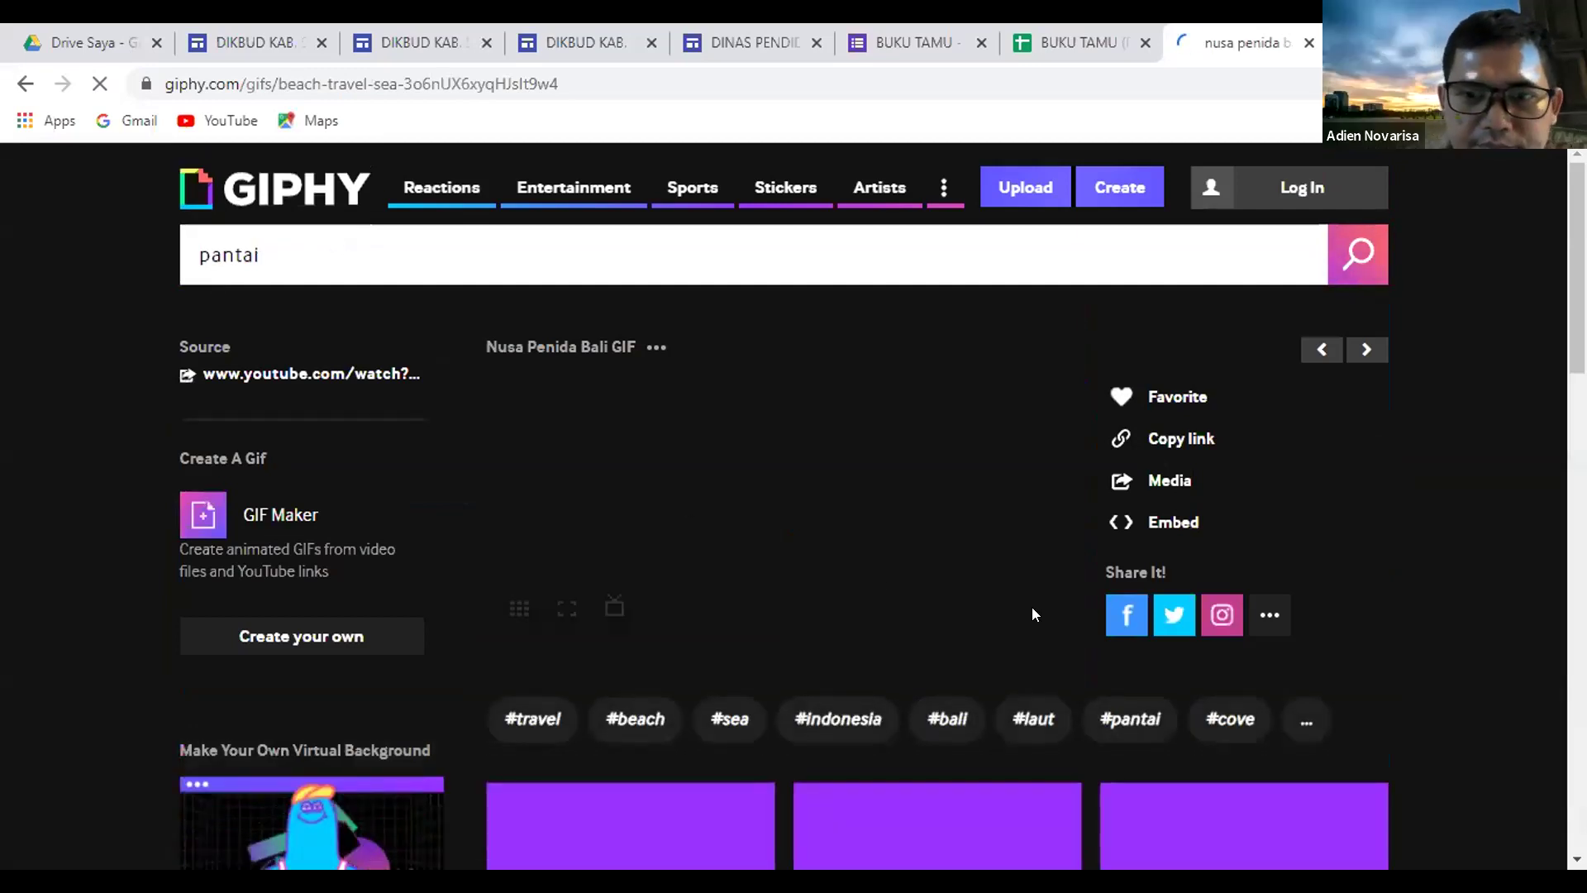
# Copy the Nusa Penida GIF's direct GIF Link, then return to the DINAS PENDIDIKAN editor.
pyautogui.click(1195, 444)
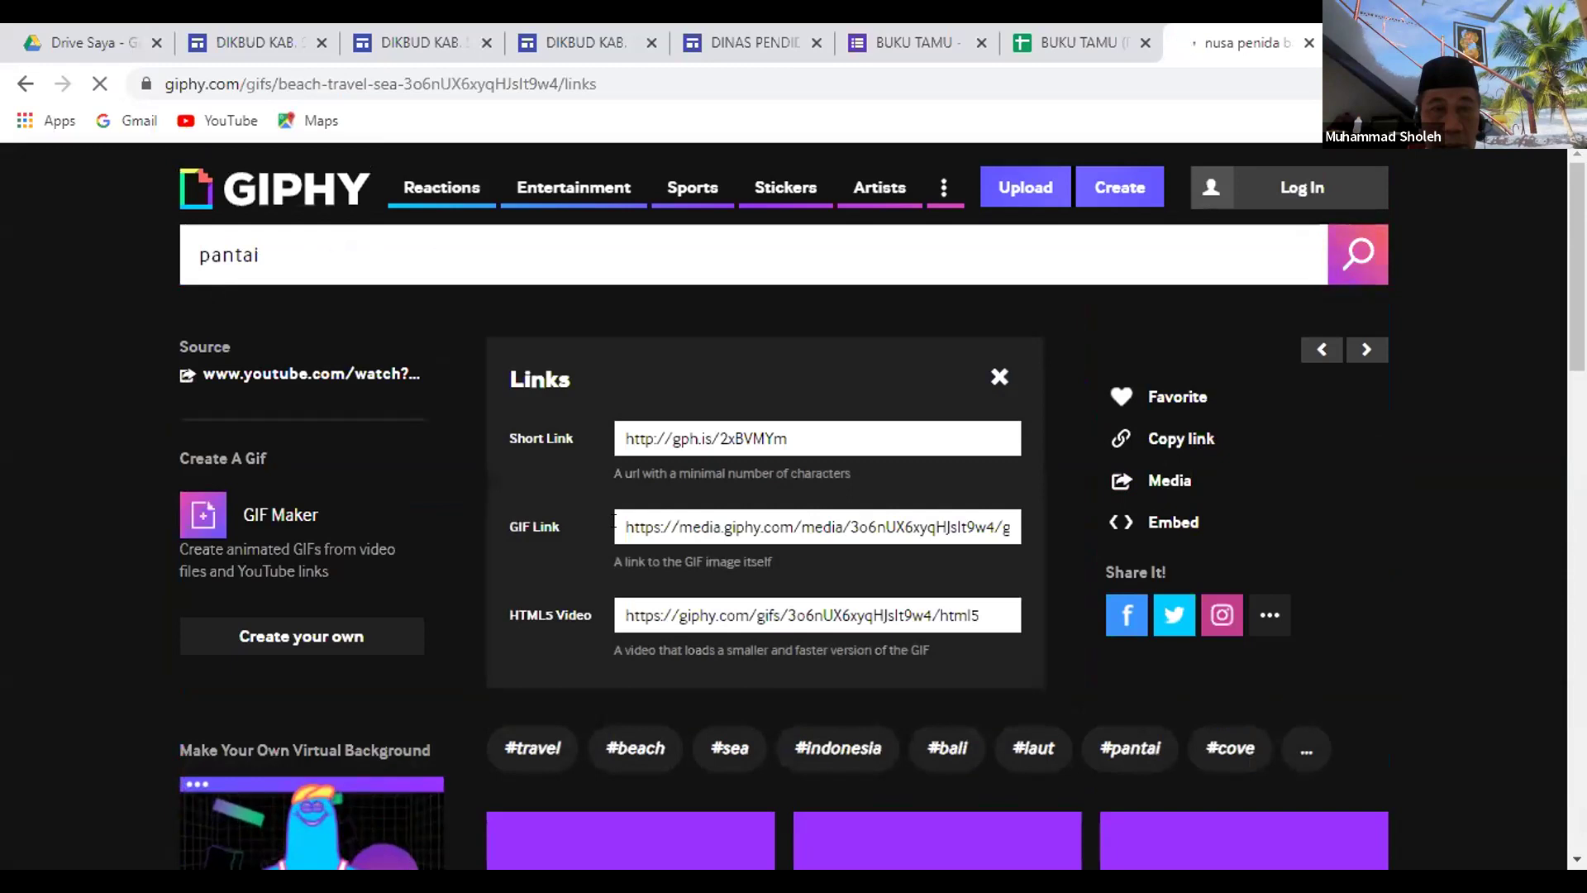
pyautogui.click(614, 519)
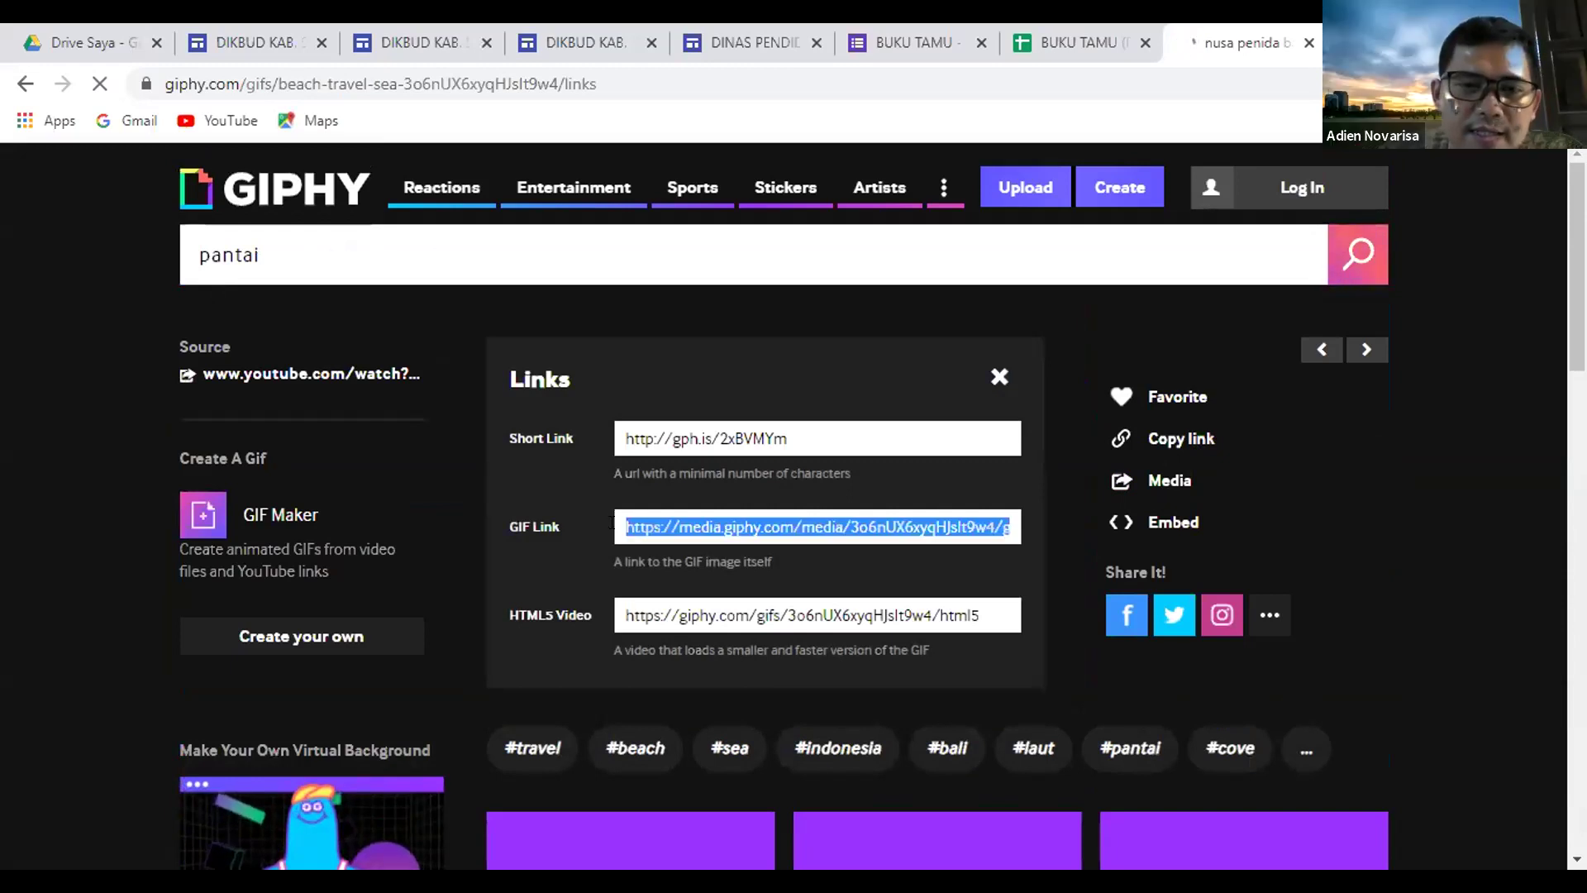
pyautogui.rightClick(626, 532)
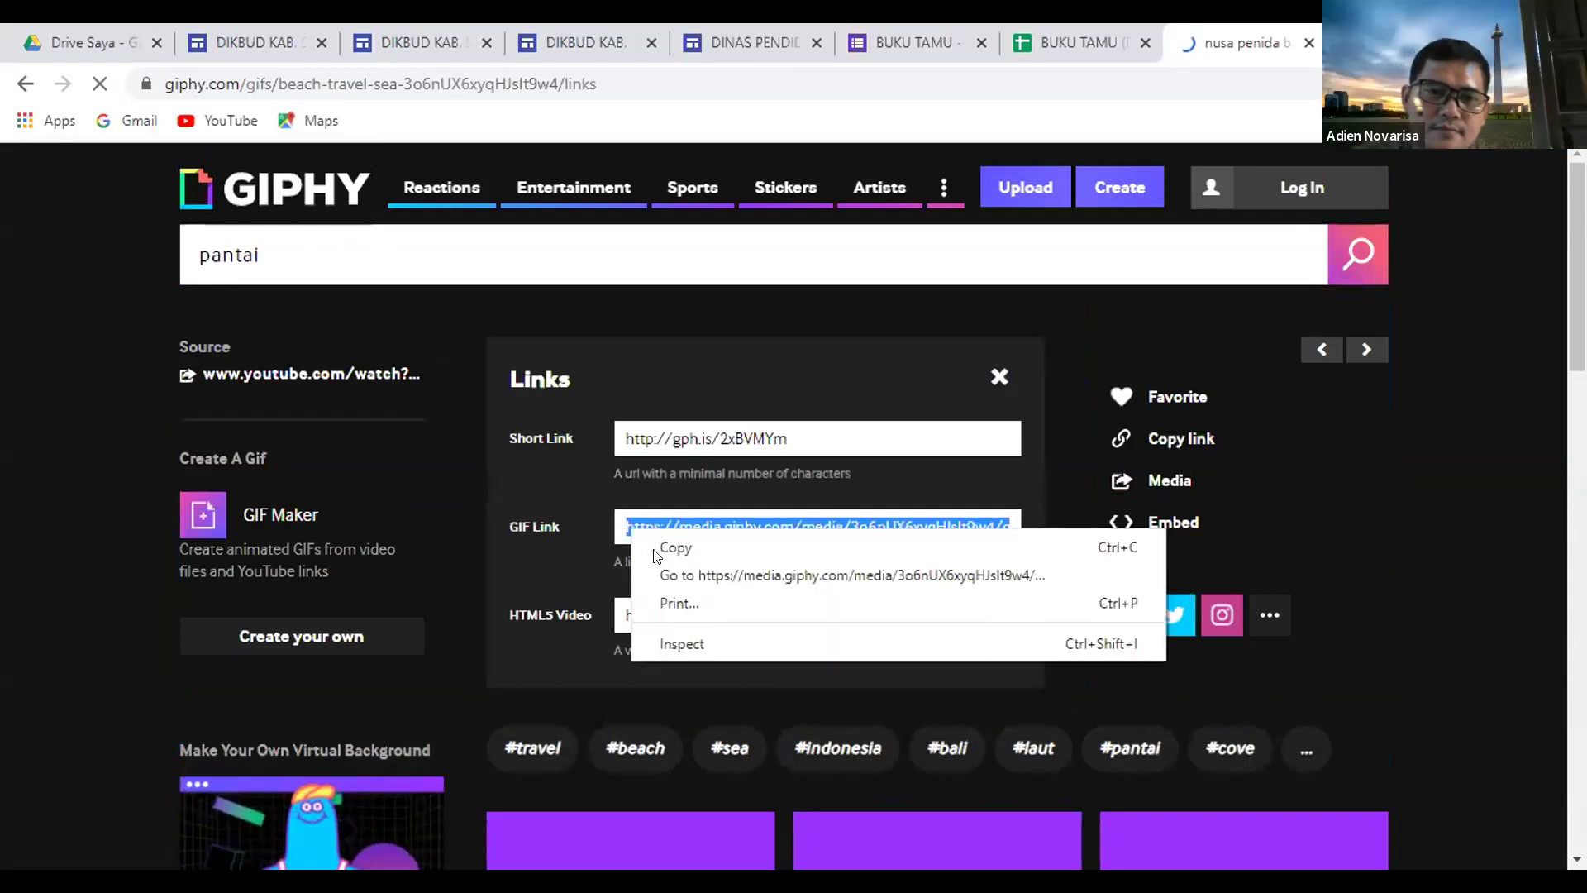
pyautogui.click(672, 548)
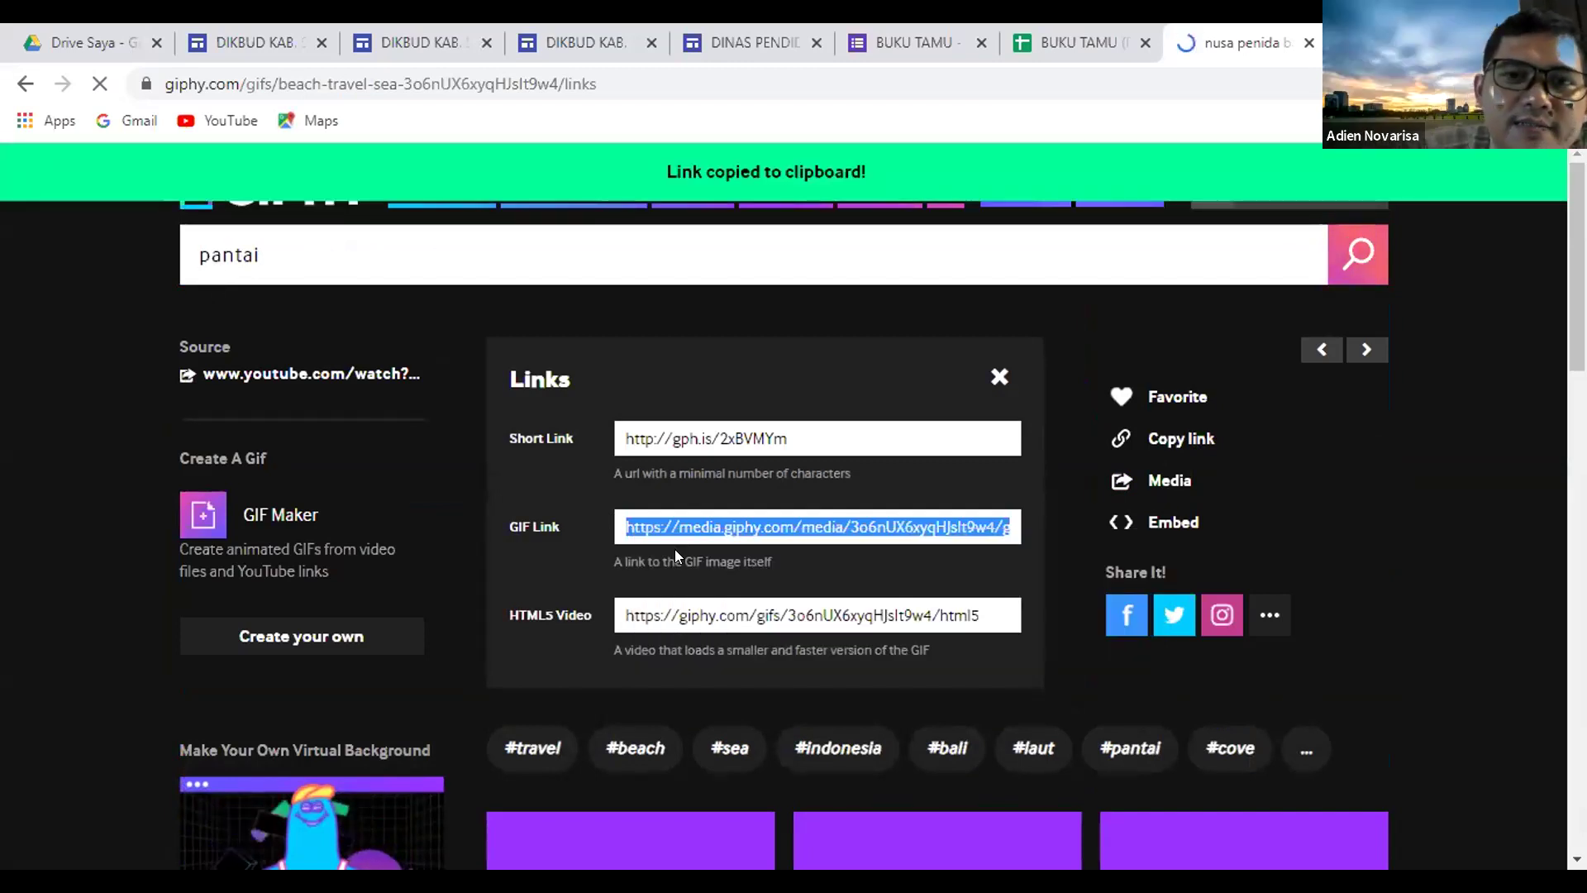
pyautogui.click(670, 71)
# Switch to the DIKBUD KAB. SIDOARJO Tentang Saya page and open the site for editing.
pyautogui.click(397, 45)
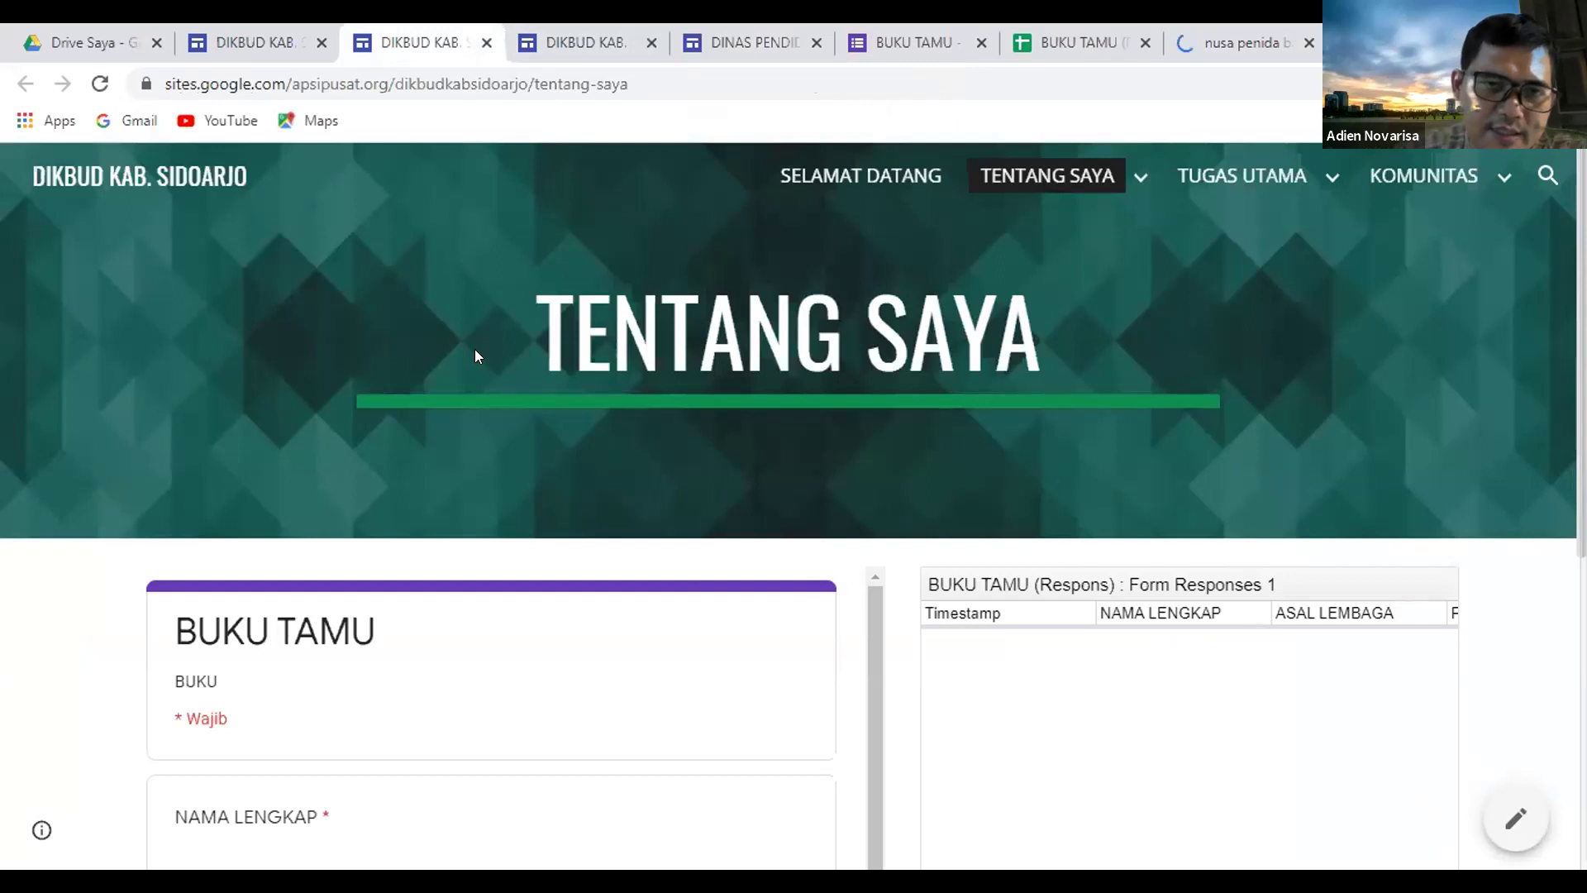
pyautogui.rightClick(300, 315)
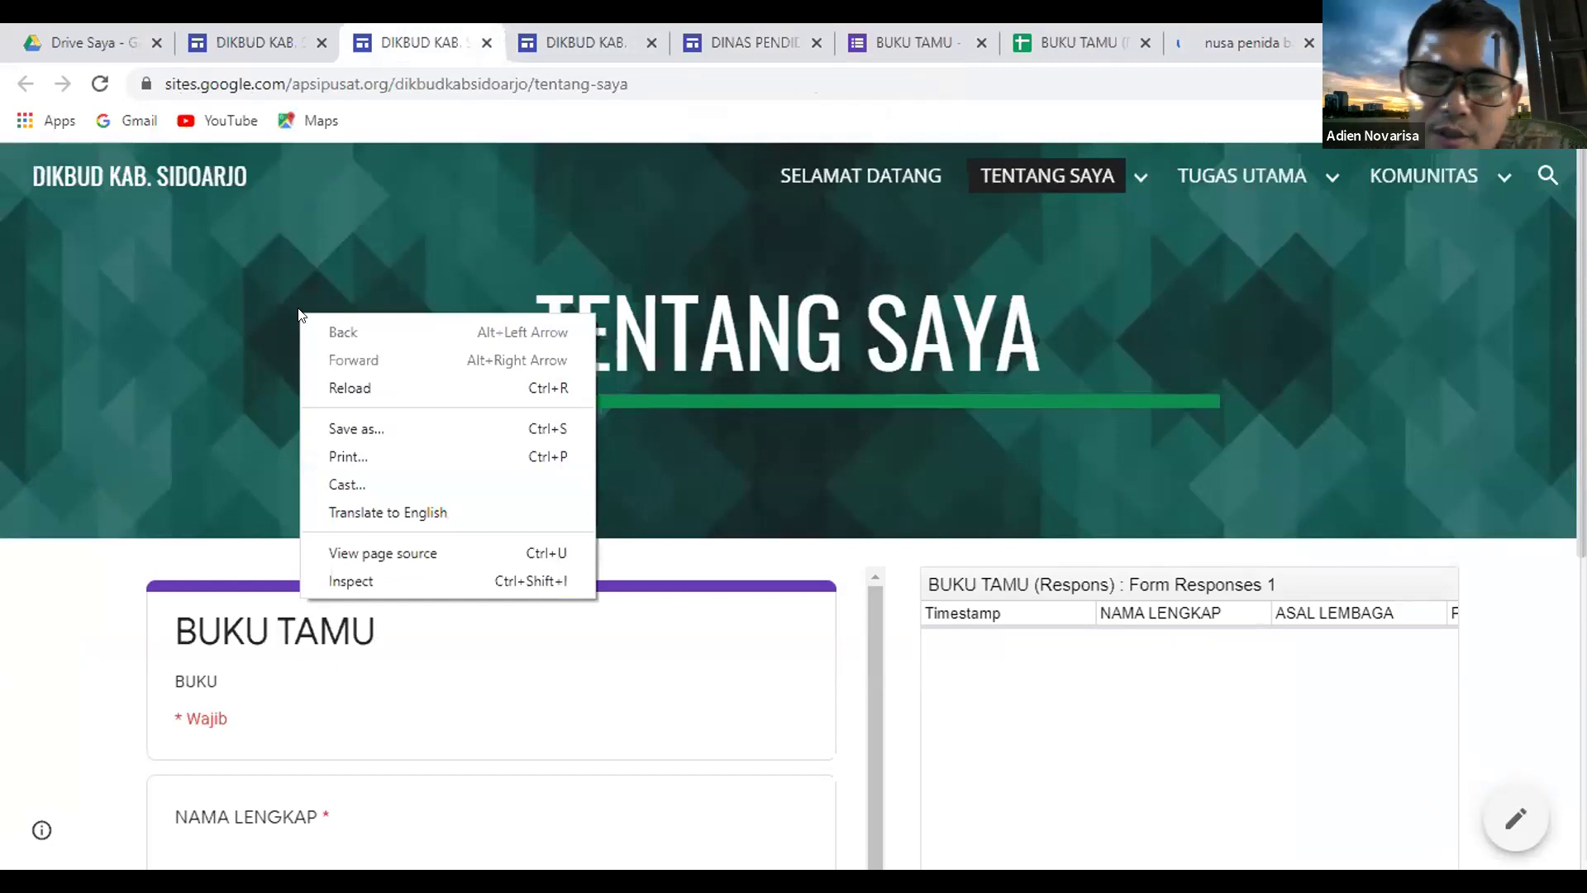
pyautogui.click(243, 289)
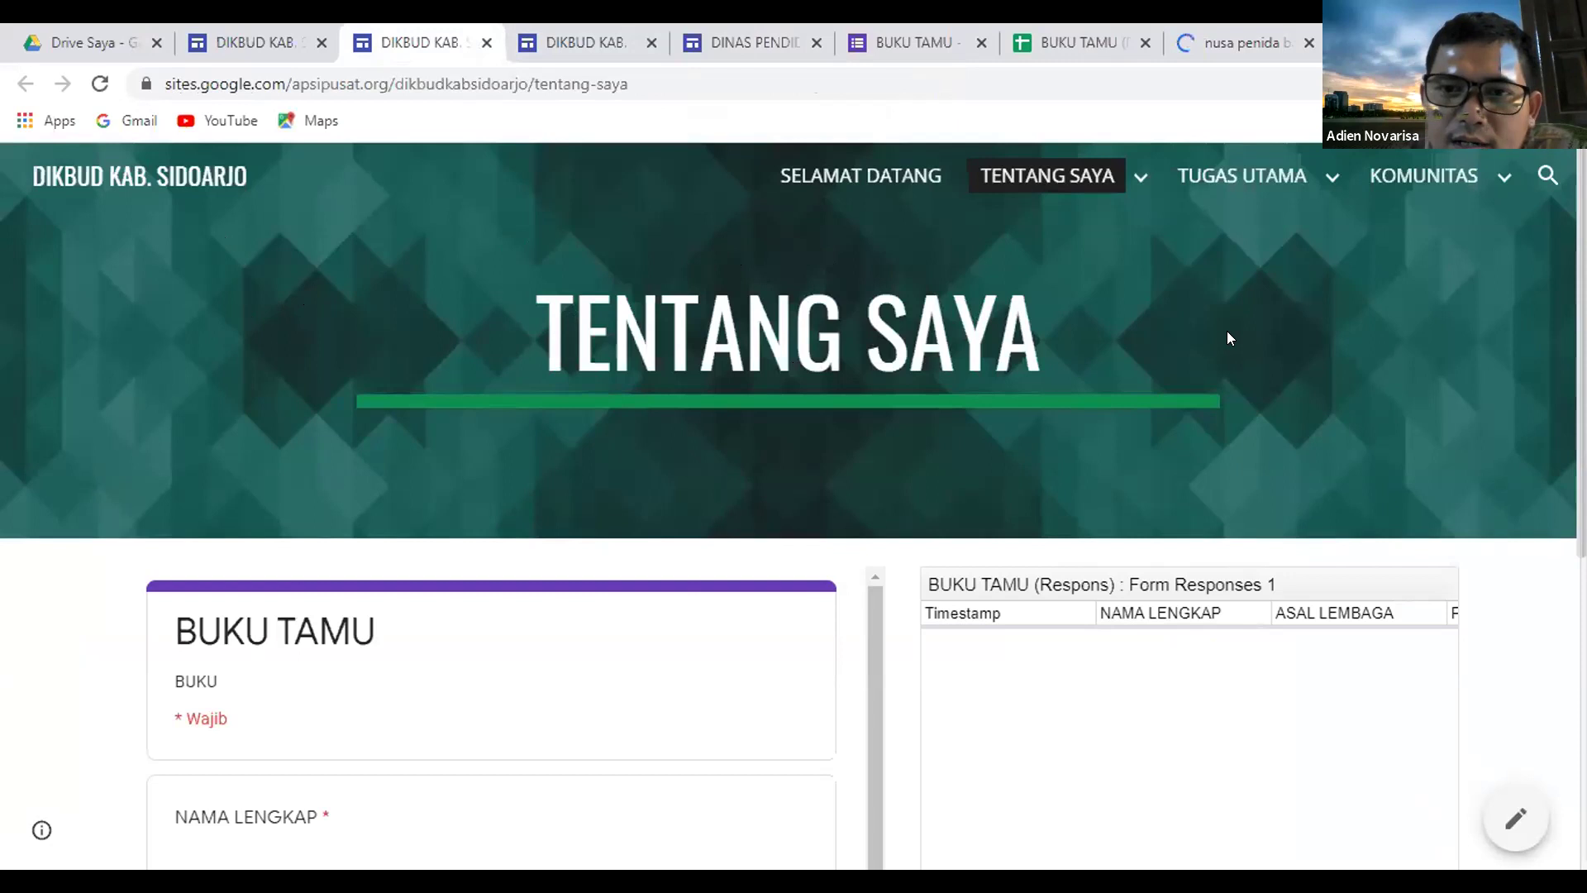
pyautogui.click(1516, 825)
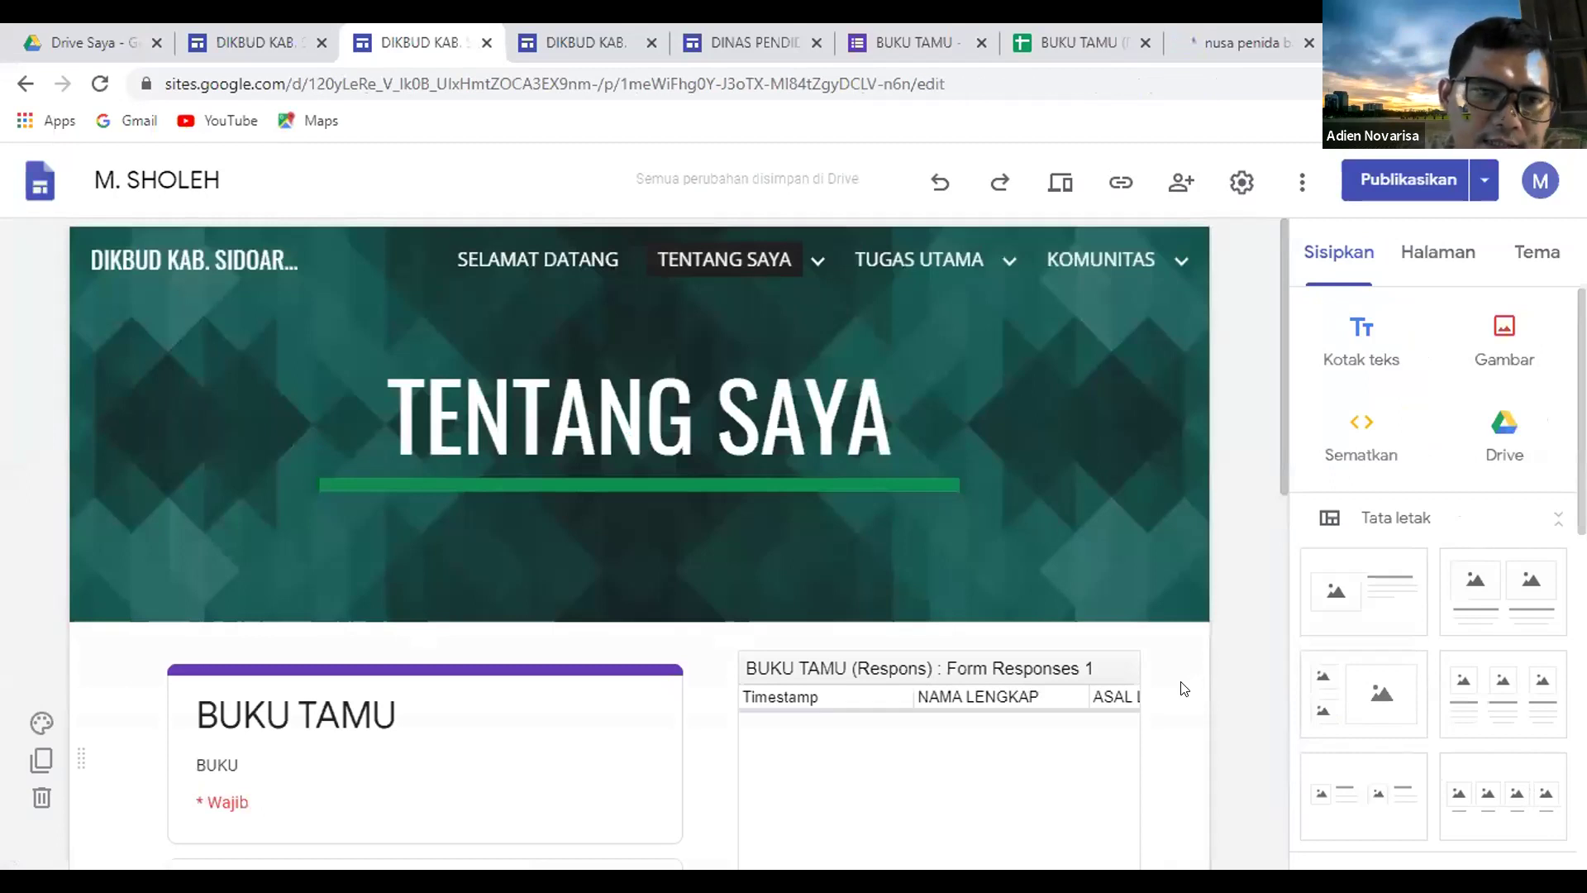
# Set the TENTANG SAYA header image to the Nusa Penida beach GIF using its pasted GIPHY URL.
pyautogui.click(1027, 425)
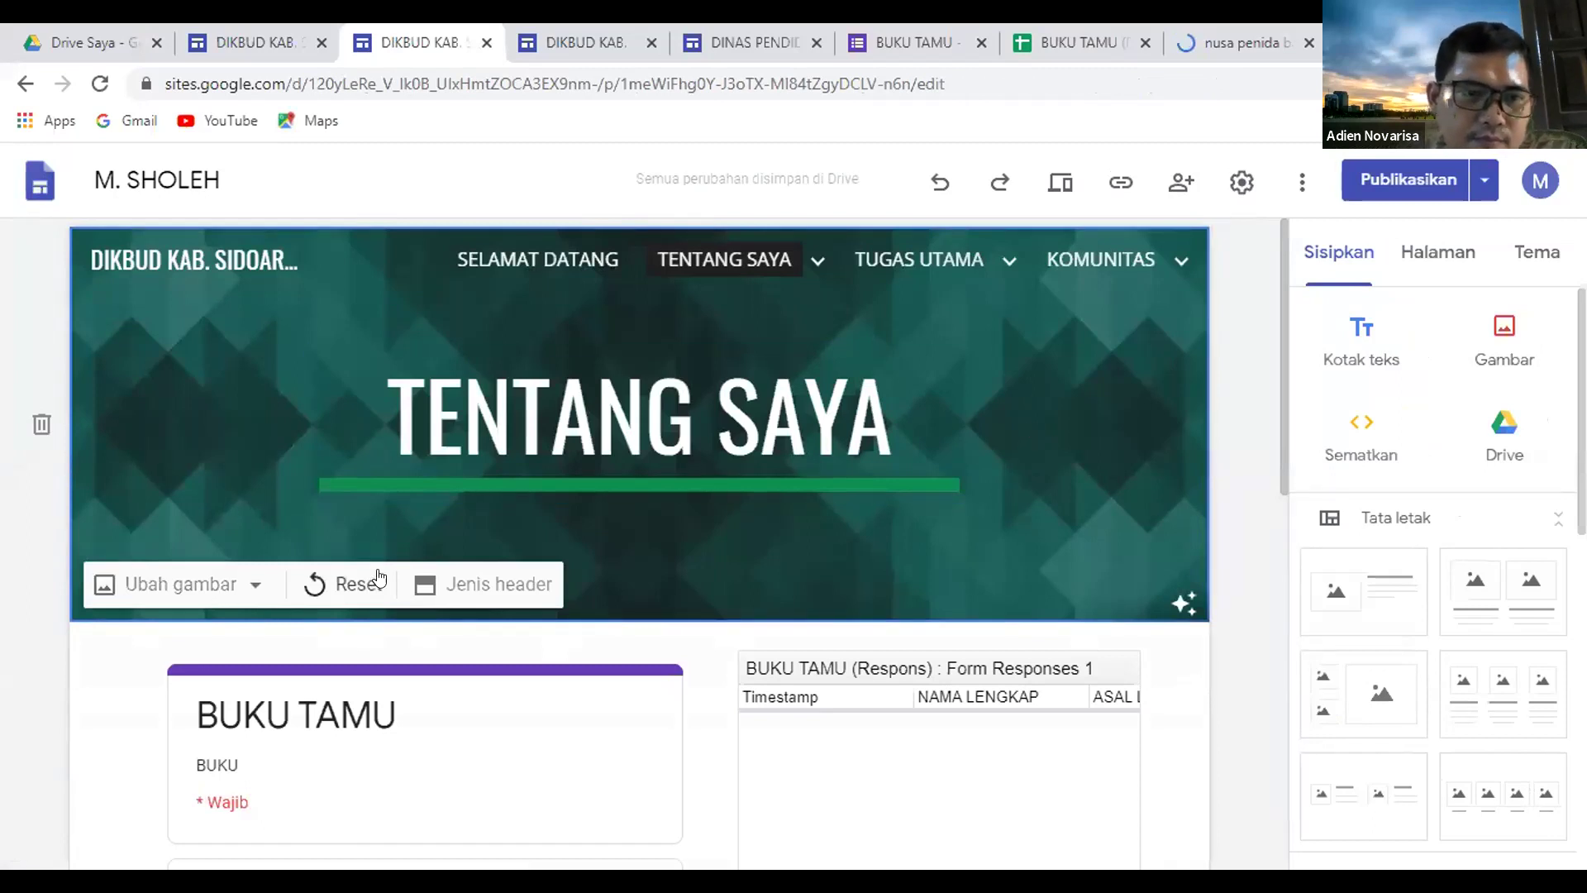
pyautogui.click(183, 590)
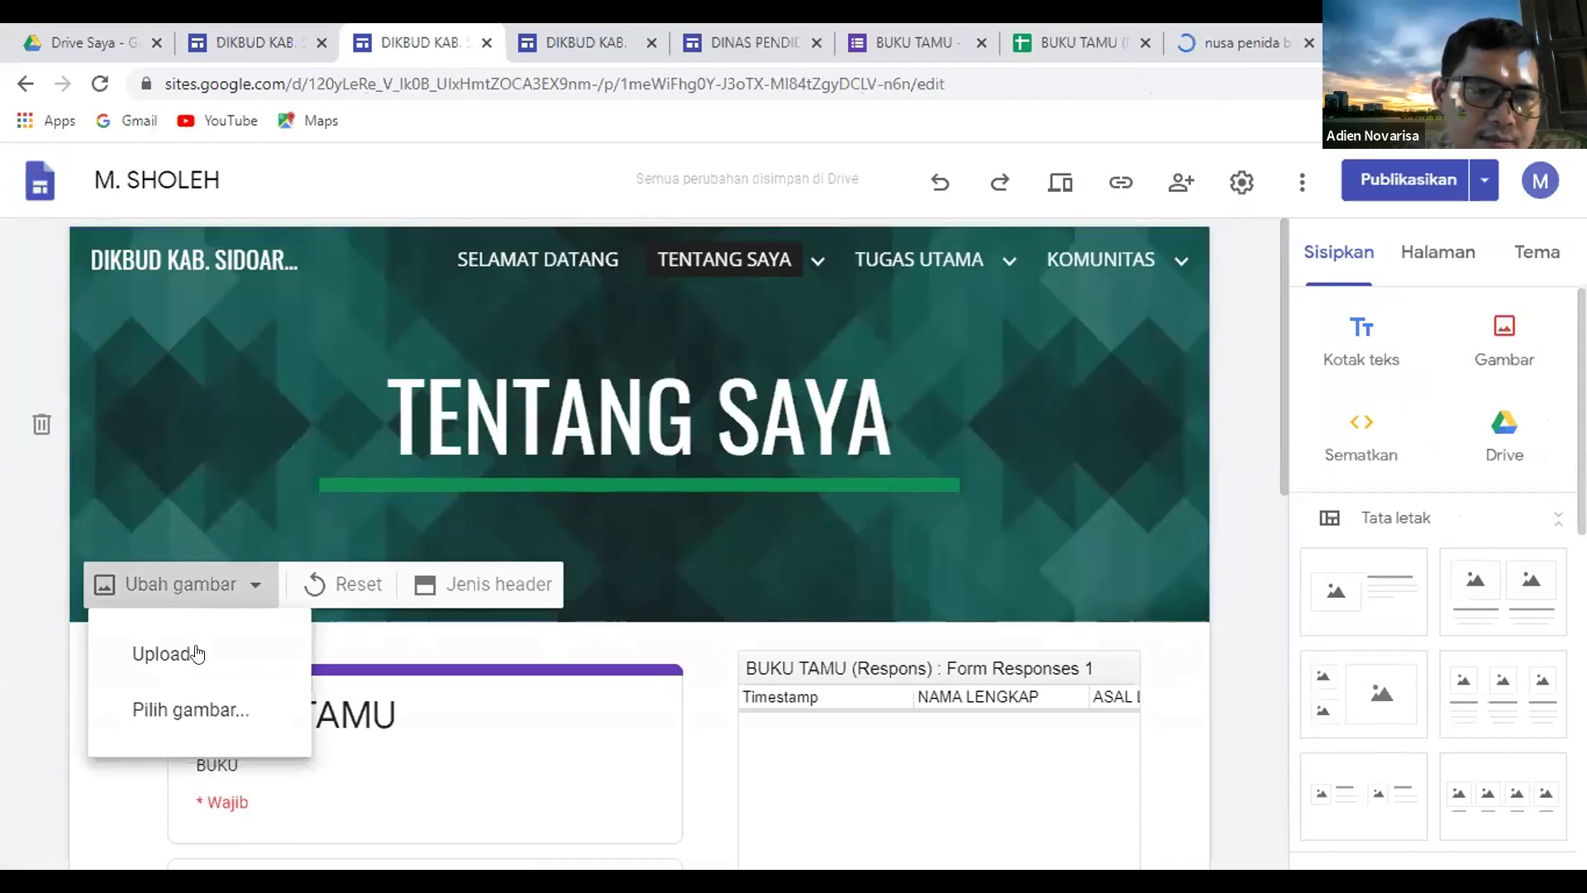
pyautogui.click(183, 709)
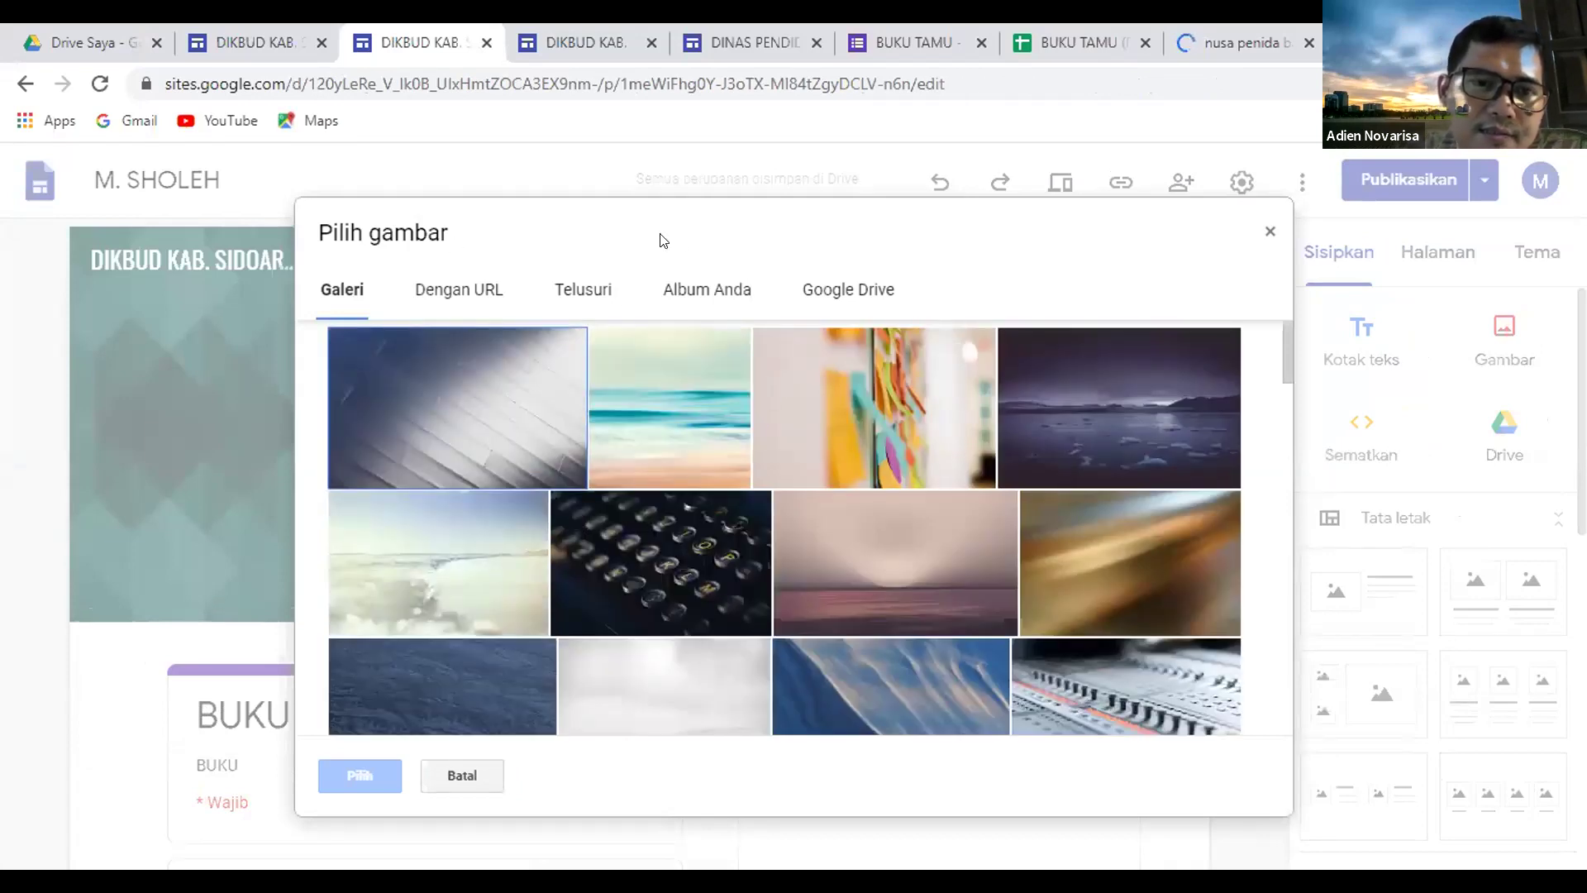
pyautogui.scroll(-2, 806, 411)
pyautogui.scroll(2, 744, 414)
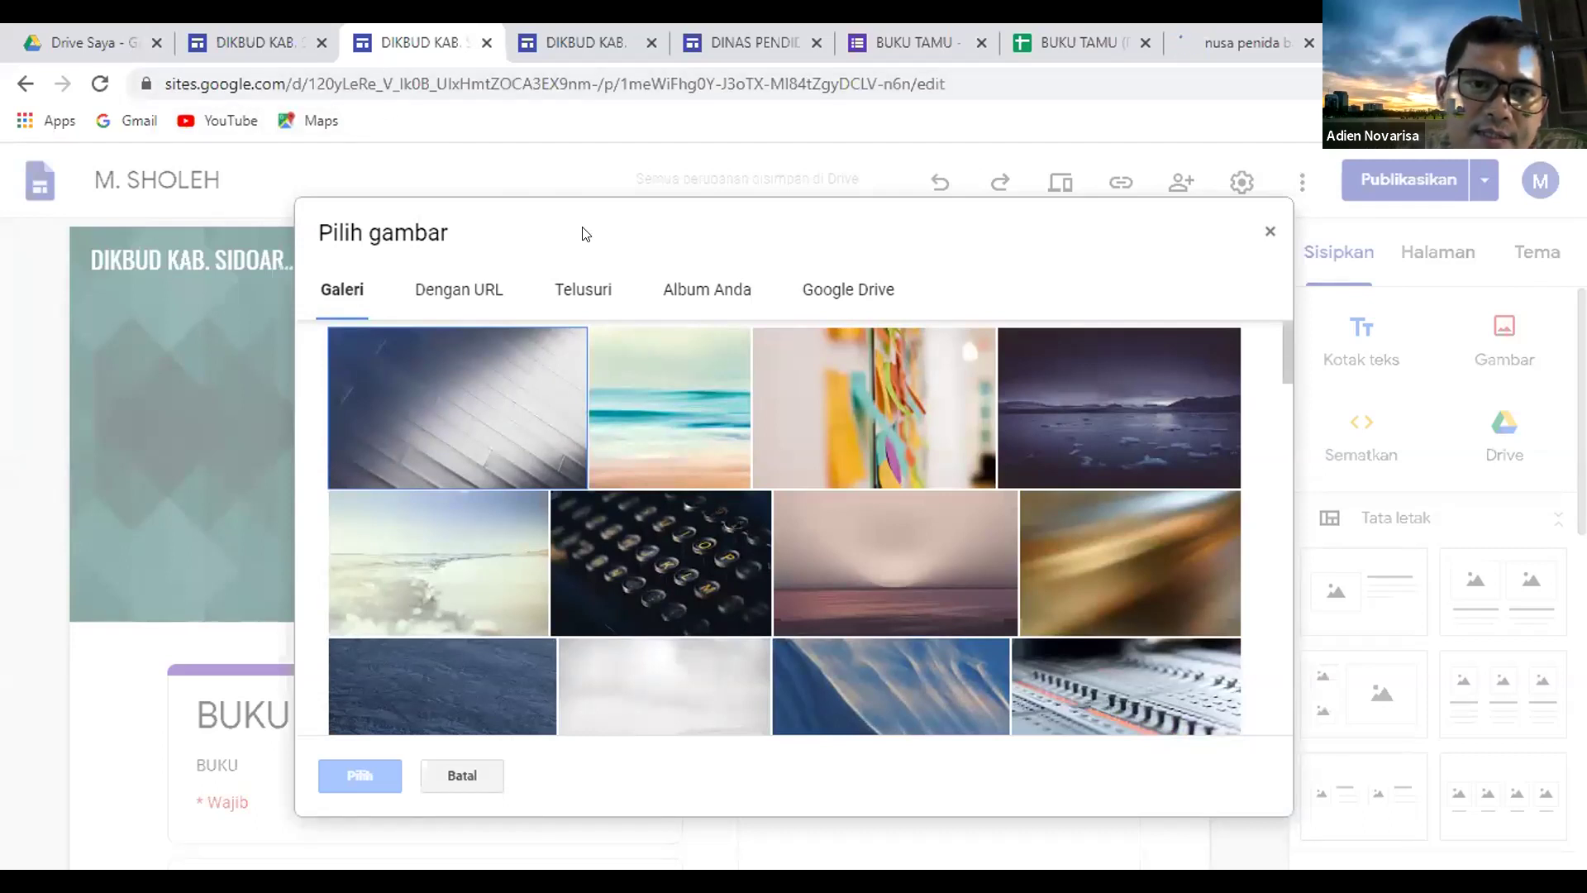
pyautogui.click(443, 291)
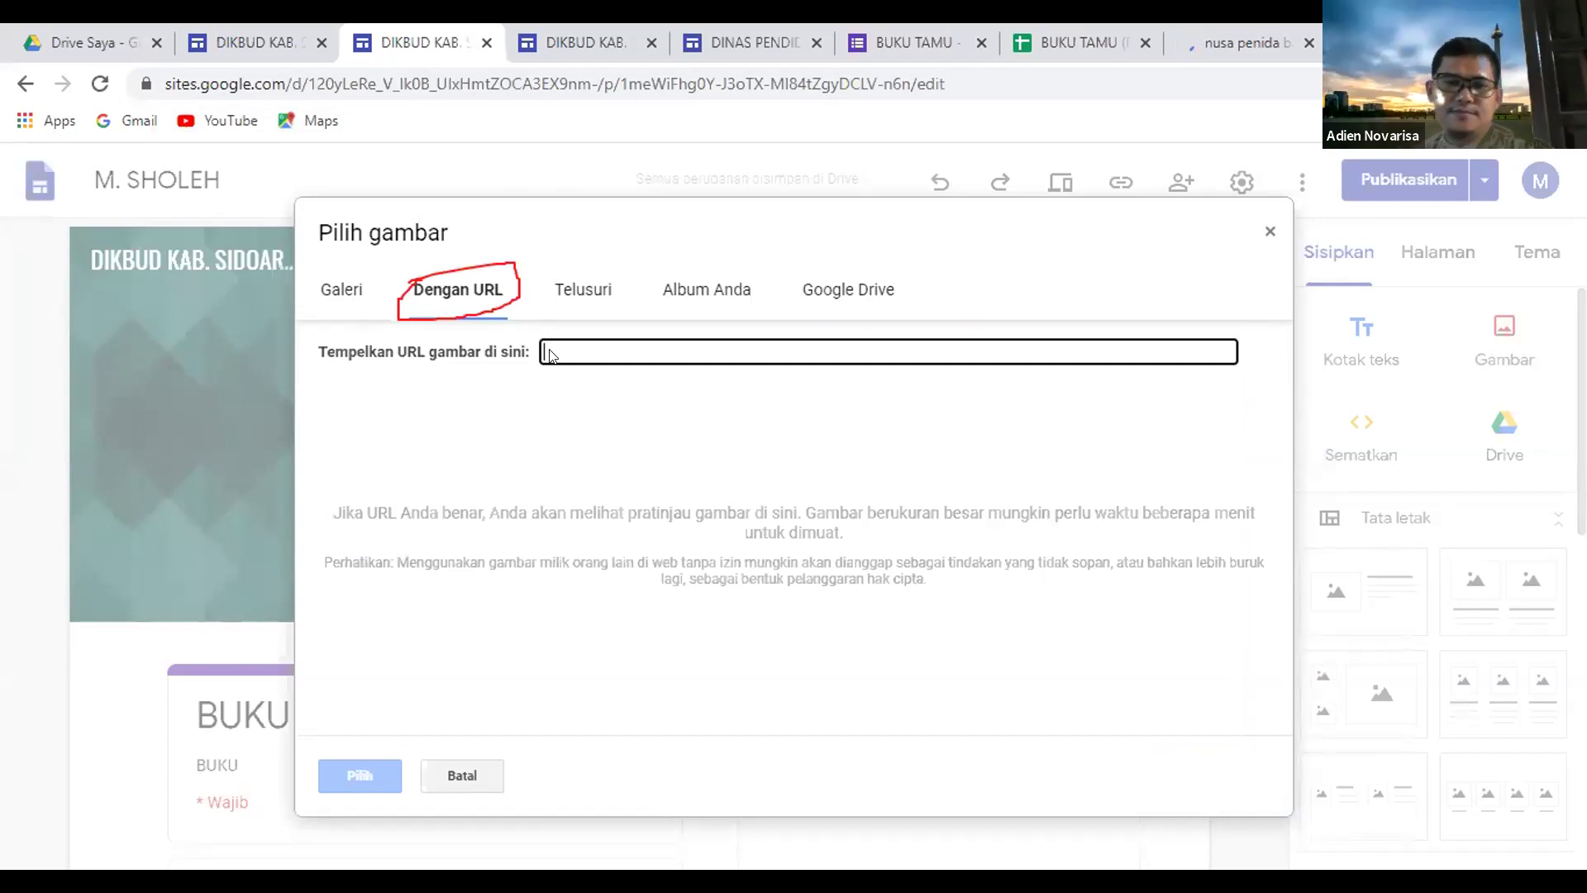
pyautogui.rightClick(552, 355)
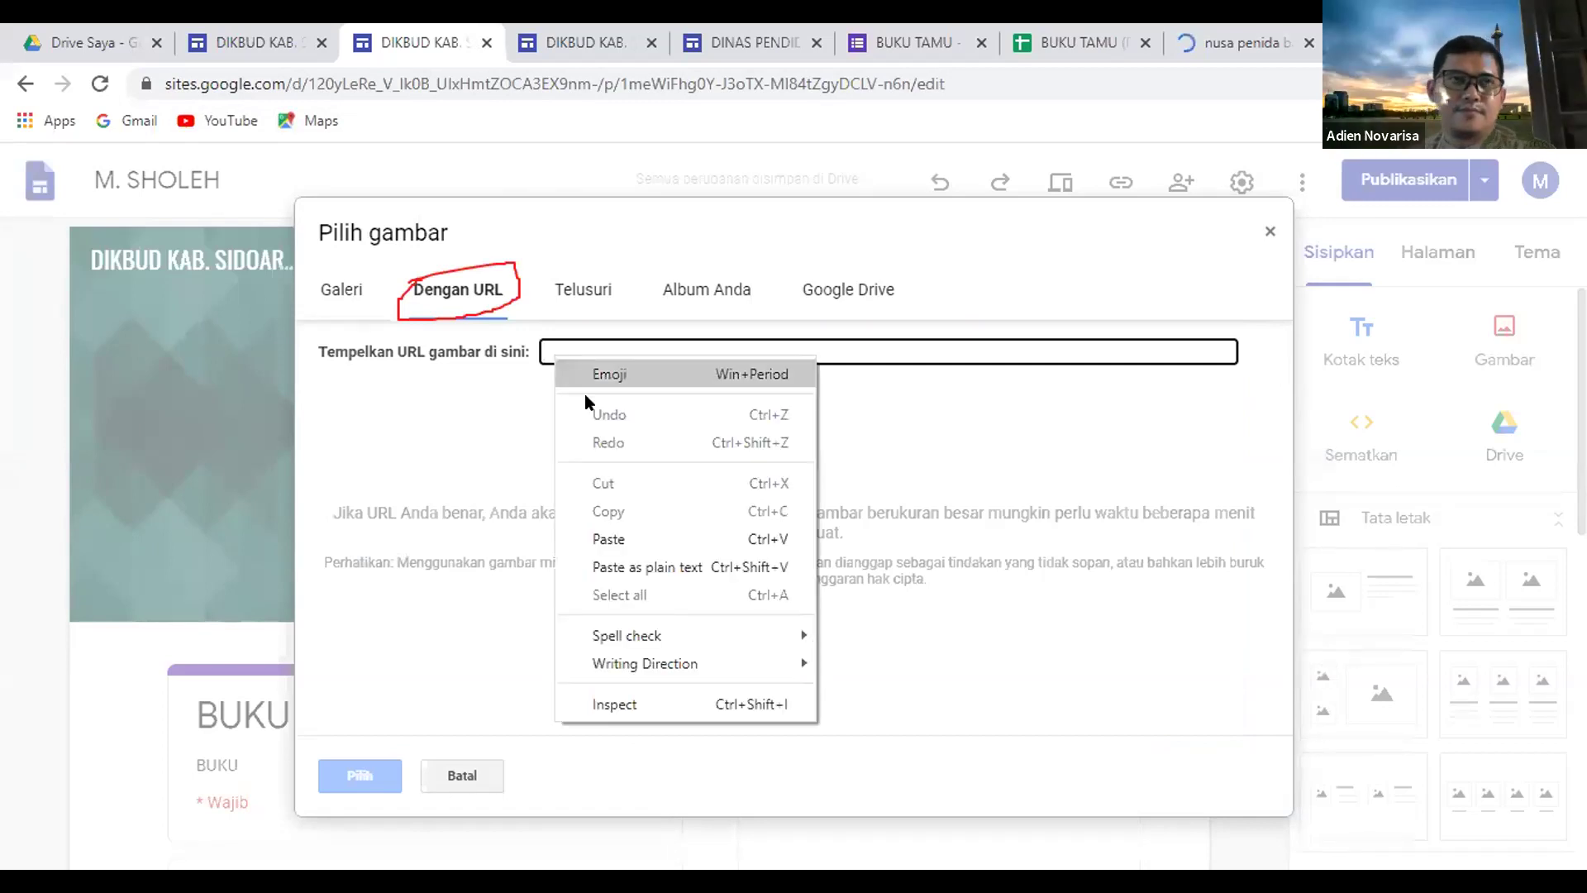
pyautogui.click(618, 539)
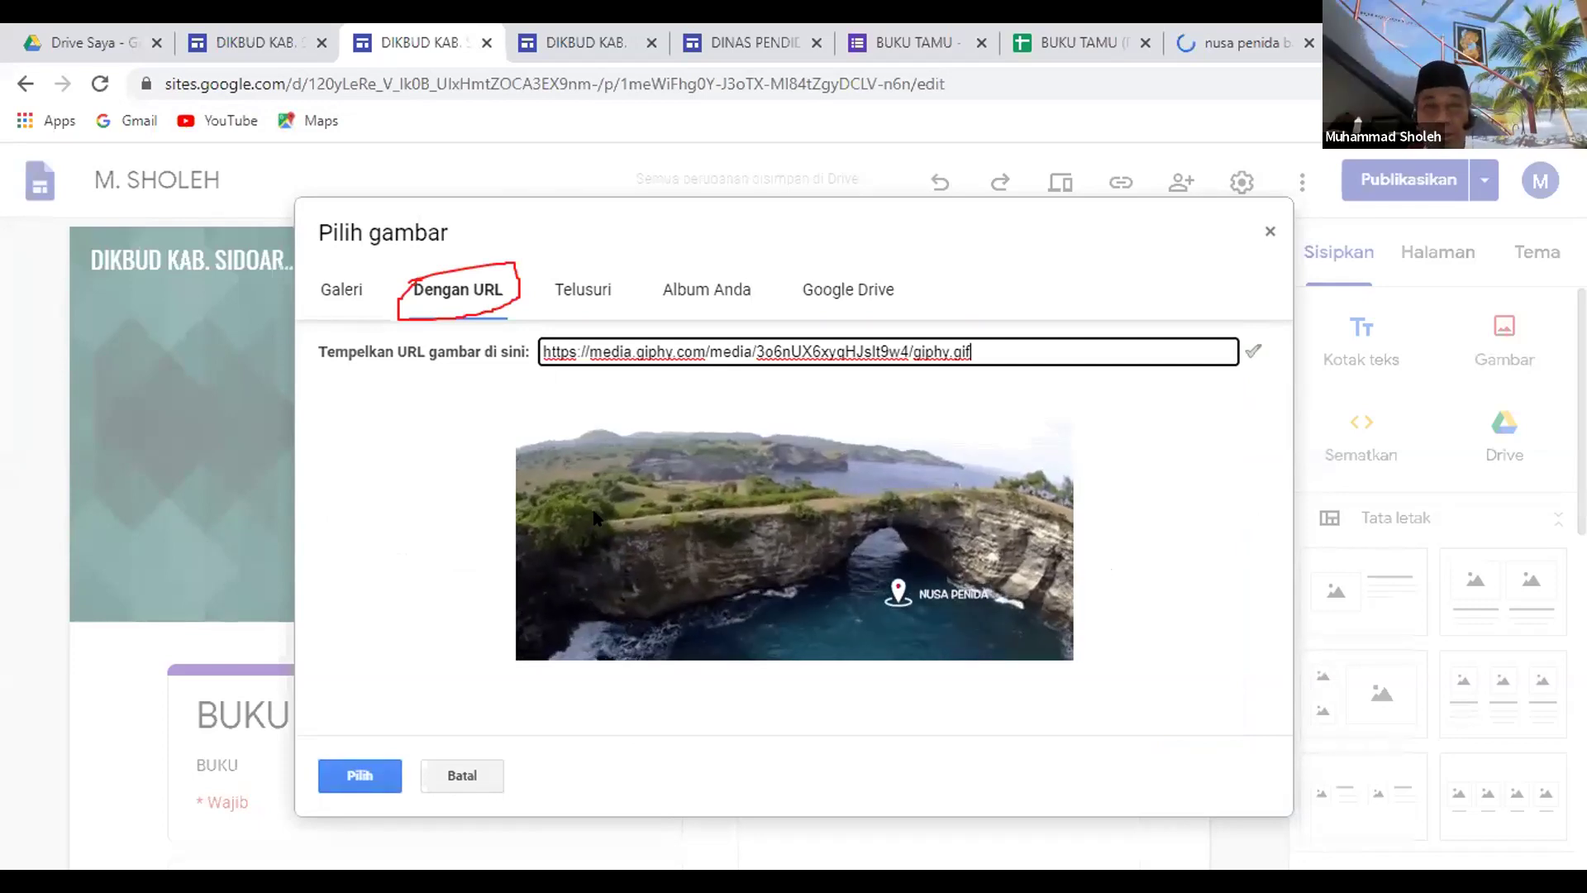
pyautogui.click(360, 773)
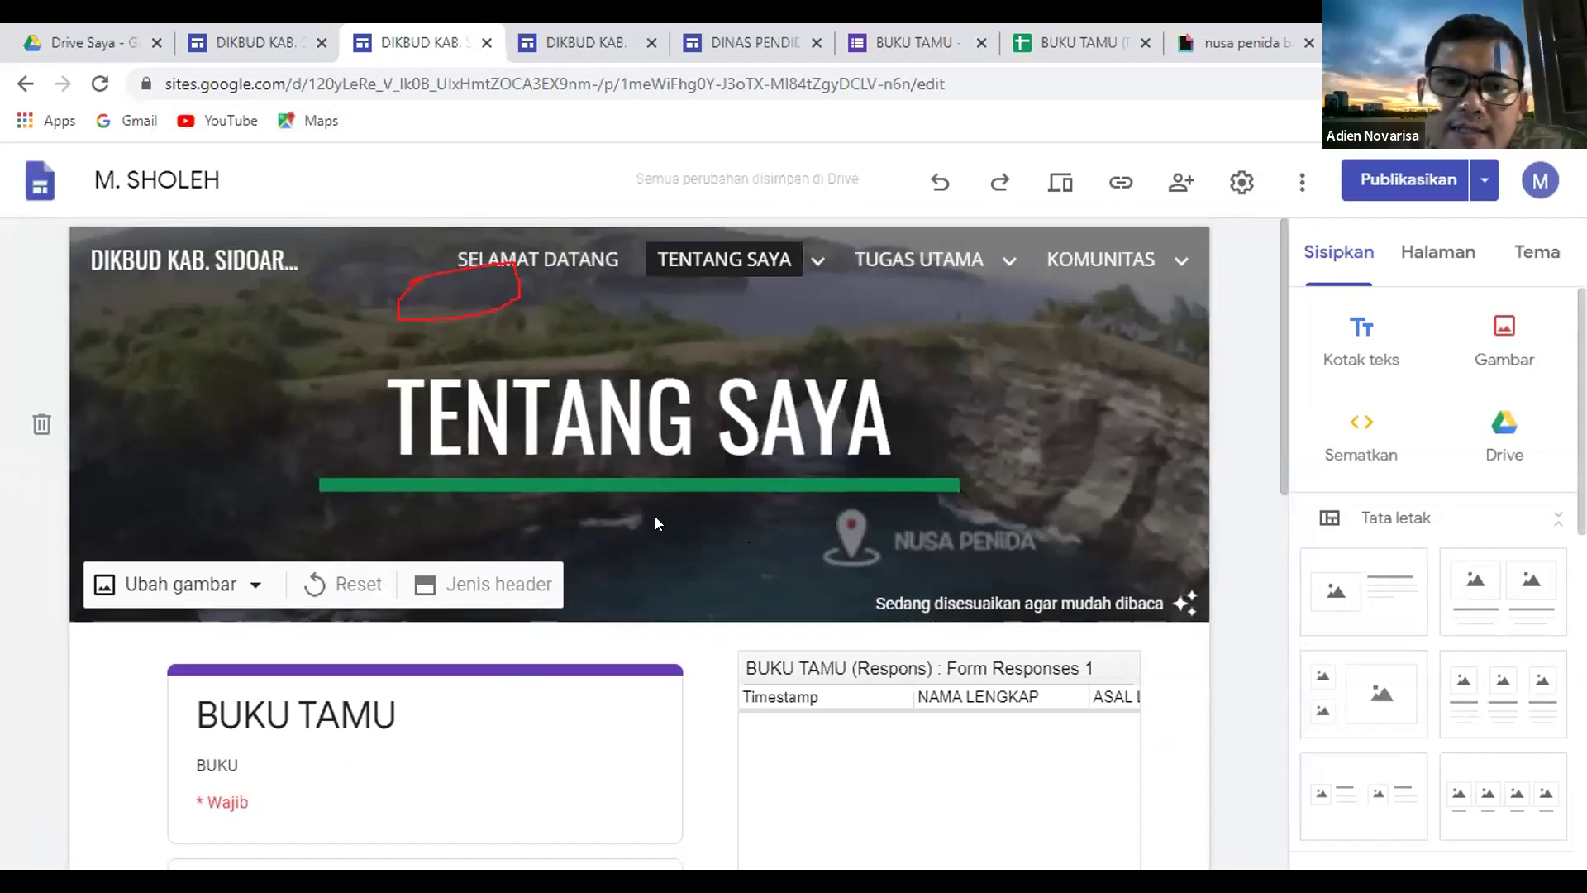
# Review the site changes and publish the updated DIKBUD site.
pyautogui.click(1403, 174)
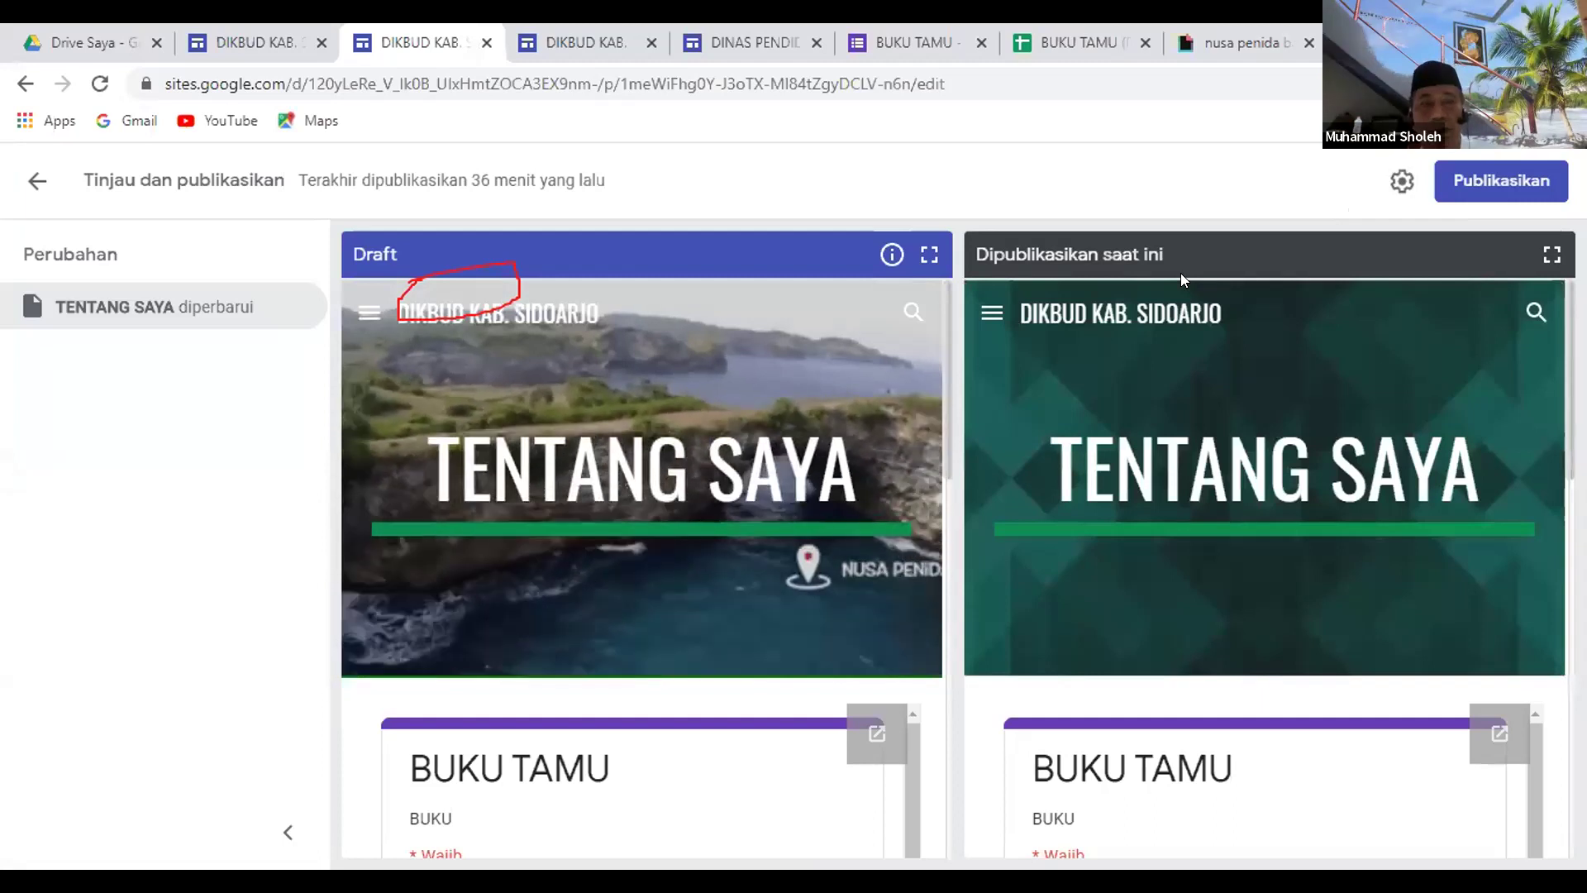
pyautogui.click(1506, 182)
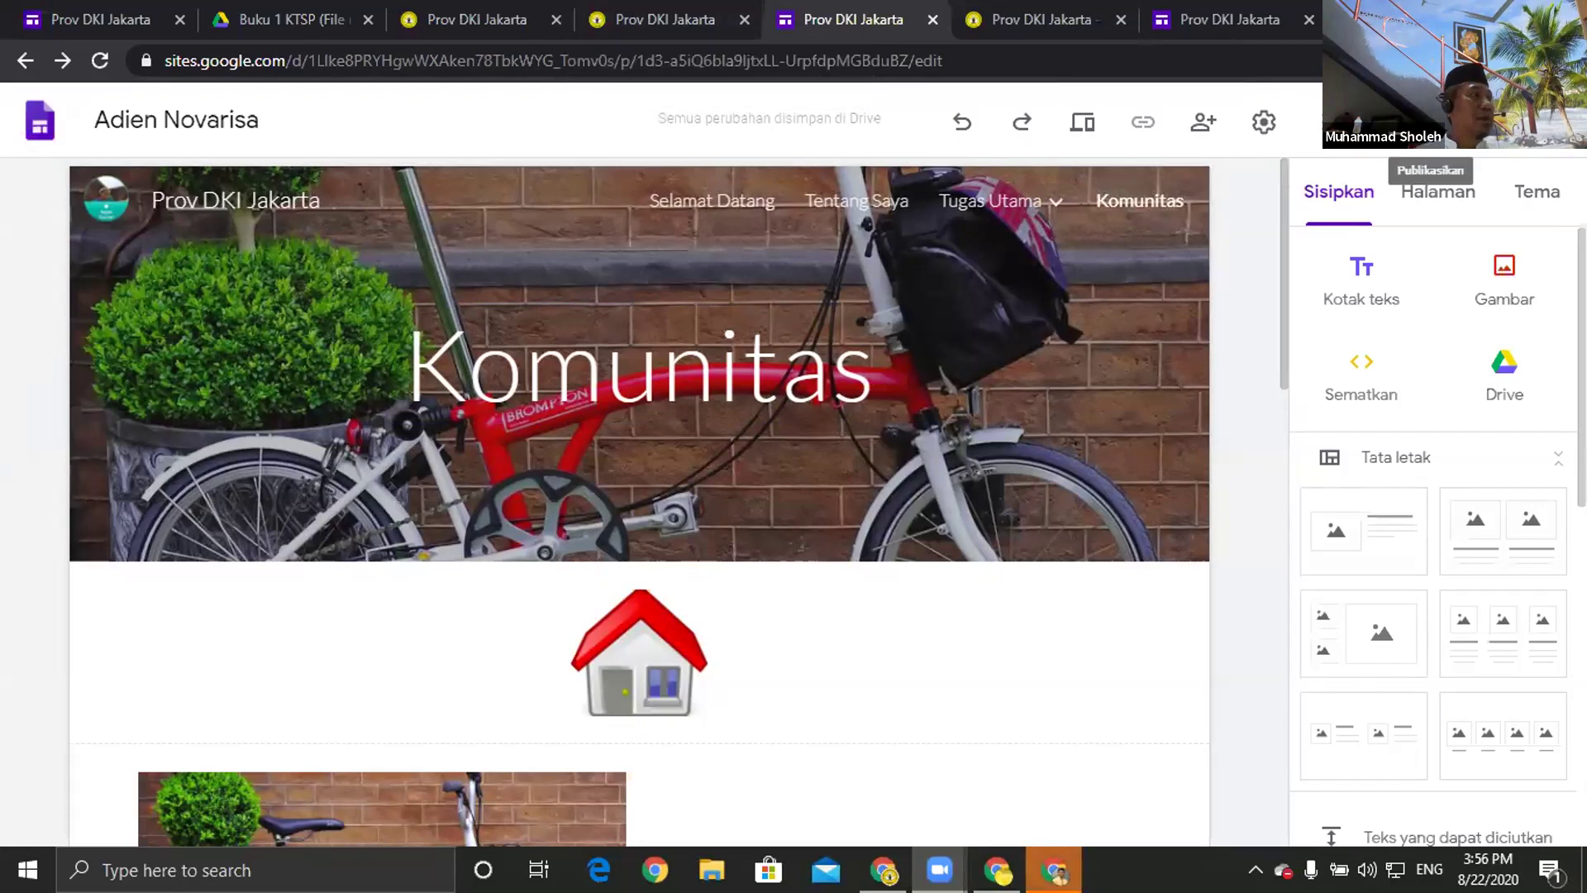
# Remove the current favicon in the site's Brand image settings.
pyautogui.click(1263, 123)
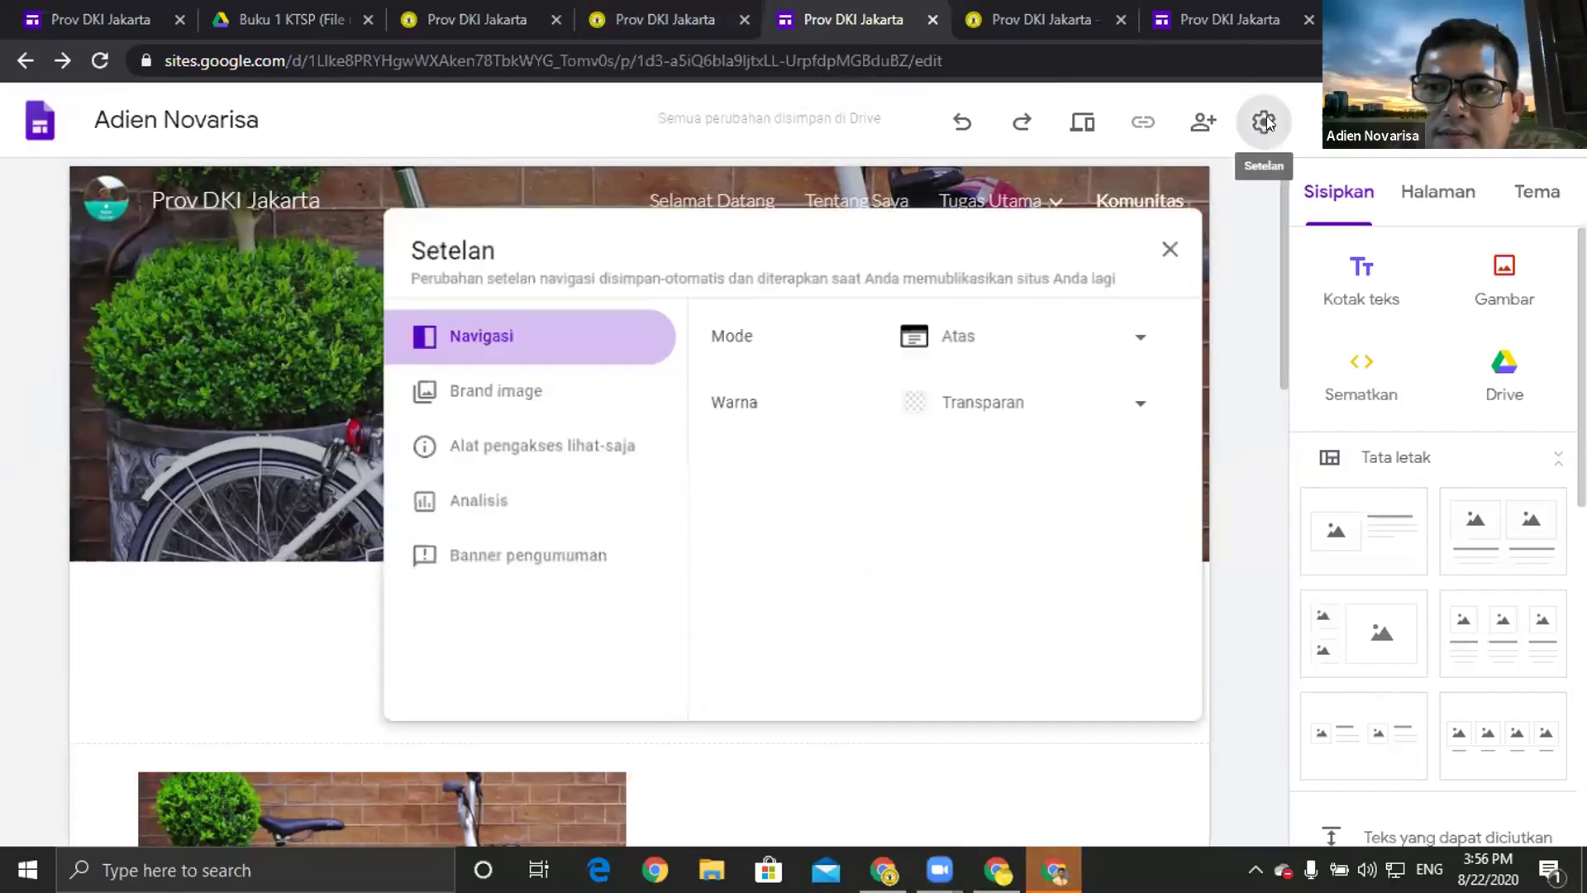
pyautogui.click(511, 400)
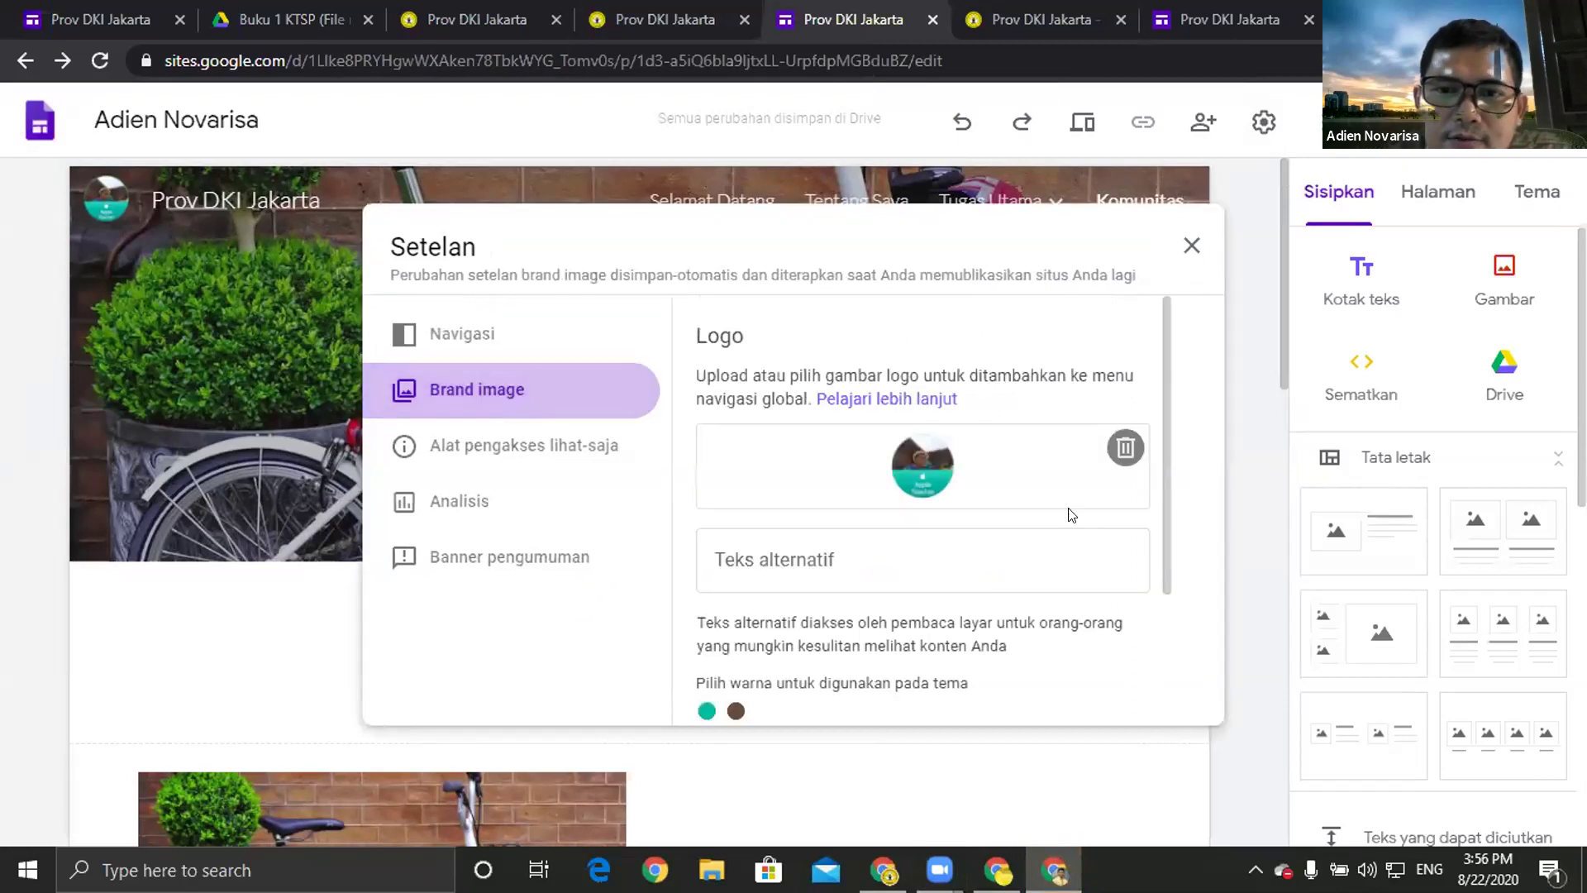
pyautogui.scroll(-3, 936, 573)
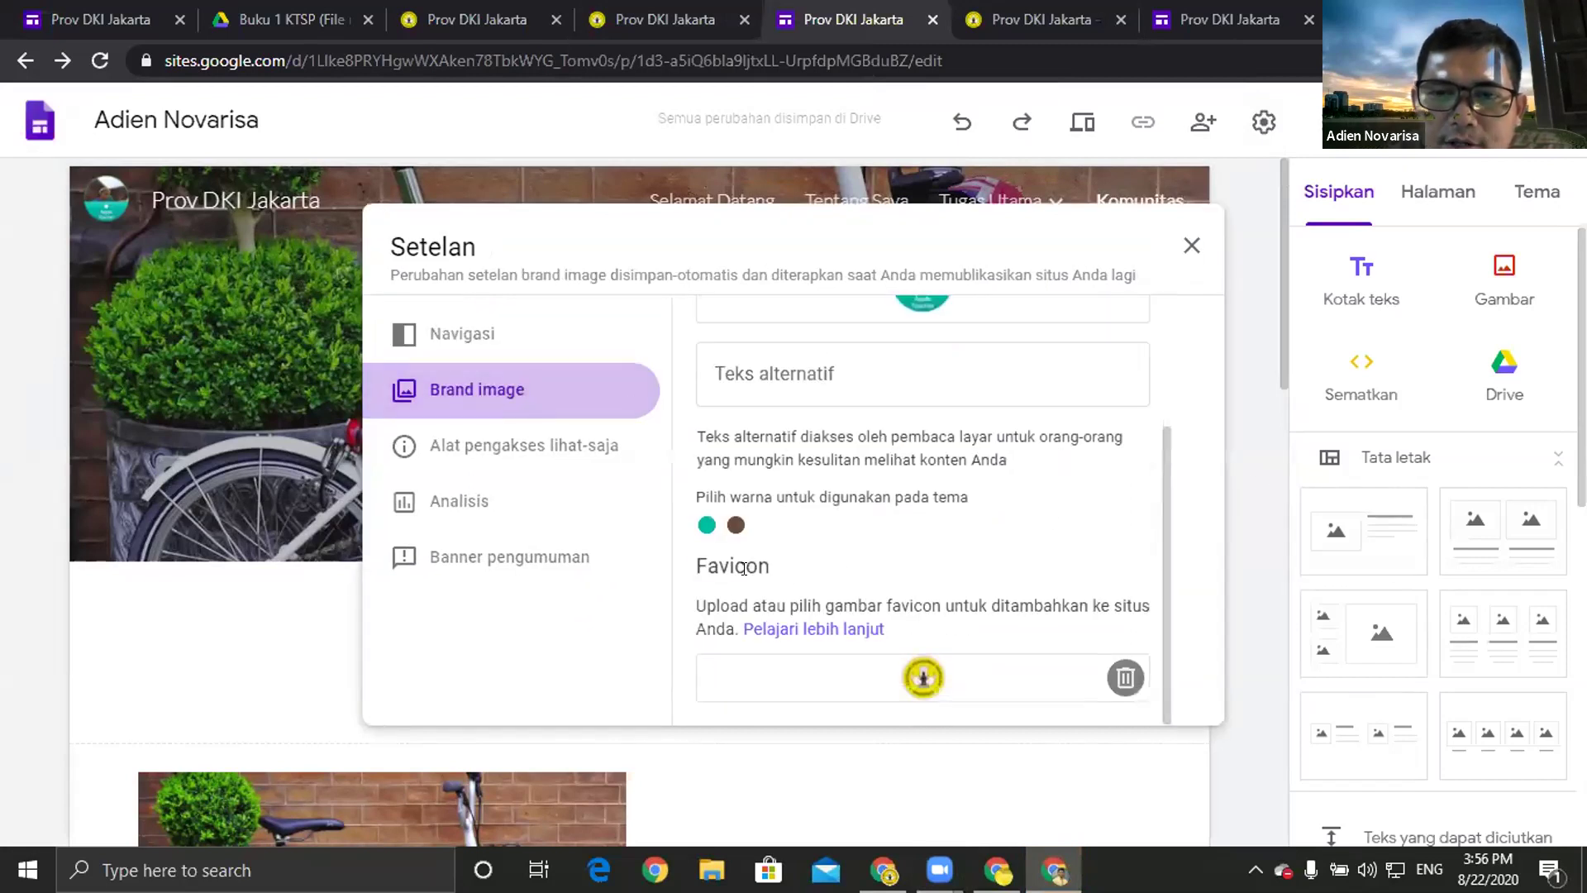
pyautogui.click(1125, 678)
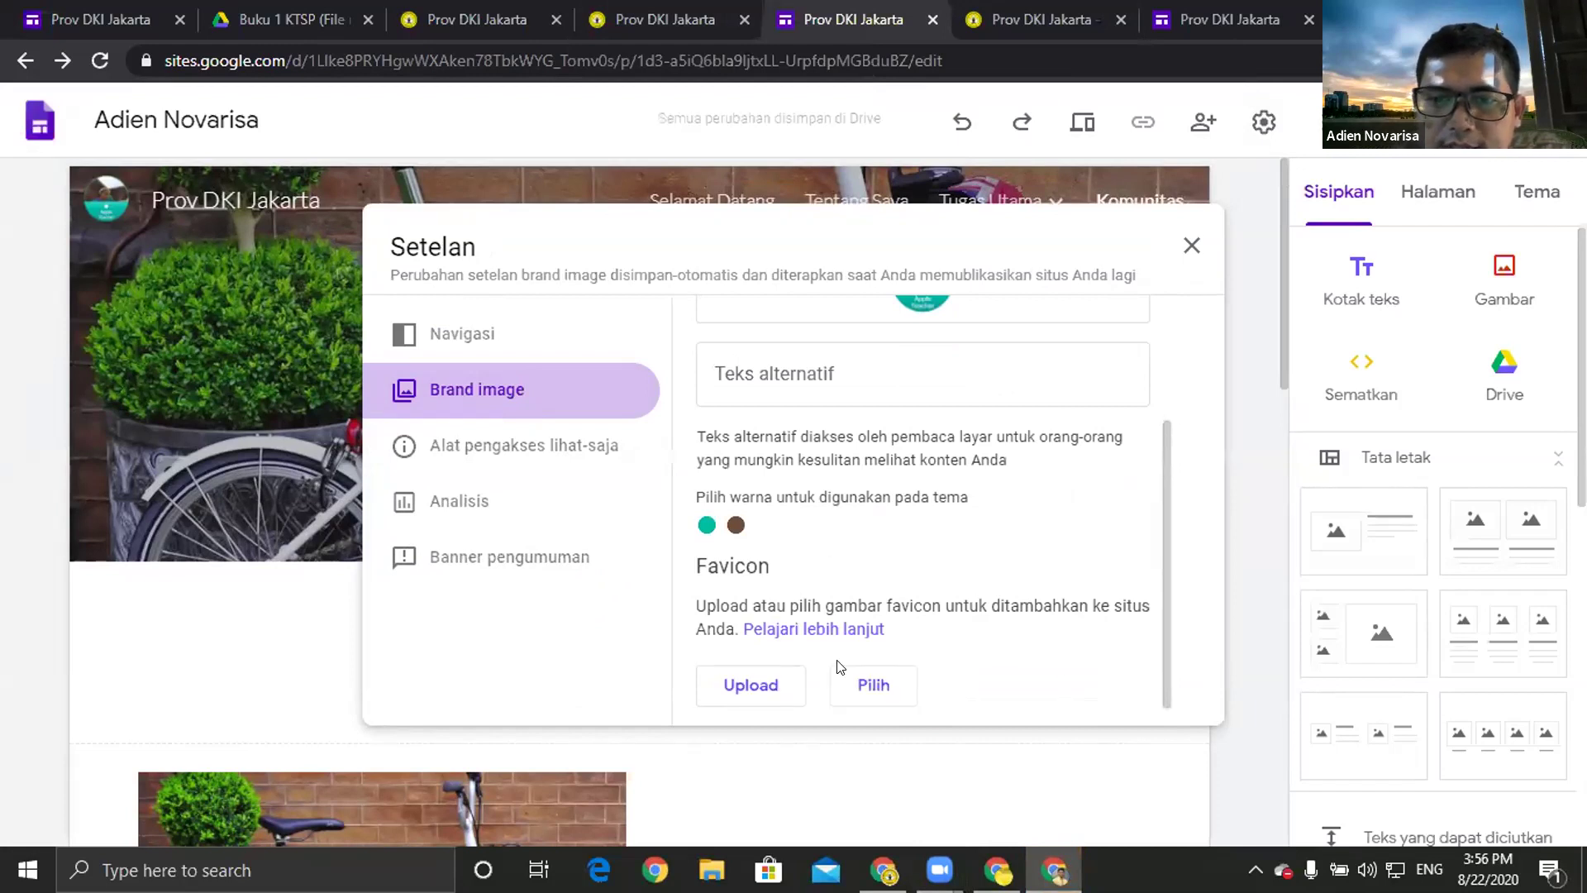
# Upload rsz_1img_3577 from Downloads as the new favicon and close Settings.
pyautogui.click(777, 685)
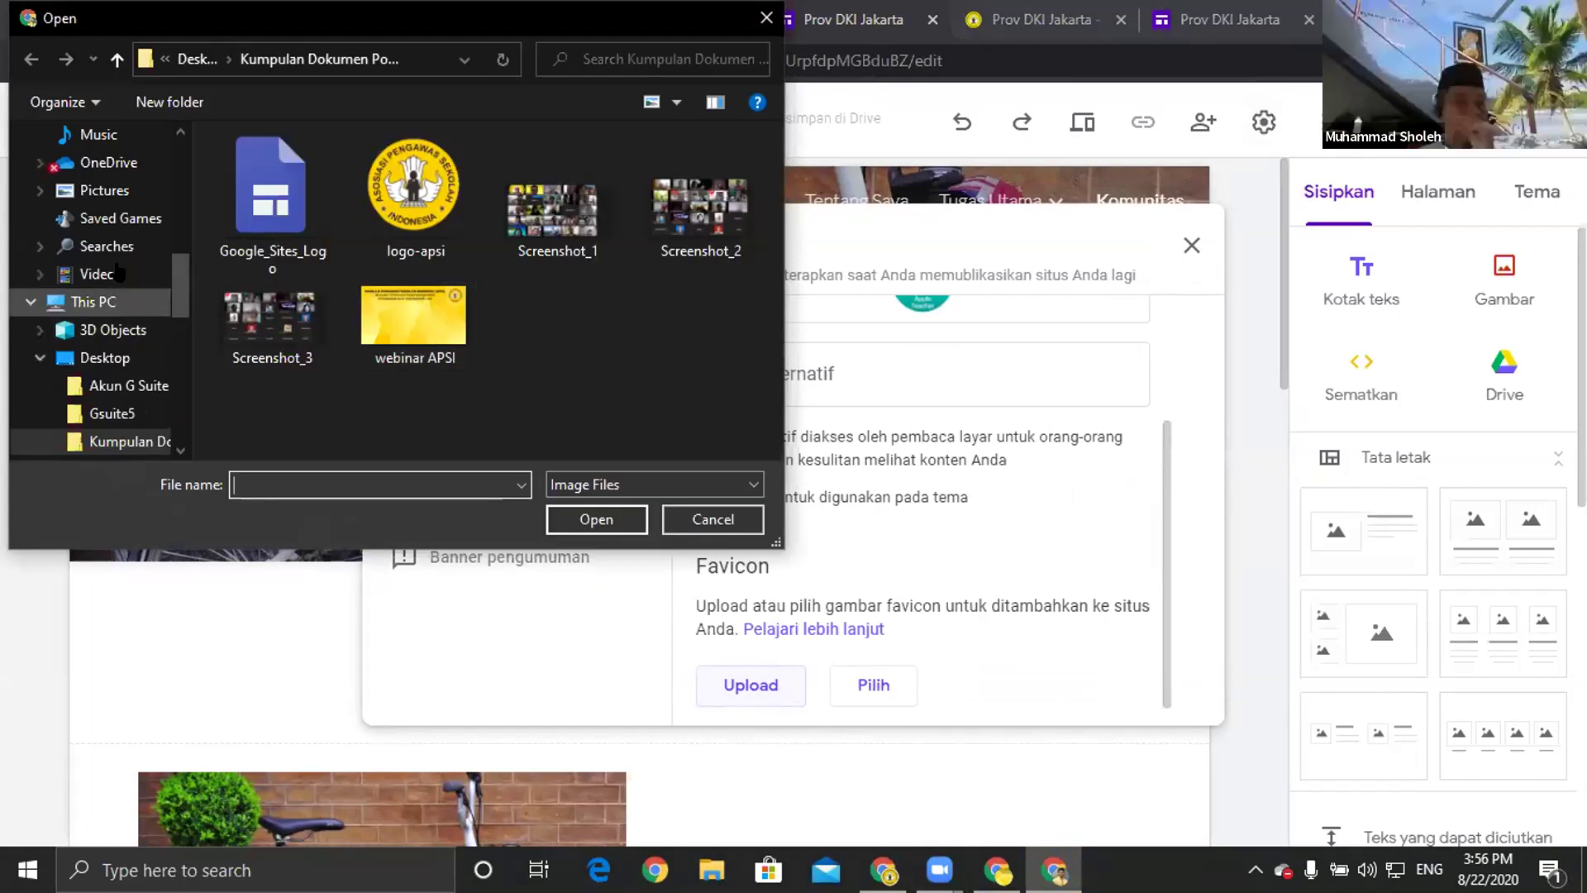
pyautogui.scroll(3, 118, 272)
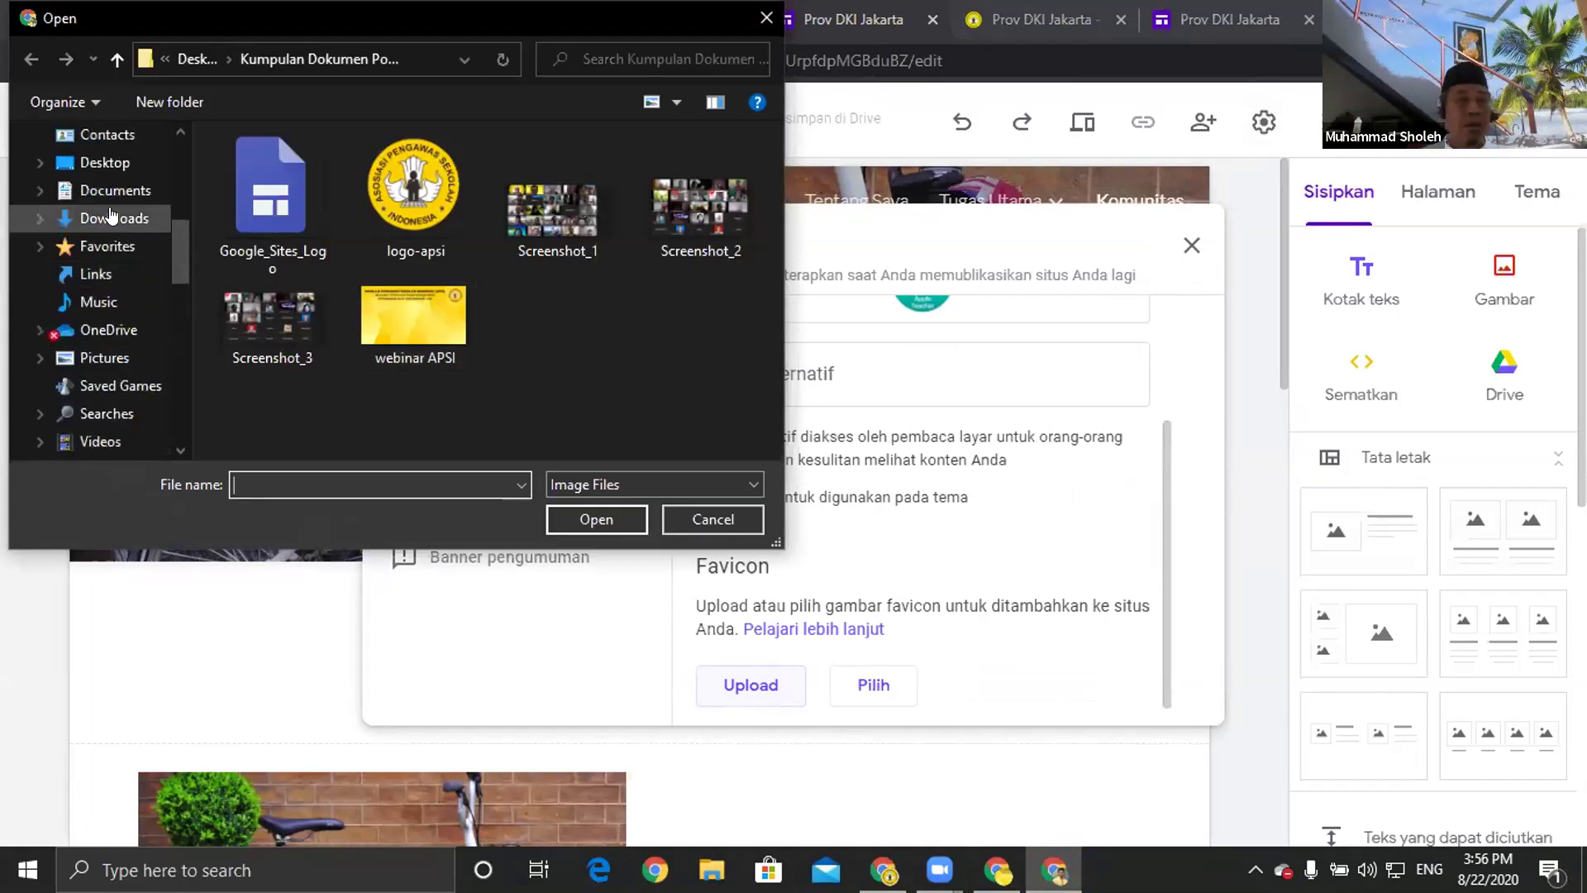
pyautogui.click(112, 197)
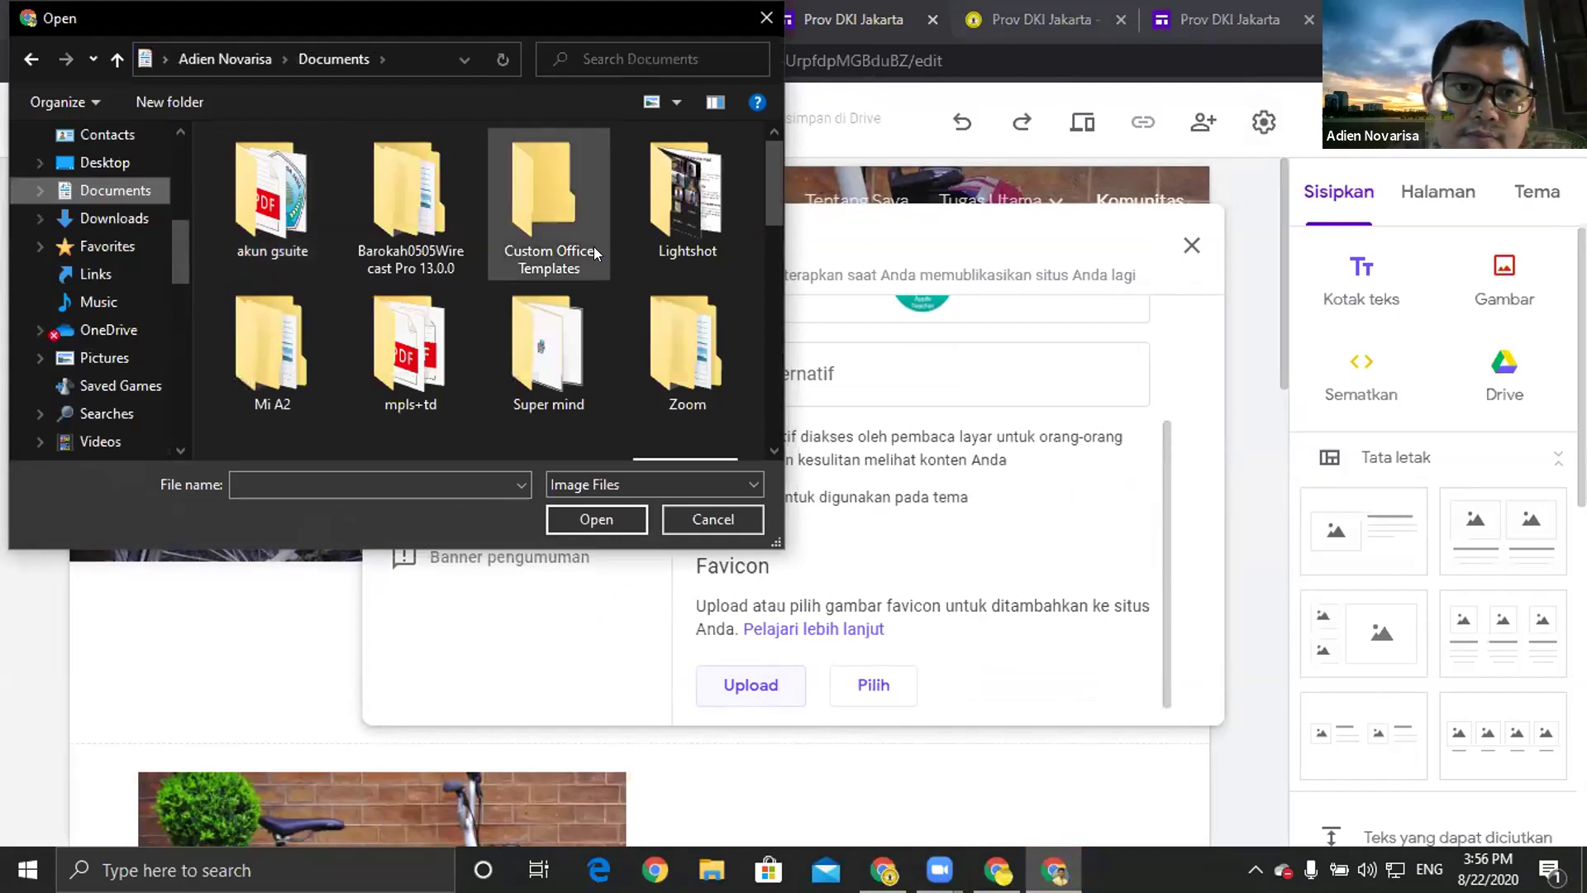
pyautogui.scroll(-2, 593, 246)
pyautogui.scroll(2, 428, 266)
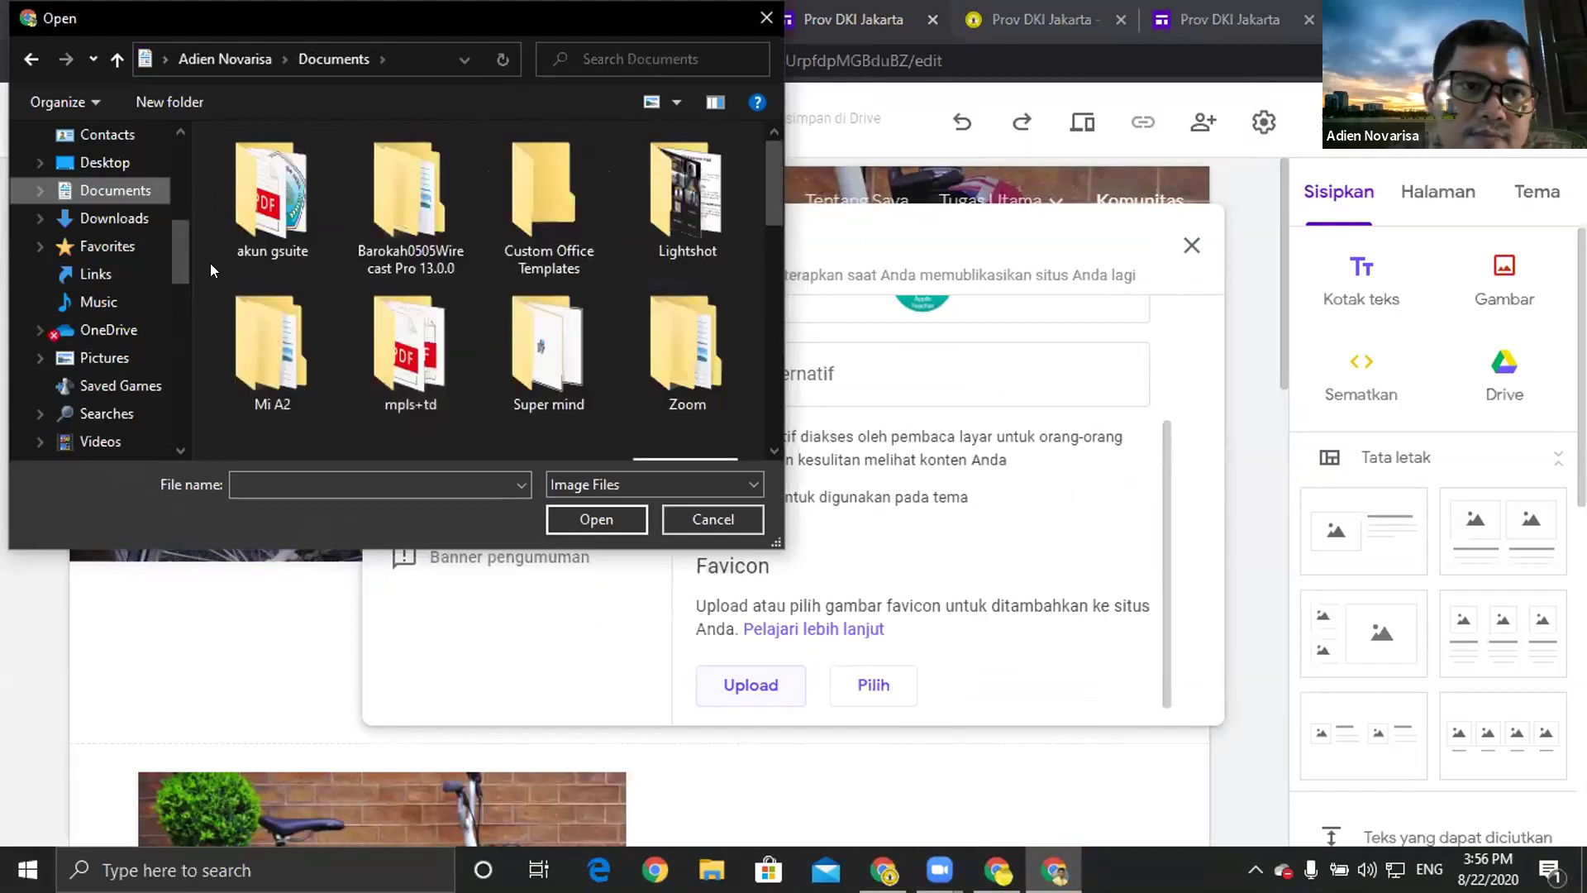
pyautogui.click(122, 168)
pyautogui.doubleClick(494, 189)
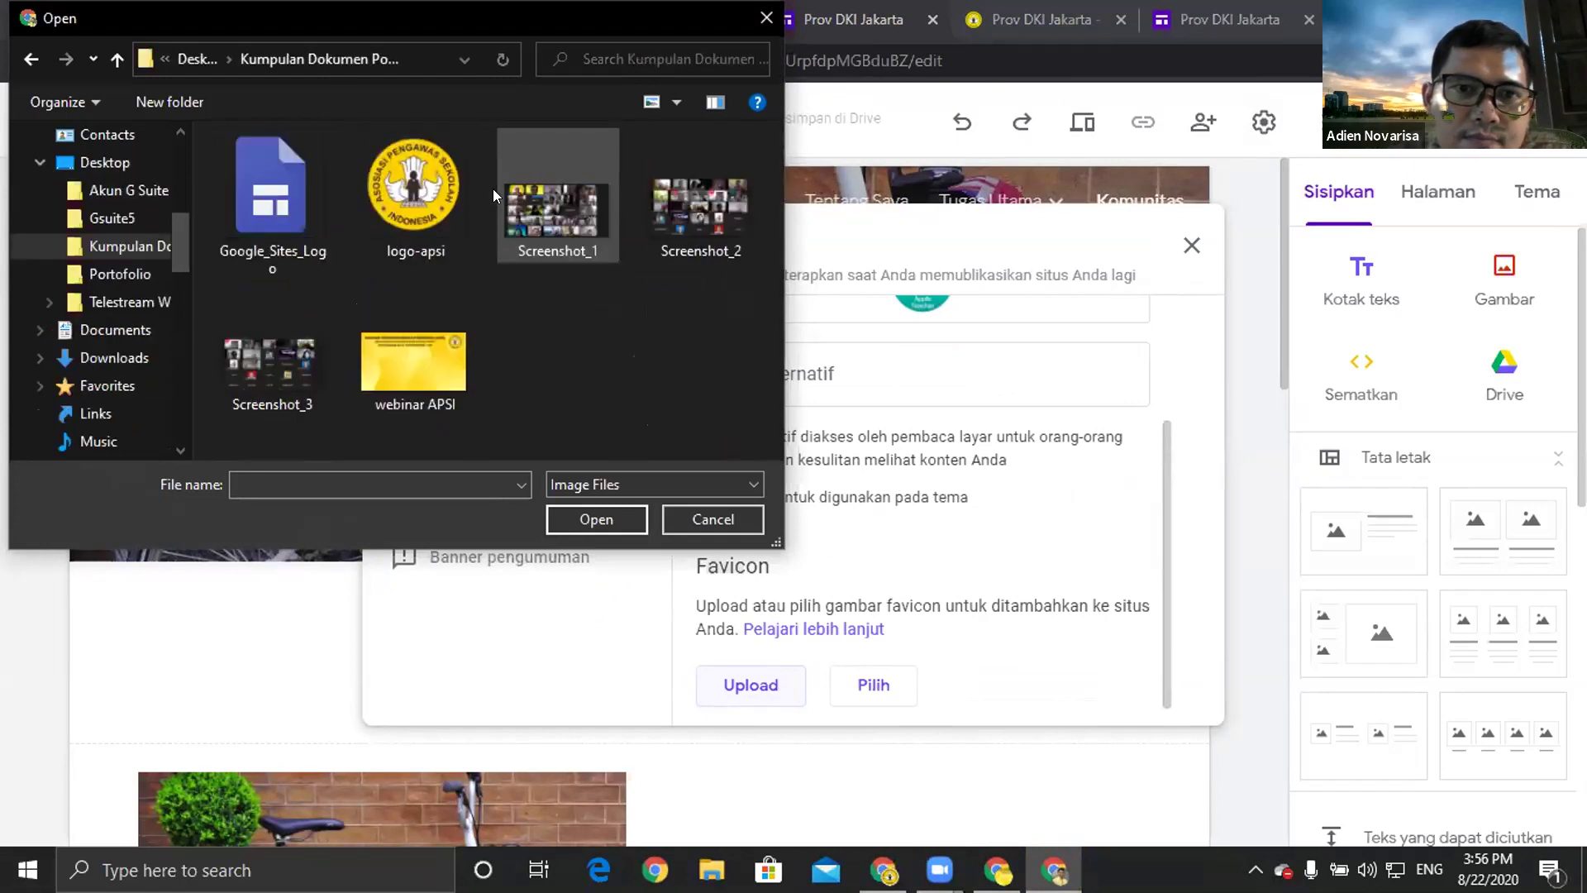
pyautogui.click(516, 224)
pyautogui.click(114, 357)
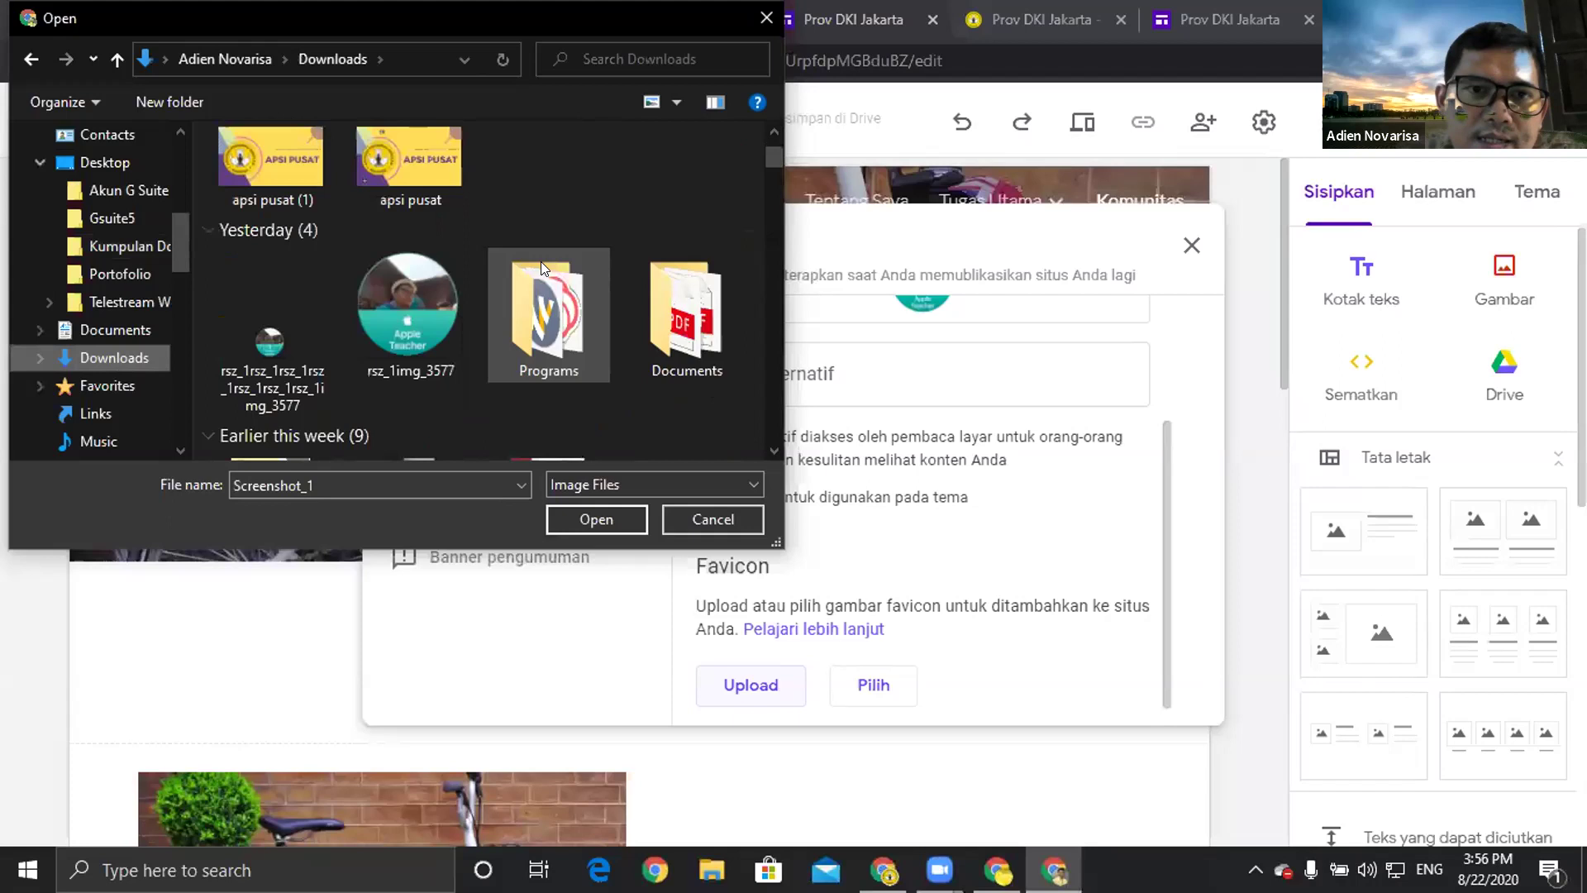
pyautogui.click(412, 265)
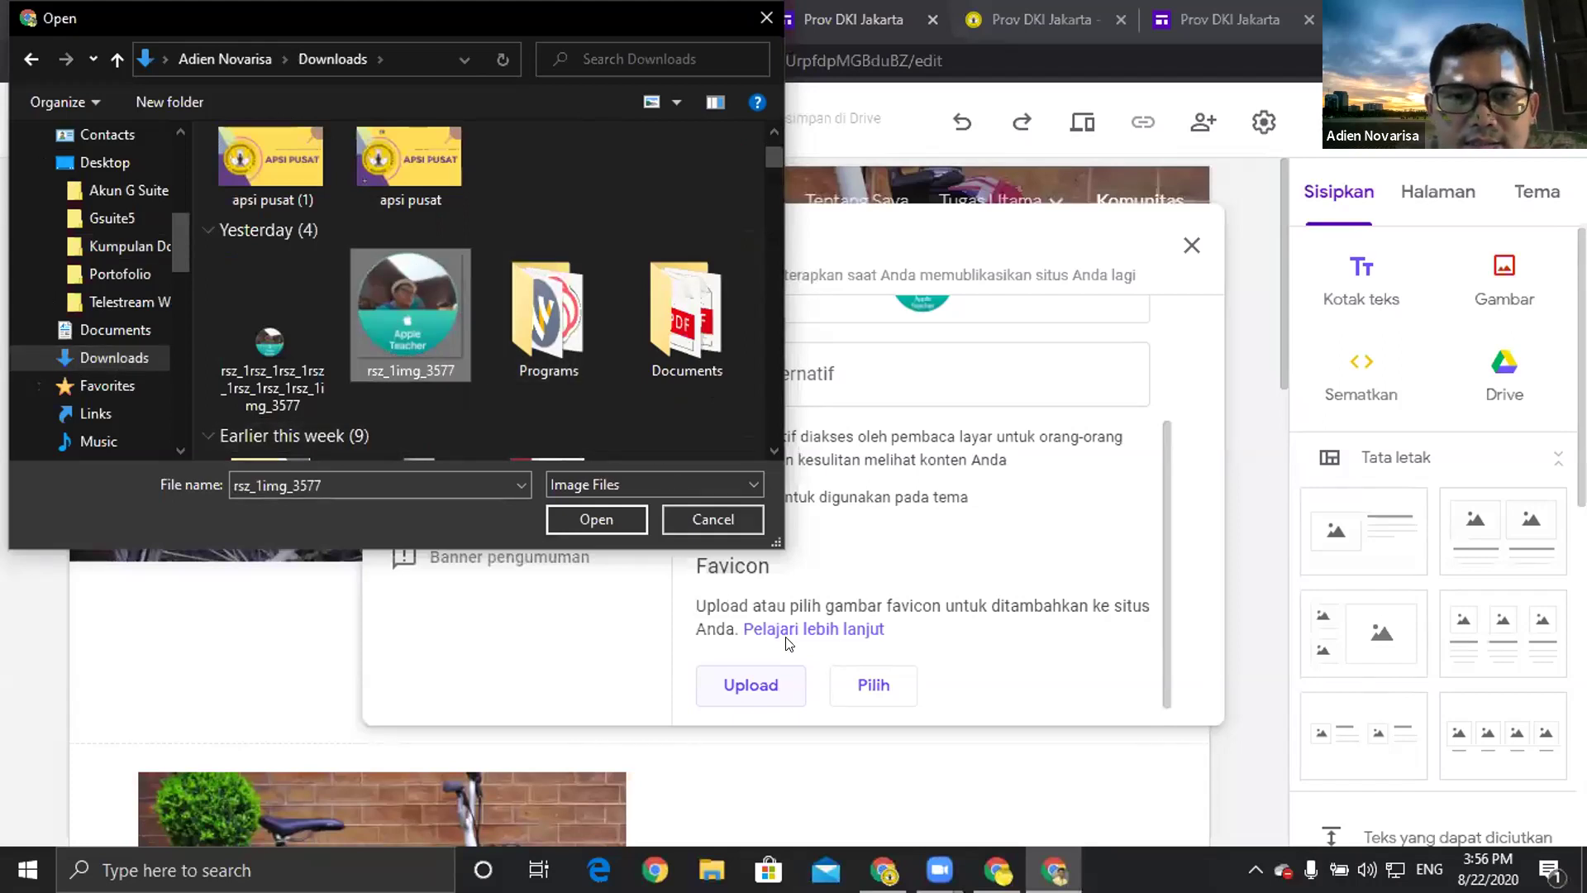
pyautogui.click(577, 509)
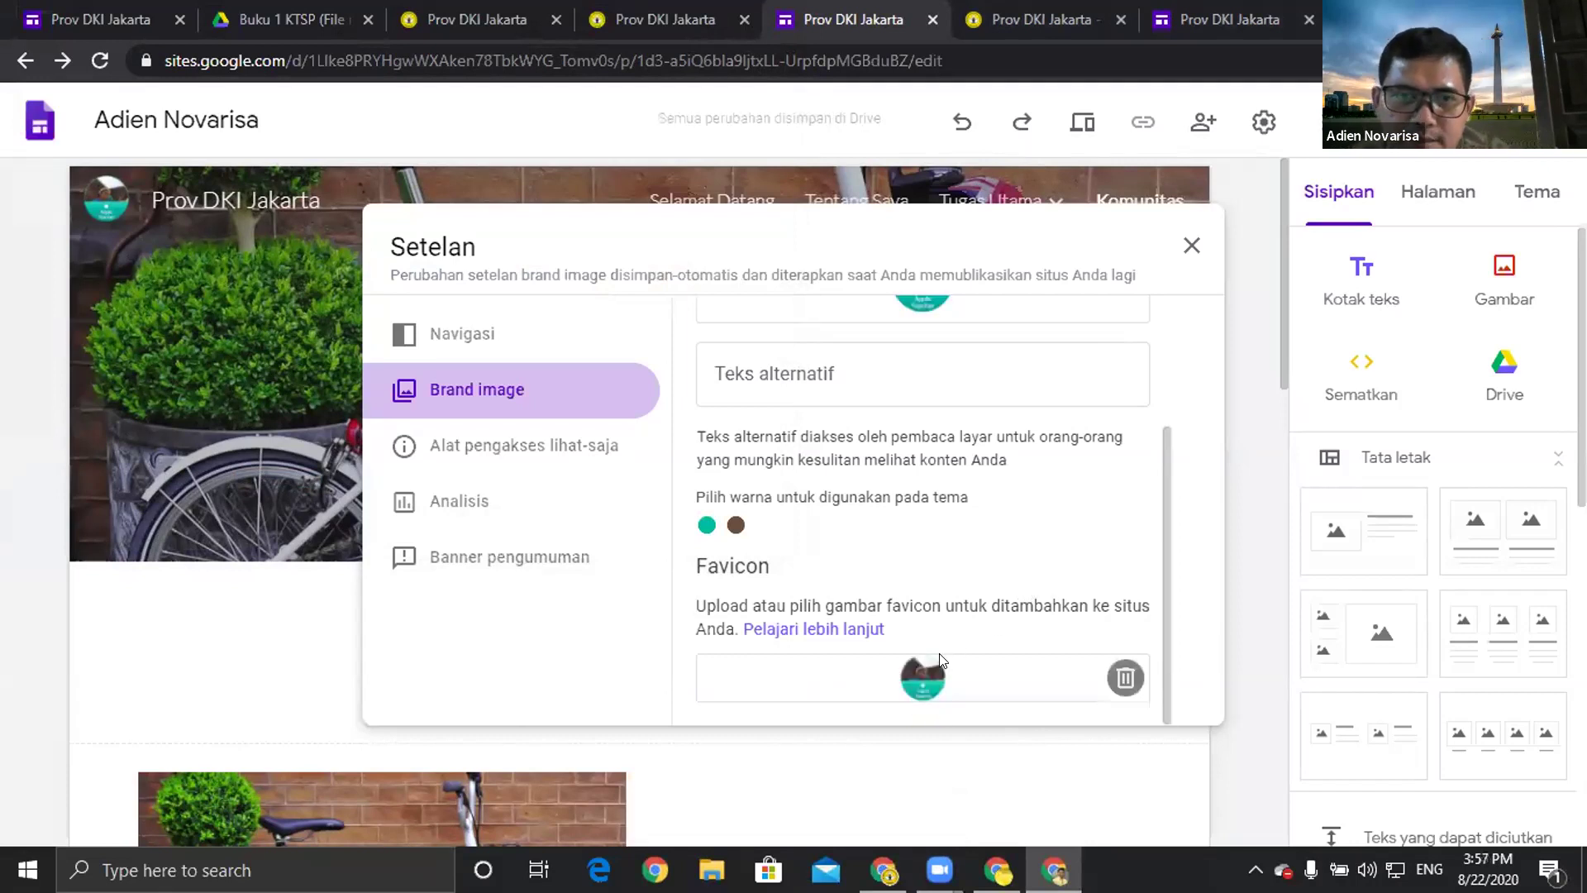
pyautogui.click(1191, 243)
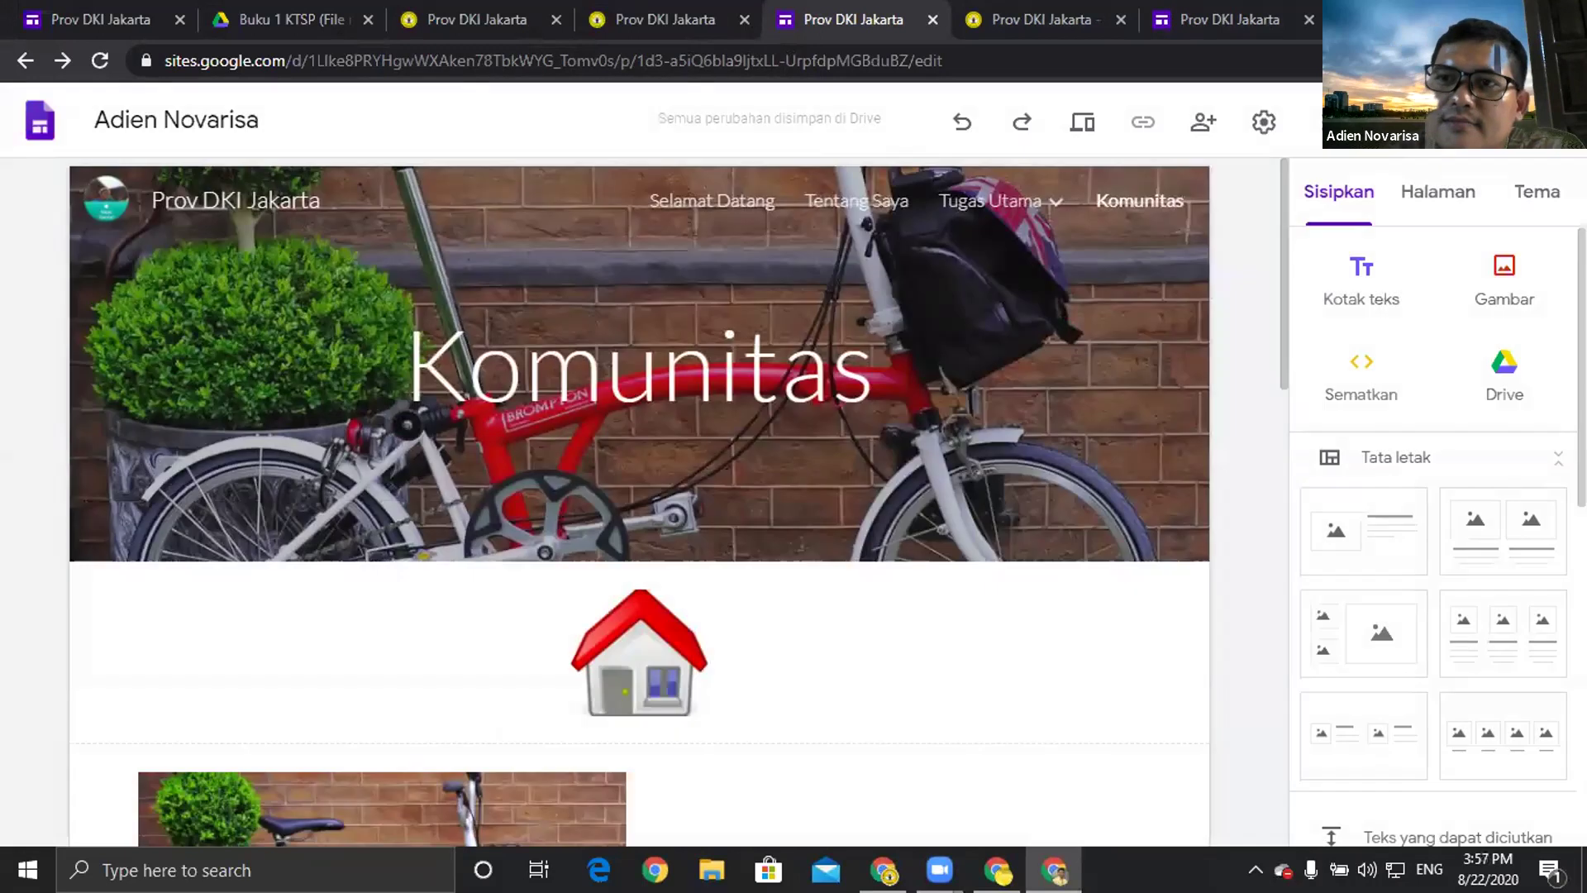
# Publish the Prov DKI Jakarta site at prov-dki-jakarta and view the live site.
pyautogui.click(1430, 122)
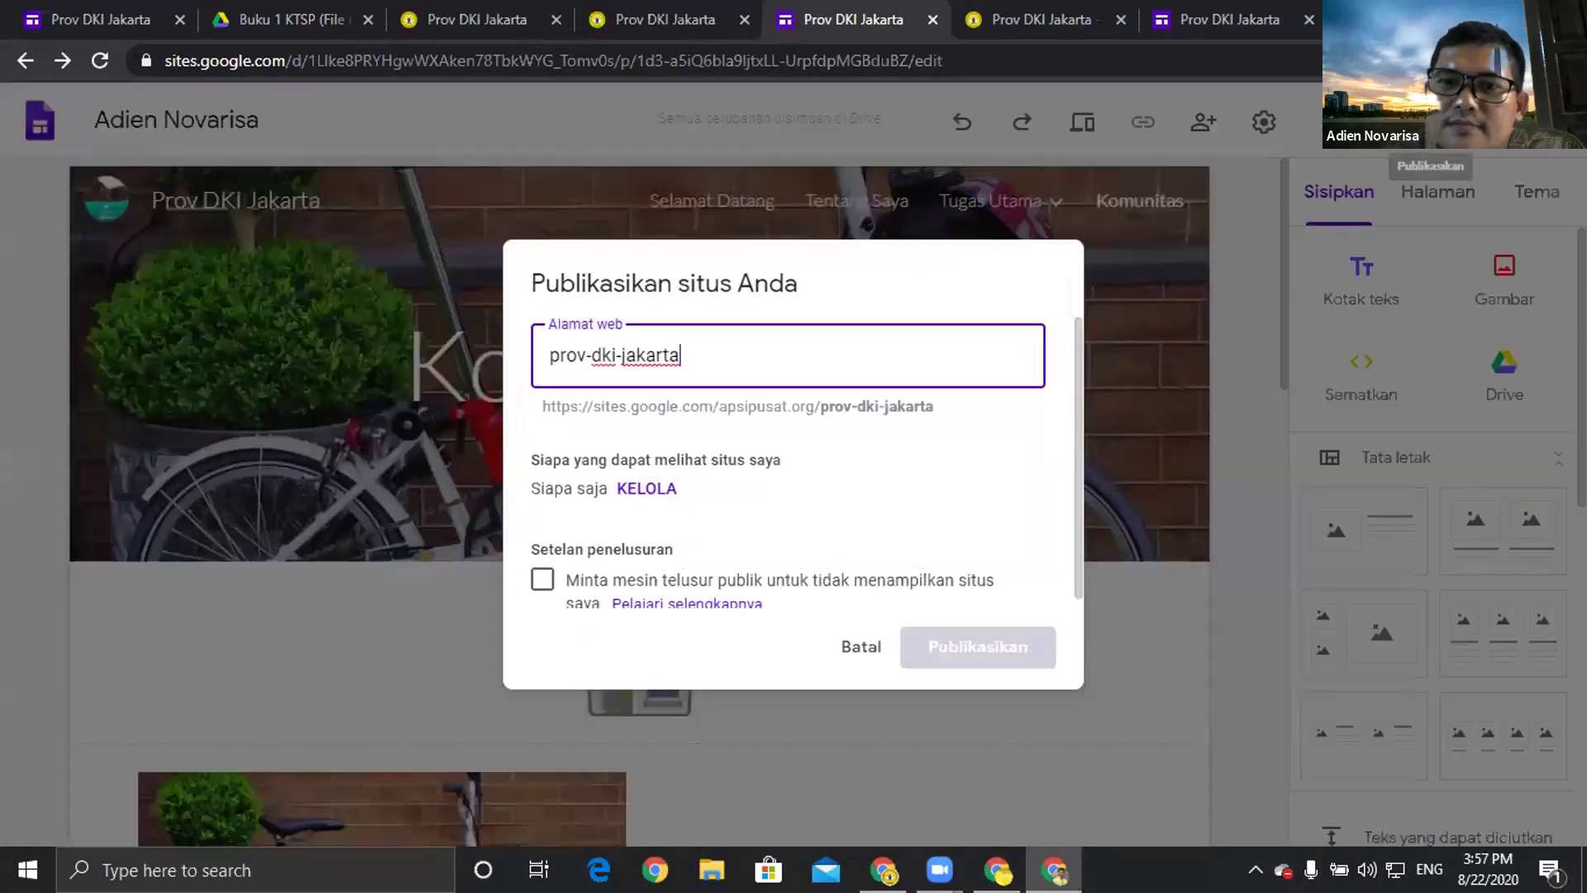
pyautogui.click(925, 643)
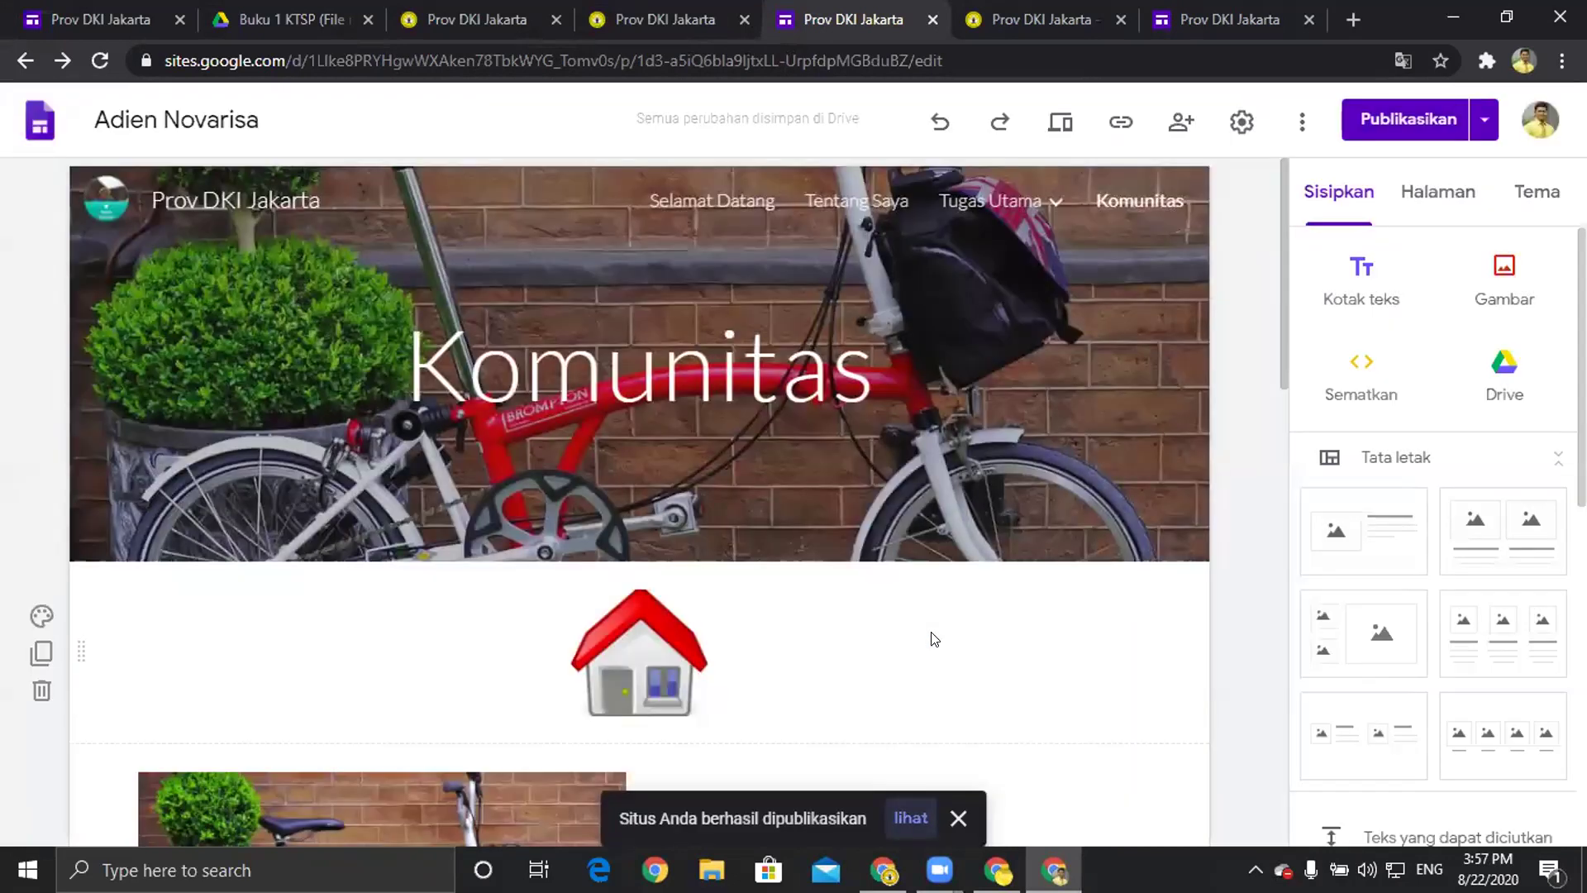
pyautogui.click(911, 819)
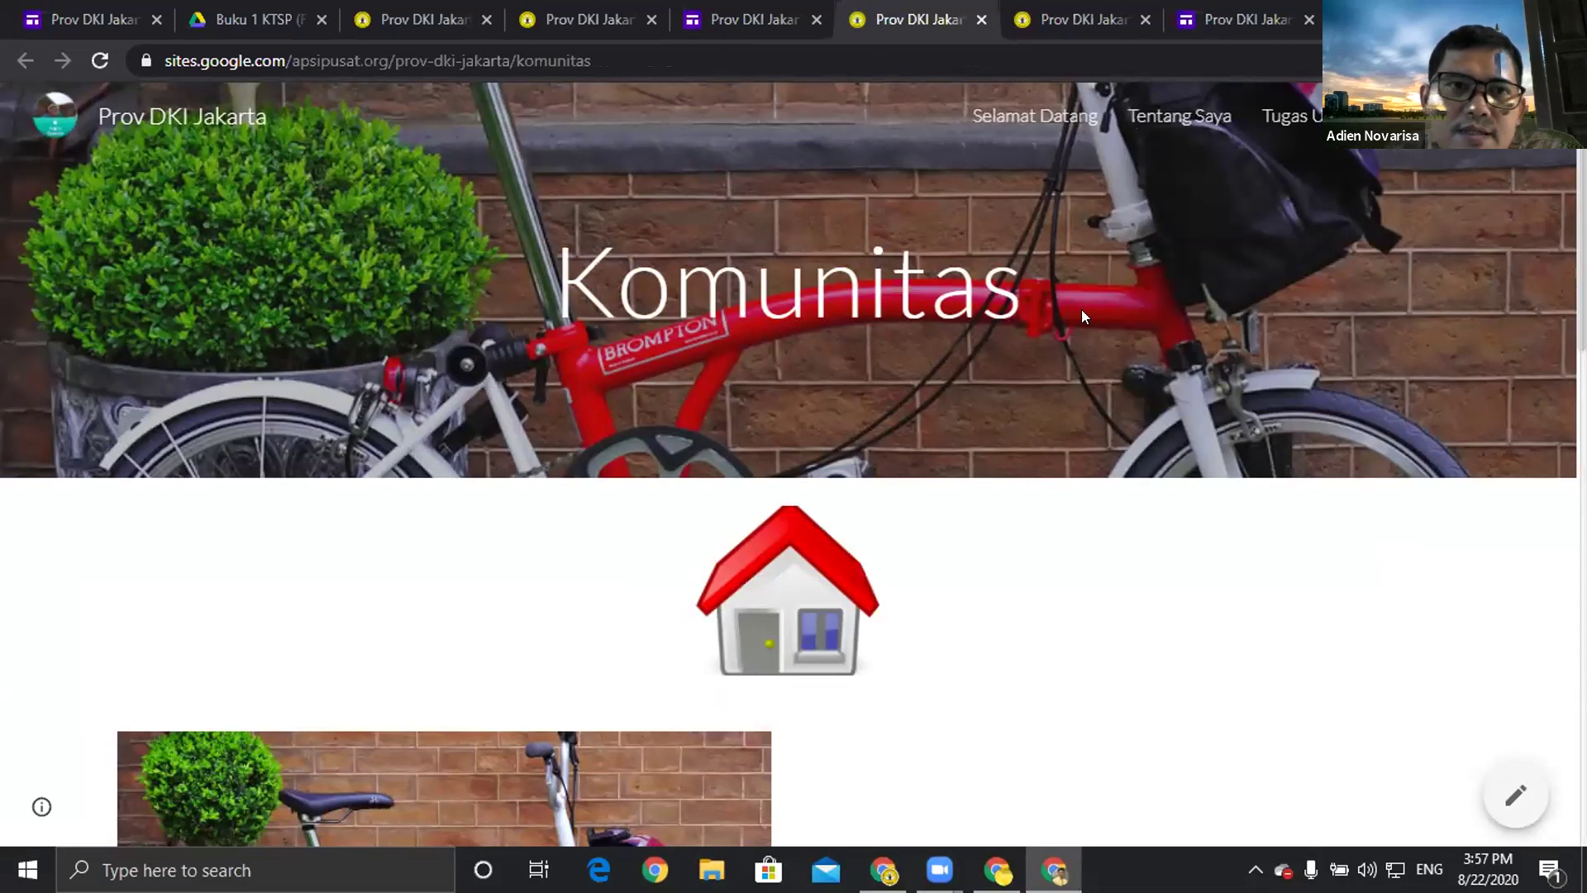
# Reload the live site and navigate to its Selamat Datang page.
pyautogui.click(100, 56)
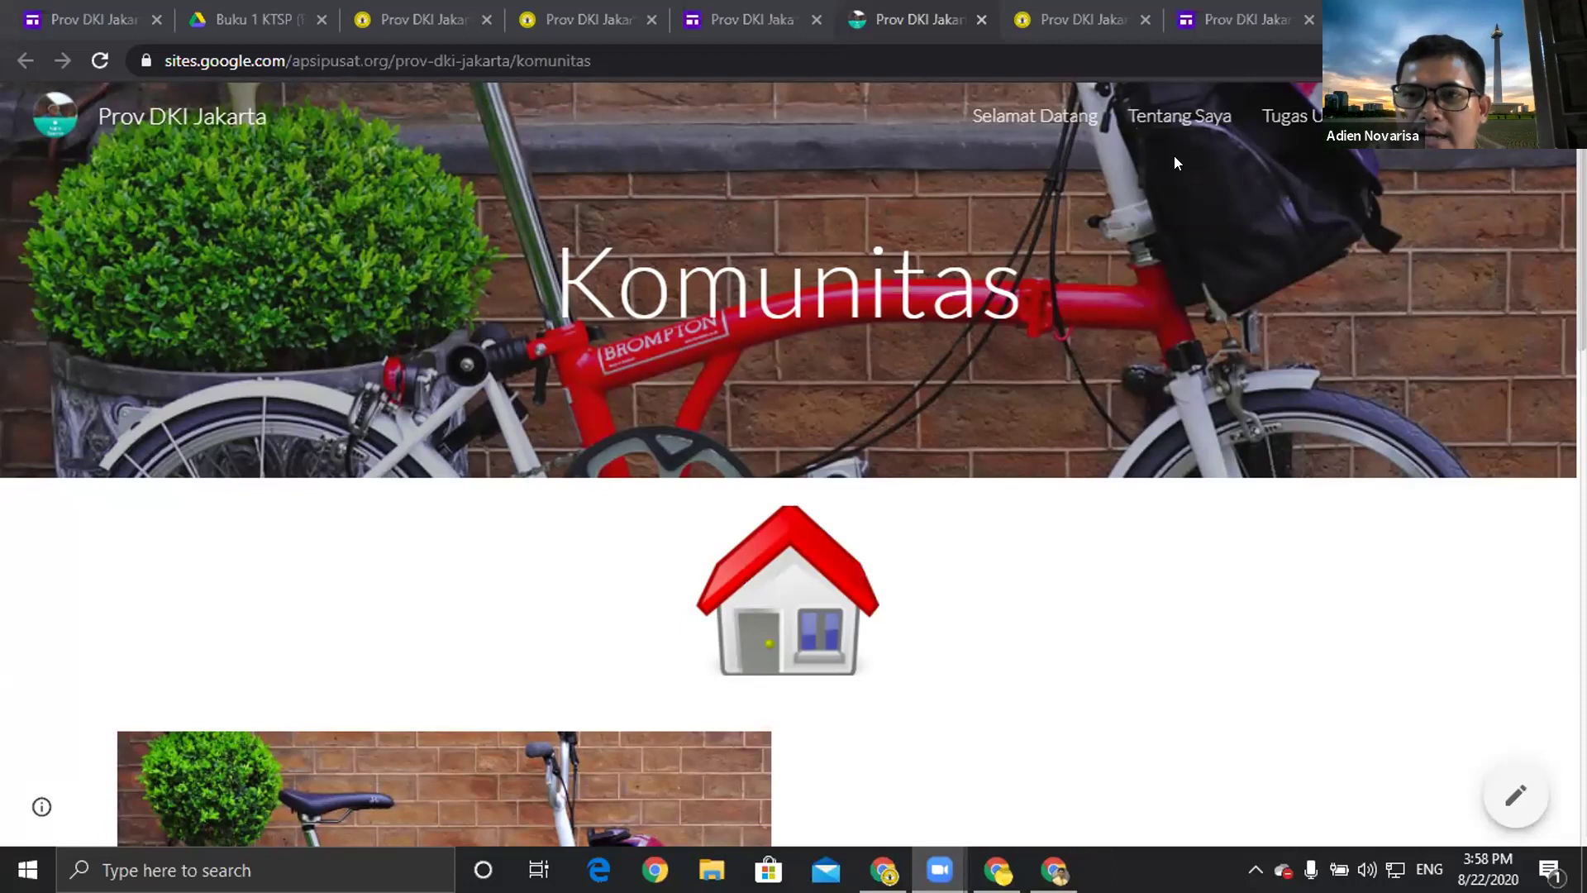
pyautogui.click(1022, 120)
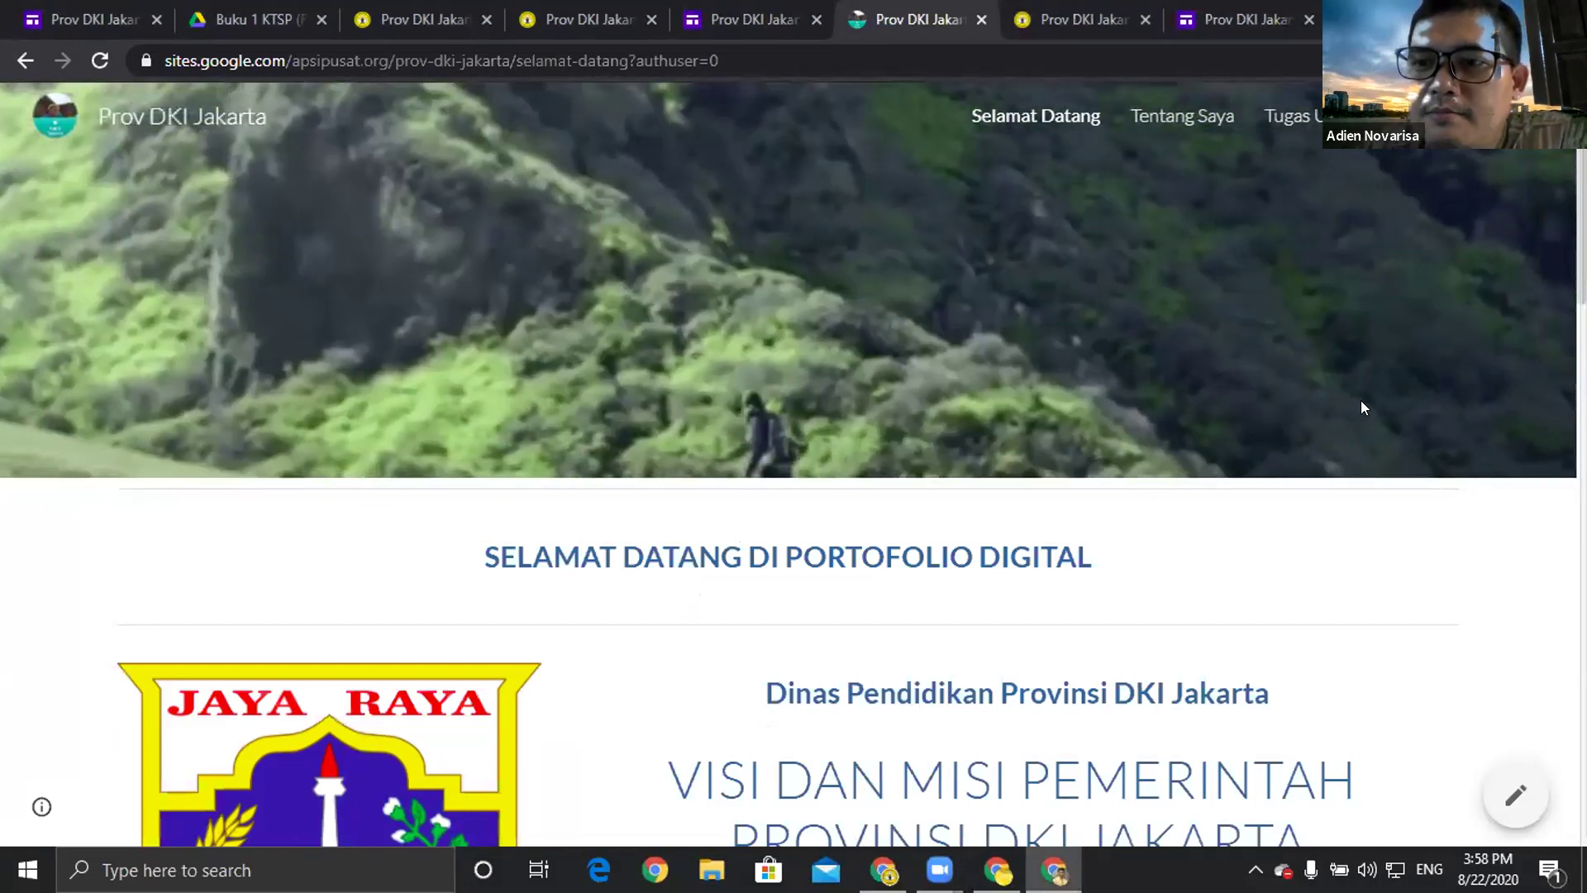
# Create a desktop shortcut named 'Adn banget' to this page, then show the desktop.
pyautogui.hotkey('alt', 'f')
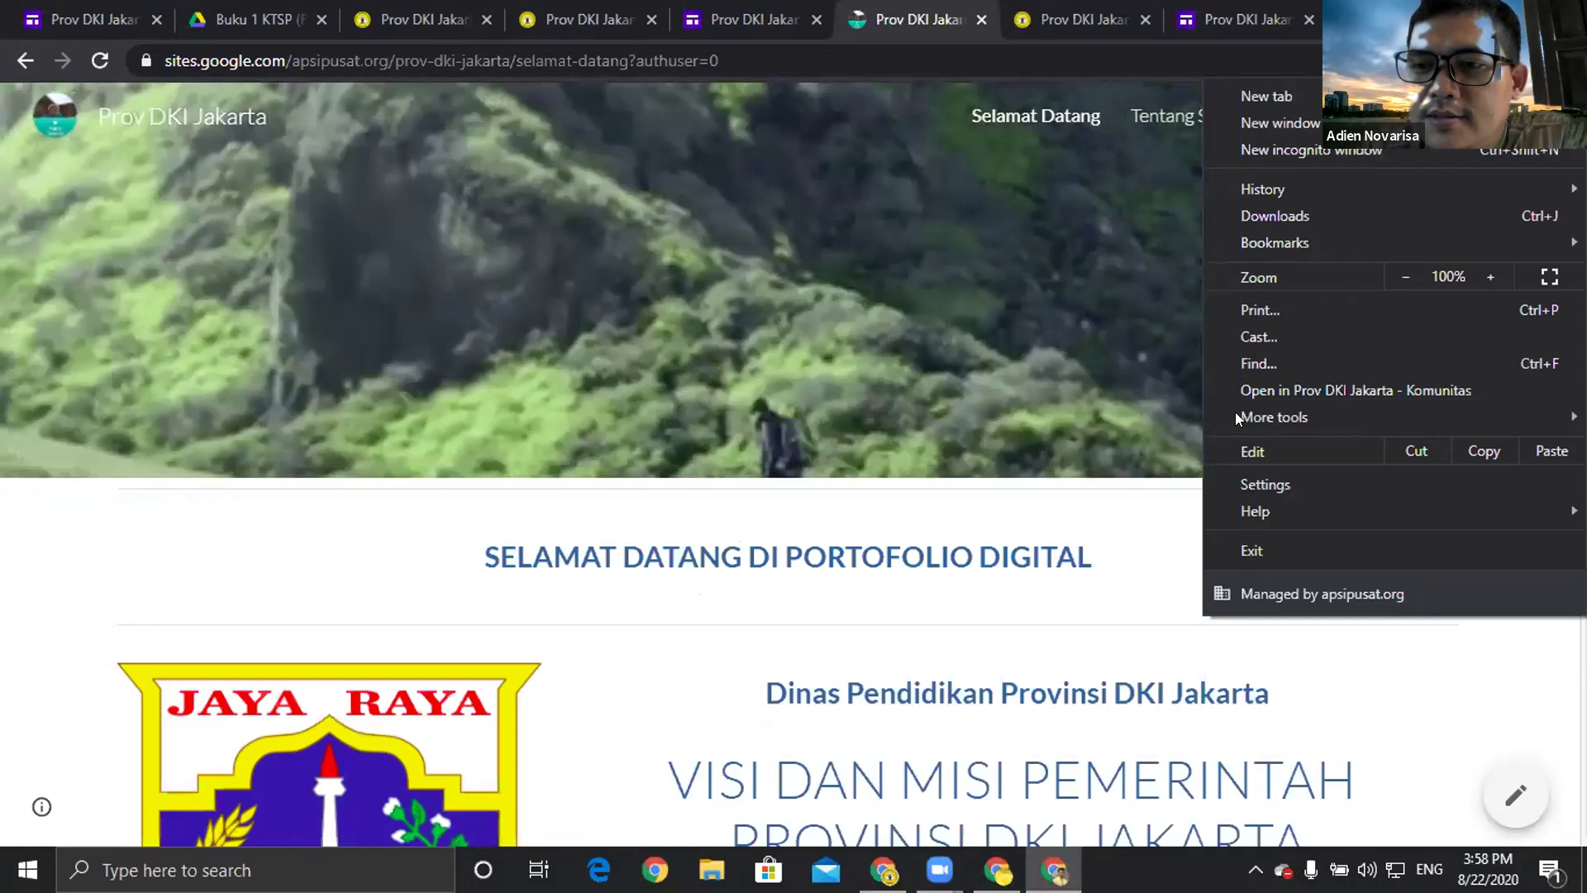
pyautogui.moveTo(1324, 419)
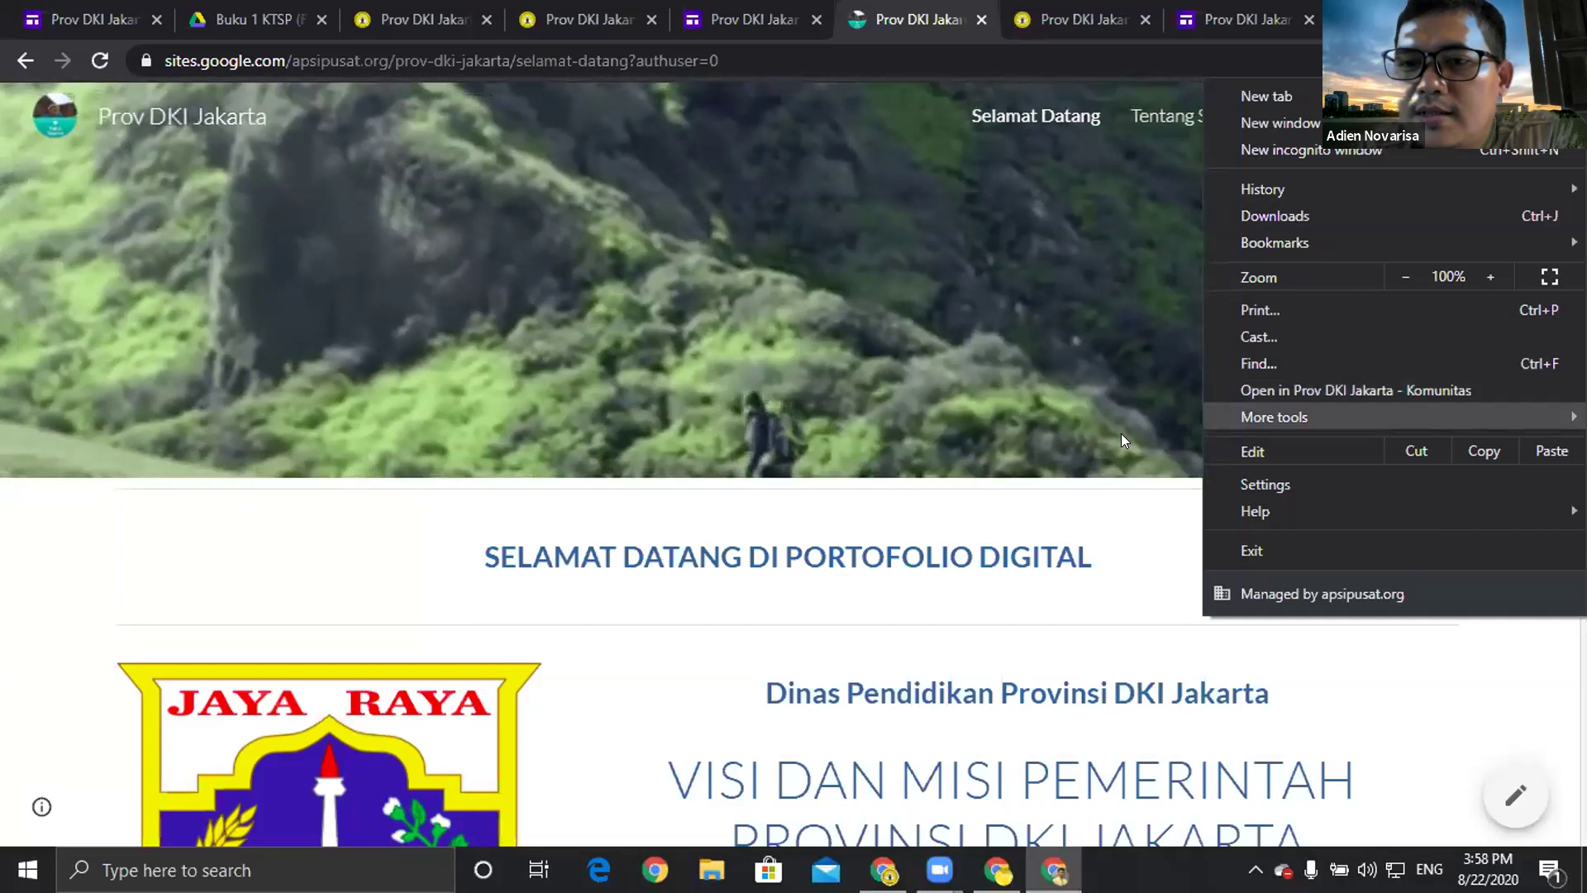
pyautogui.click(990, 444)
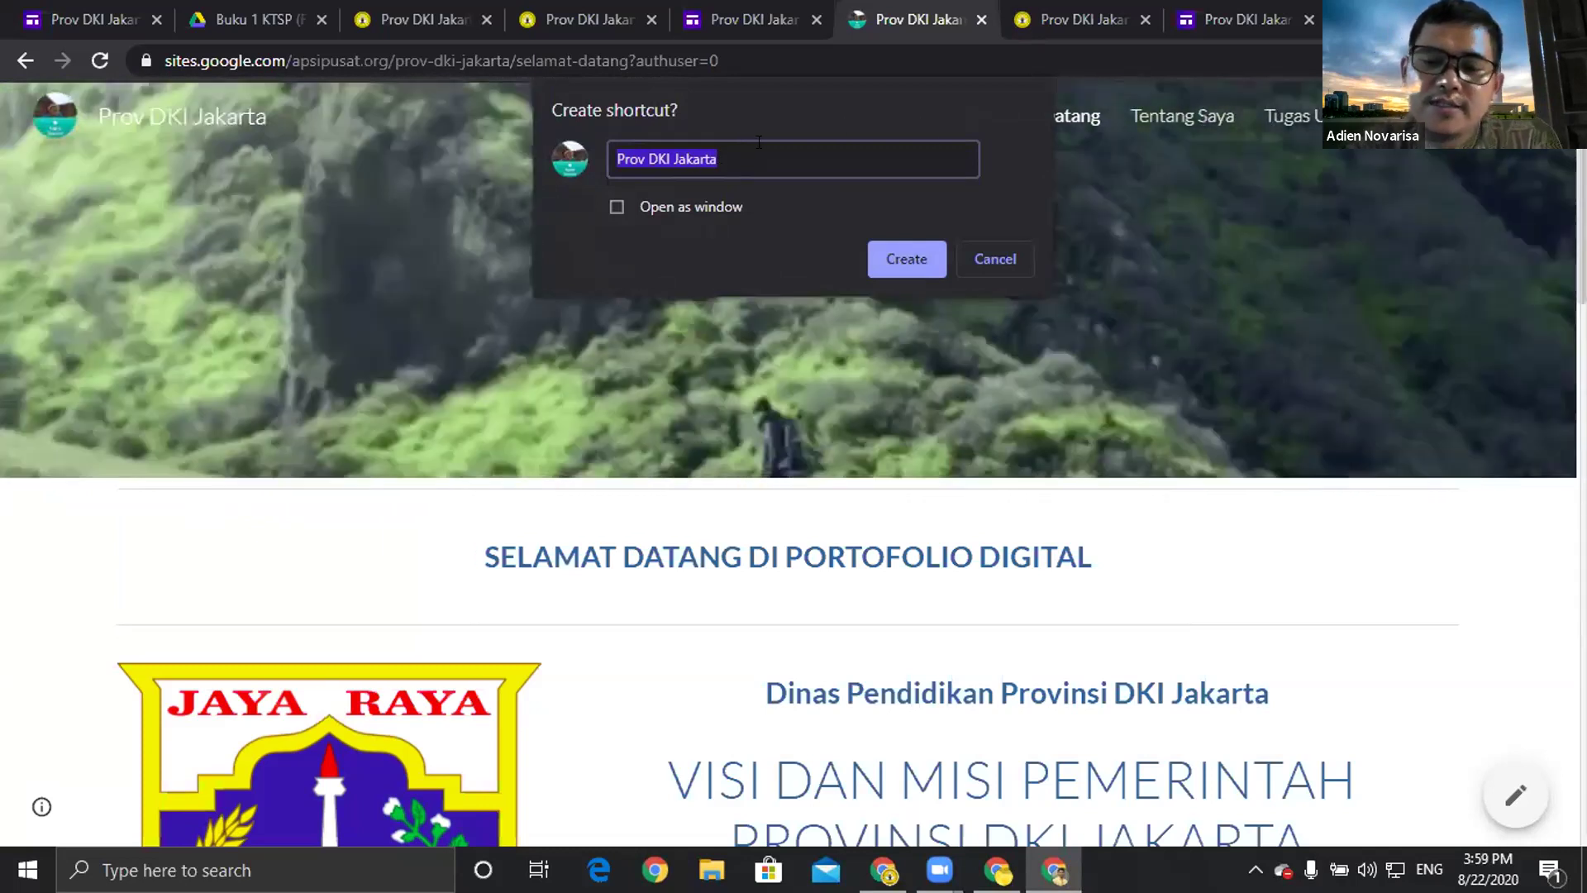
pyautogui.press('BackSpace')
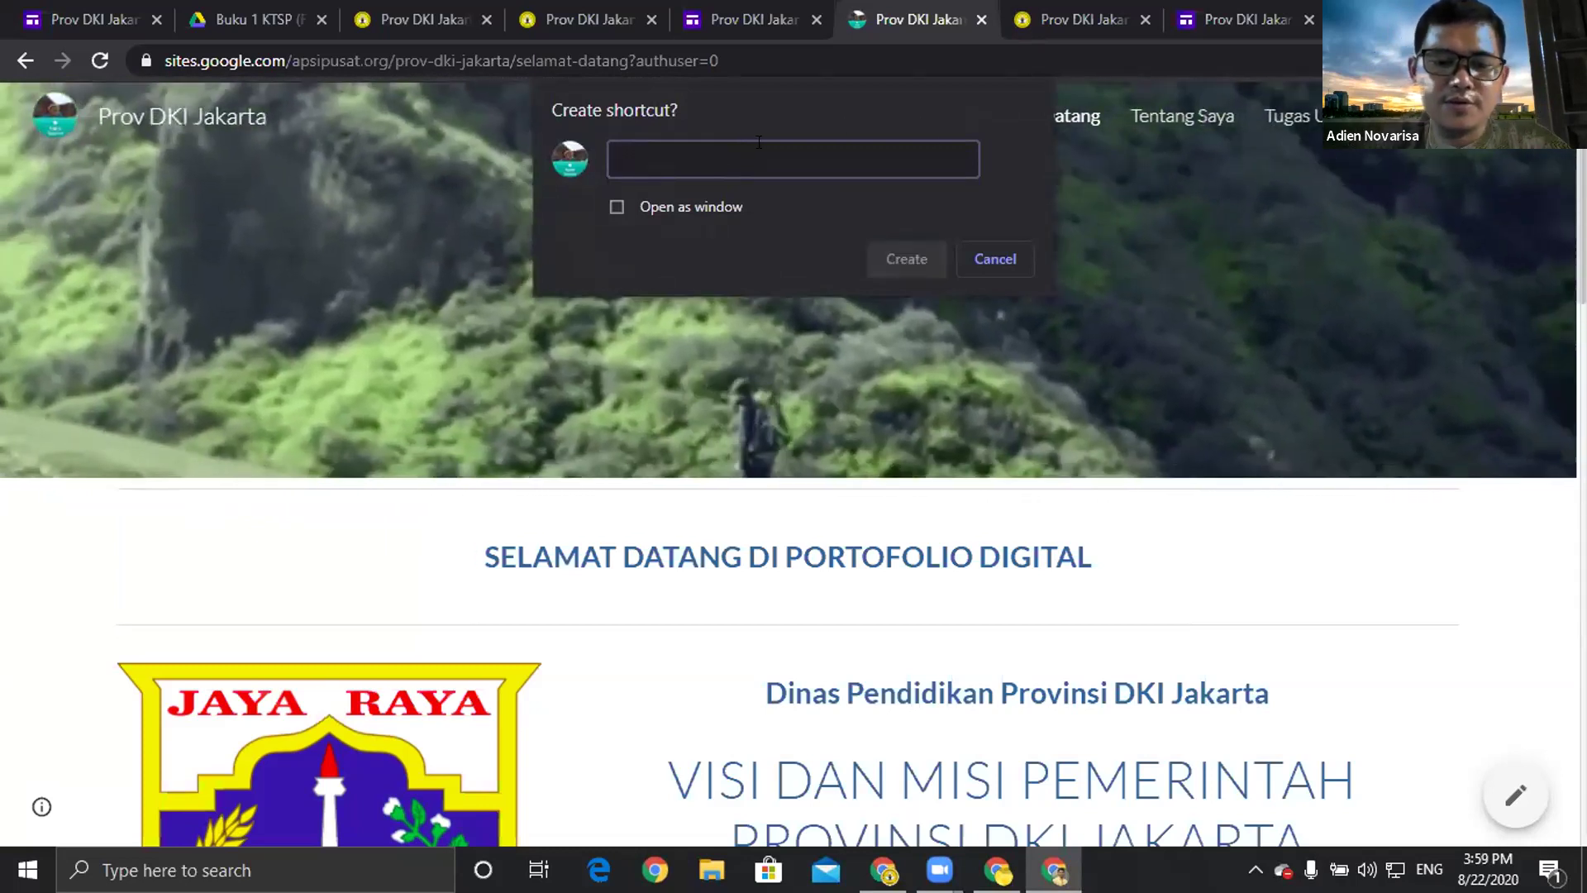
pyautogui.write('Adie')
pyautogui.write('n')
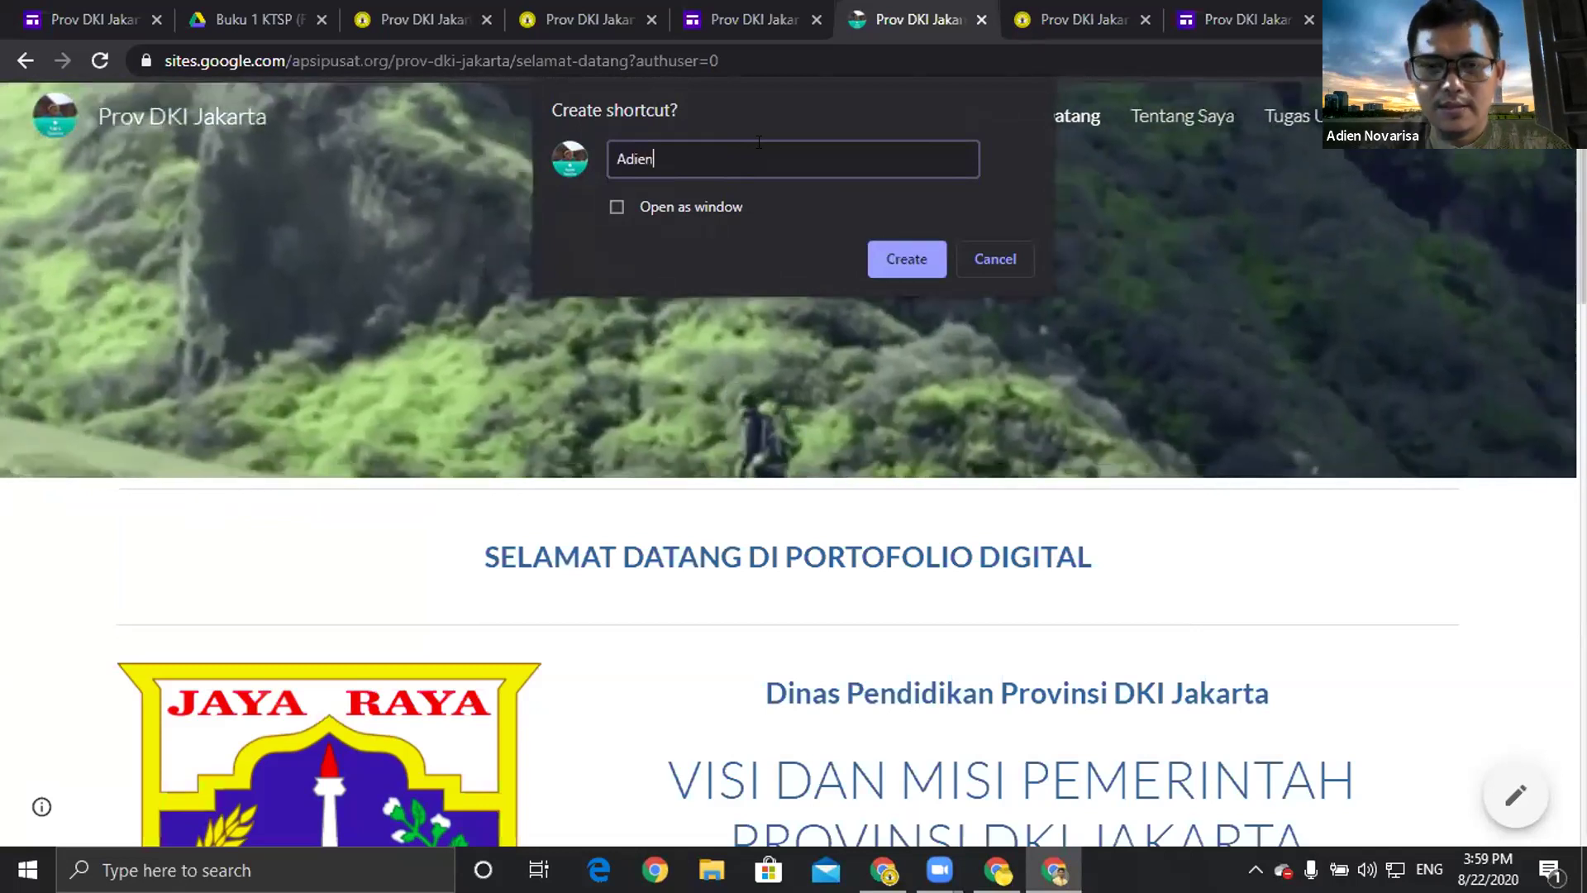
pyautogui.write(' banget')
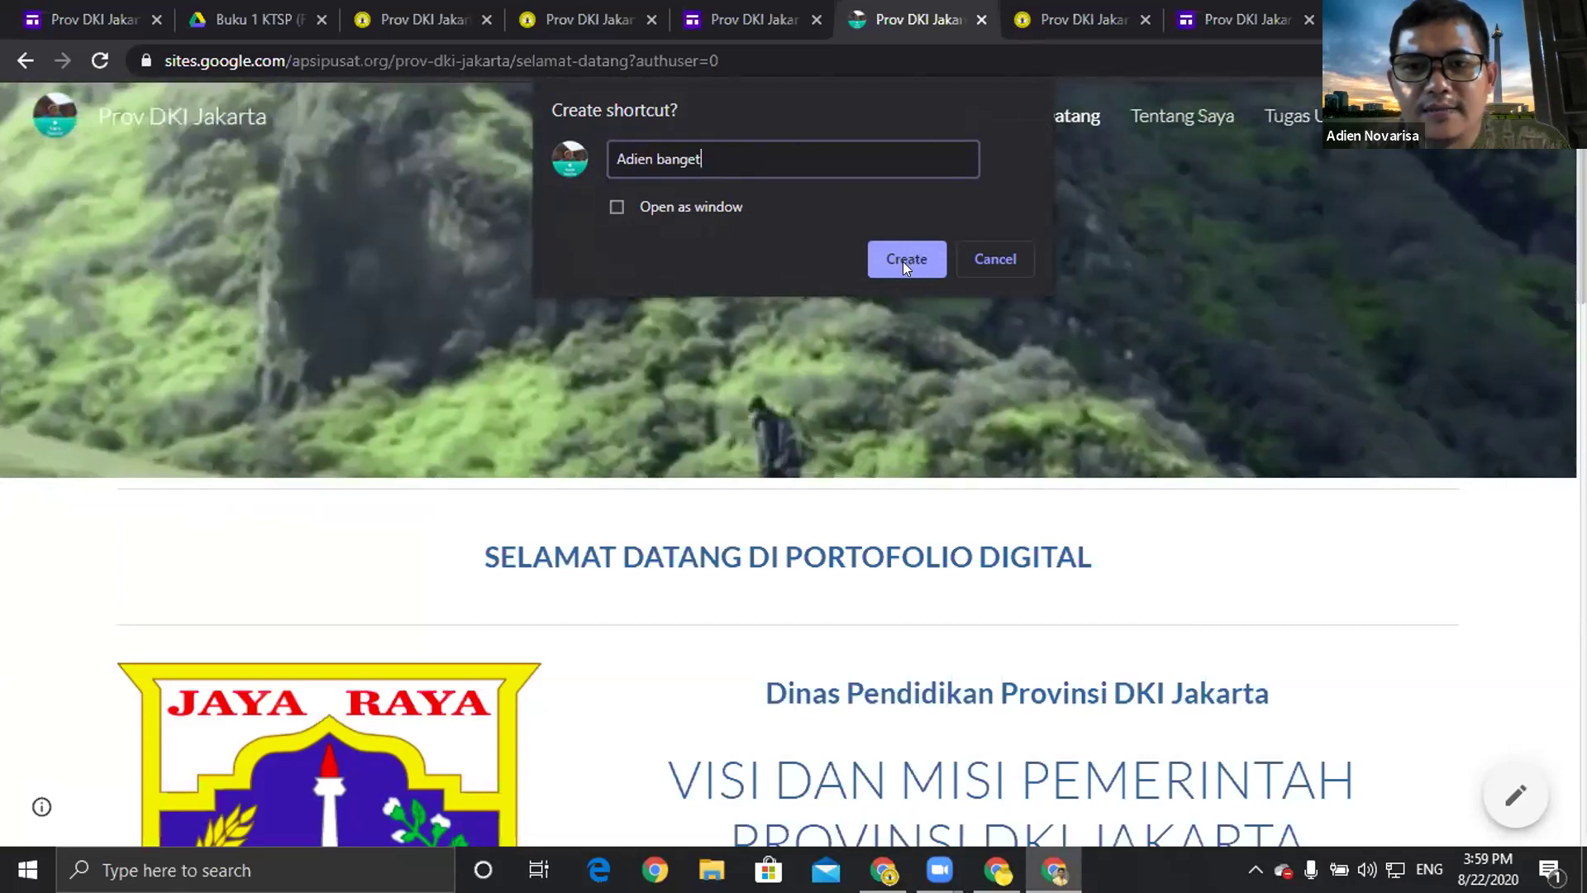
pyautogui.click(905, 260)
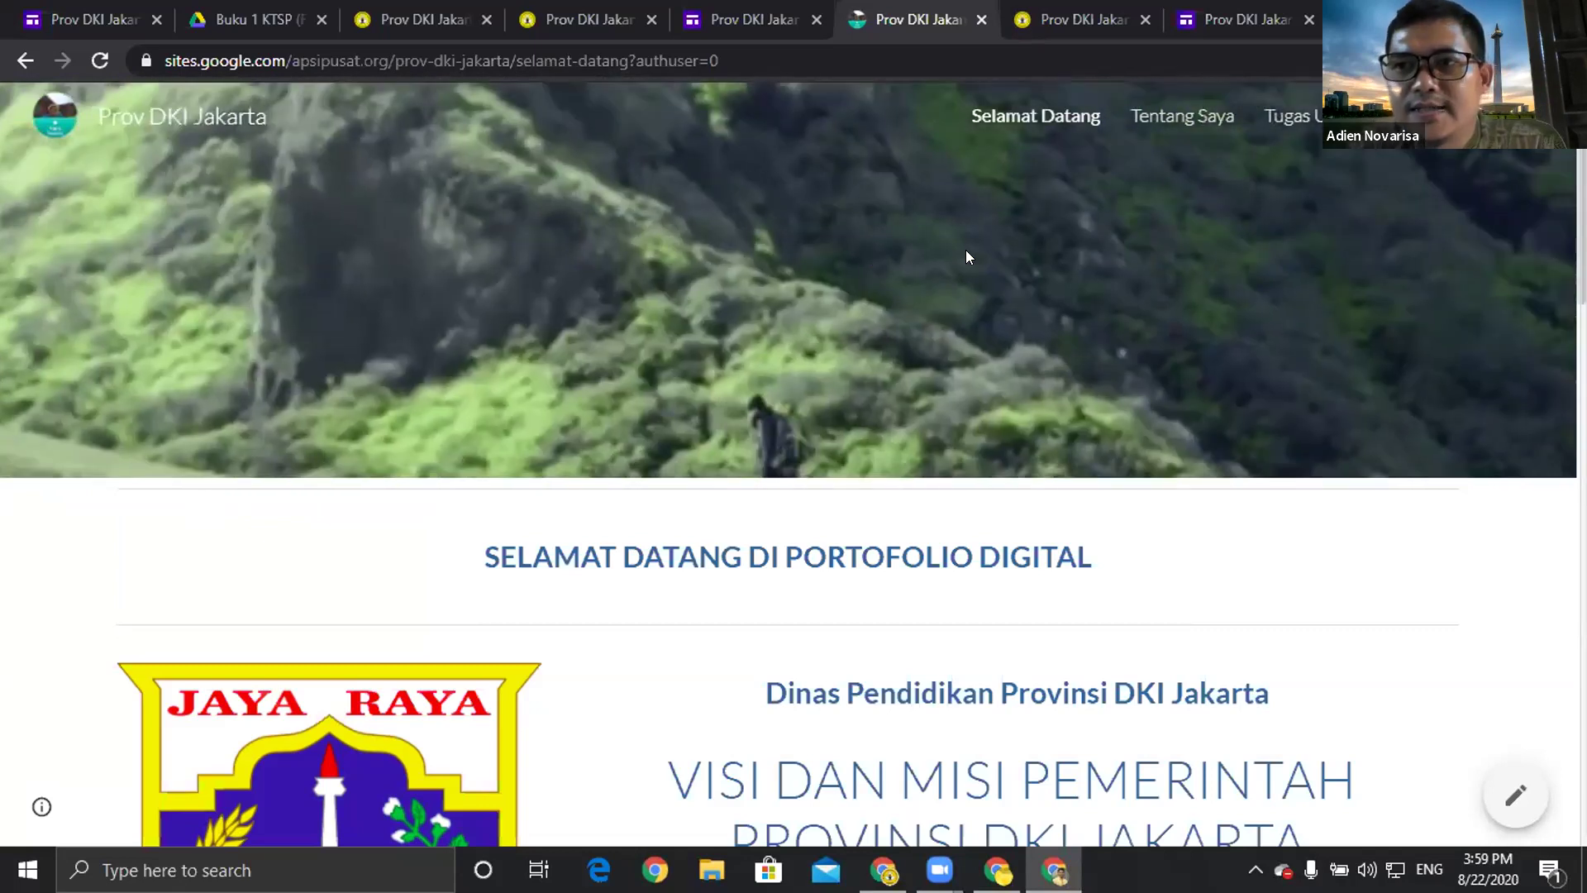
pyautogui.press('super+d')
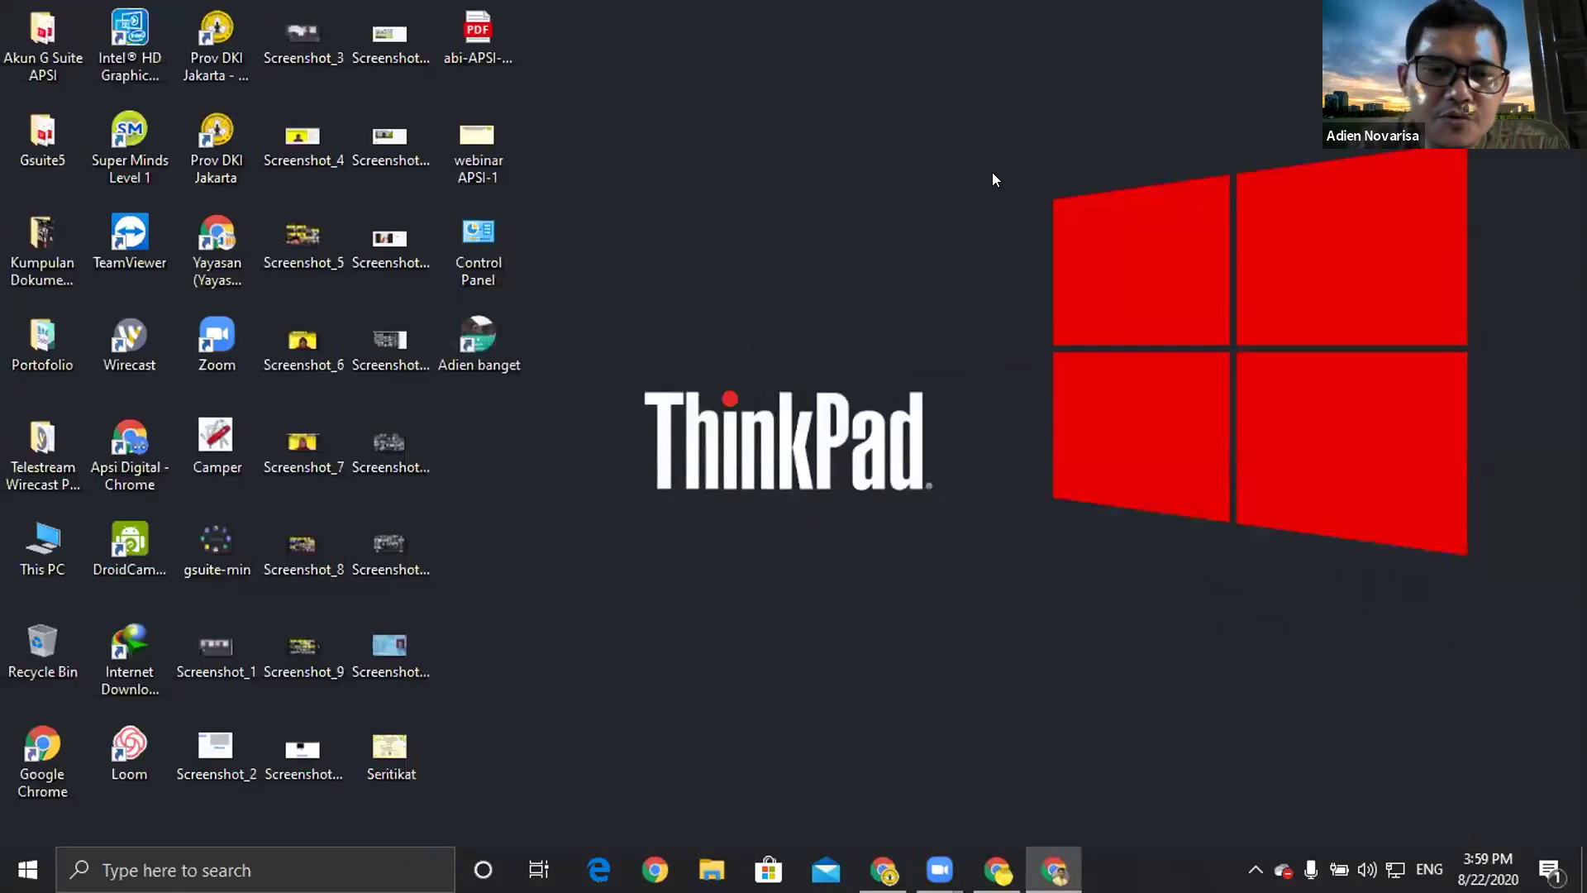
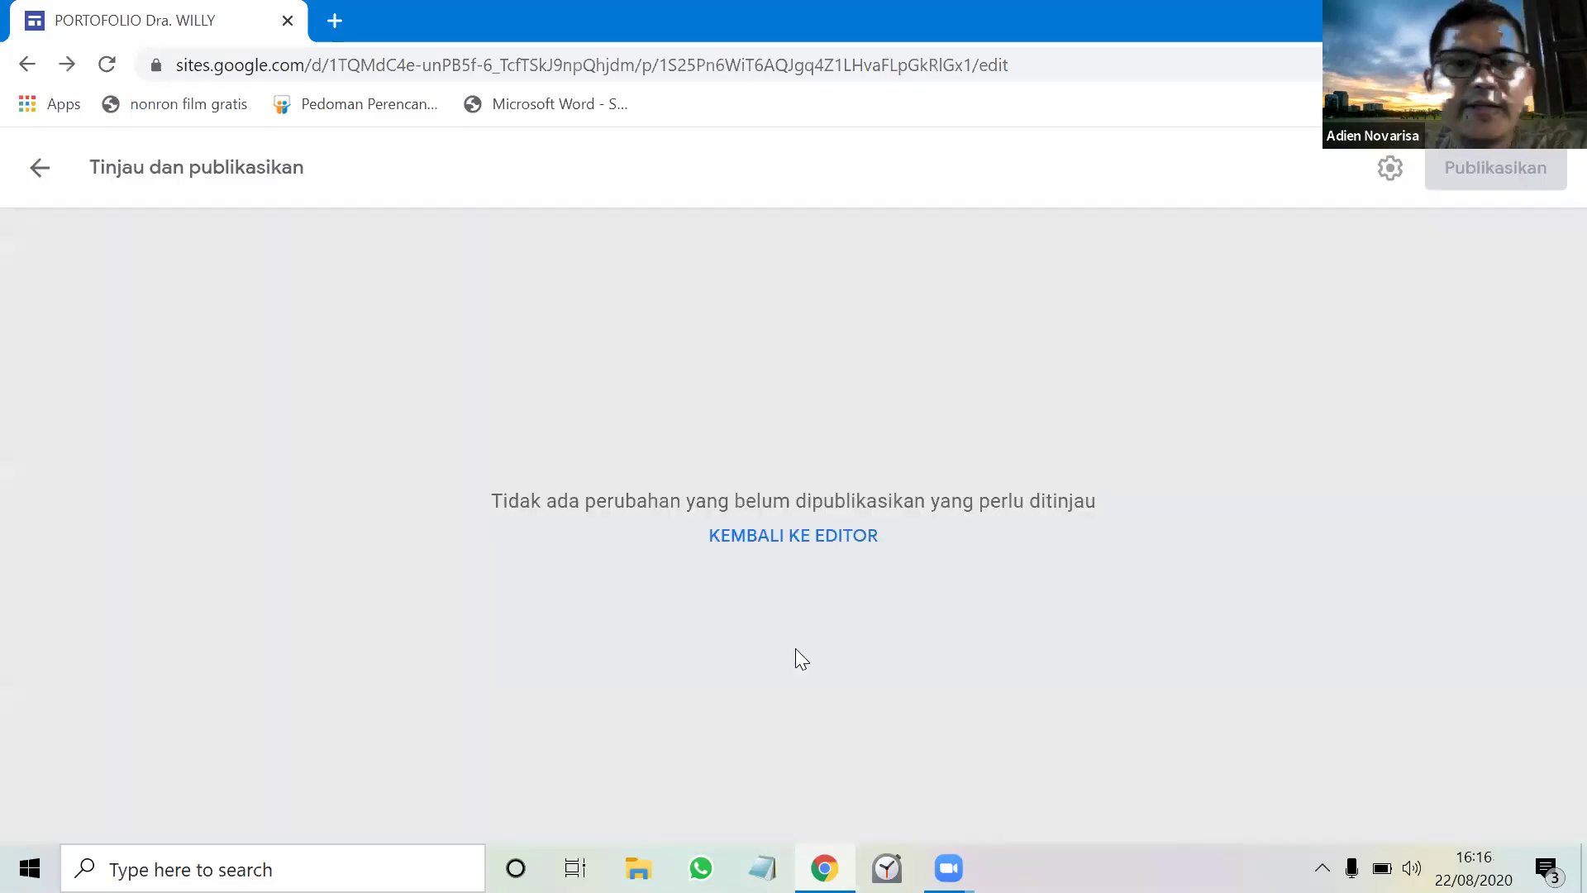
# Open the published Tentang Saya page from the site editor, then start a new blank tab.
pyautogui.click(784, 539)
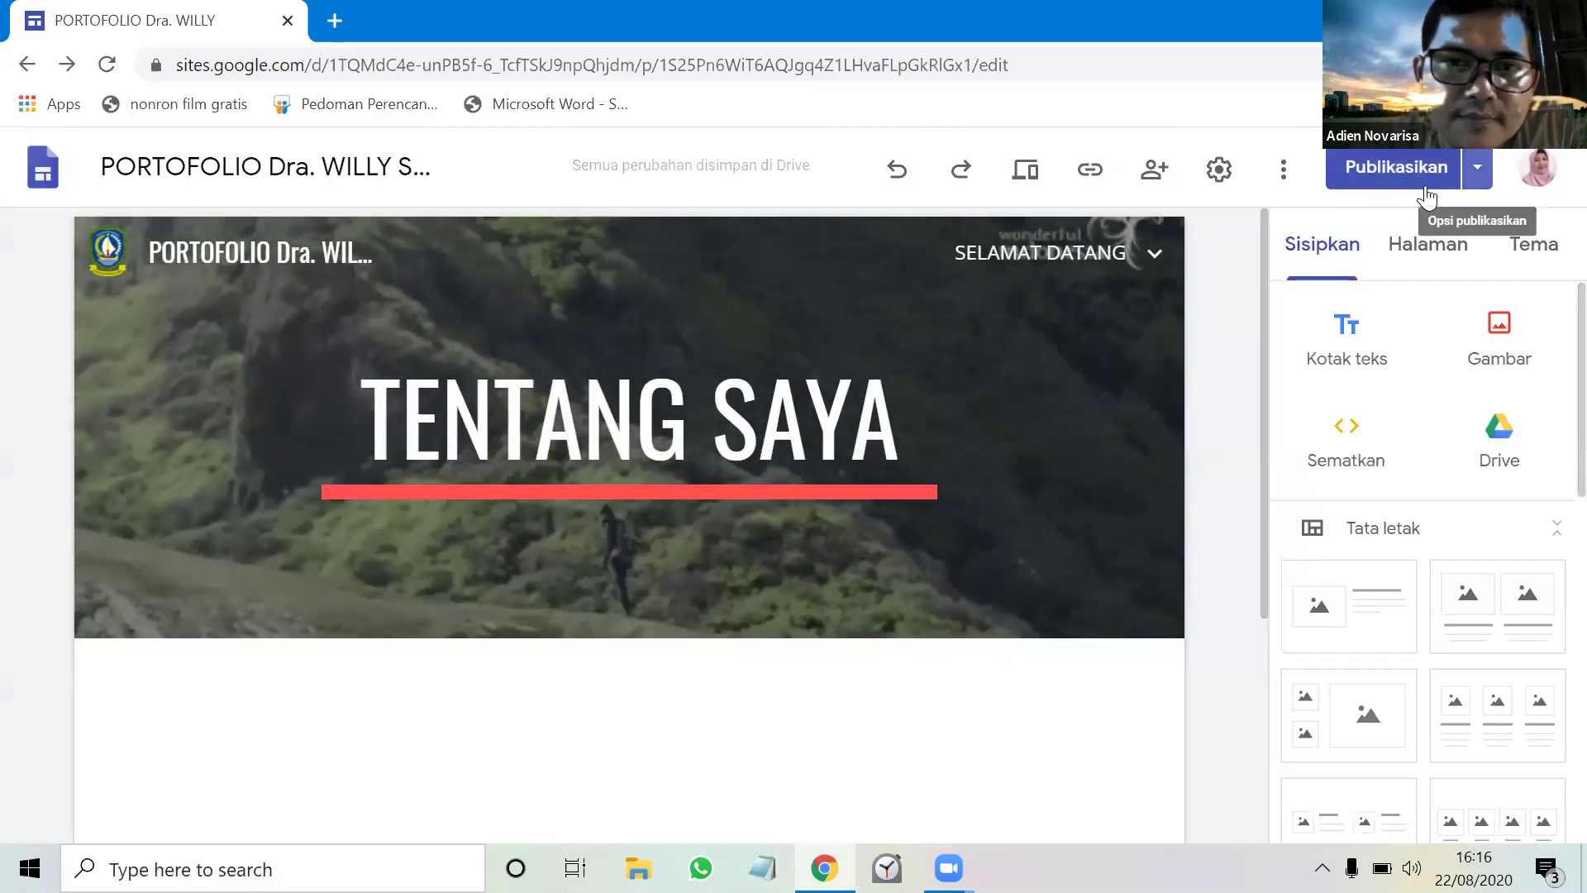
pyautogui.click(1425, 195)
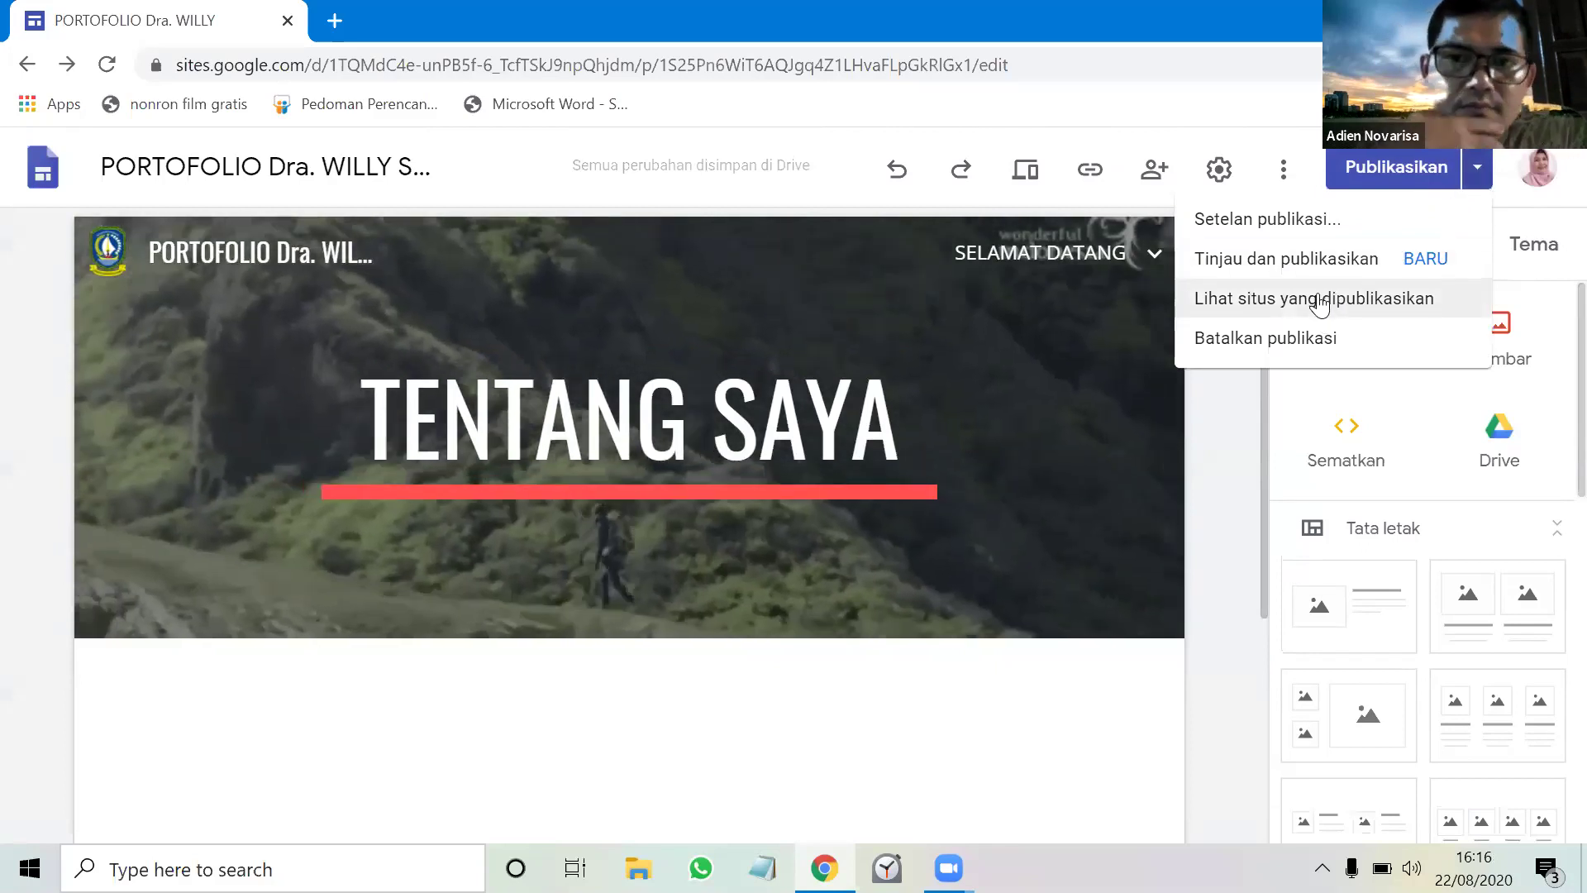
pyautogui.click(1321, 300)
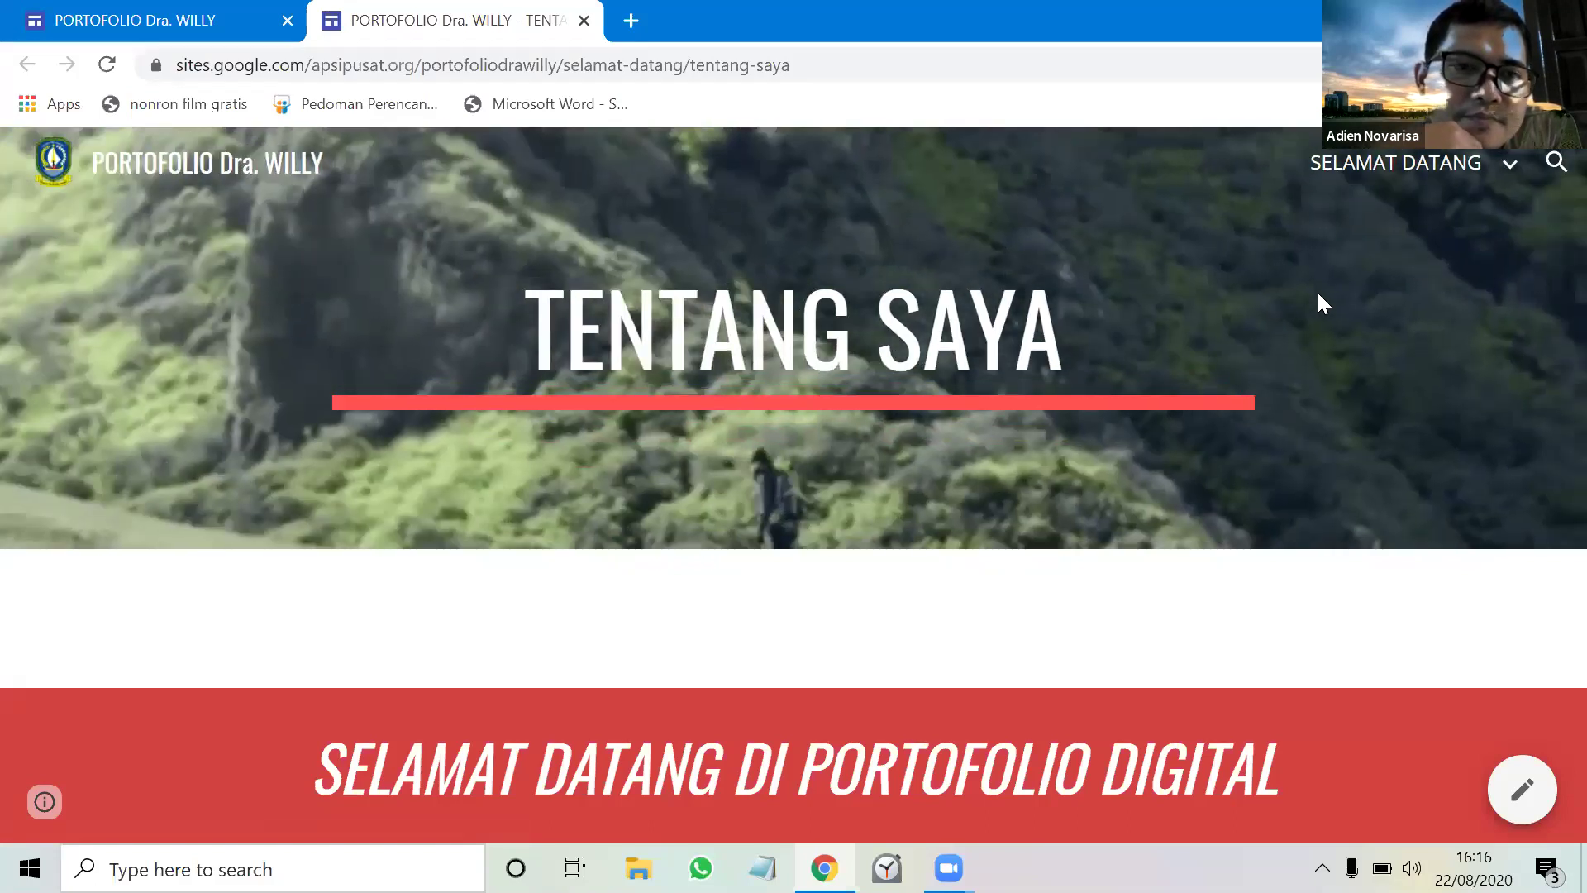
pyautogui.moveTo(1510, 163)
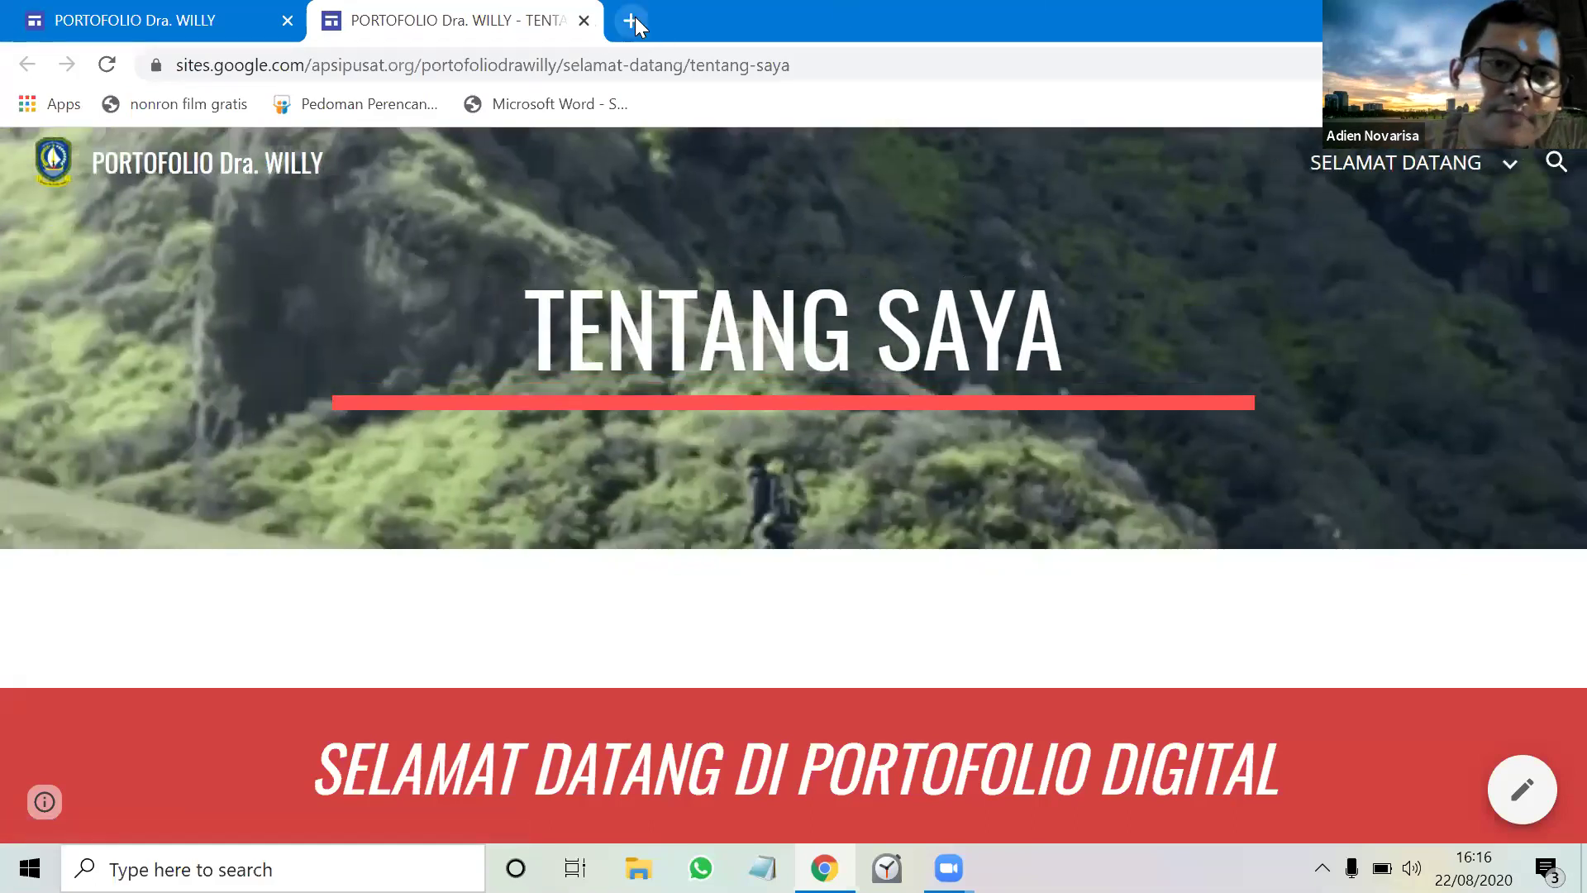
pyautogui.click(633, 21)
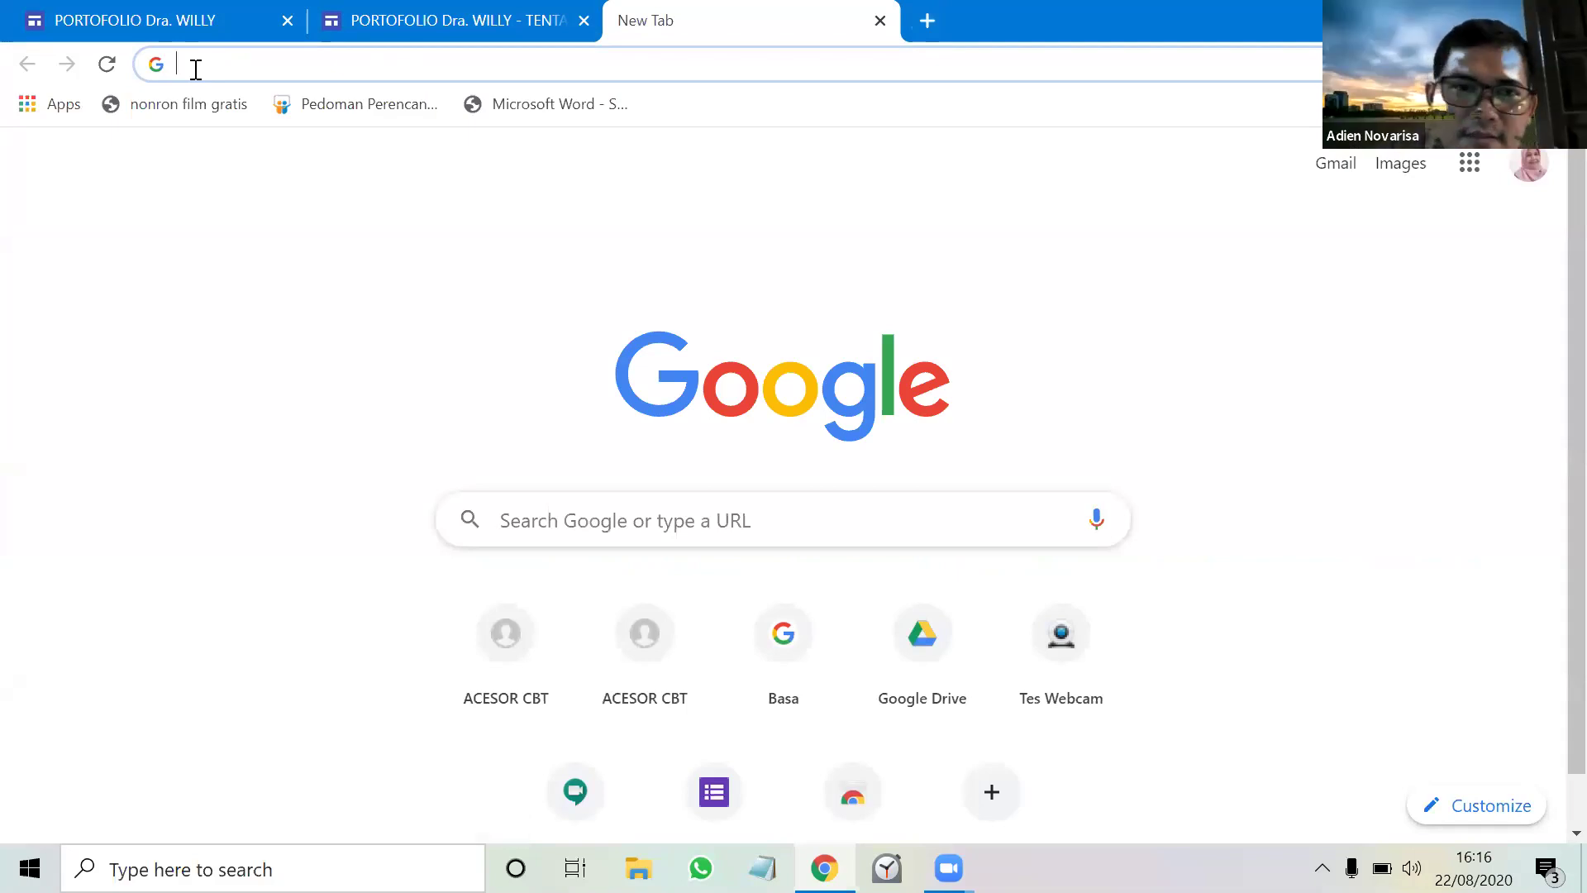
# Search Google for 'bitly' and go to the Bitly sign-in page.
pyautogui.write('bitlyh')
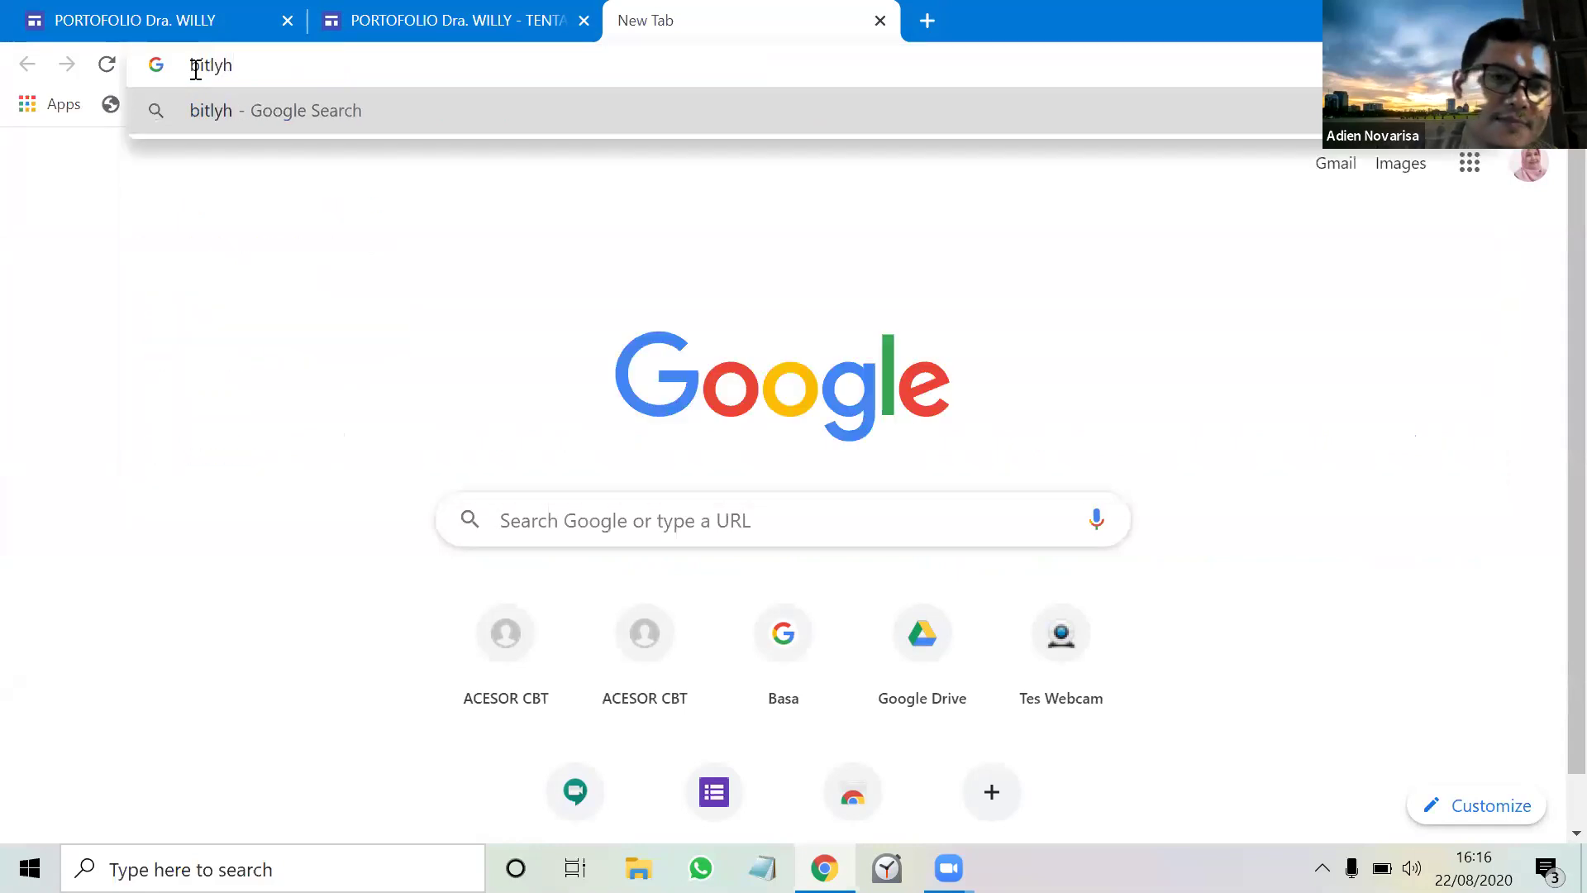
pyautogui.press('BackSpace')
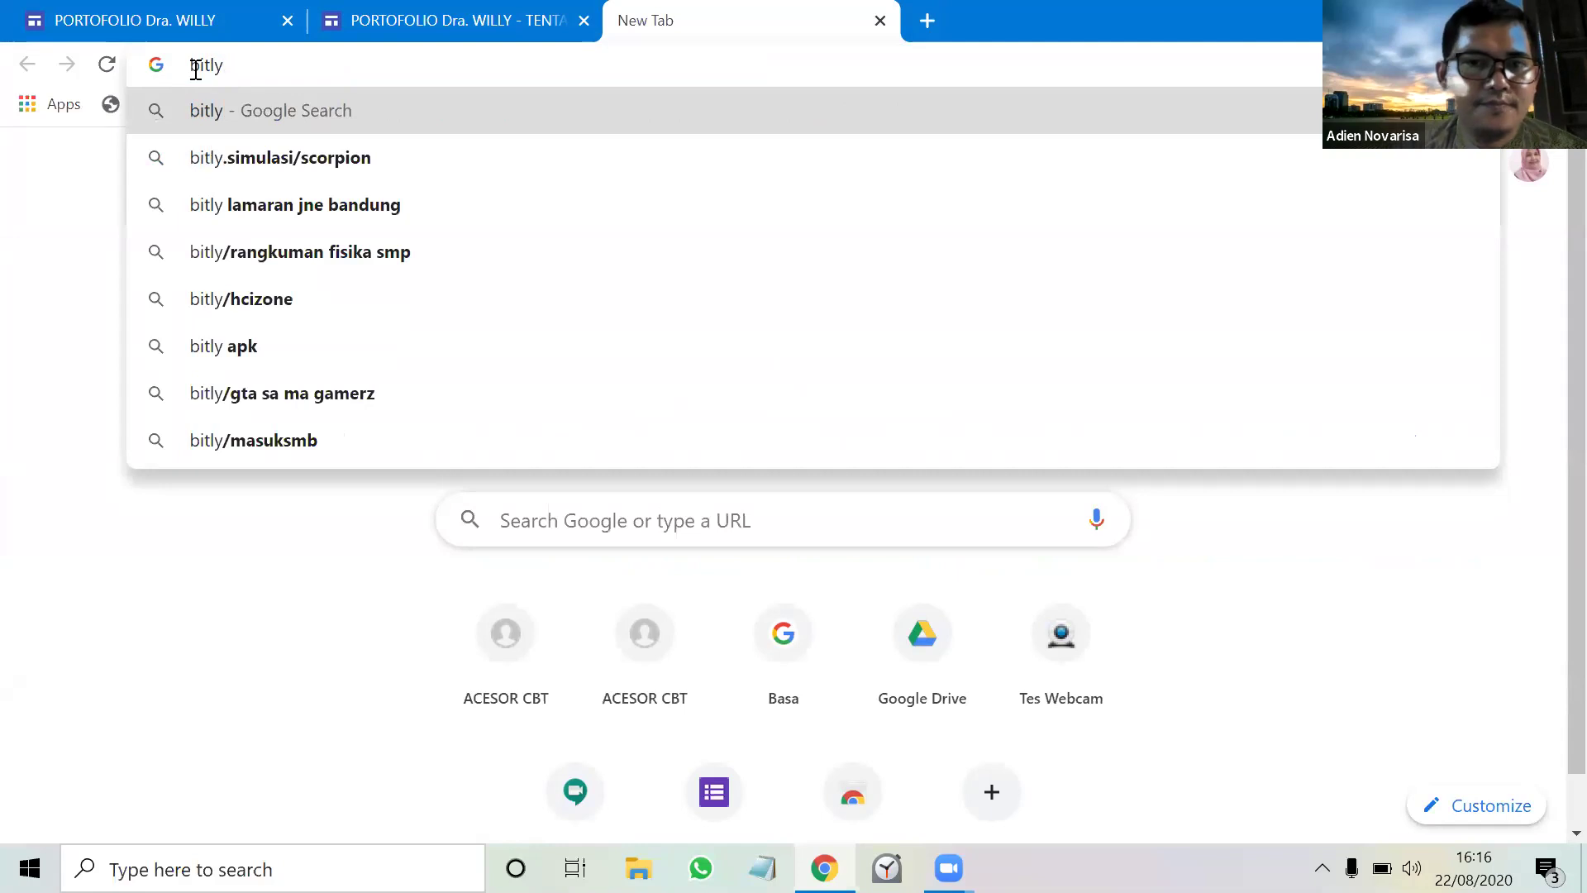
pyautogui.press('Return')
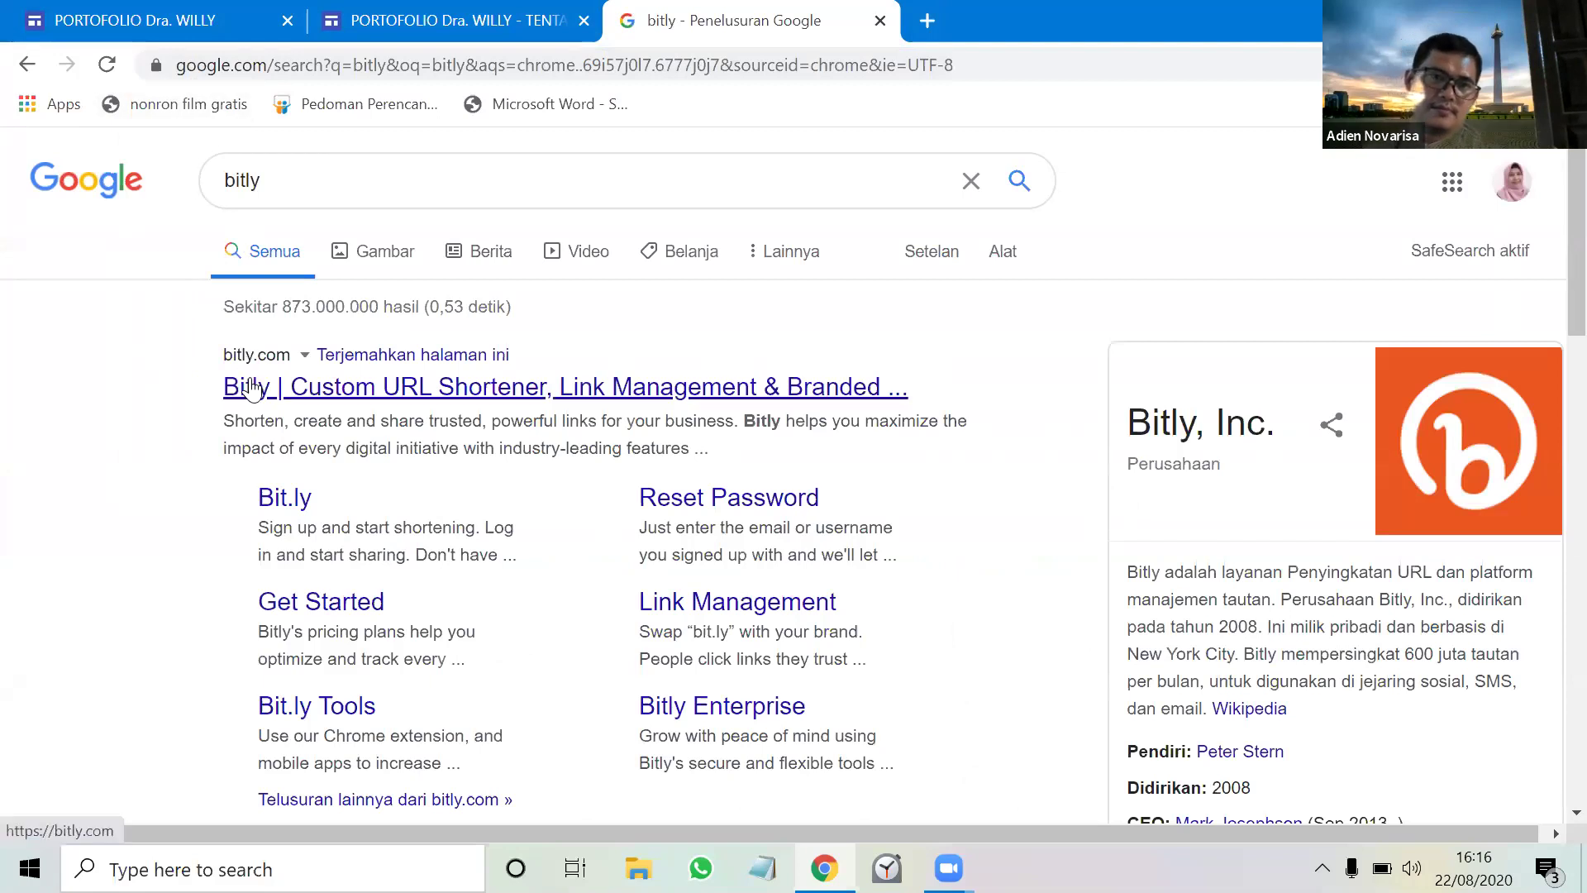
pyautogui.click(280, 509)
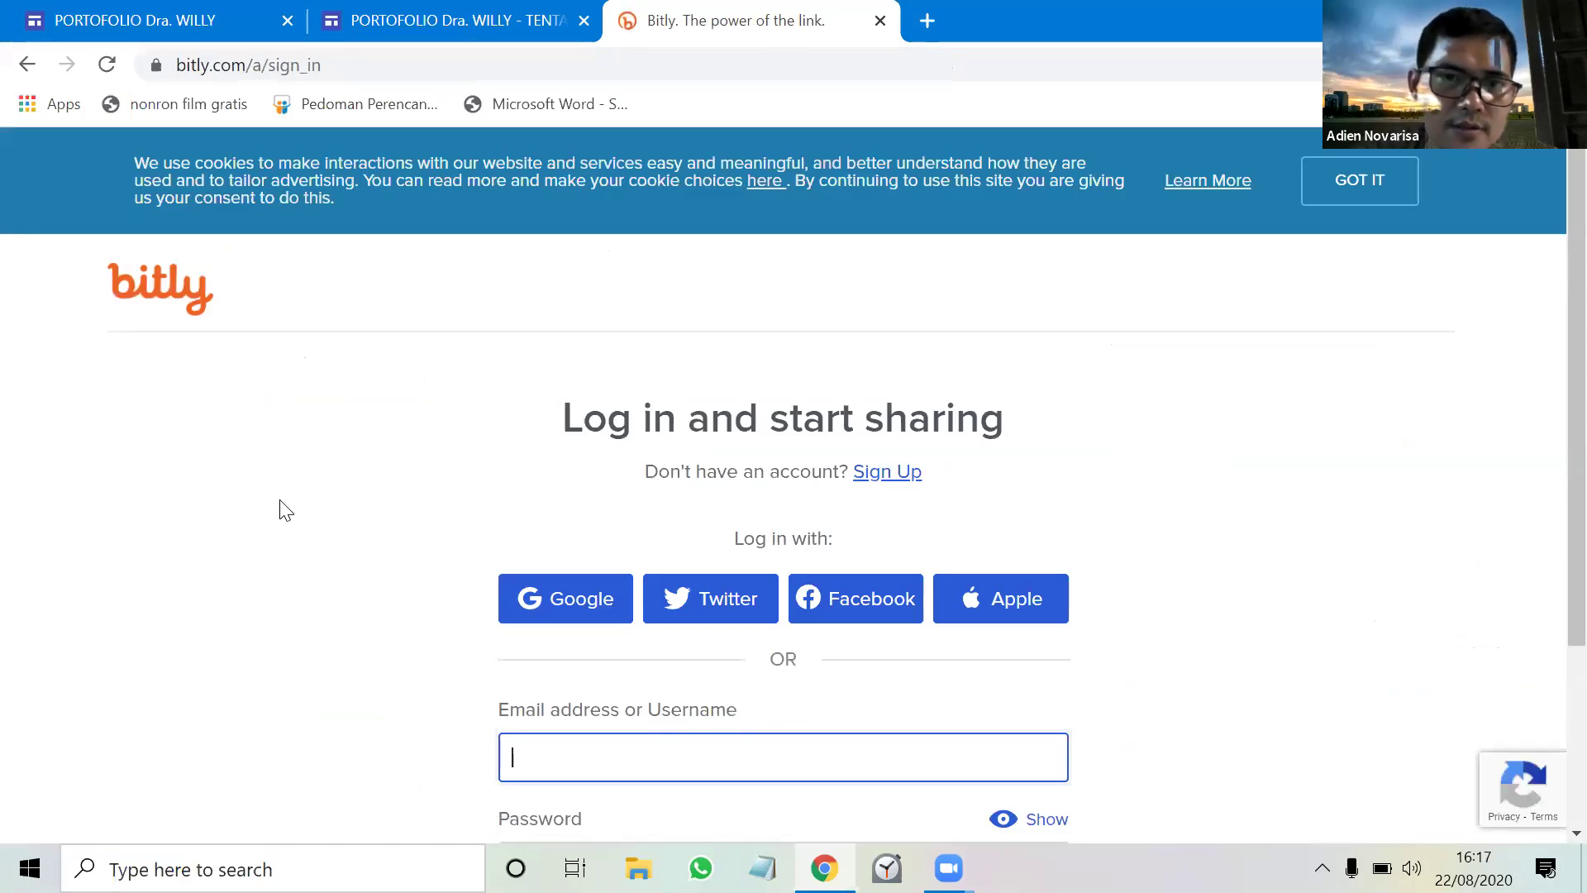
# Sign in to Bitly with the Google account.
pyautogui.click(545, 604)
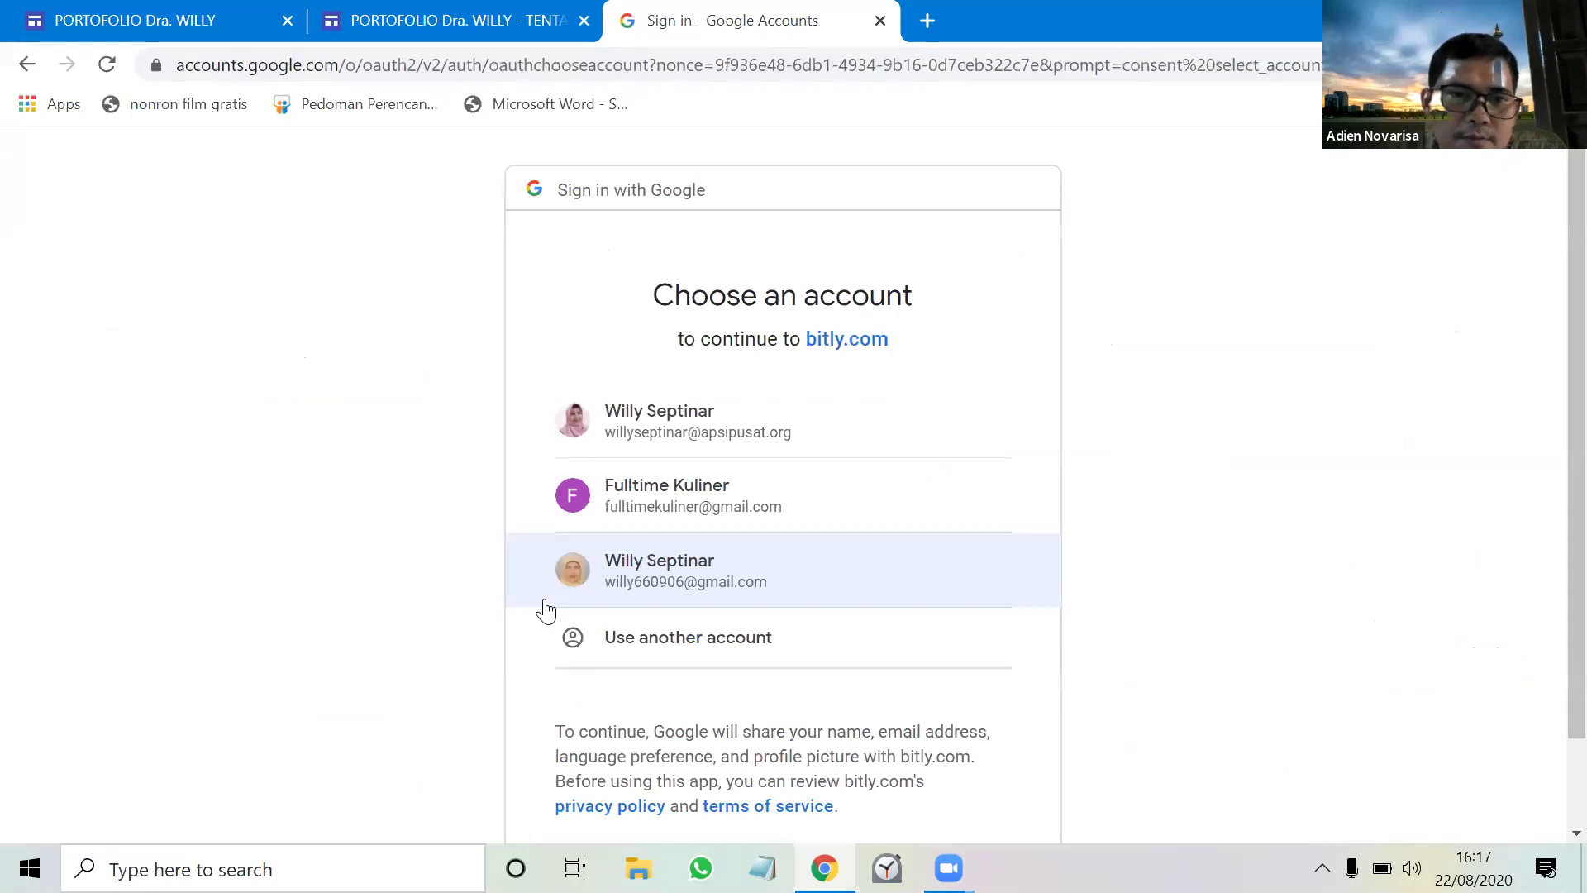
pyautogui.click(638, 421)
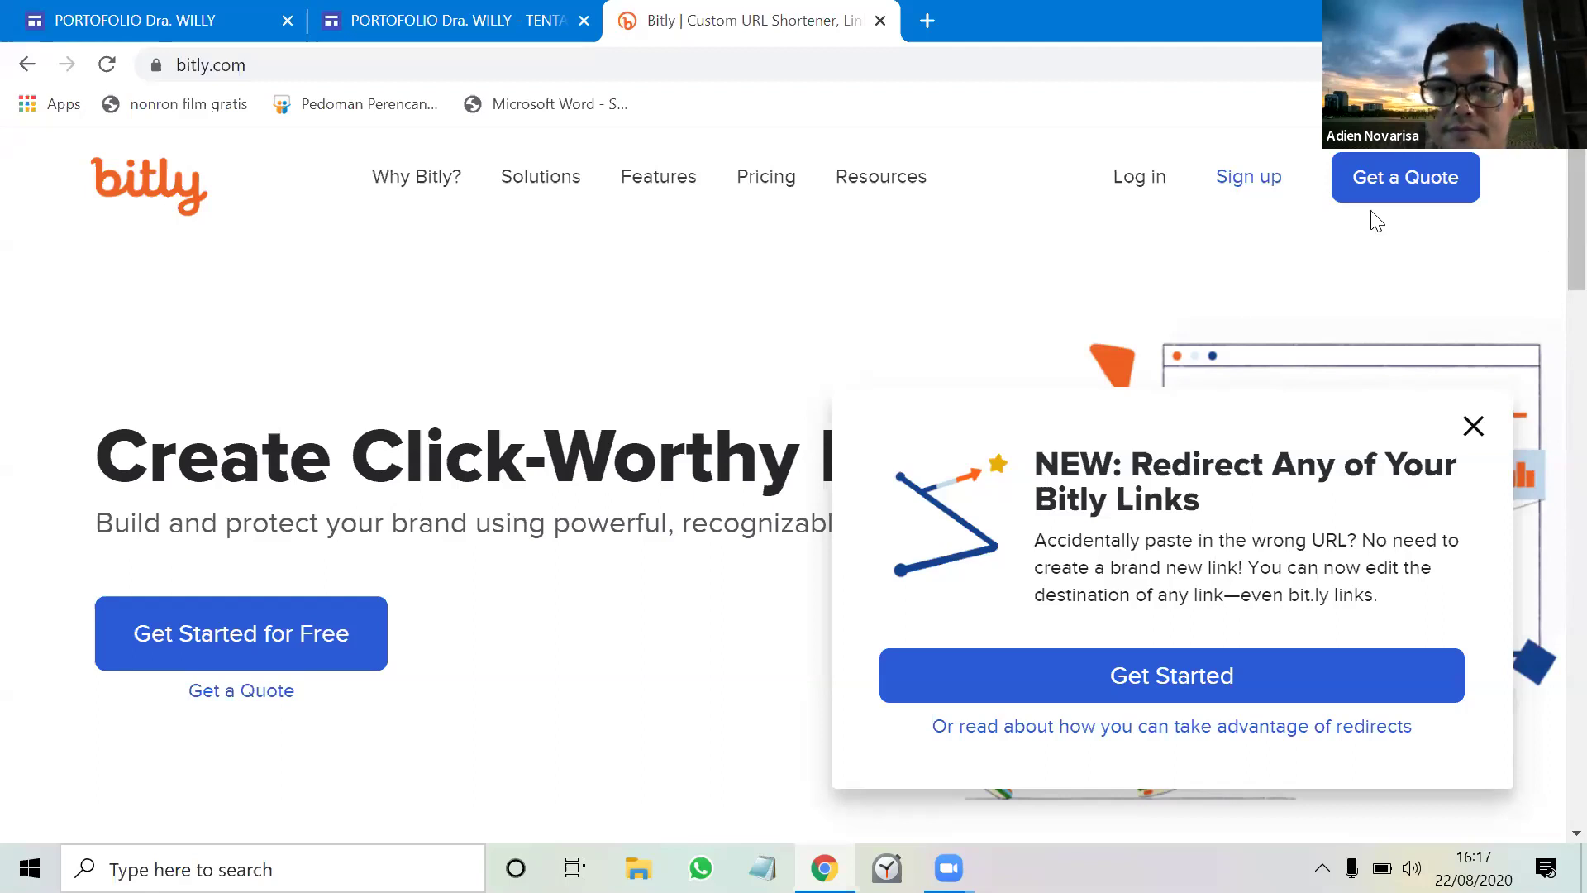
pyautogui.press('Tab')
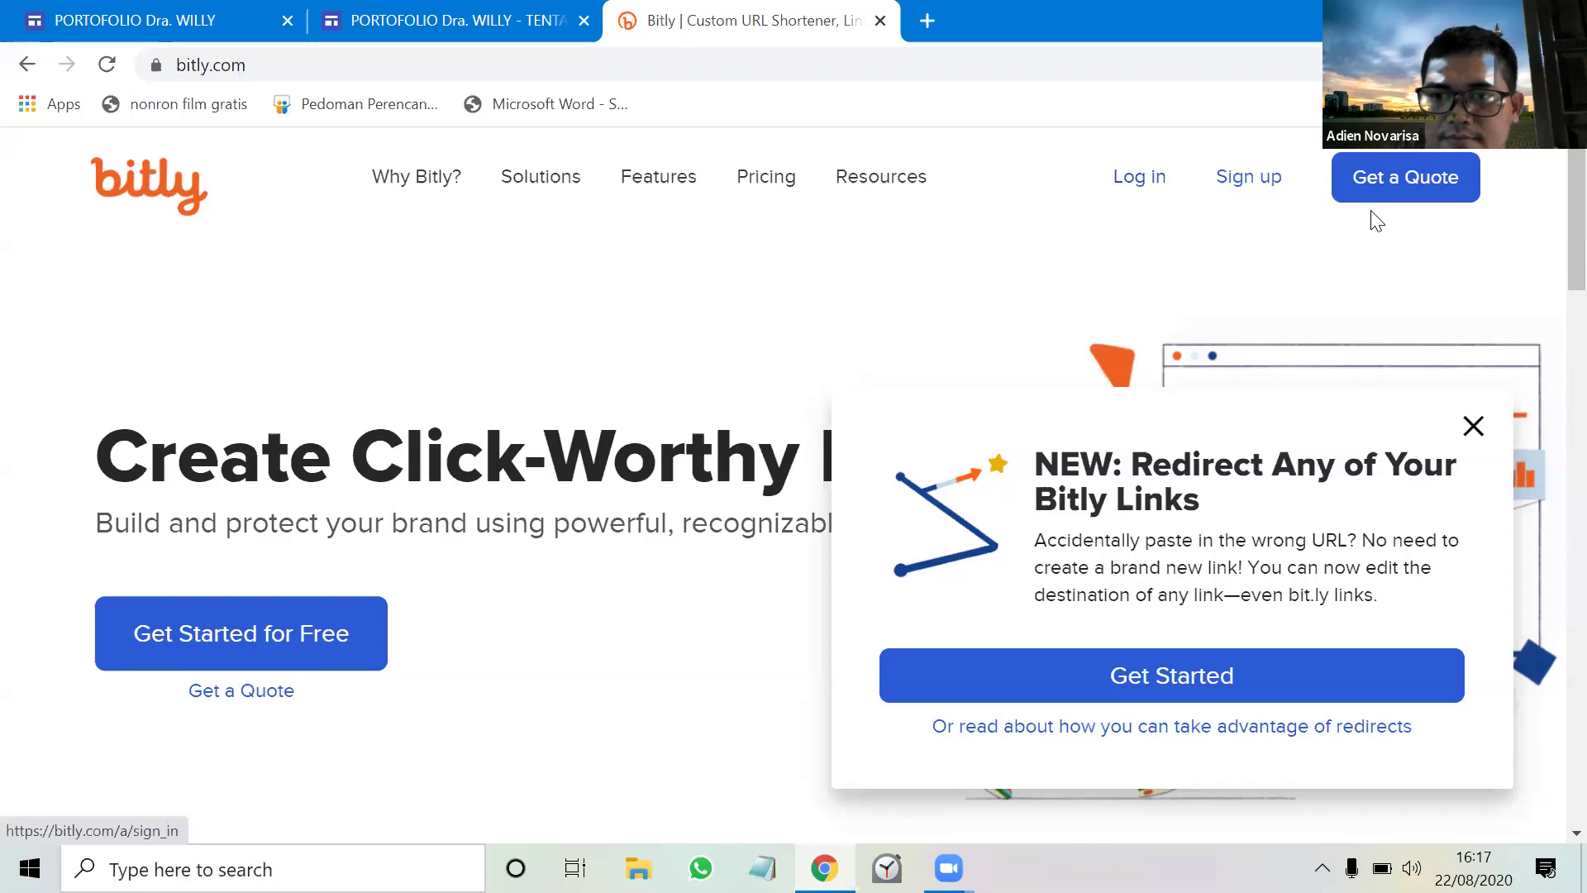
pyautogui.press('Return')
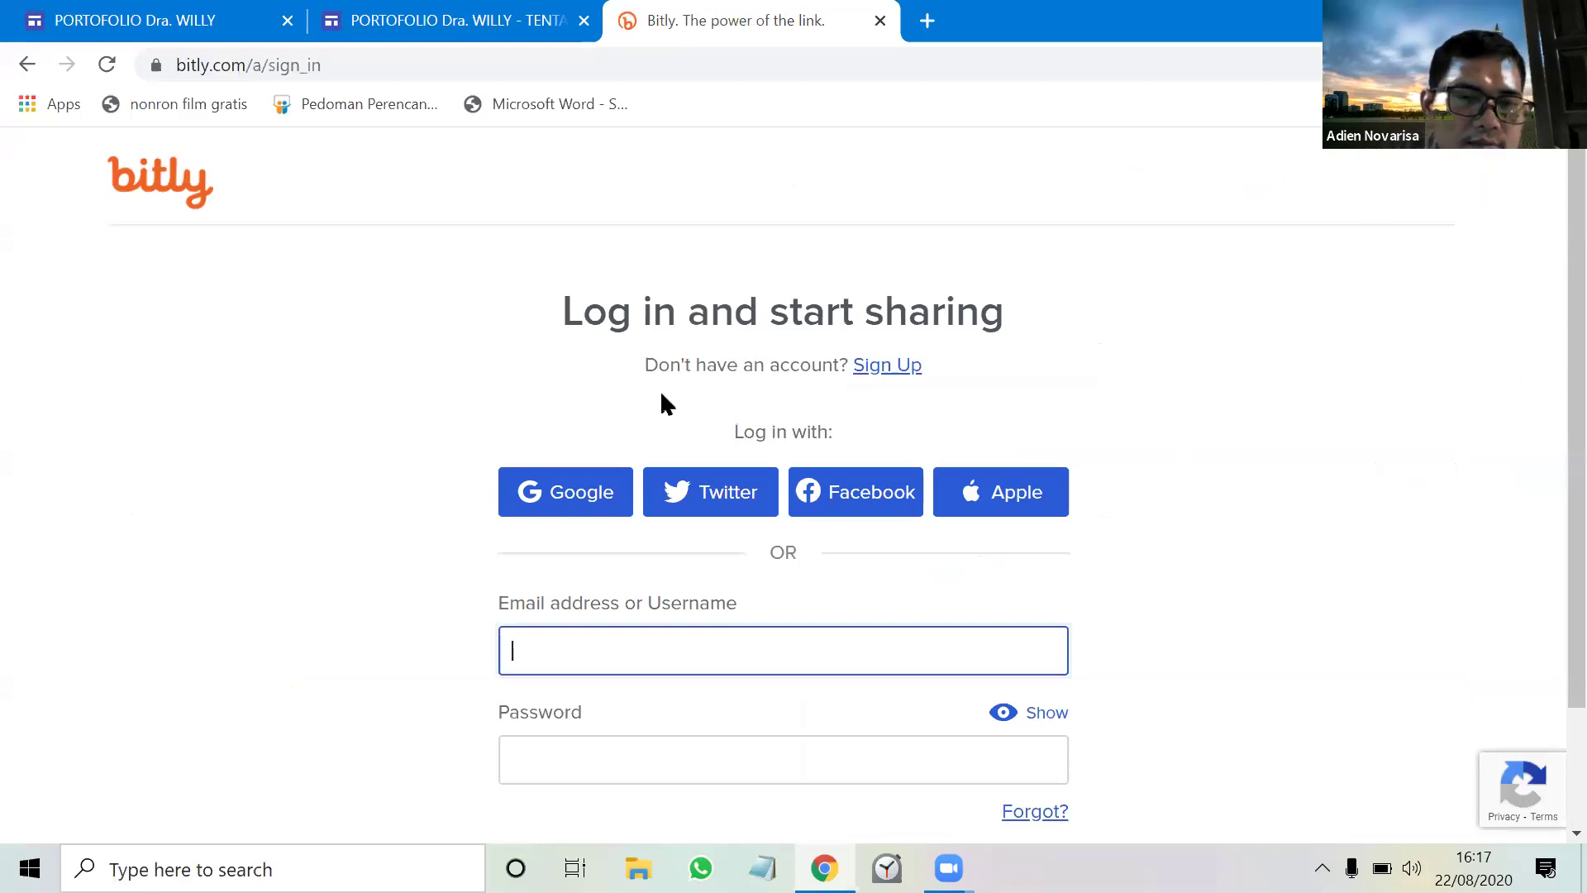
pyautogui.click(551, 496)
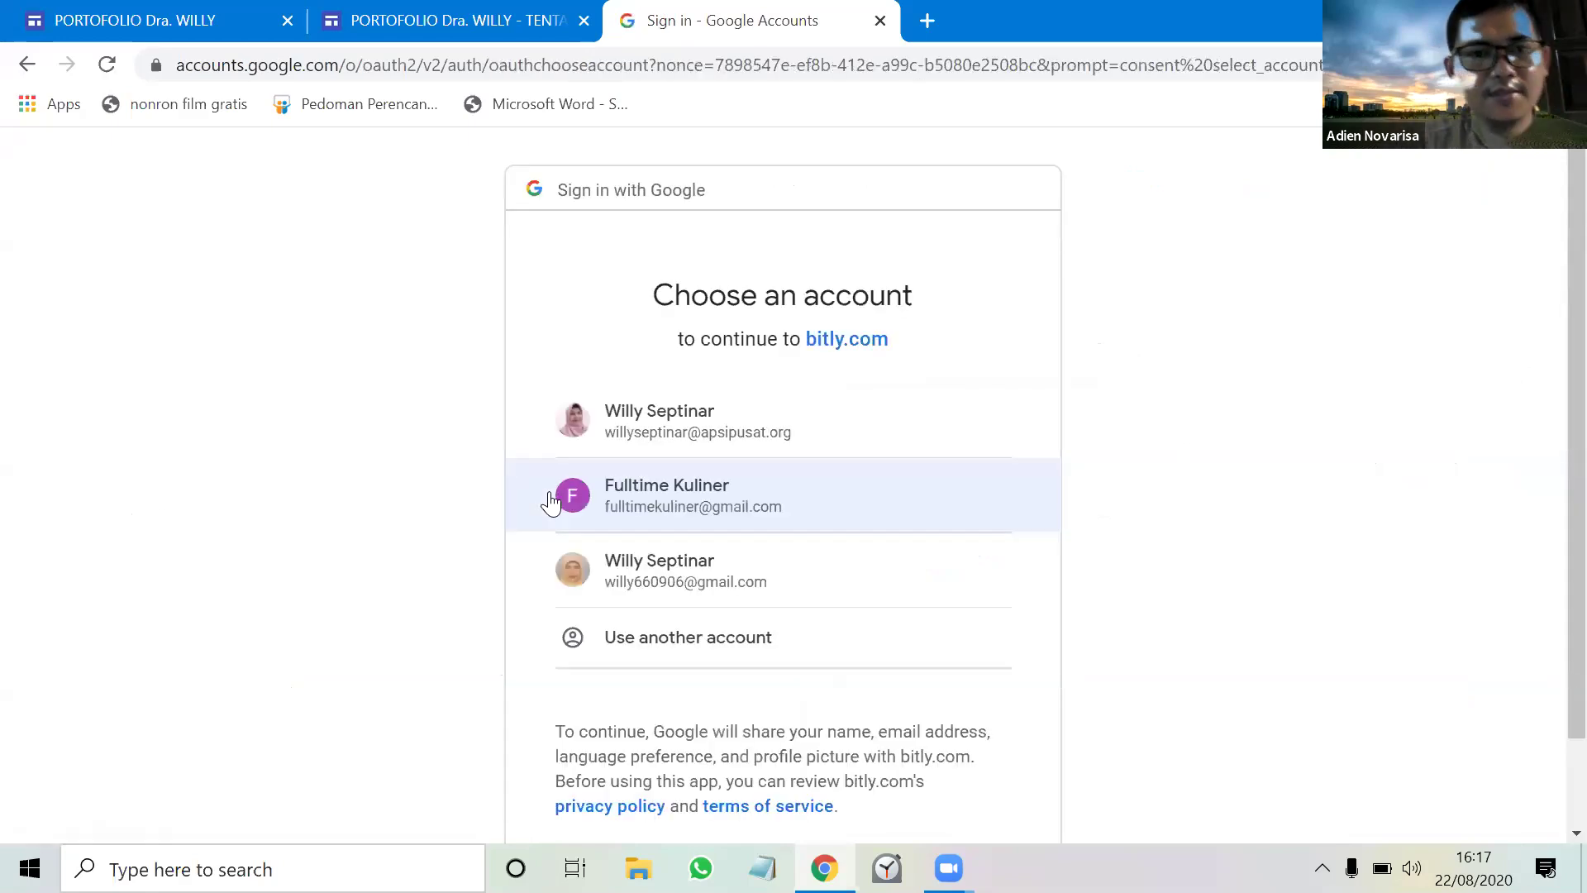
pyautogui.click(574, 425)
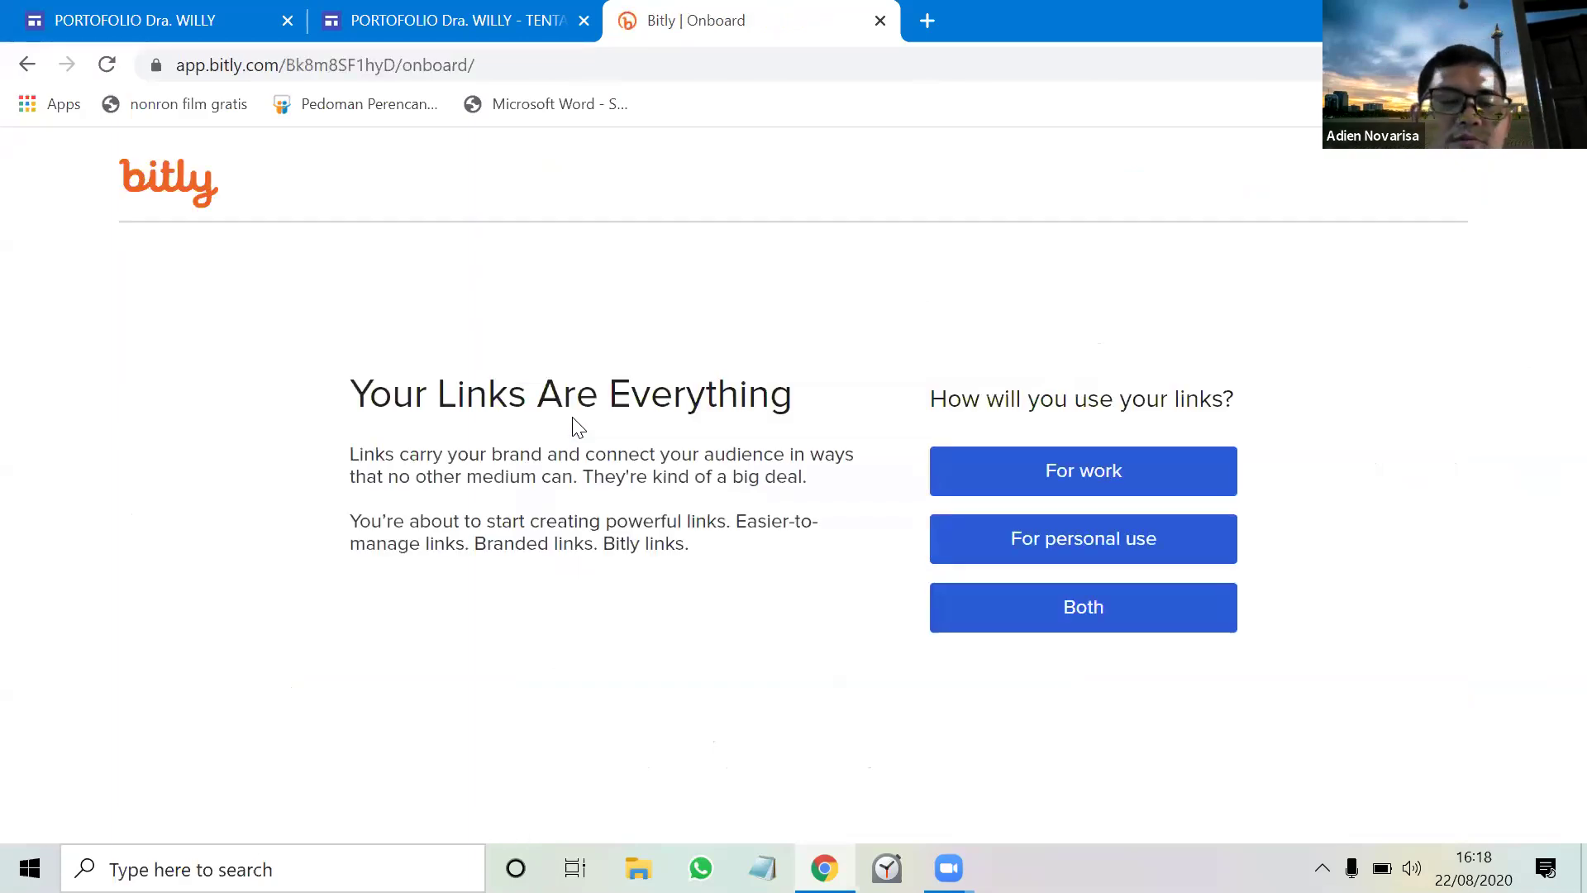
# Choose 'For personal use' and skip the remaining onboarding questions.
pyautogui.click(1062, 550)
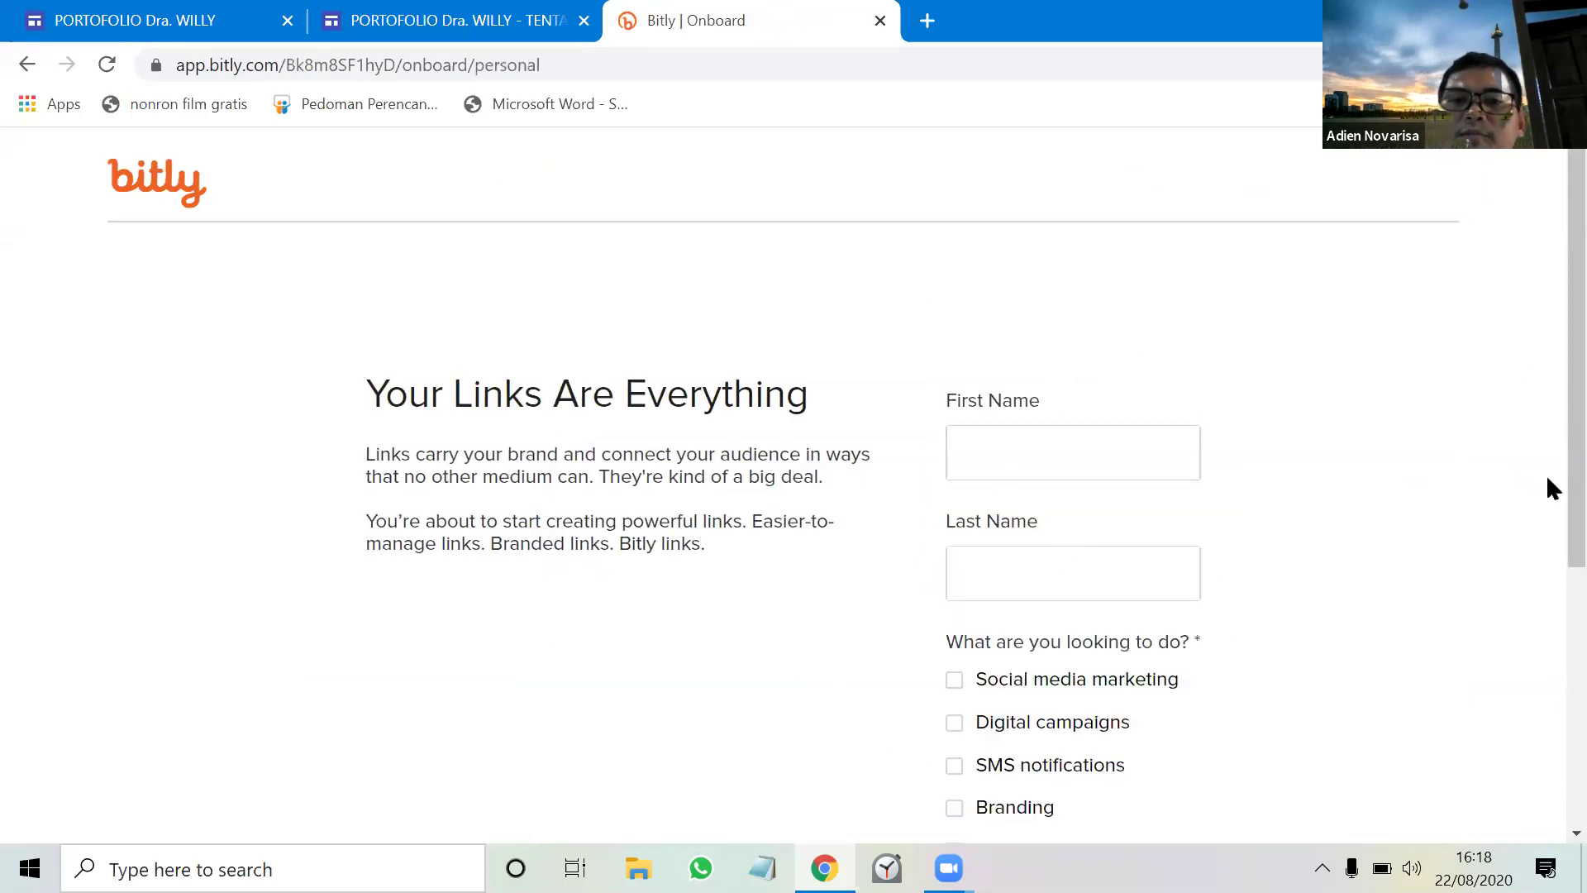
pyautogui.moveTo(1548, 486); pyautogui.dragTo(1548, 698)
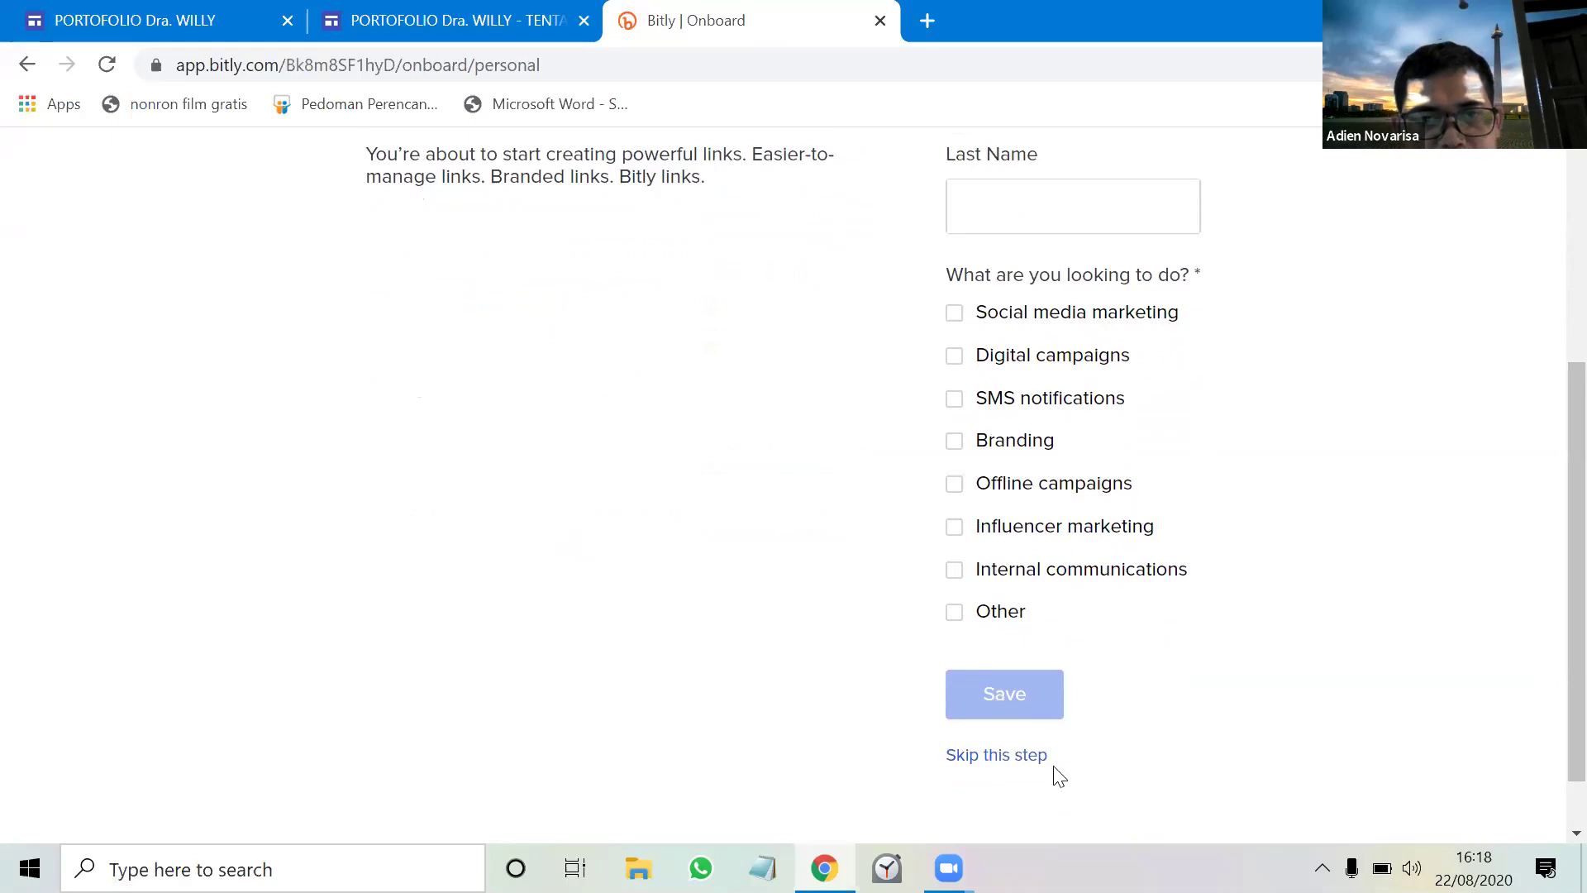
pyautogui.click(991, 757)
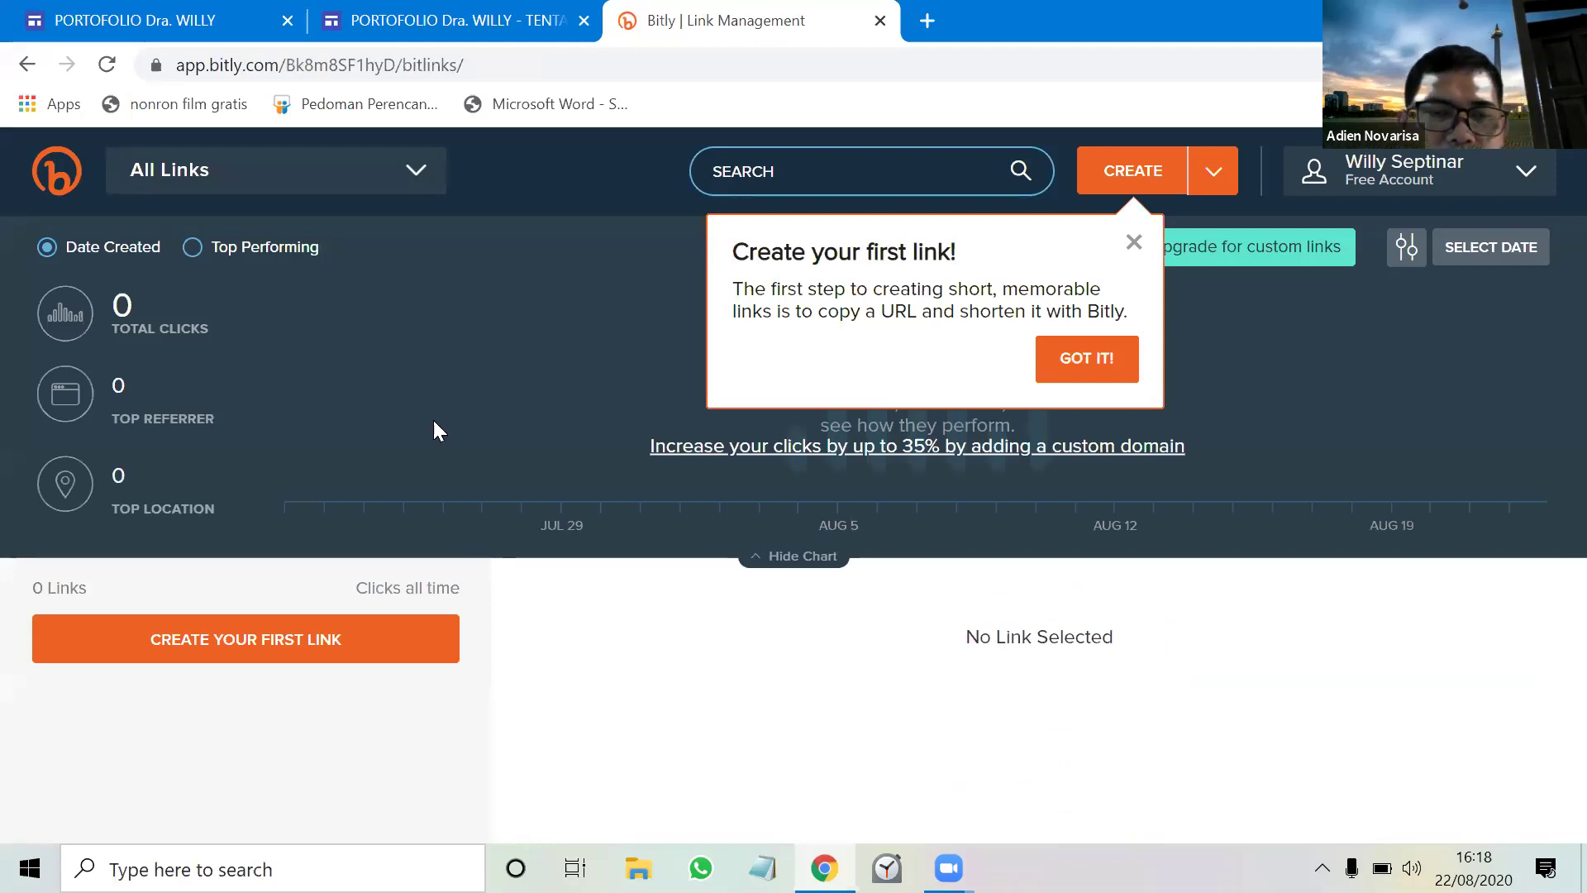
# Copy the published Tentang Saya page's URL and open Bitly's Create Link panel.
pyautogui.click(364, 28)
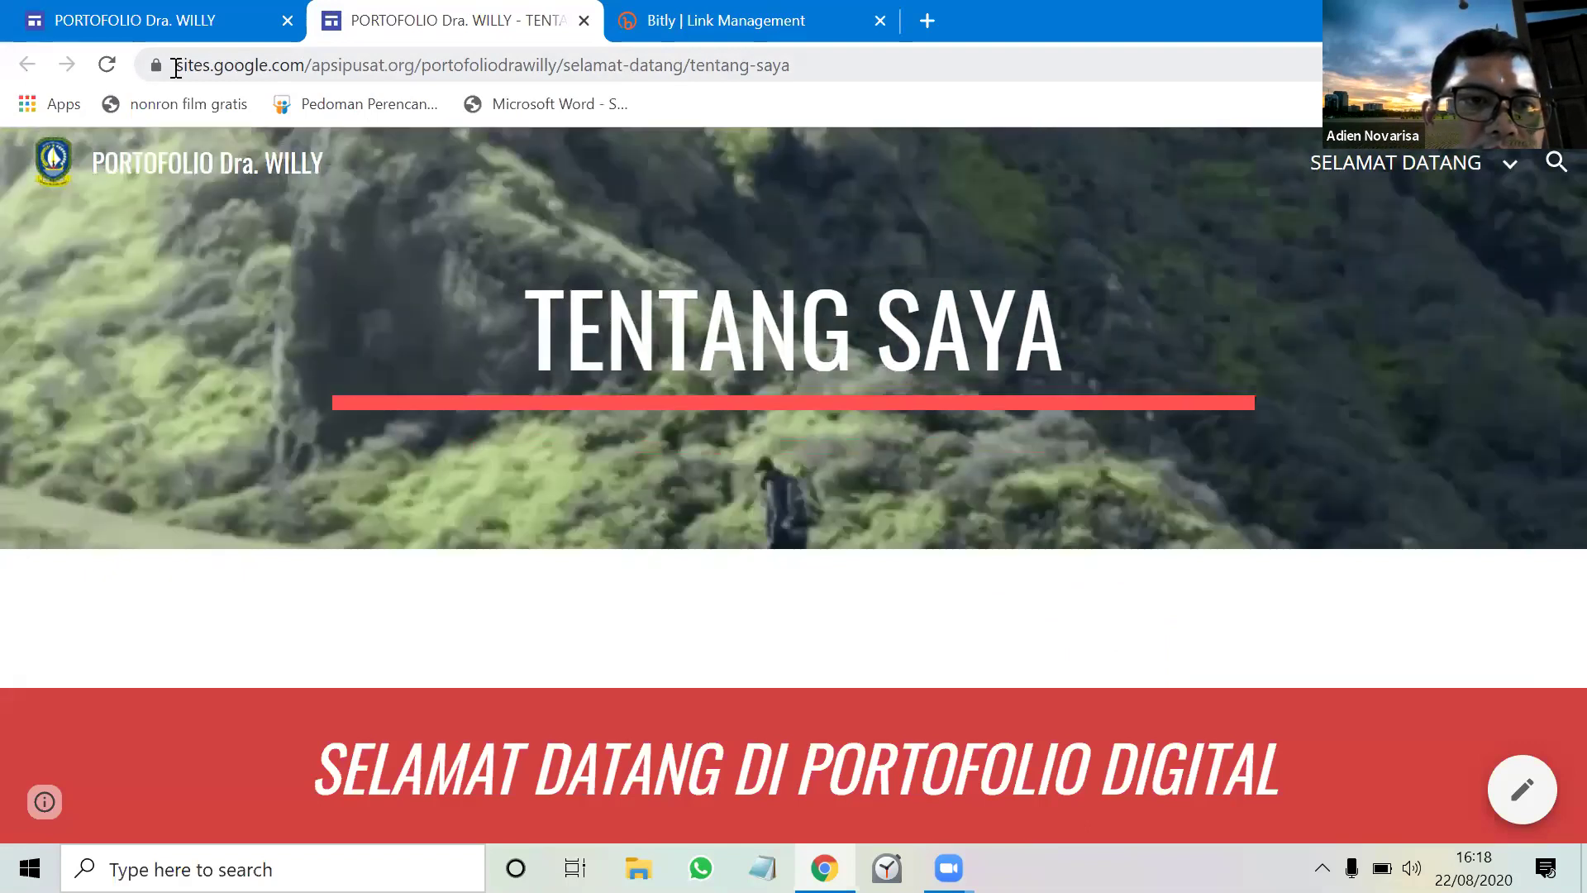
pyautogui.click(176, 66)
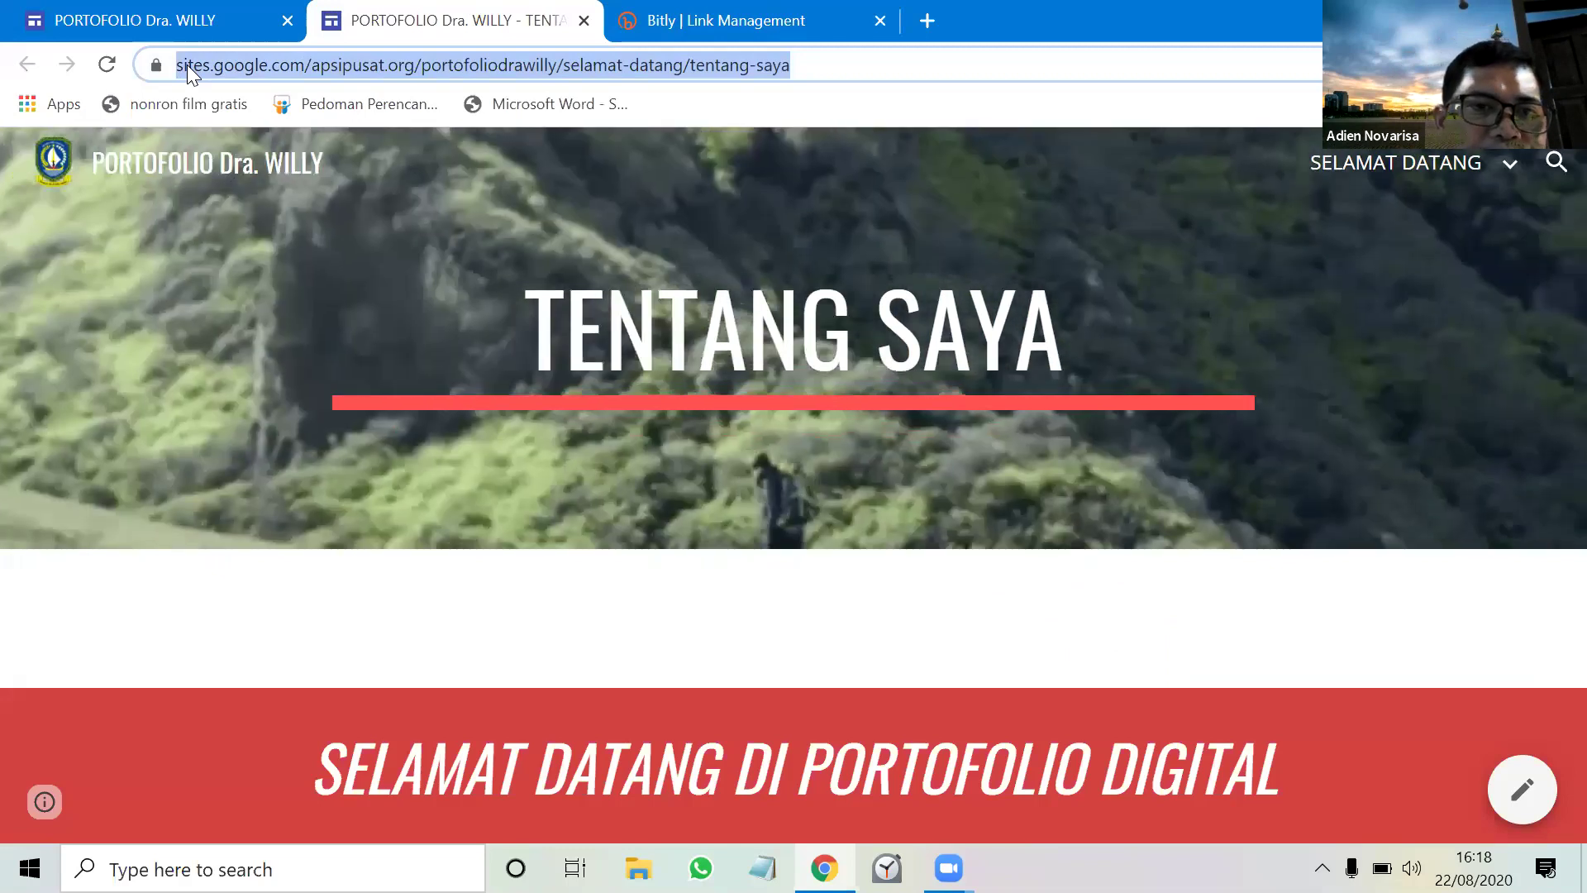
pyautogui.rightClick(188, 66)
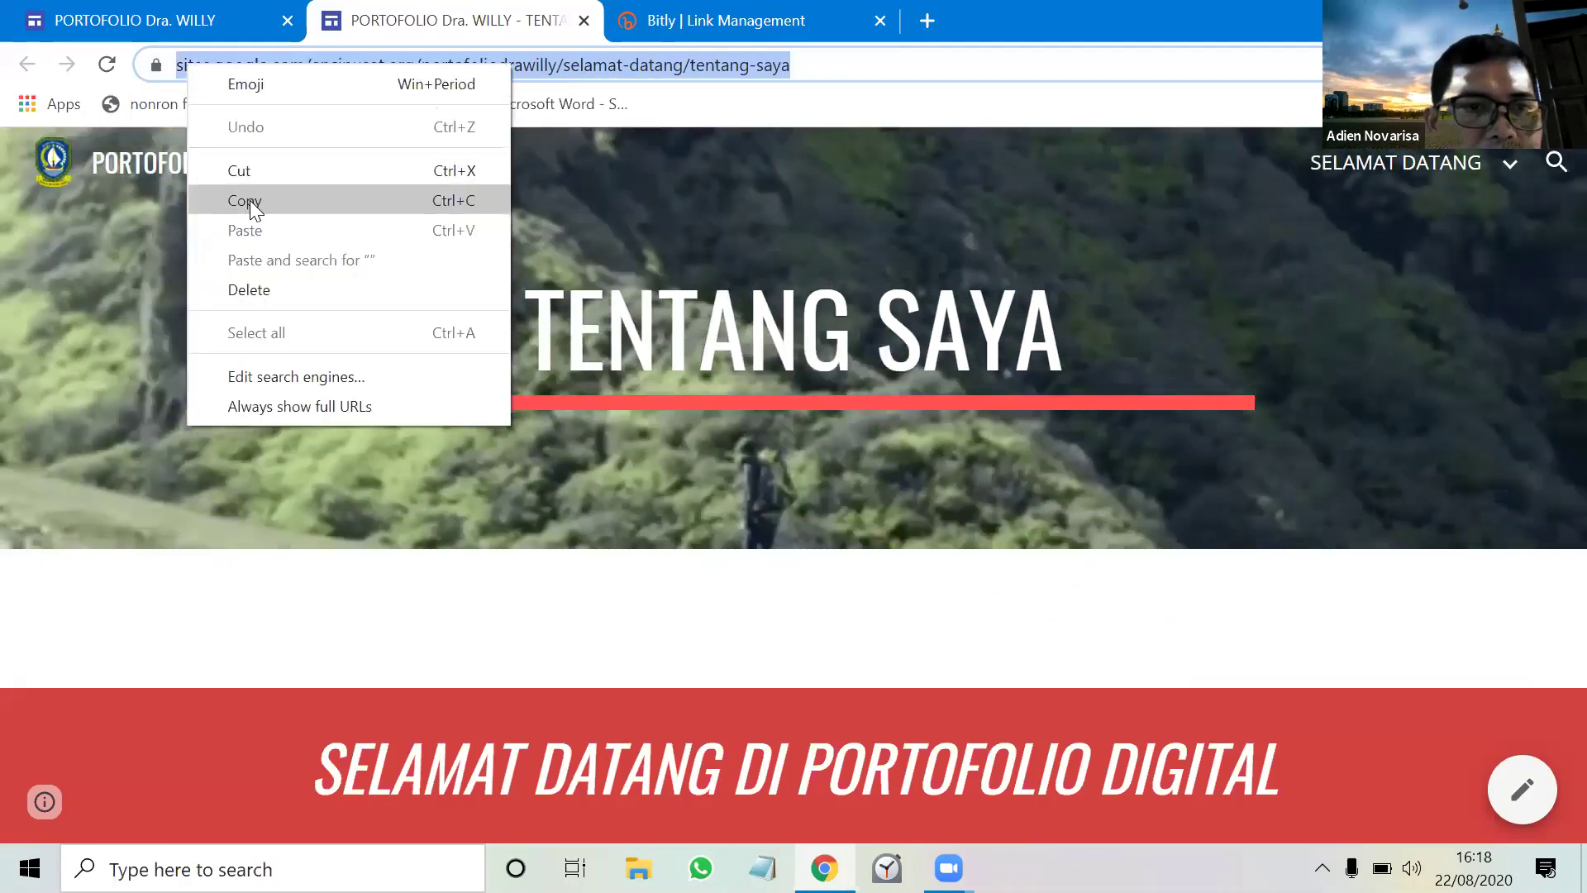
pyautogui.click(251, 202)
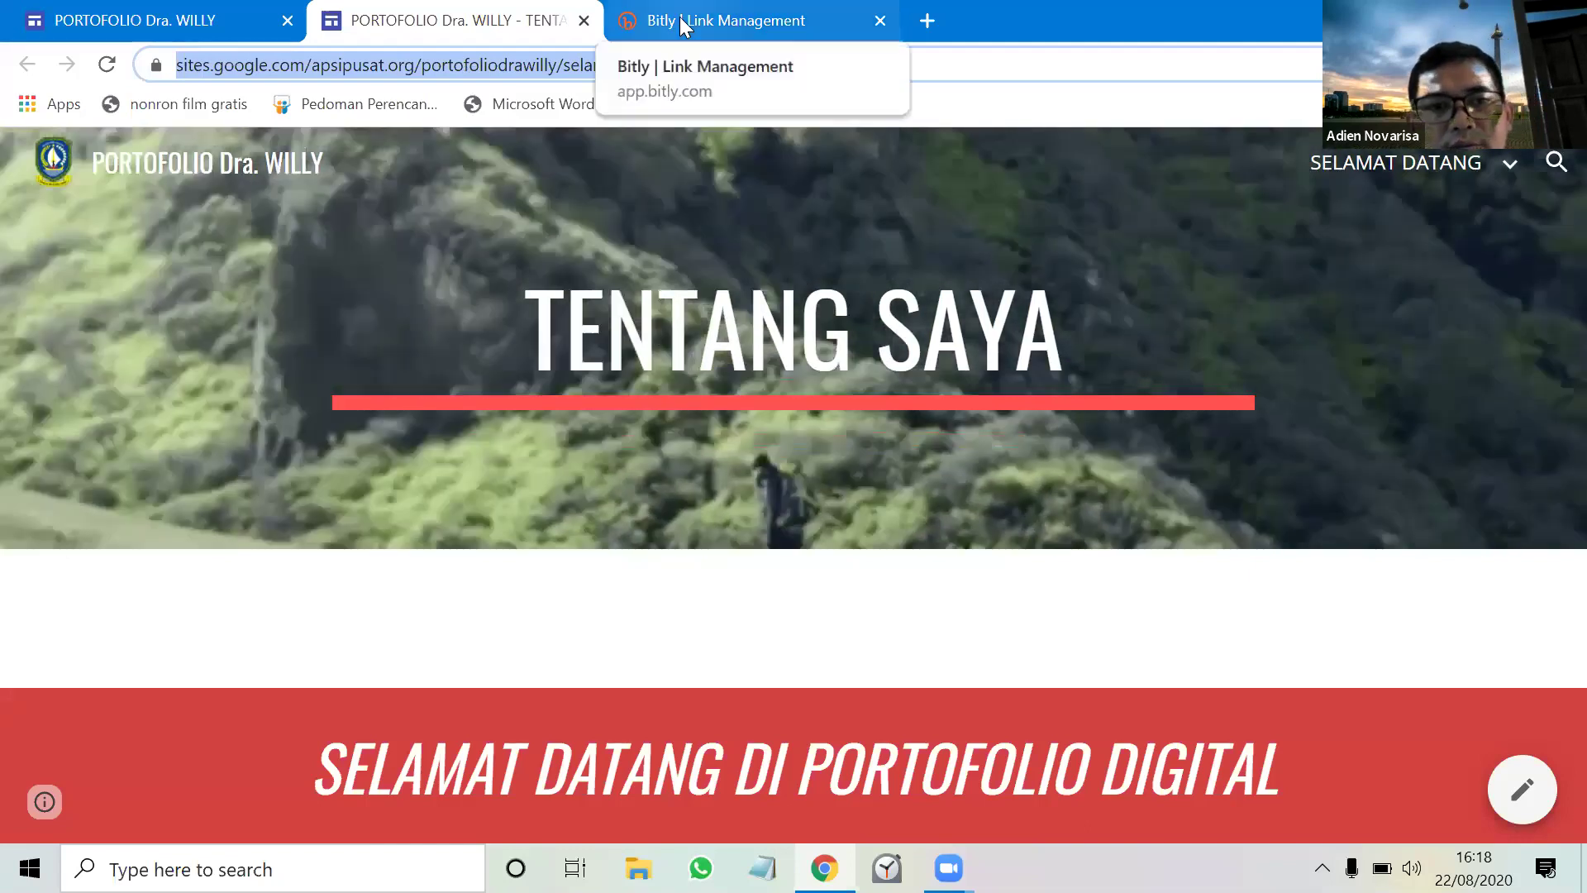
pyautogui.click(686, 25)
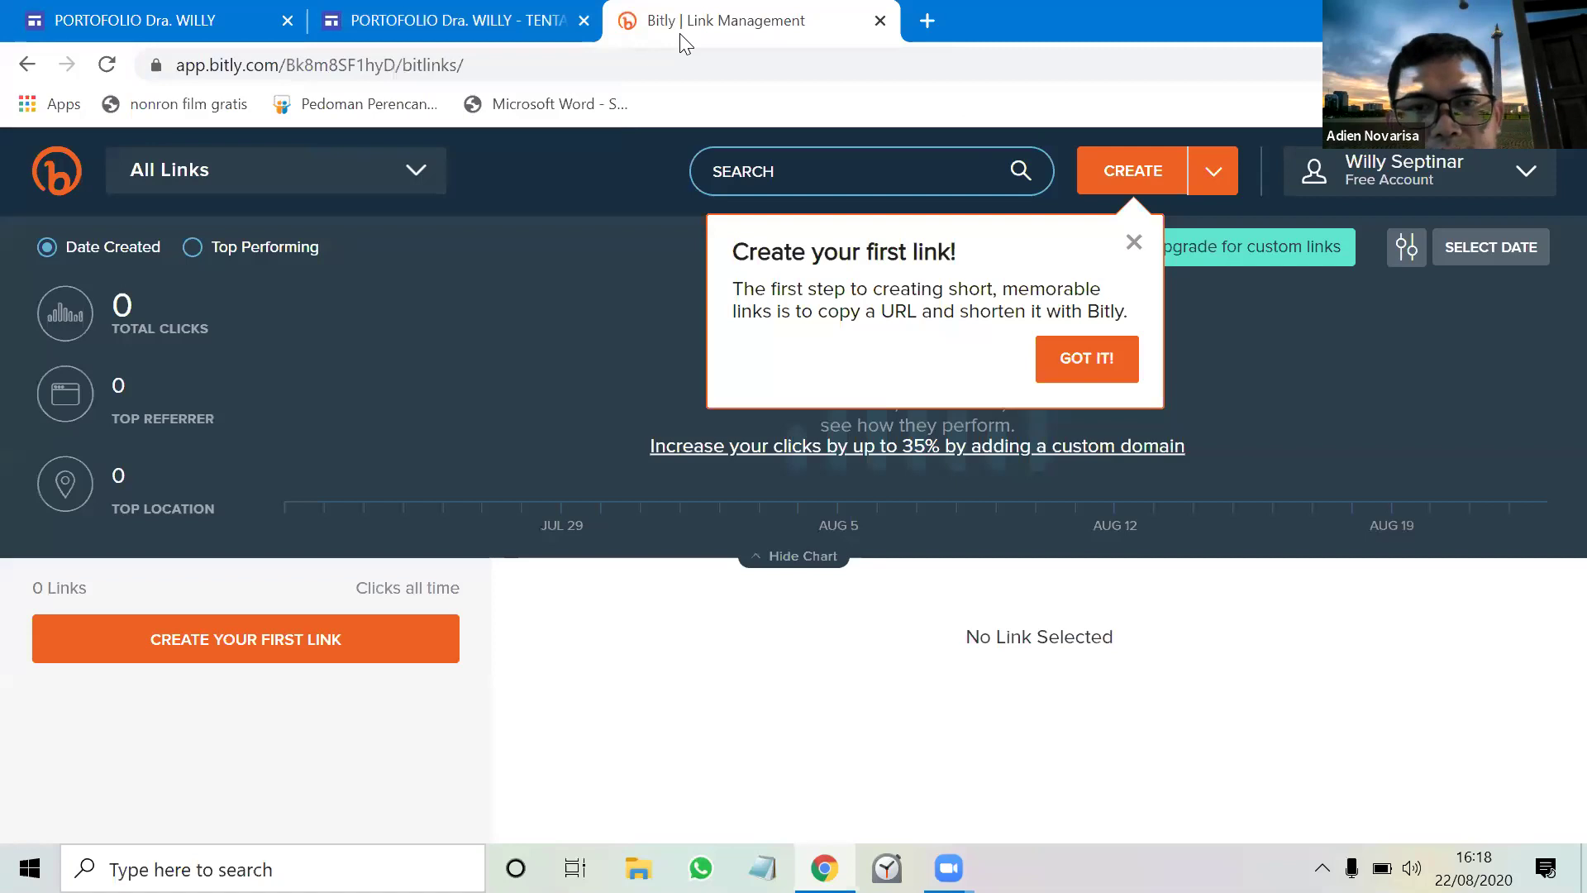
pyautogui.click(1132, 171)
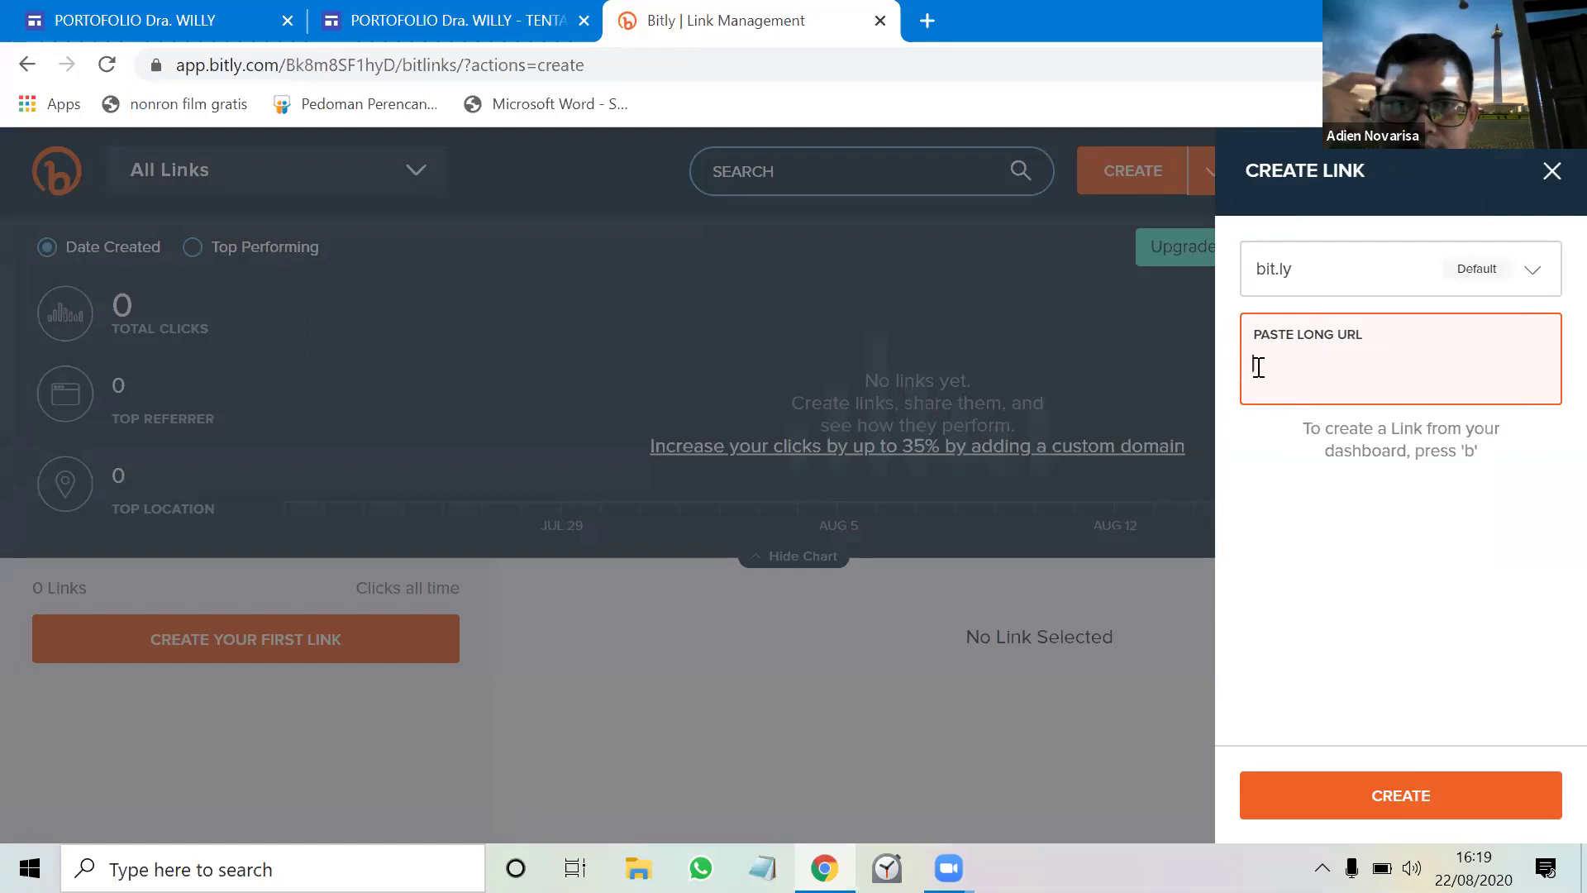
# Paste the portfolio page address as the long URL to create bit.ly/3l1lRoi.
pyautogui.rightClick(1257, 366)
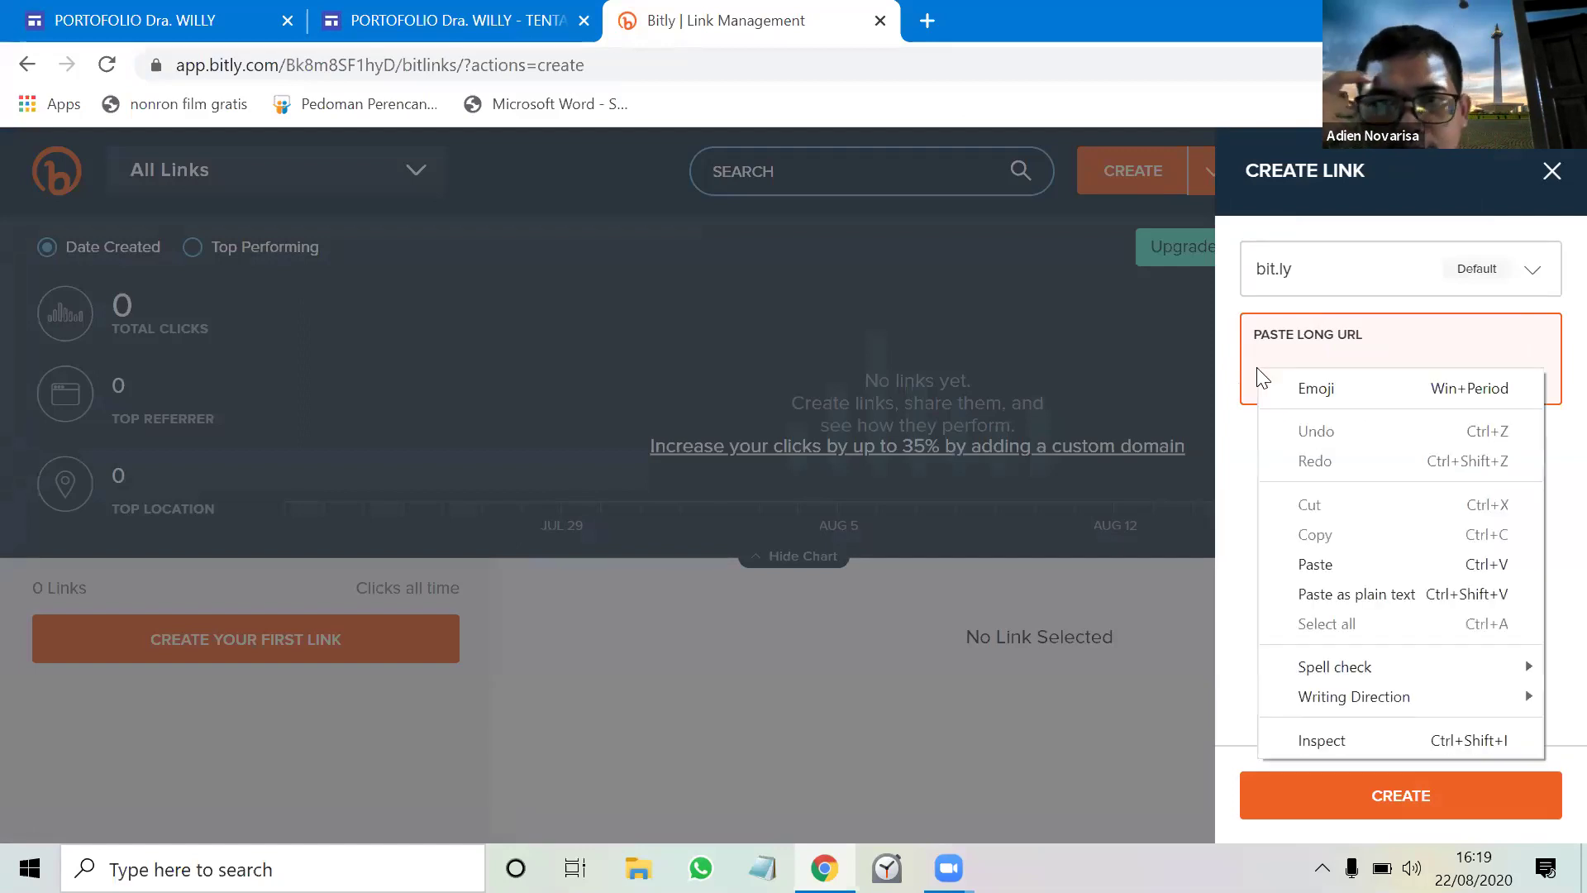
pyautogui.click(1316, 565)
pyautogui.press('Return')
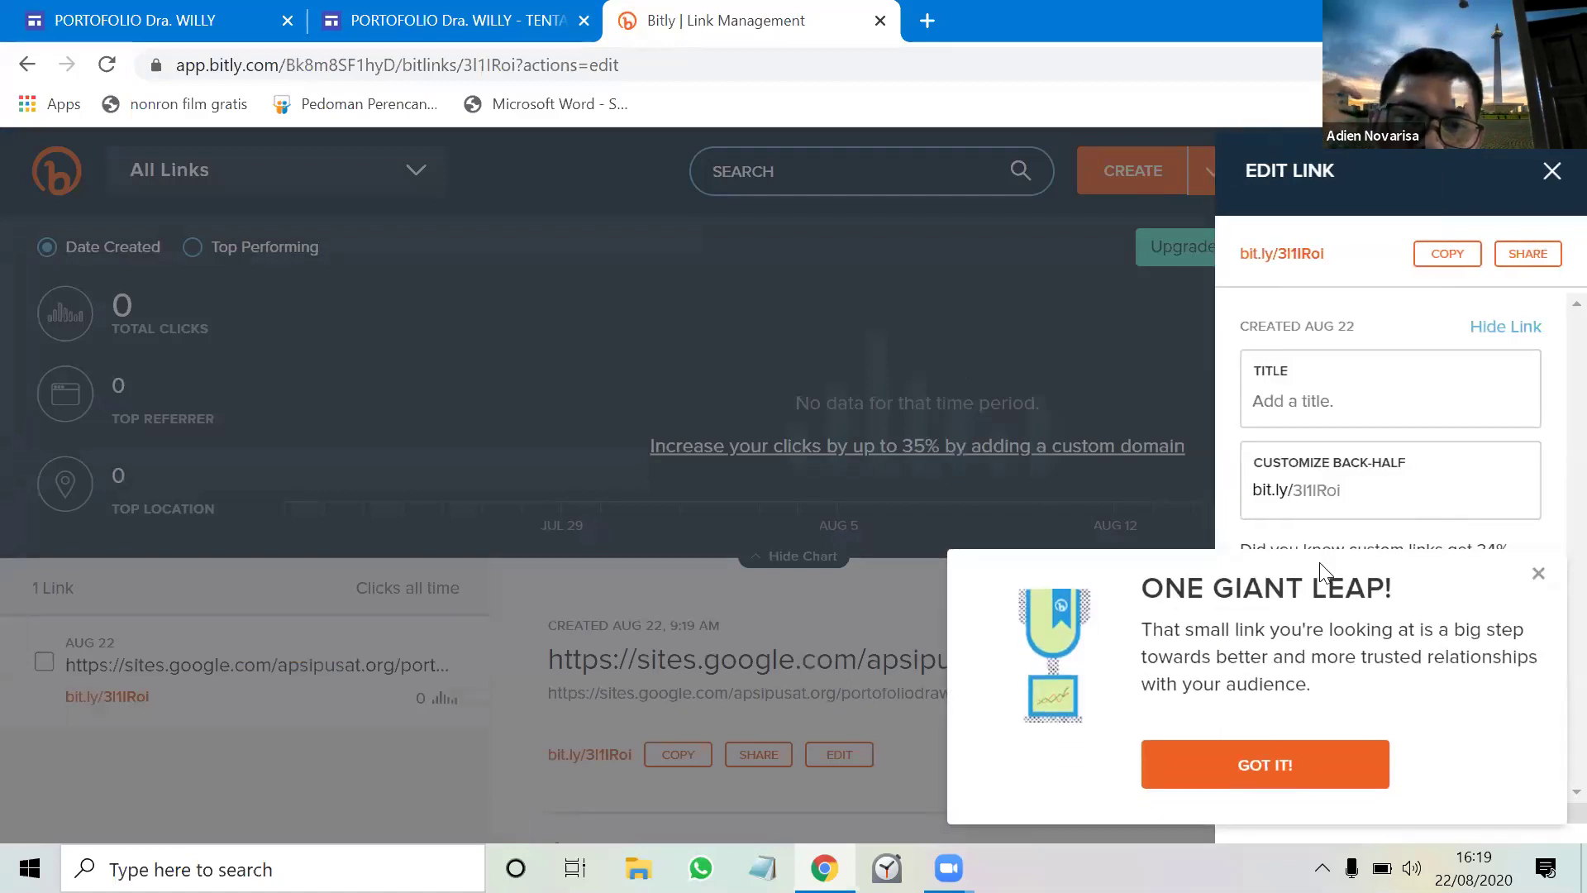
# Dismiss the congratulations popup and clear the link's generated back-half.
pyautogui.click(1539, 575)
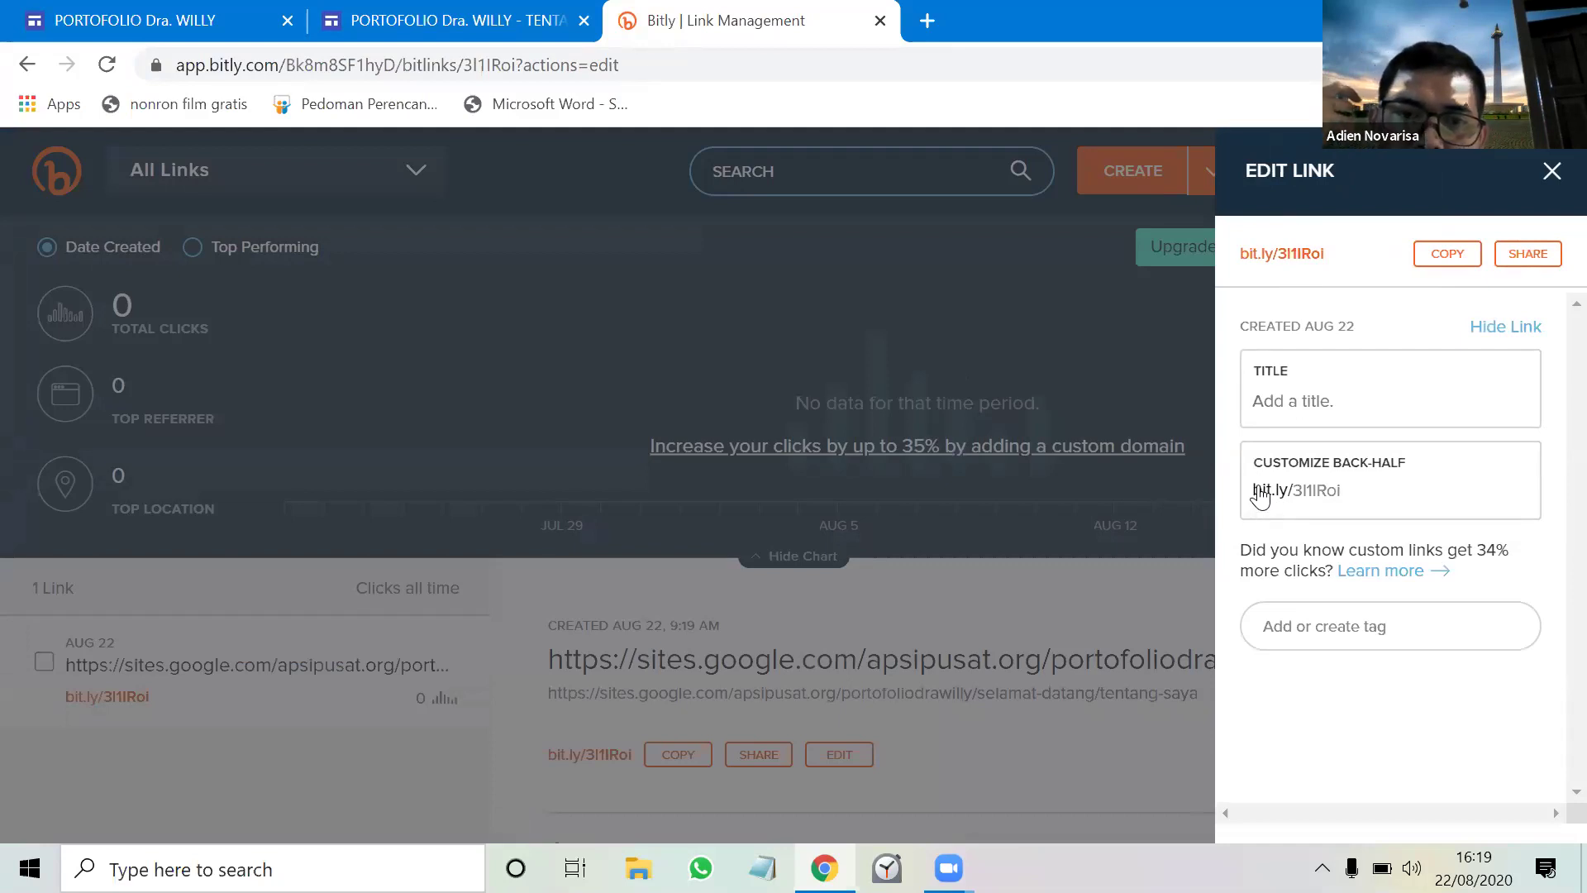
pyautogui.click(1419, 470)
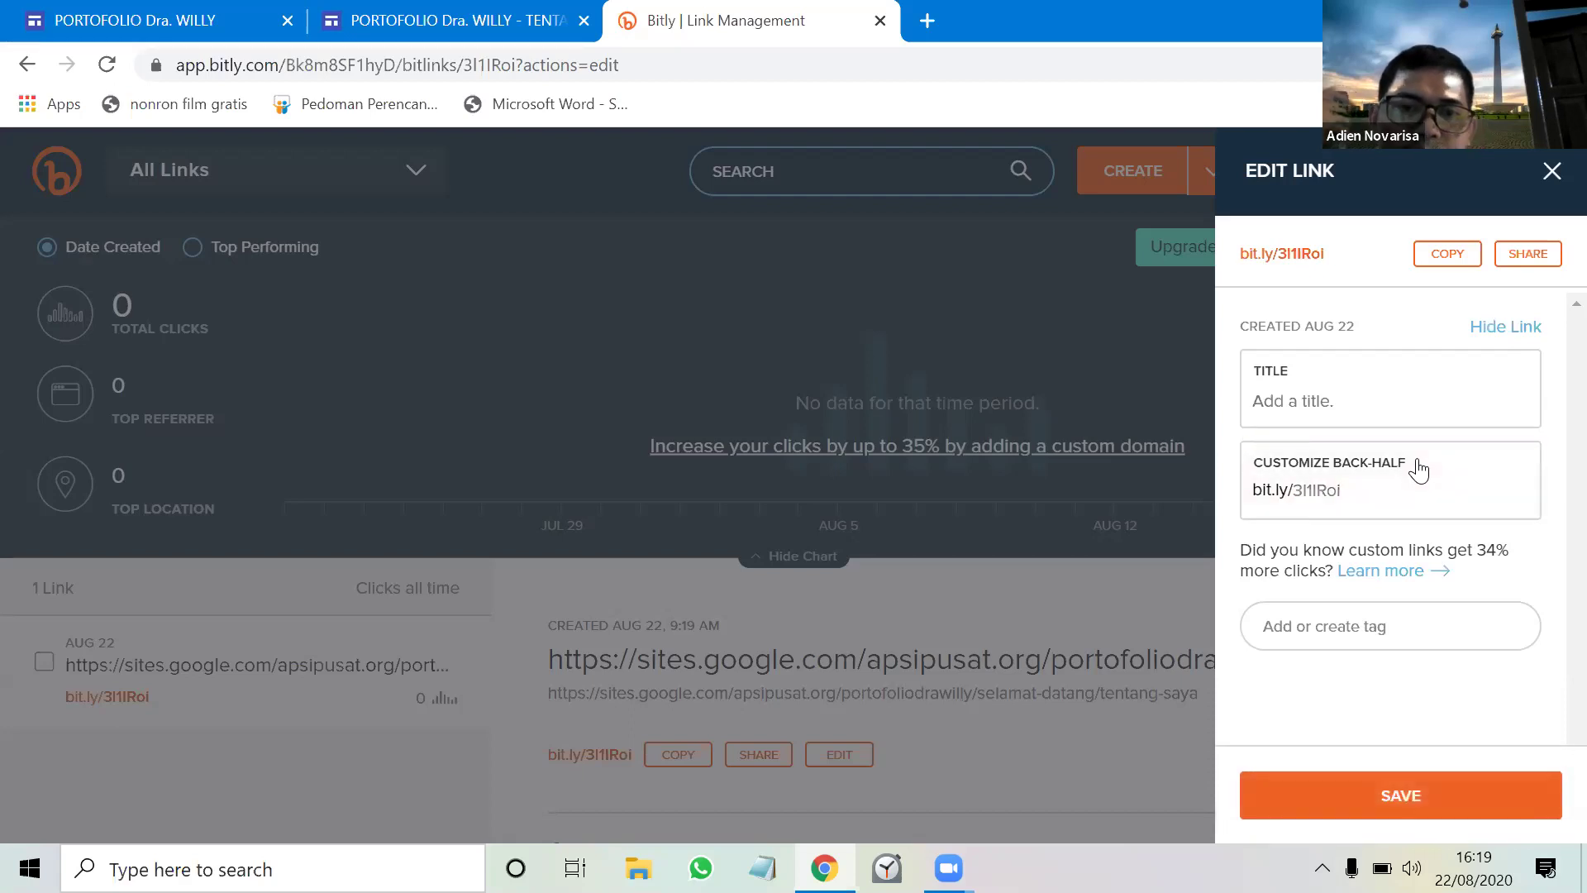
pyautogui.press('BackSpace')
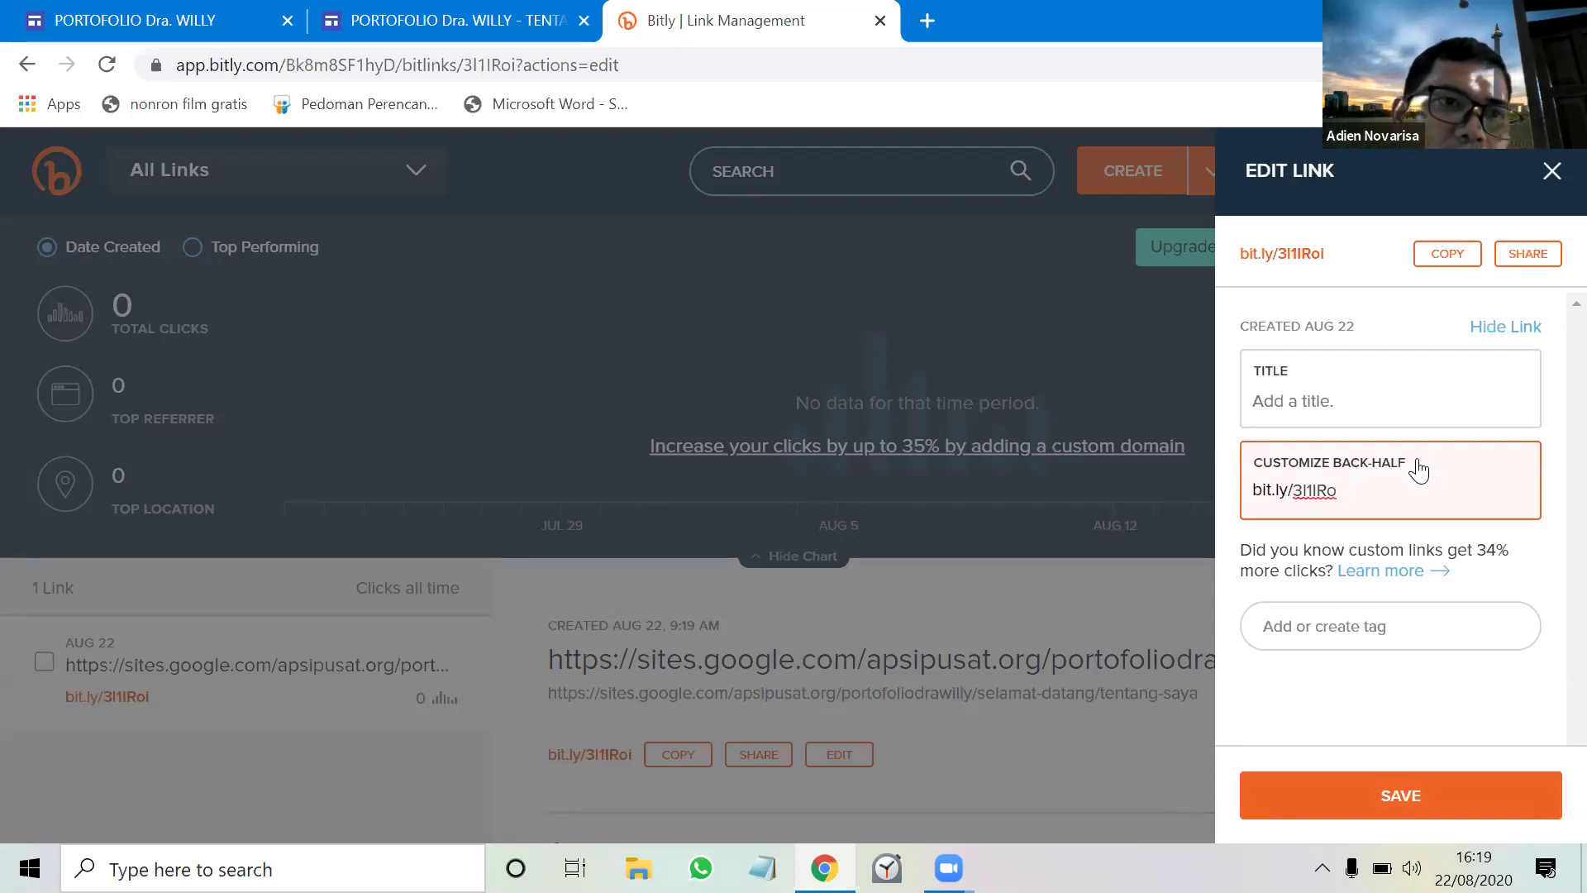
pyautogui.press('BackSpace')
pyautogui.press('BackSpace')
pyautogui.press('BackSpace')
pyautogui.press('BackSpace')
pyautogui.press('BackSpace')
pyautogui.press('BackSpace')
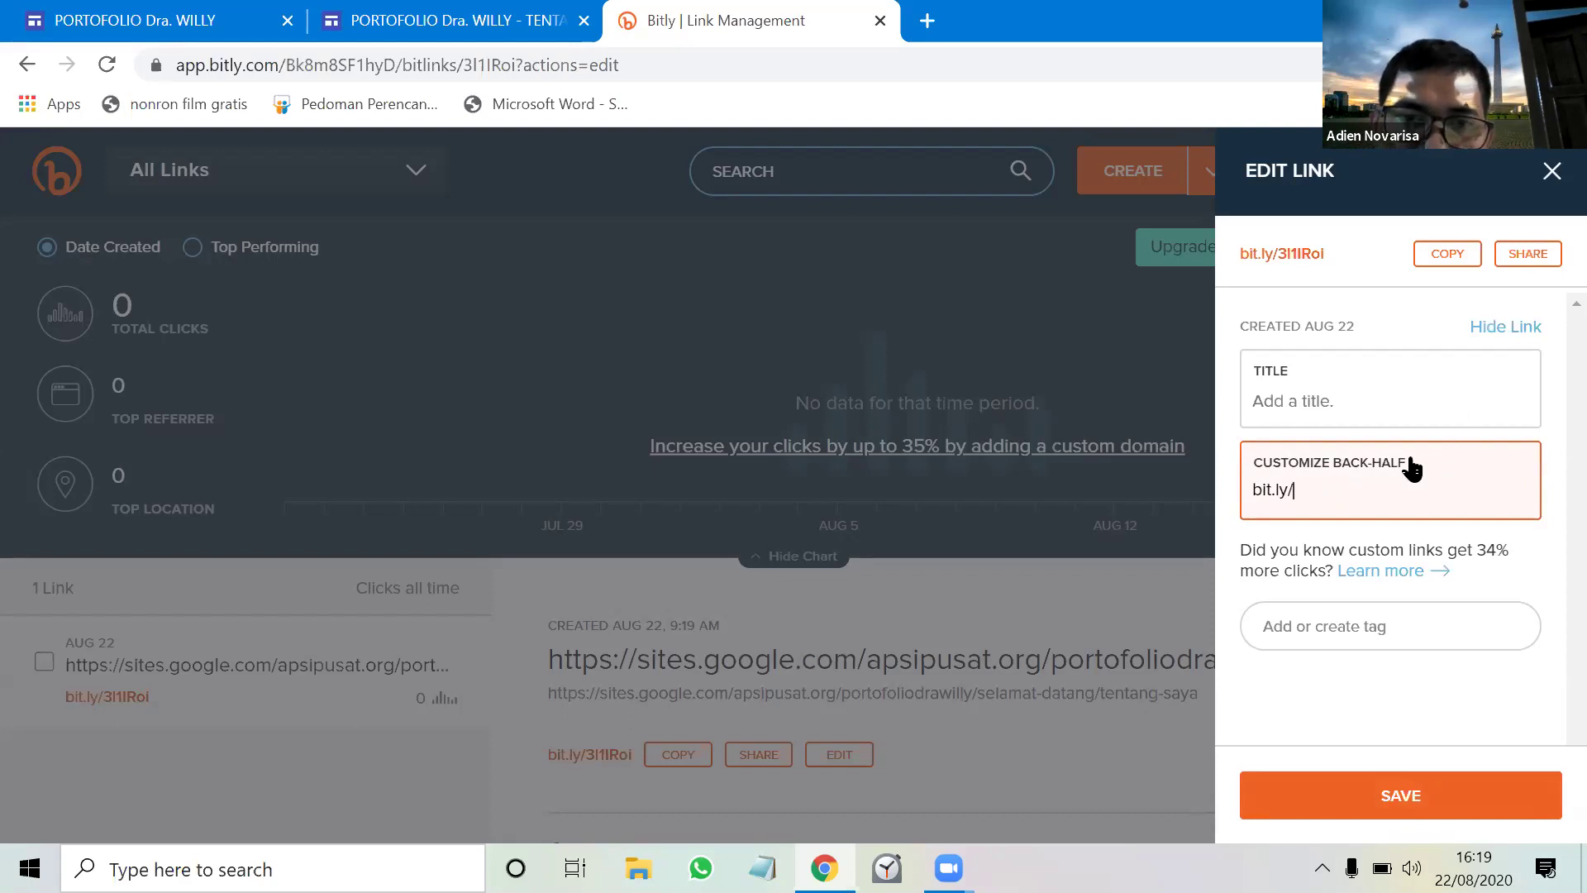
# Enter the owner's name, without spaces, as the new back-half and save it.
pyautogui.click(1412, 469)
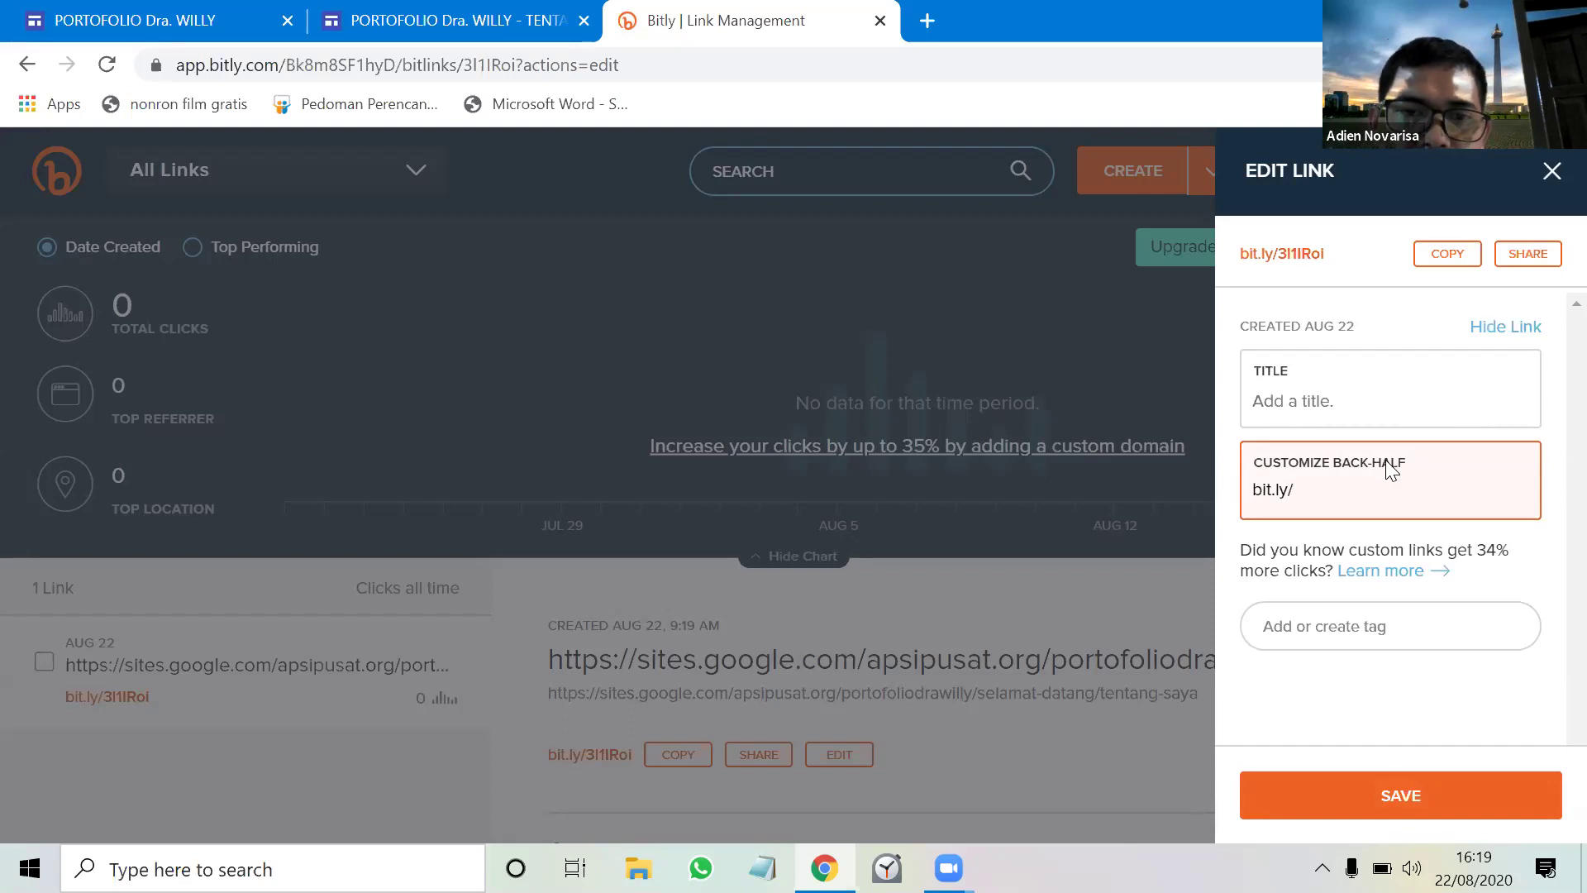
pyautogui.write('willy')
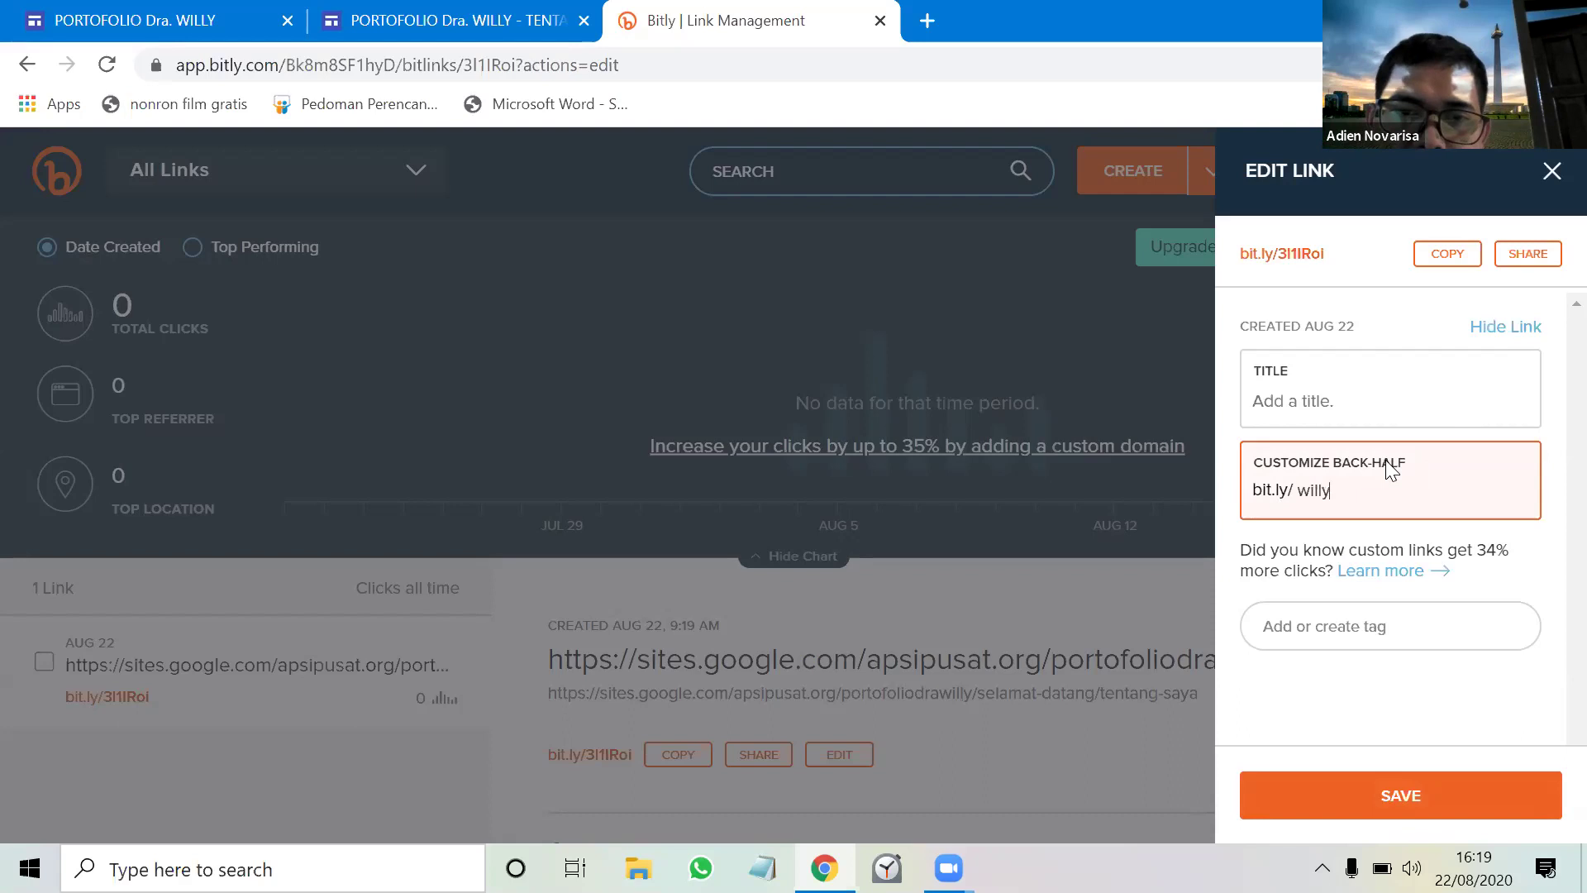
pyautogui.press('BackSpace')
pyautogui.press('BackSpace')
pyautogui.press('BackSpace')
pyautogui.press('BackSpace')
pyautogui.press('BackSpace')
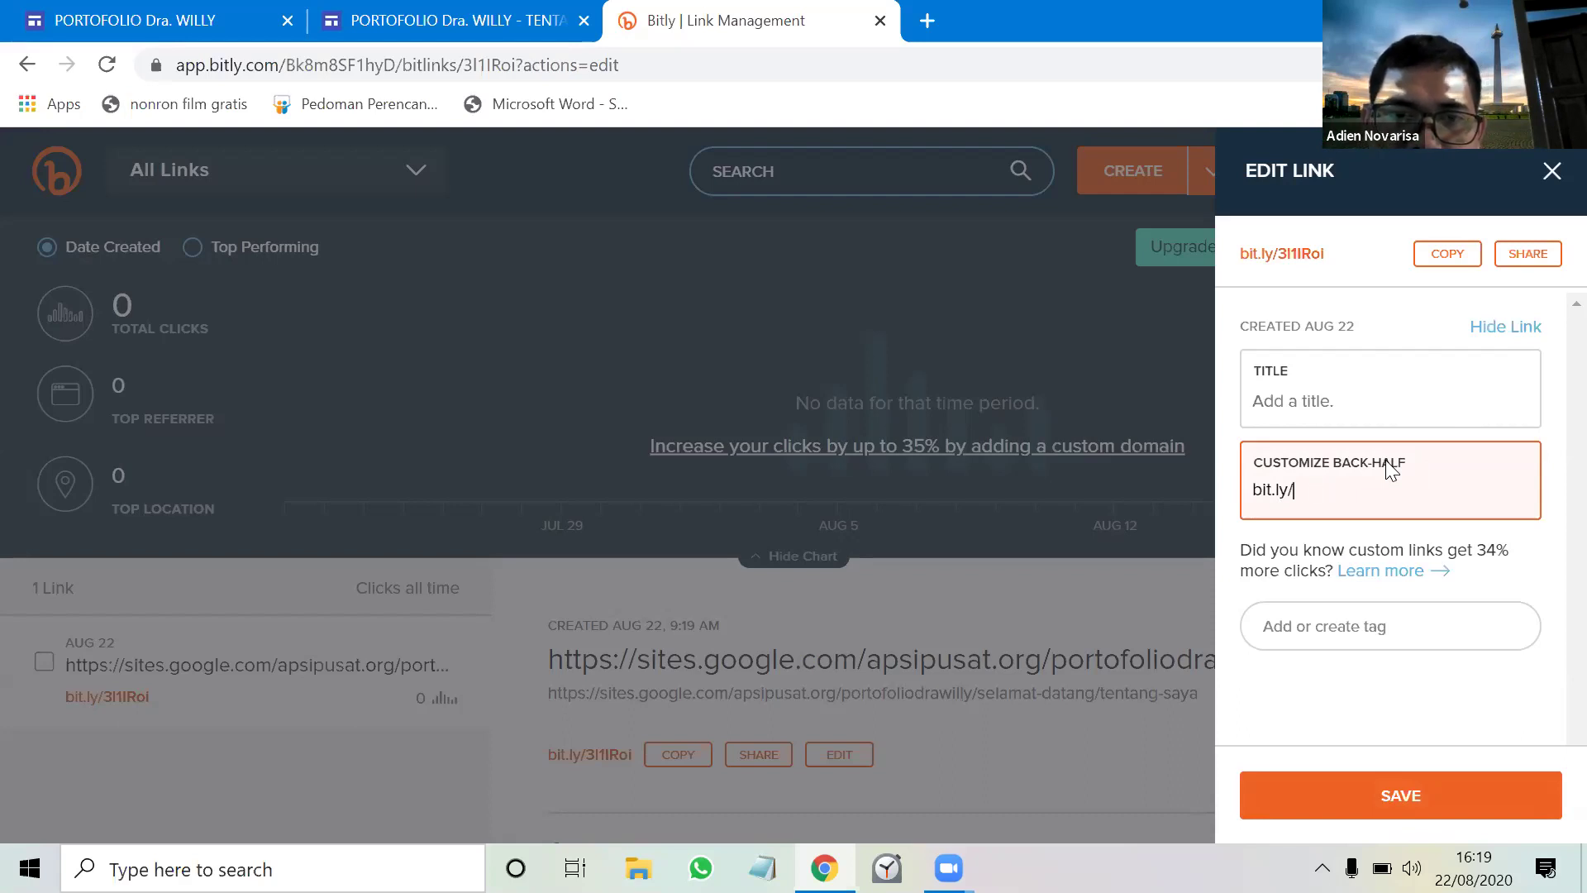
pyautogui.write('wil')
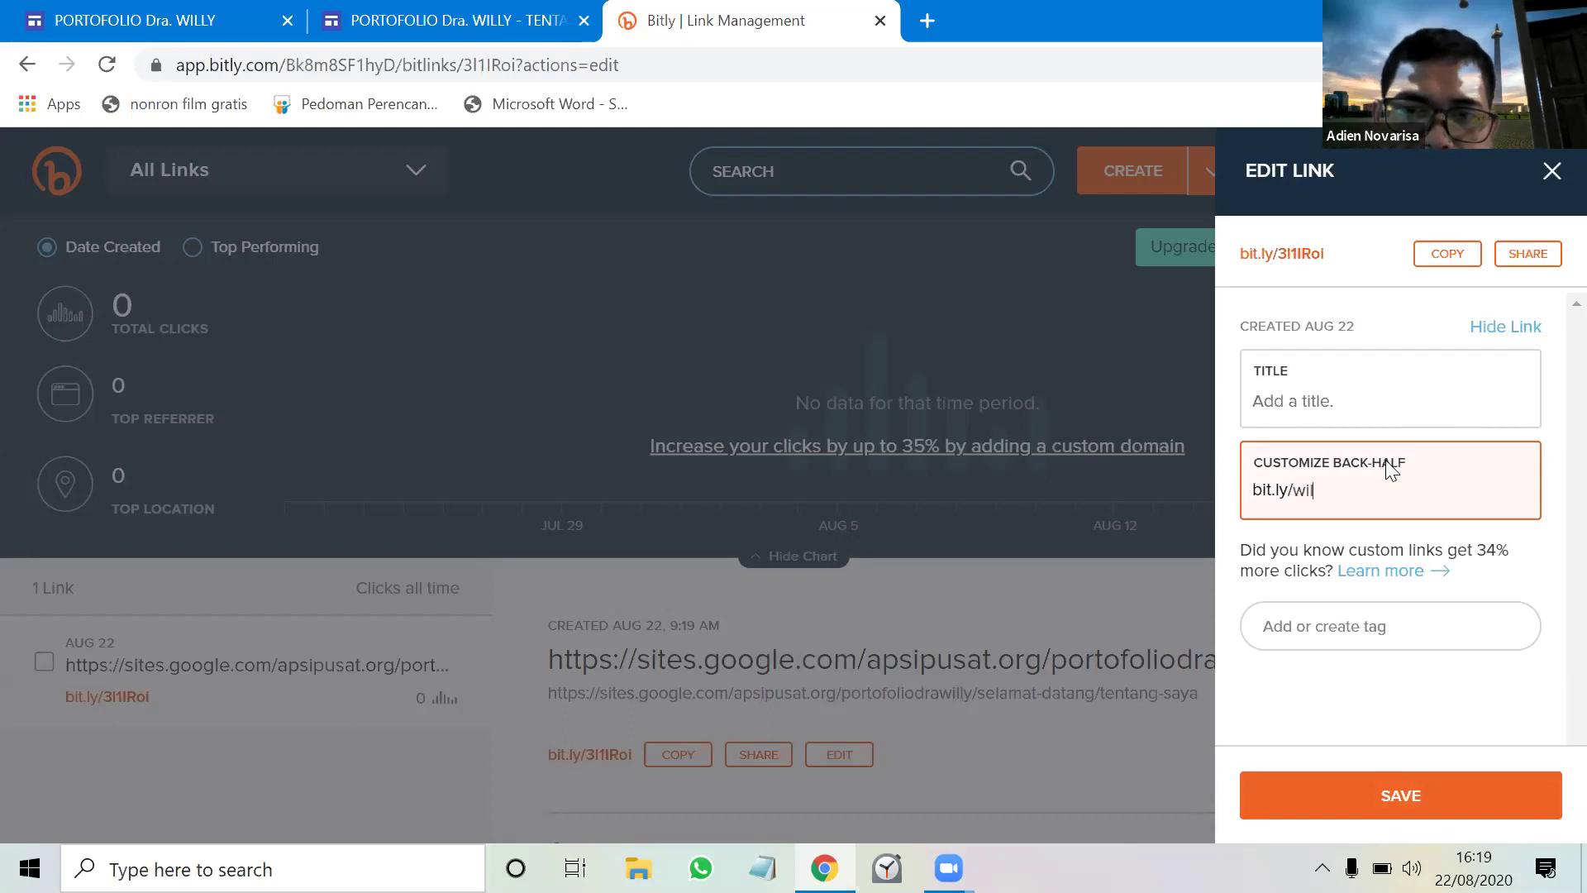
pyautogui.write('lyseptinar')
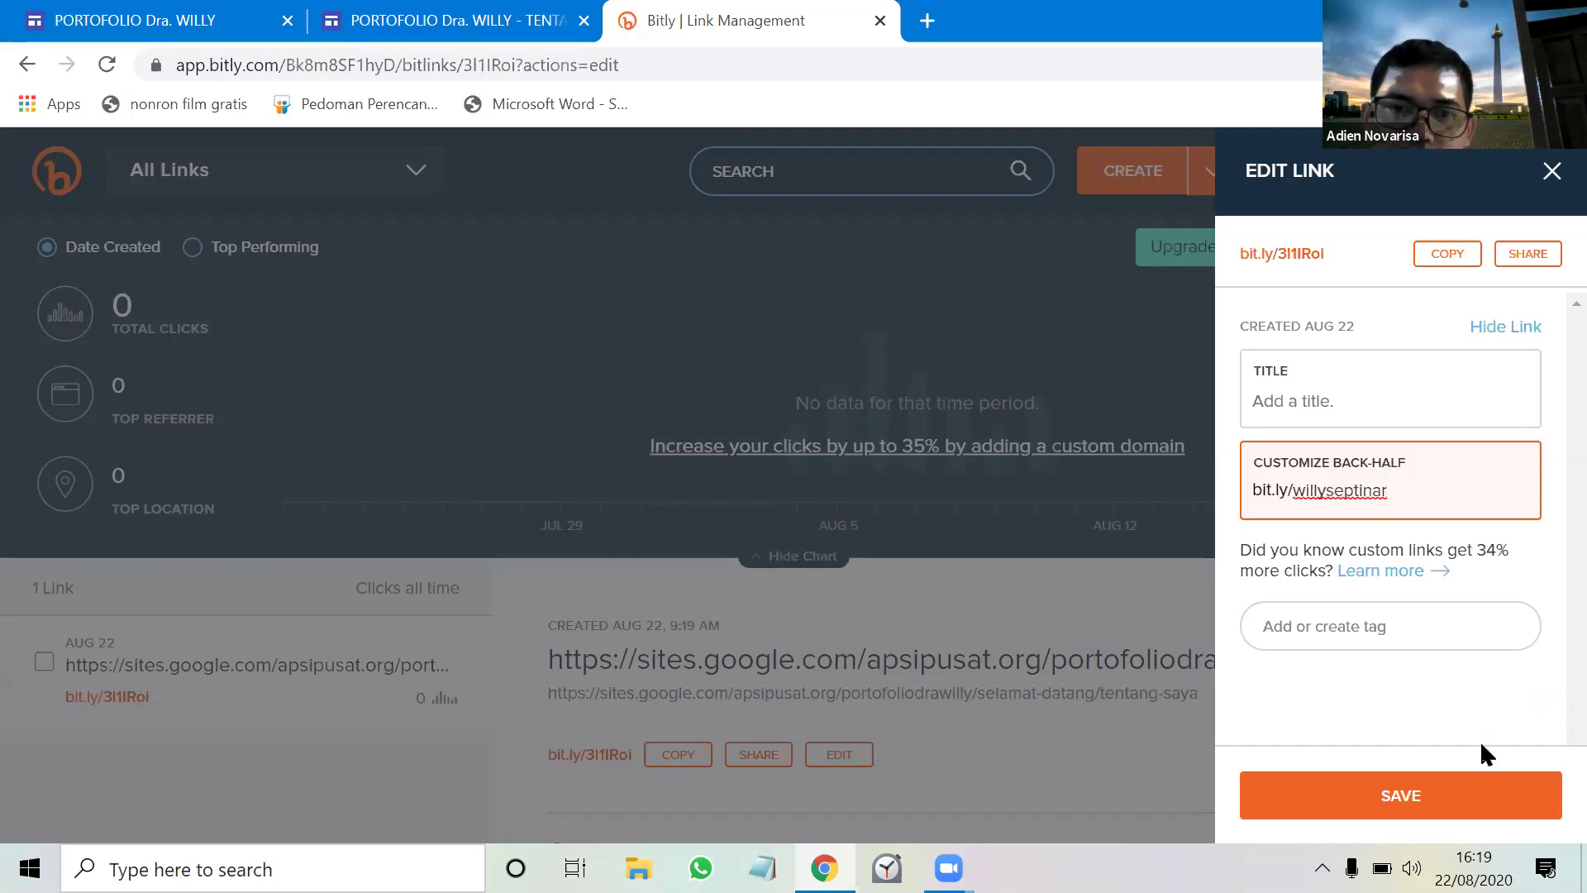
pyautogui.click(1403, 796)
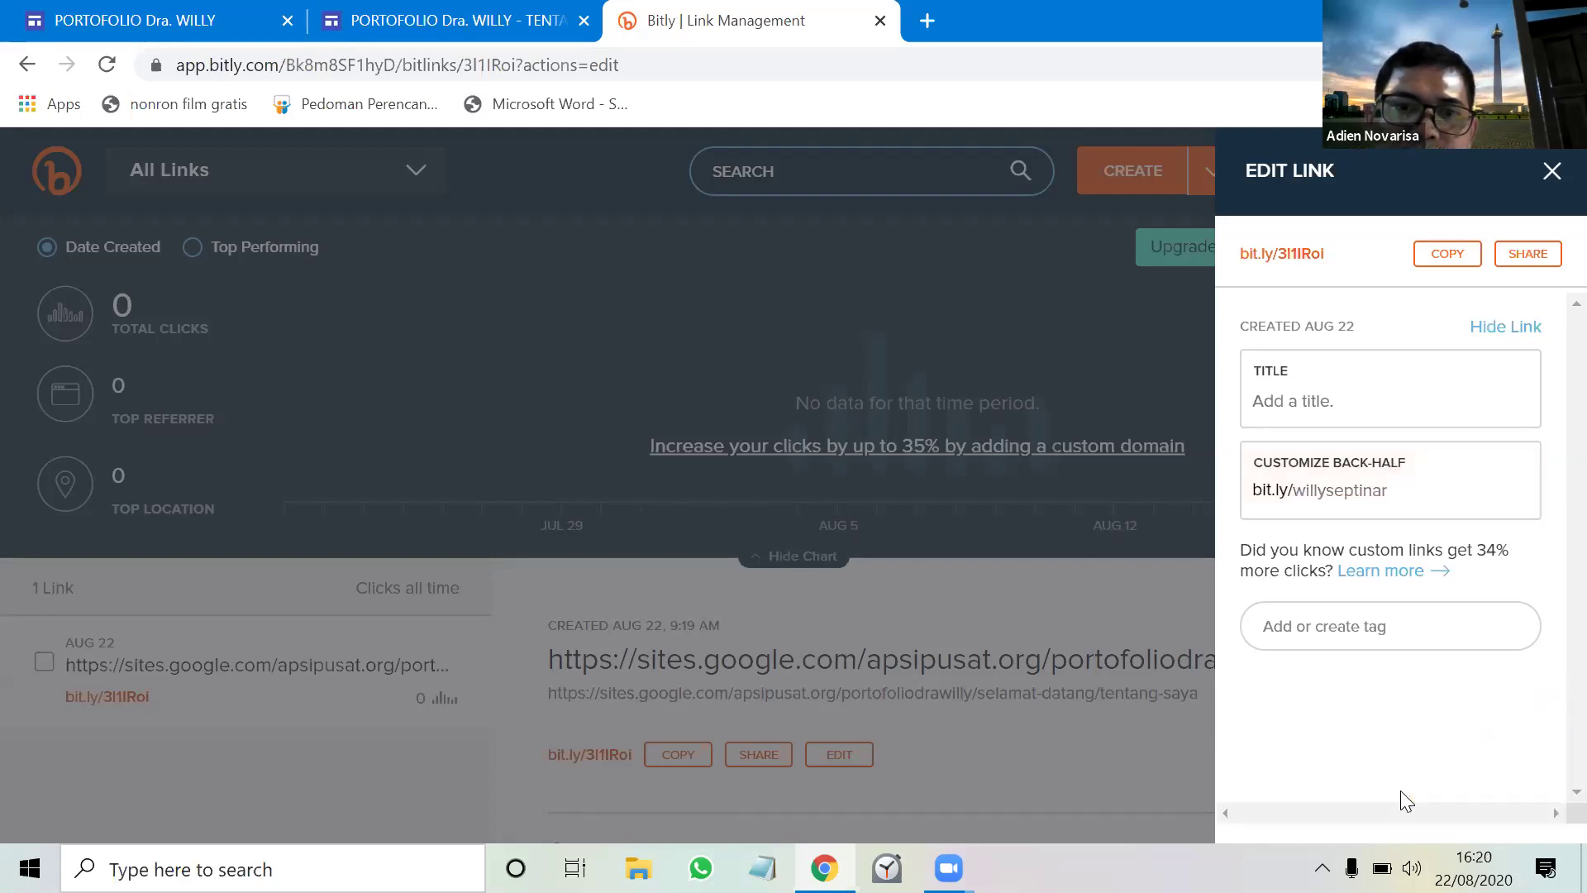
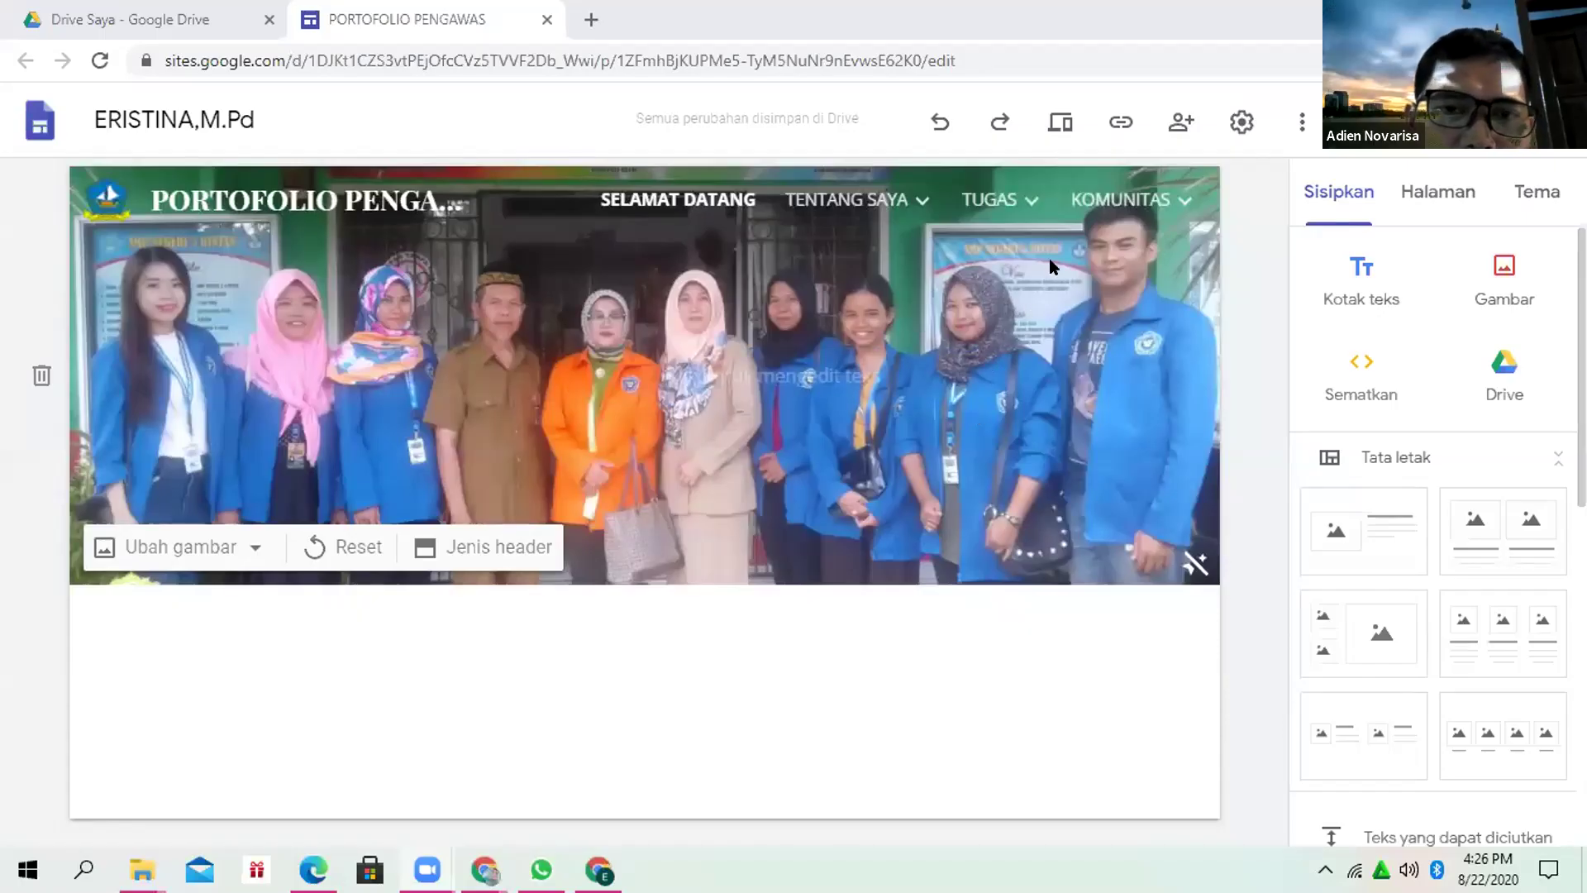
# Open Settings at Brand image, scroll to the Favicon section and click Upload.
pyautogui.click(1240, 121)
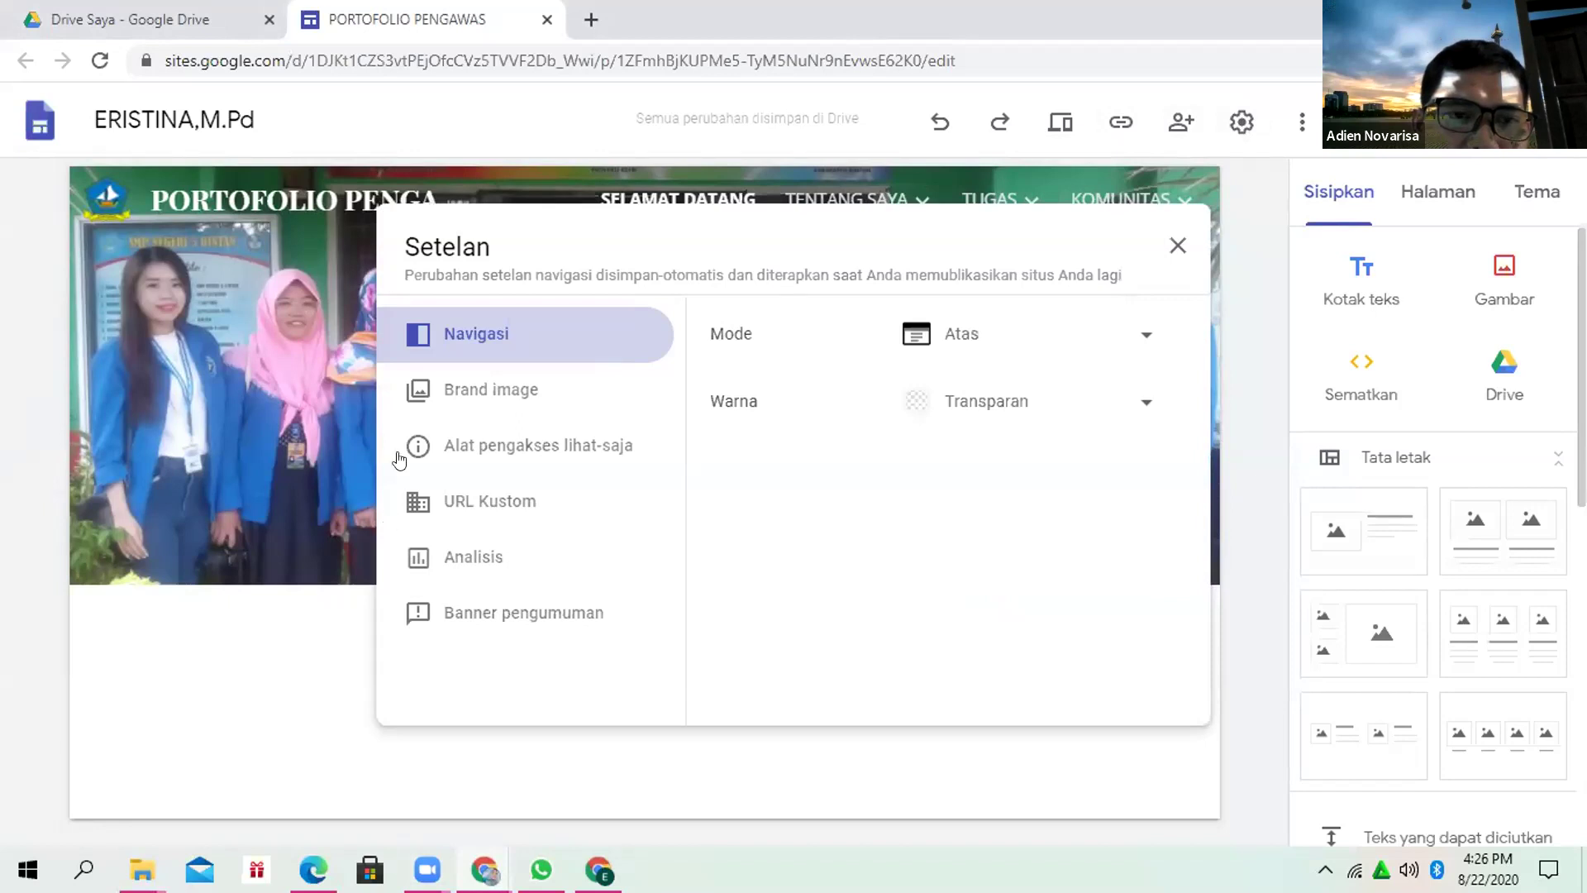
pyautogui.click(461, 401)
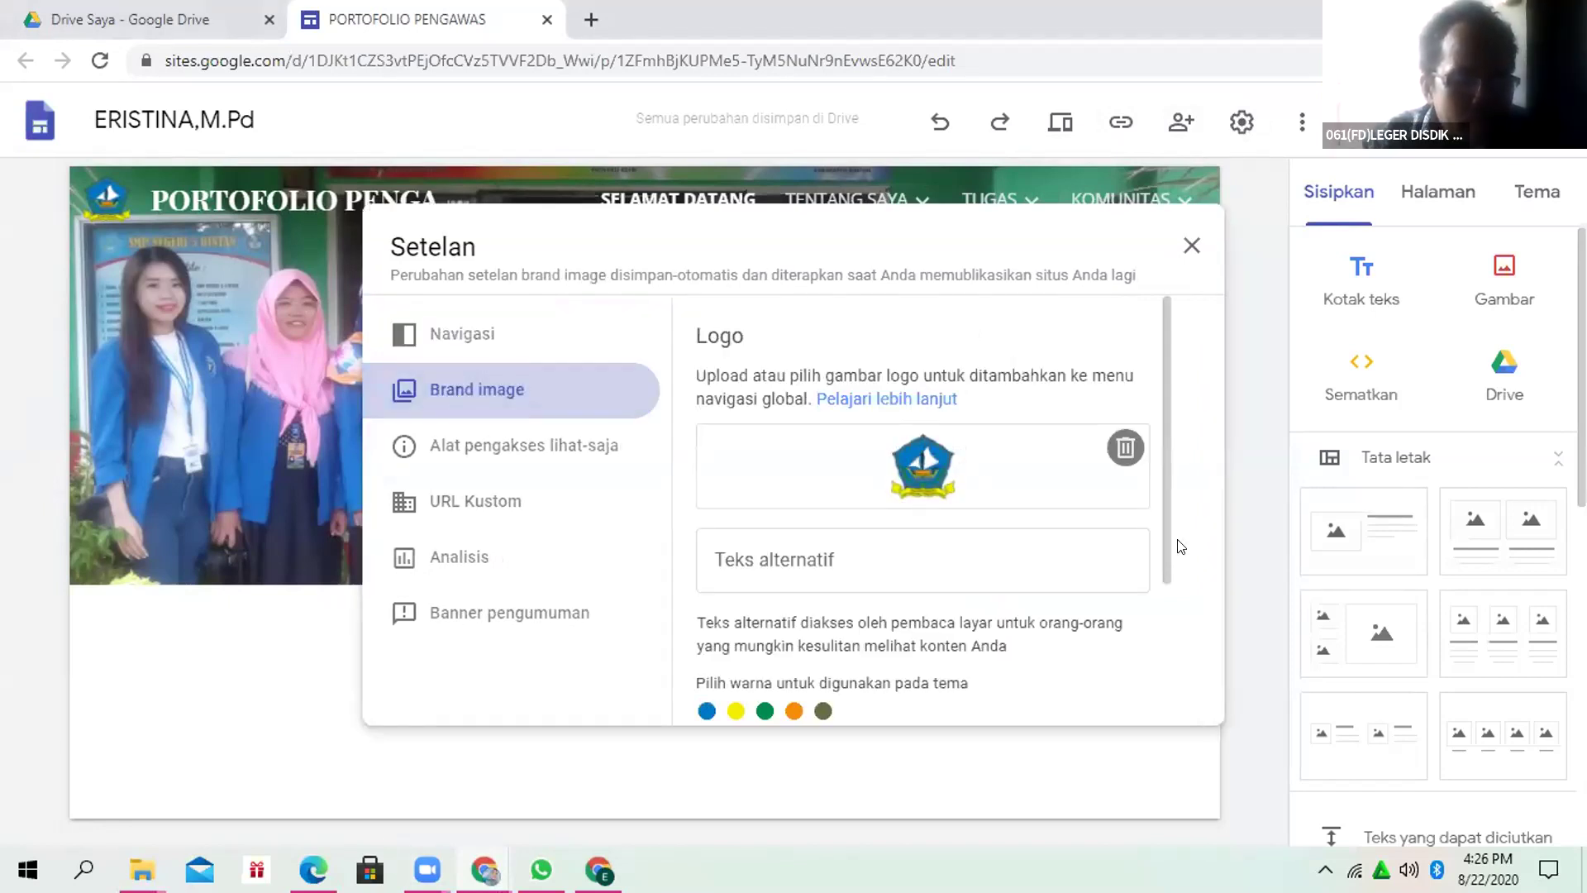
pyautogui.scroll(-3, 1154, 557)
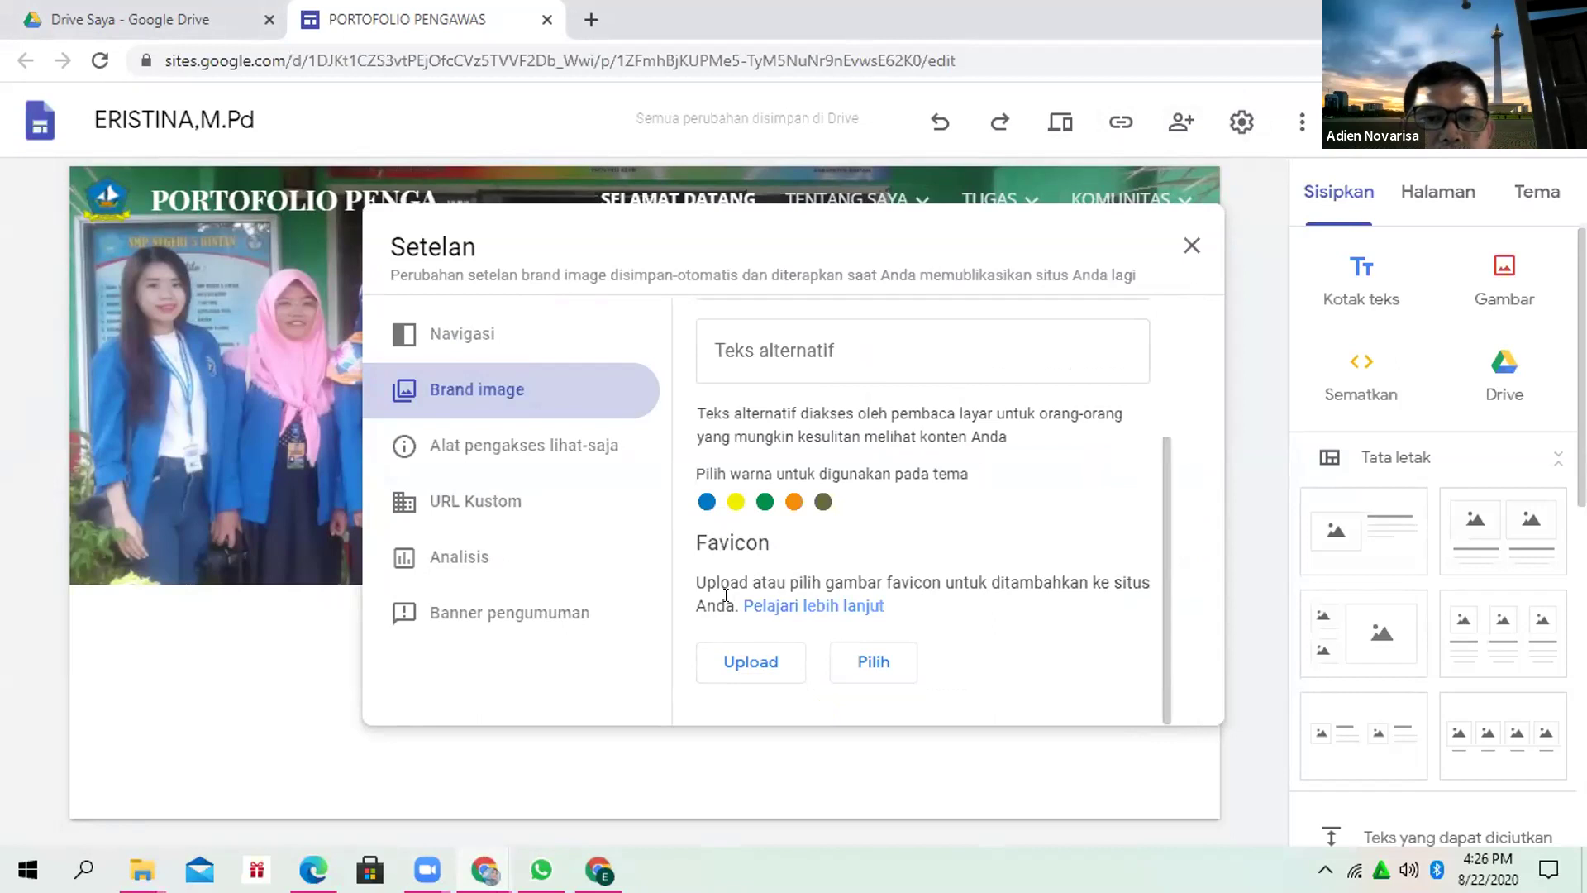
pyautogui.click(738, 665)
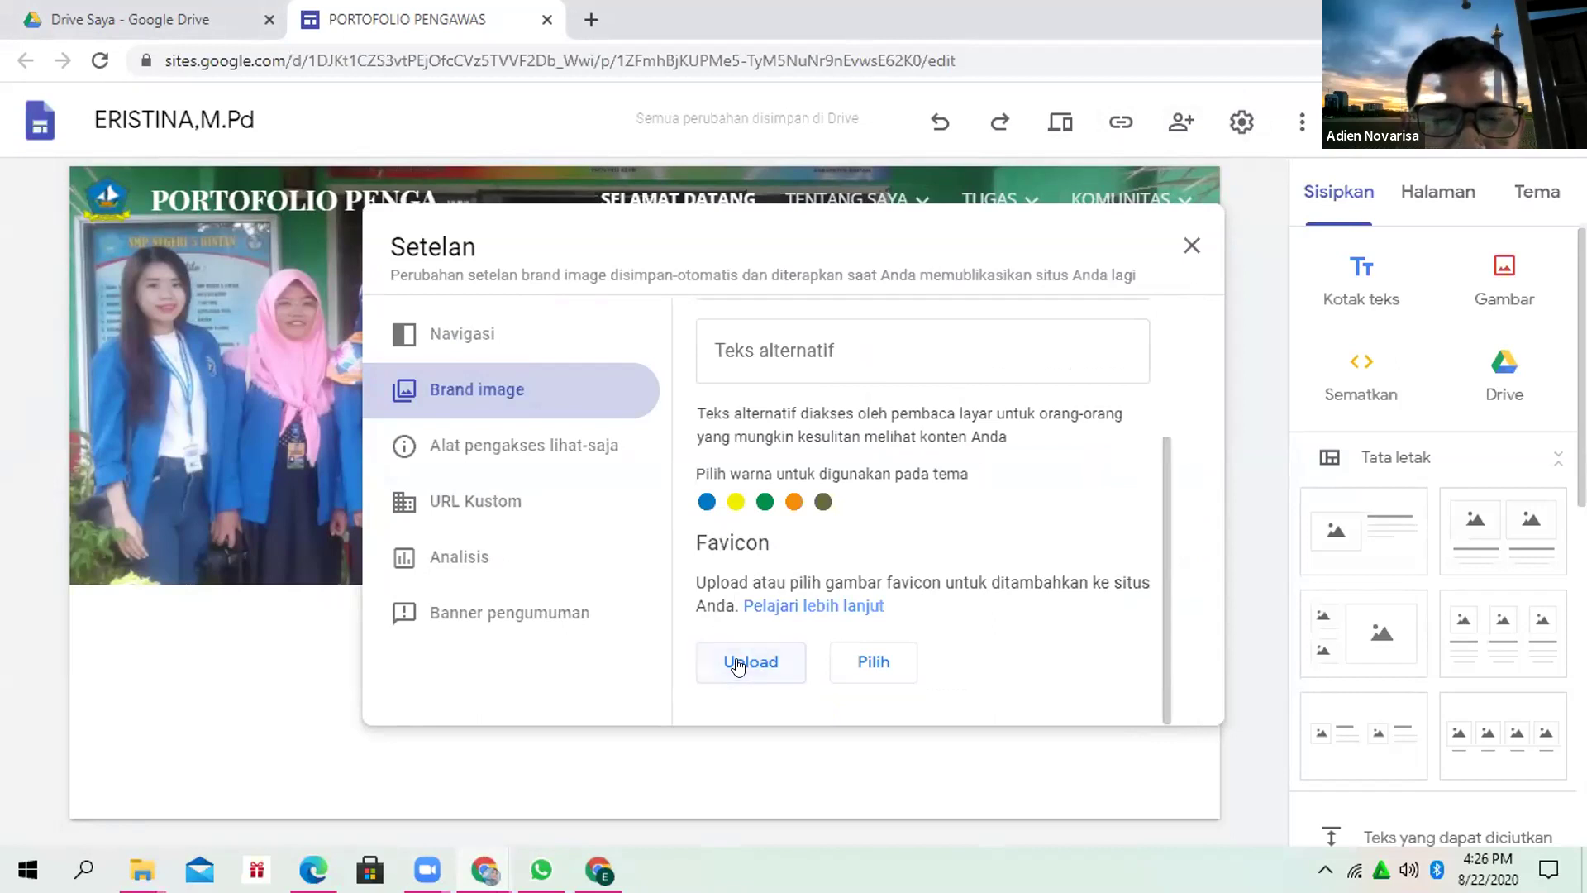
# Start choosing a favicon file, then bring up the Zoom meeting controls from the taskbar.
pyautogui.click(738, 665)
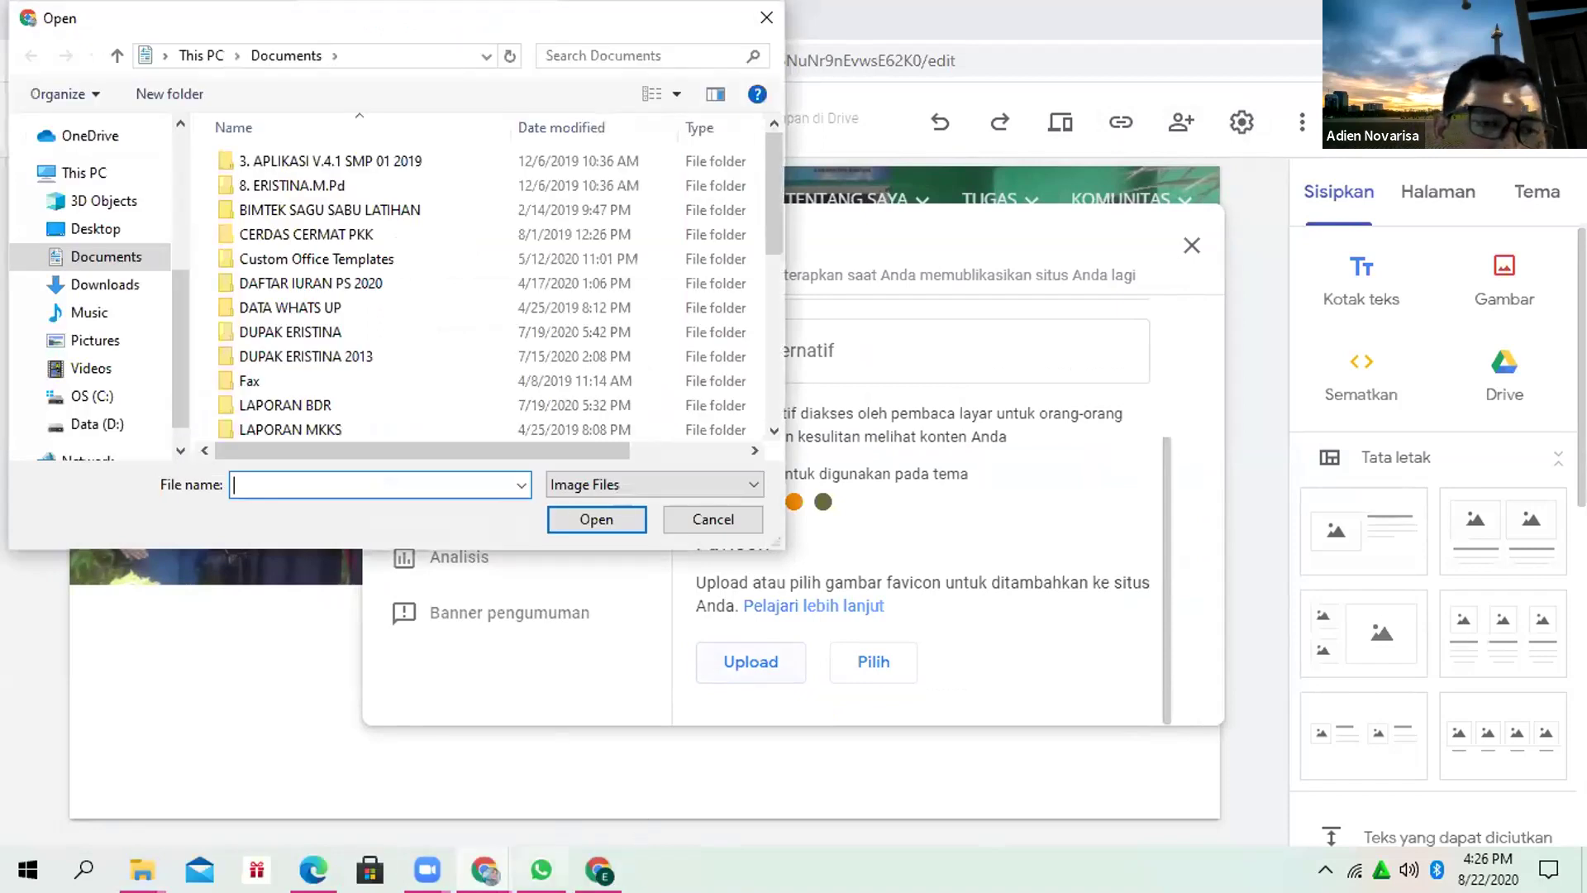
pyautogui.click(427, 870)
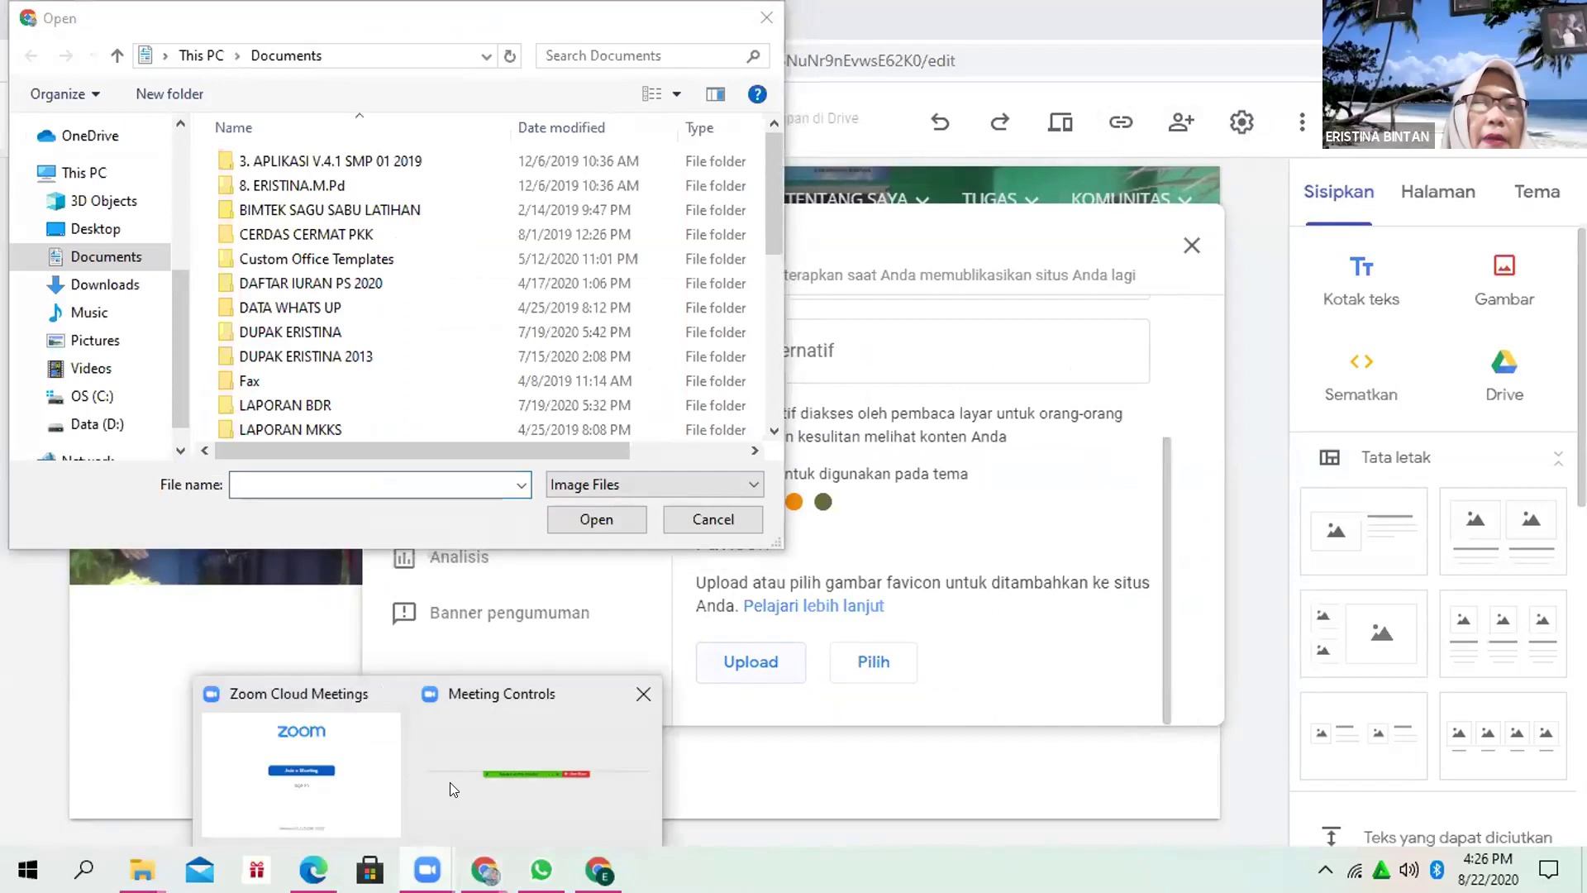
pyautogui.moveTo(450, 780)
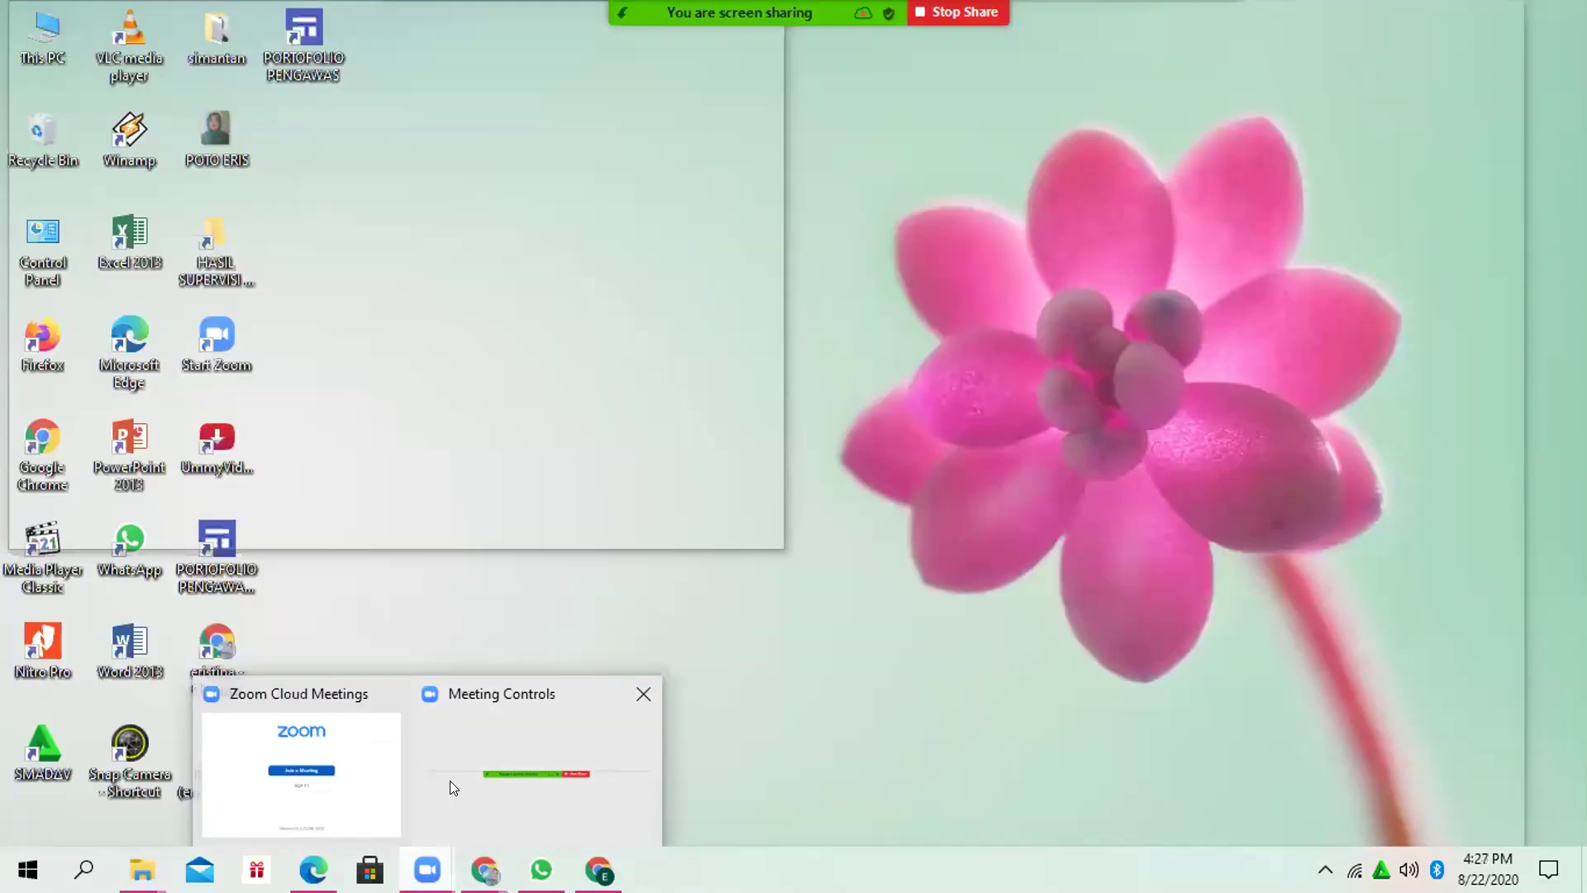
pyautogui.click(450, 780)
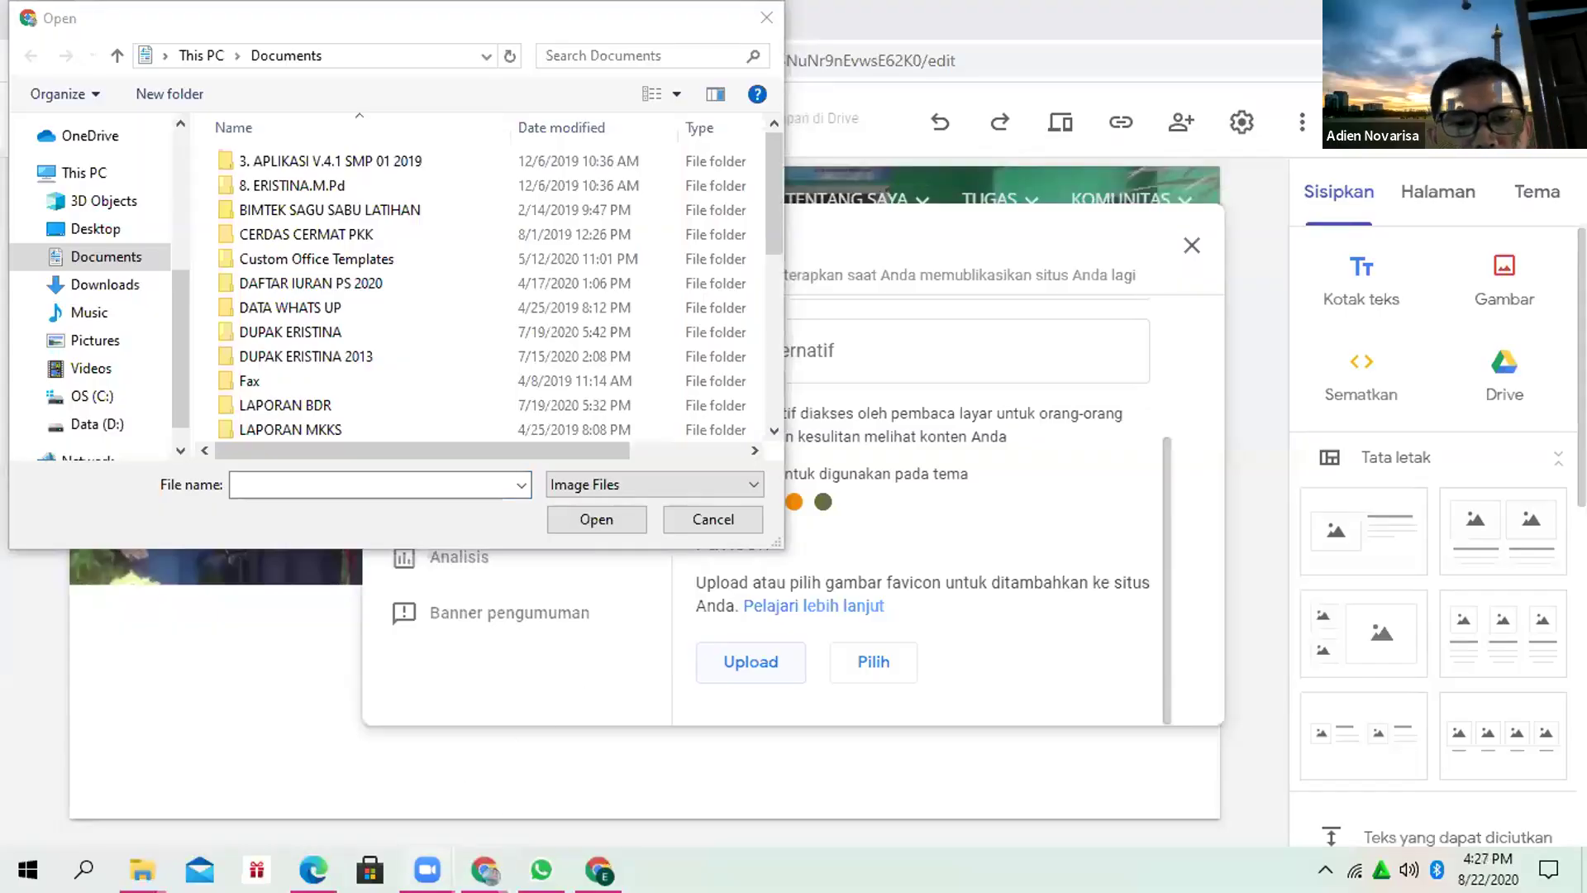
# Cancel the favicon file selection dialog.
pyautogui.moveTo(427, 867)
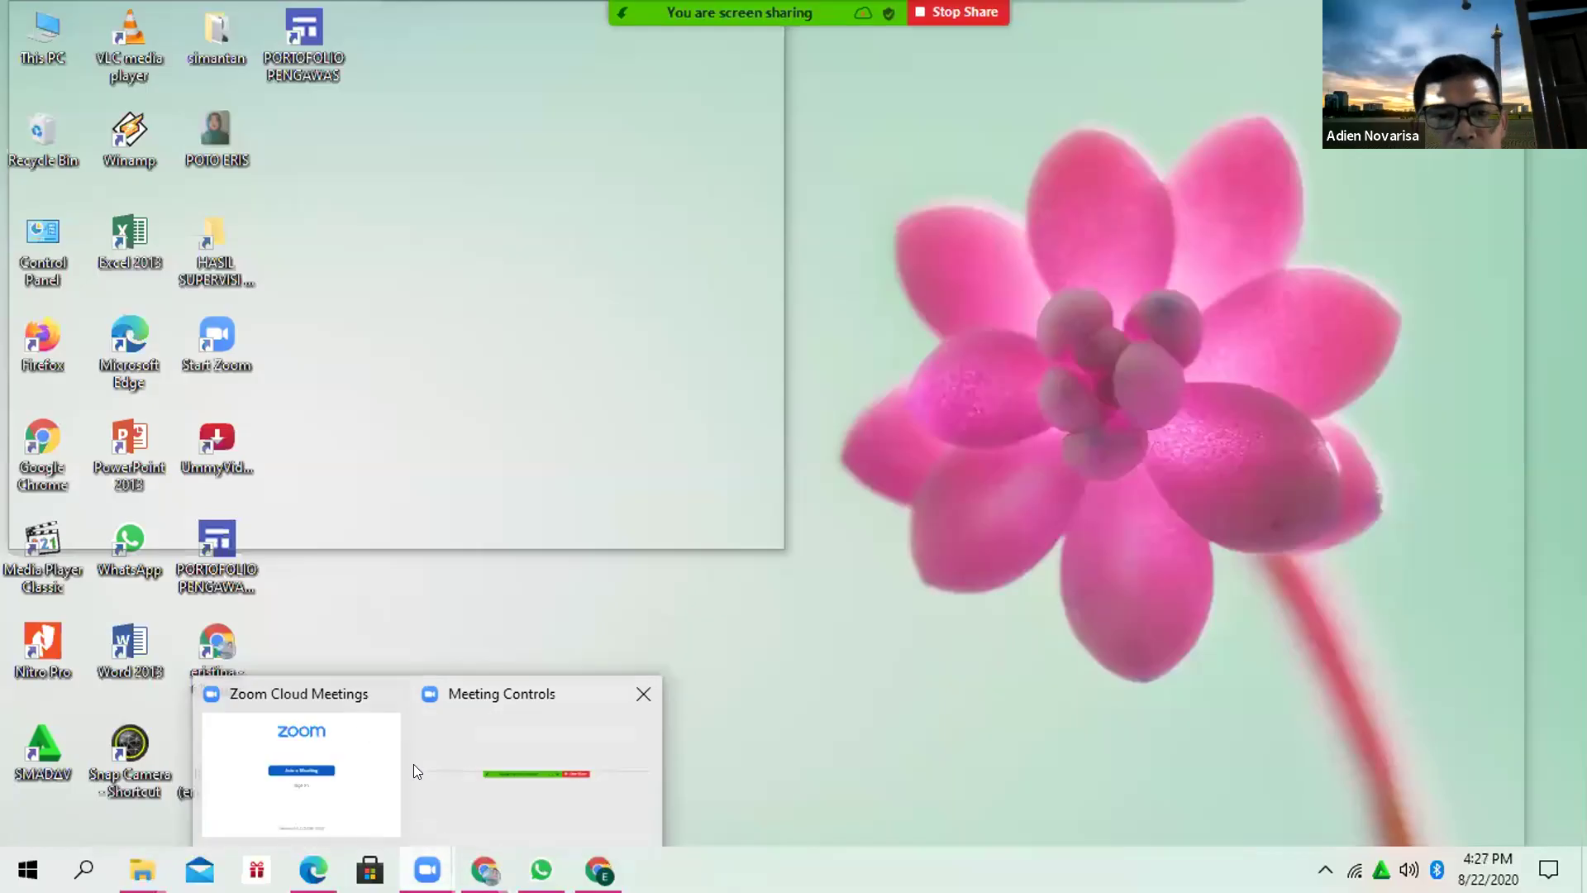
pyautogui.moveTo(433, 753)
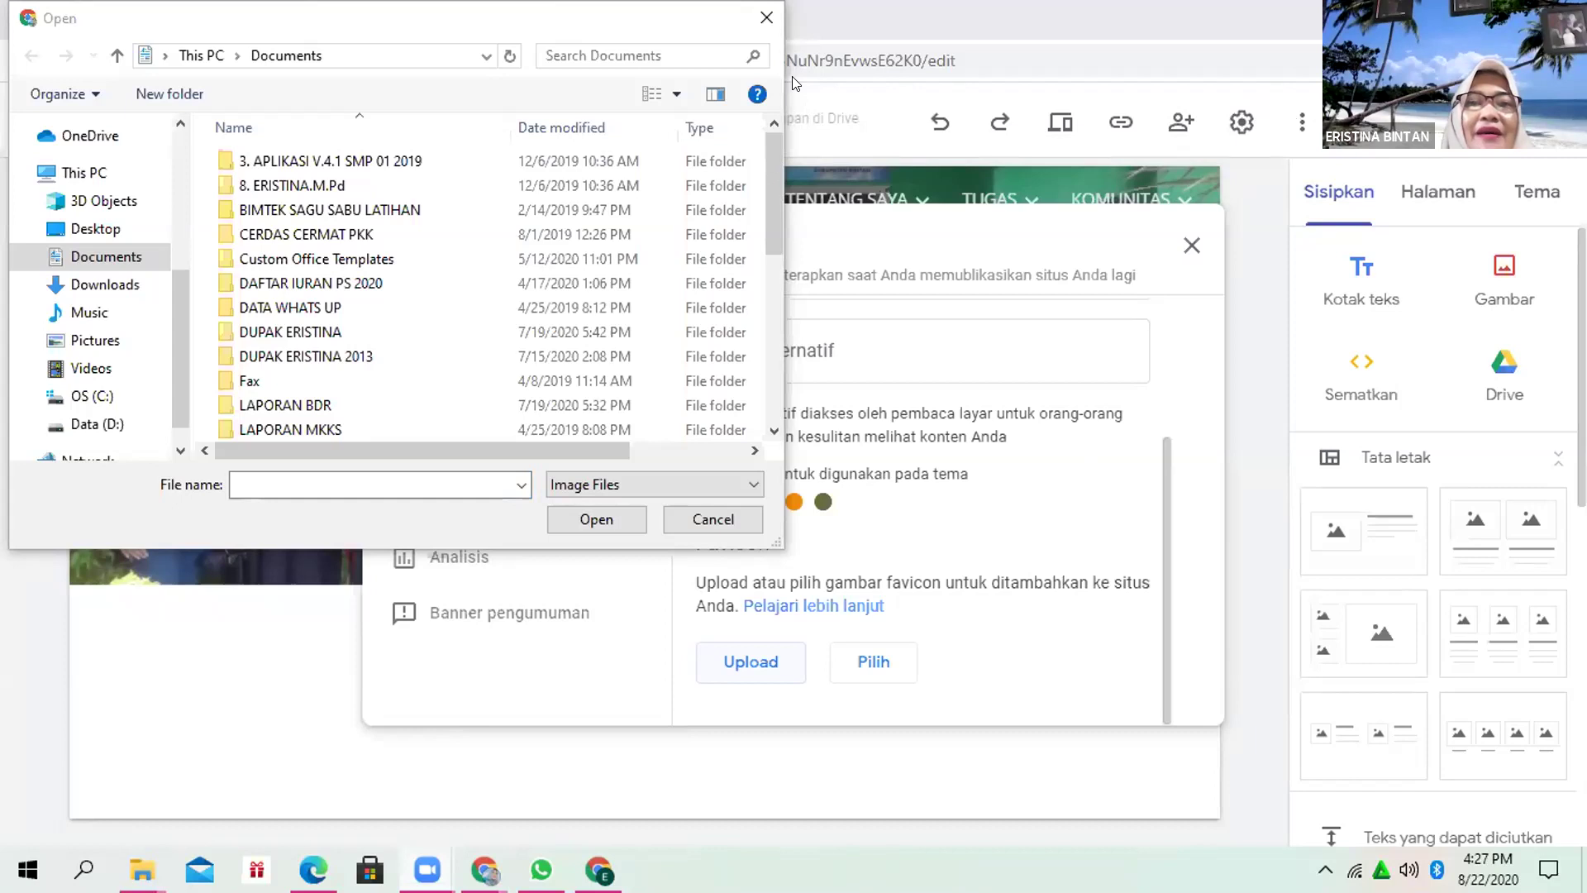
pyautogui.press('Escape')
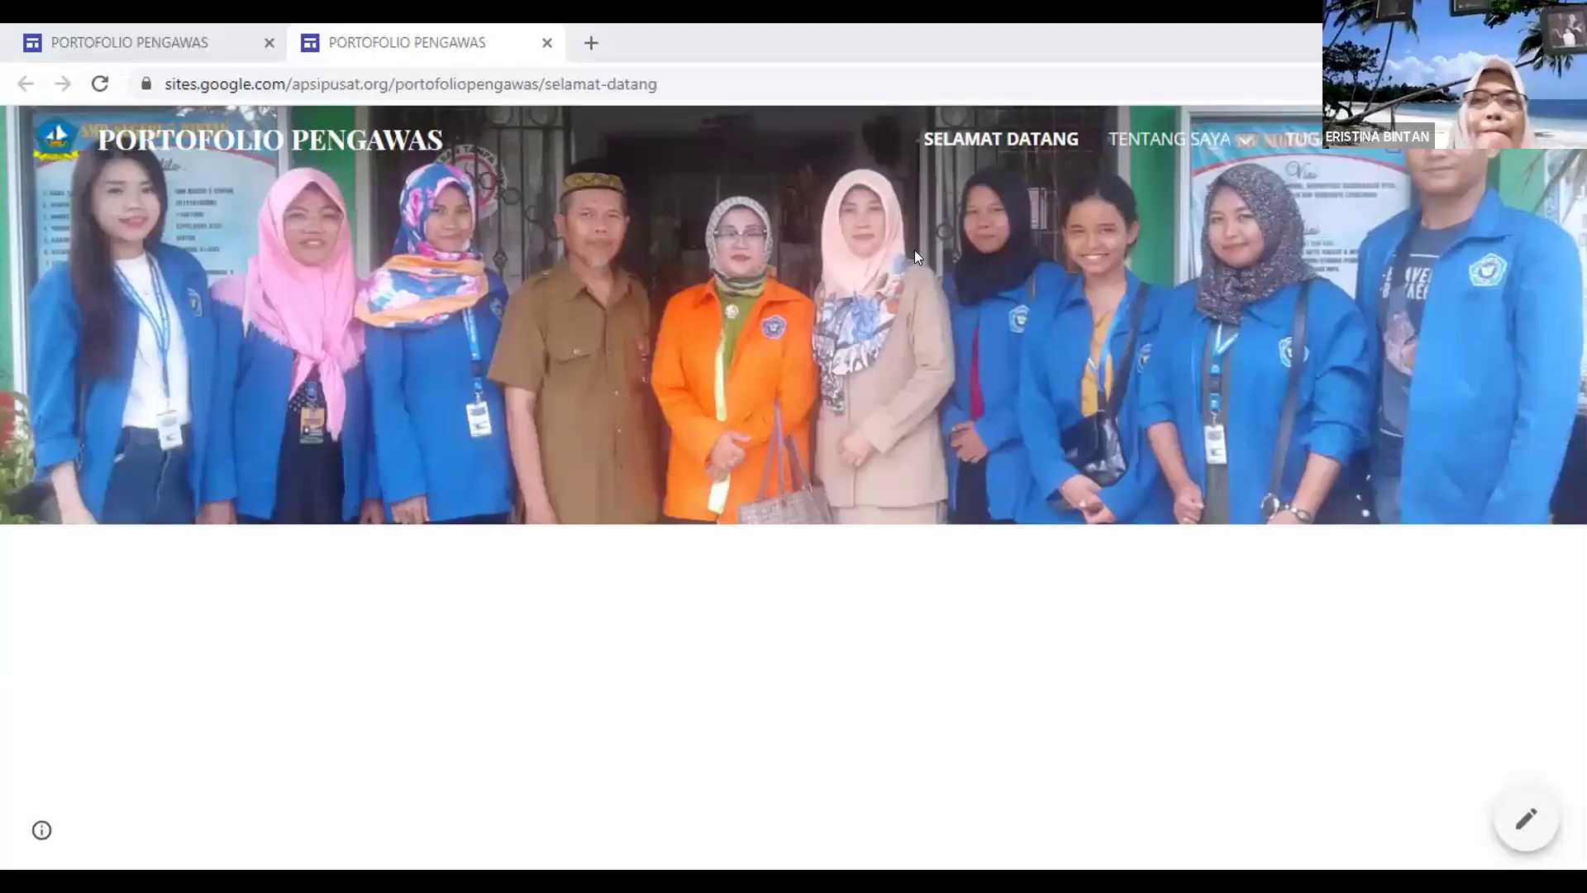
# Close the published-site tab with Ctrl+W to return to the PORTOFOLIO PENGAWAS editor.
pyautogui.moveTo(1303, 140)
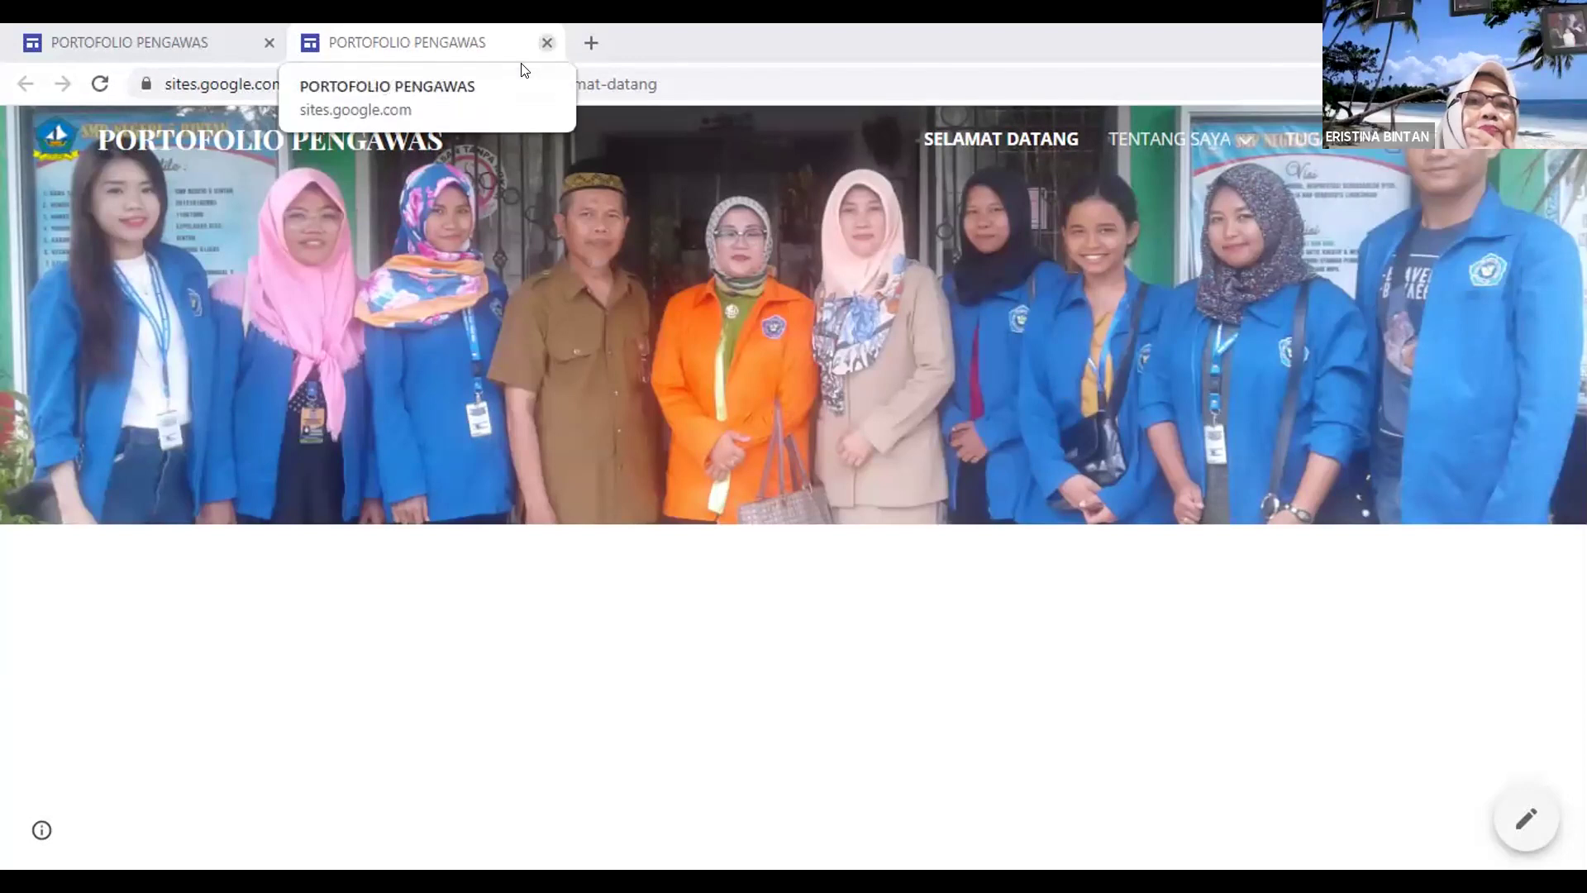
pyautogui.hotkey('ctrl', 'w')
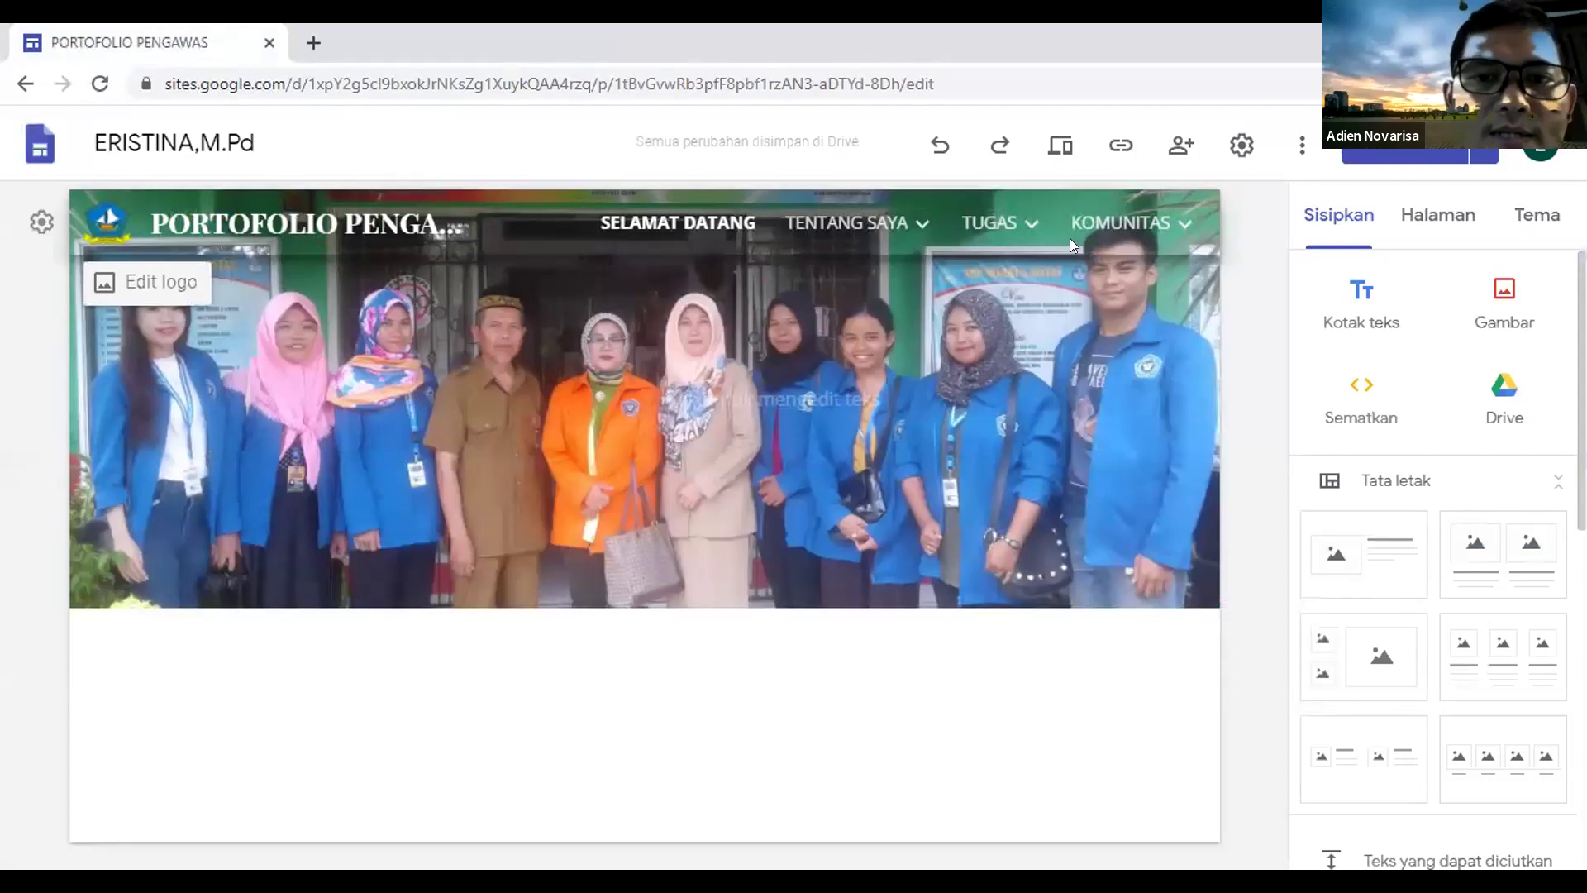
# Reopen Settings at Brand image and scroll down to the Favicon section.
pyautogui.click(1232, 146)
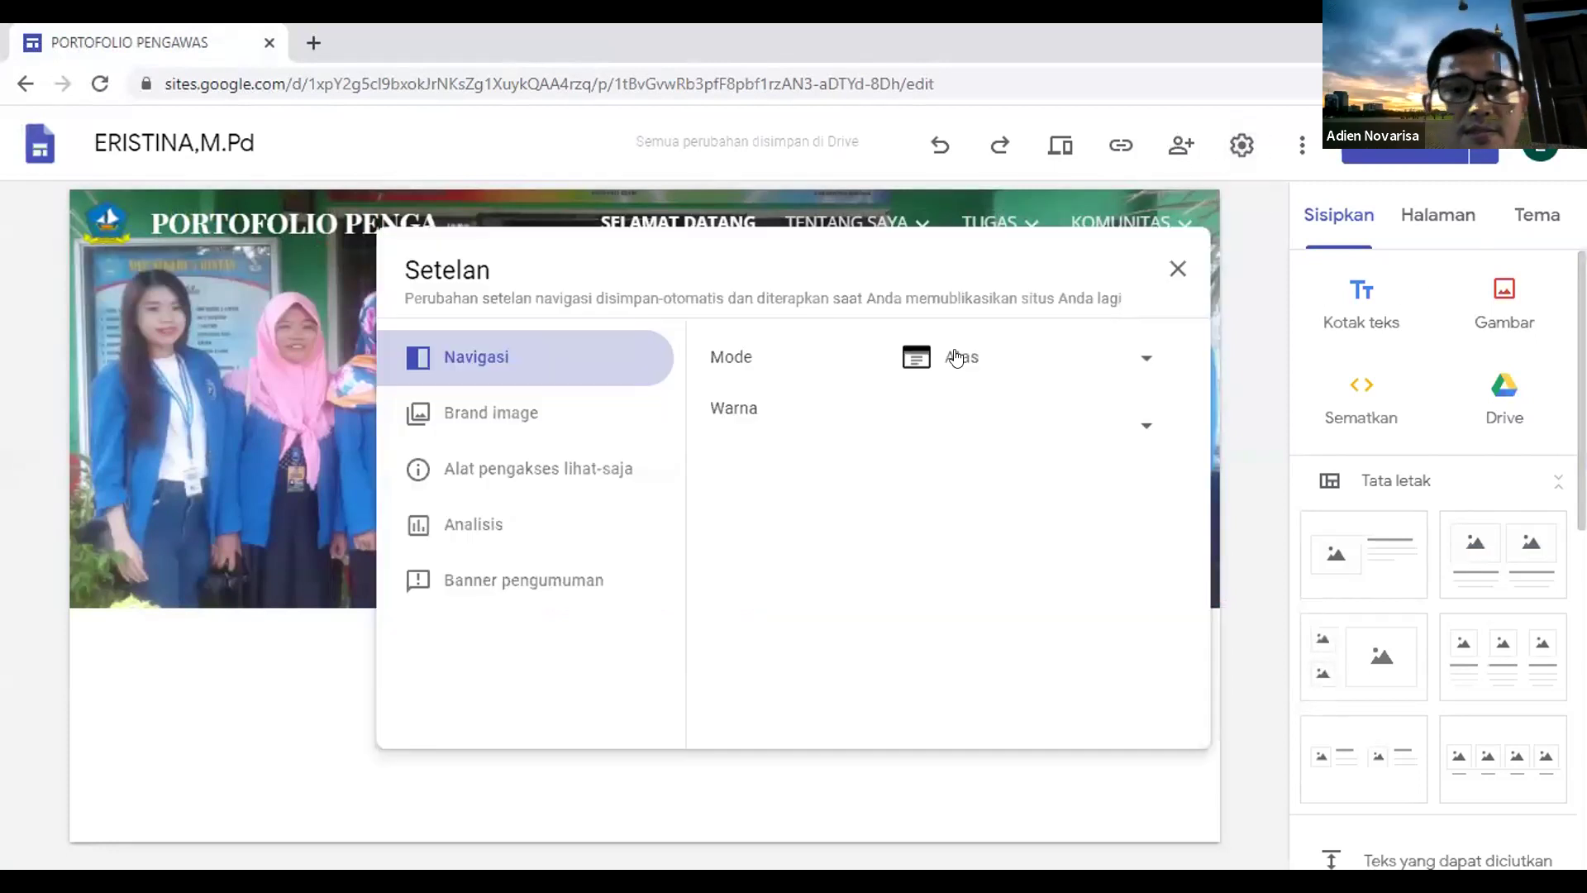
pyautogui.click(493, 411)
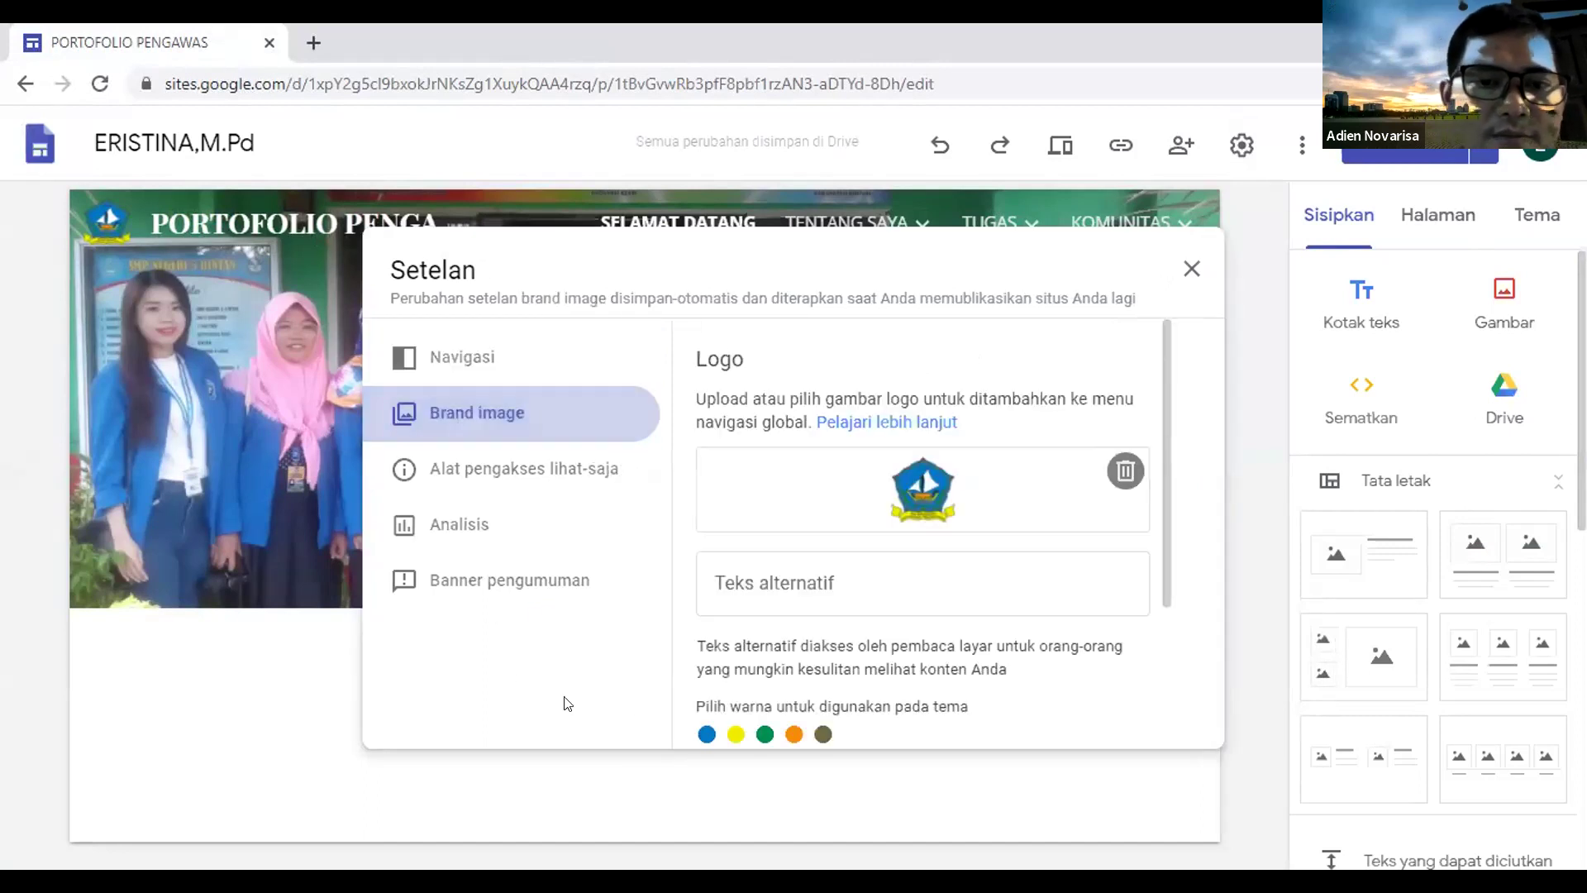
pyautogui.scroll(-2, 926, 703)
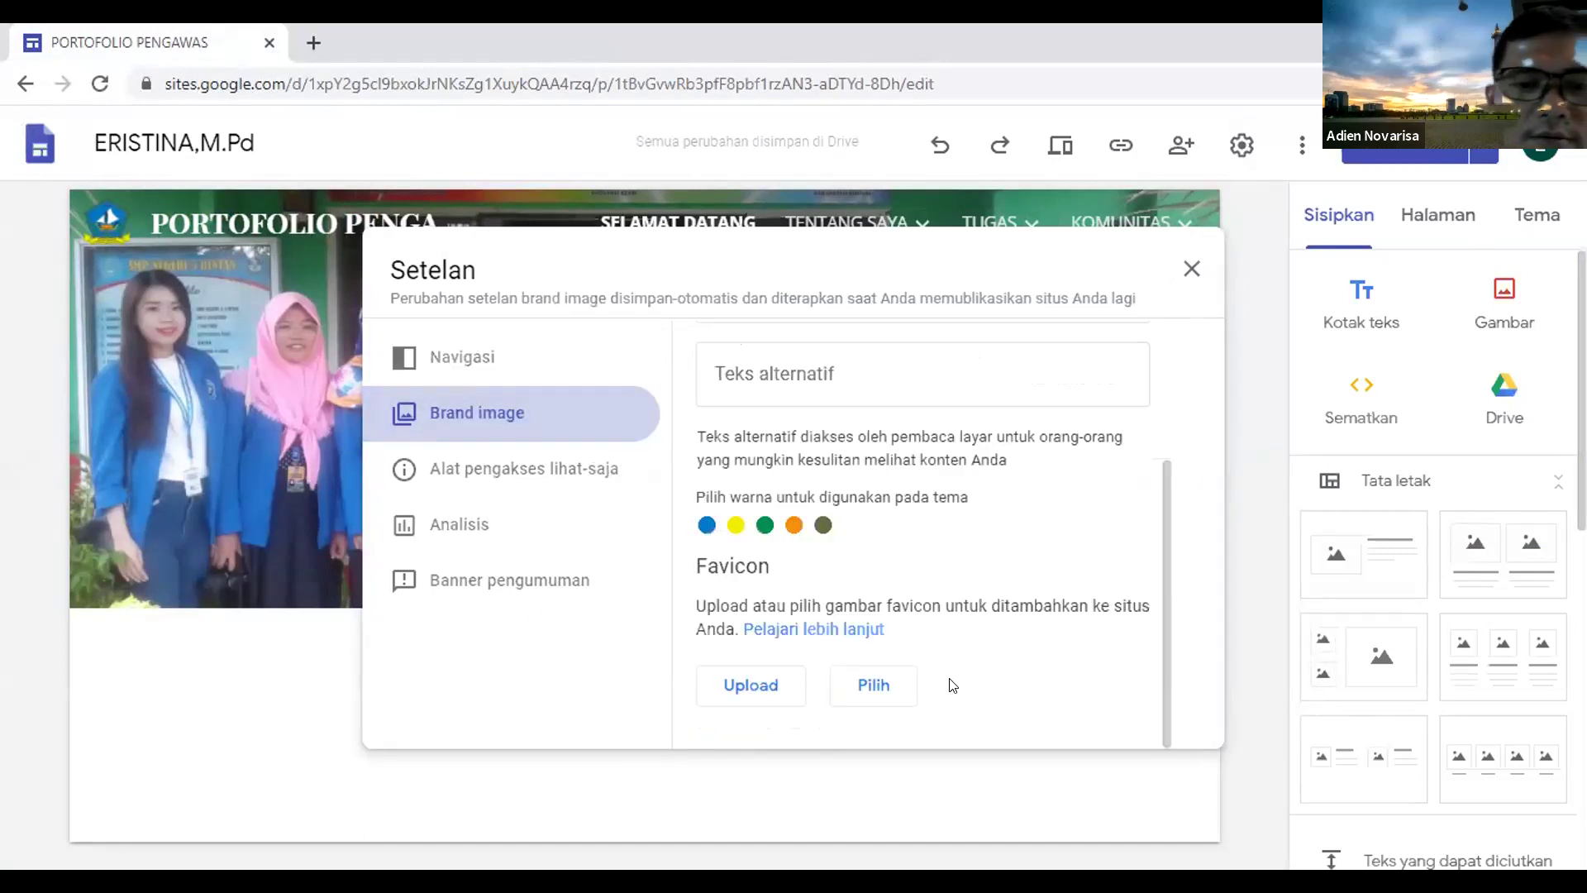